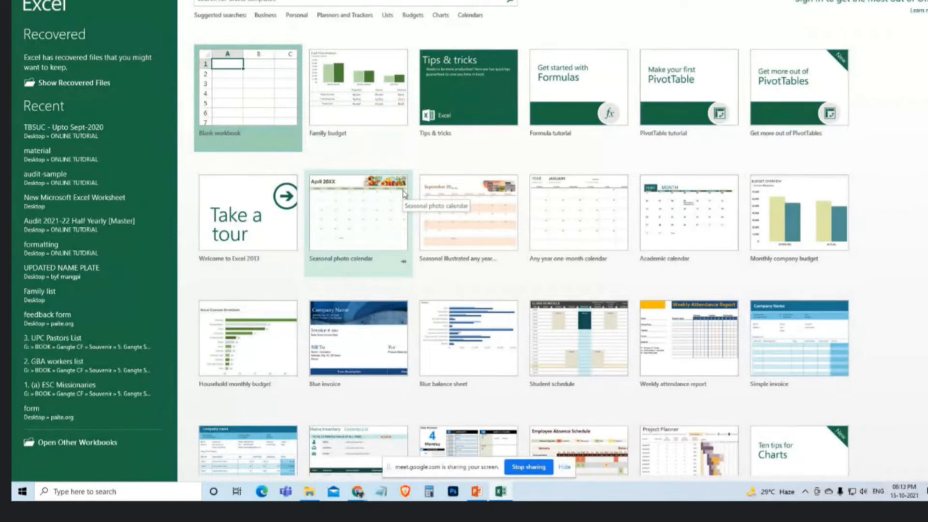
Create a new blank workbook
left_click(231, 101)
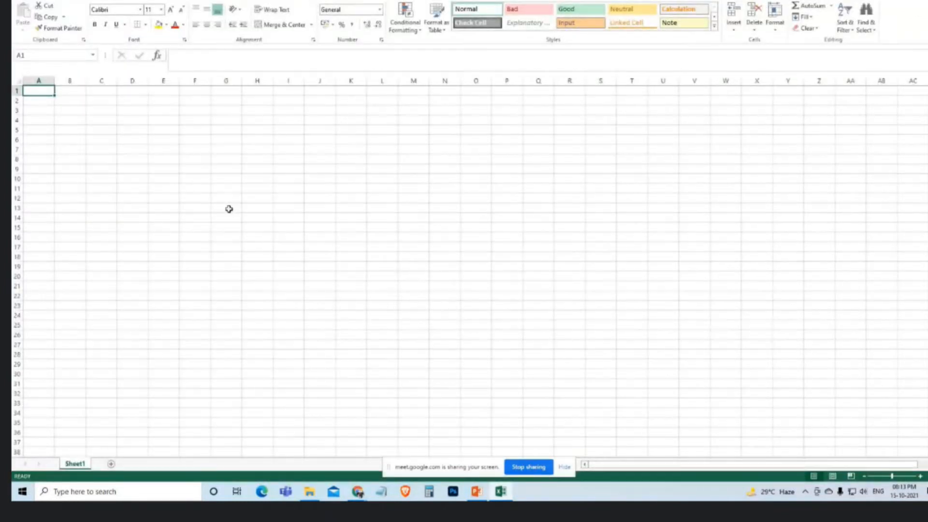
key("alt")
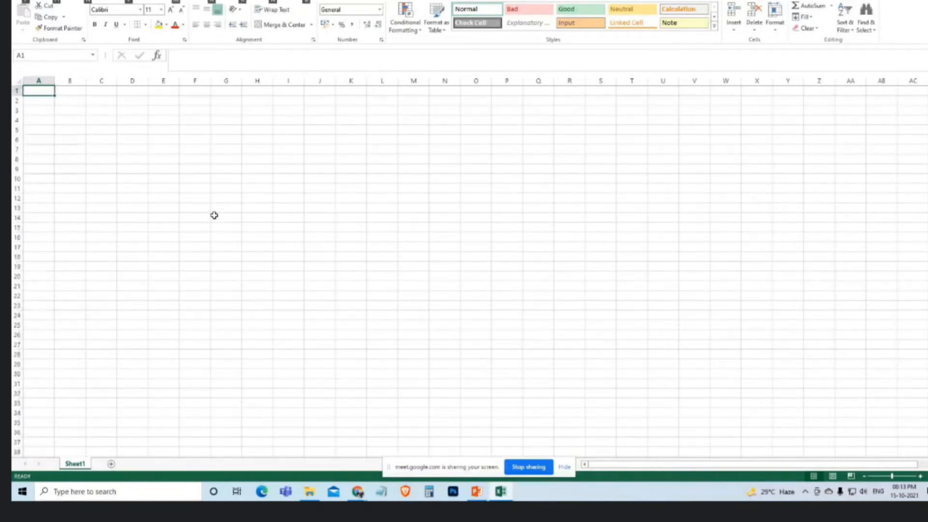
scroll(214, 215, "up", 10)
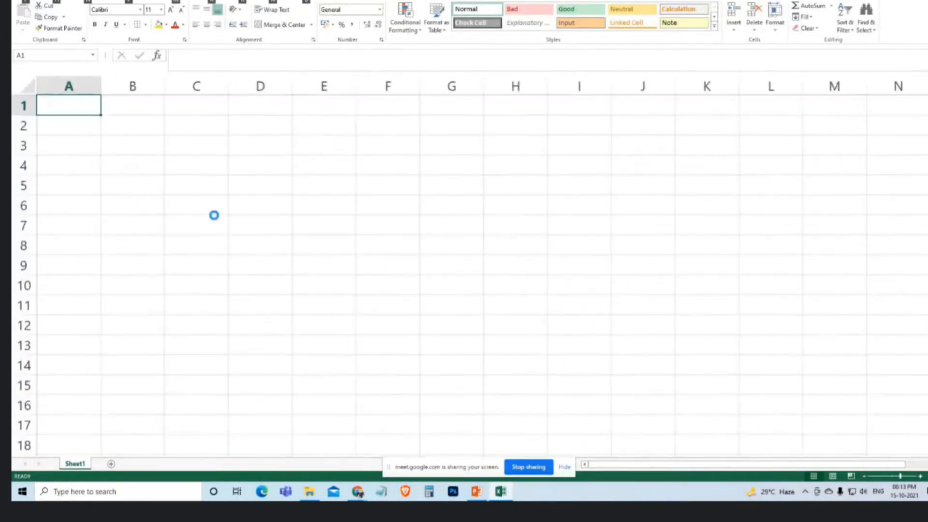
Highlight column A and row 1 as a whole, and select the individual cells A2 and A1
left_click(91, 137)
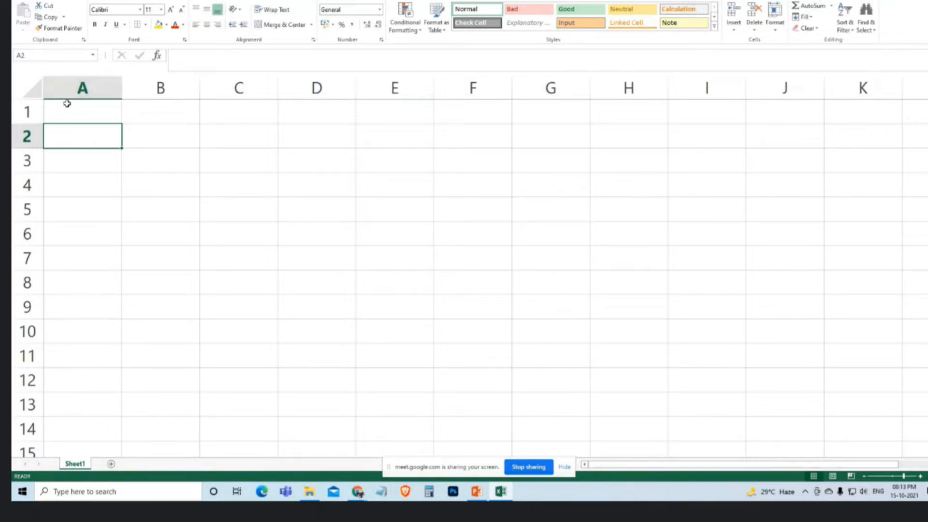
left_click(80, 83)
left_click(21, 112)
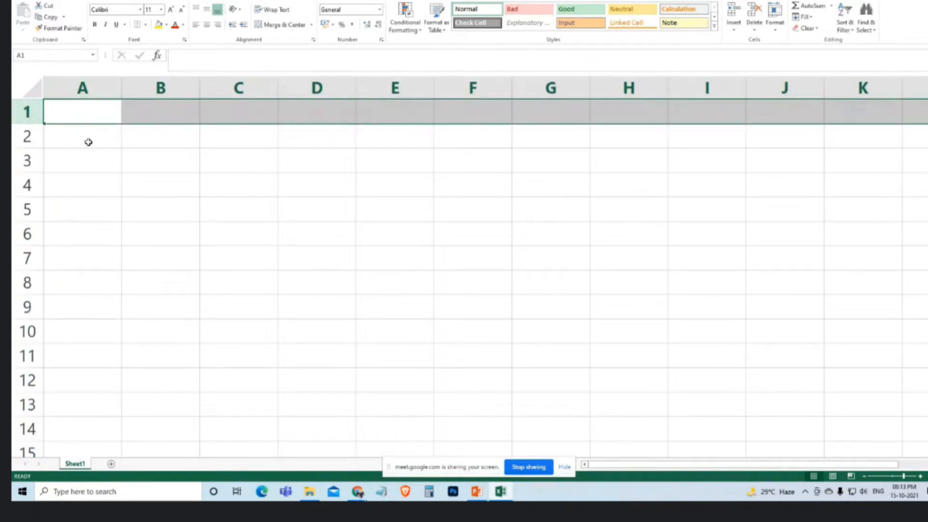
left_click(77, 147)
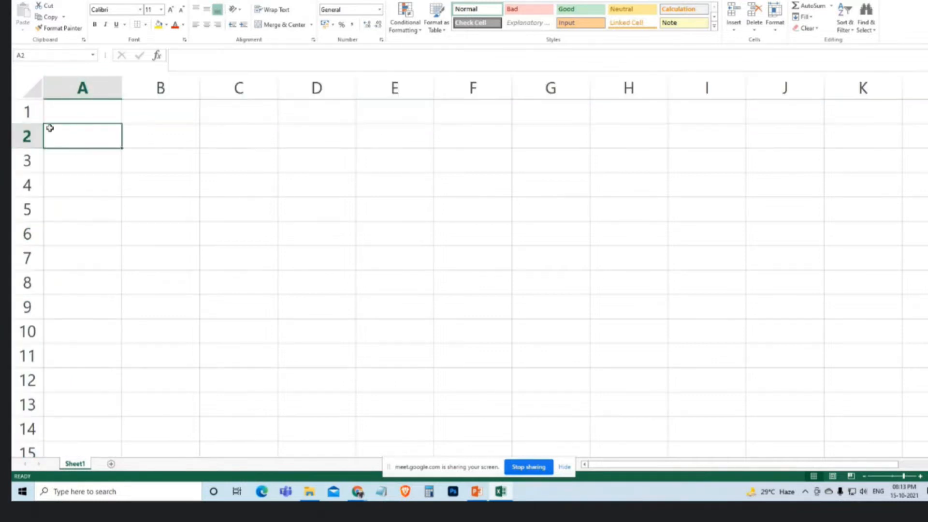
left_click(90, 113)
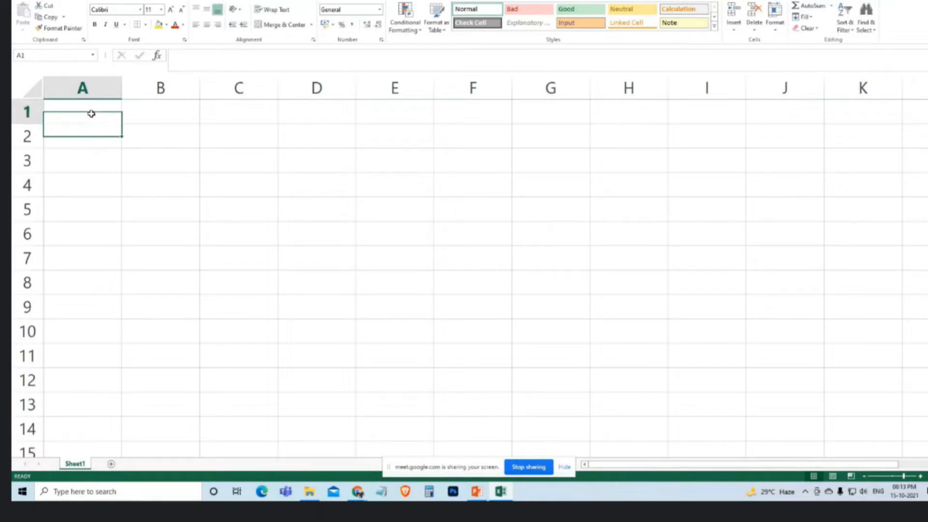
left_click(23, 85)
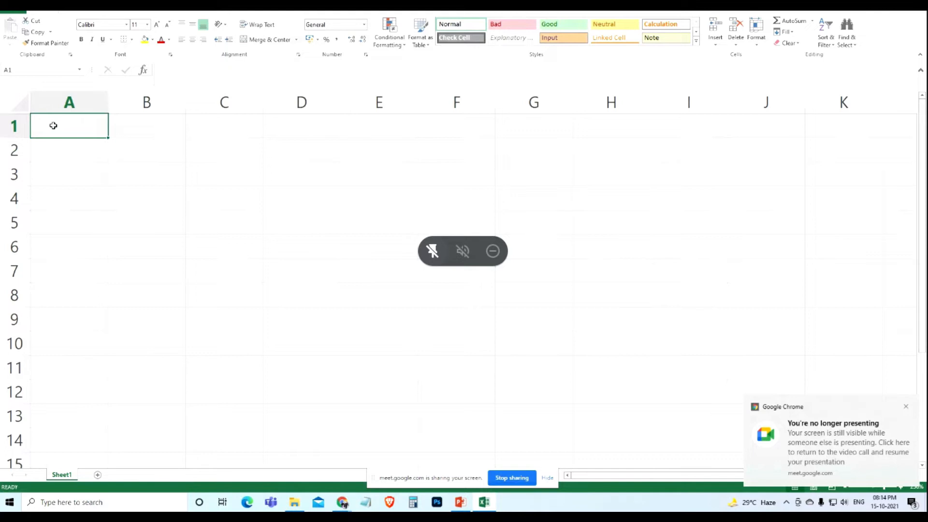
left_click(143, 147)
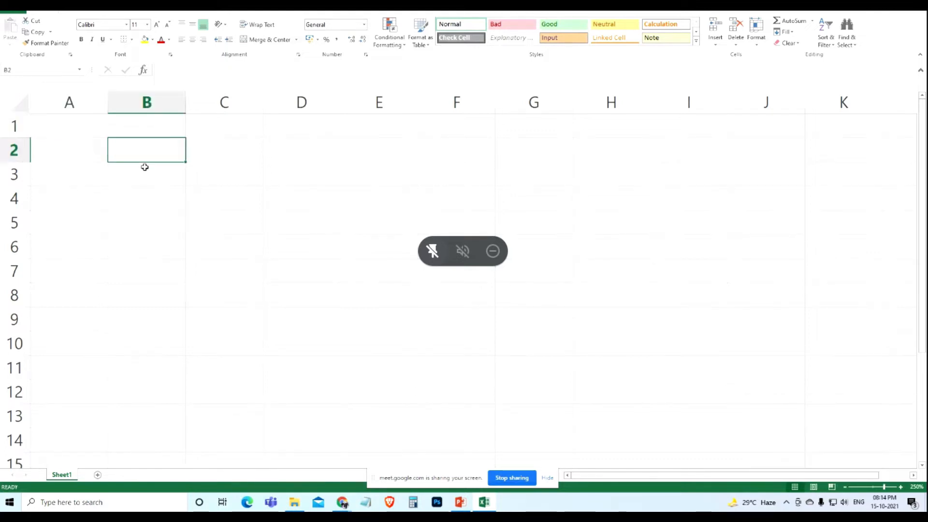
left_click(67, 173)
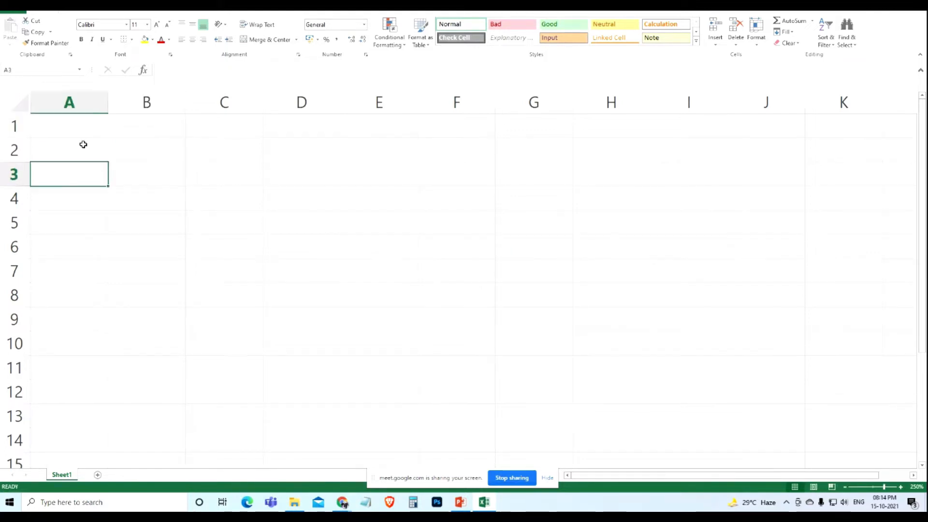
left_click(65, 132)
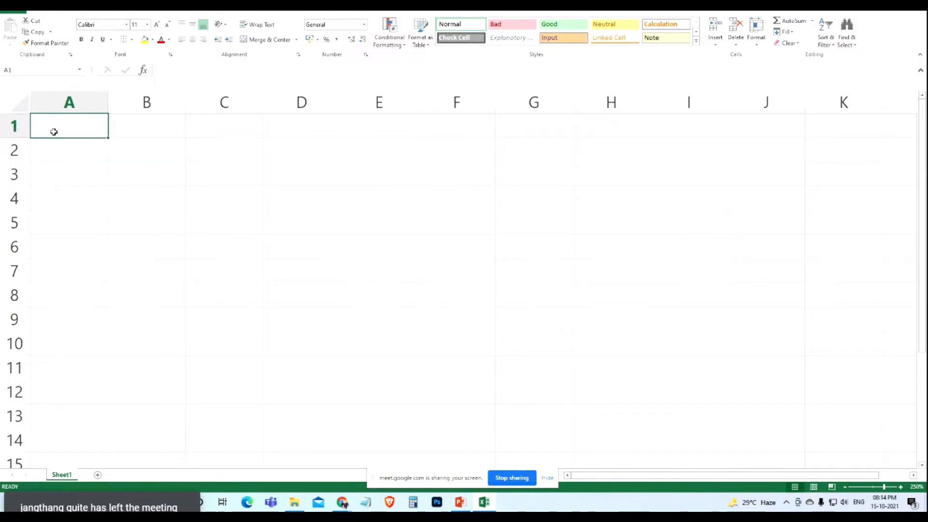
left_click(60, 151)
left_click(60, 135)
left_click(60, 151)
left_click(65, 119)
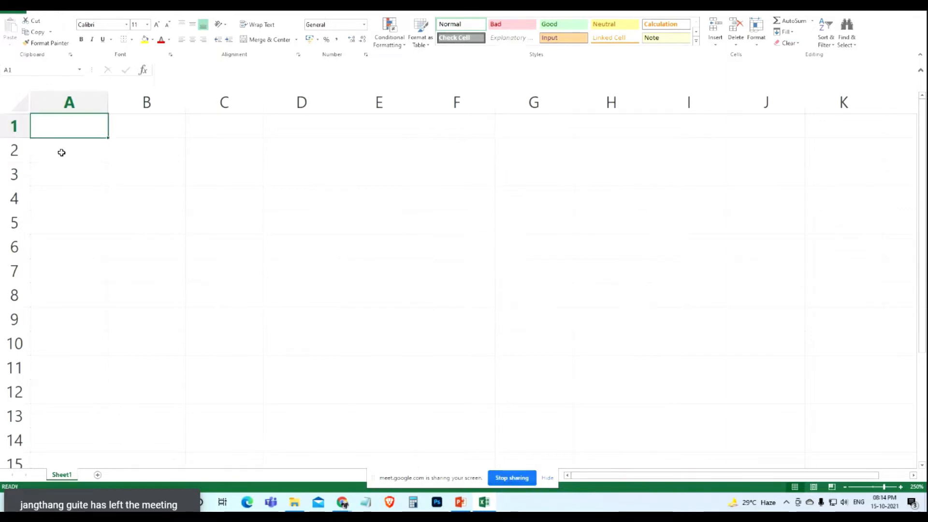
left_click(65, 212)
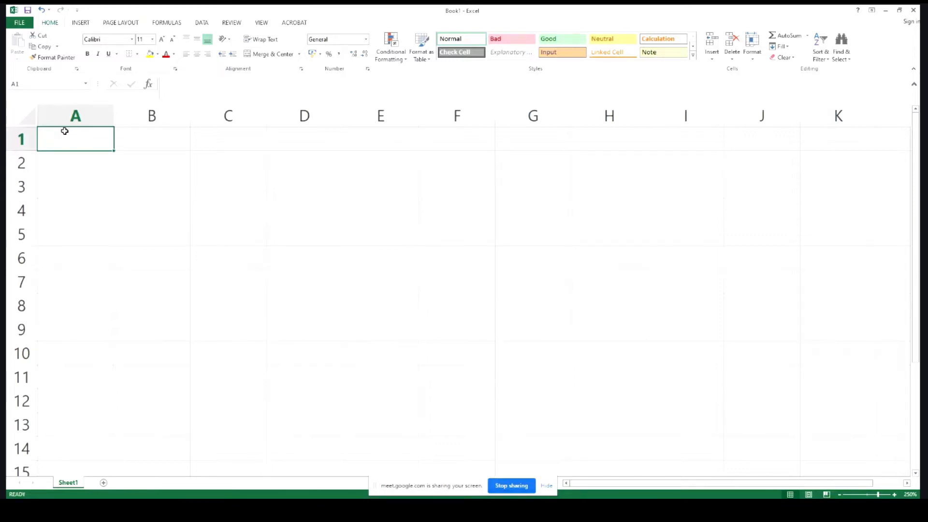
Enter 1 and 2 in cells A1 and A2, extend the series down to A14, and clear the numbers
left_click(79, 162)
left_click(73, 139)
left_click(80, 163)
left_click(72, 141)
type("1")
key("Return")
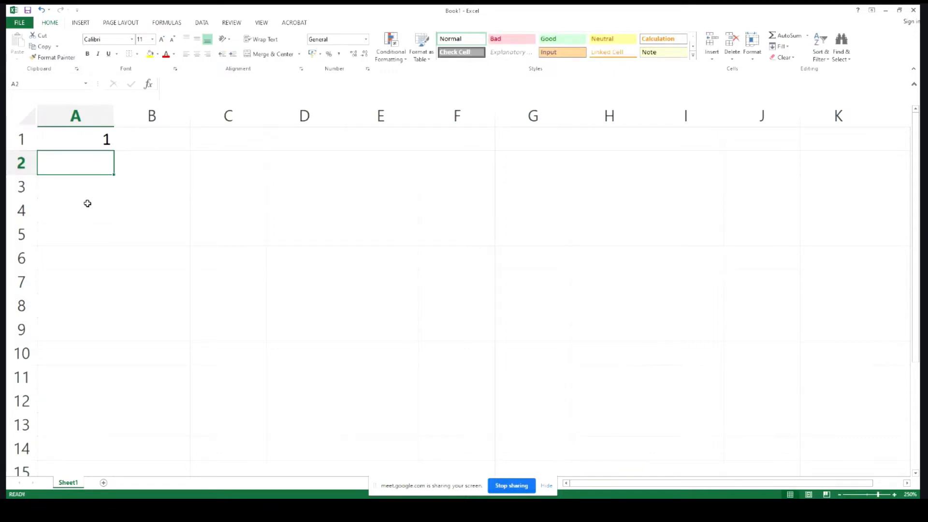
type("2")
left_click_drag(75, 140, 94, 469)
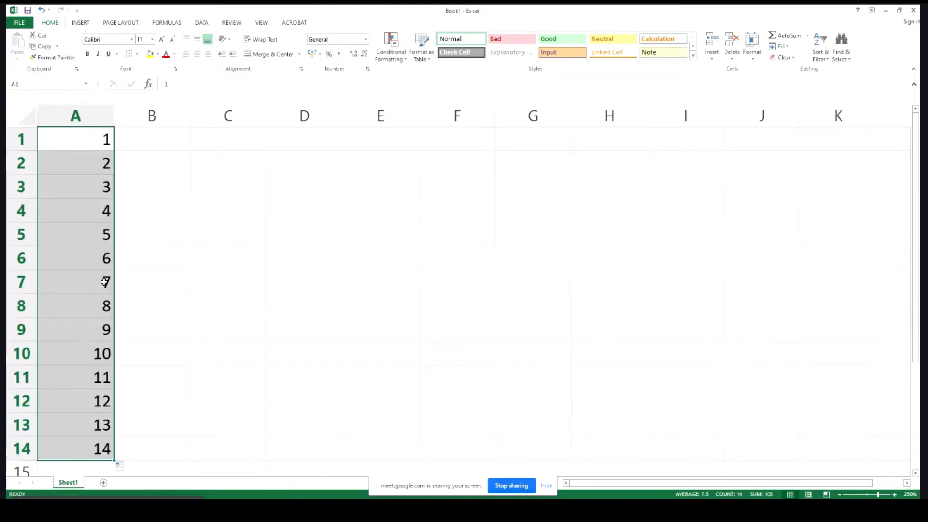
key("Delete")
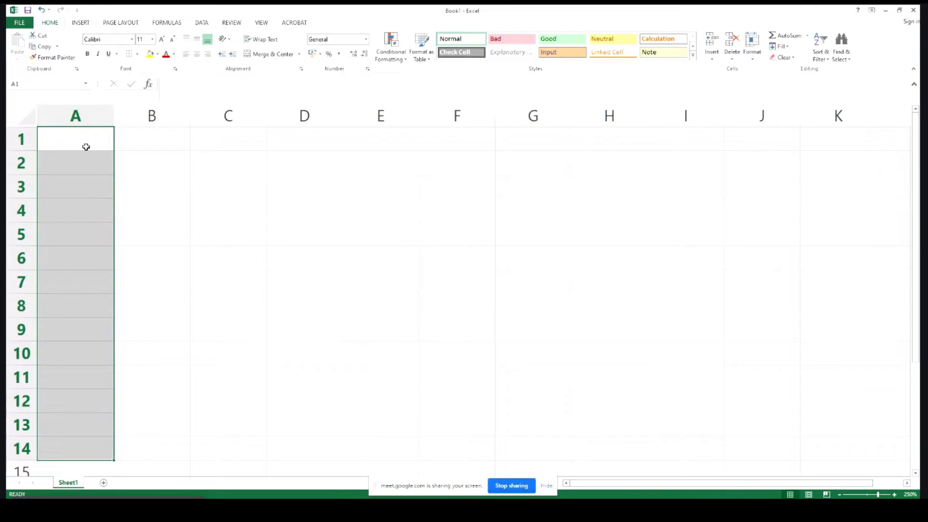
Enter 2 and 4 in cells A1 and A2, extend the series down to A12, and clear column A
left_click(92, 129)
type("2")
key("Return")
type("4")
key("Return")
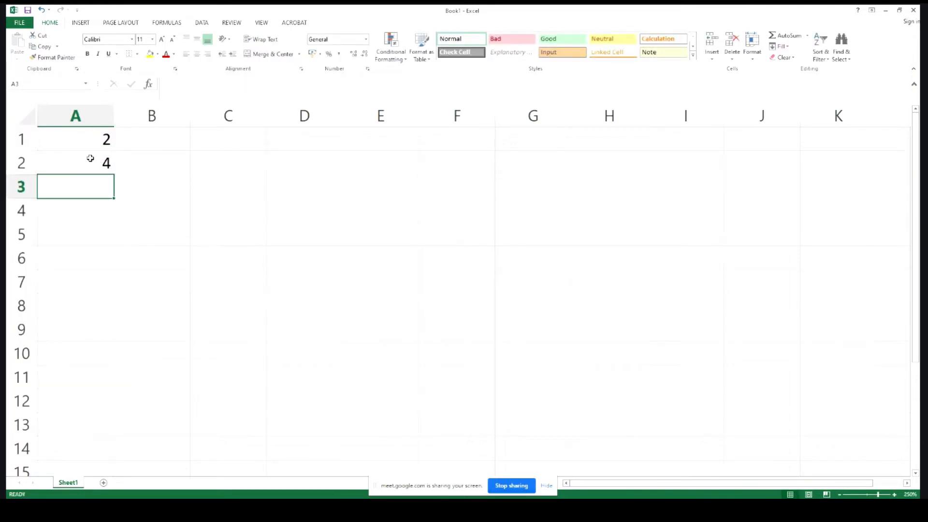
left_click_drag(91, 140, 91, 162)
left_click_drag(114, 174, 114, 420)
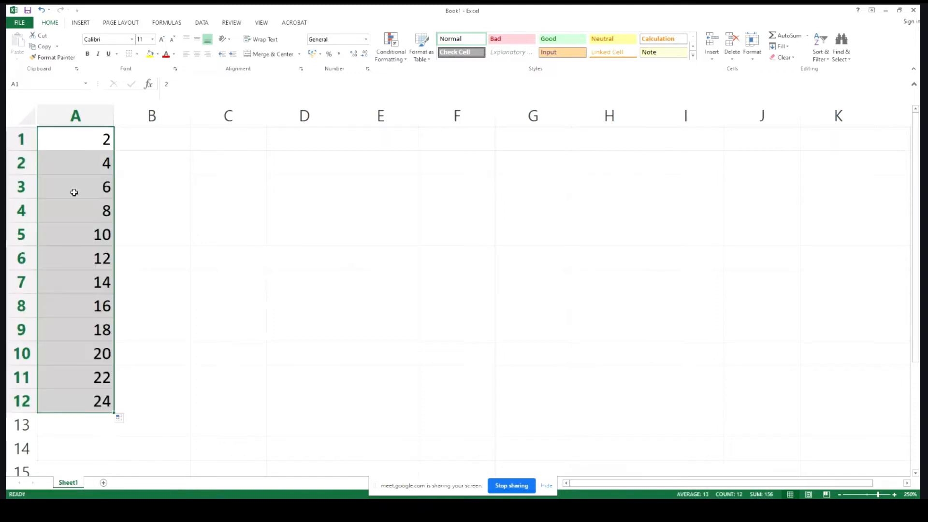
left_click(105, 139)
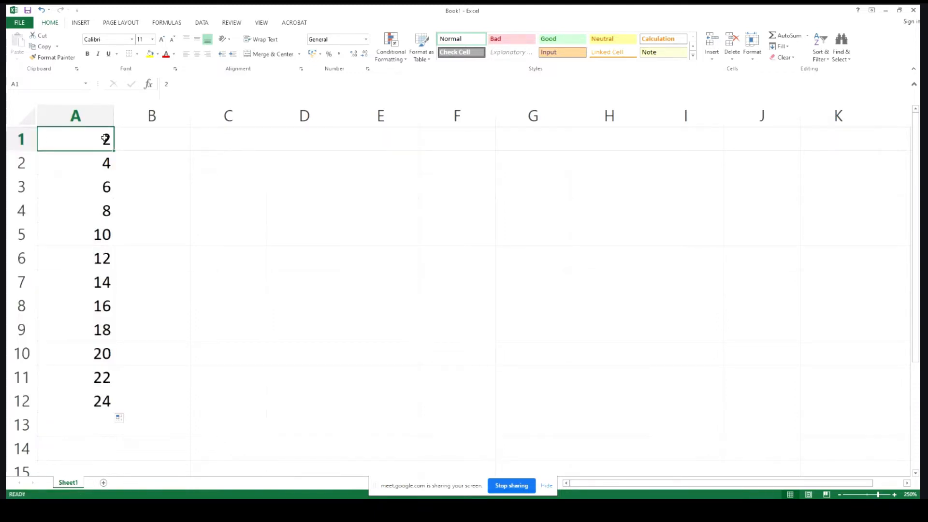
left_click(96, 117)
key("Delete")
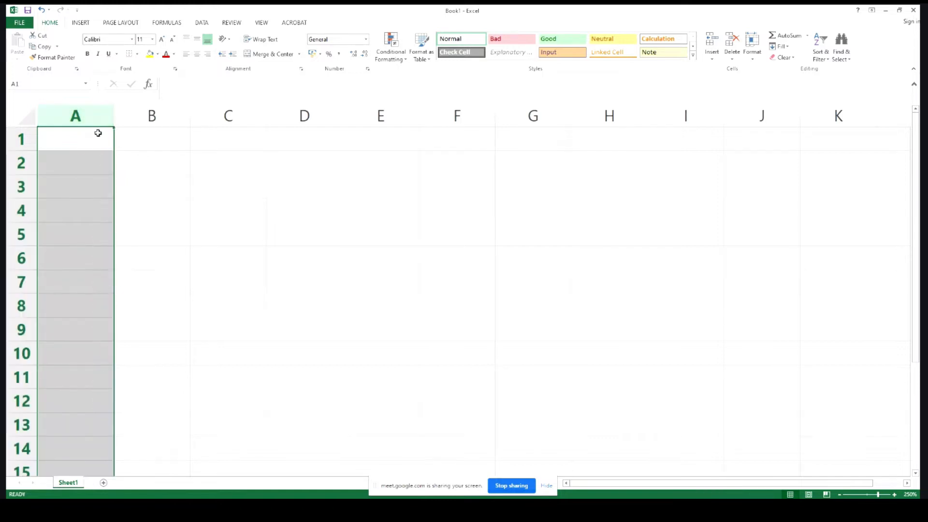
Enter 3 and 6 in cells A1 and A2, extend the series down to A12, and clear the numbers
left_click(98, 134)
type("3")
key("Return")
type("6")
key("Return")
left_click_drag(104, 141, 125, 418)
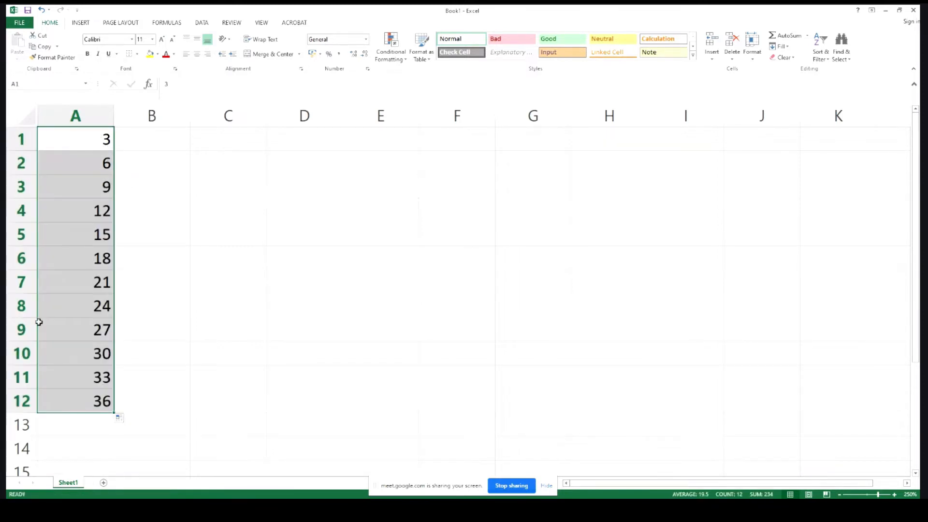
left_click(104, 373)
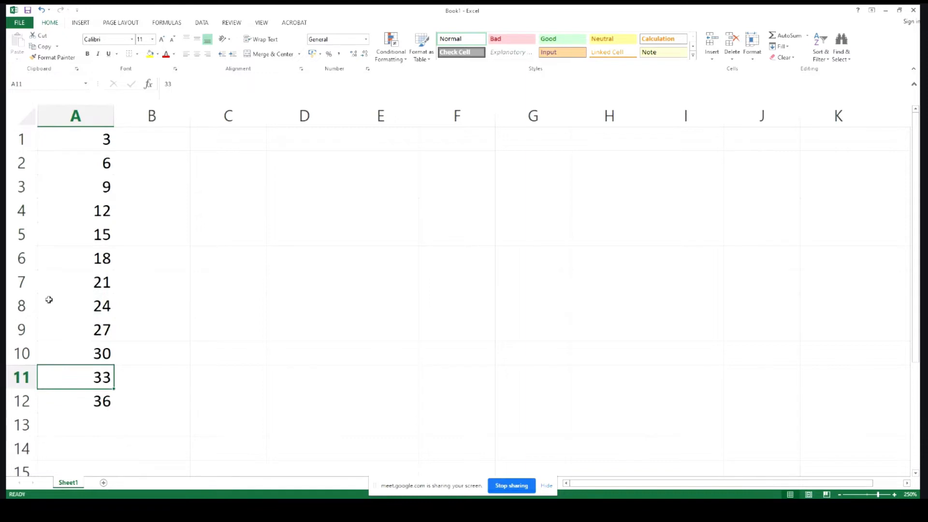
left_click_drag(65, 139, 97, 400)
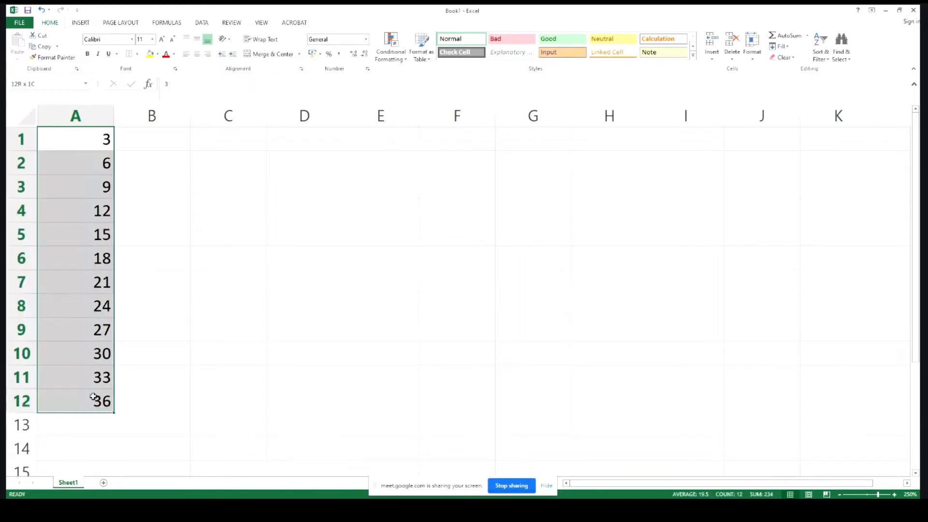
key("Delete")
Start the formula =To in cell A1 to bring up the TODAY function suggestion, and discard the entry
left_click_drag(58, 140, 58, 163)
left_click(59, 139)
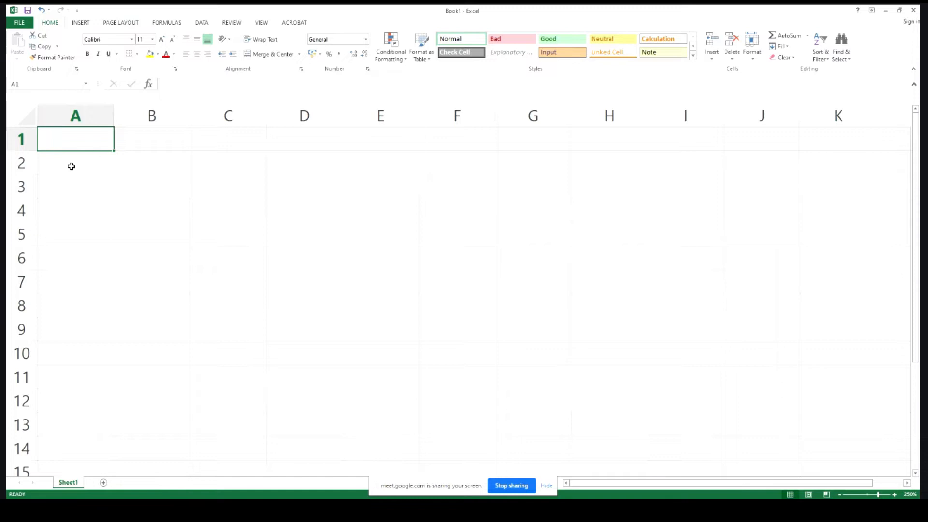
type("=")
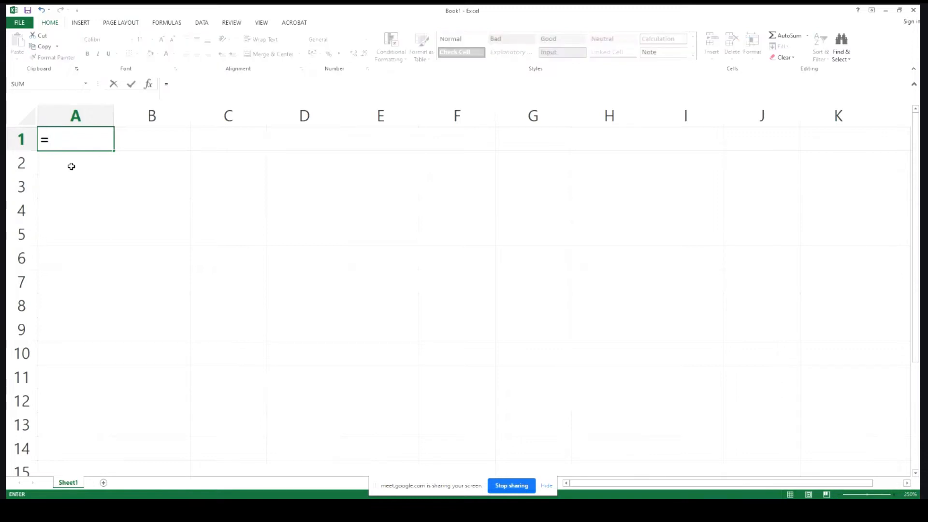
type("To")
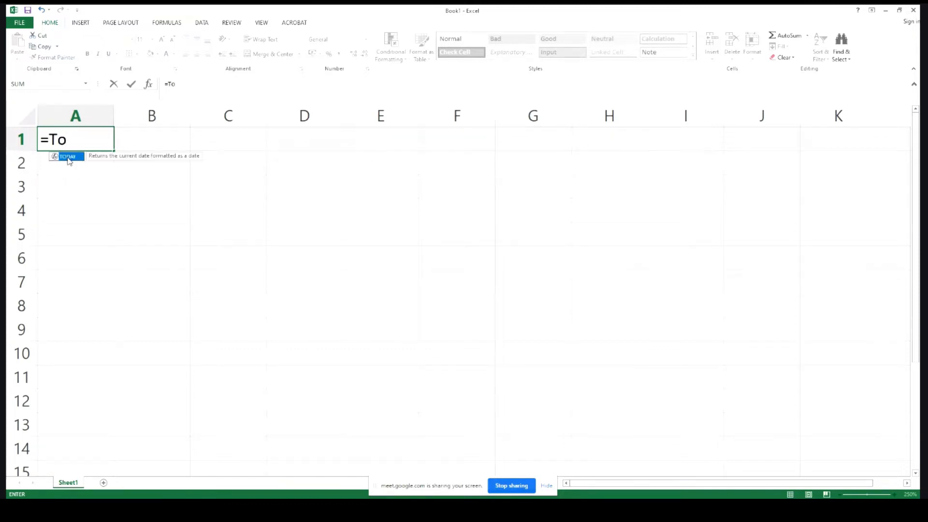
key("BackSpace")
key("BackSpace")
key("BackSpace")
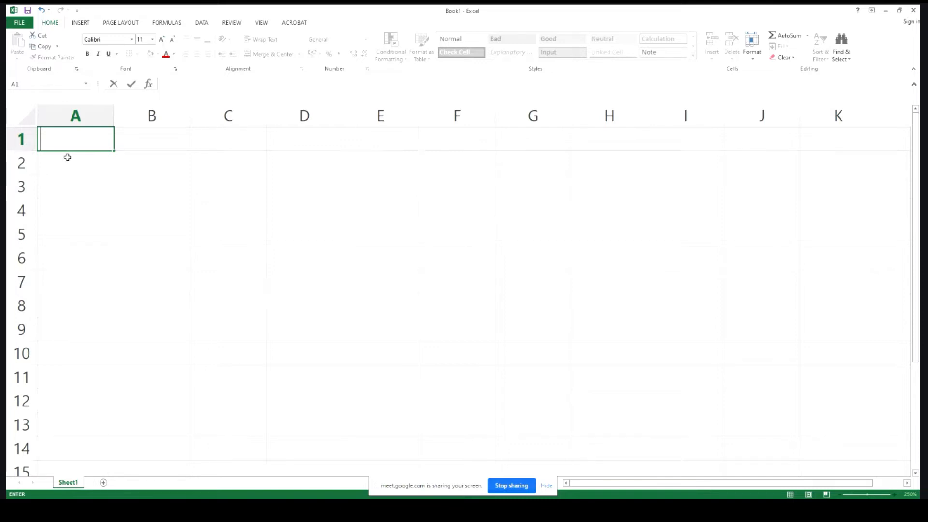
key("Escape")
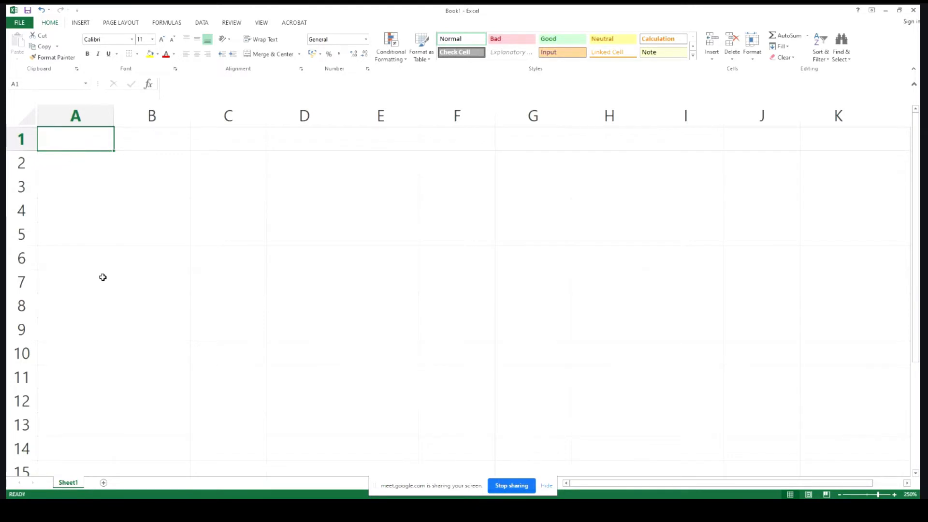
Enter the headings Sr, Name and Address in cells A1 to C1, and clear them
type("Sr")
key("Tab")
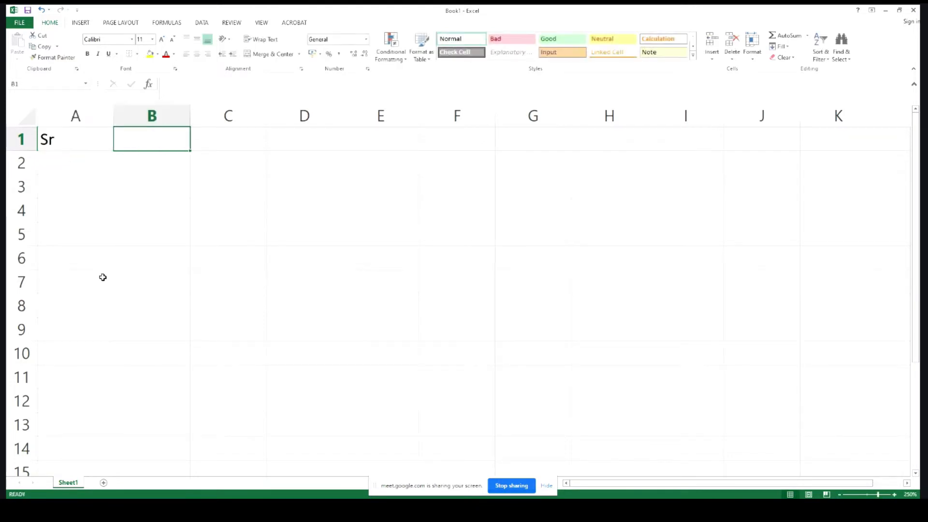
type("Name")
key("Tab")
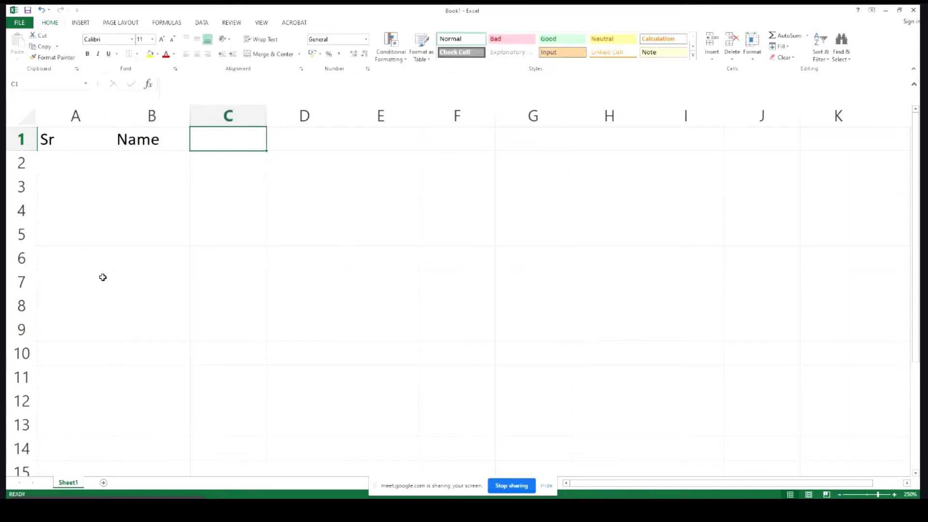
type("Khua")
key("BackSpace")
key("BackSpace")
key("BackSpace")
key("BackSpace")
type("Ad")
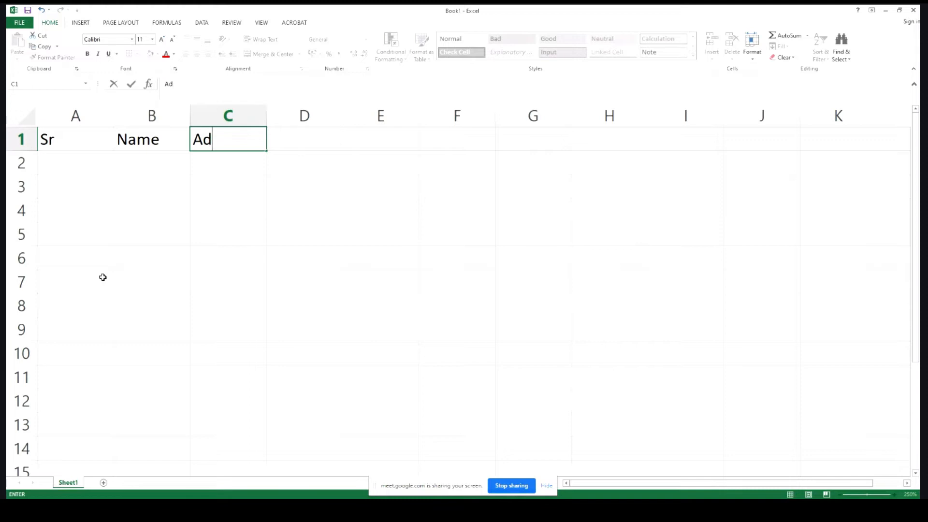
type("dress")
key("Tab")
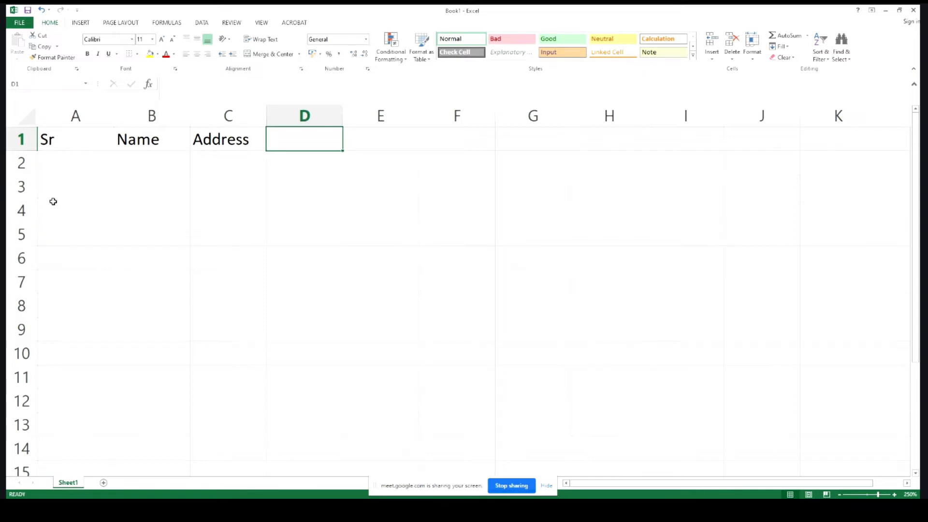
left_click_drag(70, 144, 245, 133)
key("Delete")
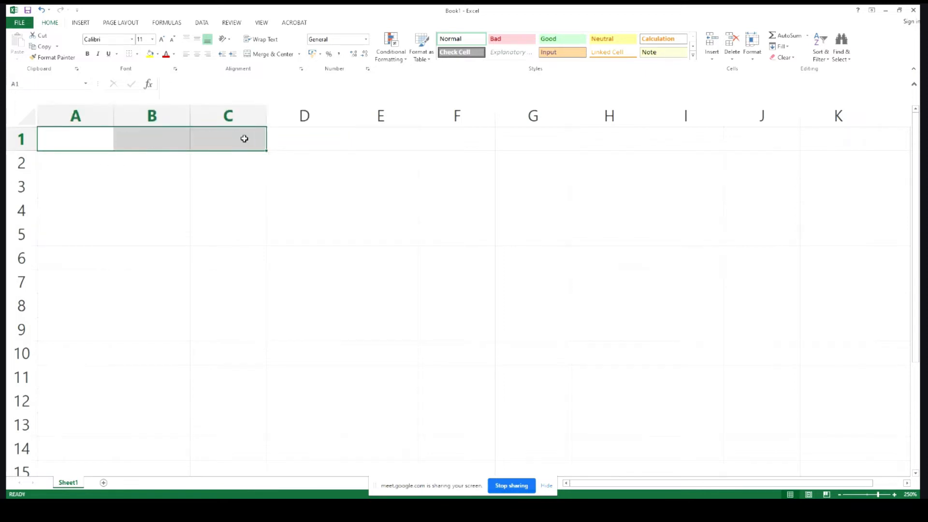
Enter the first and second parts of a sample name in cells A2 and B2
left_click(68, 168)
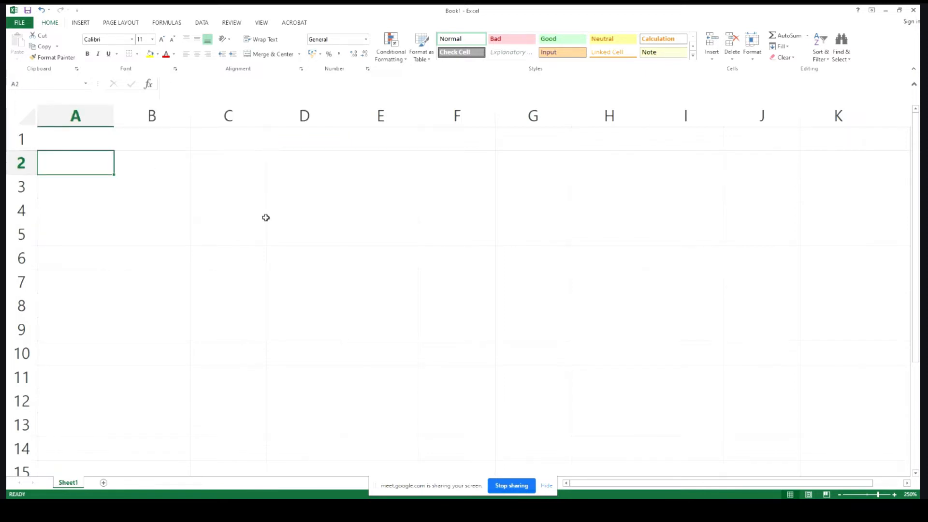
type("Siam")
key("Tab")
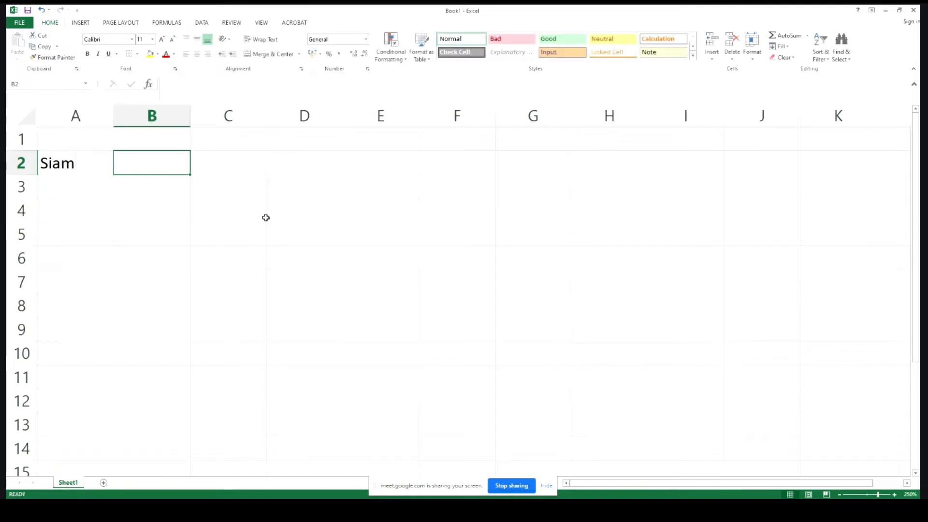
type("lian")
key("Tab")
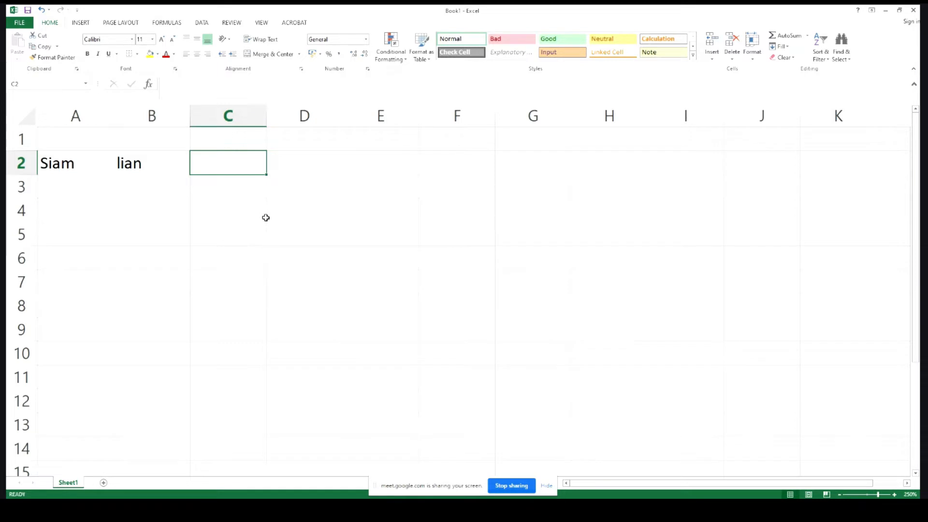
Join the two name parts in cell C2 with the formula =CONCATENATE(A2,B2)
type("=[c")
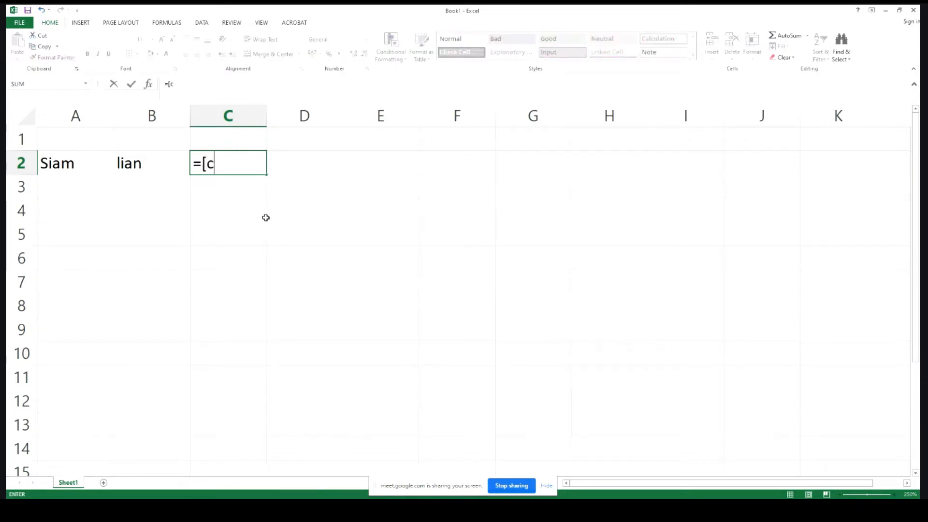
key("BackSpace")
key("BackSpace")
type("con")
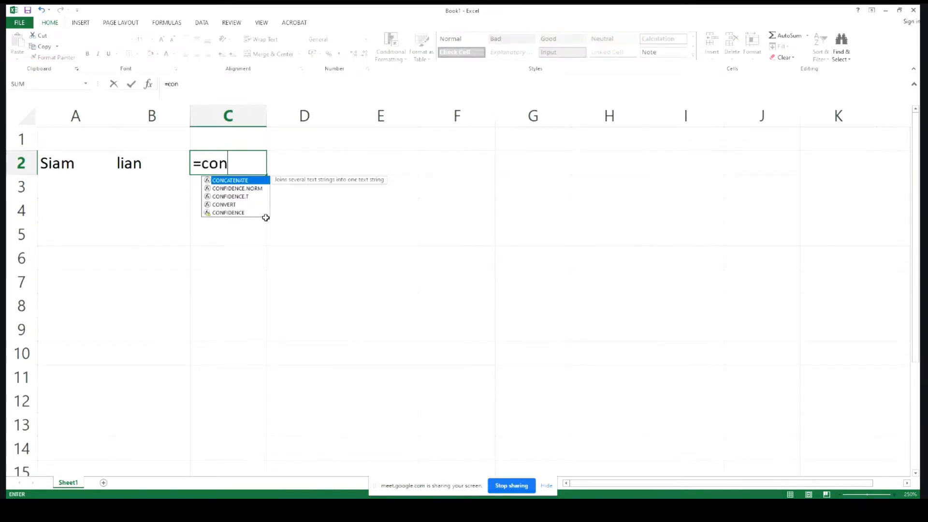
double_click(244, 181)
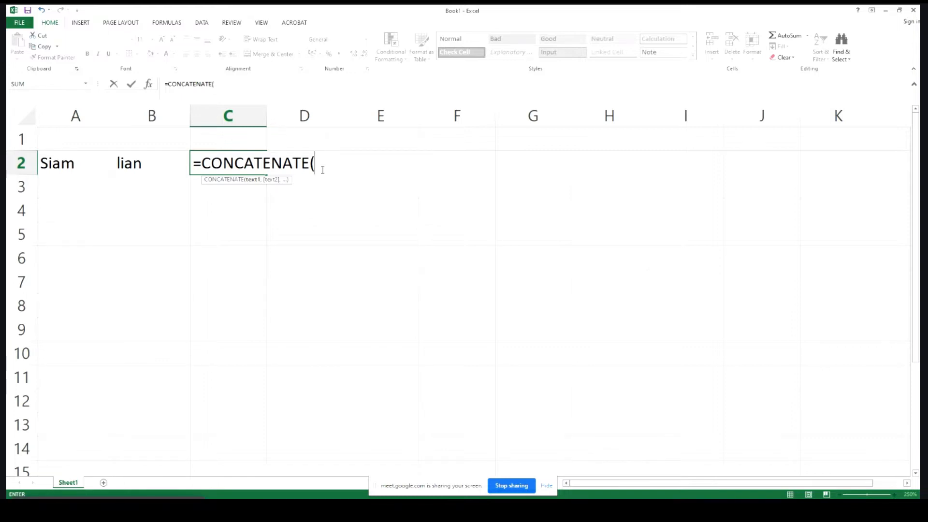
left_click(75, 162)
type(",")
left_click(140, 165)
type(")")
key("Return")
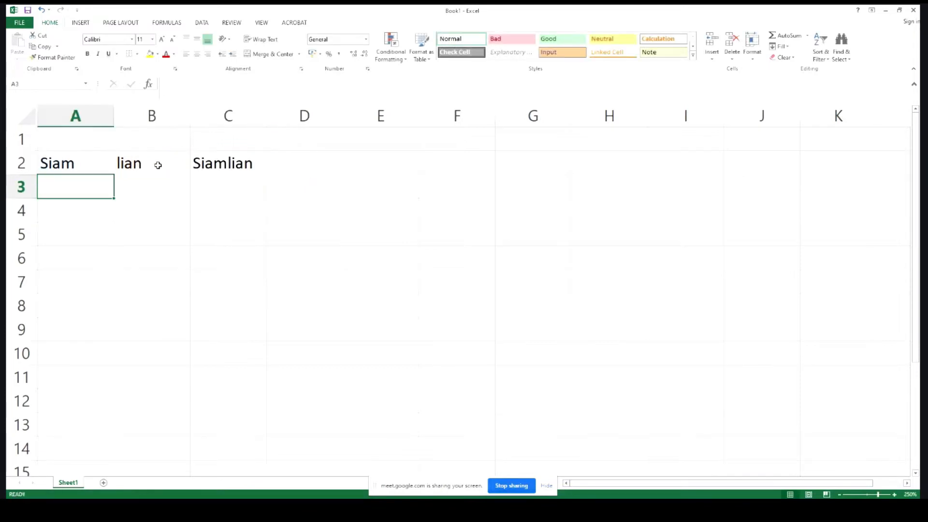
Clear the concatenation formula from cell C2
left_click(242, 161)
left_click(62, 164)
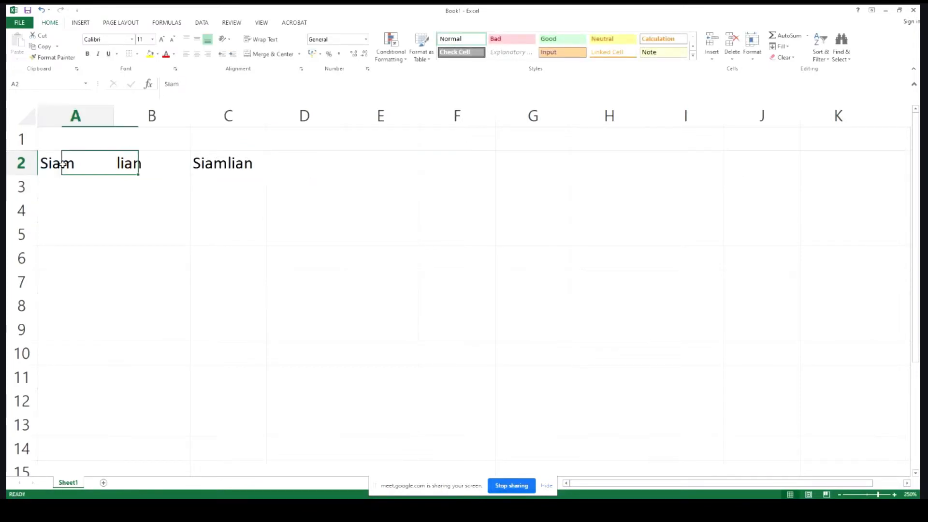
left_click(203, 166)
key("Delete")
Fill cells A2 to A13 with a single lowercase sample name and clear cell B2
left_click(47, 164)
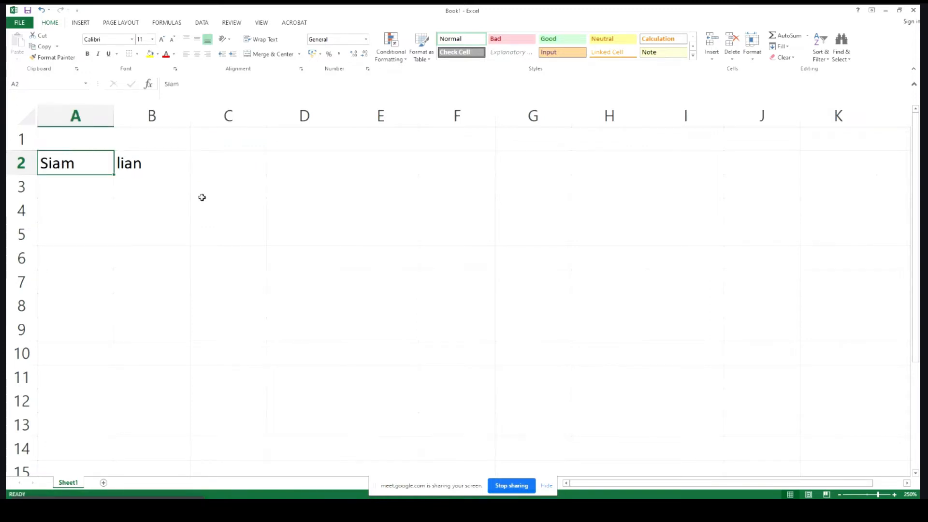
type("siam")
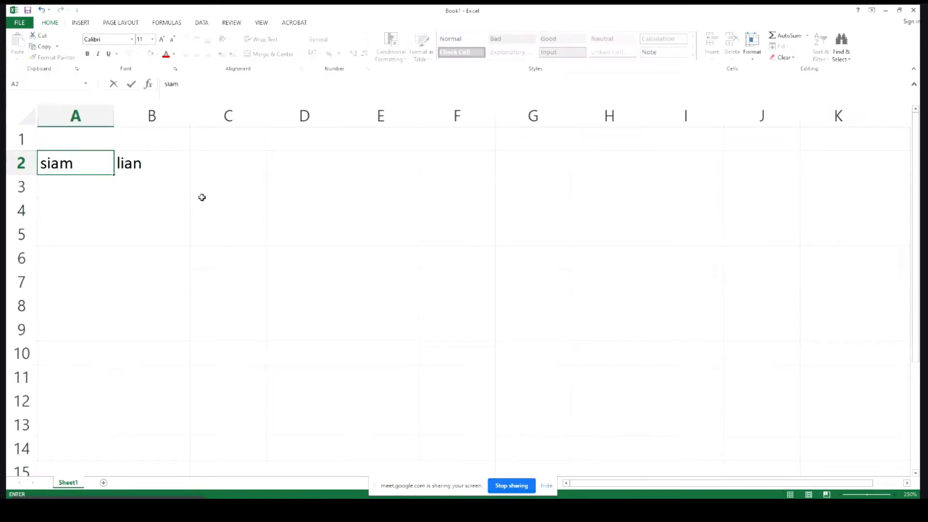
type("pu")
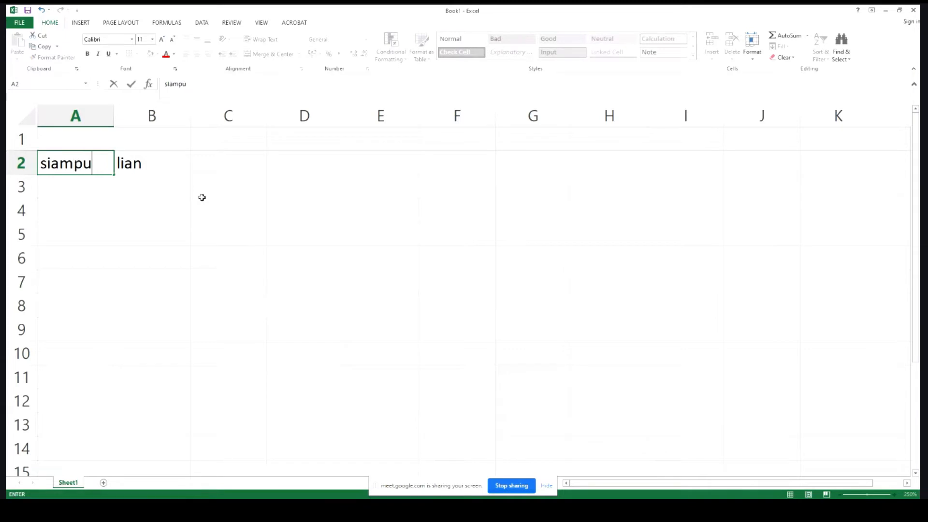
key("Tab")
key("Delete")
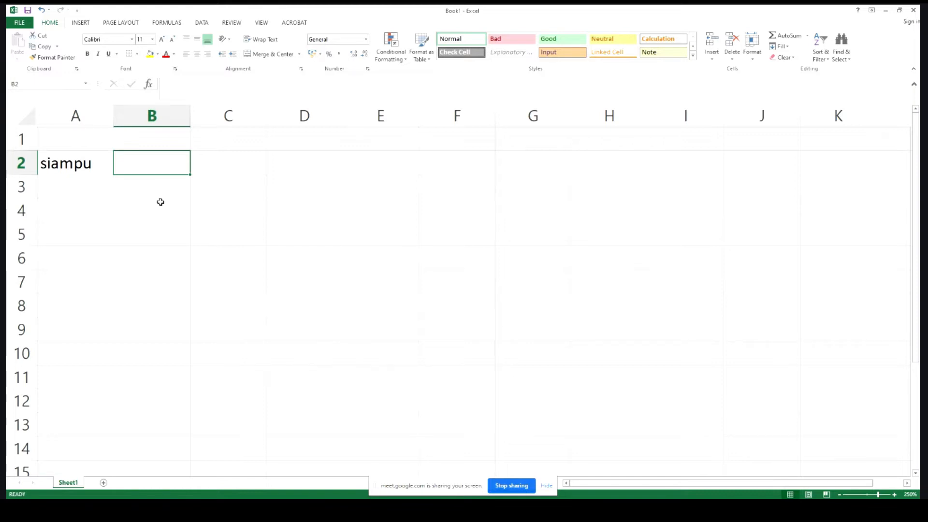
left_click(81, 158)
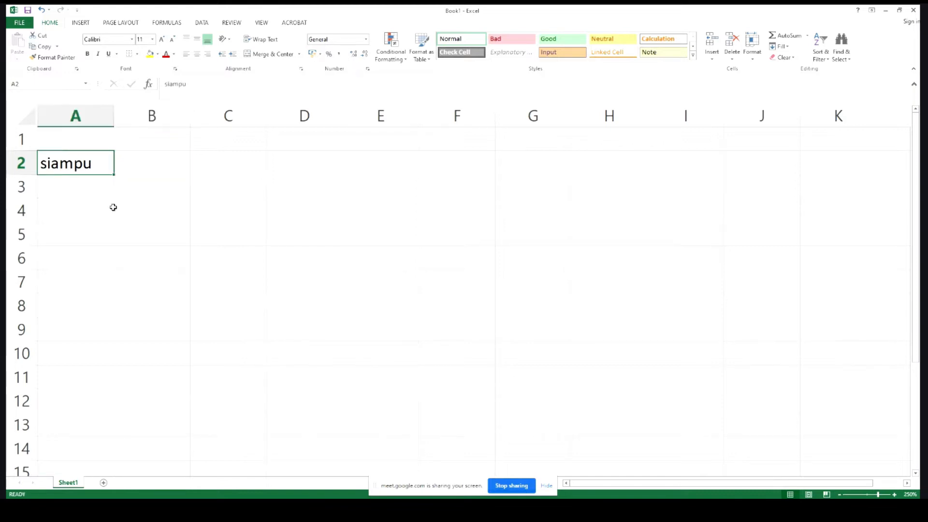
left_click_drag(115, 173, 116, 437)
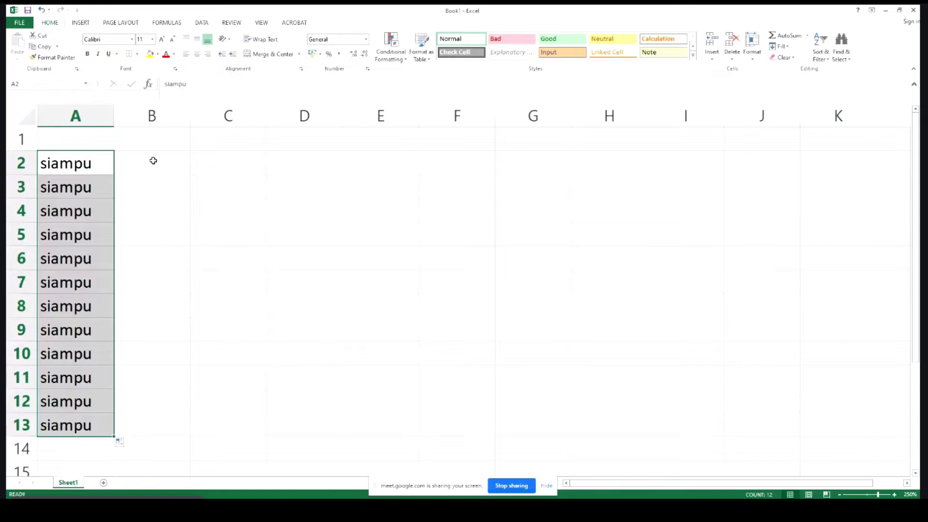
Enter =PROPER(A2) in cell B2 and fill the formula down to B13
left_click(153, 161)
type("=pr")
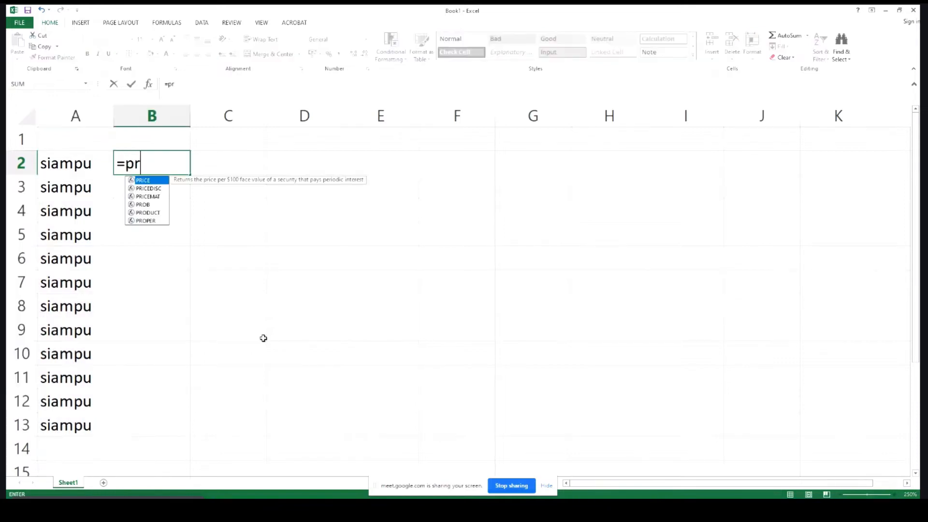
type("o")
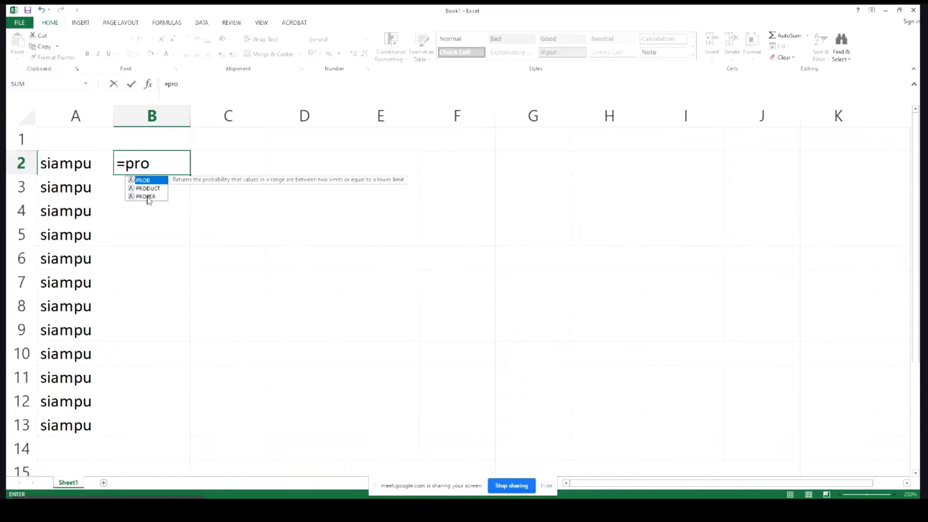
double_click(145, 197)
left_click(78, 163)
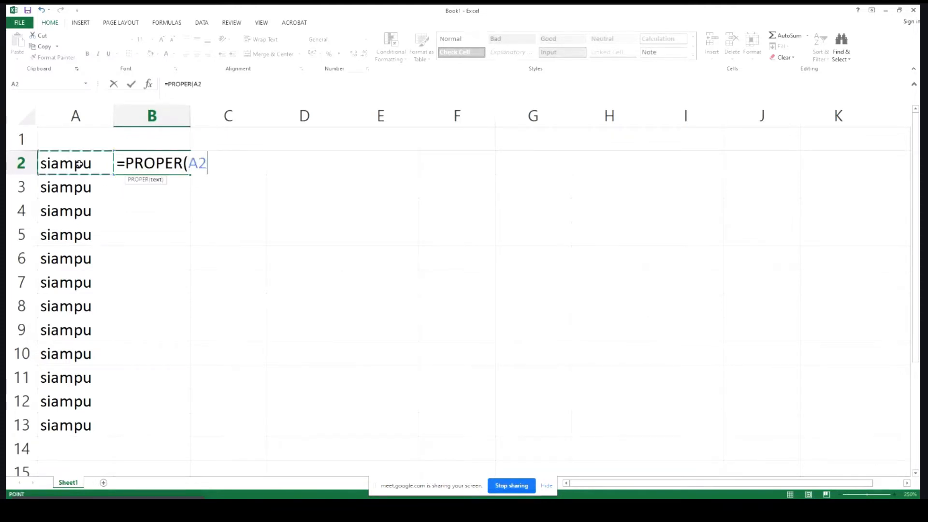
type(")")
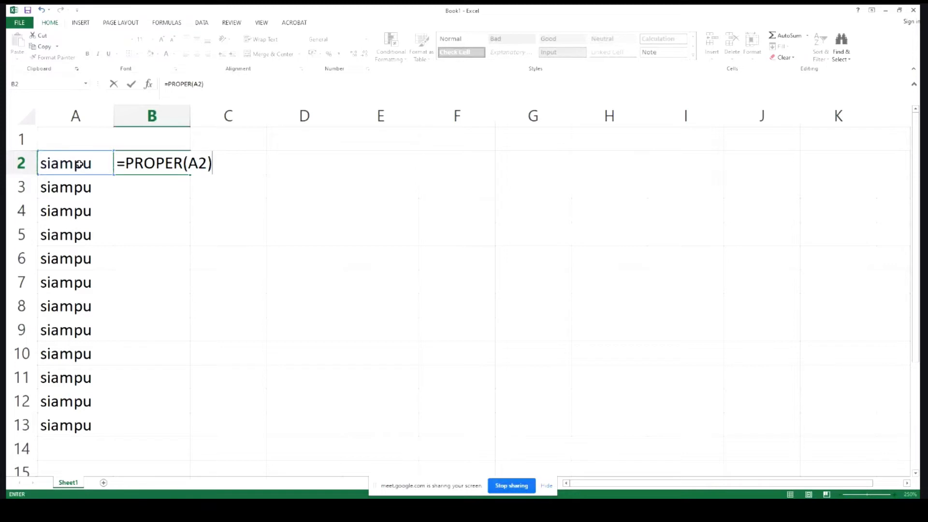
left_click_drag(190, 174, 148, 439)
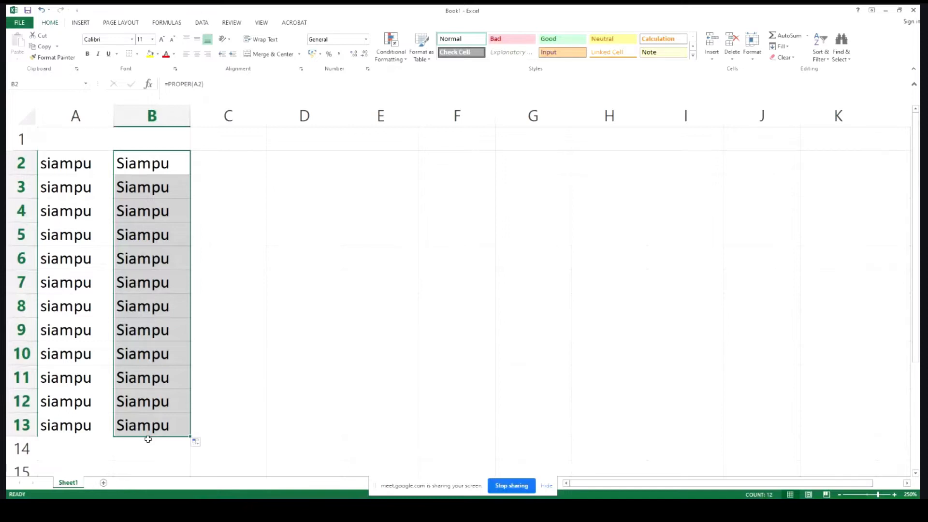
Clear the PROPER formulas from column B
left_click(143, 283)
left_click_drag(138, 163, 134, 416)
left_click_drag(145, 163, 158, 280)
key("Delete")
Enter =UPPER(A2) in cell B2 and fill the formula down to B13
scroll(365, 431, "up", 6)
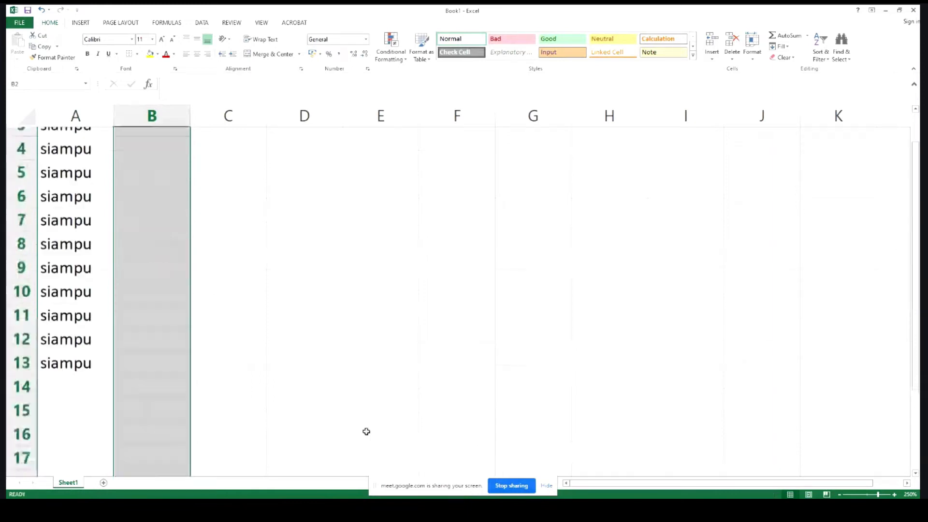
left_click(129, 159)
type("=upper")
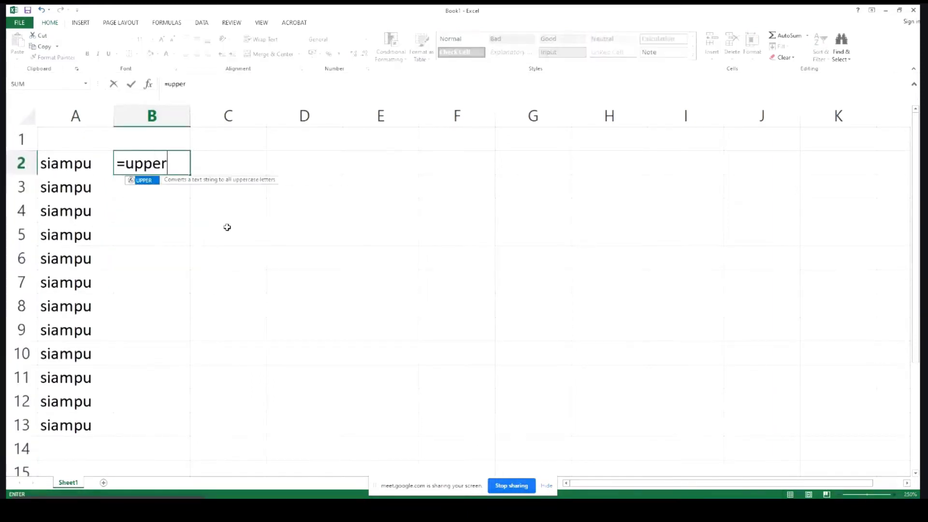
double_click(149, 182)
left_click(87, 169)
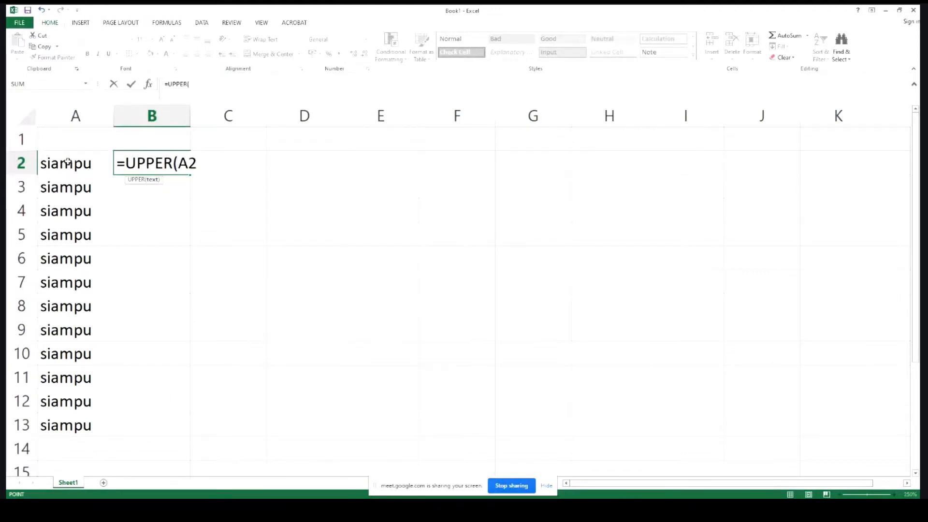
type(")")
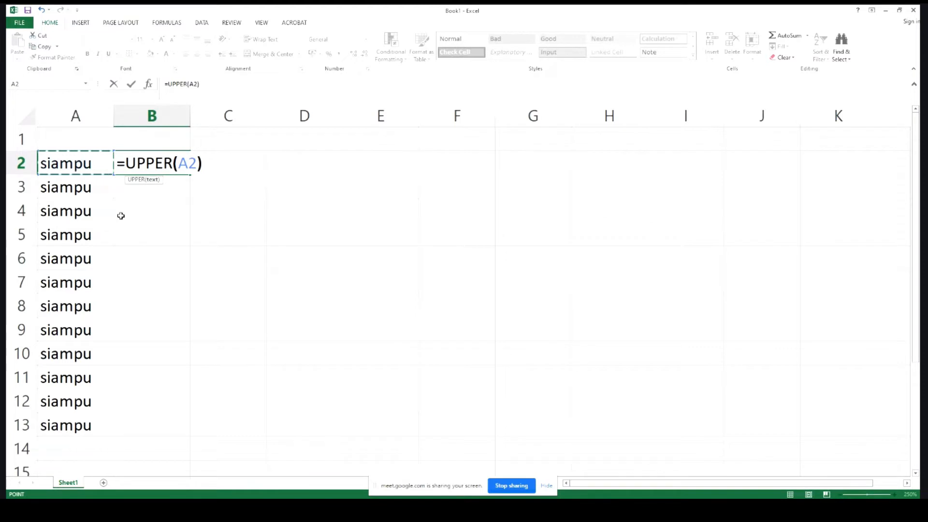
key("Return")
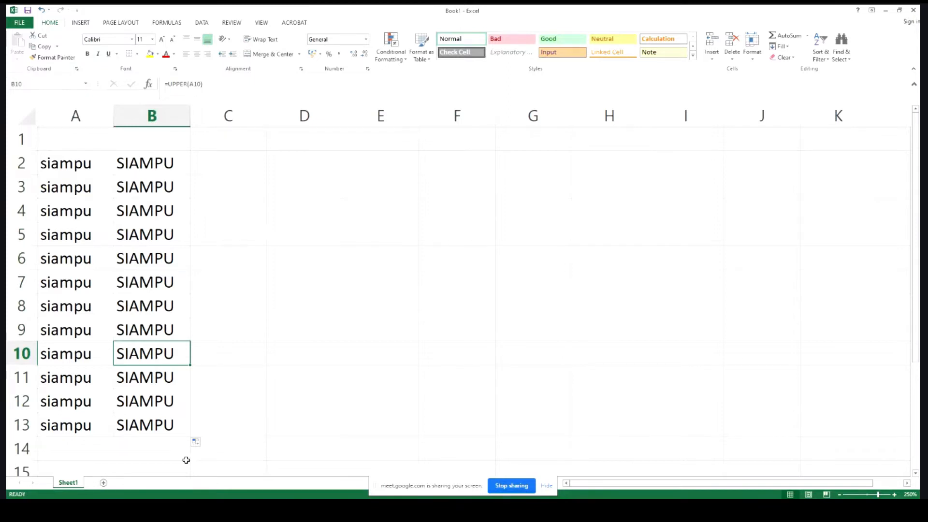
Clear the UPPER formulas from cells B2 to B13
key("ctrl+a")
left_click(174, 230)
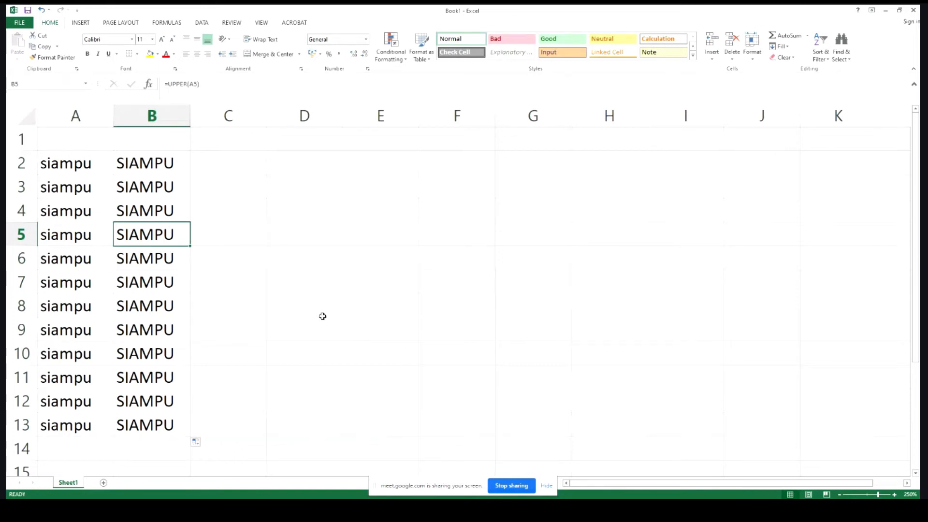
left_click(137, 159)
left_click_drag(140, 164, 127, 331)
left_click_drag(126, 370, 128, 432)
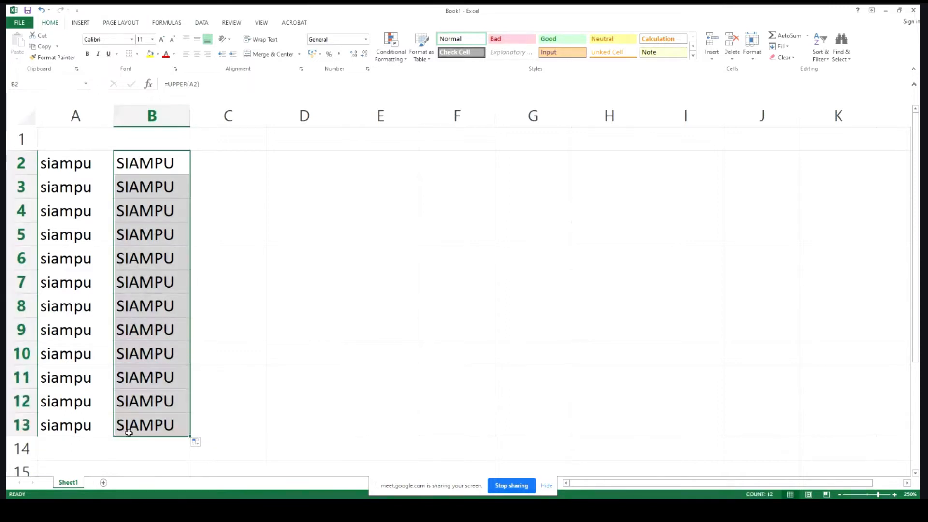
key("Delete")
left_click(144, 229)
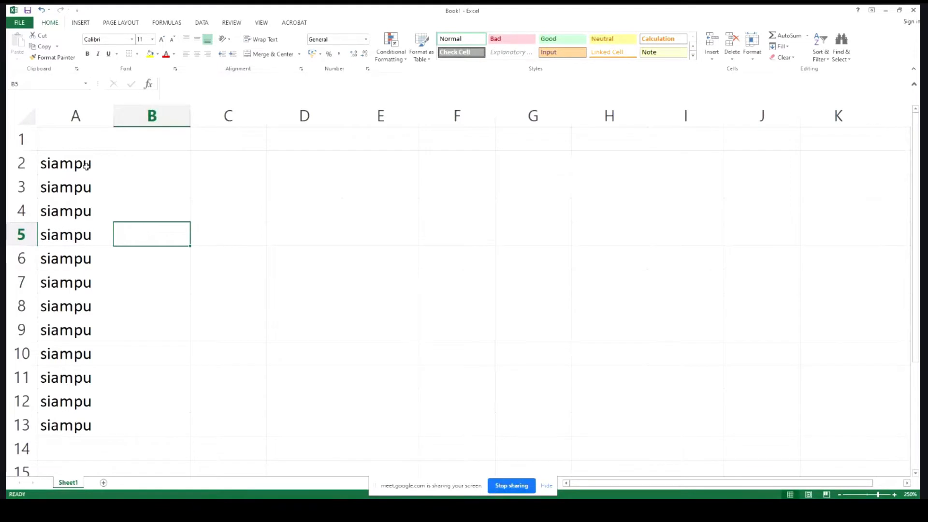
Clear the lowercase names from cells A2 to A13 and select the empty cell A2
left_click_drag(83, 163, 69, 427)
key("Delete")
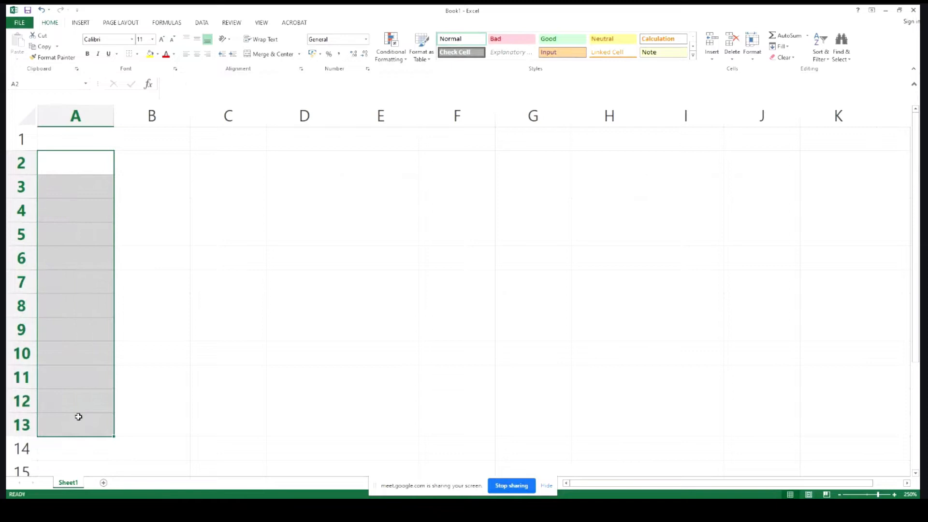
left_click(135, 166)
left_click(83, 163)
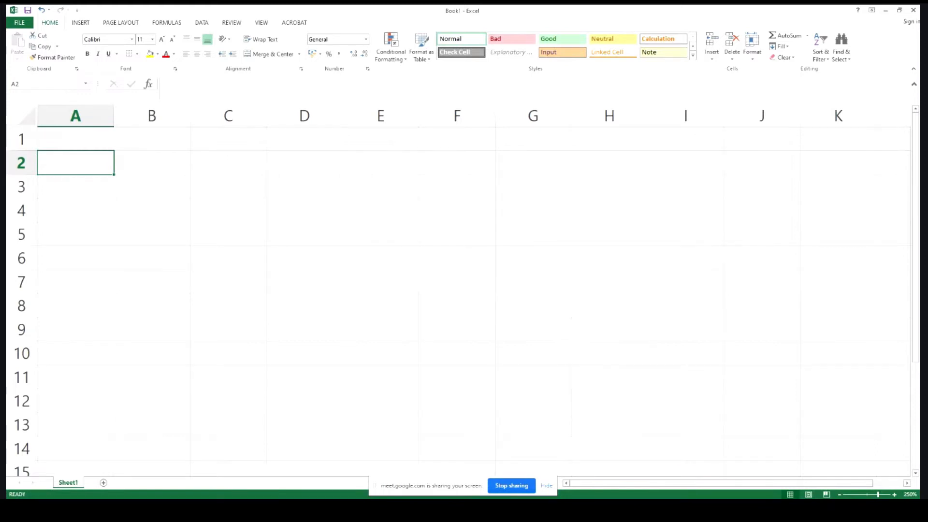
Switch to the ONLINE TUTORIAL folder in File Explorer and open the material workbook
key("alt+Tab")
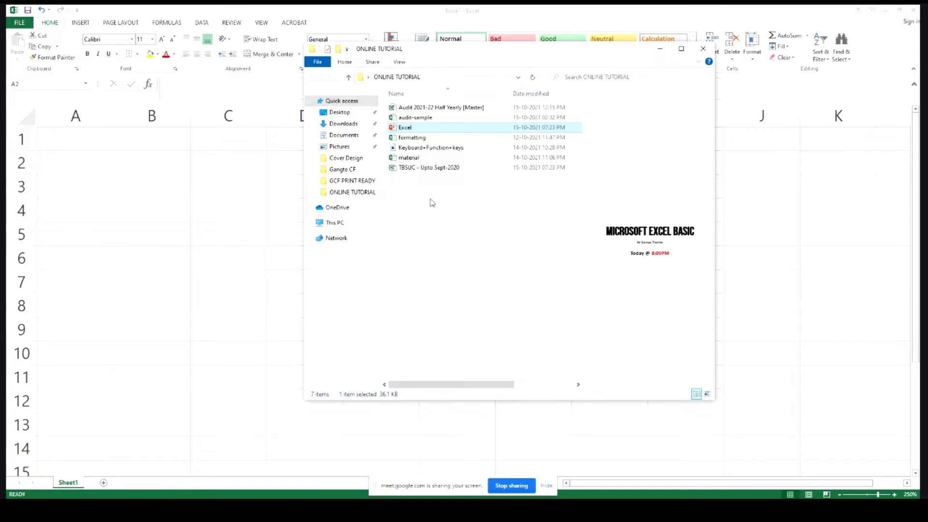
left_click(437, 148)
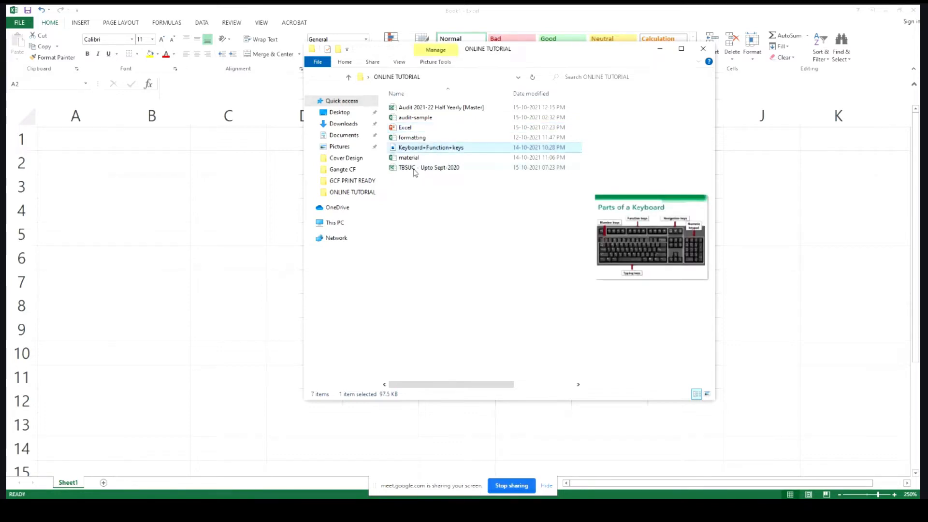
double_click(409, 157)
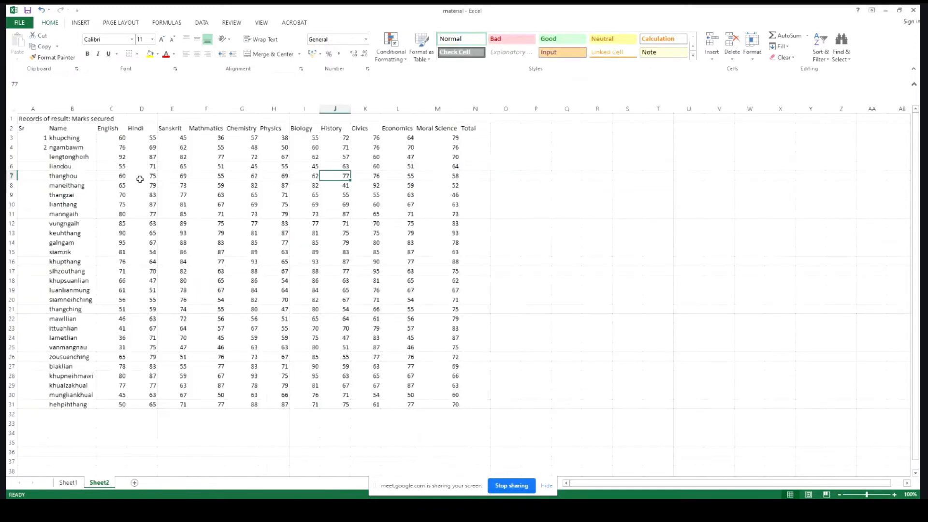
Select the title cell A1, "Records of result: Marks secured", on Sheet2 of the marks workbook
scroll(231, 318, "up", 2)
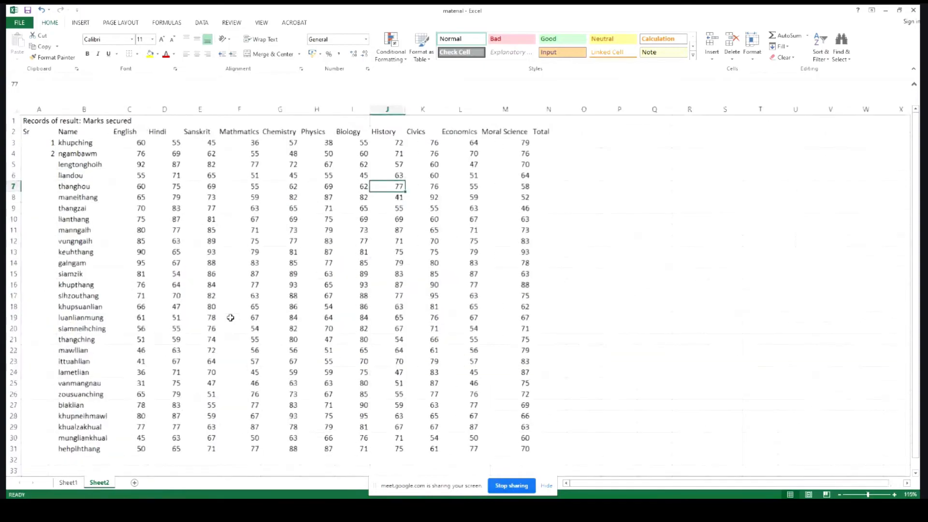
scroll(80, 204, "up", 1)
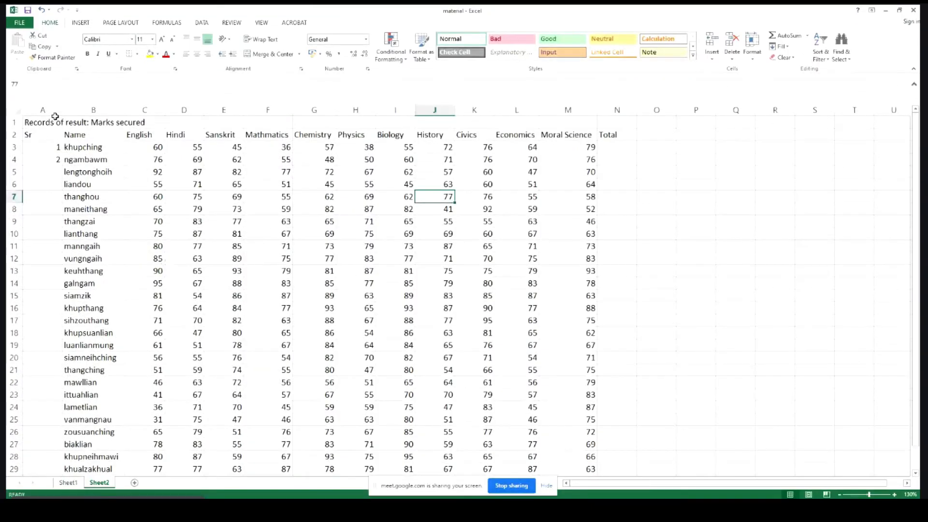
left_click(46, 137)
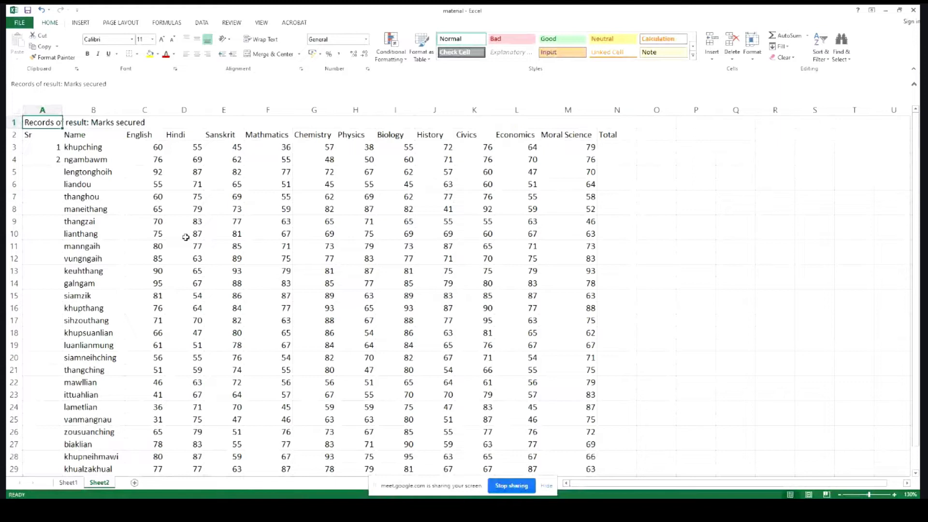
Insert two blank rows between the header row and the first student's row
right_click(14, 147)
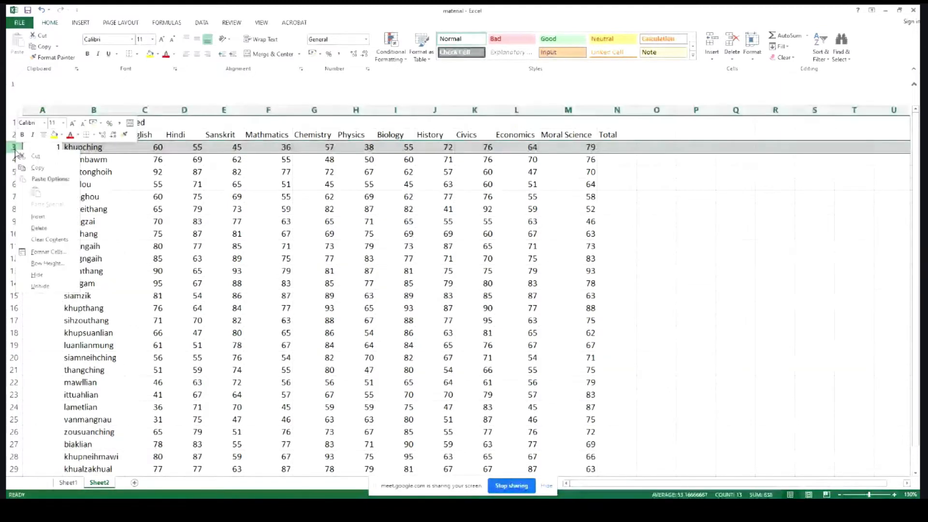
left_click(37, 216)
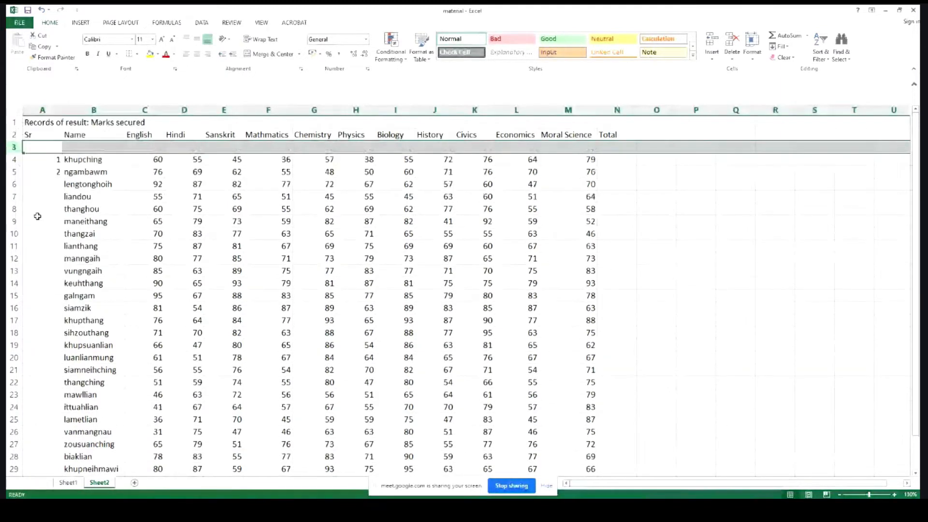
right_click(13, 149)
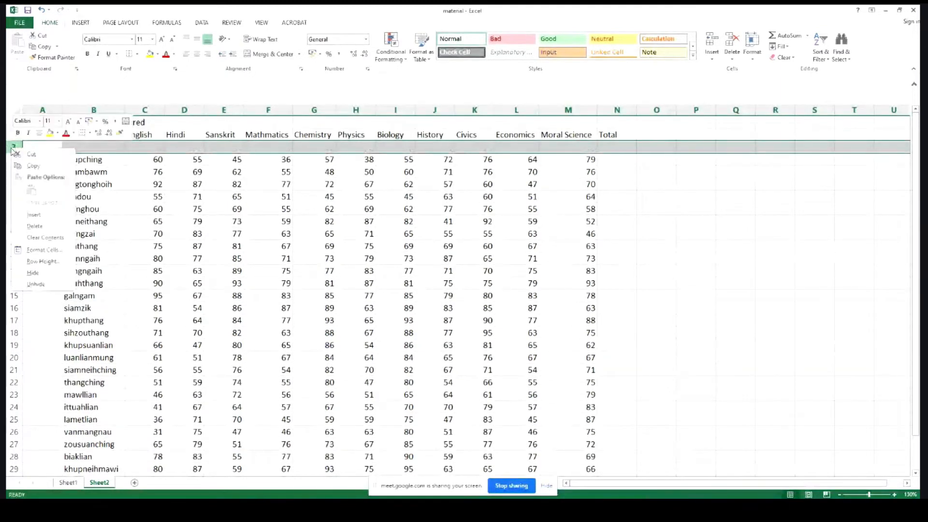
left_click(33, 214)
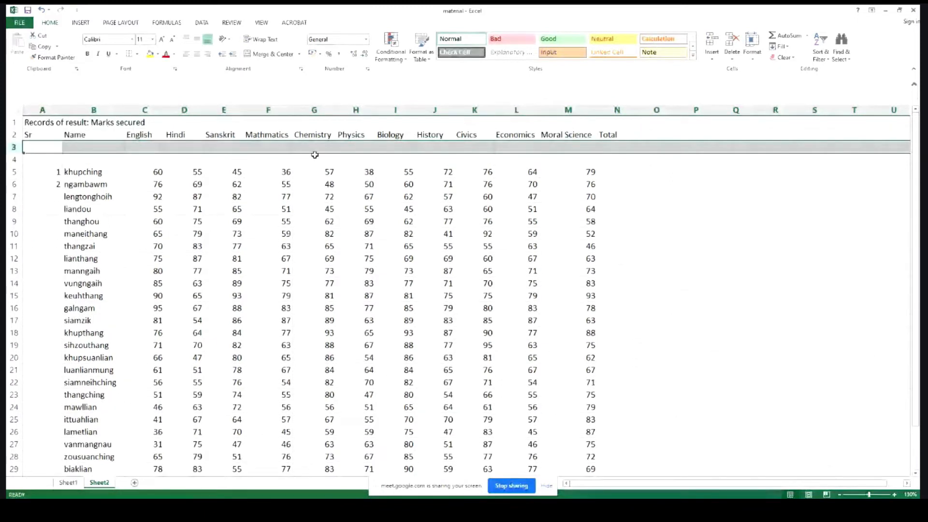
Label the two blank rows "Min Marks" in B3 and "Max Marks" in B4
left_click(34, 149)
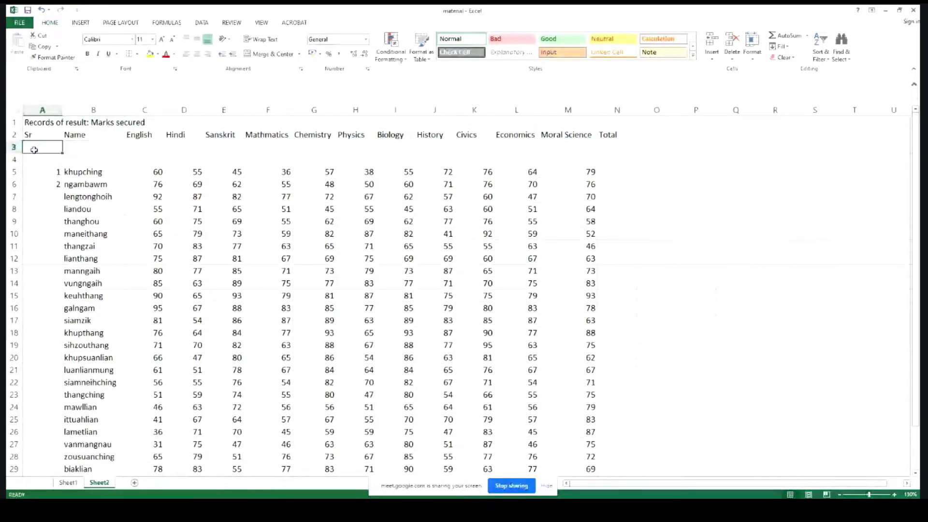
key("Right")
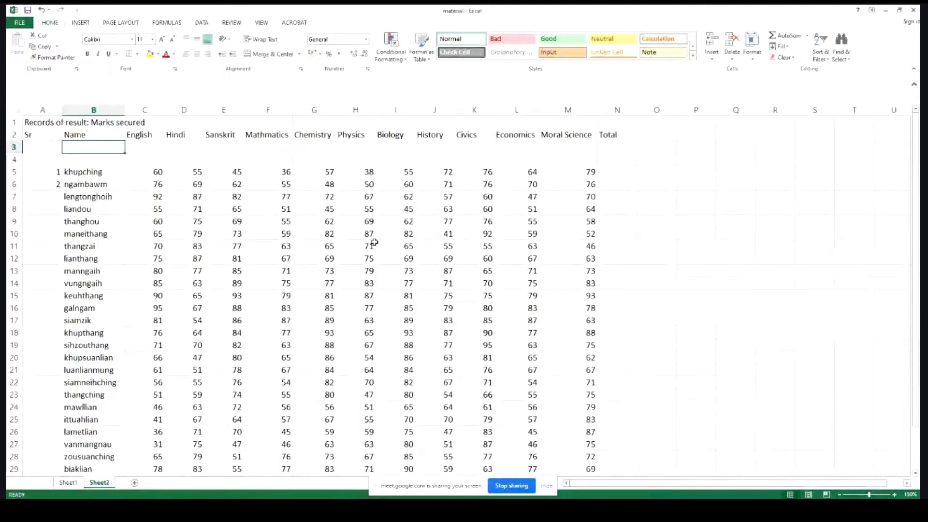
type("Mi")
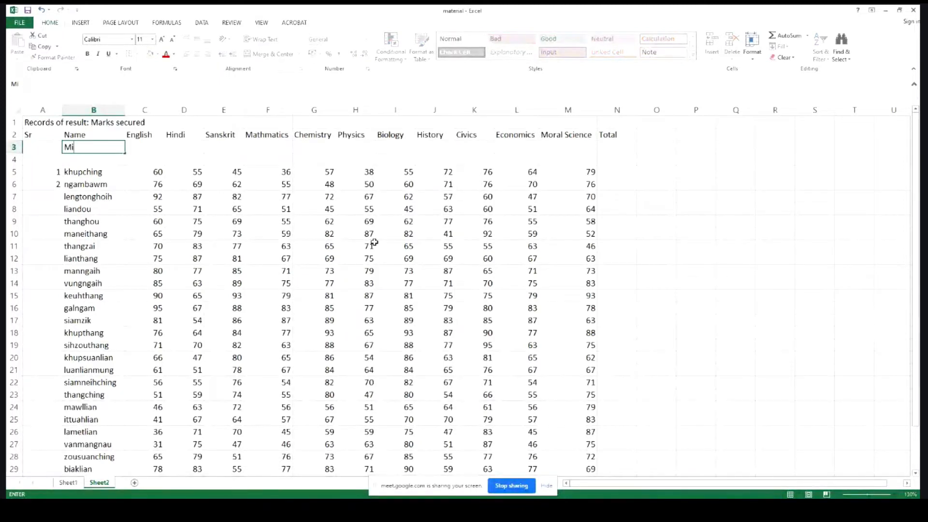
type("n Mark")
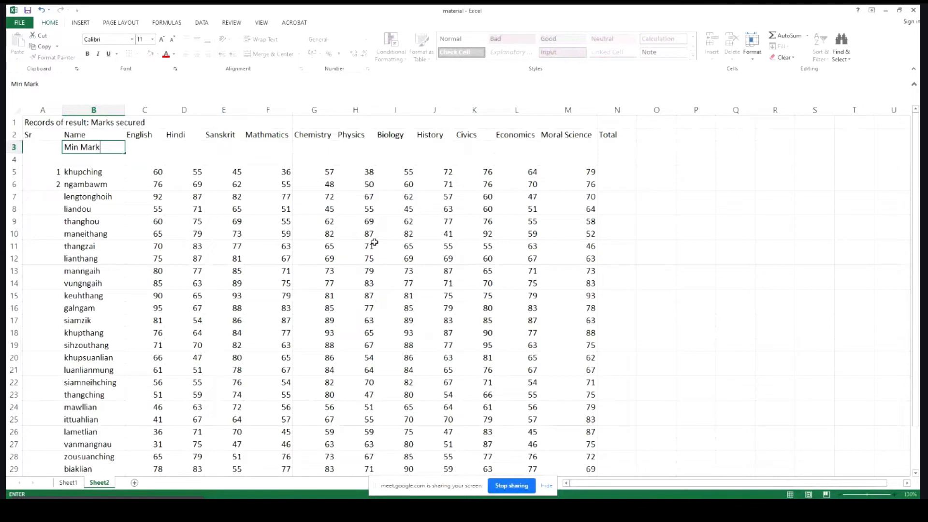
type("s")
key("Return")
type("Max Marks")
key("Tab")
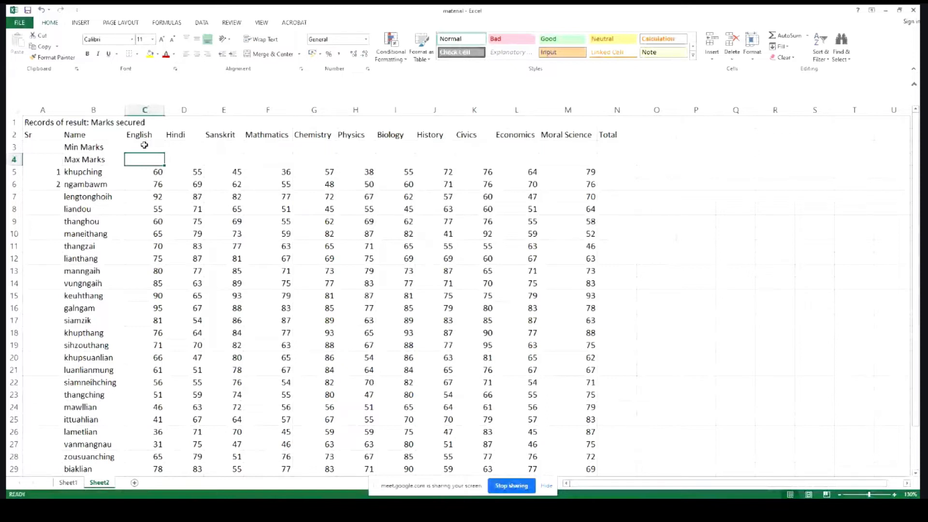
Fill the Min Marks row with 45 and the Max Marks row with 100 for all subjects from English to Moral Science
left_click_drag(165, 154, 607, 166)
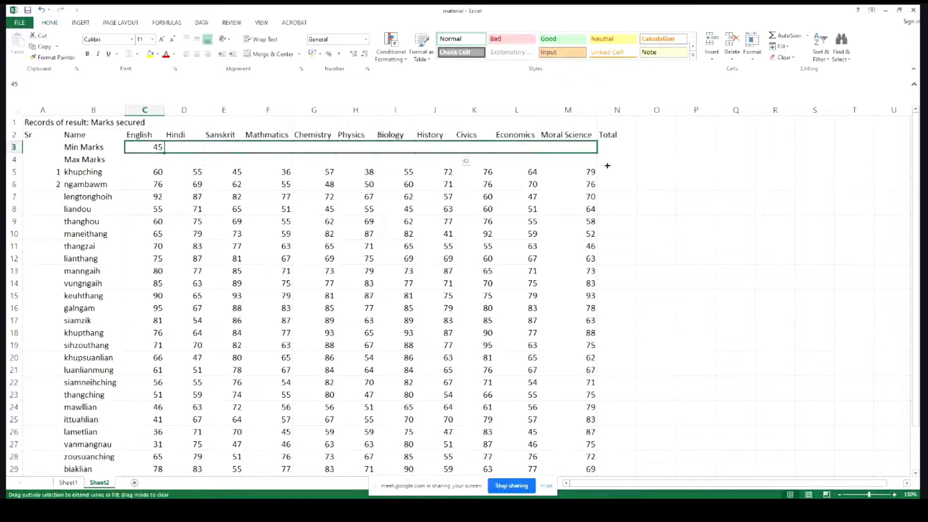
left_click_drag(607, 165, 607, 166)
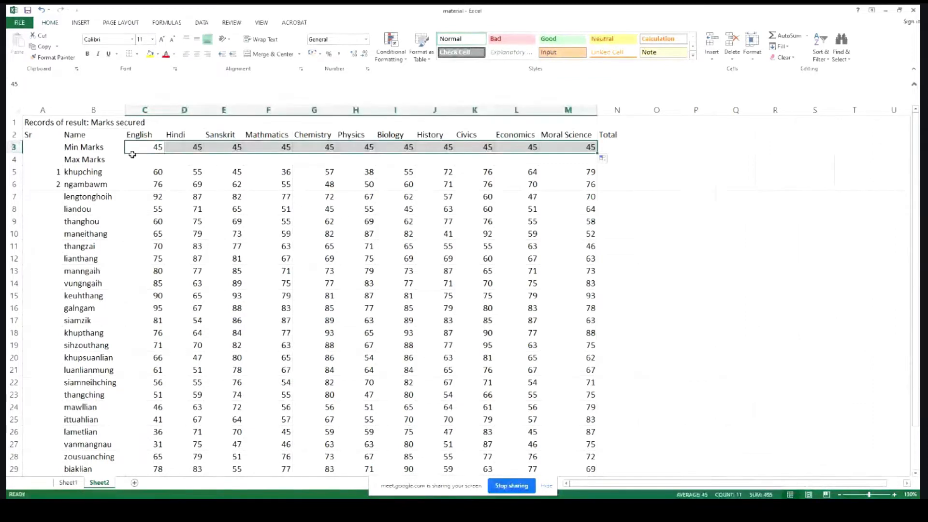
left_click(134, 158)
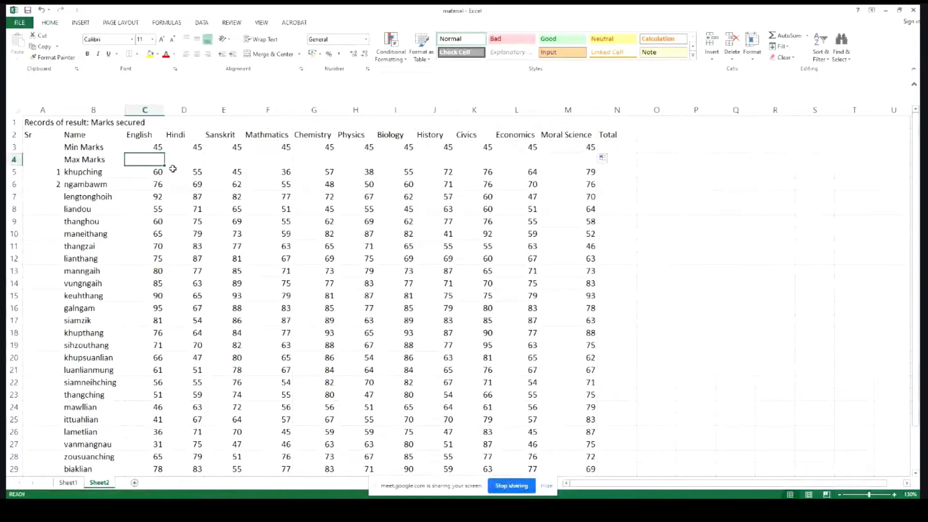
type("100")
mouse_move(165, 167)
left_mouse_down()
mouse_move(192, 170)
mouse_move(169, 175)
left_mouse_up()
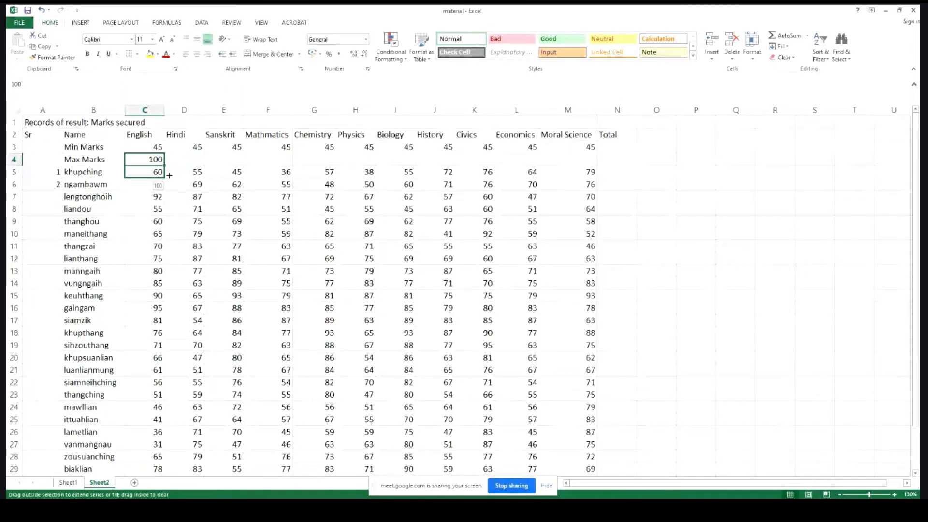
left_click_drag(169, 175, 575, 165)
left_click(474, 222)
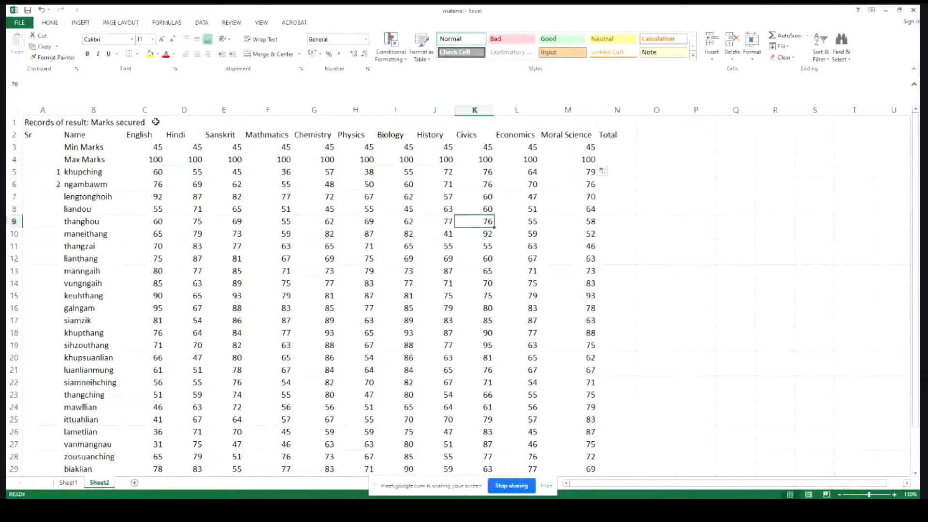
Make the Min Marks and Max Marks rows bold from the labels through the Total column
left_click(93, 146)
left_click_drag(94, 147, 445, 154)
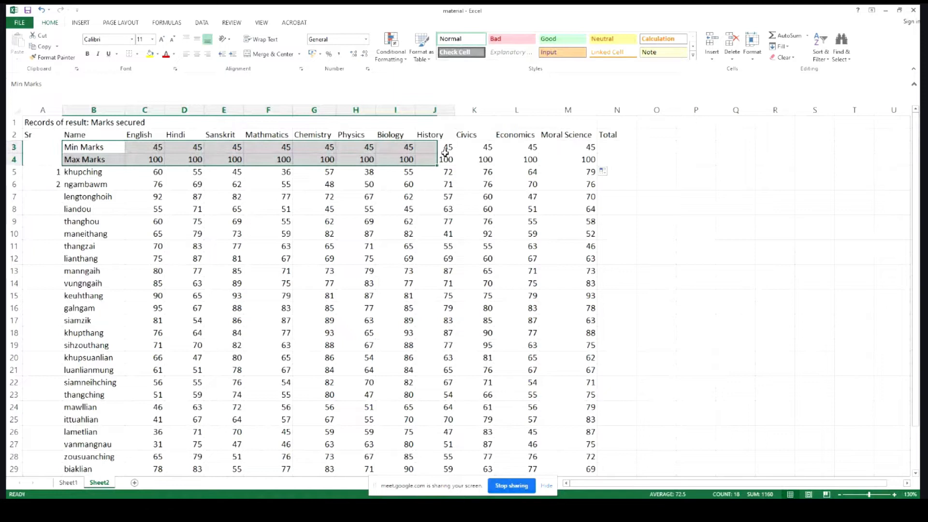
left_click_drag(444, 153, 613, 159)
left_click(87, 53)
left_click(612, 150)
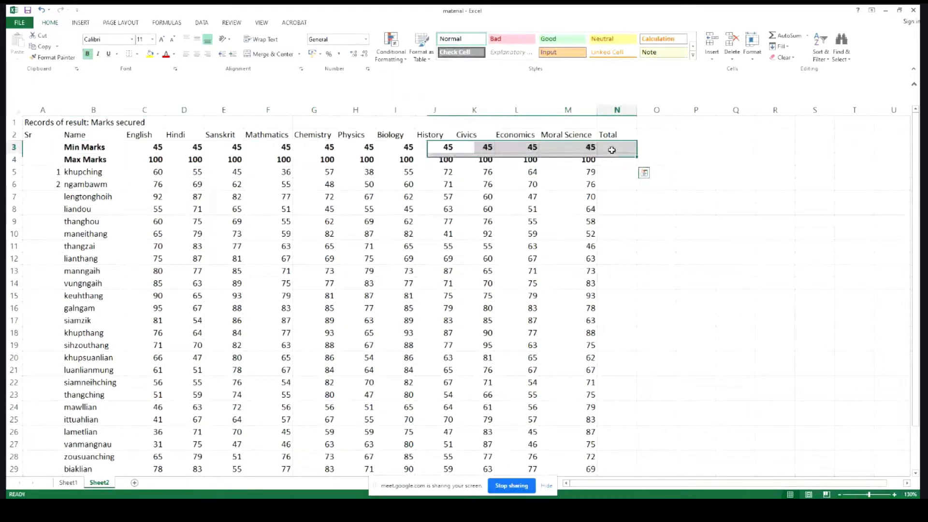
Sum the minimum marks in C3 to M3 into the Total cell N3 with AutoSum
left_click(165, 147)
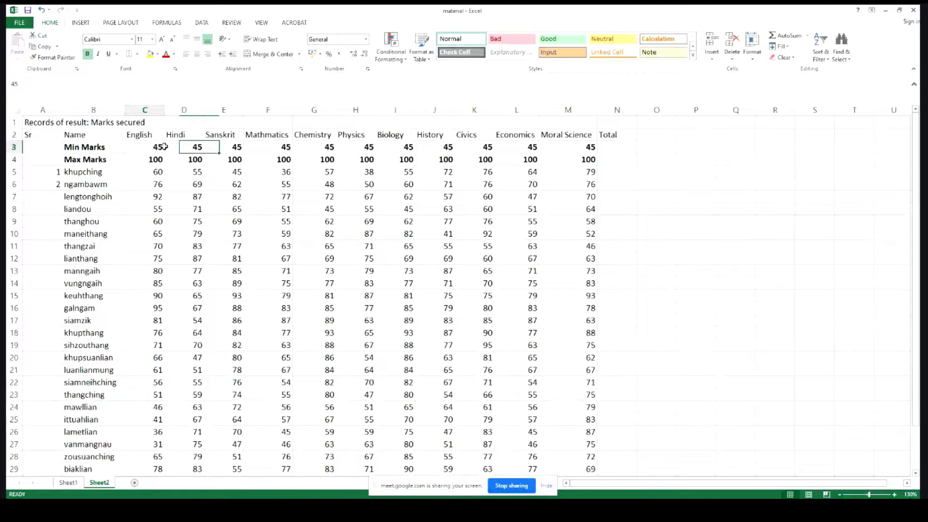
left_click_drag(164, 147, 617, 147)
key("alt+equal")
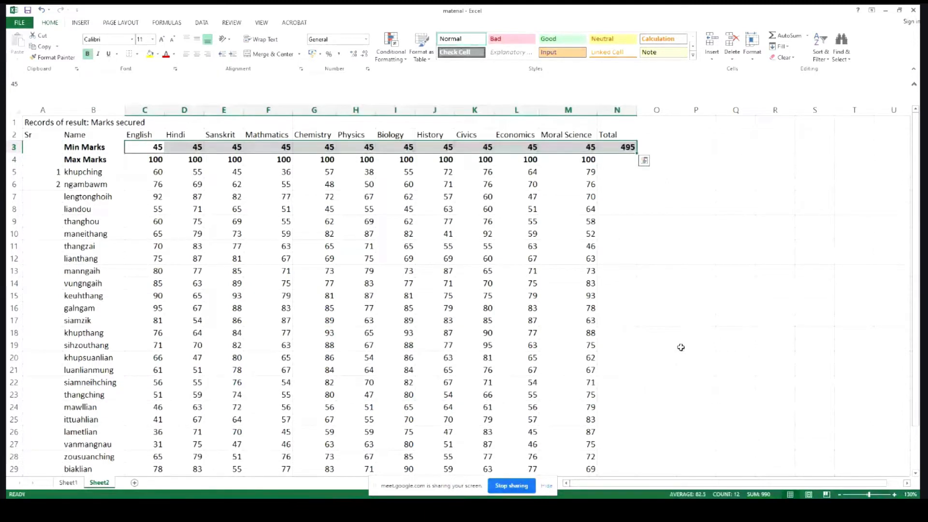
Examine the SUM formula in N3 and the range of cells it adds
left_click(621, 147)
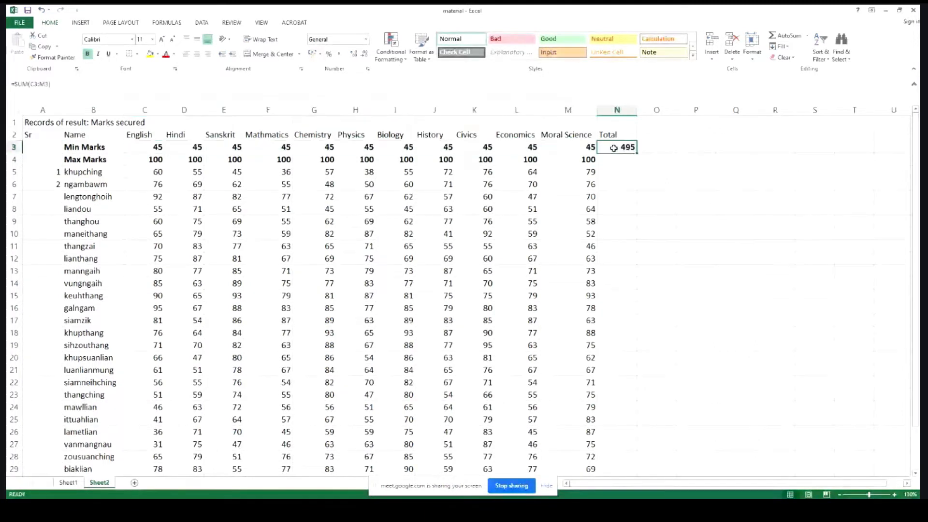
left_click(561, 147)
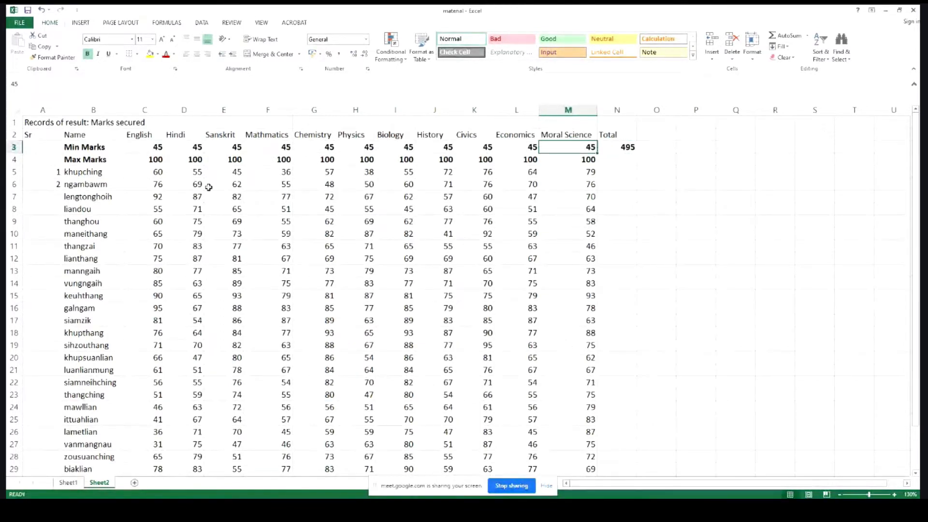
left_click(624, 147)
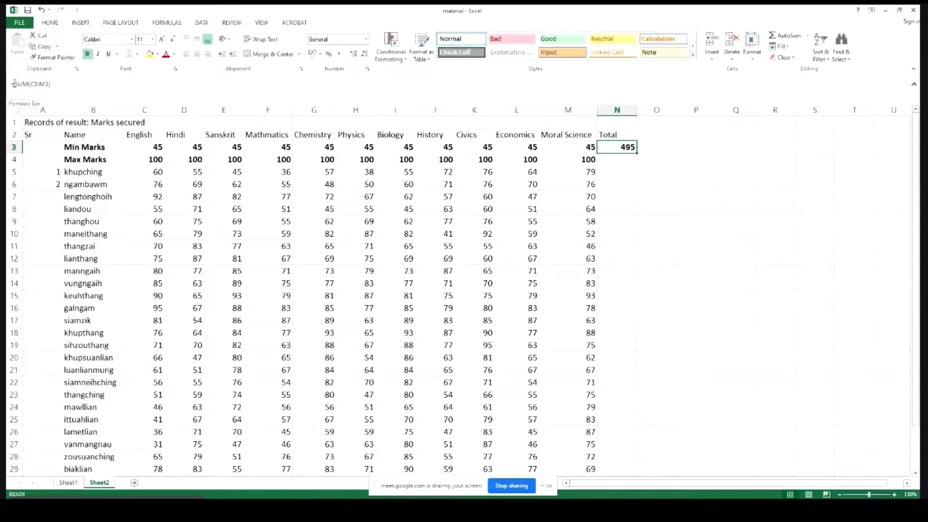
scroll(663, 162, "down", 1)
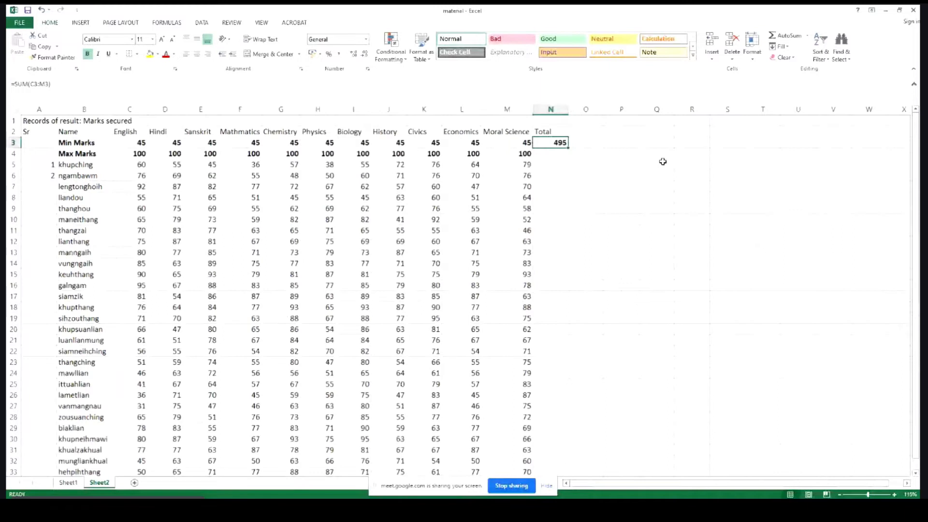
scroll(466, 255, "down", 2)
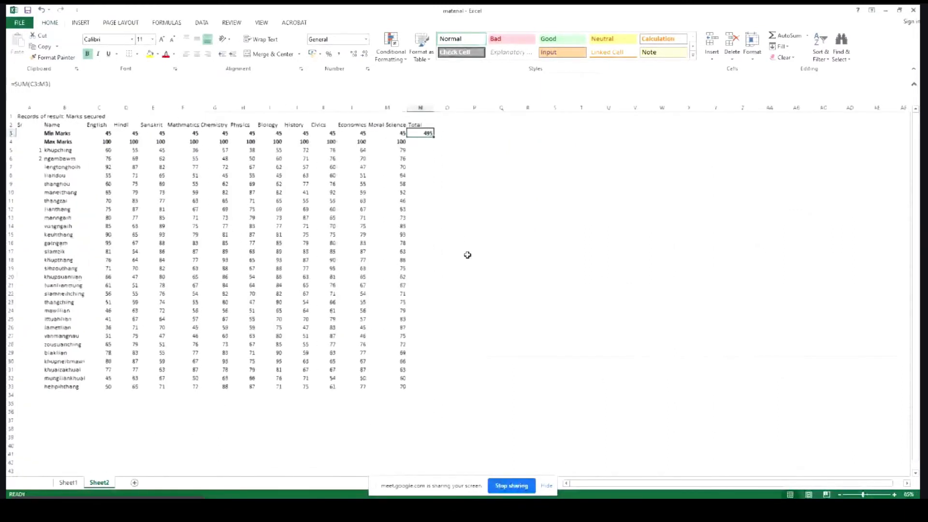
scroll(465, 255, "up", 4)
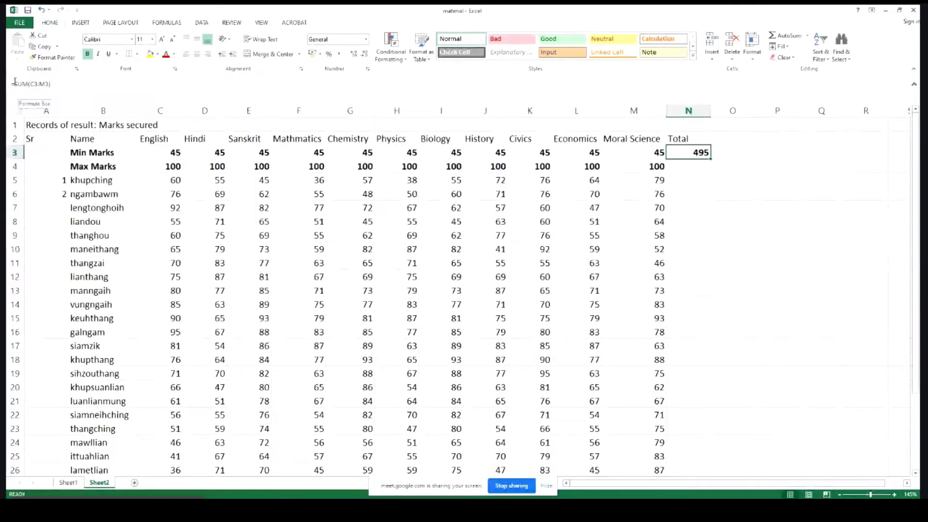
left_click_drag(11, 84, 51, 85)
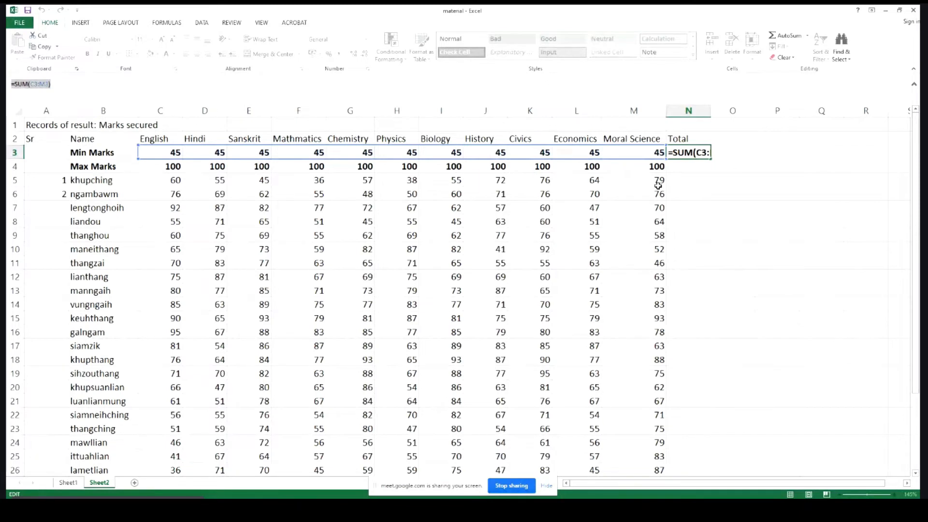
key("ctrl+Return")
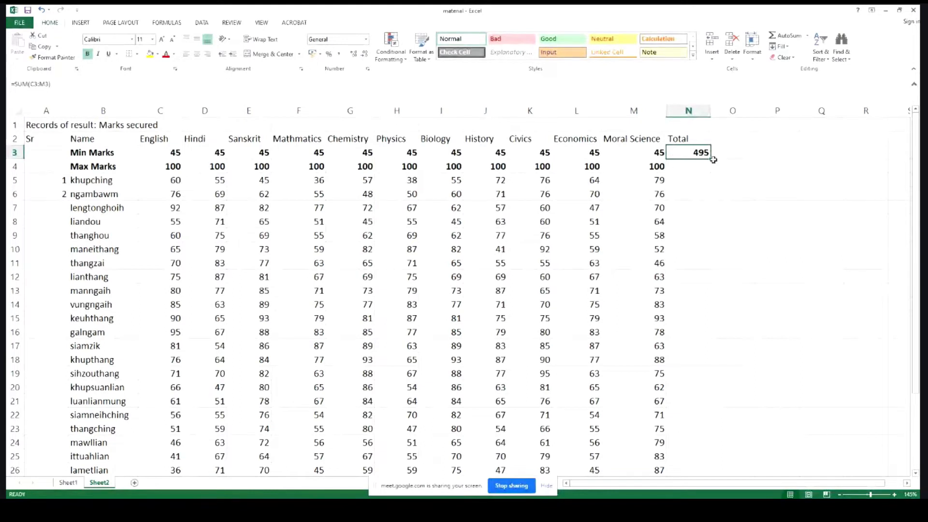
Fill the total formula from N3 down to the Max Marks row in N4
left_click_drag(711, 160, 698, 177)
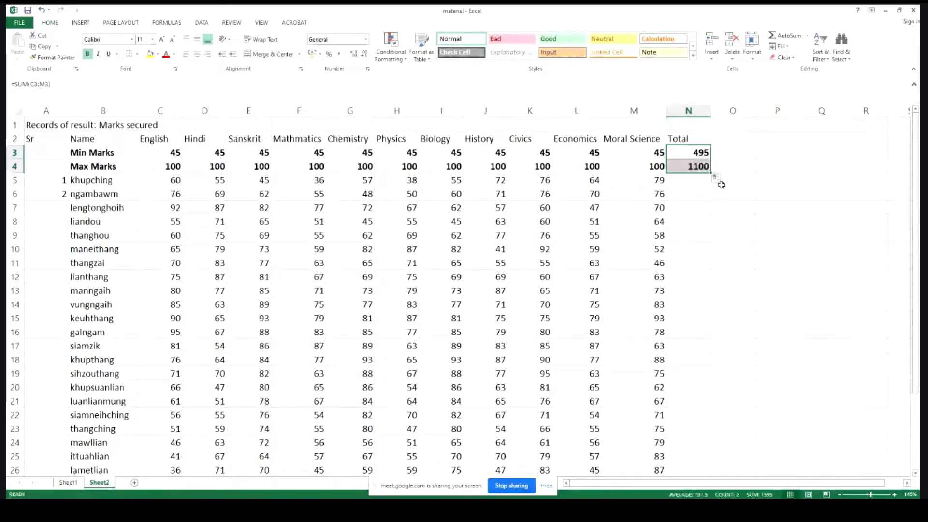
left_click(588, 167)
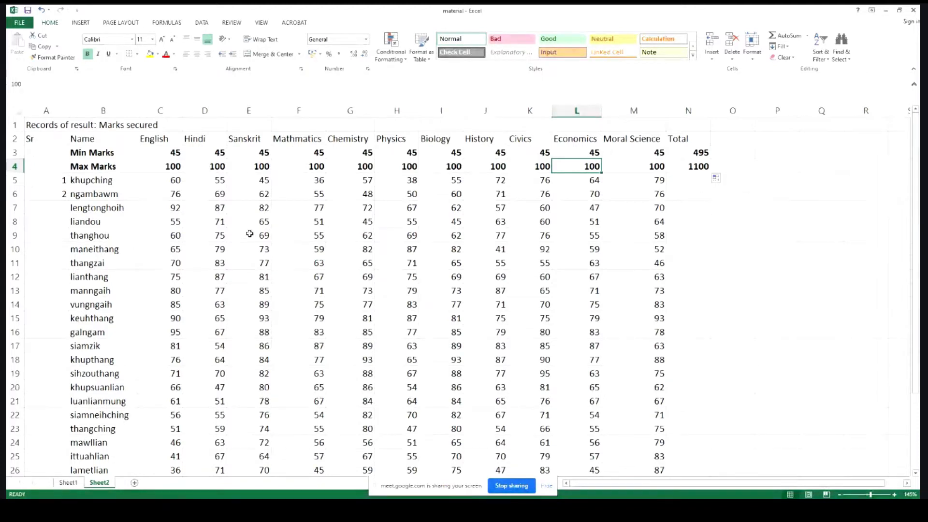
left_click(337, 237)
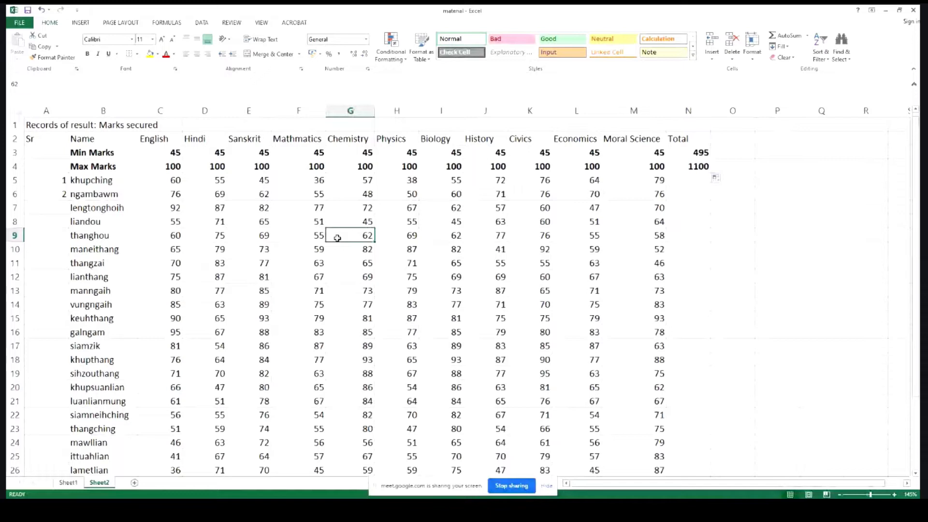
Merge and center the sheet title across A1 to N1, and make the title and header row bold
left_click_drag(39, 125, 678, 114)
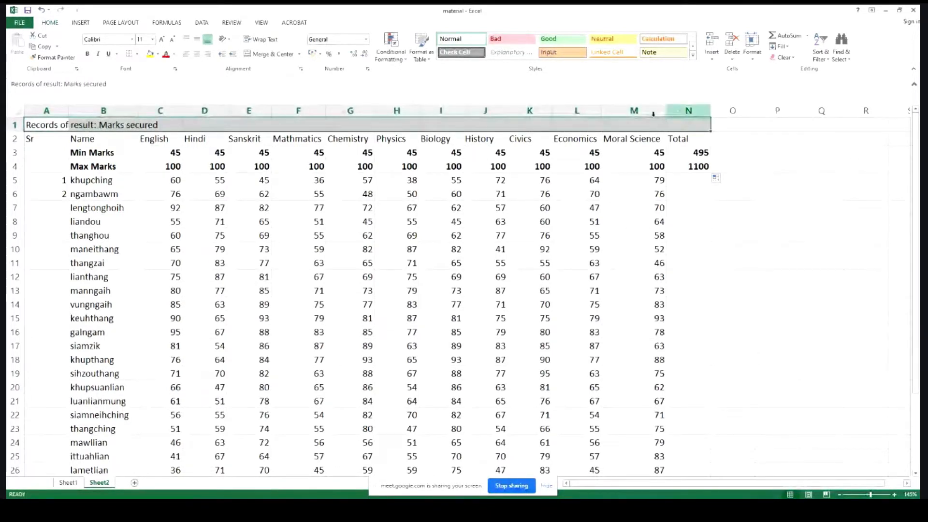
left_click(251, 57)
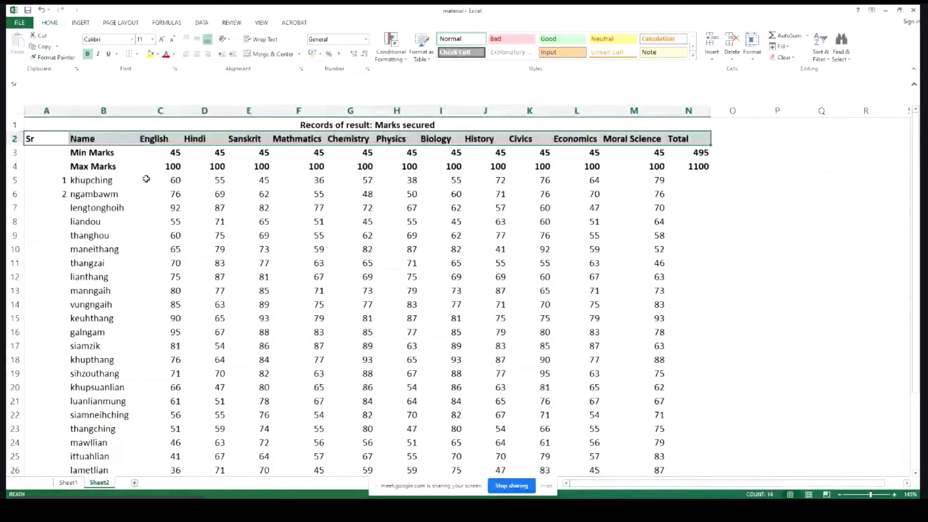
left_click(145, 179)
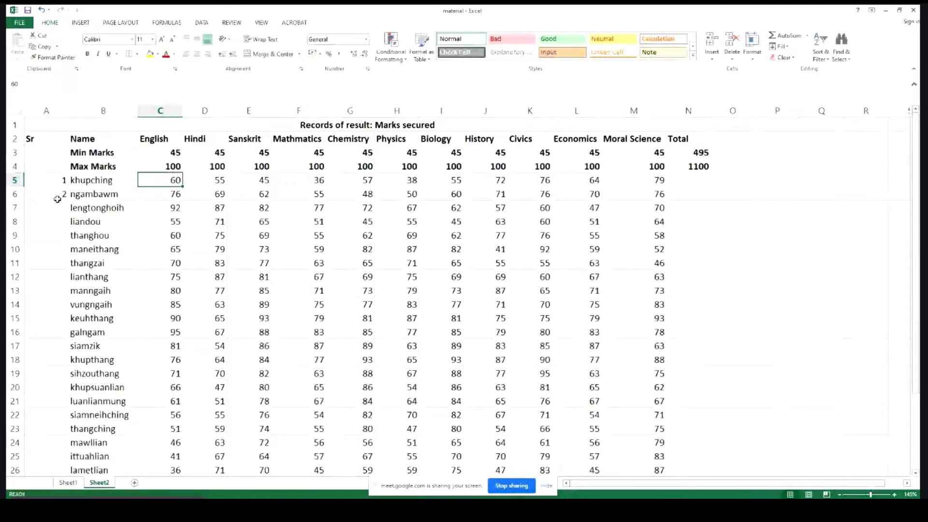
scroll(290, 203, "down", 6)
left_click(350, 180)
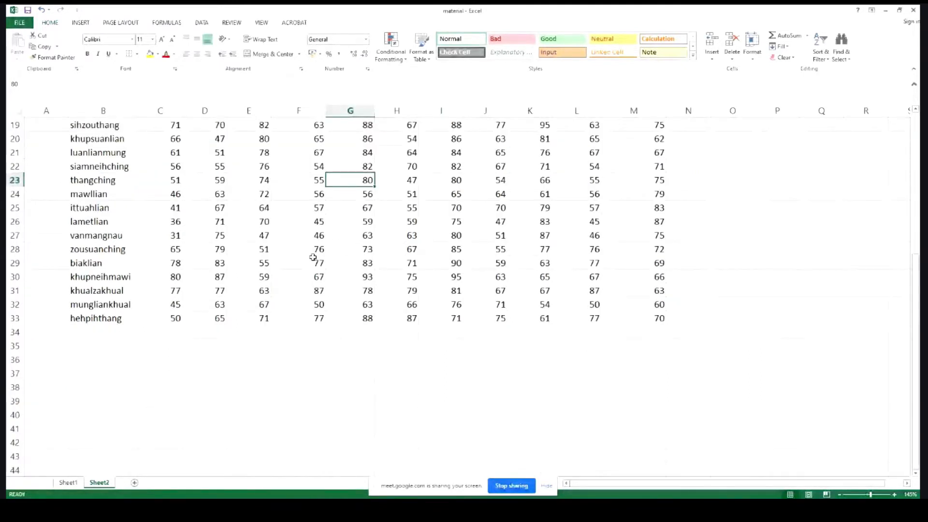
scroll(313, 257, "up", 6)
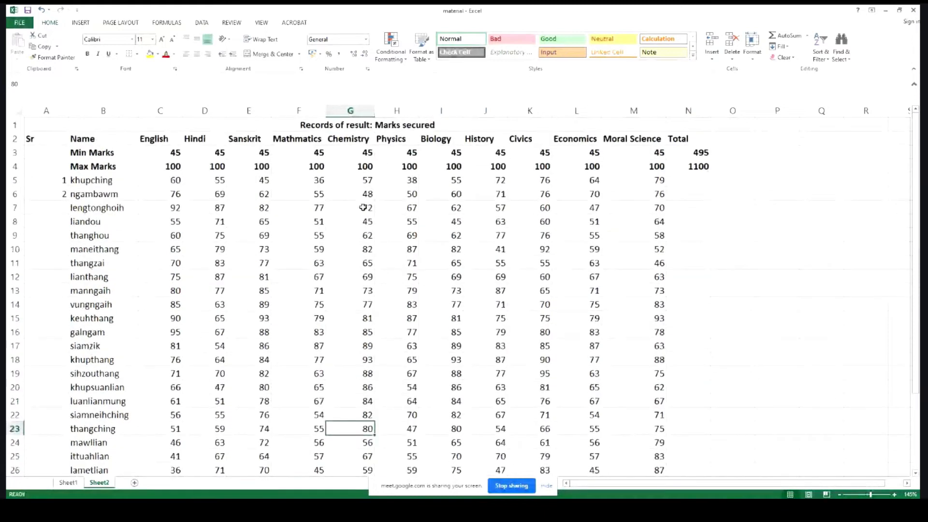
left_click(363, 140)
left_click(223, 169)
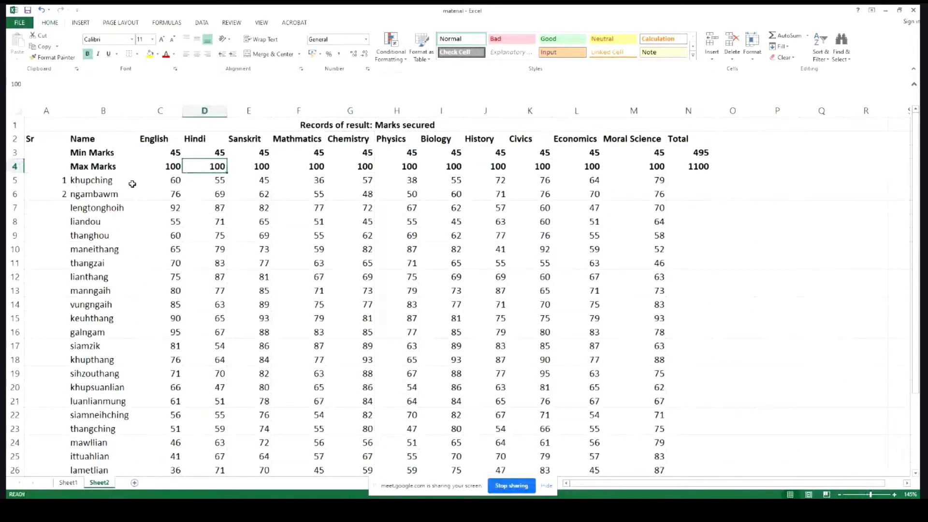
Freeze the panes at C5 so rows 1 to 4 and the Sr and Name columns stay visible while scrolling
left_click(172, 181)
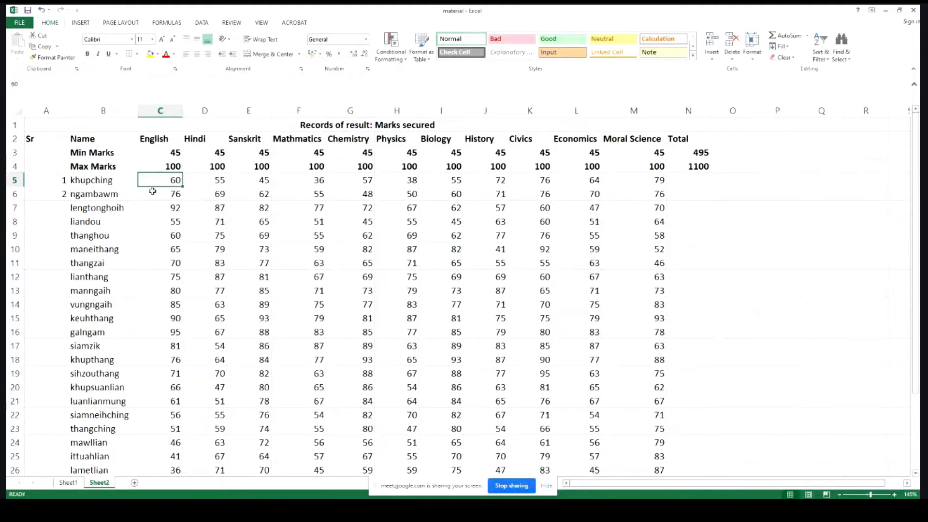
left_click(261, 23)
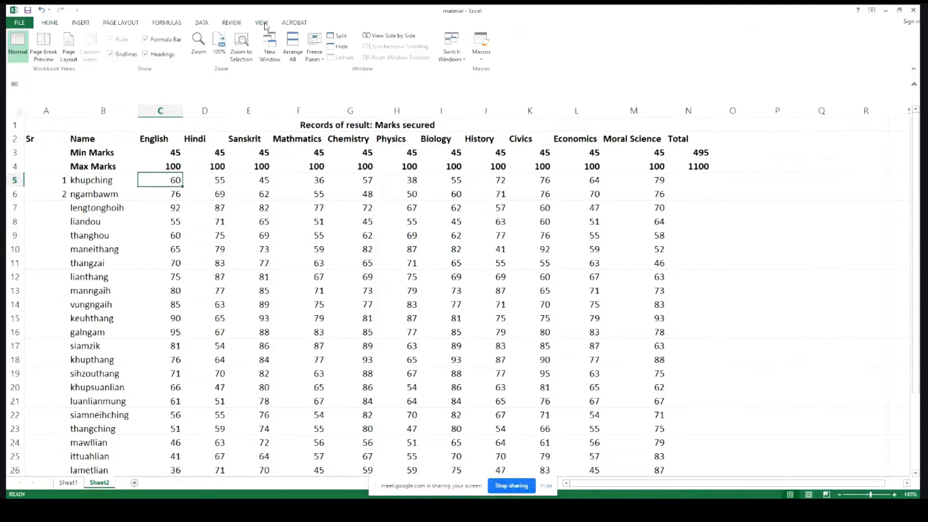
left_click(322, 80)
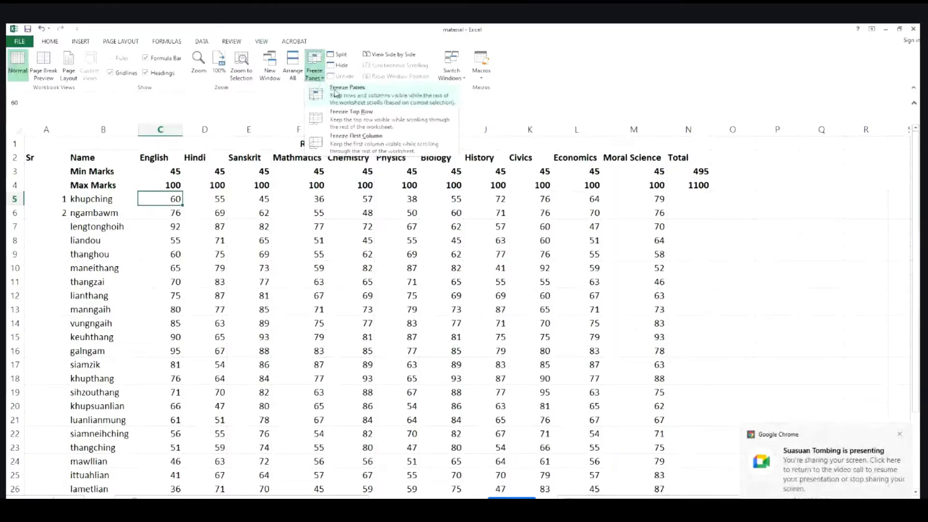
left_click(368, 96)
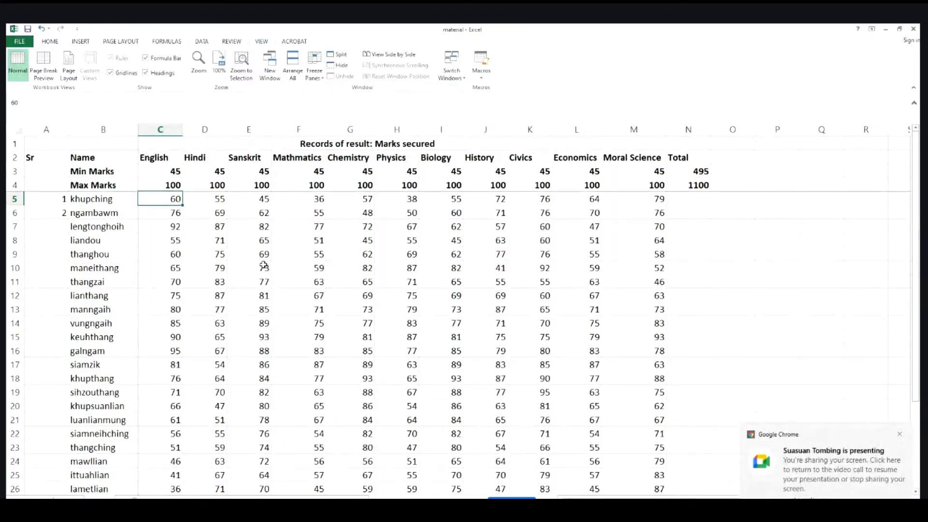
scroll(263, 264, "down", 9)
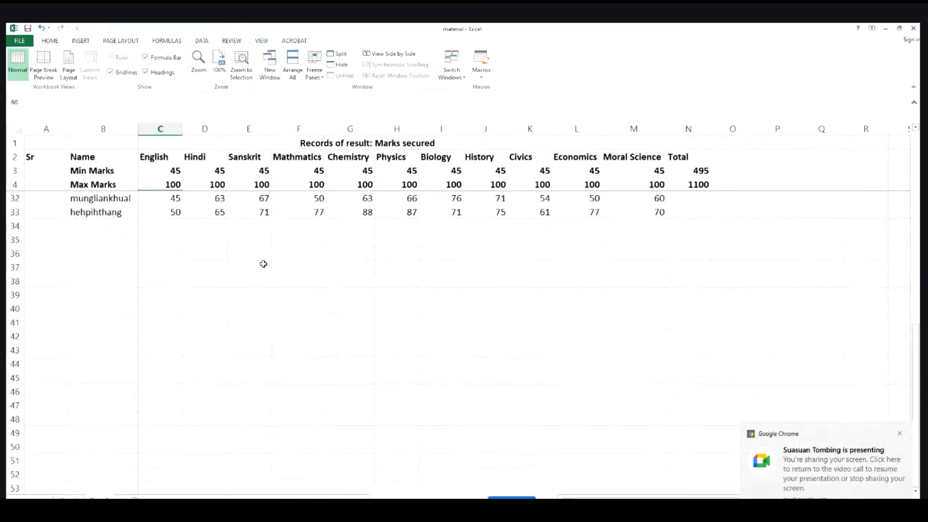
scroll(263, 246, "up", 9)
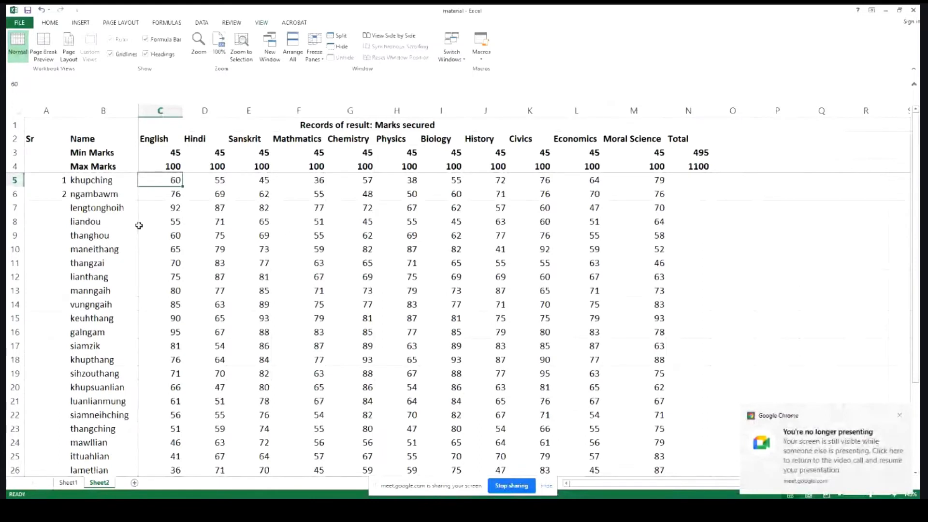
Fill the SUM formula from N4 down the Total column to the last student in row 33, and review the totals
left_click(197, 178)
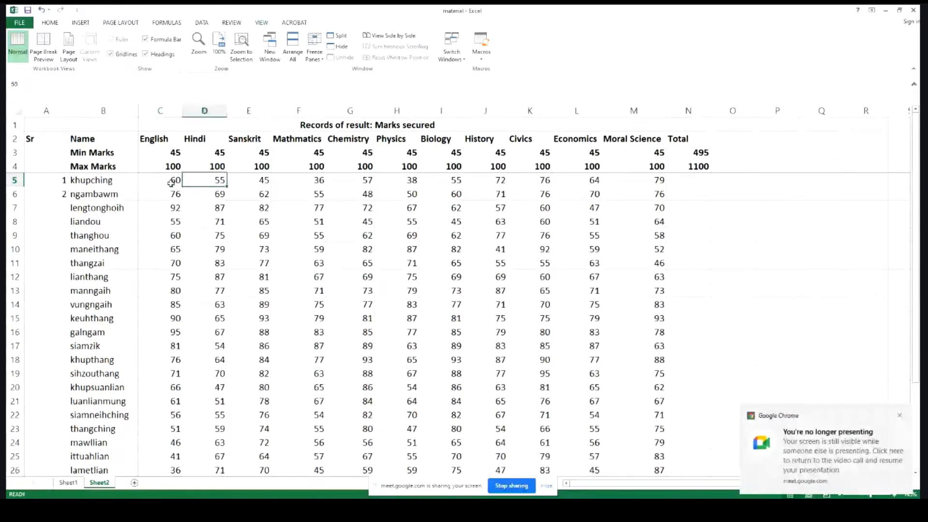
left_click_drag(169, 181, 684, 182)
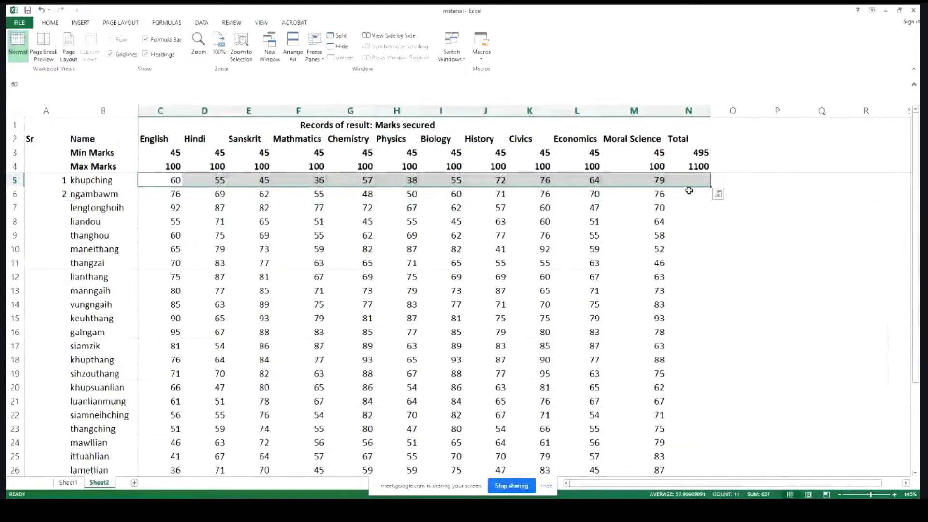
left_click(692, 181)
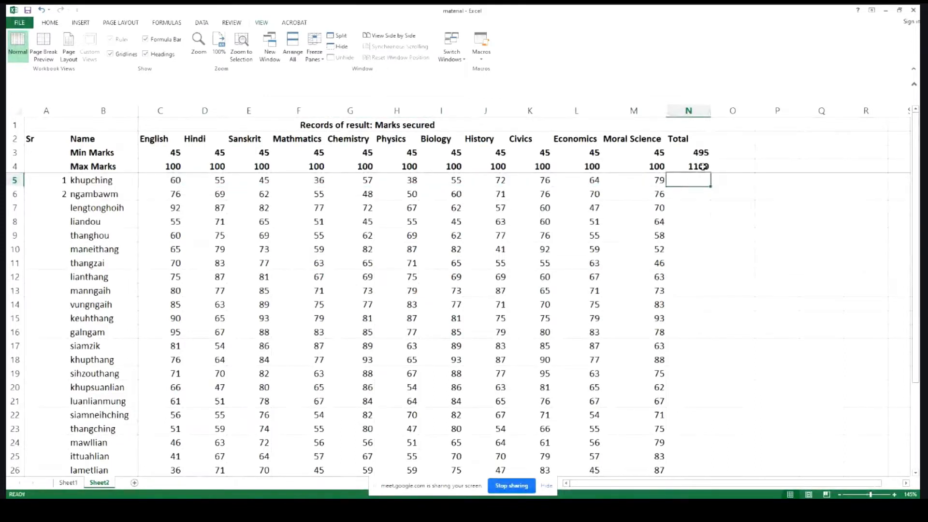
left_click(703, 166)
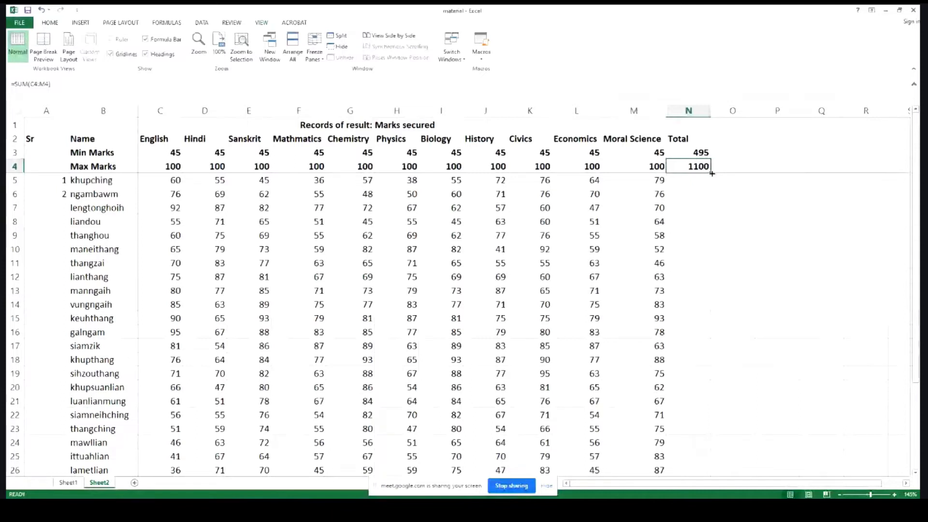
left_click_drag(712, 173, 702, 352)
left_click(455, 319)
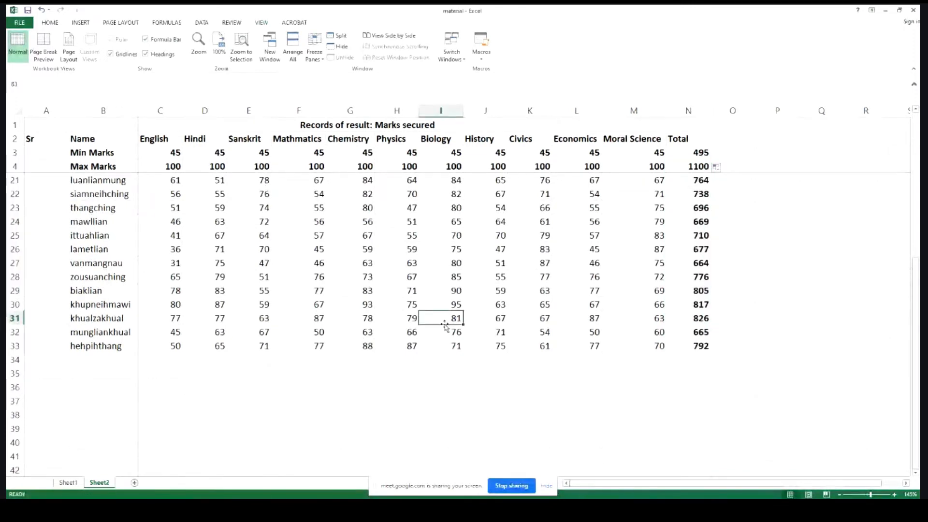
scroll(445, 325, "up", 5)
scroll(444, 324, "up", 1)
scroll(445, 324, "down", 2)
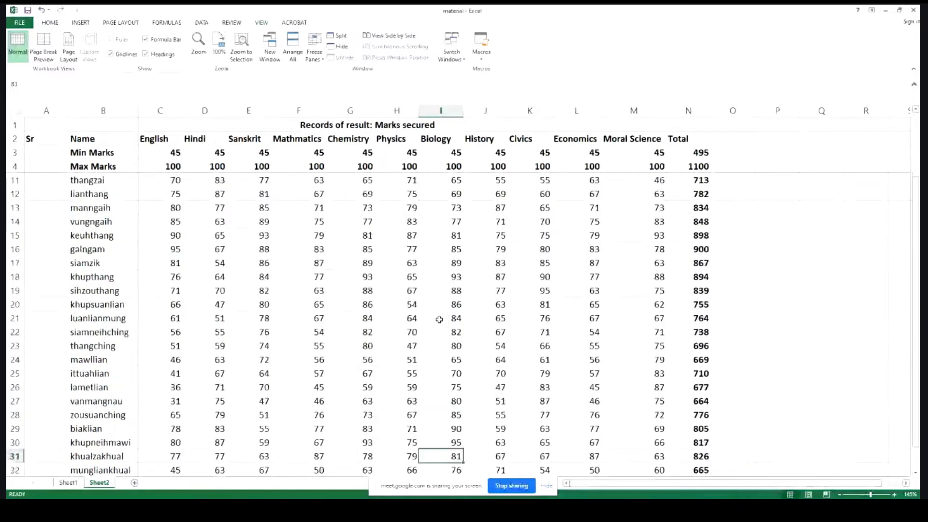
scroll(440, 319, "down", 2)
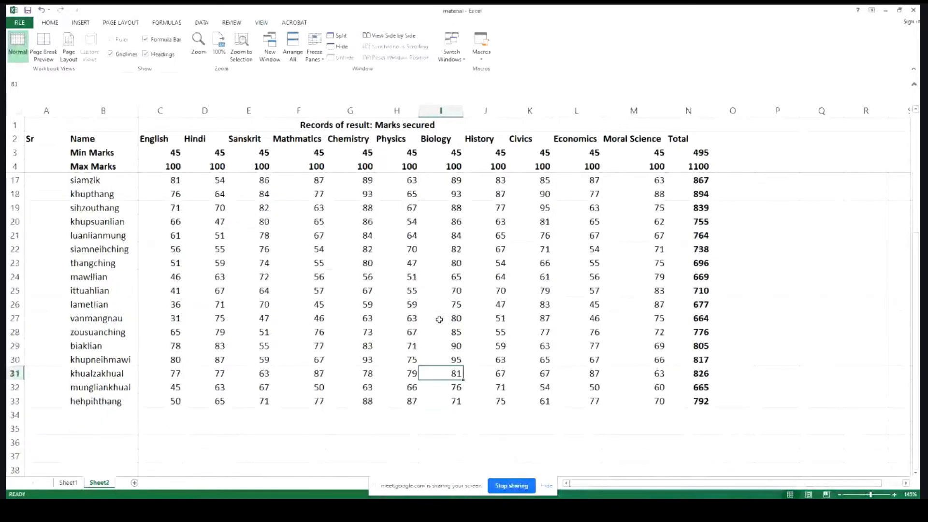
scroll(76, 166, "up", 4)
Narrow the Sr column and continue its number series from A5:A6 down to 29 in A33
left_click(49, 184)
left_click_drag(67, 113, 52, 113)
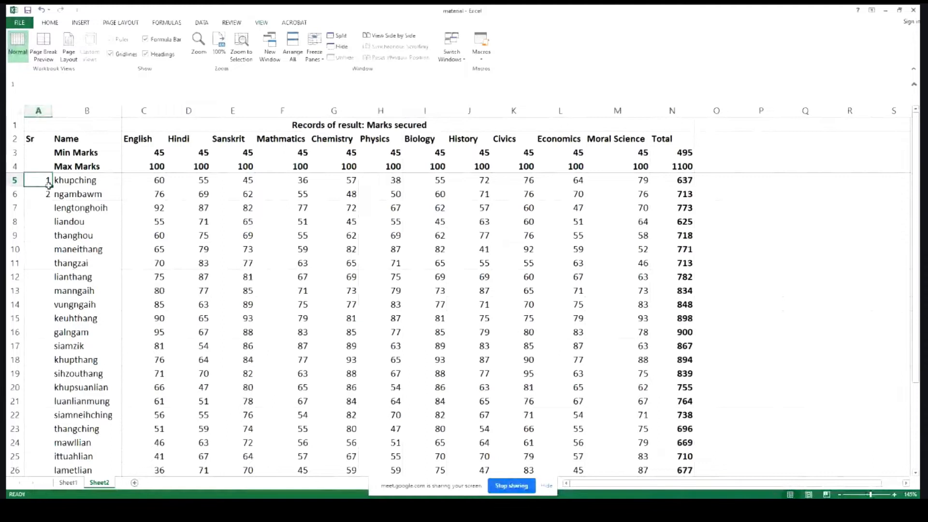
left_click_drag(48, 185, 24, 352)
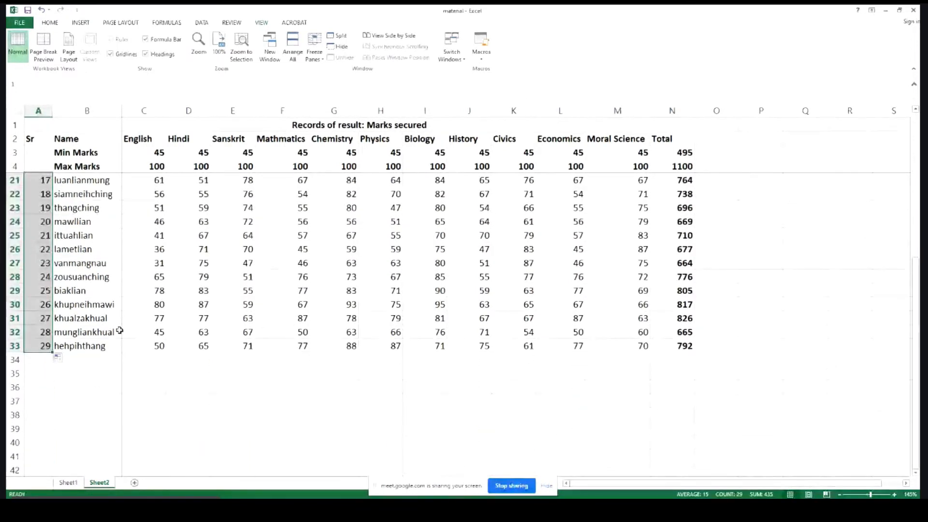
scroll(120, 329, "up", 5)
left_click(157, 292)
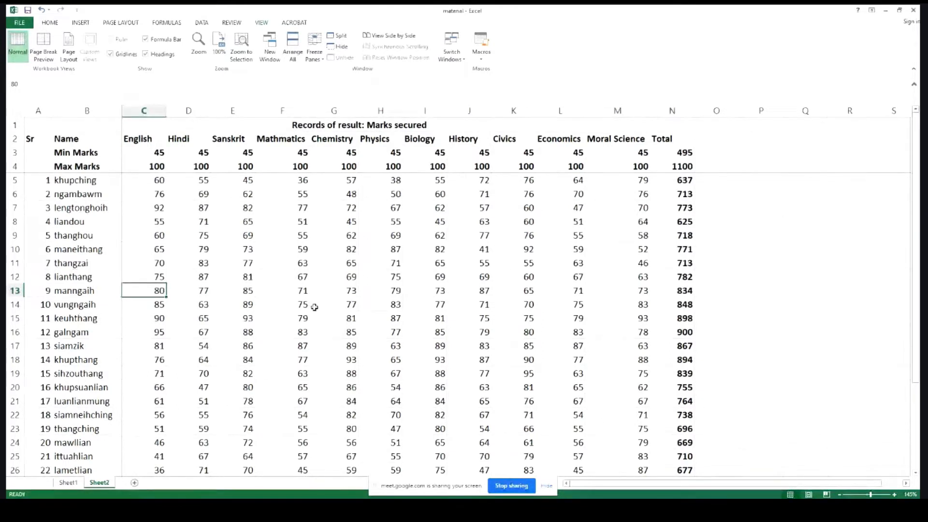
left_click(91, 197)
left_click(78, 180)
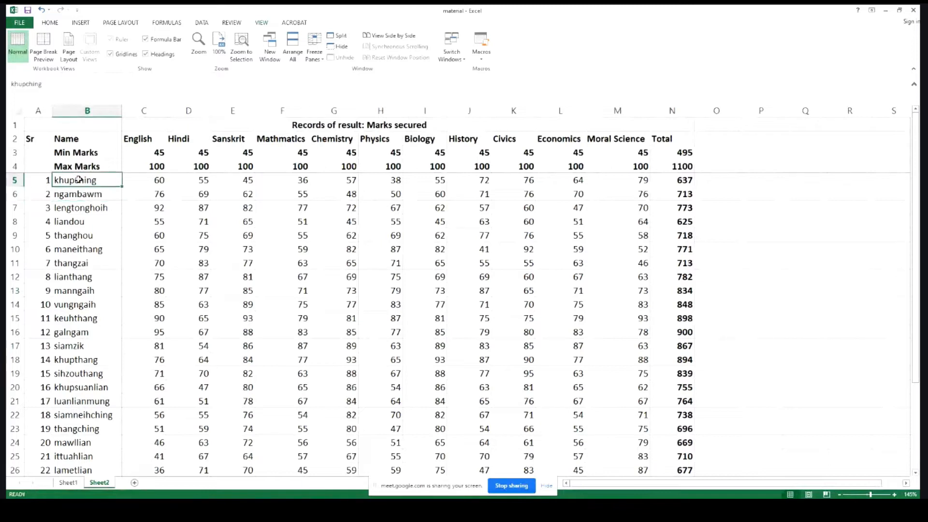
left_click(71, 196)
left_click(72, 178)
left_click(73, 196)
left_click(78, 210)
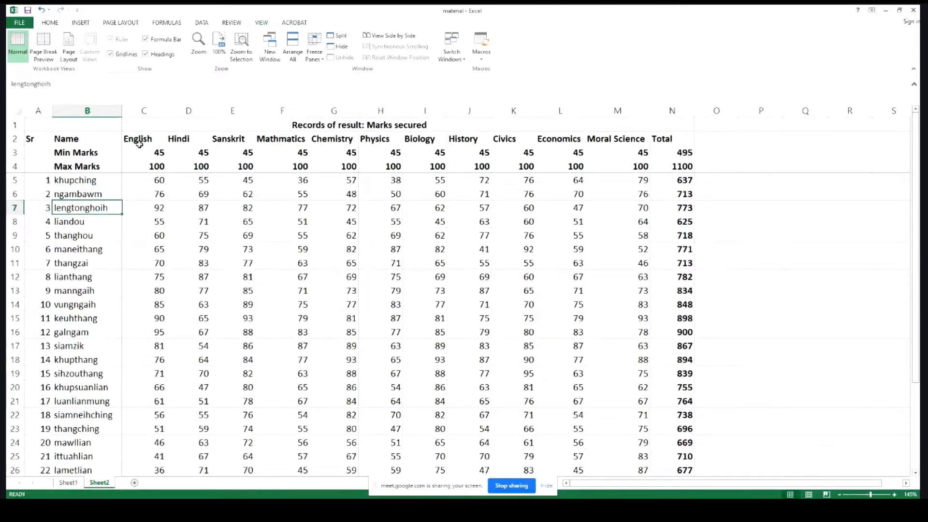
Insert a blank column between the Name and English columns
left_click(151, 106)
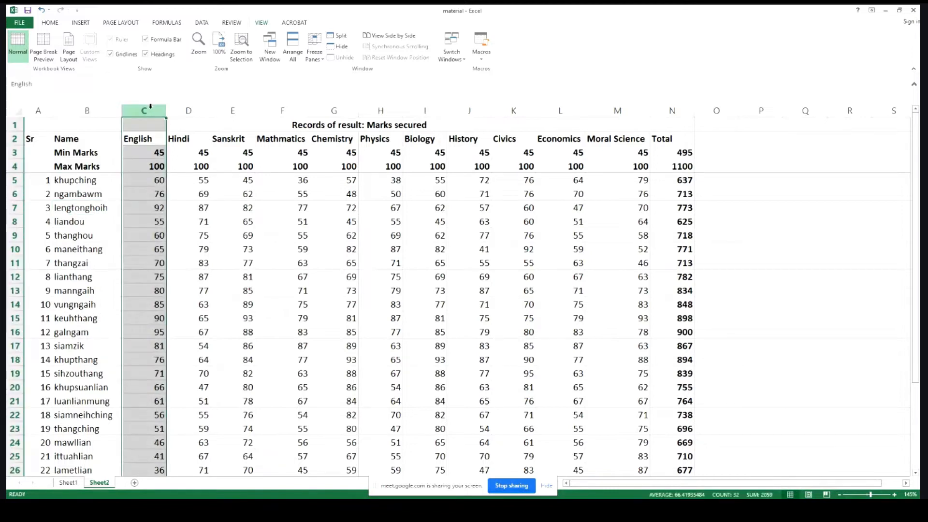
right_click(150, 109)
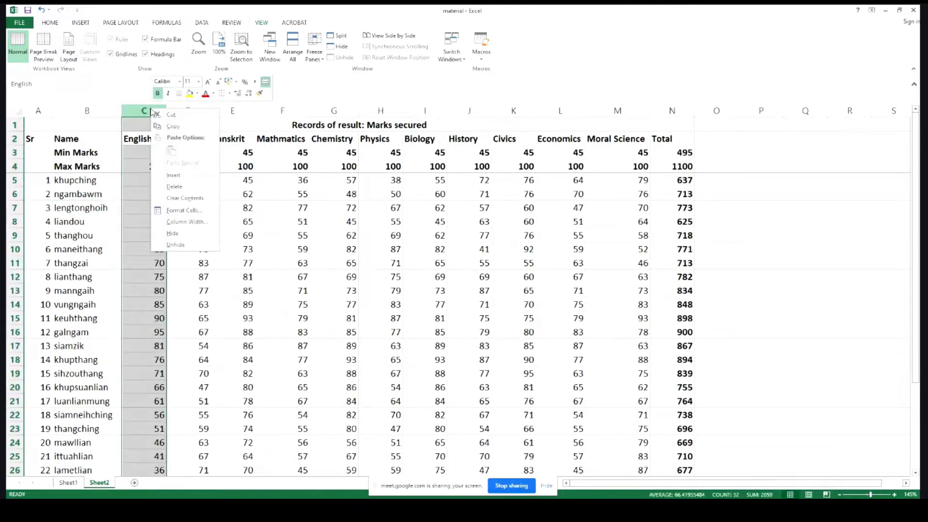
left_click(170, 176)
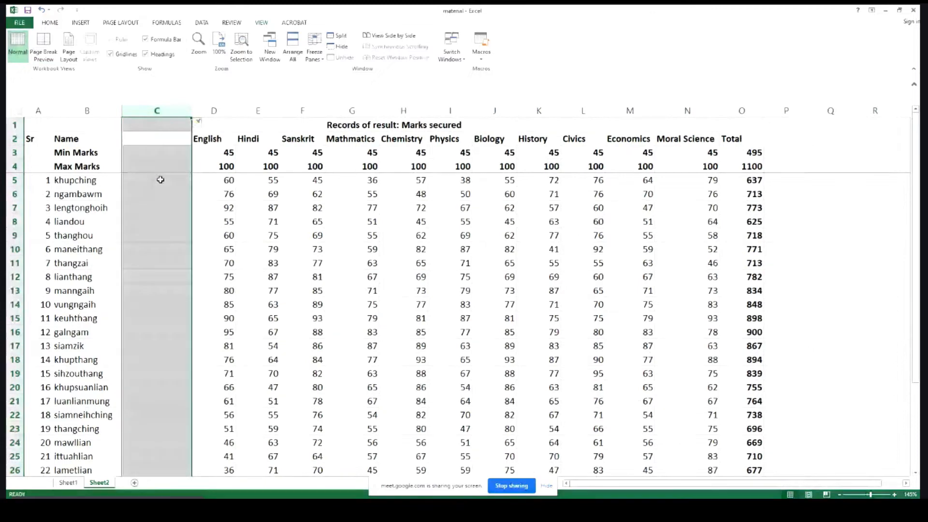
Enter the formula =PROPER(B5) in C5 to capitalize the first student's name
left_click(154, 180)
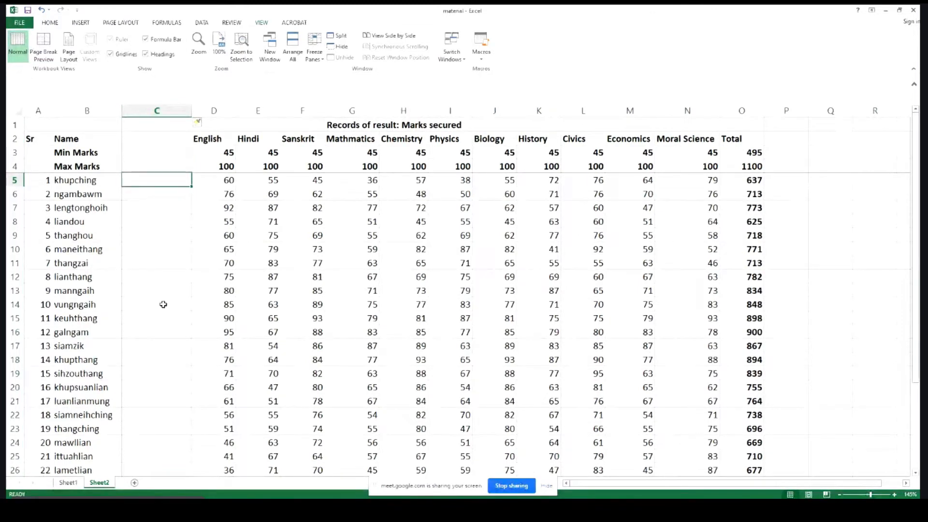
type("=P")
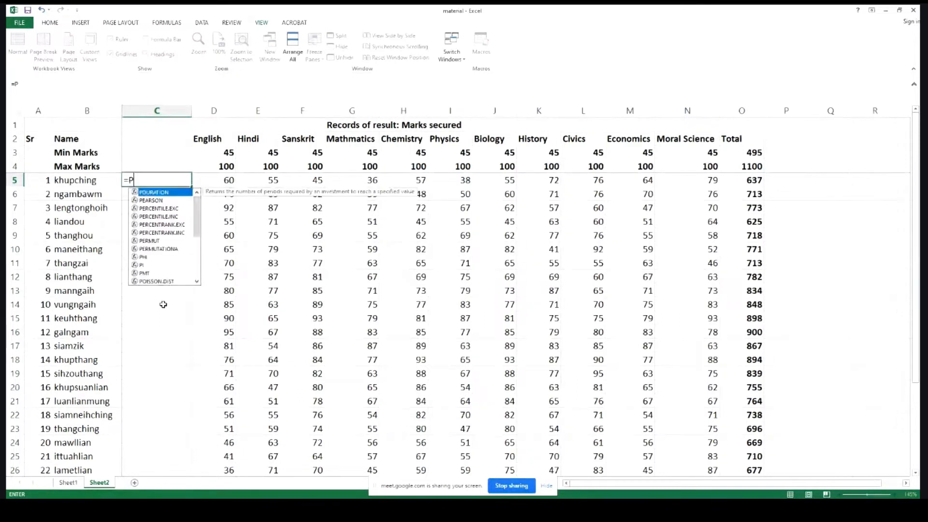
type("r")
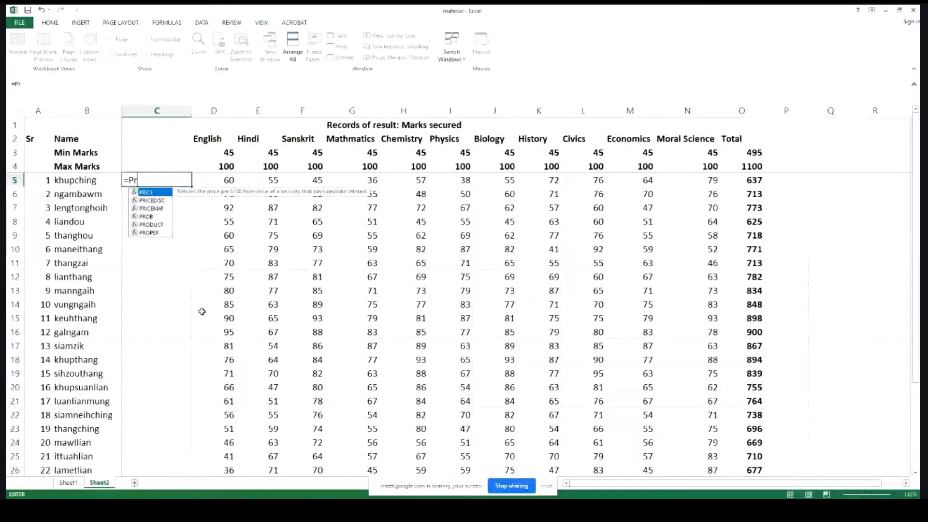
double_click(154, 232)
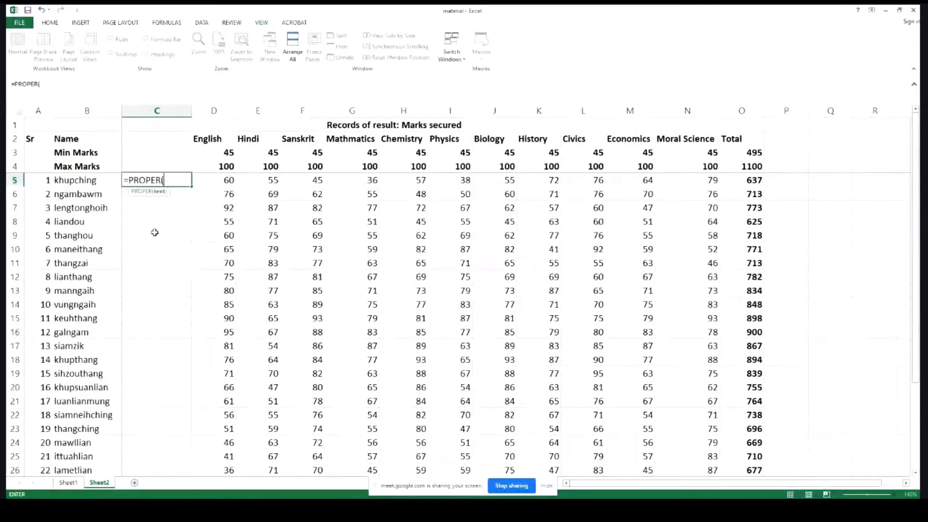
left_click(65, 183)
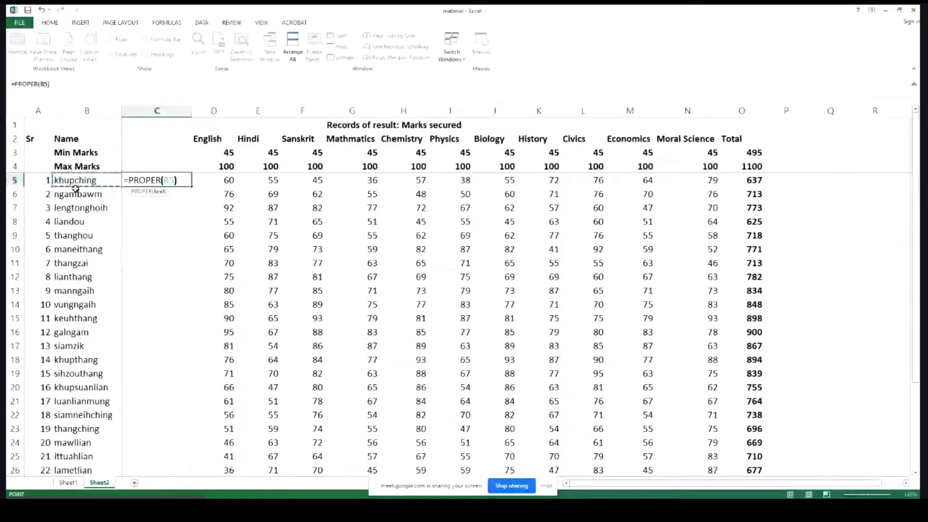
type(")")
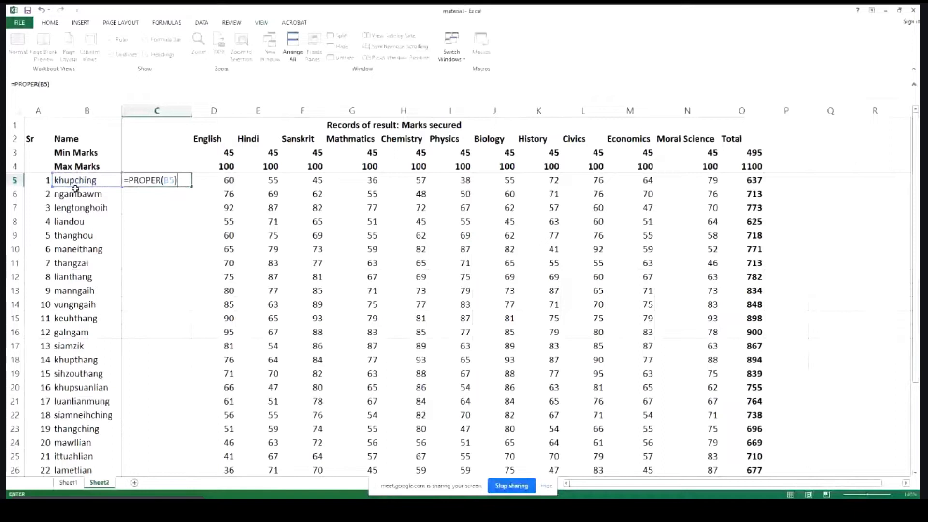
key("ctrl+Return")
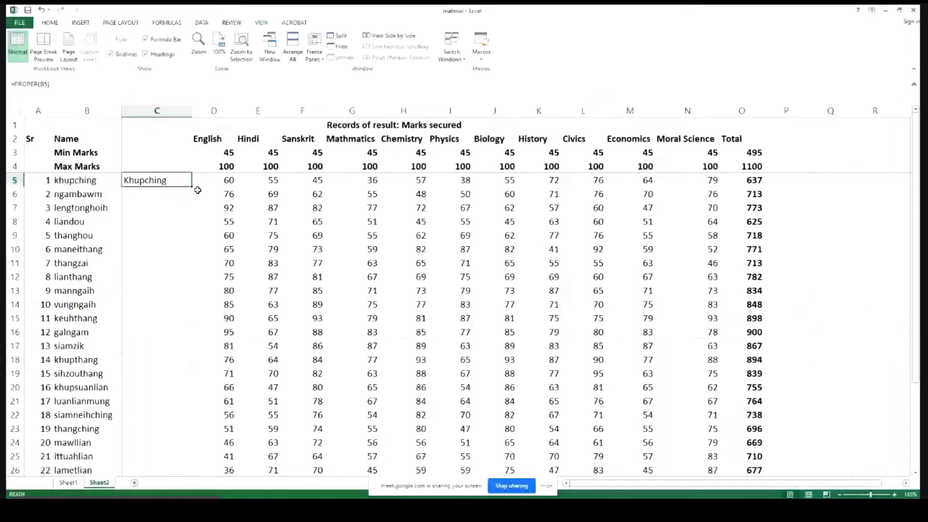
Fill the PROPER formula from C5 down to the last student in C33
left_click_drag(191, 187, 185, 389)
left_click(68, 349)
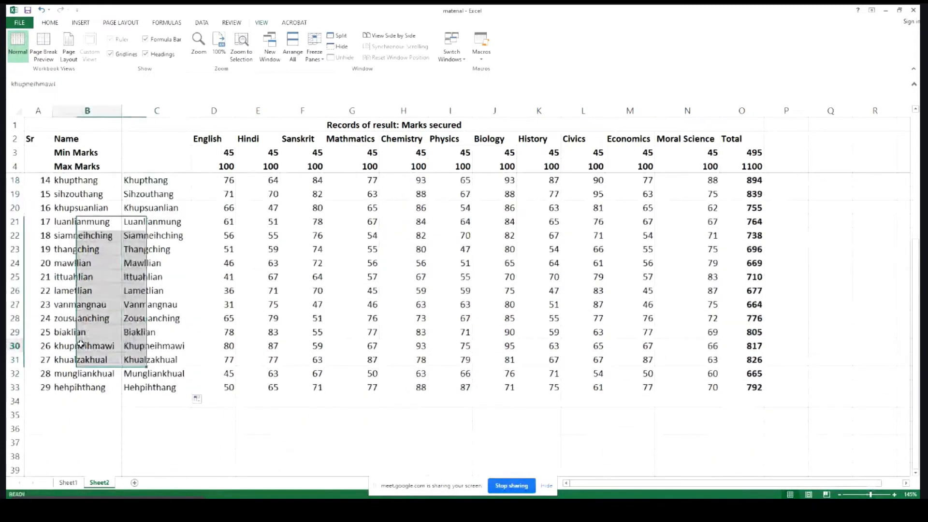
scroll(67, 353, "up", 5)
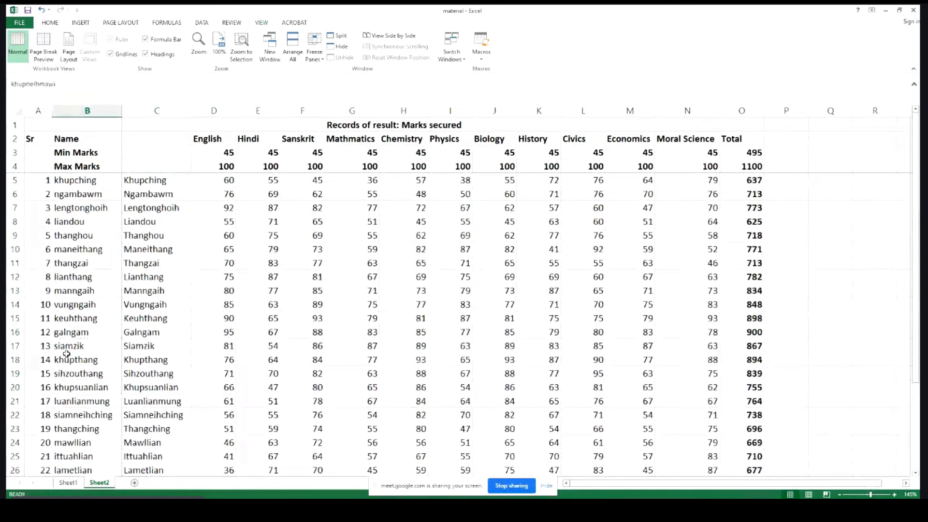
Clear the original name in B5 to test how the PROPER formula in C5 depends on it, and undo the deletion
left_click(145, 183)
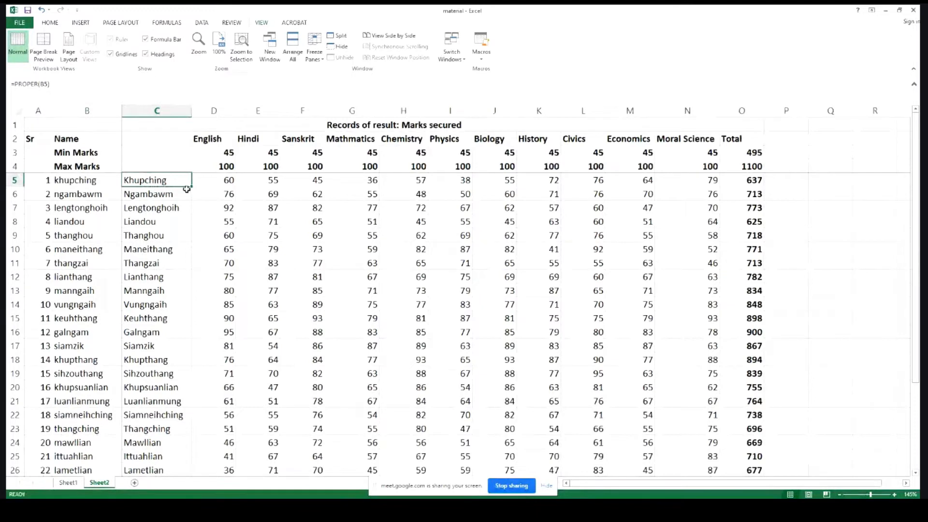
left_click(90, 180)
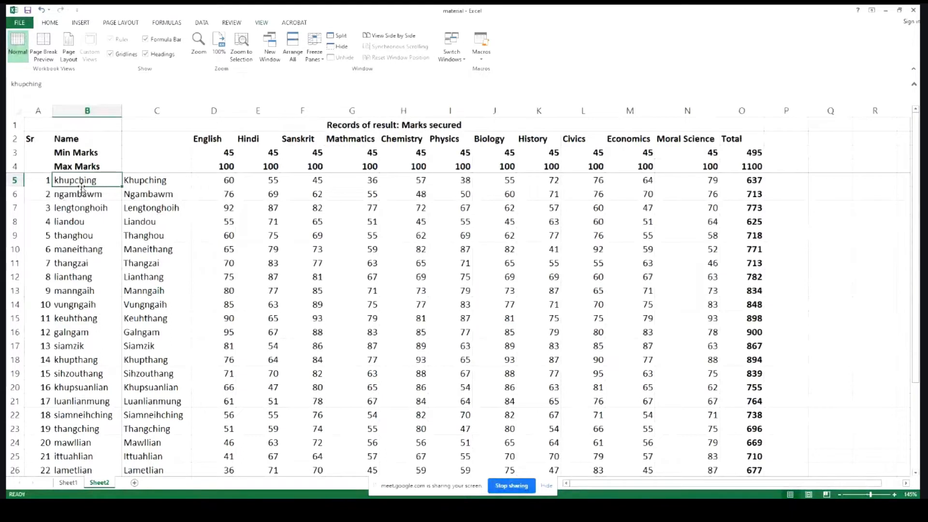
key("Delete")
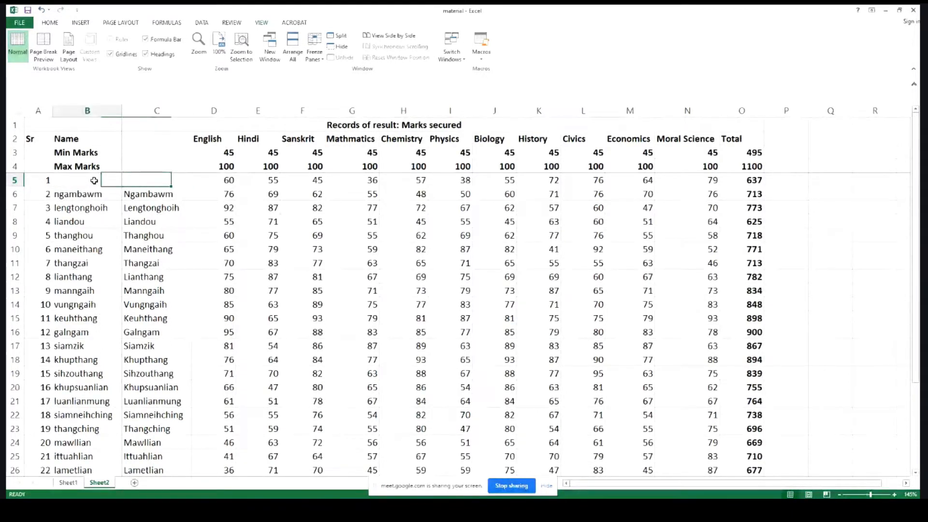
key("ctrl+z")
left_click(145, 211)
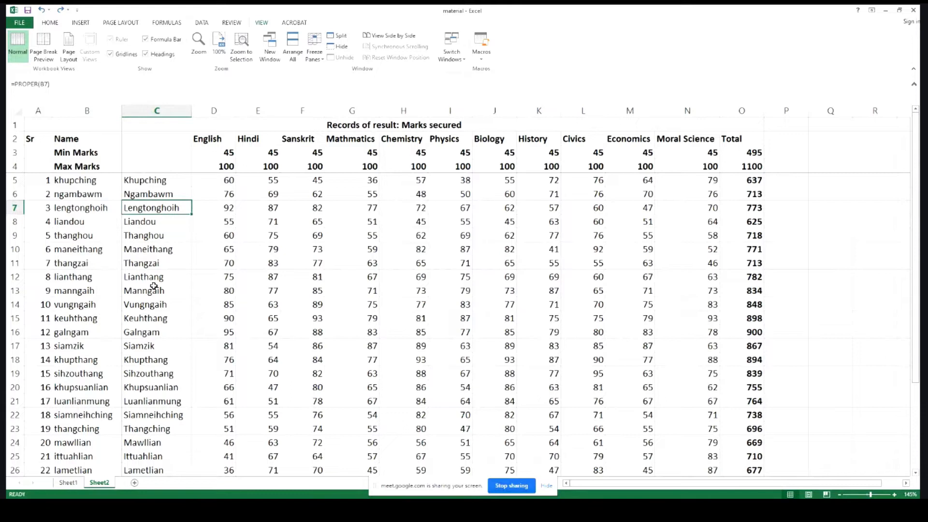
left_click(94, 193)
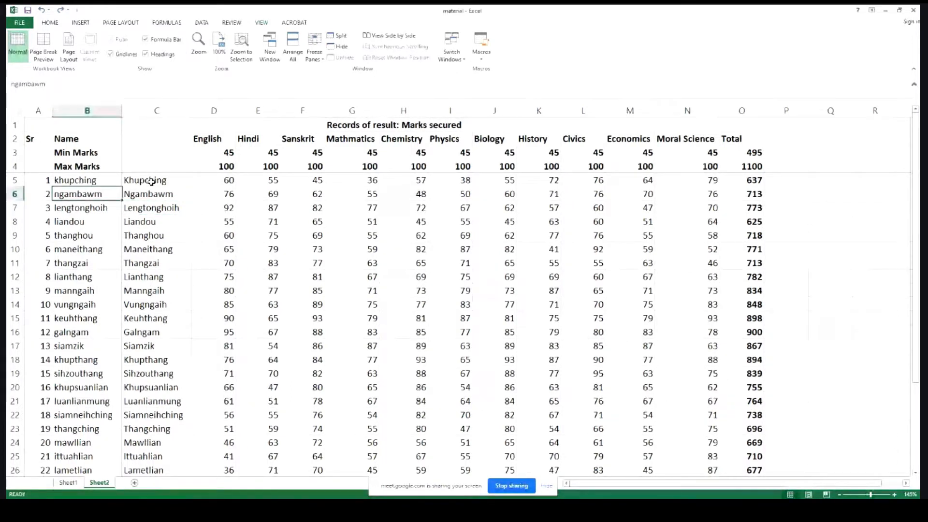
Try copying the PROPER results in C5:C33 to C37 with a regular paste, and undo the paste and the formula fill
left_click_drag(152, 179, 174, 476)
key("ctrl+c")
scroll(164, 329, "up", 3)
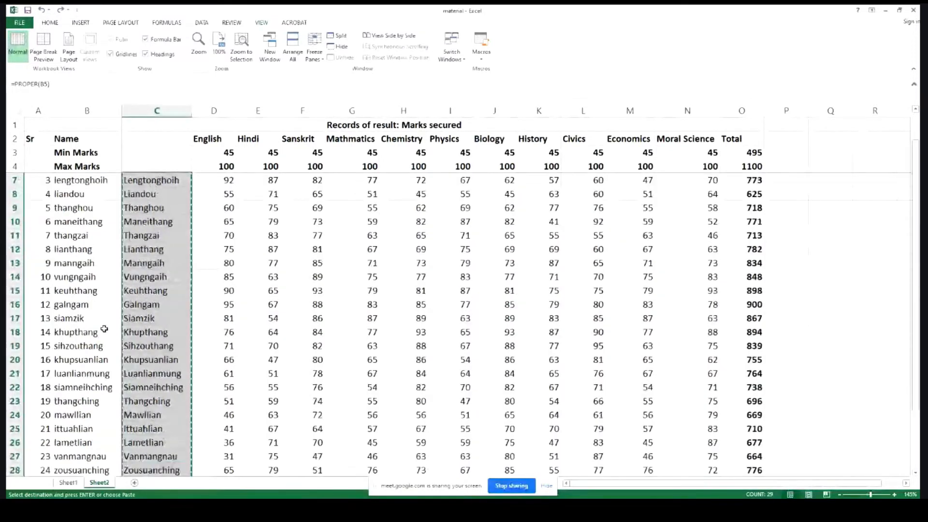
scroll(246, 418, "down", 2)
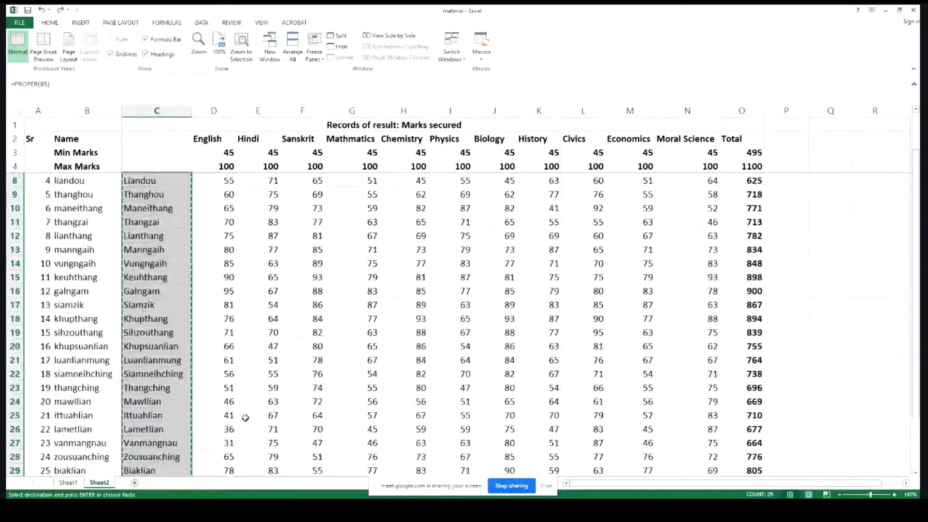
scroll(246, 418, "down", 2)
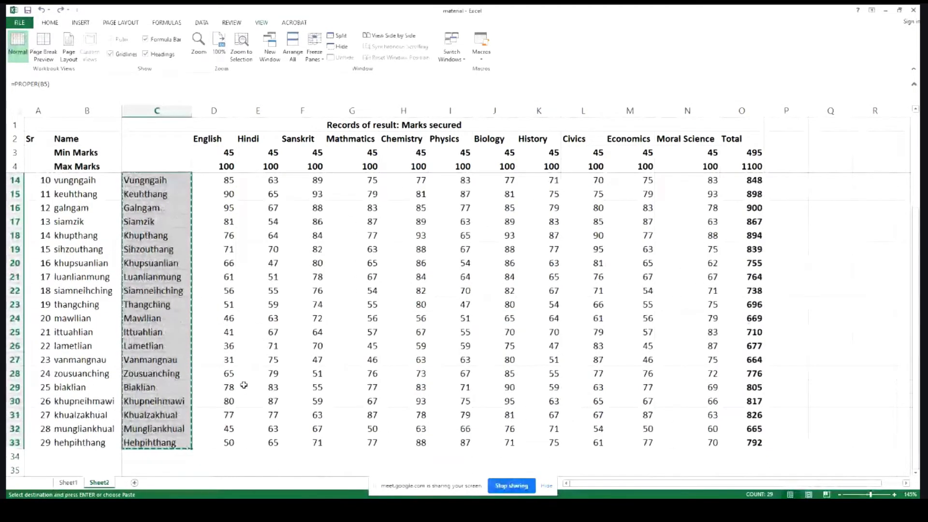
scroll(244, 385, "down", 2)
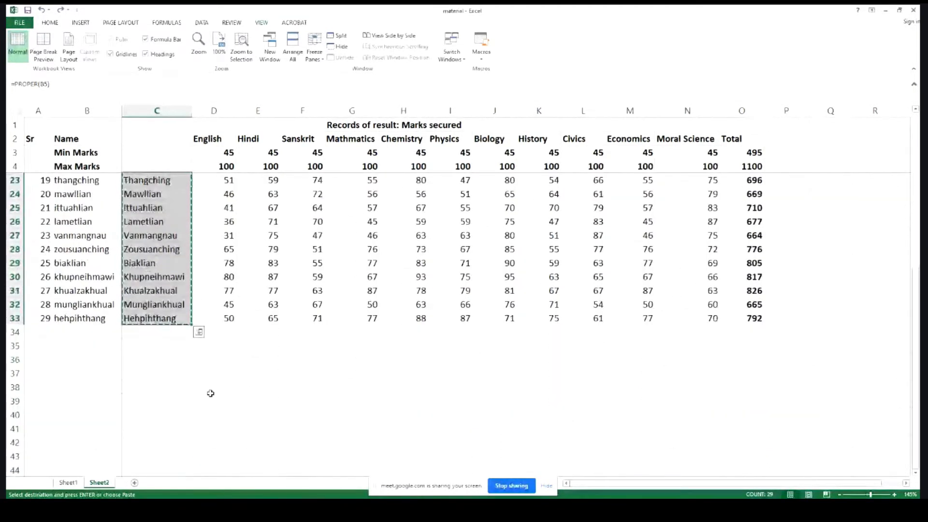
left_click(146, 370)
key("ctrl+v")
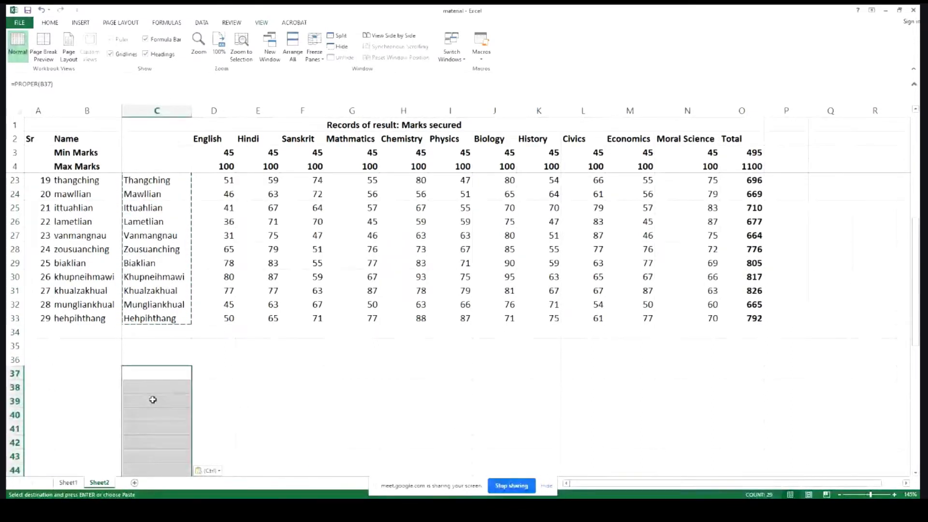
key("ctrl+z")
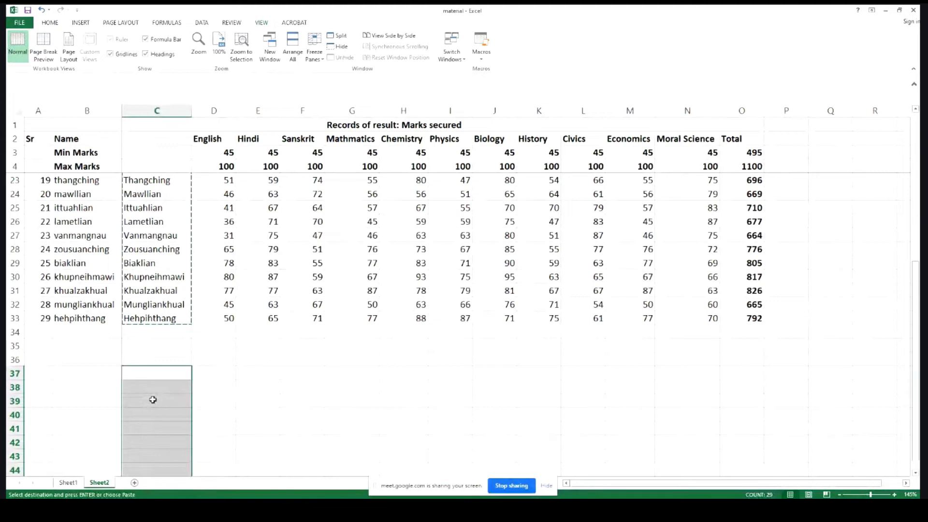
key("ctrl+z")
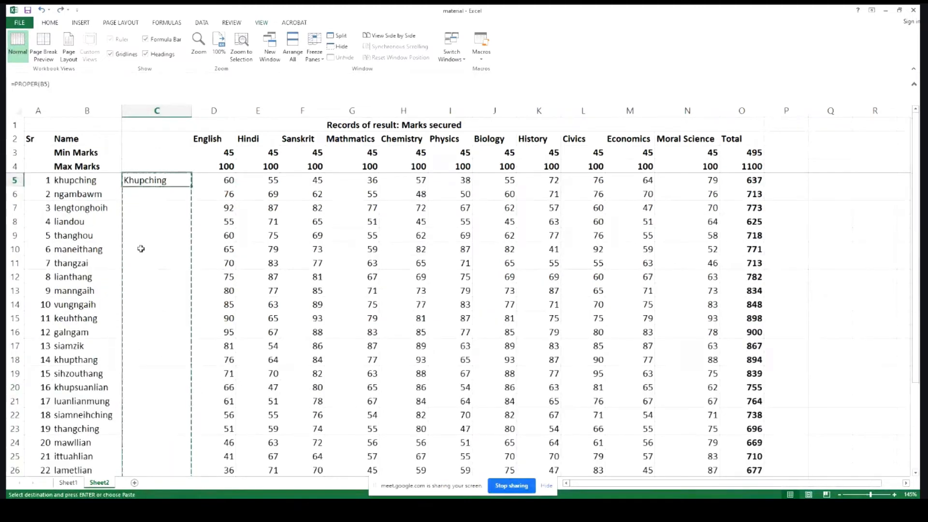
key("Escape")
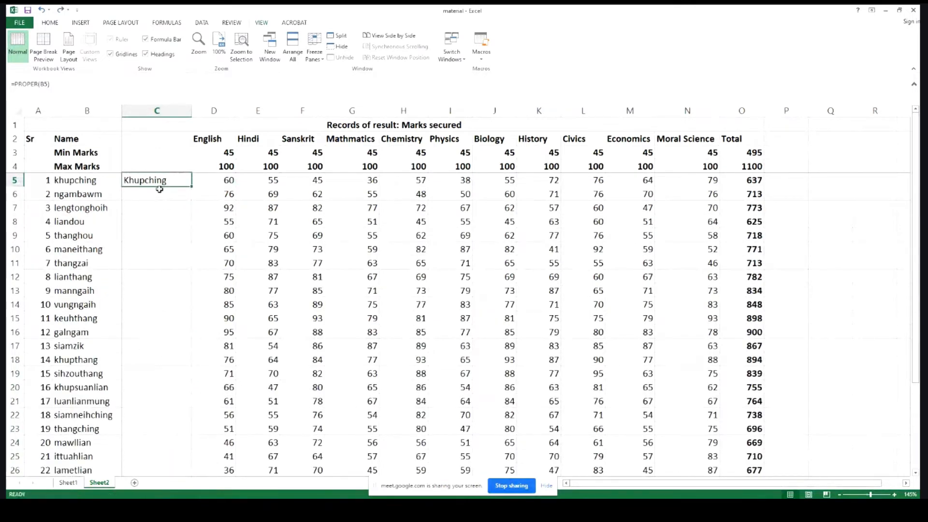
Fill the PROPER formula from C5 down again to the last student in C33
left_click(159, 189)
left_click(164, 180)
left_click_drag(193, 187, 178, 445)
Inspect the PROPER formulas behind the capitalized names in C28 and C14 without changing them
left_click(152, 374)
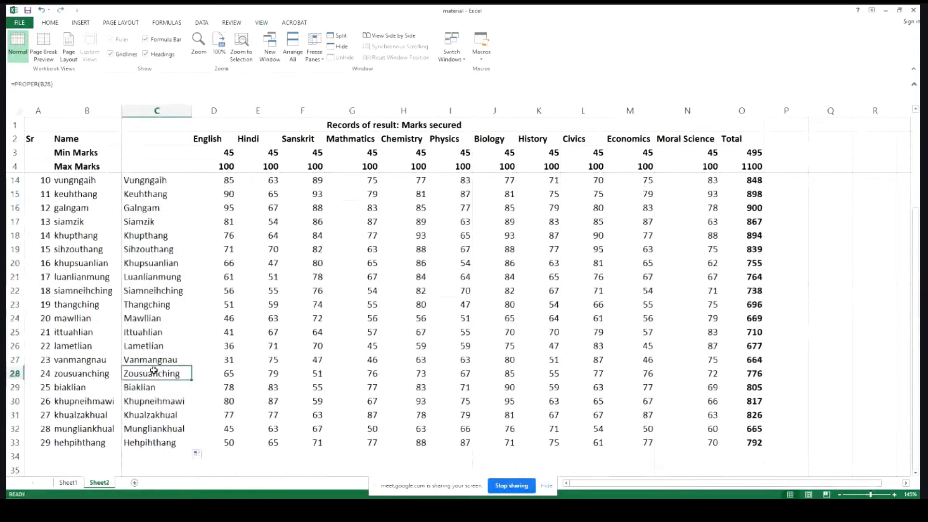
left_click(52, 24)
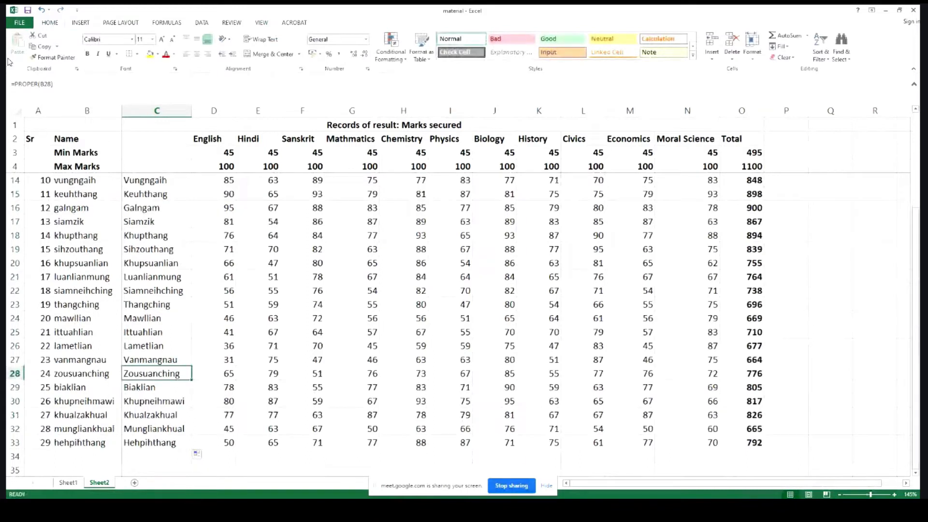
left_click(151, 180)
double_click(152, 179)
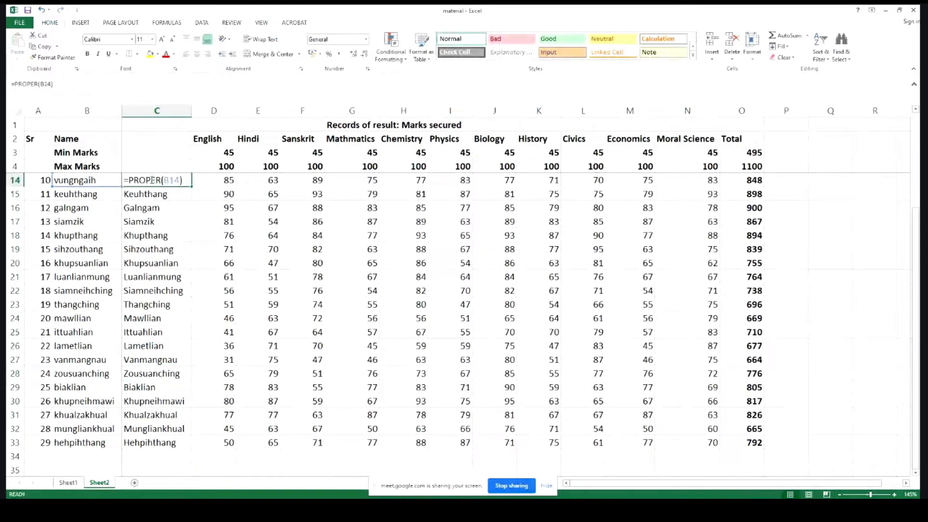
key("Escape")
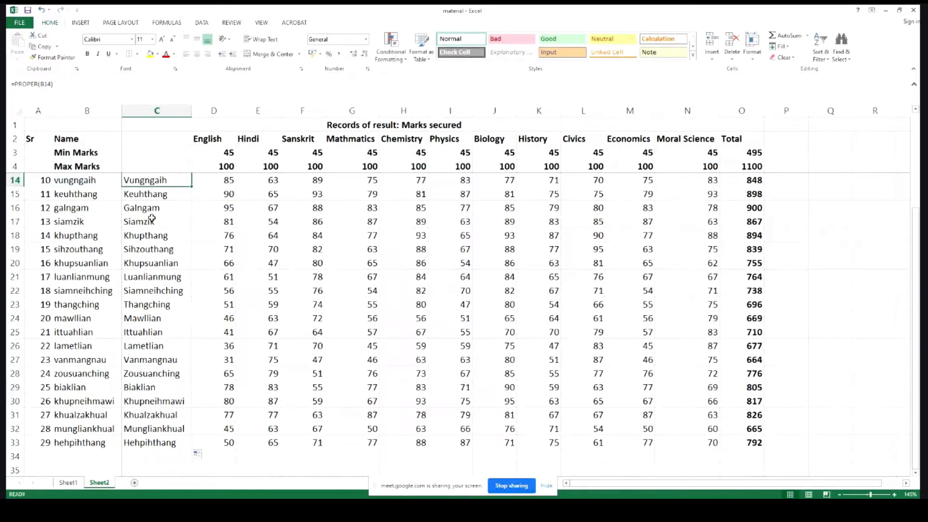
Replace the formulas in C5:C33 with their values using Paste Special, and clear B5 to test that the capitalized names are independent
left_click_drag(152, 182, 161, 373)
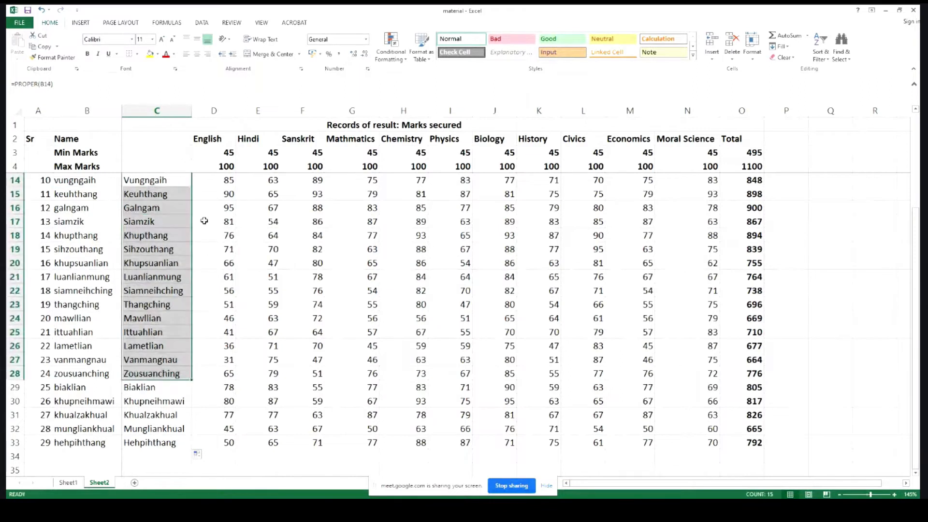
scroll(159, 207, "up", 3)
left_click_drag(155, 181, 170, 441)
scroll(140, 314, "up", 3)
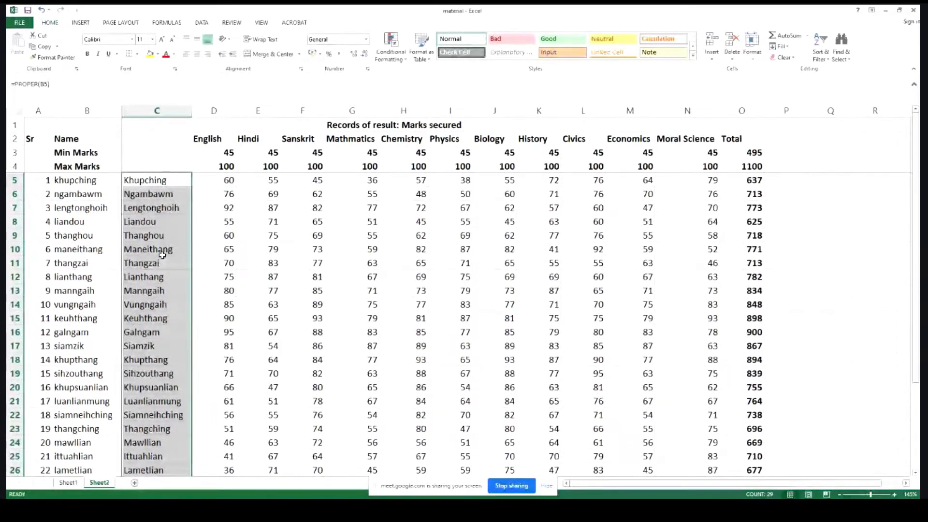
key("ctrl+c")
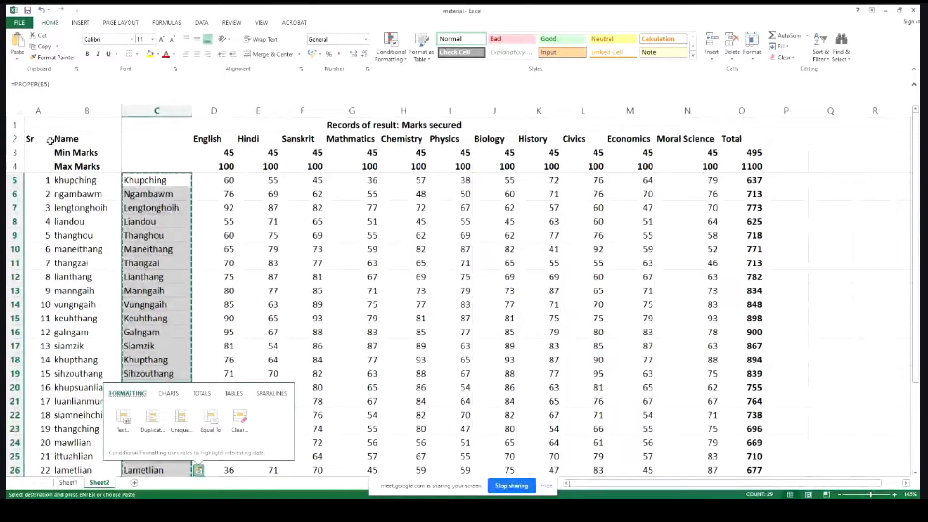
left_click(17, 60)
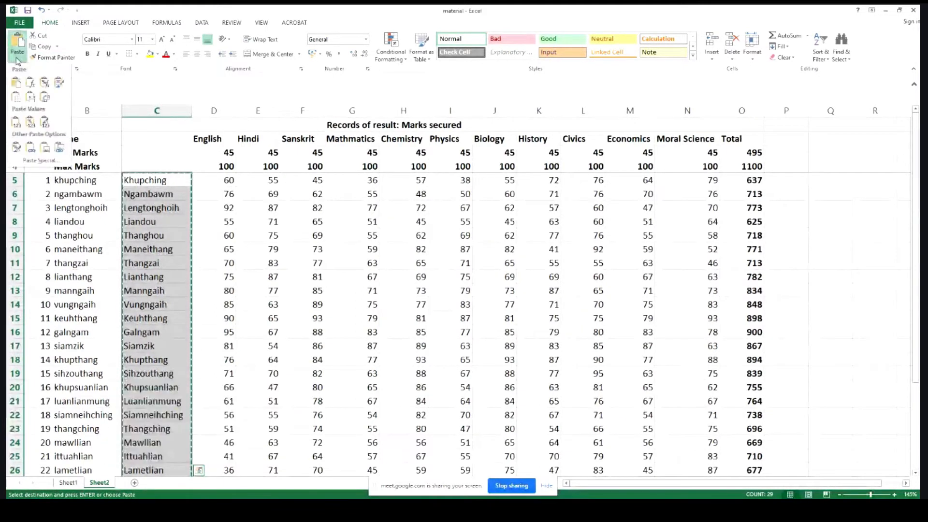
left_click(43, 161)
left_click(607, 127)
left_click(721, 226)
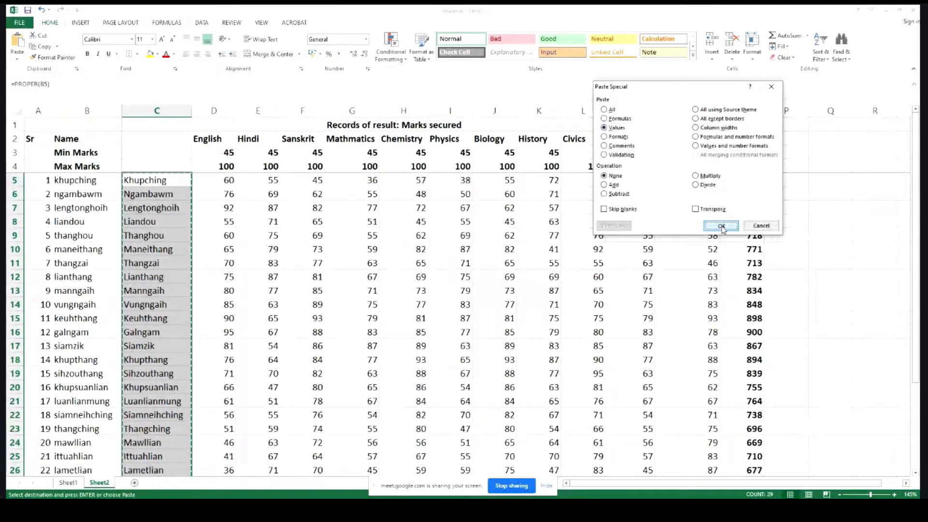
left_click(83, 183)
key("Delete")
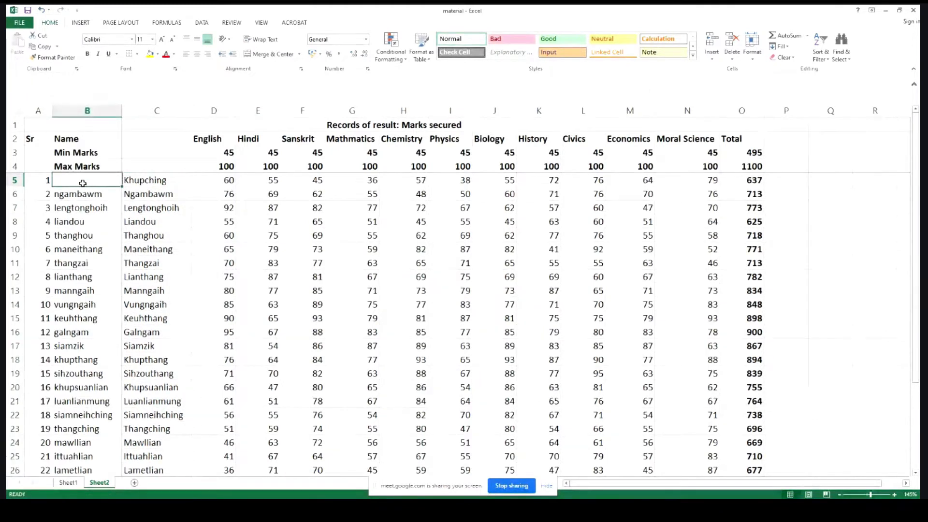
Move the Min Marks and Max Marks labels to C3:C4 and the Name header to C2
left_click_drag(84, 153, 155, 153)
left_click(63, 139)
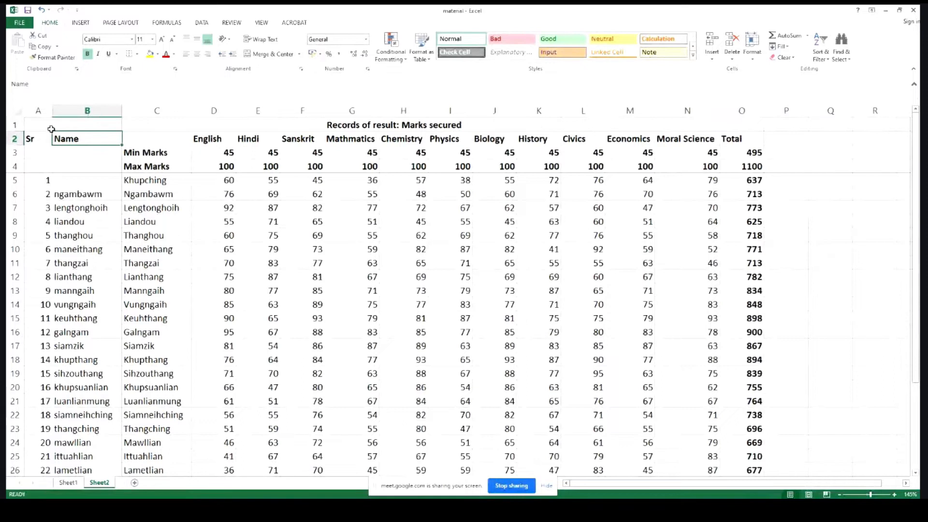
left_click_drag(52, 129, 84, 132)
left_click(83, 139)
left_click_drag(113, 133, 161, 137)
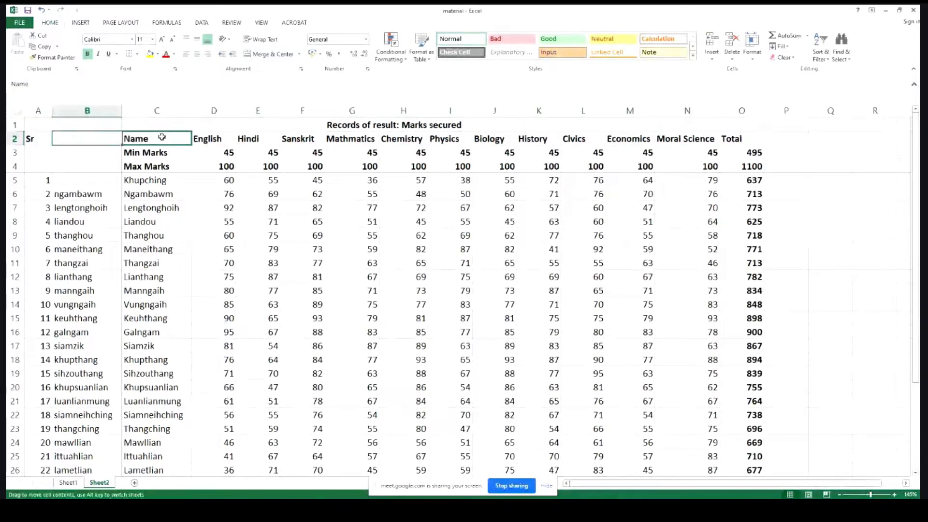
Delete column B containing the original lowercase names
right_click(92, 113)
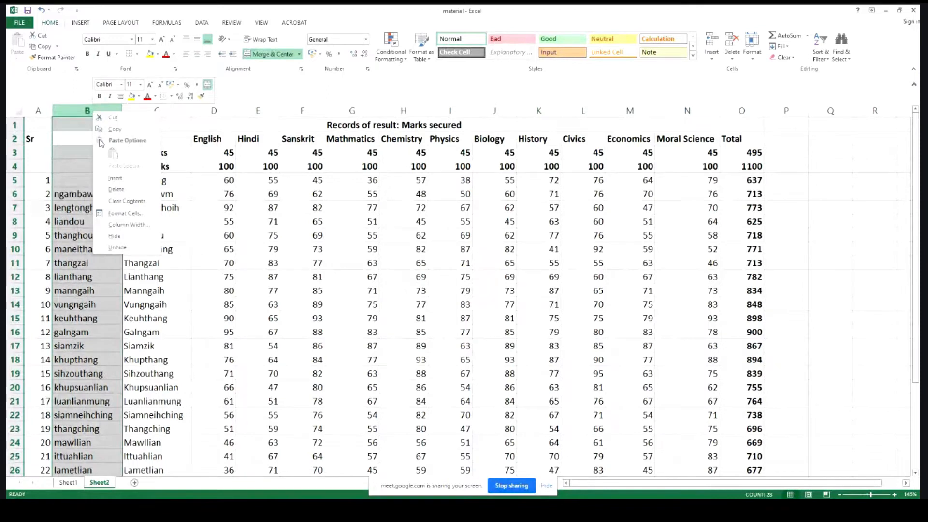
left_click(116, 190)
left_click(101, 253)
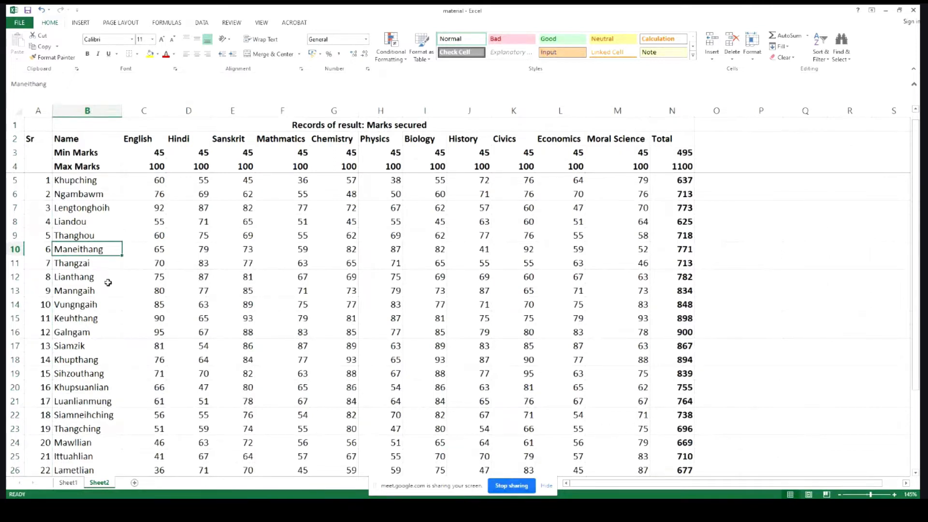
Review the student names and marks from row 5 to row 33 beneath the frozen headers
scroll(243, 277, "down", 1)
scroll(244, 277, "up", 1)
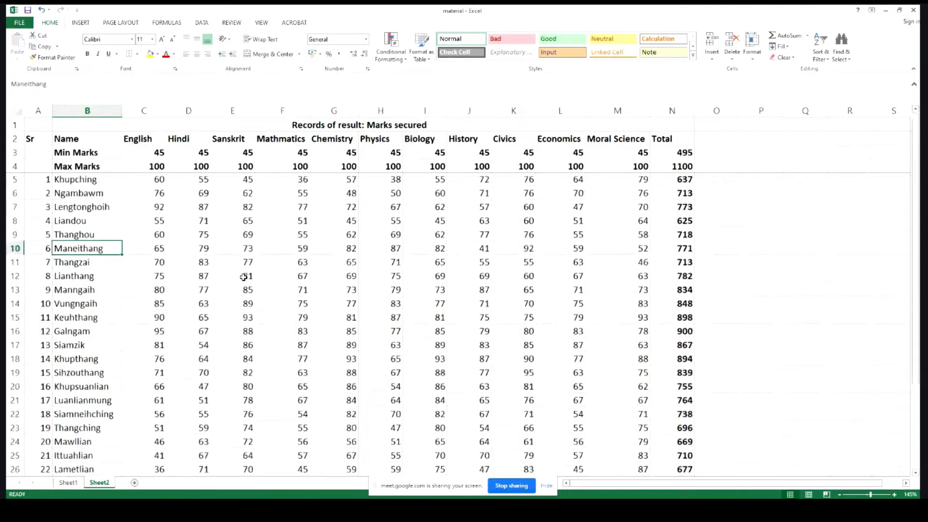
scroll(118, 192, "down", 1)
scroll(98, 193, "up", 1)
scroll(98, 193, "down", 1)
scroll(98, 196, "up", 1)
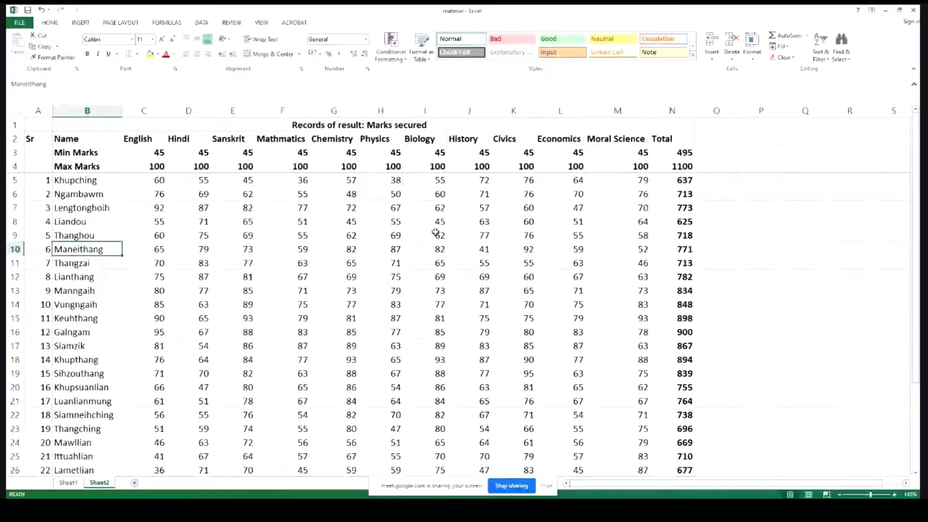
left_click(337, 237)
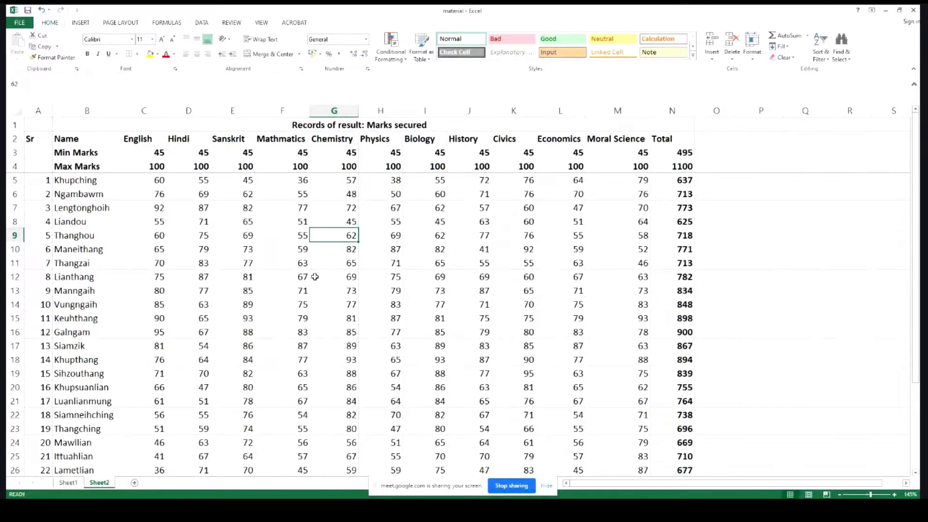
scroll(359, 283, "down", 1)
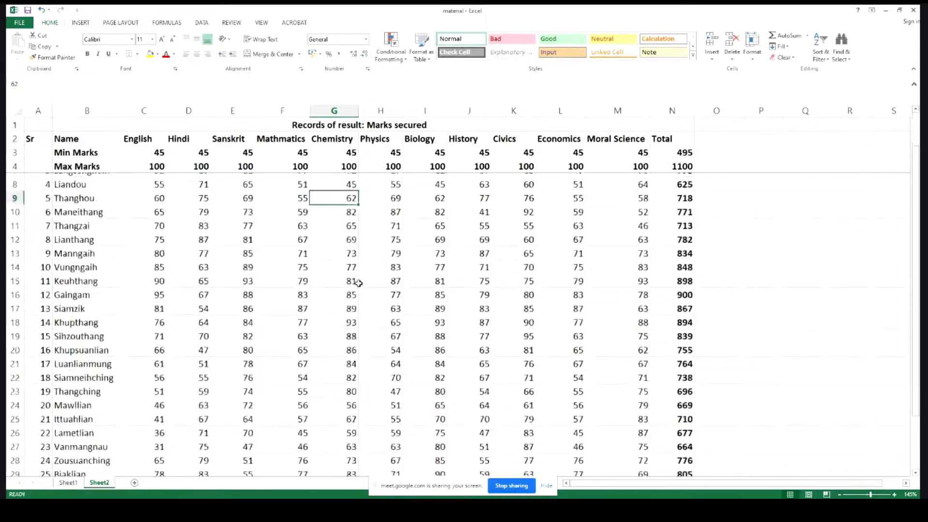
scroll(359, 283, "up", 1)
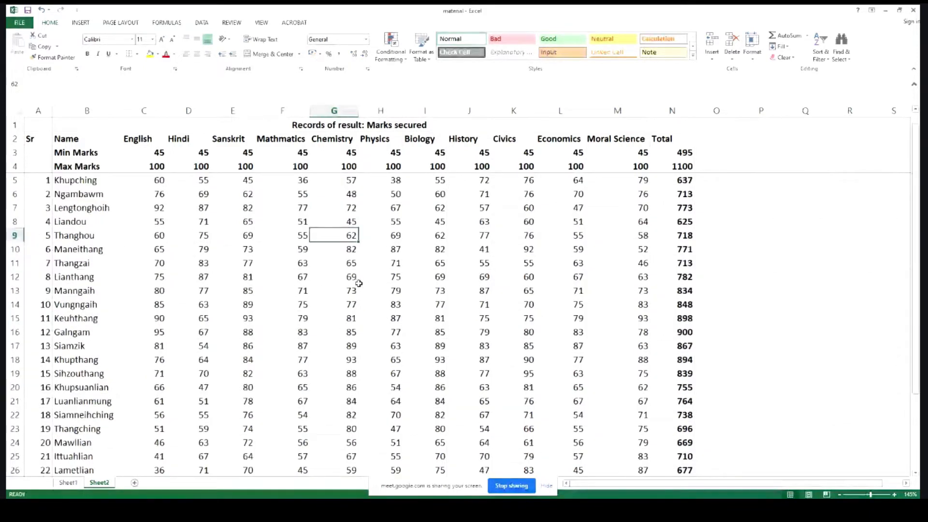
scroll(358, 283, "down", 9)
scroll(359, 283, "up", 9)
scroll(359, 283, "down", 1)
scroll(358, 283, "up", 1)
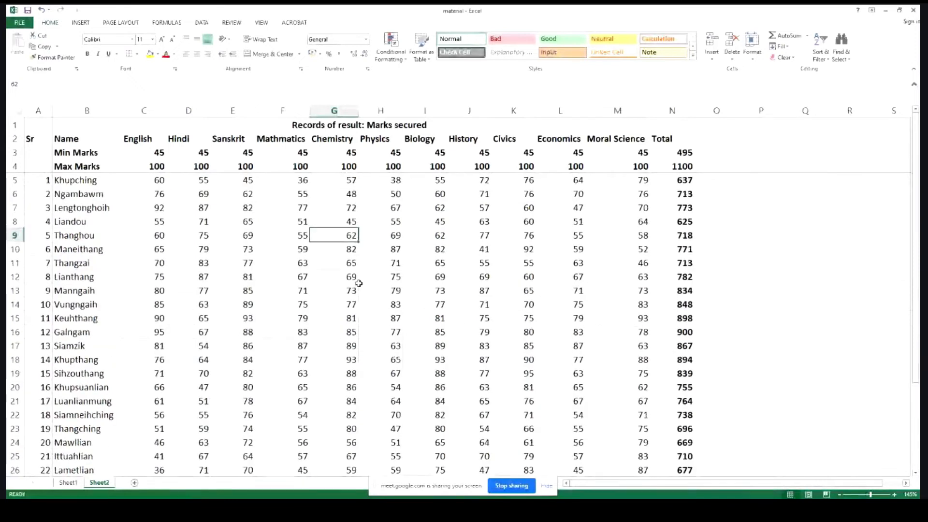
scroll(358, 283, "down", 1)
scroll(359, 283, "up", 1)
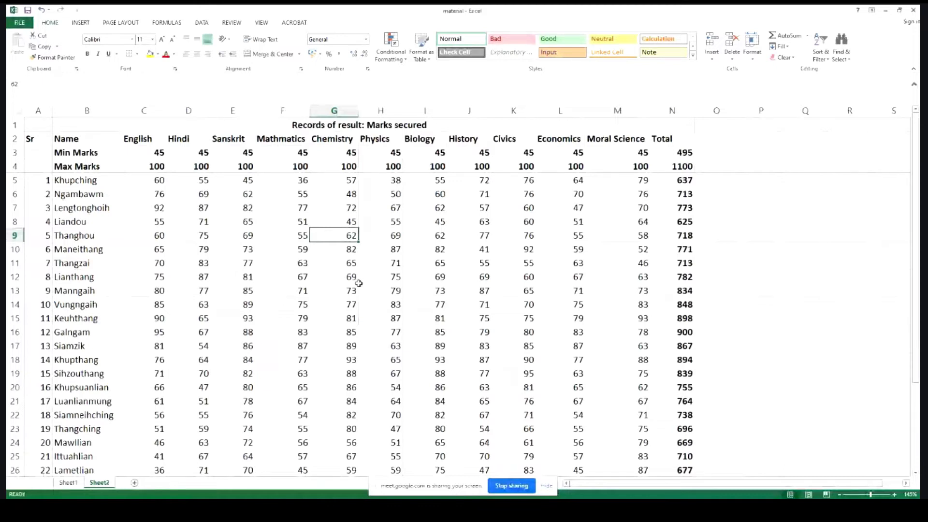
scroll(359, 283, "down", 4)
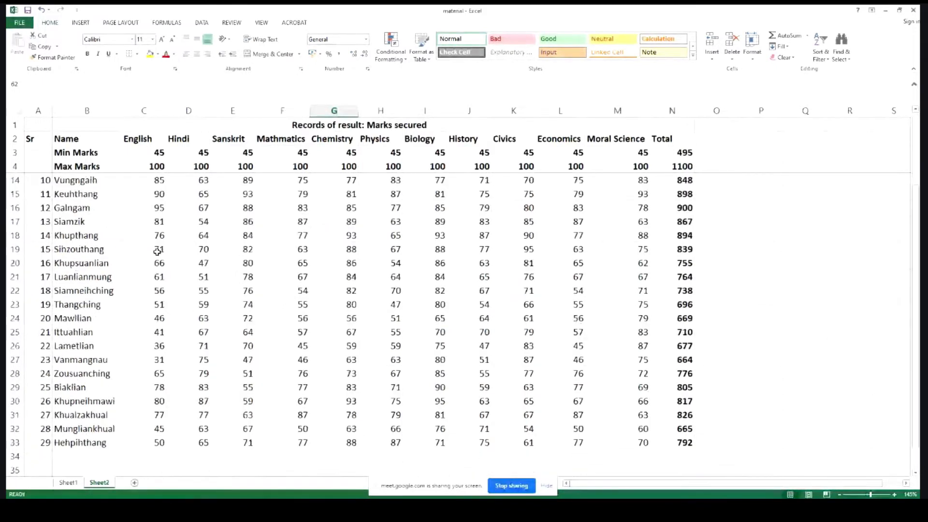
scroll(144, 282, "up", 3)
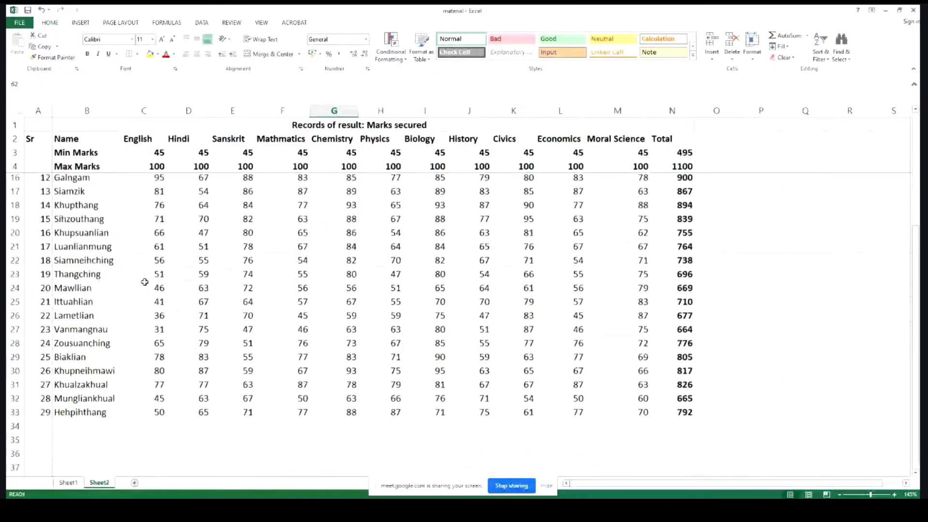
scroll(144, 282, "up", 2)
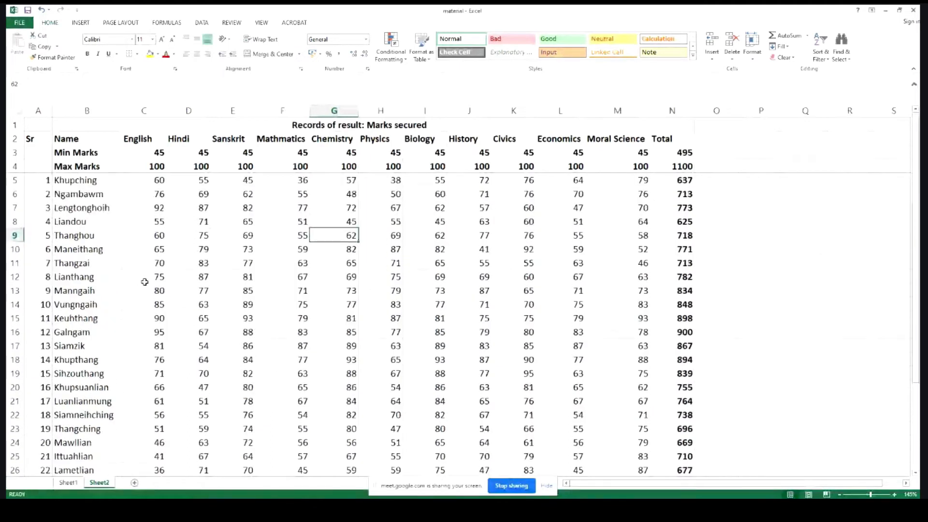
Apply All Borders to the marks table in A2:N33, from the header row through the last student
left_click_drag(41, 138, 686, 222)
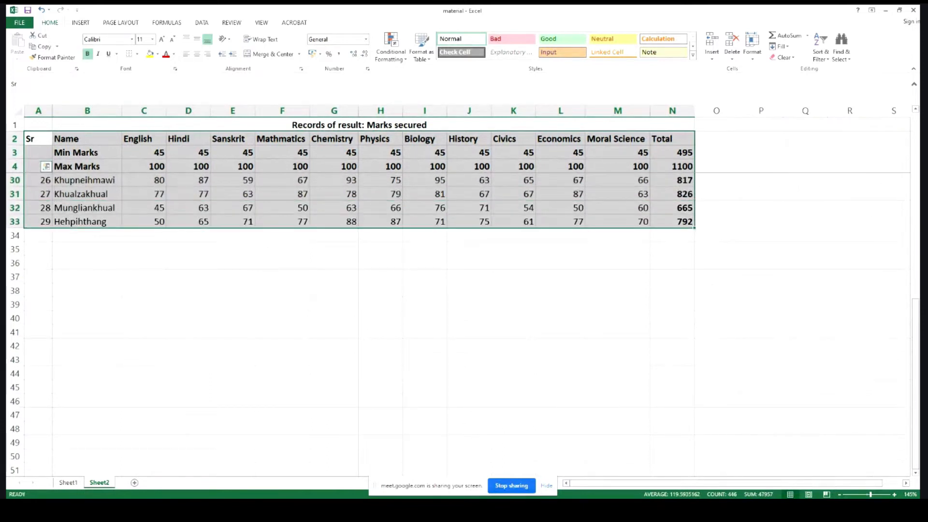
scroll(189, 288, "up", 7)
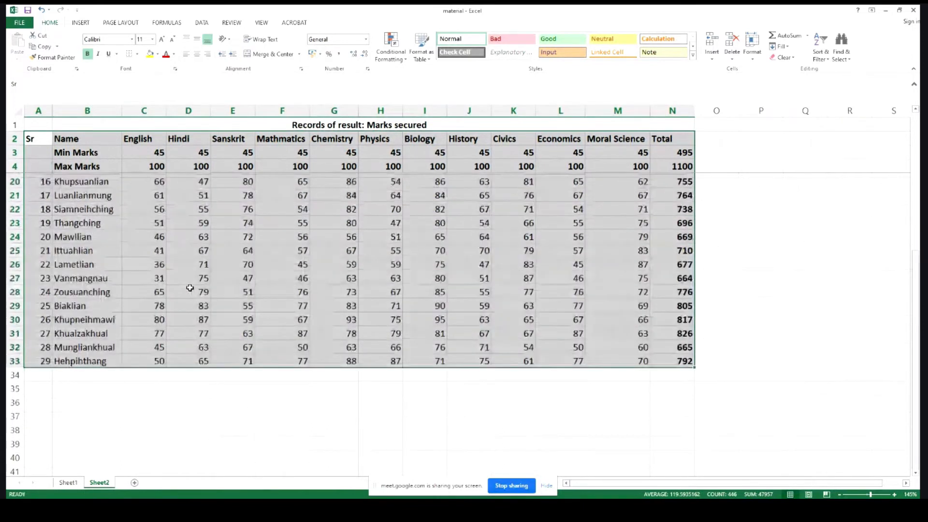
scroll(190, 288, "up", 1)
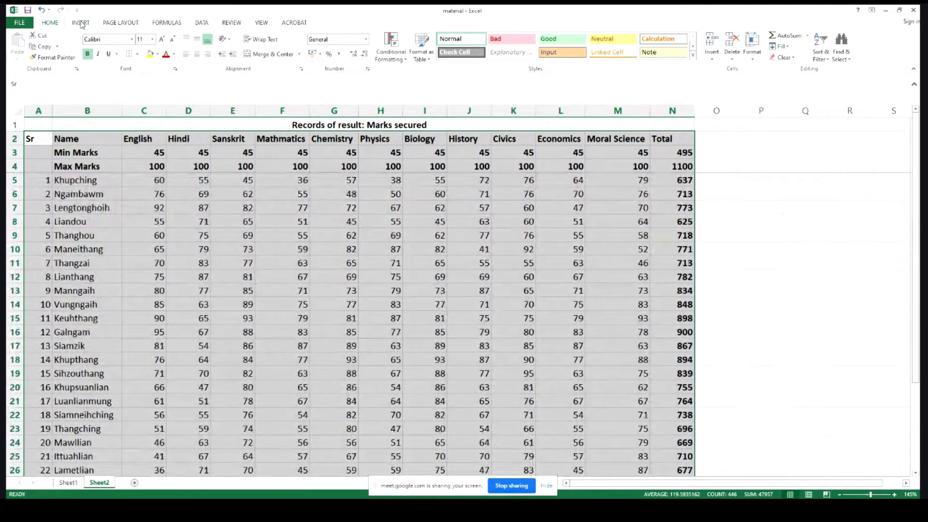
left_click(80, 22)
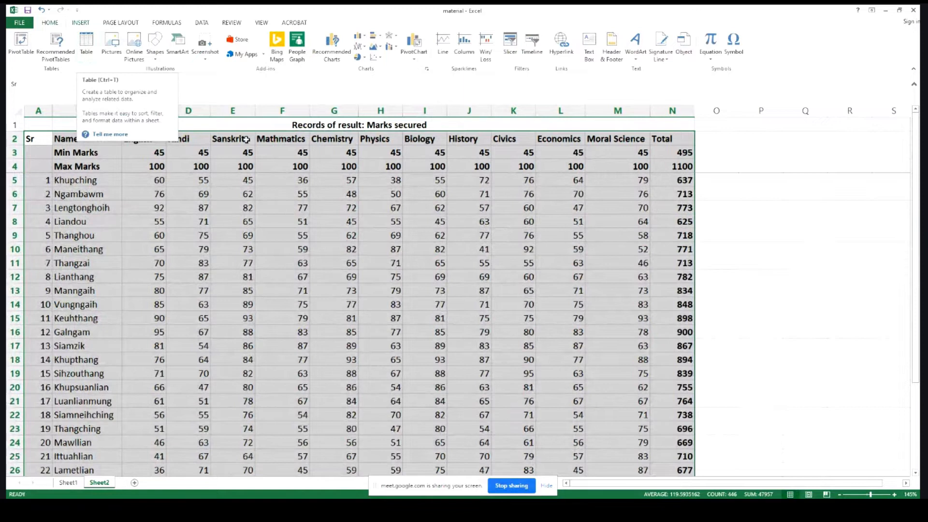
left_click(50, 23)
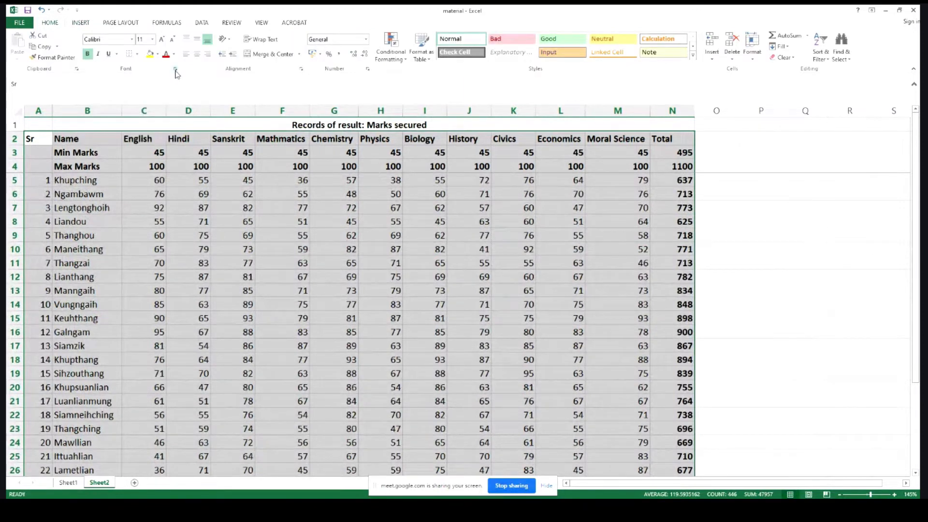
left_click(137, 54)
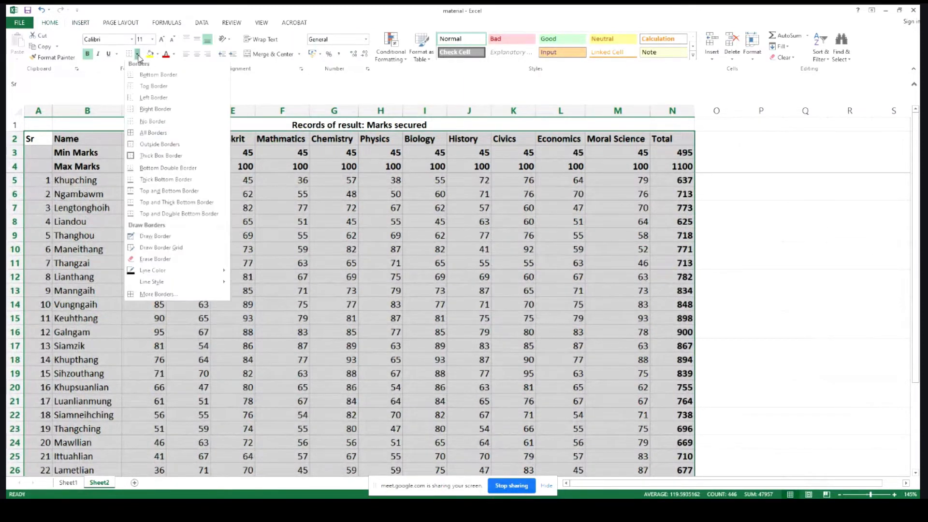
left_click(153, 135)
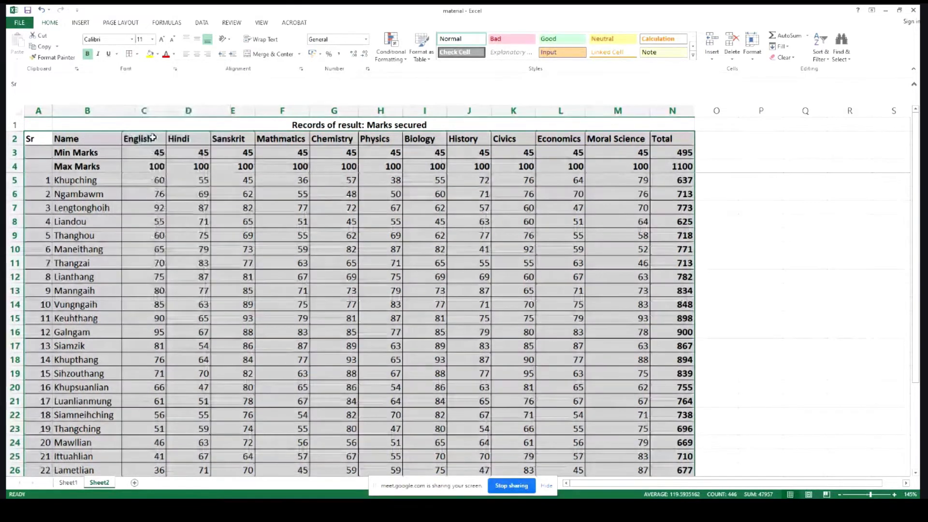
left_click(180, 232)
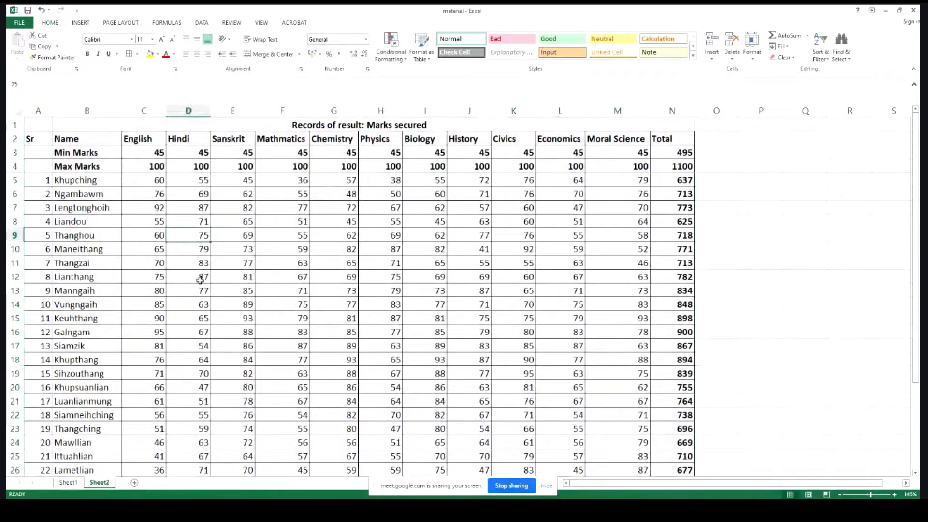
Check the new borders across the student rows of the marks table
scroll(215, 276, "down", 1)
scroll(215, 276, "down", 1)
scroll(216, 290, "up", 2)
scroll(217, 291, "down", 1)
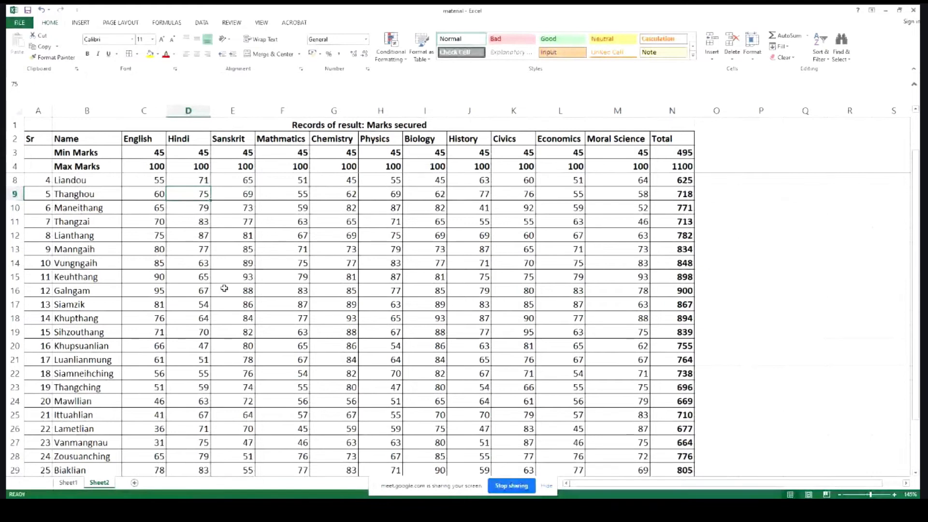
scroll(220, 290, "up", 1)
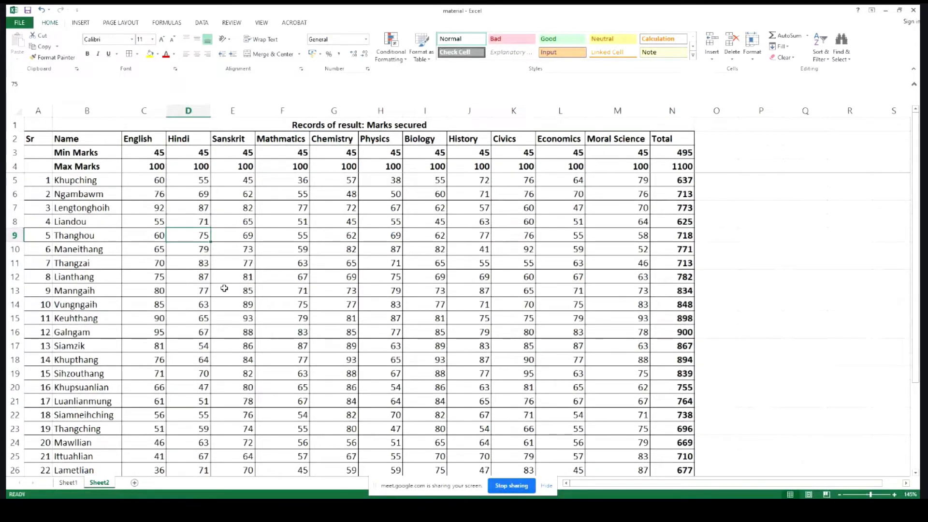
scroll(259, 260, "down", 1)
scroll(259, 260, "up", 1)
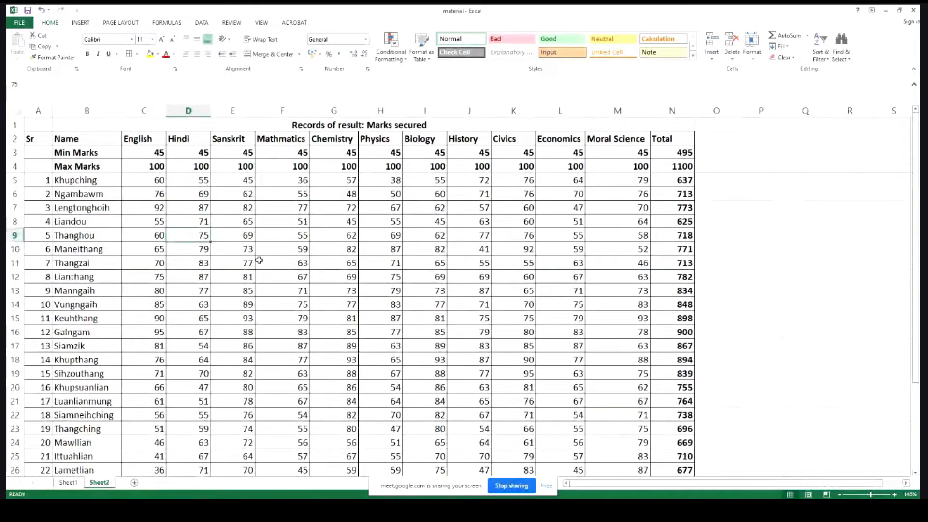
Switch to Sheet1 and replace the merged title in row 1 with "Price Fixing"
left_click(71, 486)
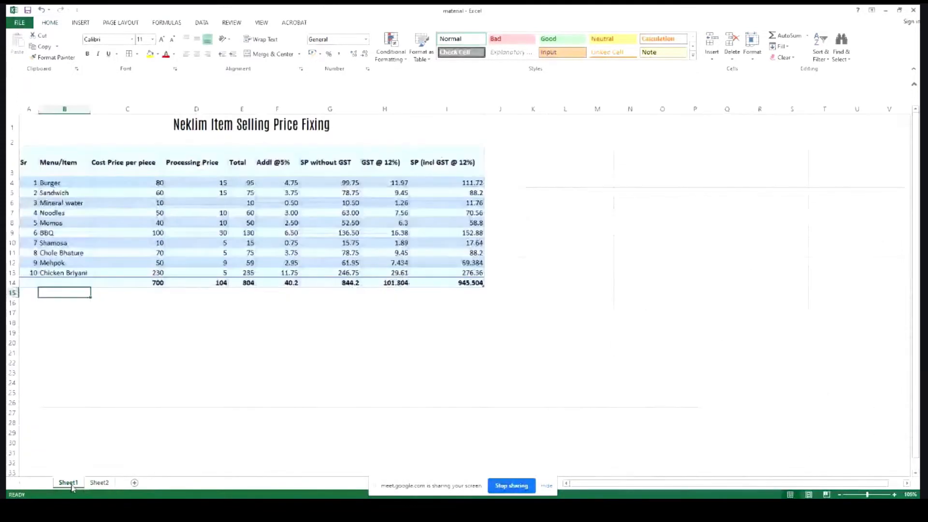
left_click(145, 242)
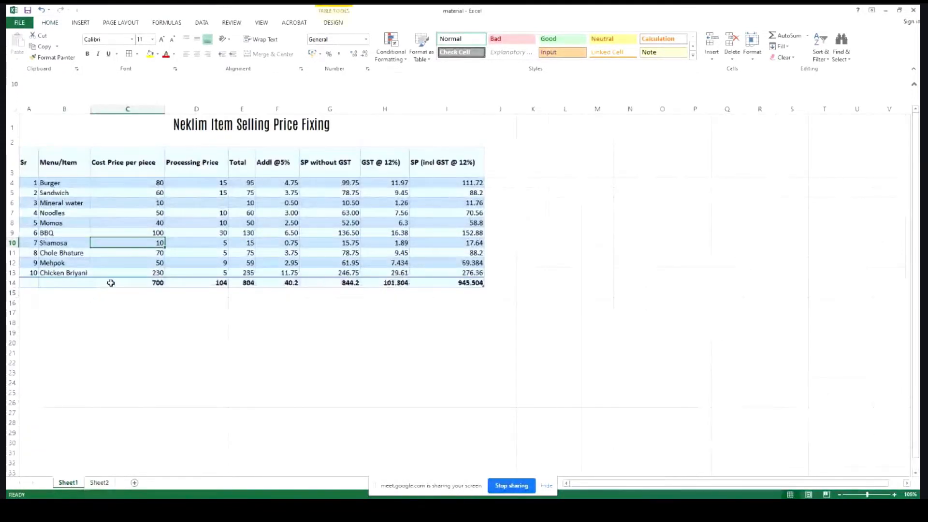
left_click(186, 125)
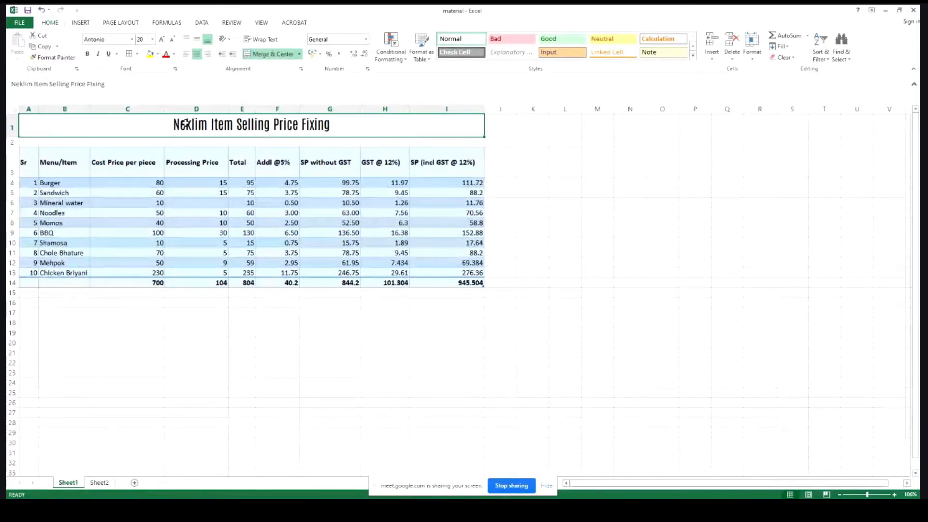
type("Price")
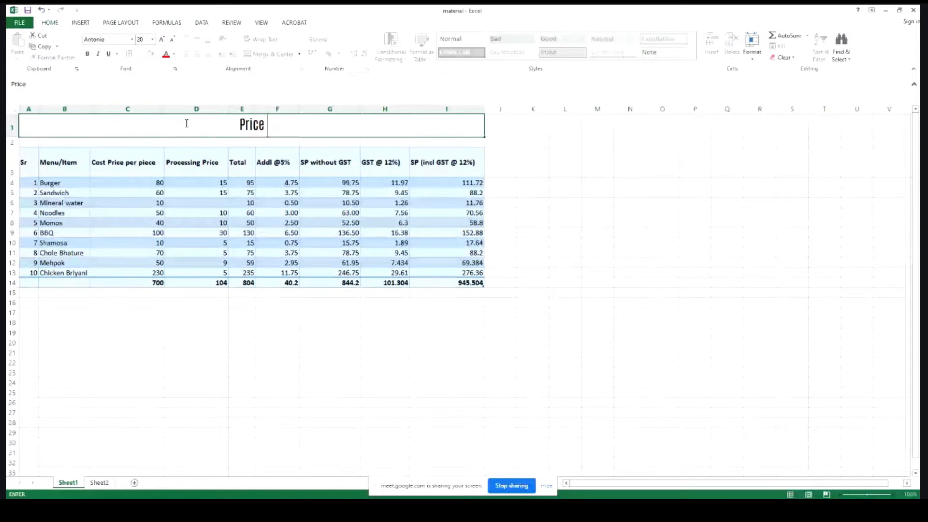
type(" Fixing")
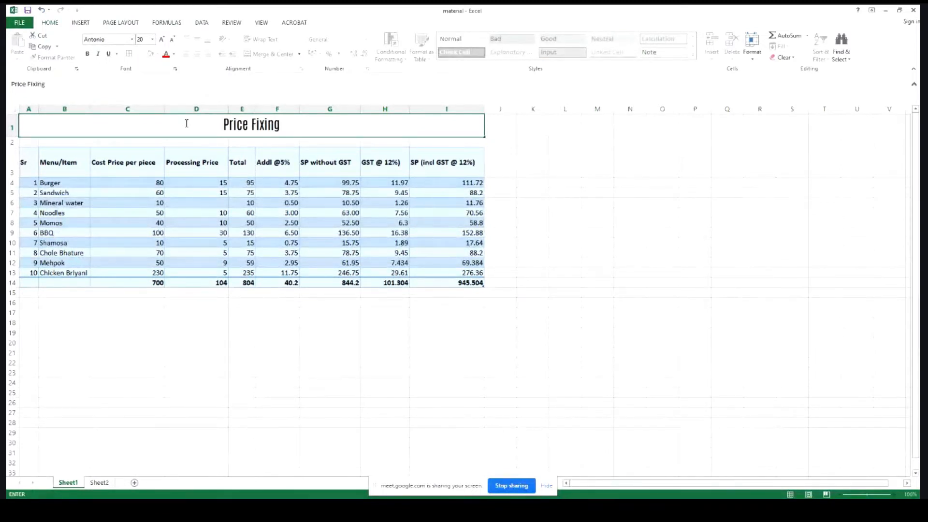
key("Tab")
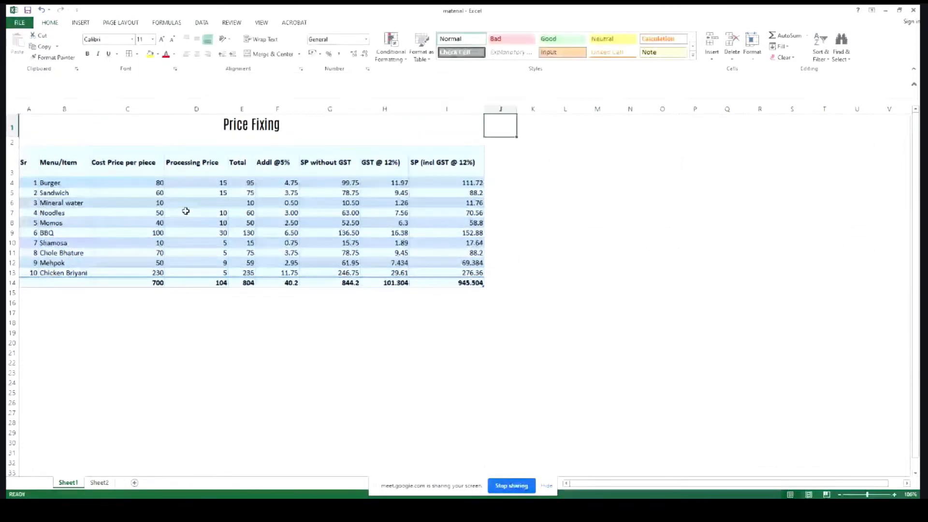
Examine the price table's headers for item, cost price, processing price, total and Addl @5%, along with the first item rows
left_click(65, 183)
left_click(139, 183)
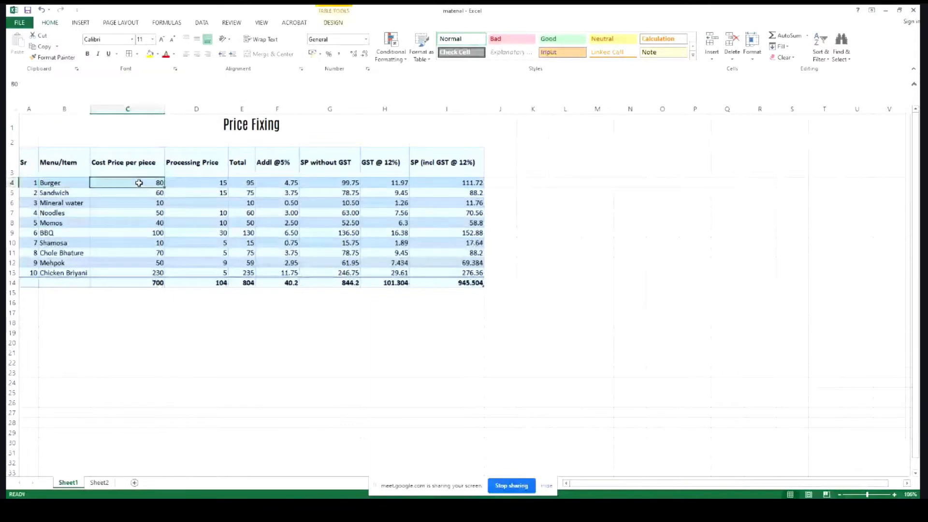
left_click(139, 170)
left_click(183, 166)
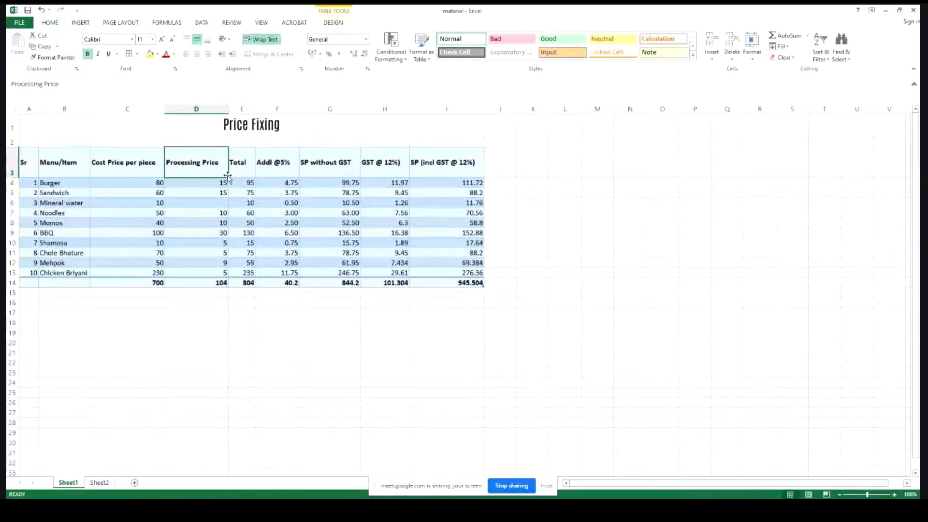
left_click(248, 173)
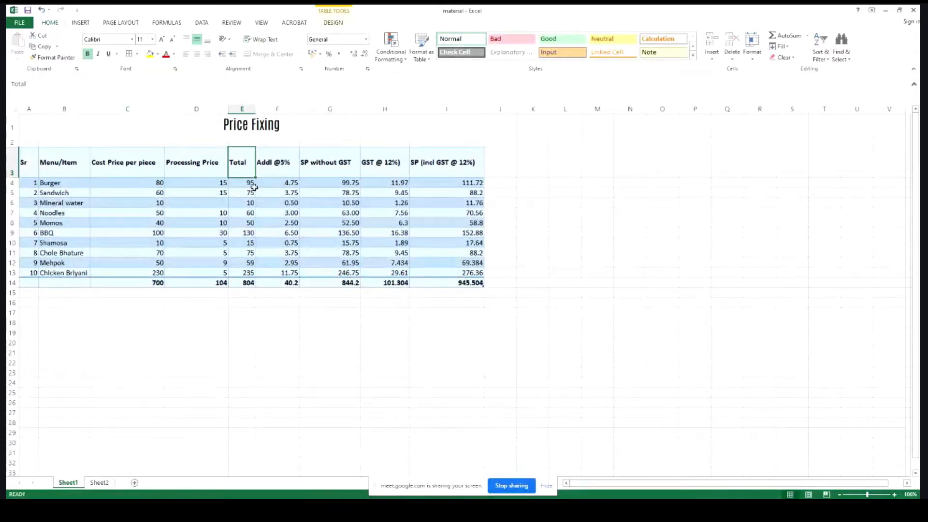
left_click(206, 191)
left_click(271, 160)
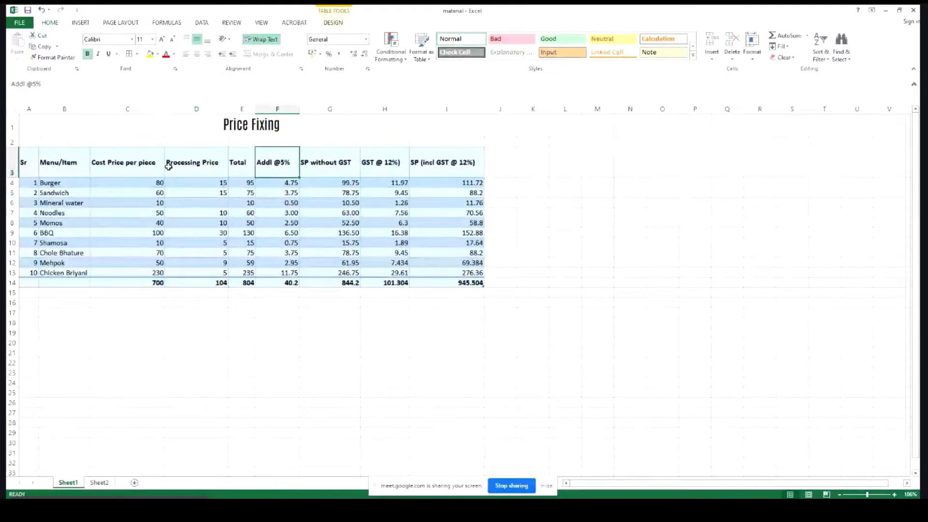
left_click(59, 166)
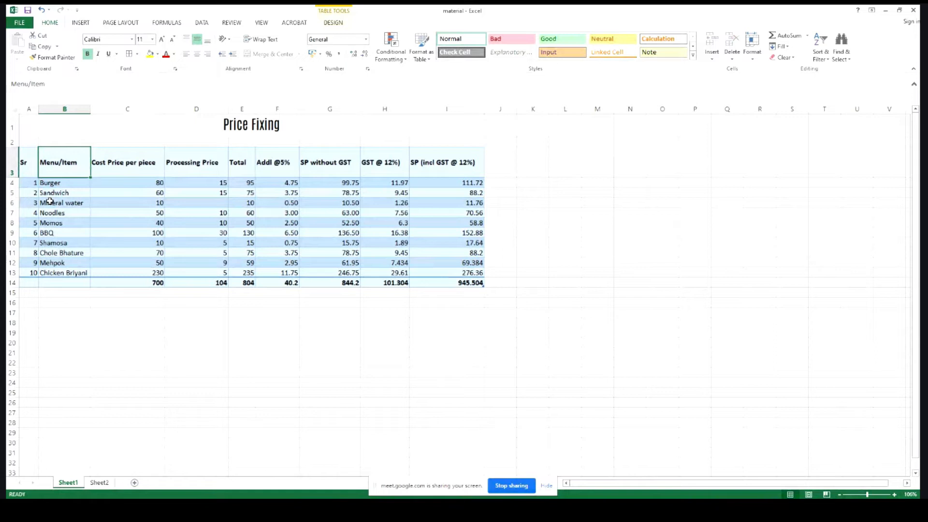
Narrow the Cost Price per piece and Processing Price columns so their headers wrap onto two lines
left_click(148, 183)
left_click_drag(165, 110, 137, 110)
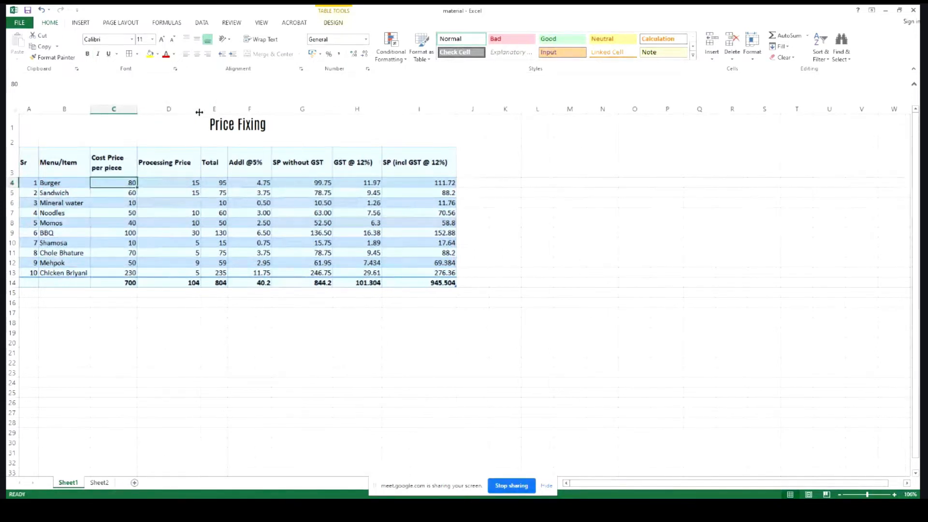
left_click_drag(199, 112, 171, 113)
Inspect the Burger row's cost price, processing price, Total formula and Addl @5% formula
left_click(221, 167)
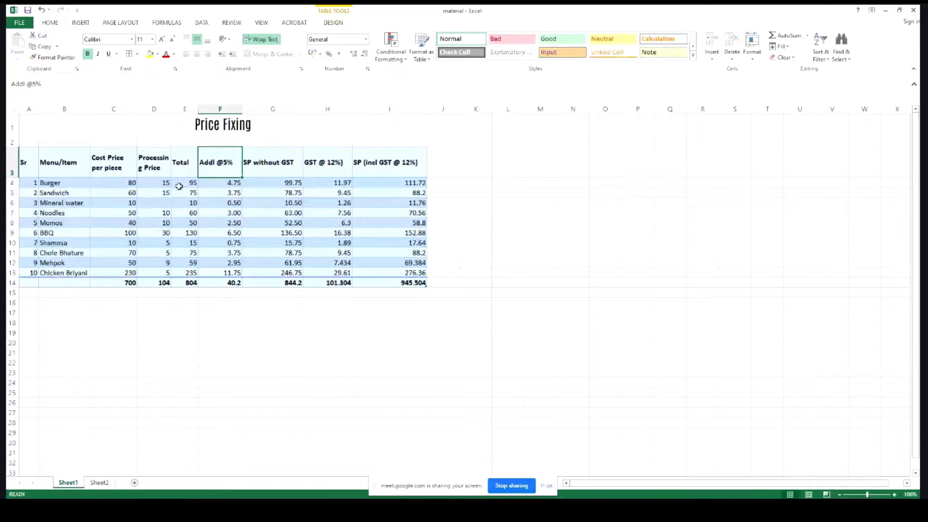
left_click(134, 183)
left_click(157, 184)
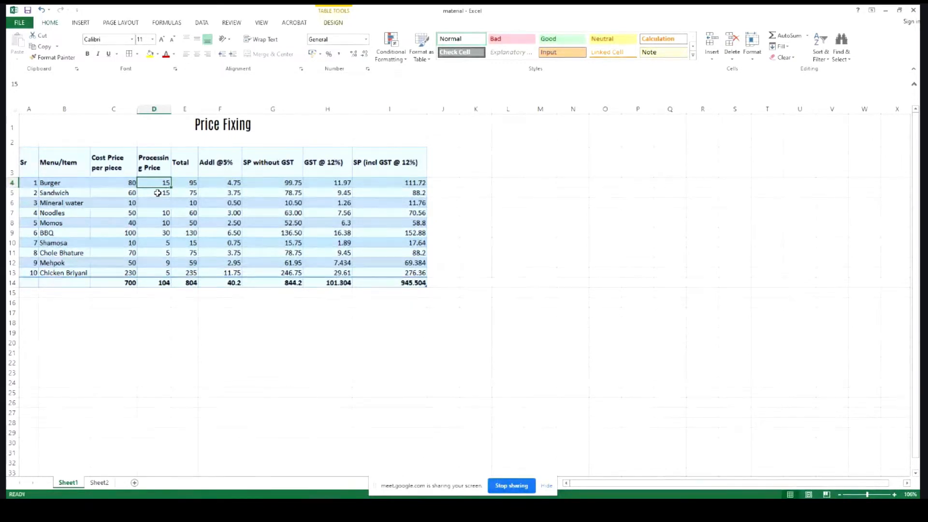
left_click(190, 184)
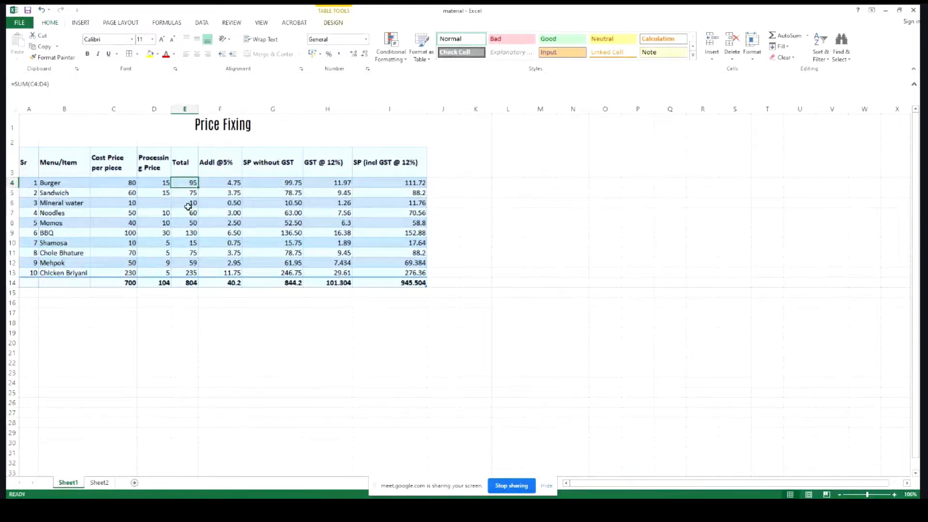
left_click(224, 183)
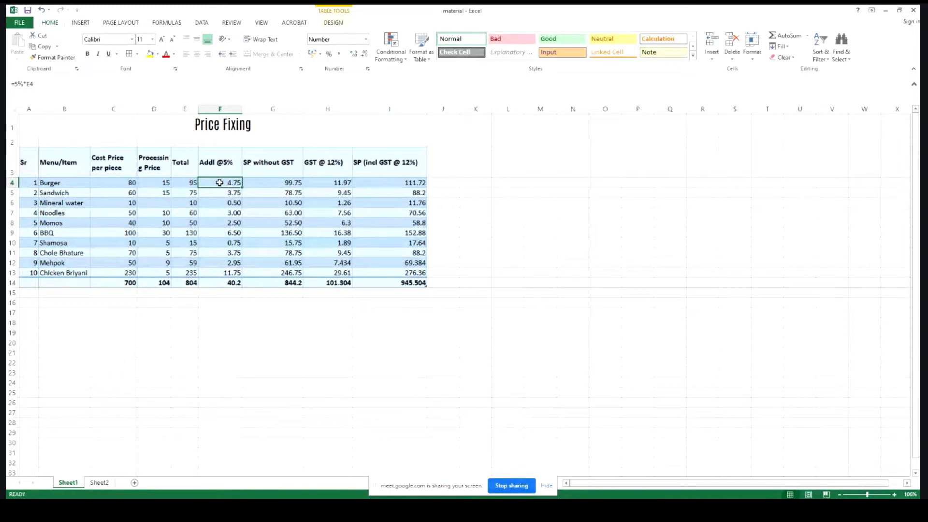
Clear the Addl @5%, SP without GST, GST and SP including GST formulas in F4:I13
left_click_drag(222, 186, 244, 268)
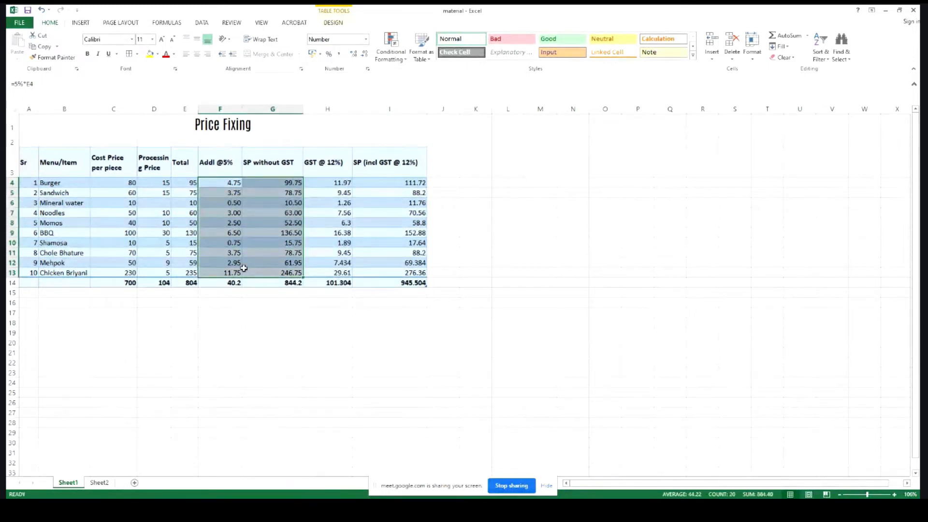
key("Delete")
left_click_drag(346, 184, 390, 272)
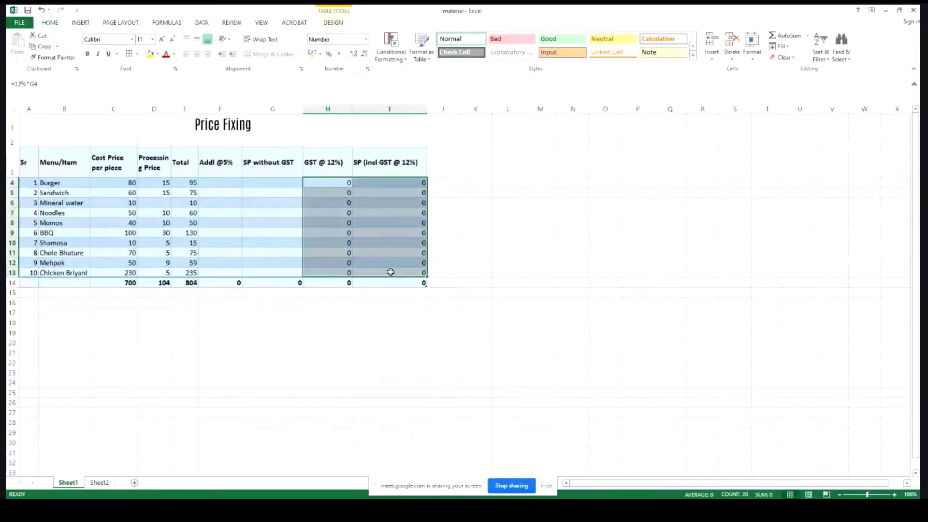
key("Delete")
left_click(213, 182)
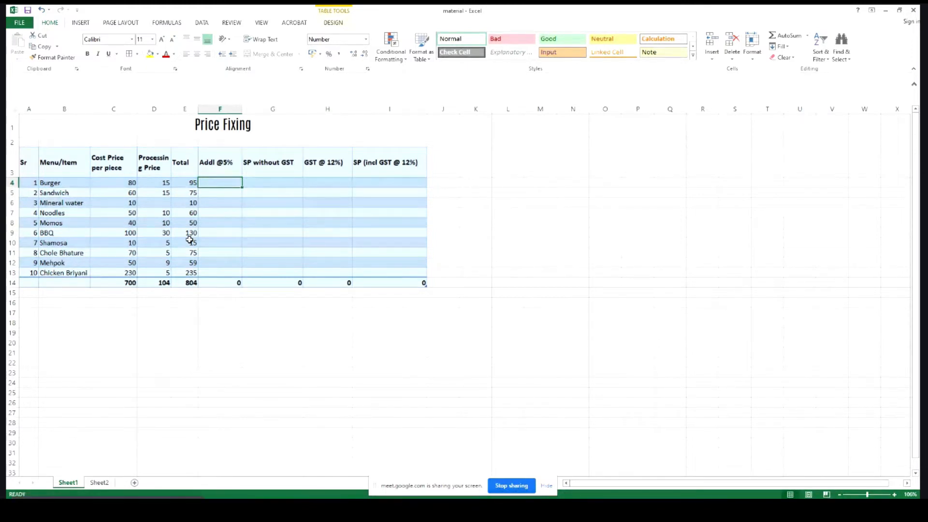
type("=")
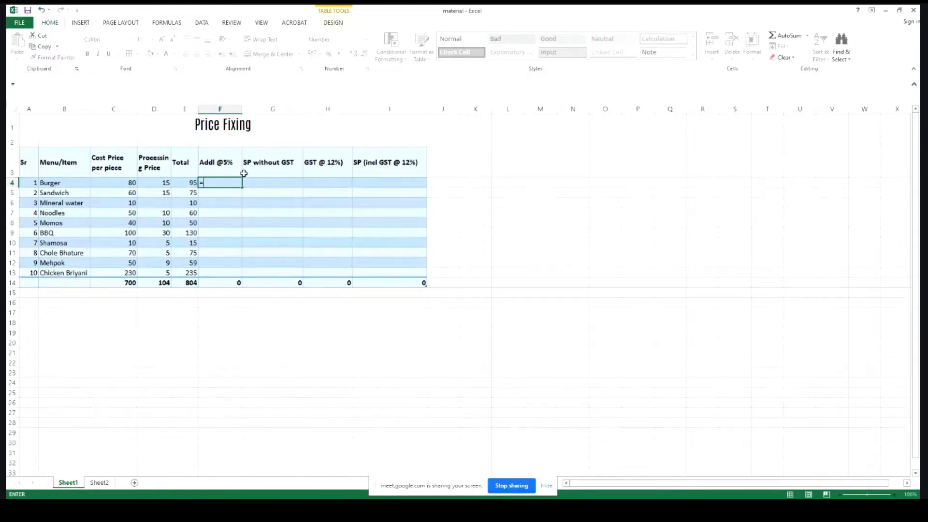
type("5%*")
left_click(188, 182)
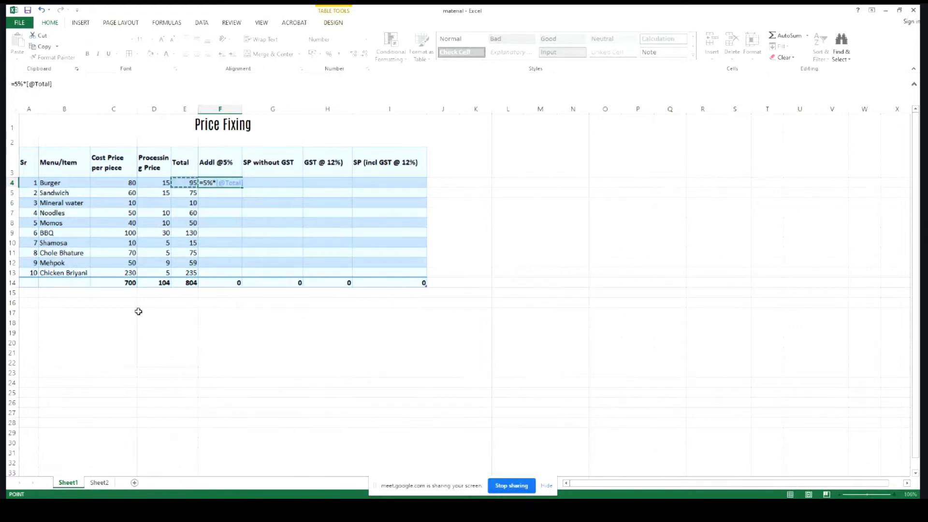
key("Return")
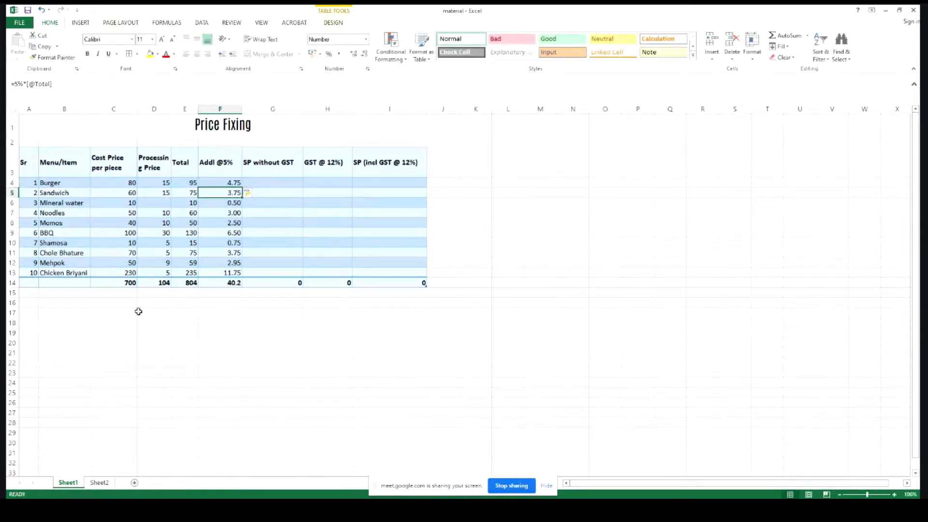
Check the Addl @5% results for Burger, Sandwich and Momos, and select the SP without GST cell G4
left_click(210, 175)
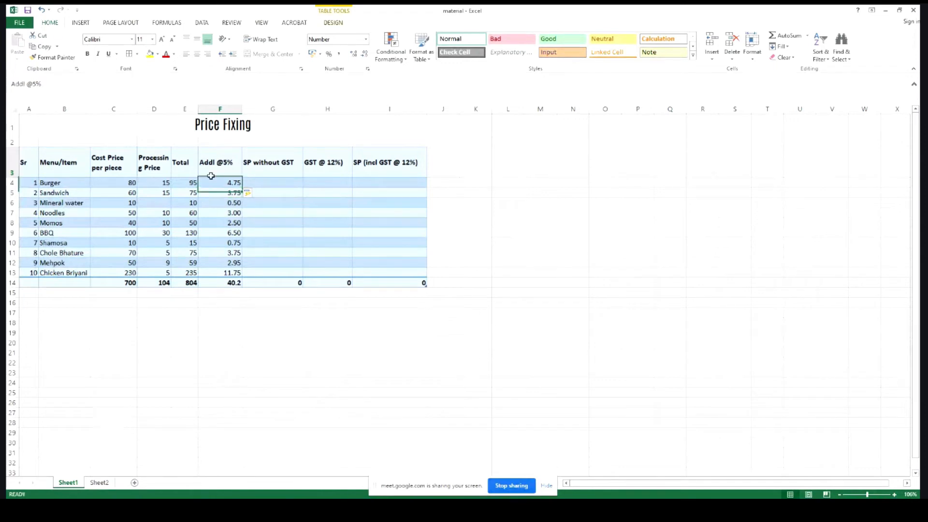
left_click(221, 185)
left_click(222, 192)
left_click(222, 223)
left_click(255, 183)
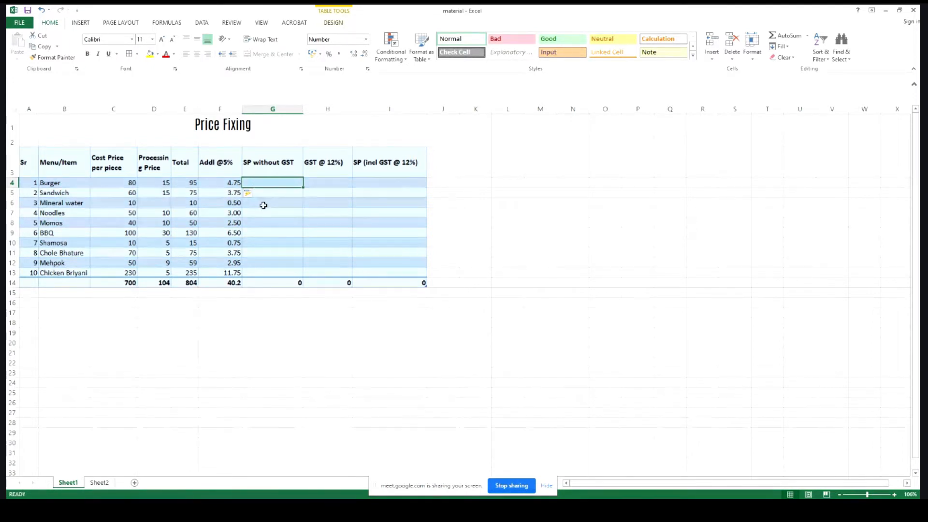
type("=")
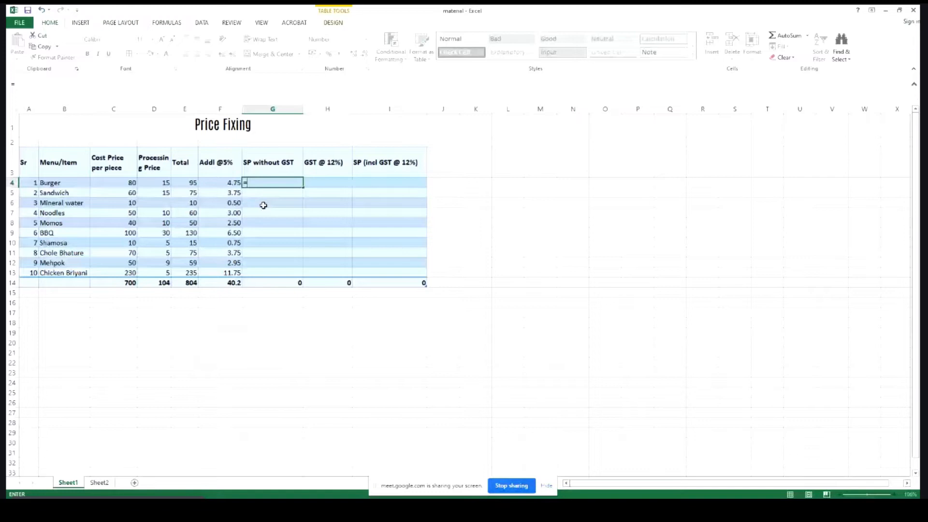
left_click(188, 183)
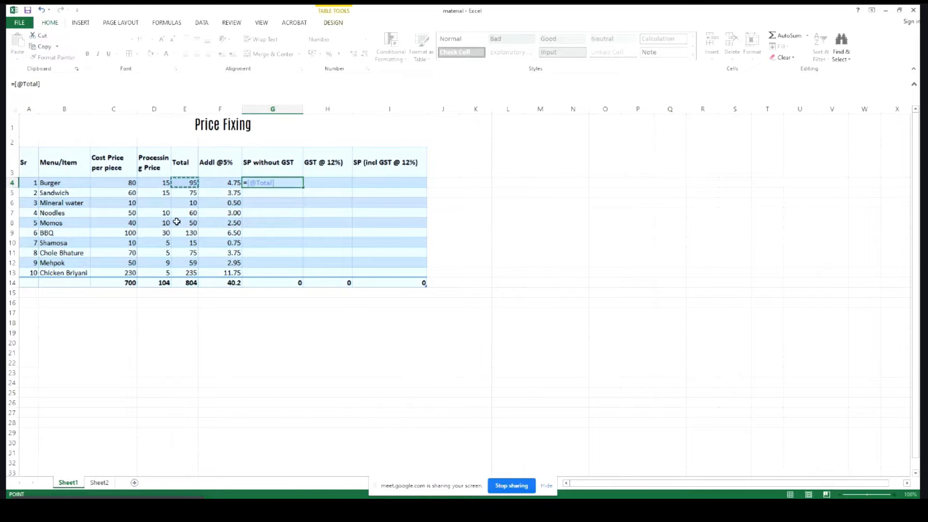
type("+")
left_click(229, 182)
key("Return")
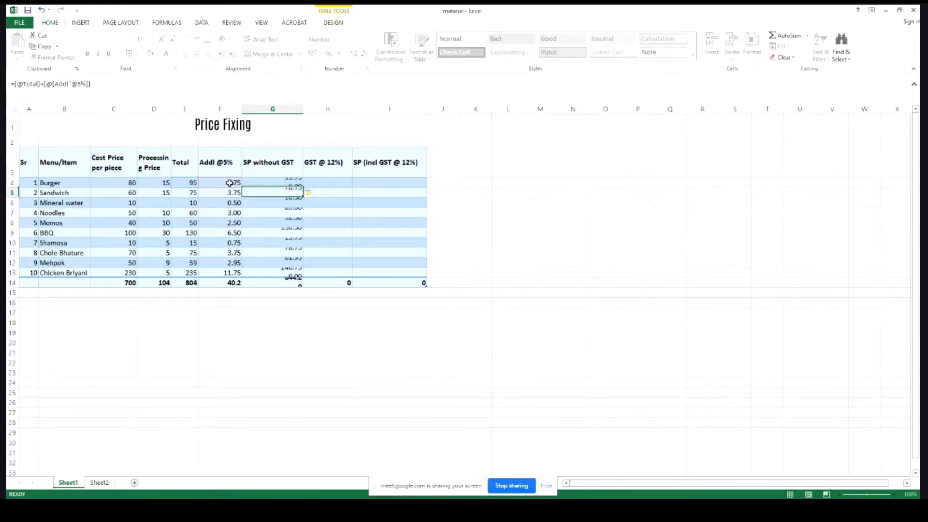
Enter =12%*[@[SP without GST]] in H4 to calculate the GST @ 12% column for all items
left_click(334, 186)
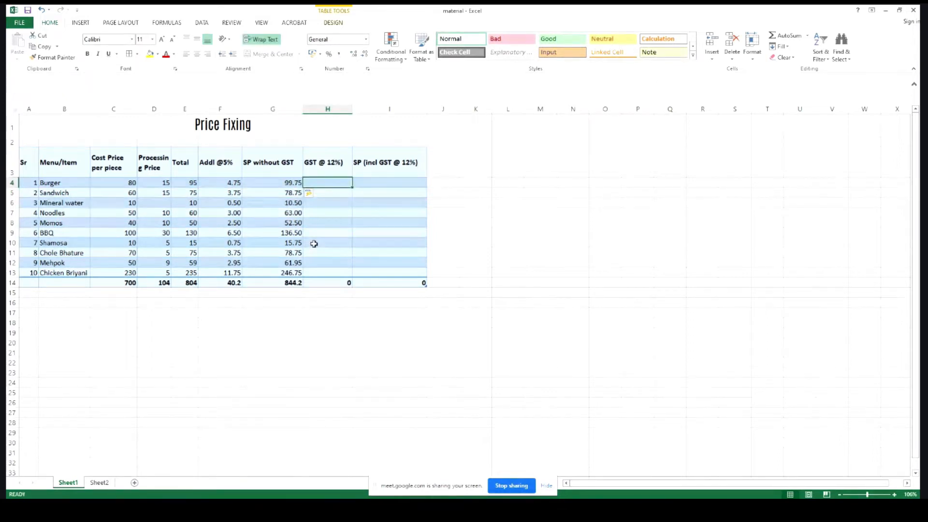
type("=")
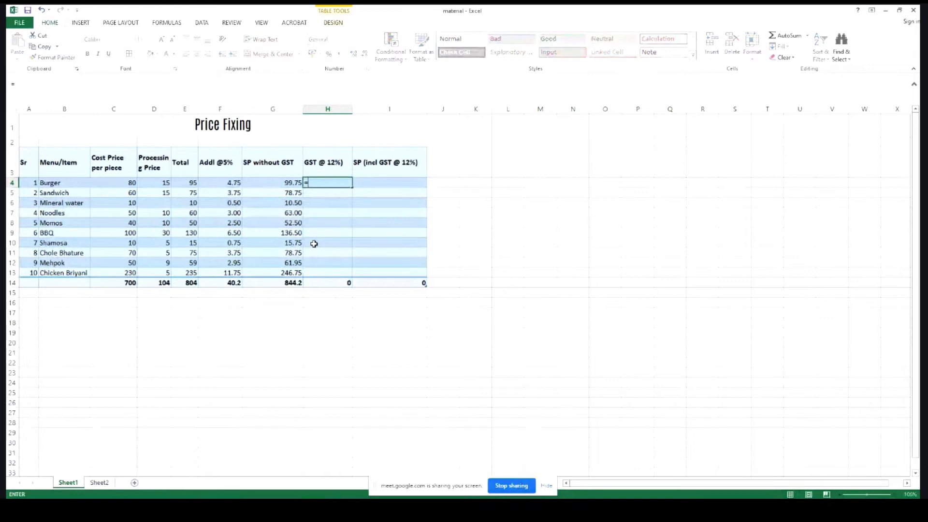
type("12%*")
left_click(291, 180)
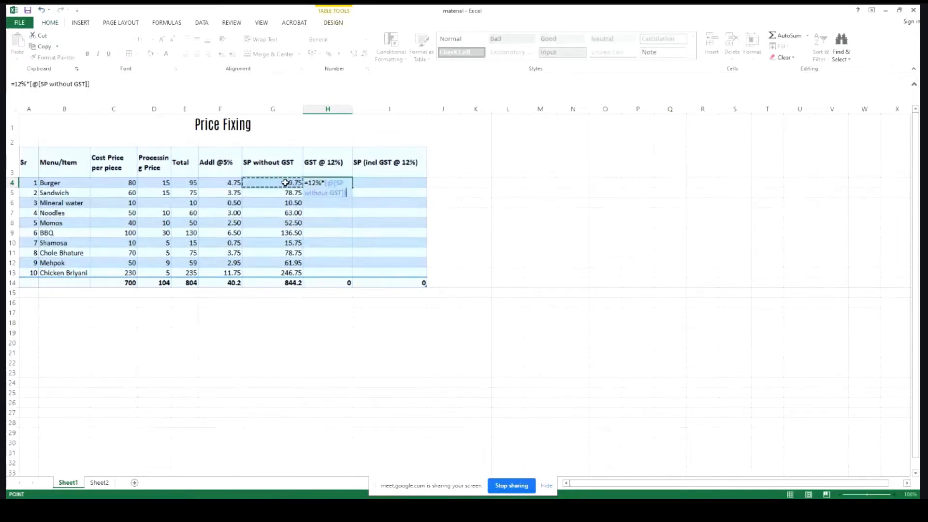
key("Return")
left_click(321, 184)
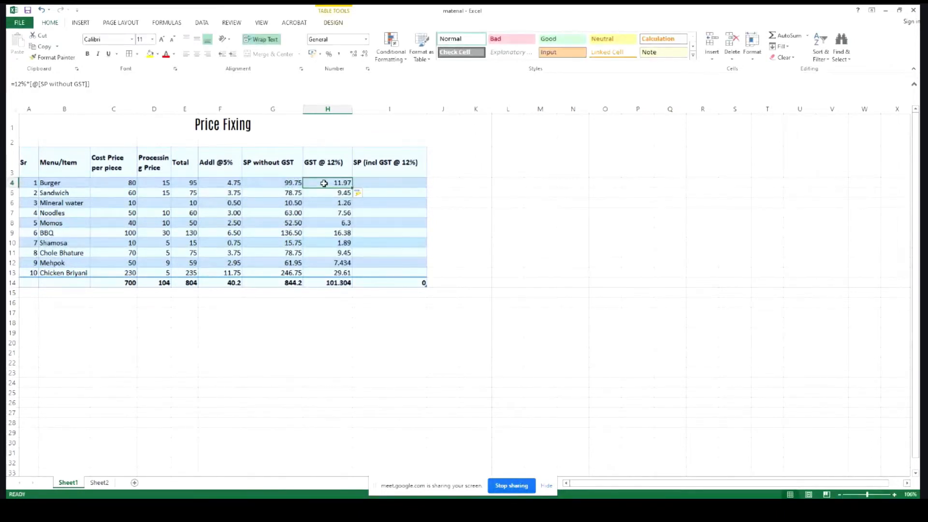
AutoSum G4:H4 into I4 to calculate the SP including GST column for all items
left_click(379, 183)
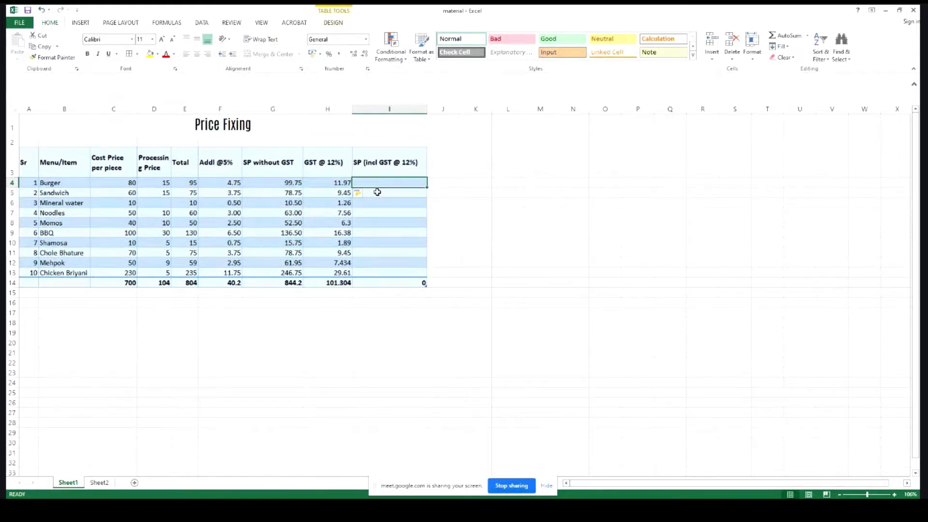
left_click_drag(289, 183, 425, 186)
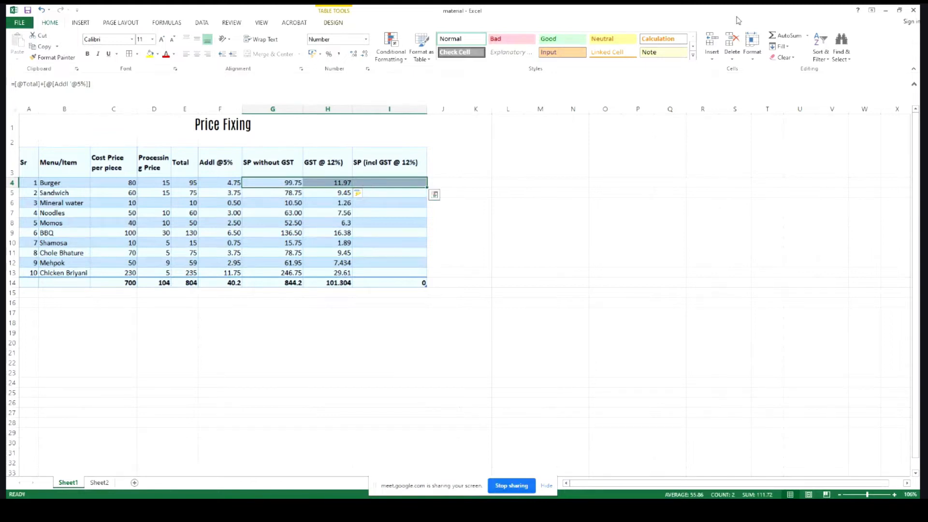
left_click(785, 36)
left_click(373, 186)
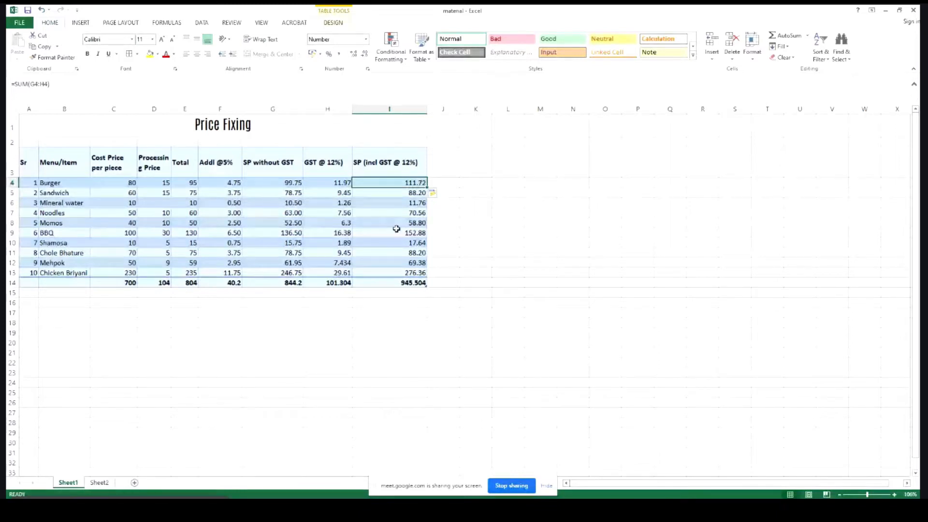
Review the completed Price Fixing table on Sheet1 and compare it with the marks records on Sheet2
scroll(396, 229, "up", 6, "ctrl")
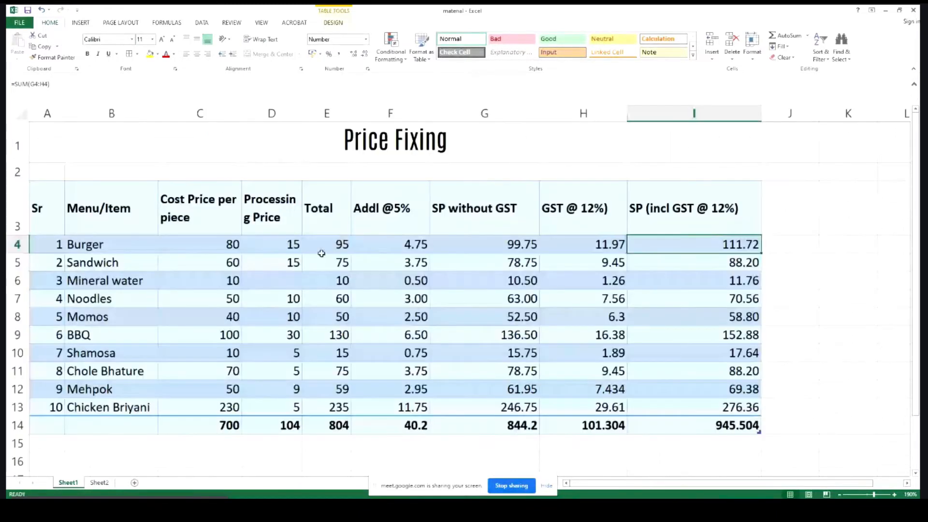
left_click(315, 270)
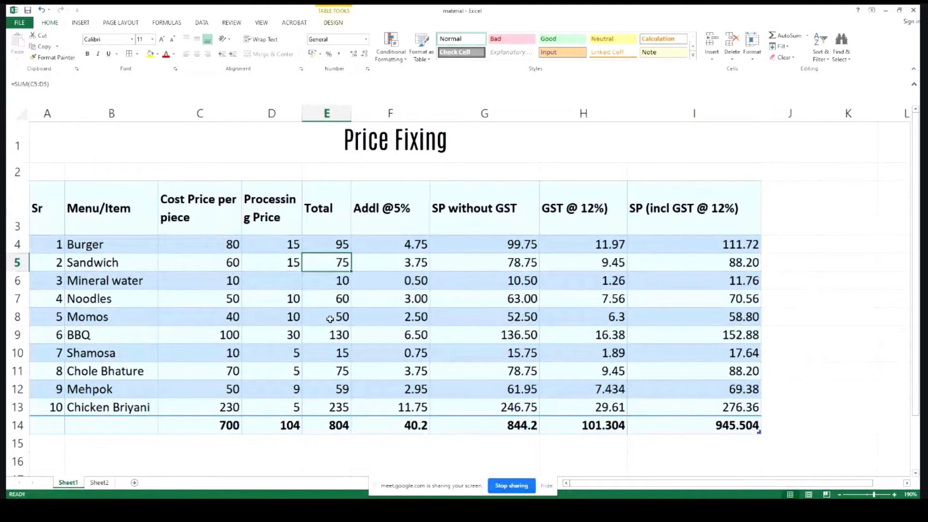
left_click(99, 482)
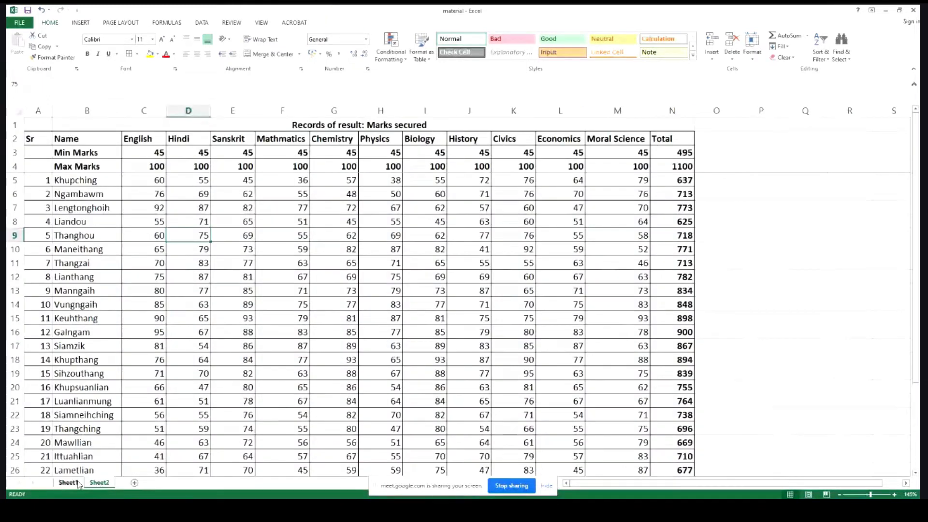
left_click(77, 483)
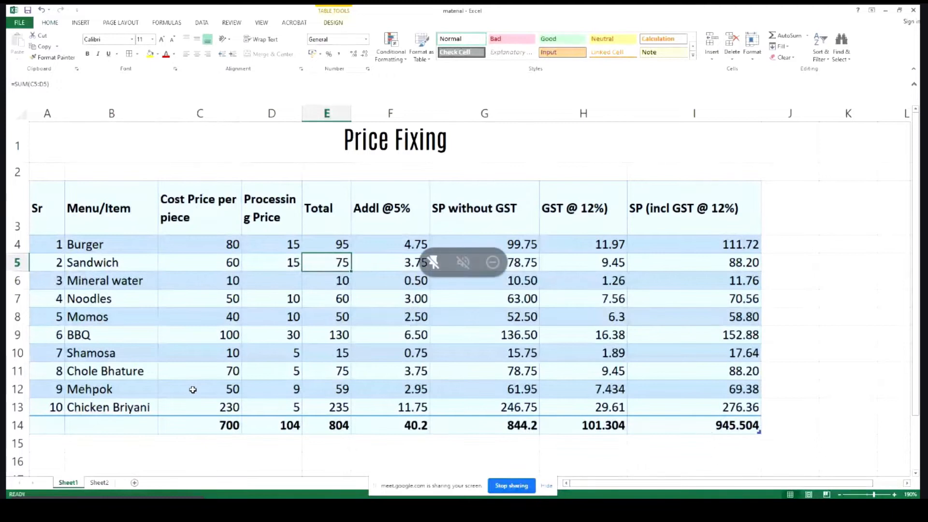
left_click(265, 218)
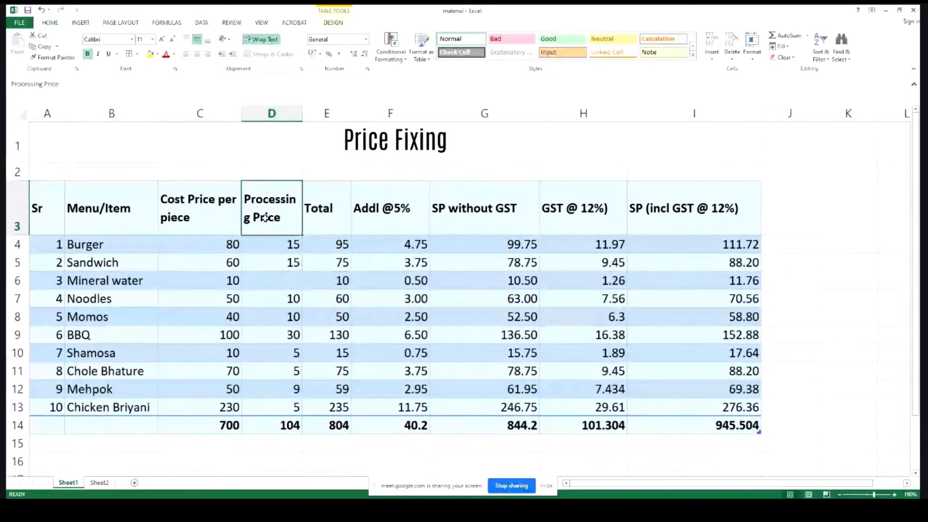
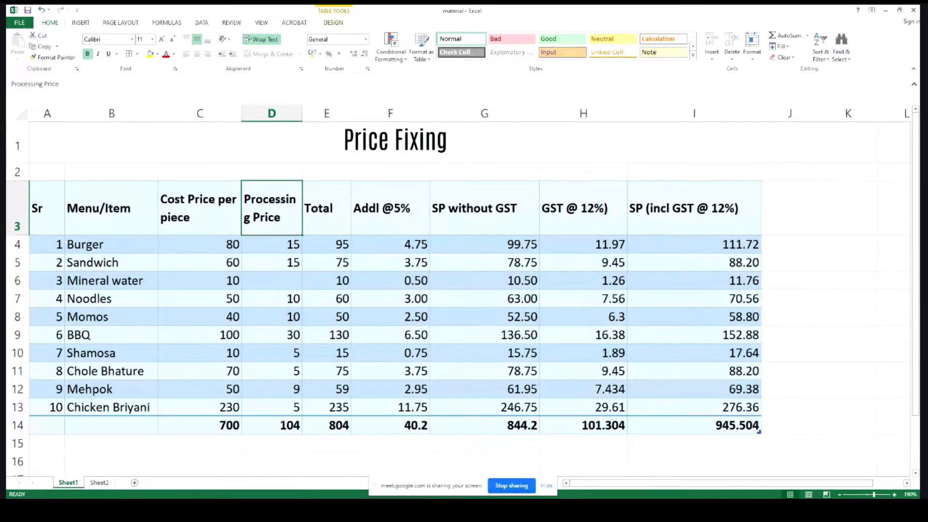
left_click(186, 353)
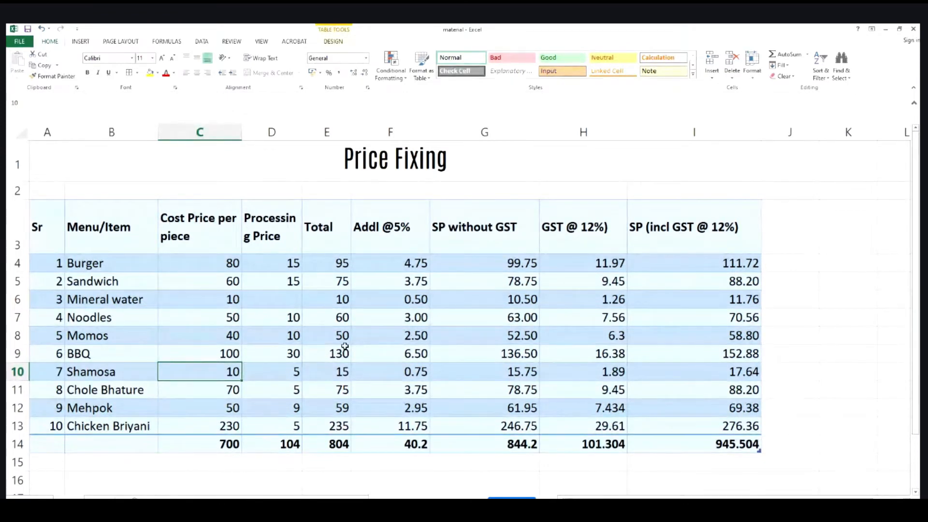
Set the processing price of Mineral water in D6 to 4
left_click(277, 293)
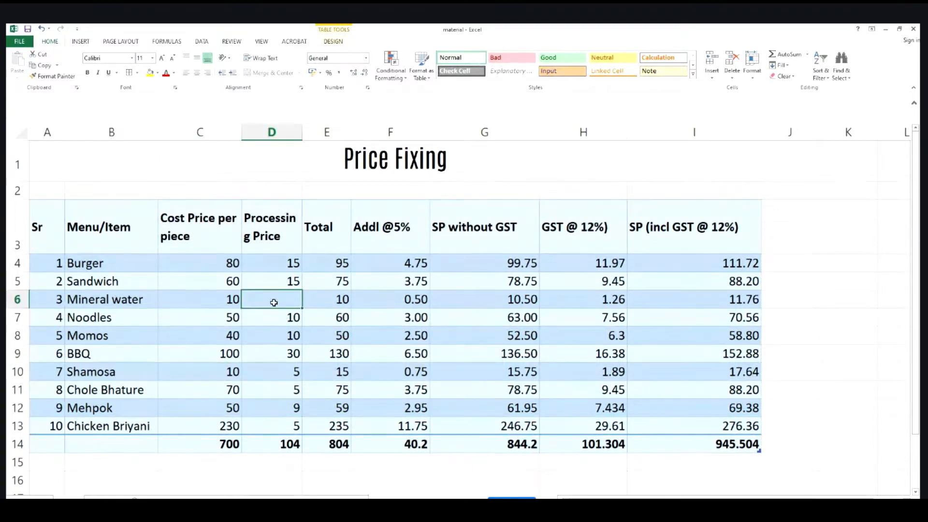
type("4")
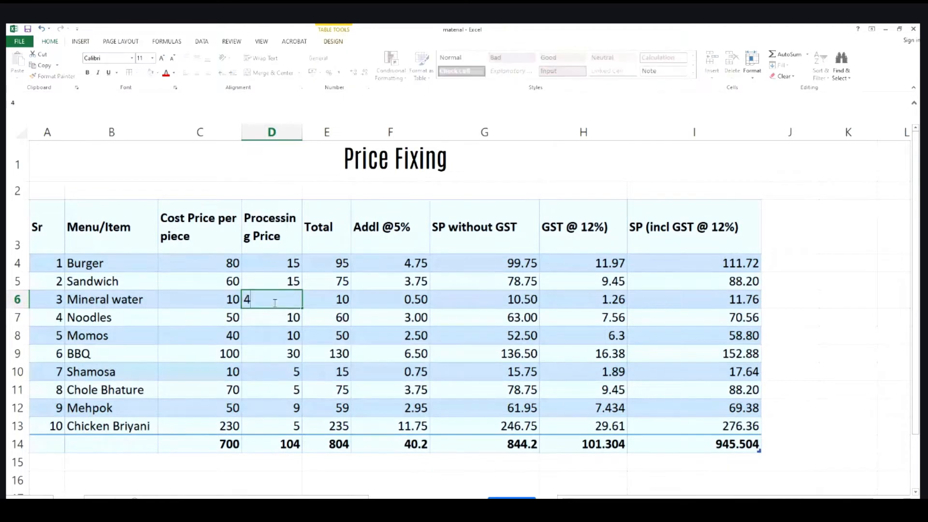
key("Tab")
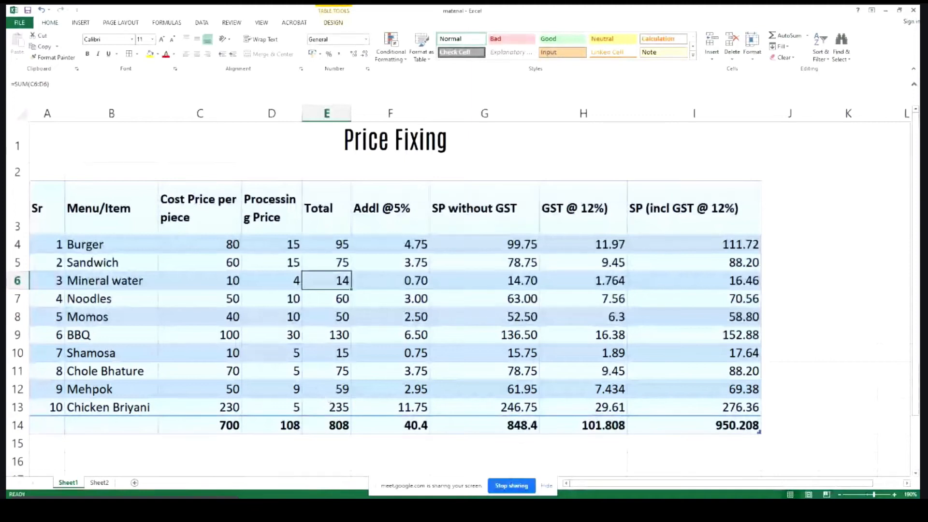
Switch to File Explorer and open the audit-sample workbook from the ONLINE TUTORIAL folder
key("alt+Tab")
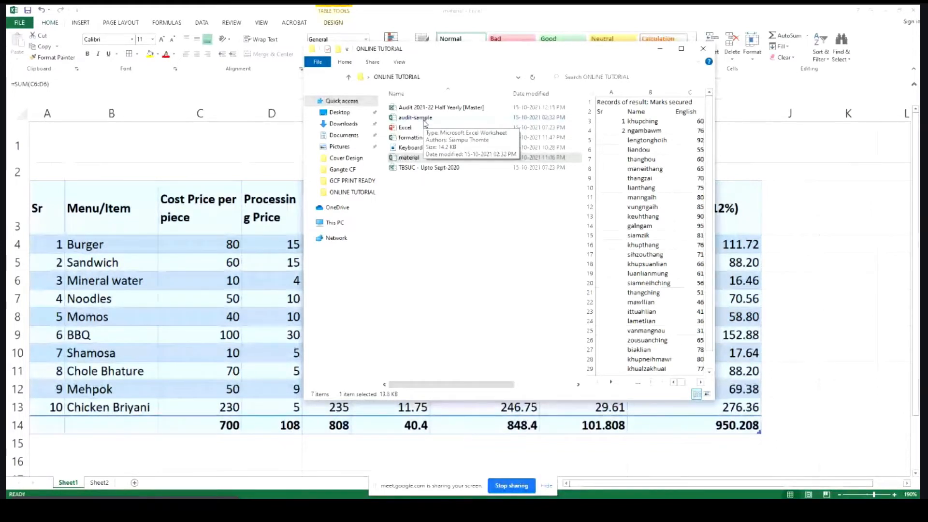
double_click(424, 120)
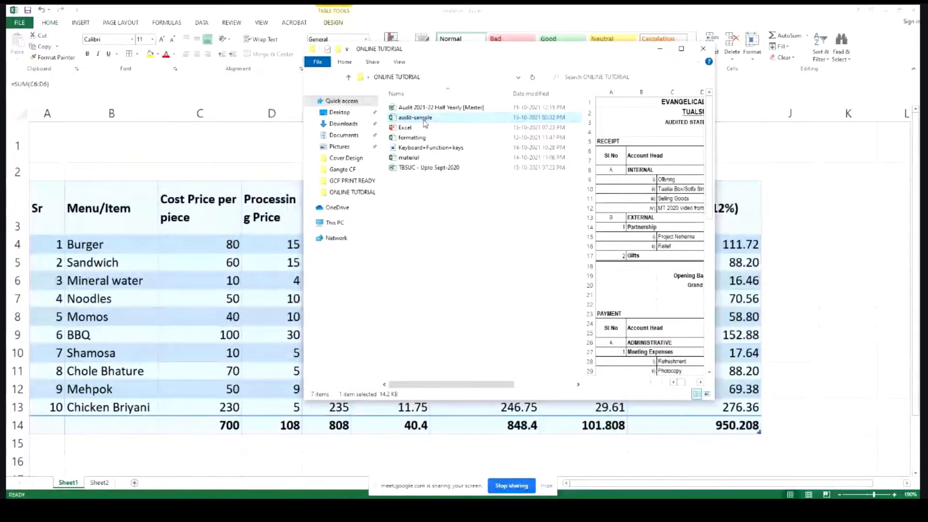
key("F2")
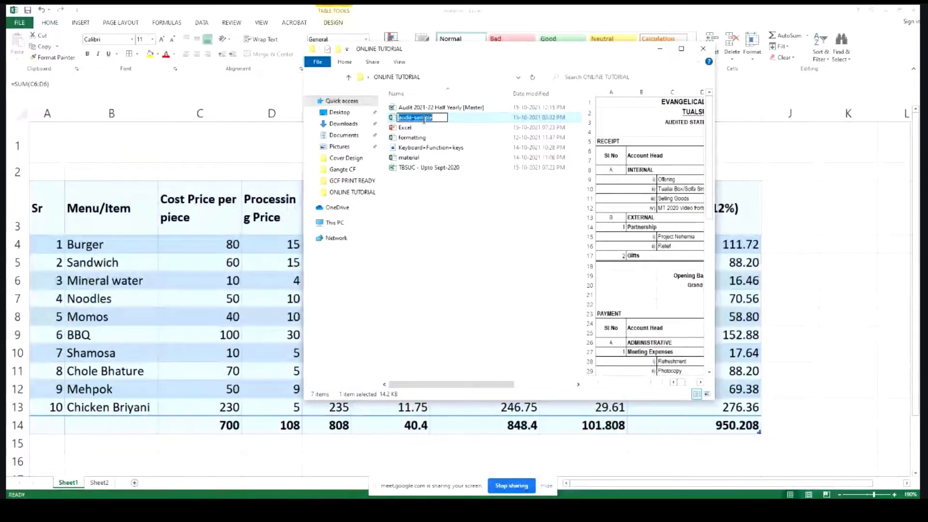
double_click(394, 121)
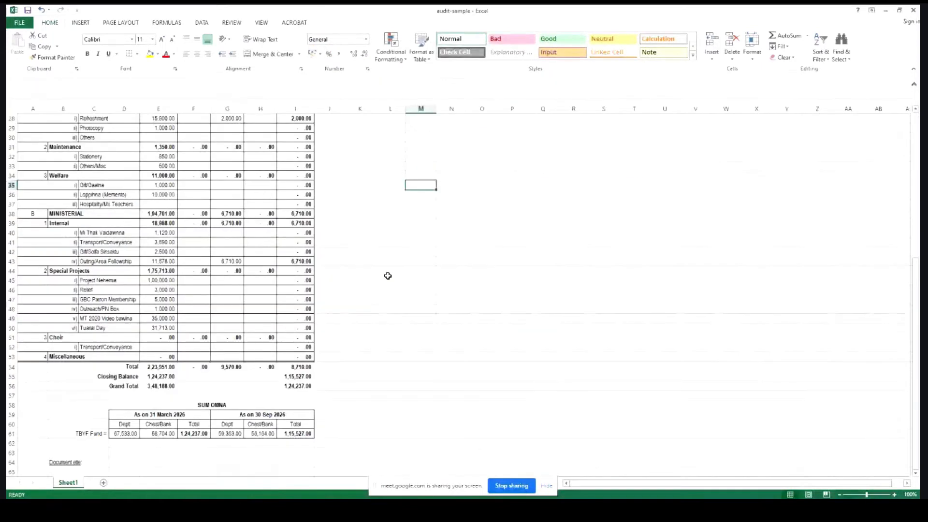
Look over the audit statement's heading and its RECEIPT and PAYMENT sections at a larger zoom
scroll(388, 276, "up", 7, "ctrl")
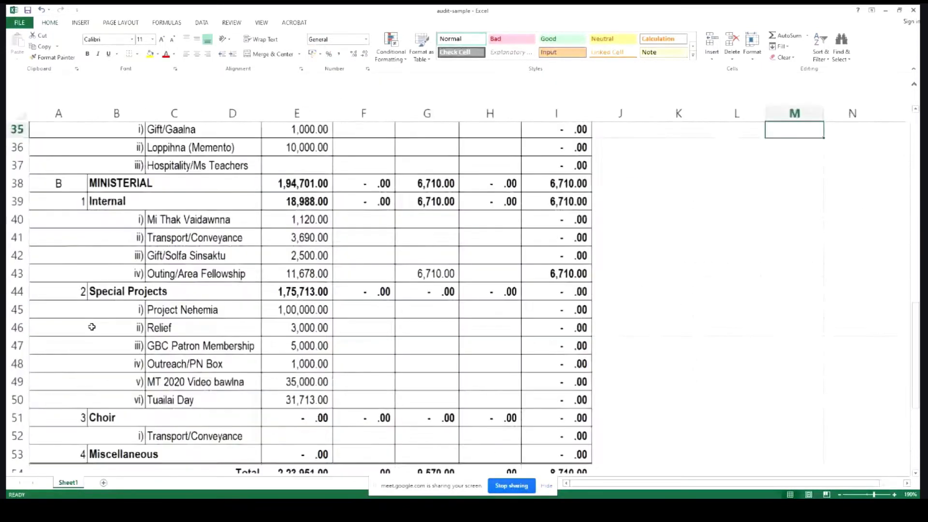
scroll(225, 299, "up", 2)
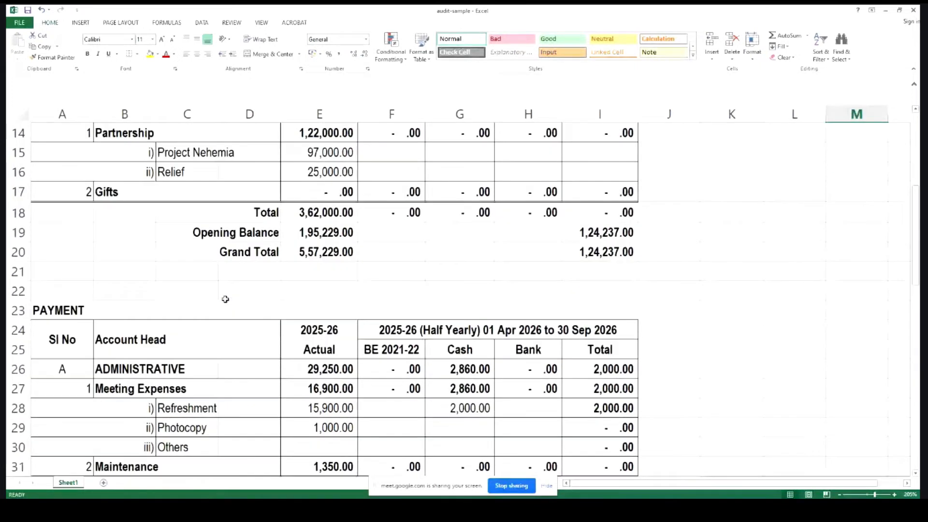
scroll(225, 299, "up", 5)
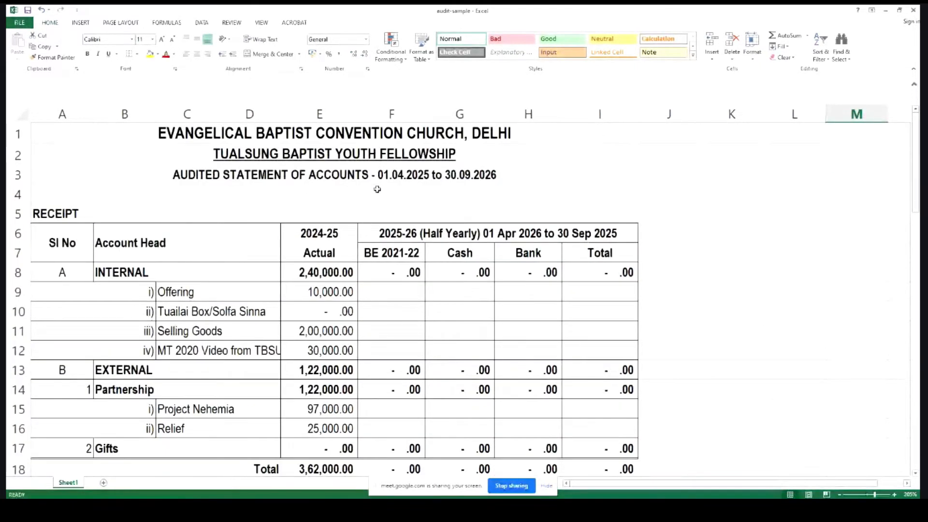
left_click(430, 181)
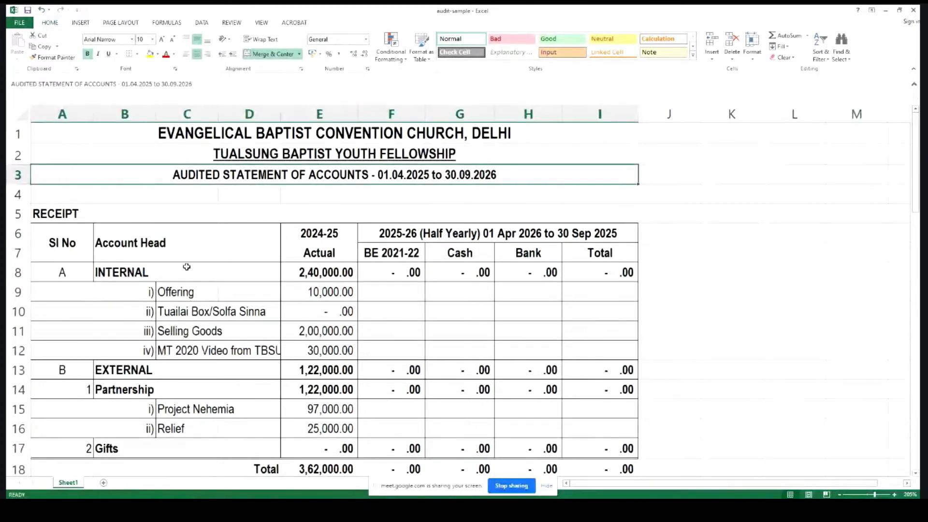
scroll(238, 280, "down", 2)
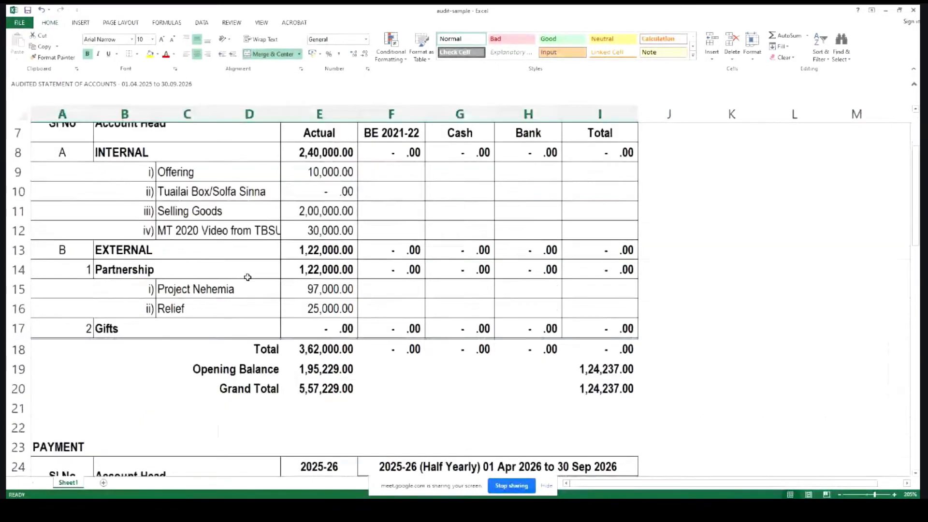
scroll(246, 276, "up", 1)
scroll(138, 254, "up", 1)
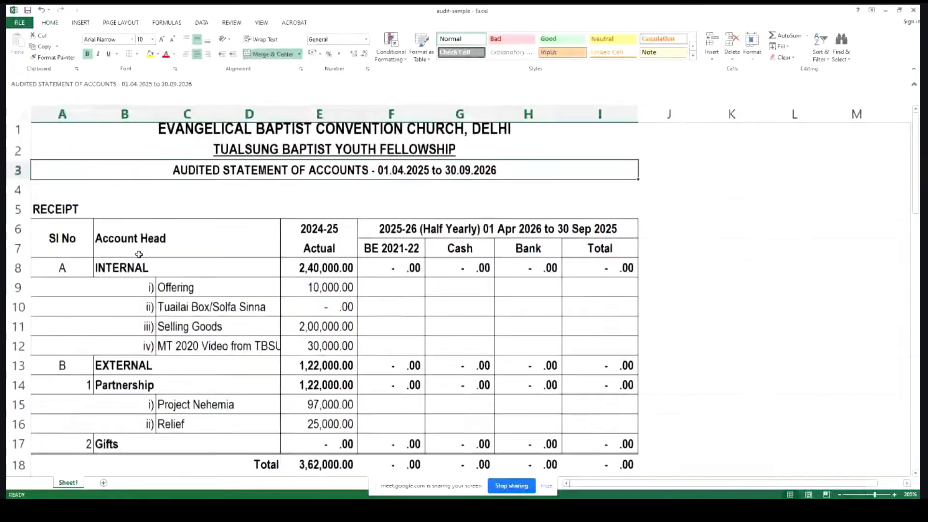
scroll(130, 232, "down", 1)
Examine the INTERNAL receipts formula in E8 and the Offering, Tuailai Box and Selling Goods amounts it refers to
left_click(127, 211)
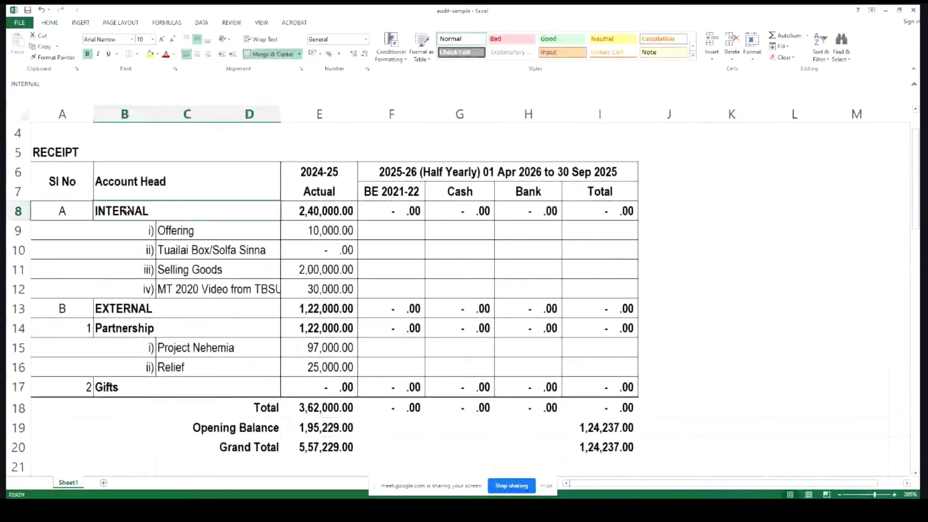
left_click(306, 211)
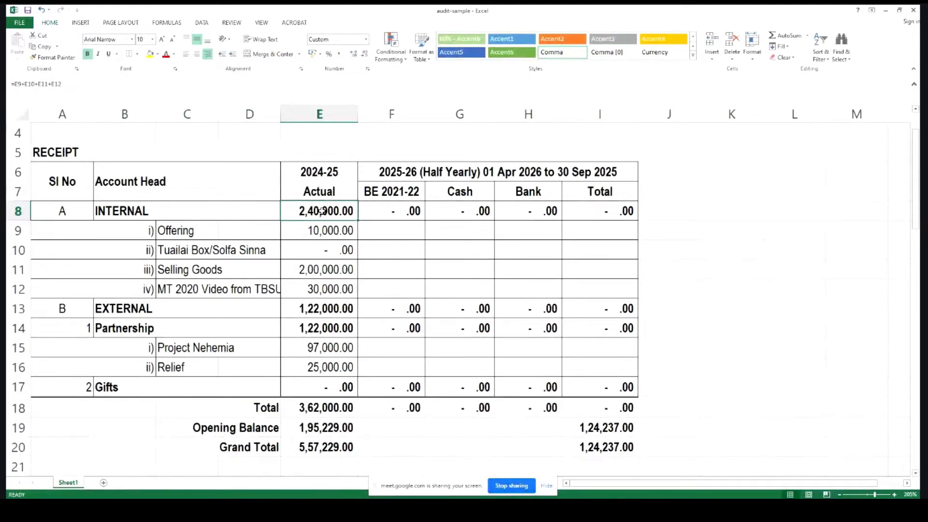
double_click(321, 211)
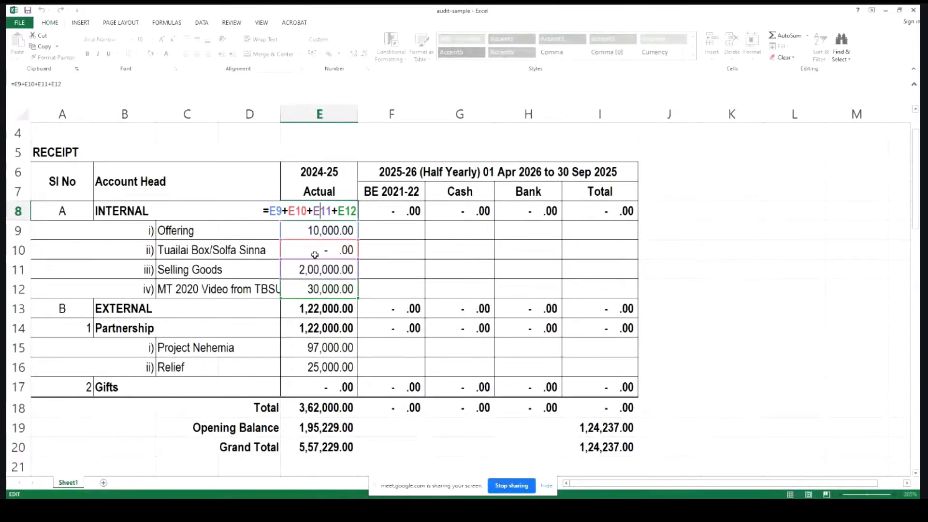
key("Return")
key("Tab")
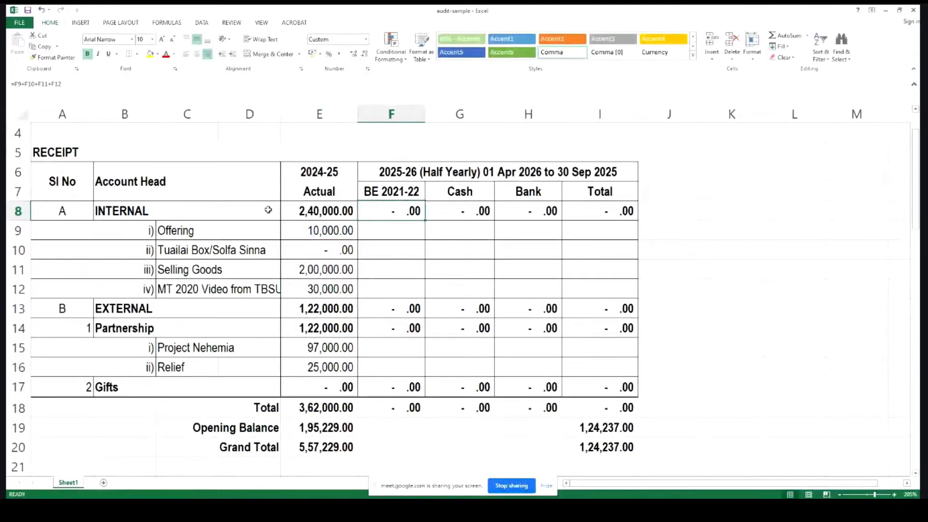
left_click(303, 212)
left_click(315, 233)
key("Down")
key("Down")
key("Down")
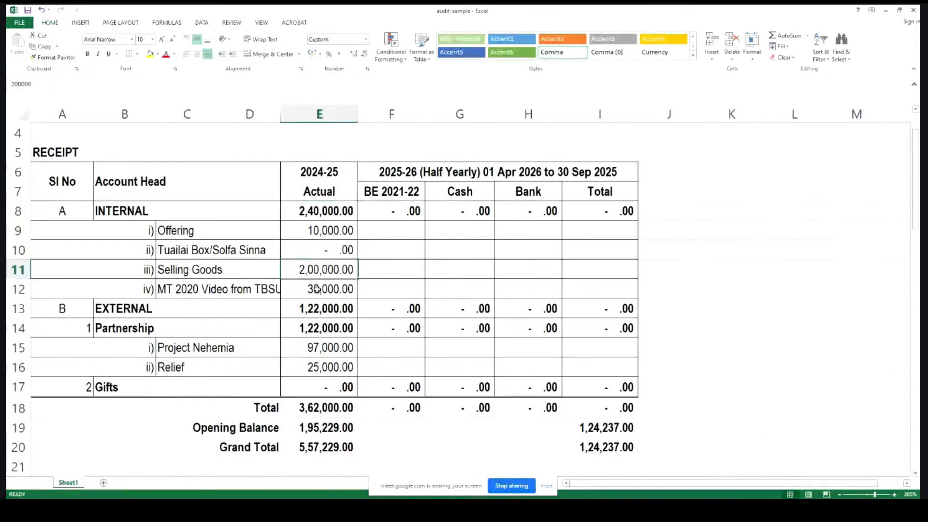
Fit column C's width to the full MT 2020 Video from TBSUC label in C12
left_click(313, 212)
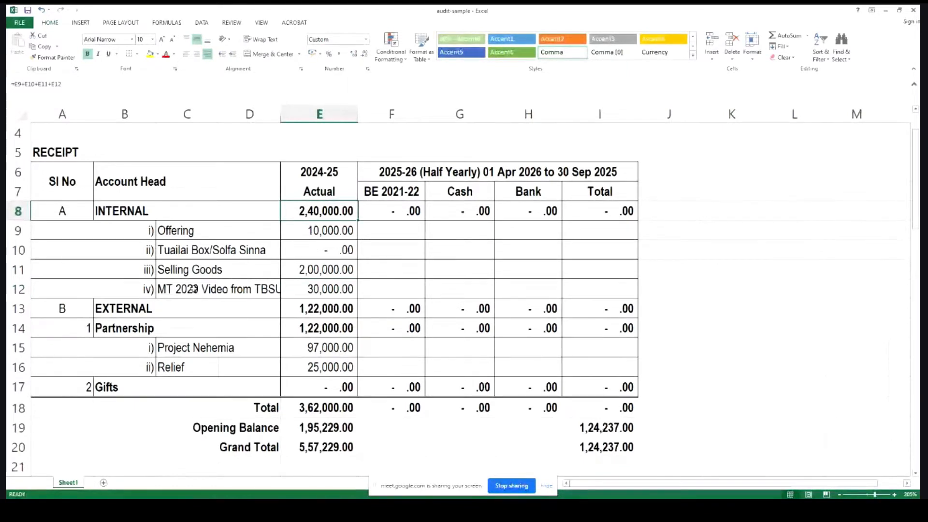
left_click(197, 291)
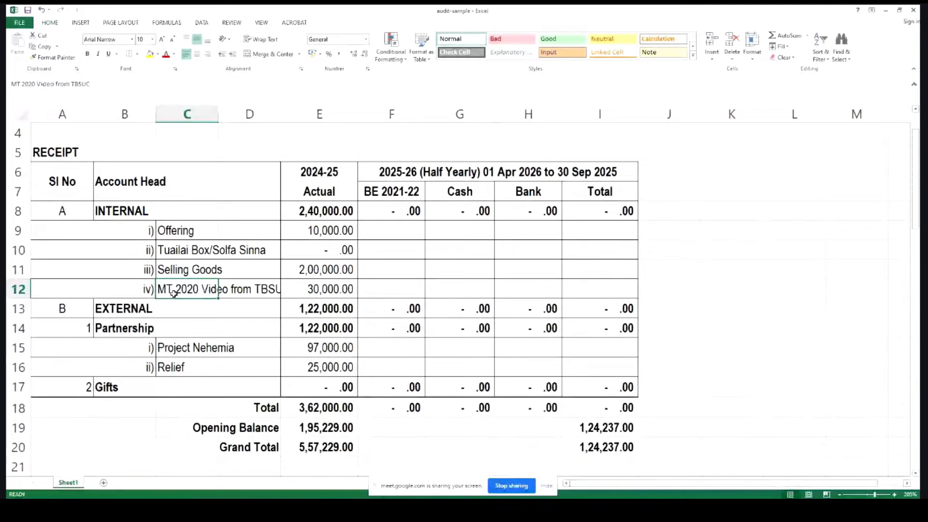
left_click(237, 292)
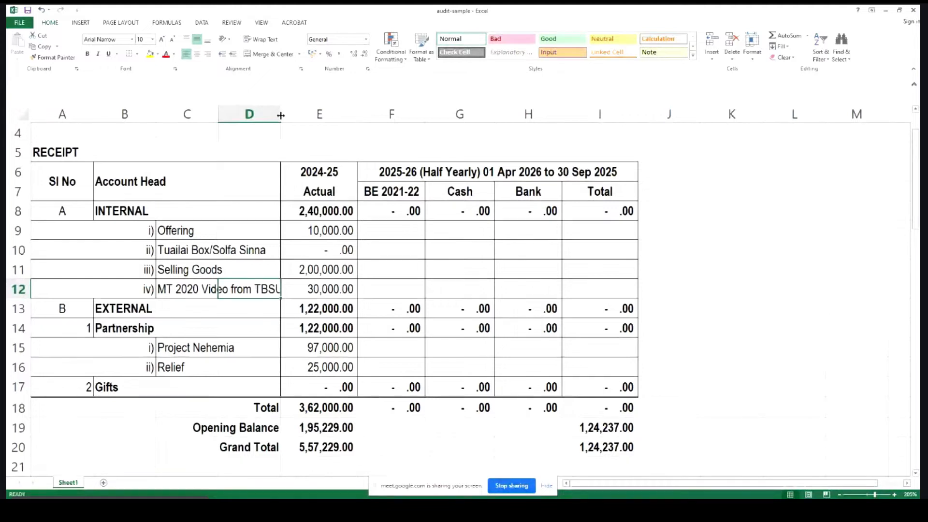
mouse_move(280, 115)
left_mouse_down()
mouse_move(301, 118)
mouse_move(271, 118)
mouse_move(280, 117)
left_mouse_up()
left_click(182, 293)
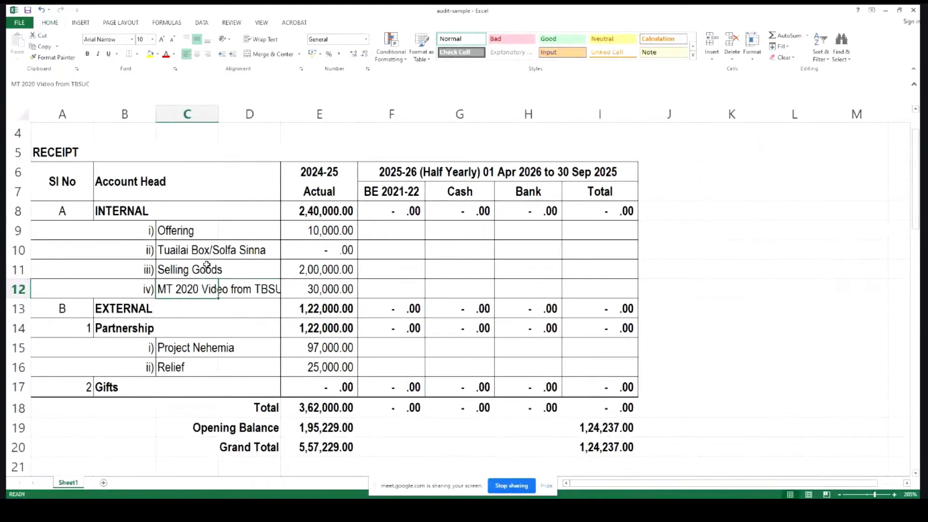
double_click(217, 116)
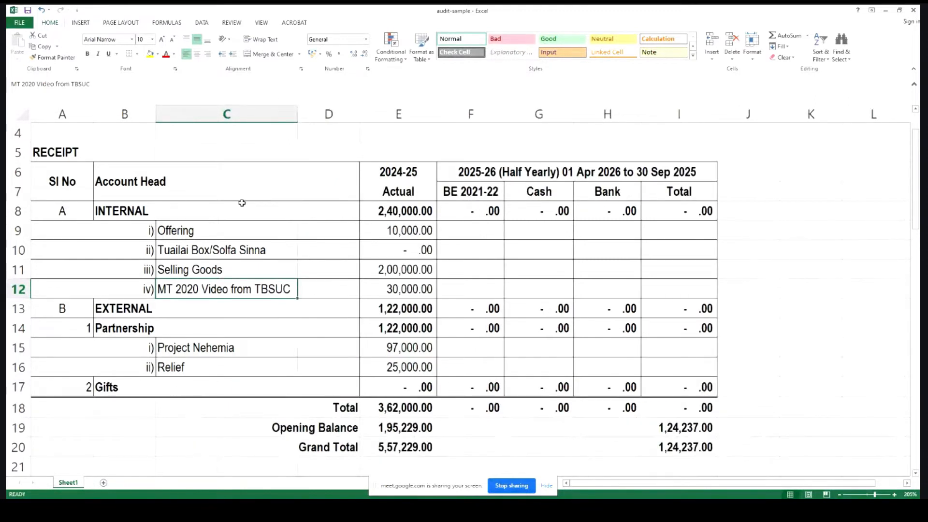
Examine what column D holds beside the account heads throughout the RECEIPT and PAYMENT sections
left_click(330, 288)
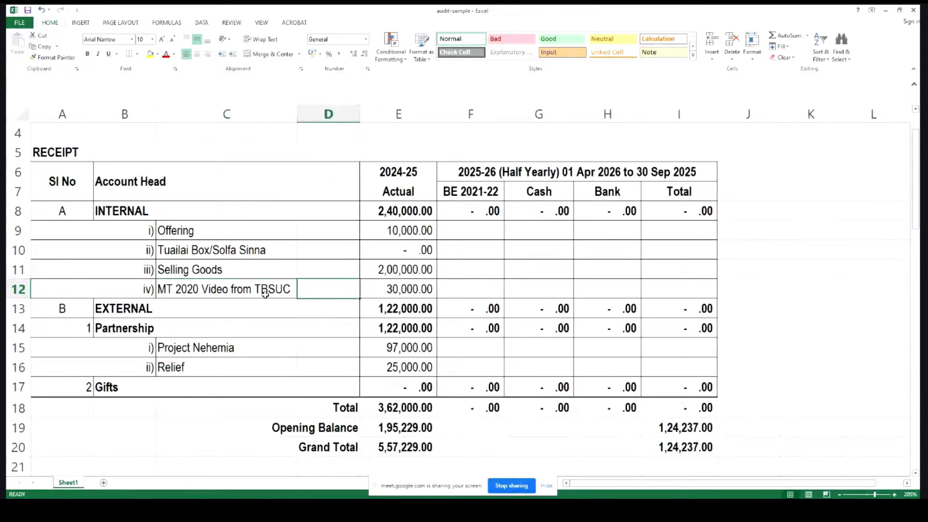
left_click(249, 291)
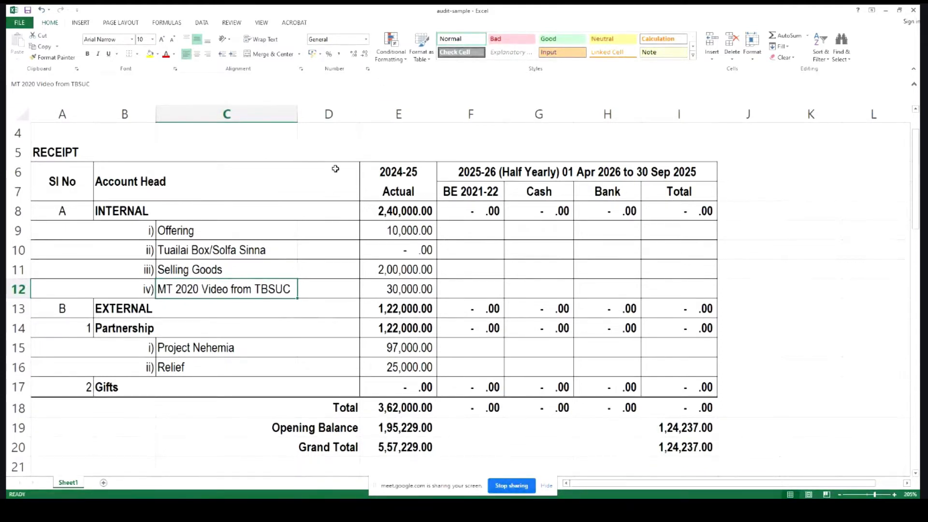
left_click(336, 116)
scroll(325, 266, "down", 4)
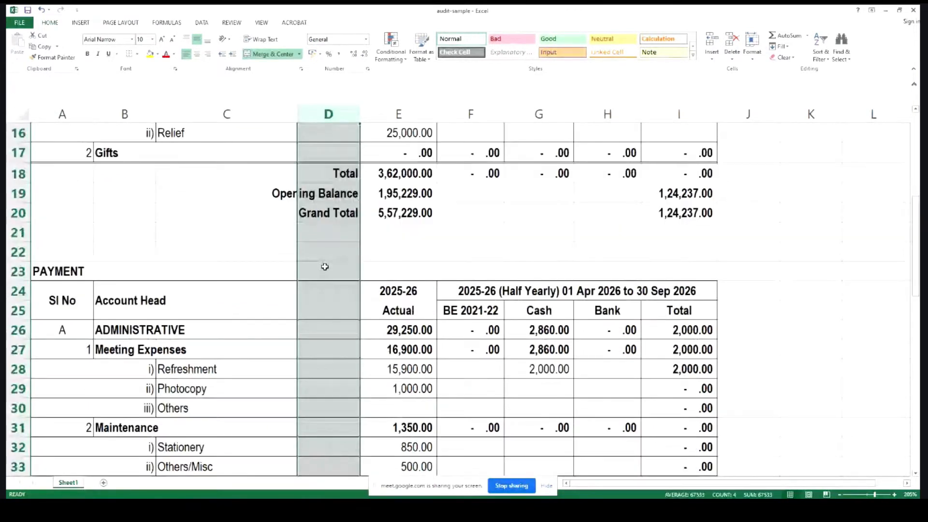
scroll(325, 267, "down", 4)
scroll(316, 323, "up", 2)
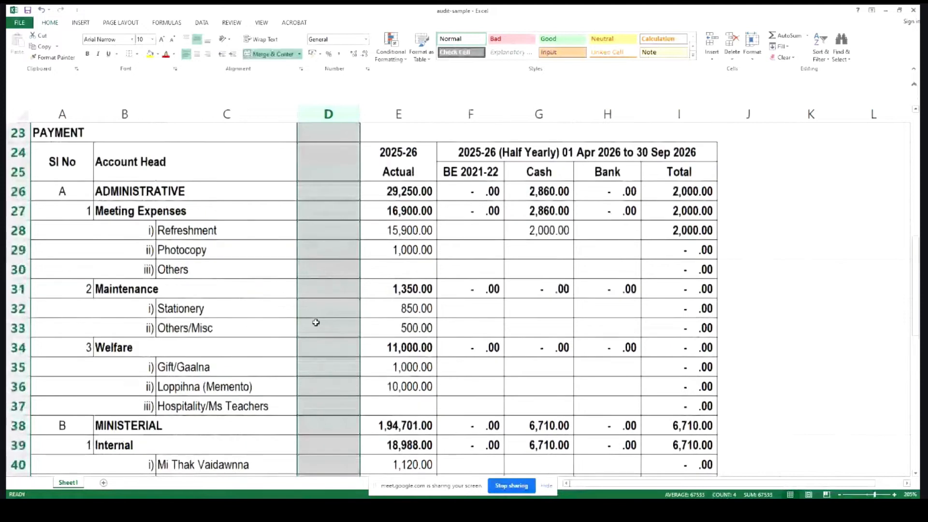
scroll(316, 322, "up", 3)
scroll(316, 323, "down", 1)
scroll(316, 322, "up", 1)
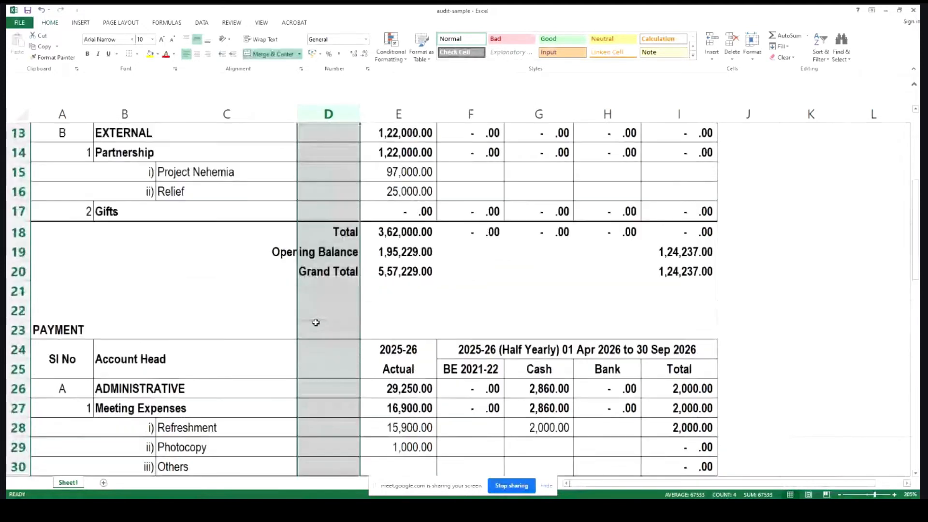
Narrow column C so the MT 2020 Video from TBSUC label in C12 runs over into column D
scroll(316, 322, "up", 3)
left_click(245, 289)
left_click_drag(297, 114, 245, 116)
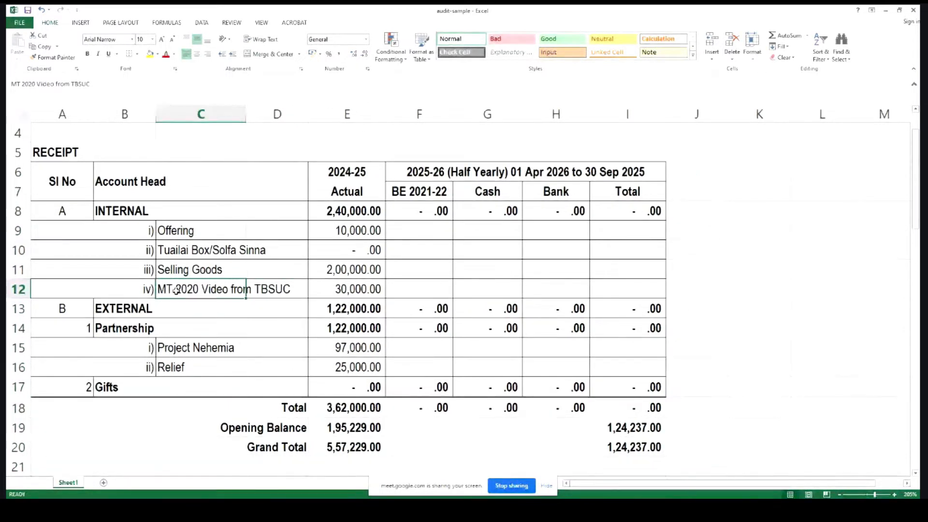
Examine column D down to the Closing Balance row and the SUM OMNA table, including where account labels cross into it
left_click(274, 289)
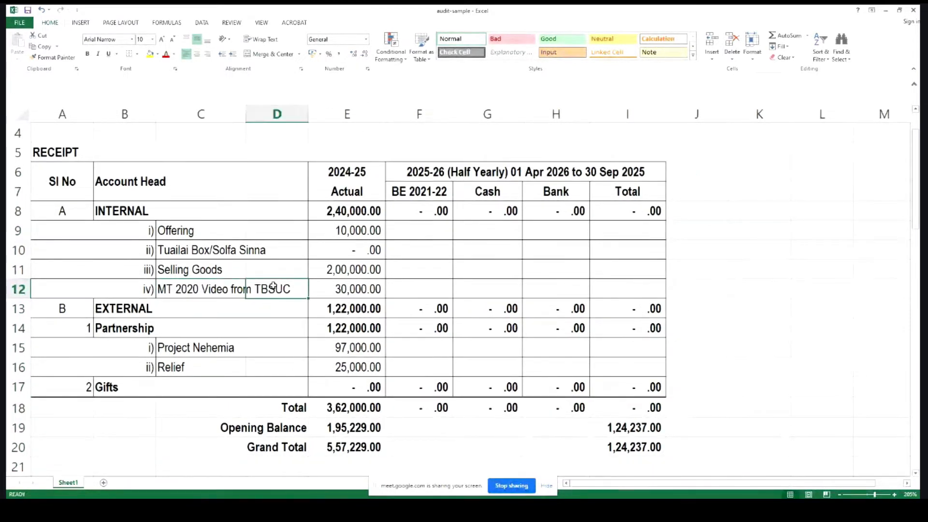
left_click(284, 116)
scroll(299, 328, "down", 8)
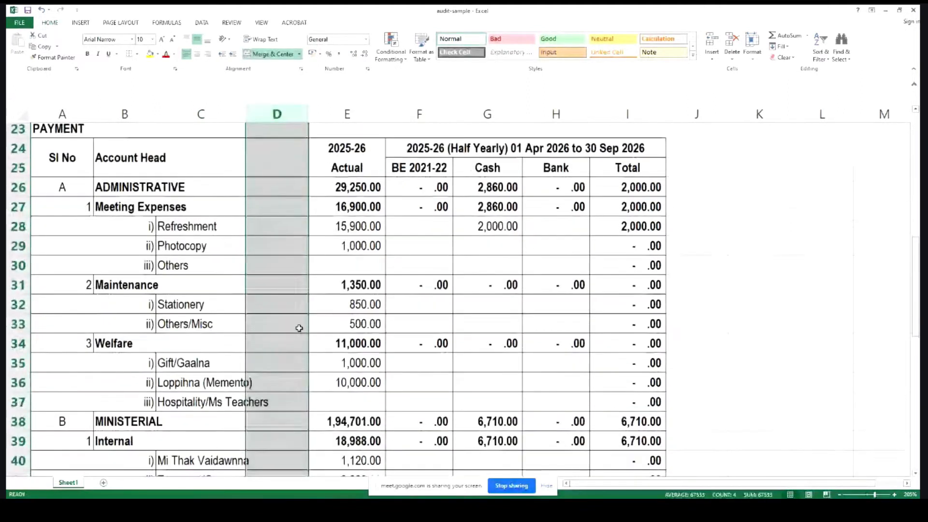
scroll(299, 328, "up", 2)
scroll(299, 328, "down", 8)
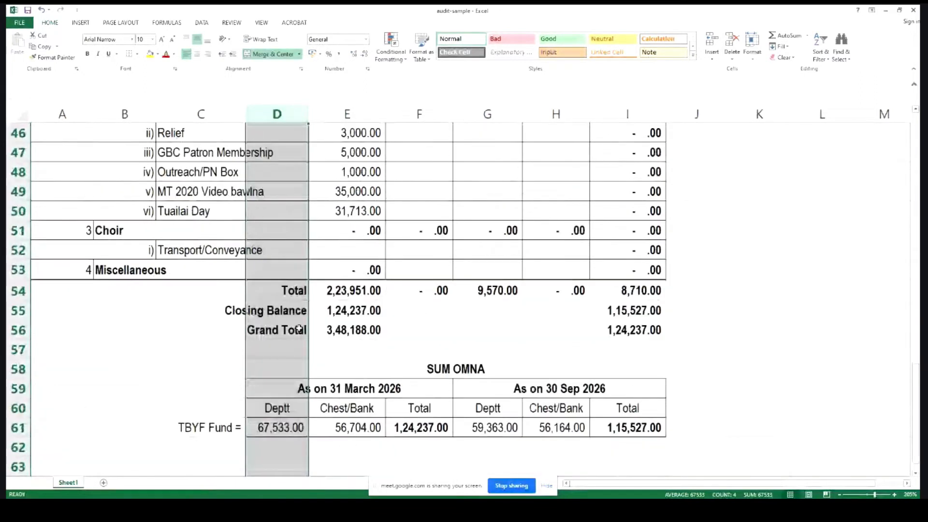
left_click(221, 316)
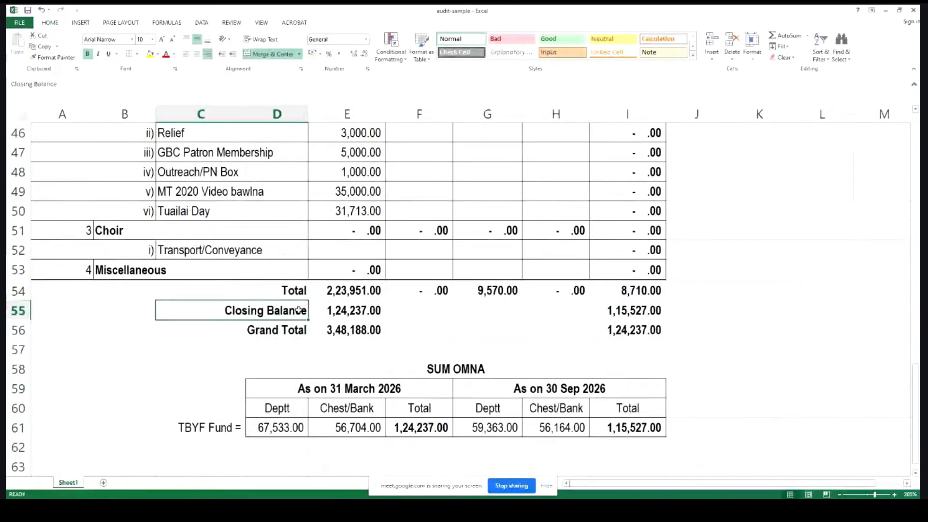
scroll(292, 281, "up", 2)
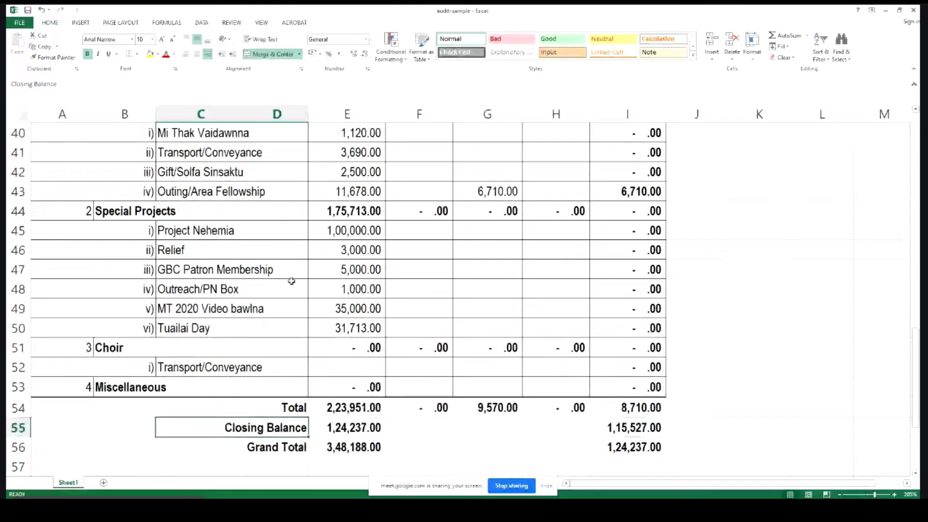
scroll(291, 281, "up", 8)
scroll(254, 381, "up", 2)
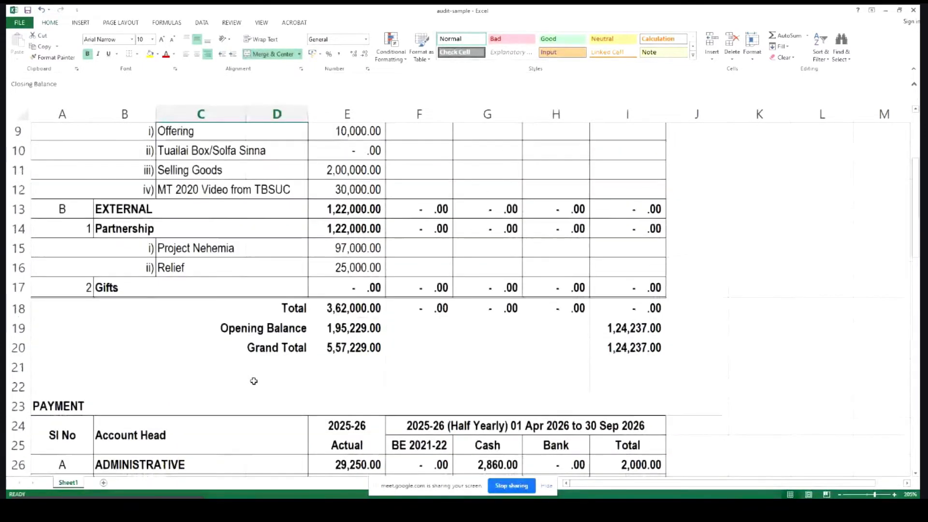
scroll(254, 380, "up", 3)
left_click(247, 332)
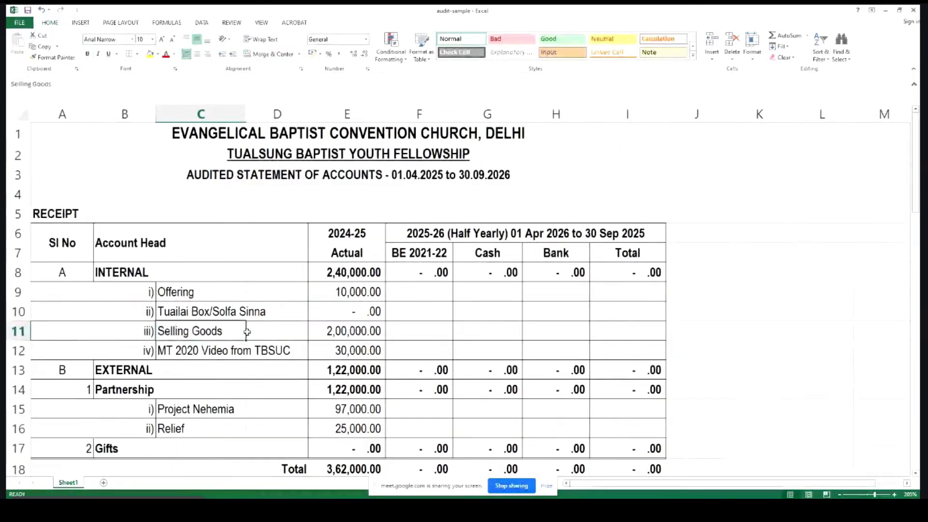
left_click(250, 312)
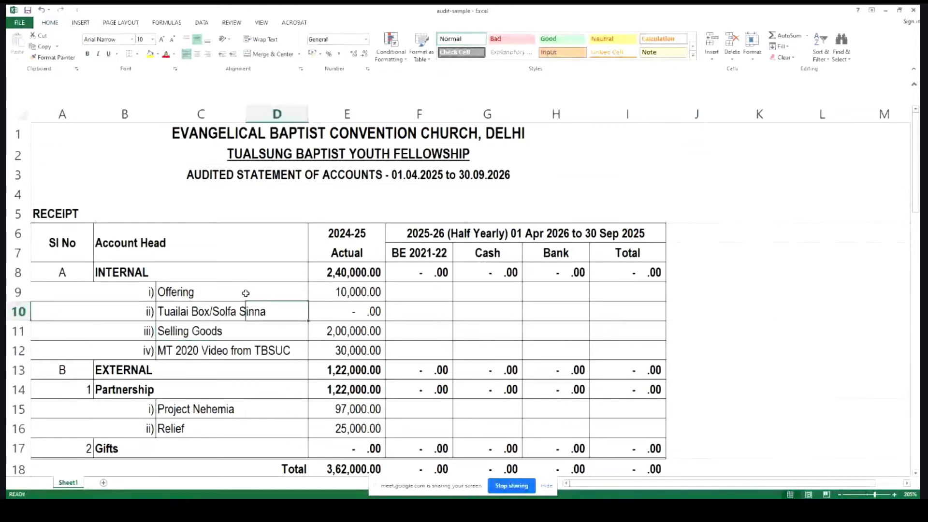
Enter the sample text "Nang bang hih dek na hia oi" in C4 below the statement heading
left_click(176, 194)
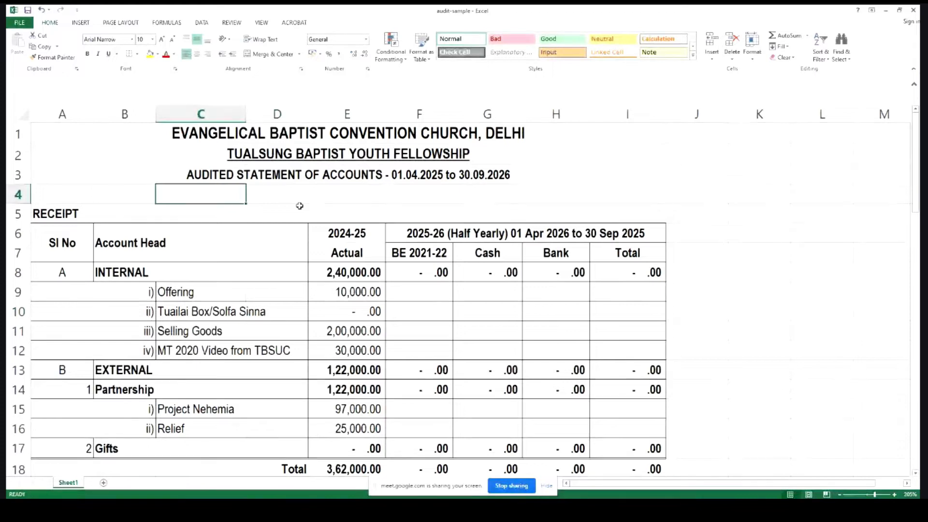
type("Nang bang hih dek na h")
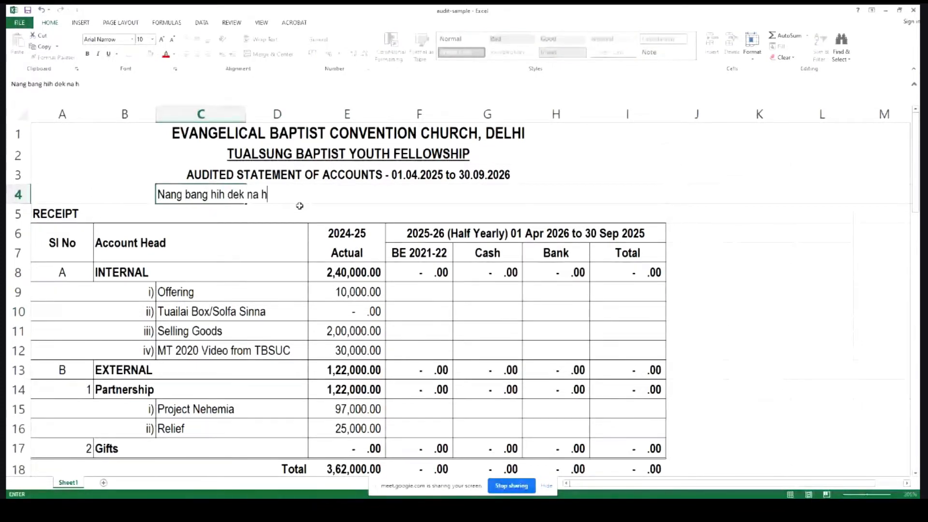
type("ia oi")
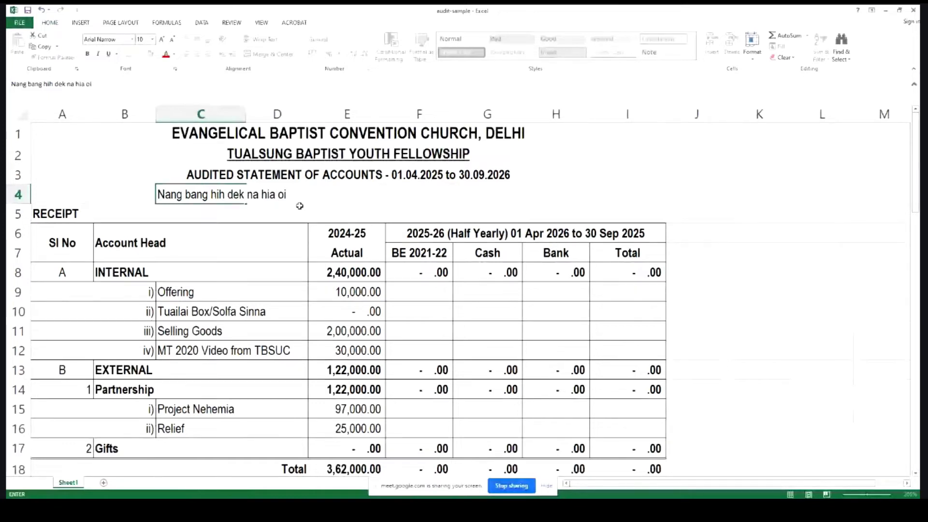
key("Tab")
key("Left")
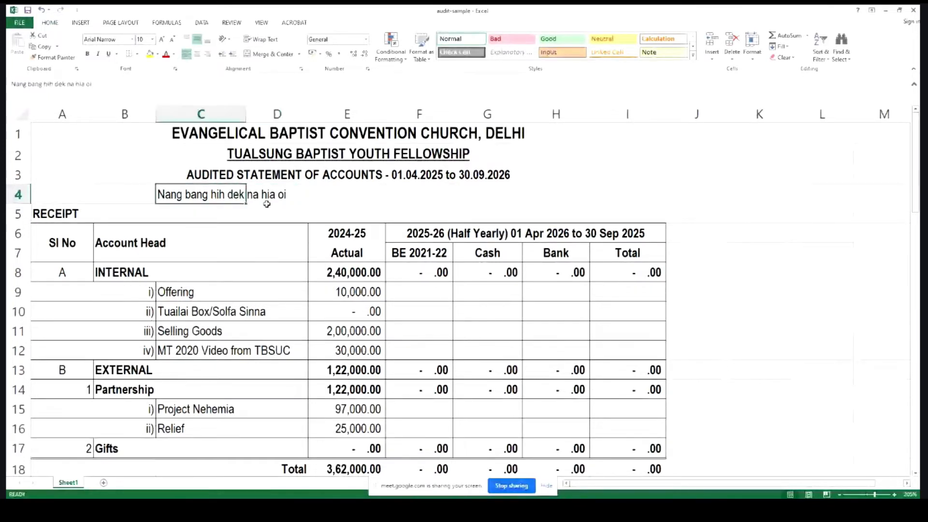
Enter "Huai ah hoh" in D4, beside the longer sample text in C4
left_click(280, 195)
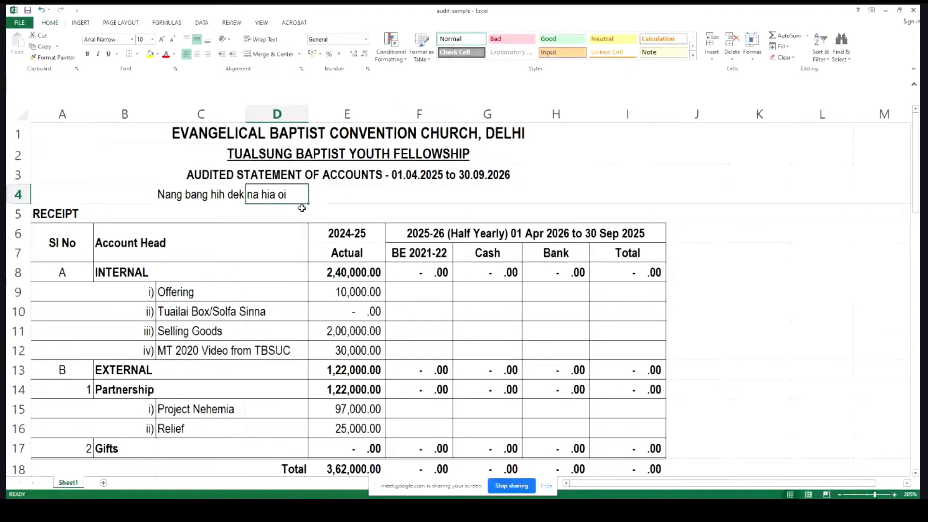
type("Huai ah ")
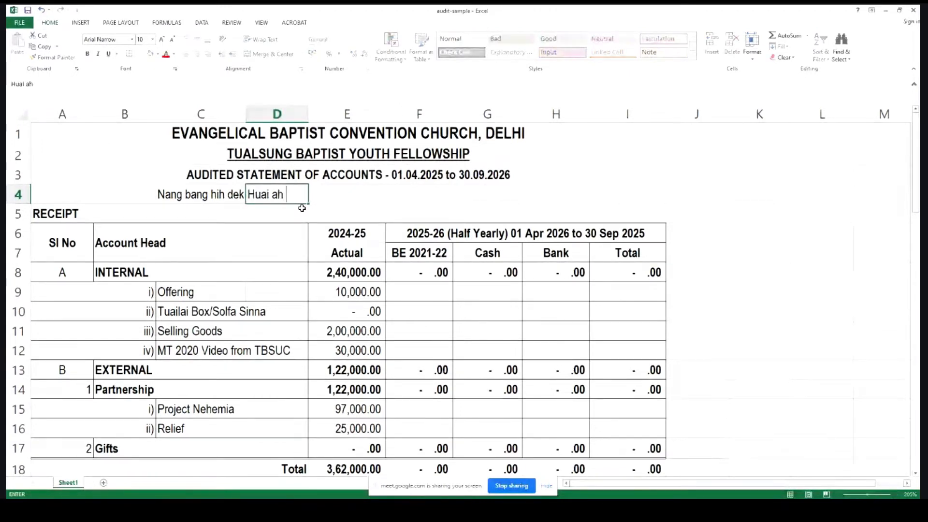
type("hoh")
key("Tab")
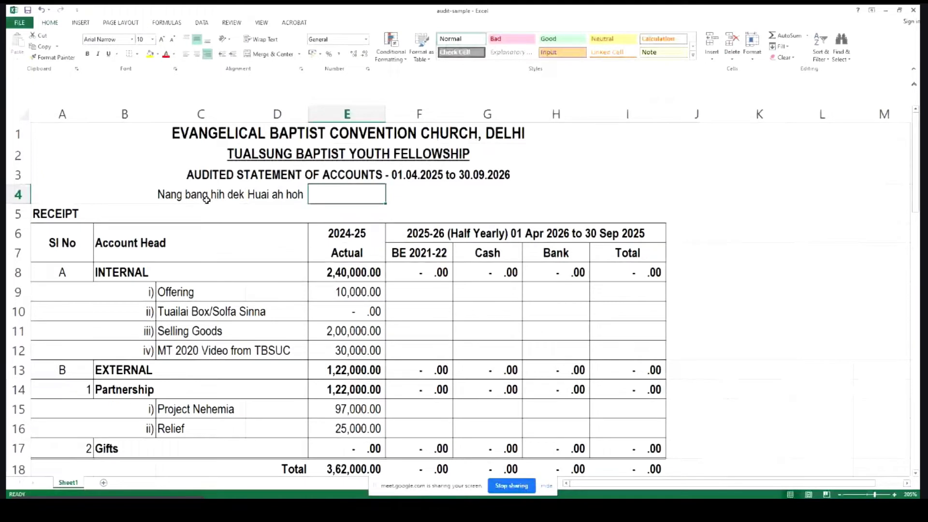
Turn on text wrapping for the two sample text cells, D4 and C4
left_click(206, 200)
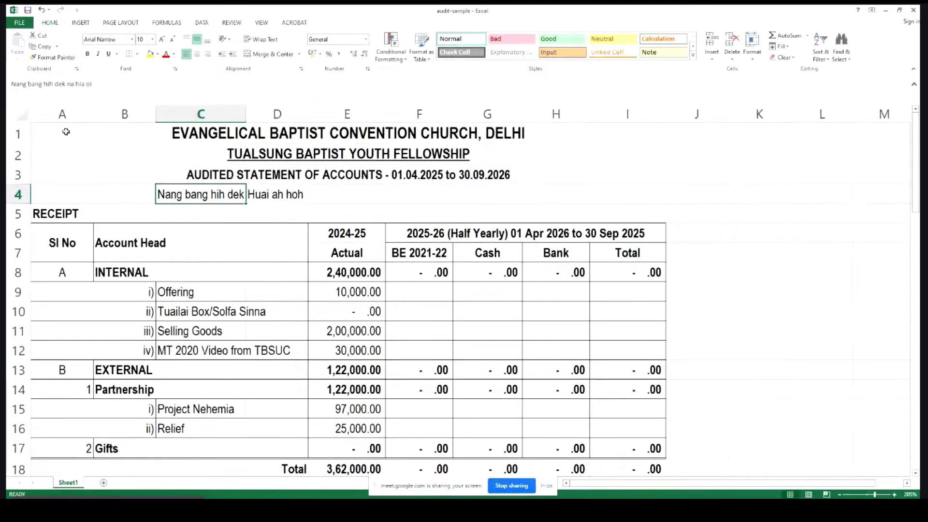
mouse_move(735, 123)
left_mouse_down()
mouse_move(754, 195)
mouse_move(253, 221)
left_mouse_up()
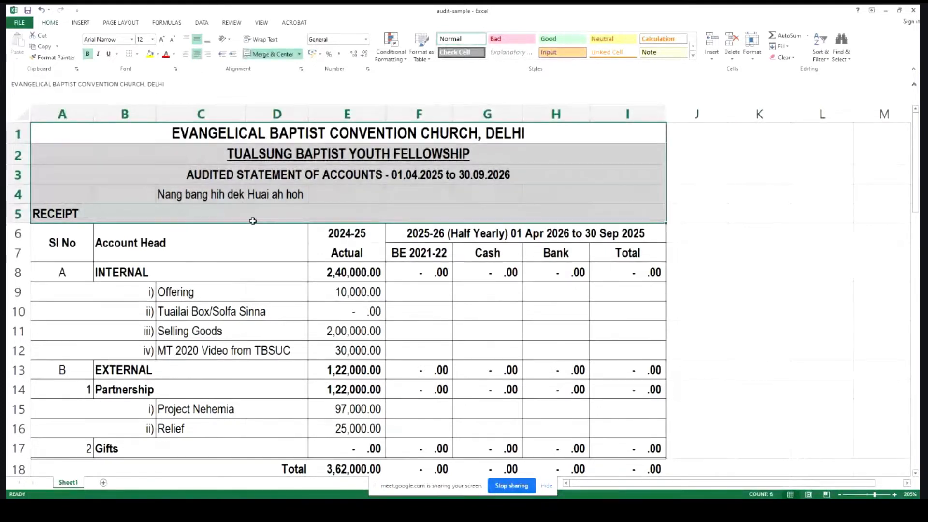
left_click(257, 200)
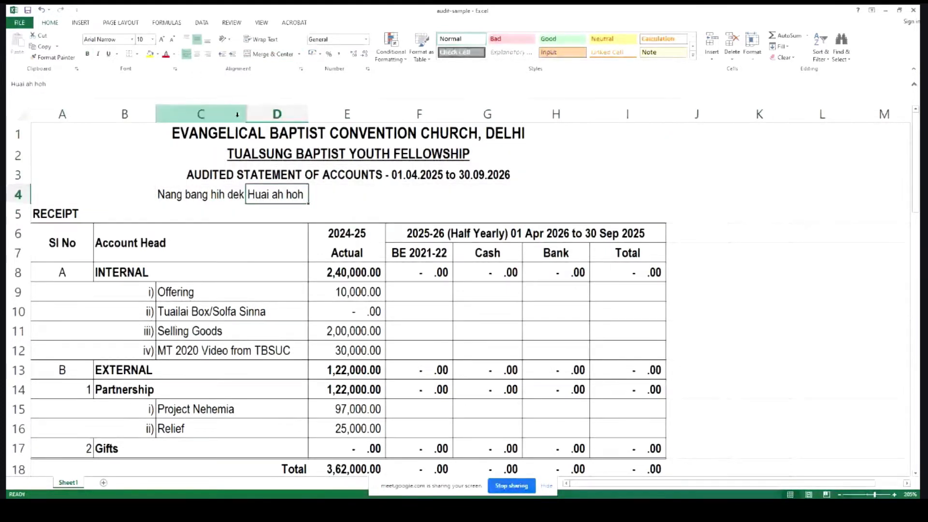
left_click_drag(246, 115, 244, 116)
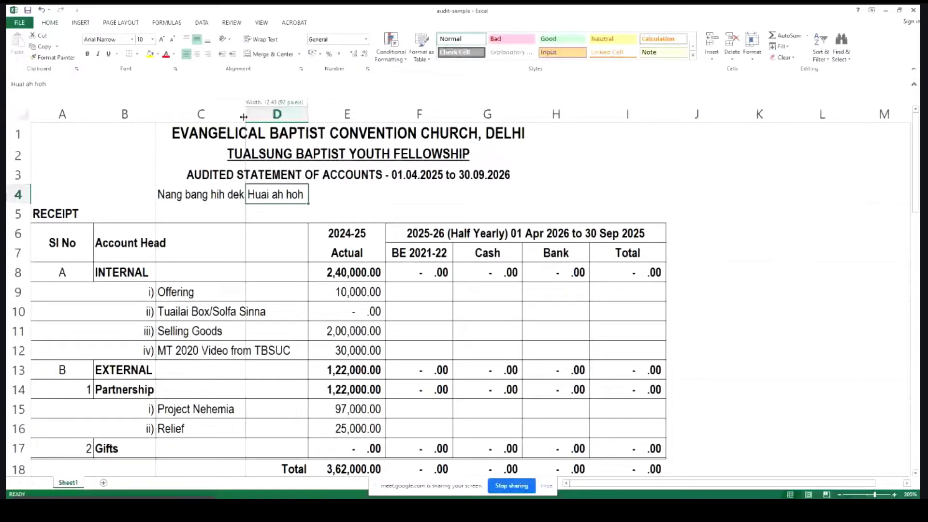
left_click(255, 43)
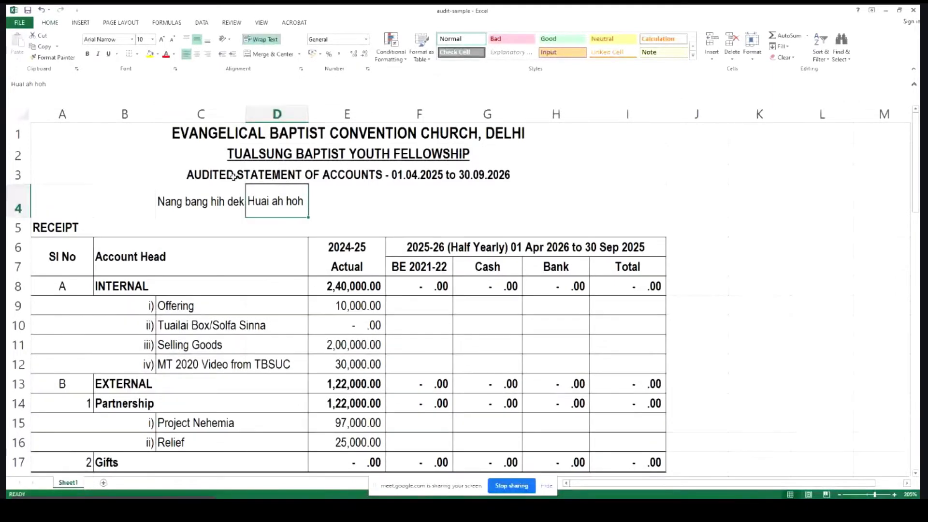
left_click(213, 198)
left_click(261, 39)
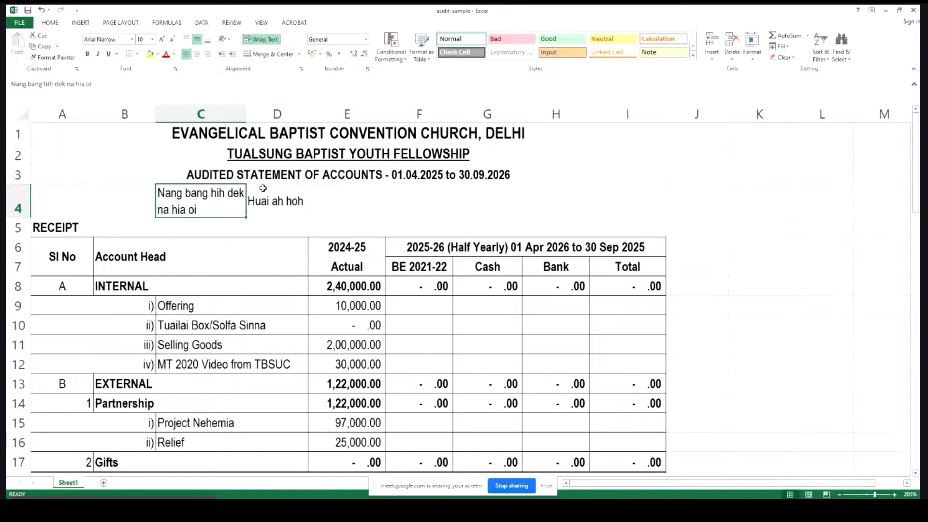
Try a manual line break before "dek" in the C4 sample text twice, undoing it each time
left_click(253, 220)
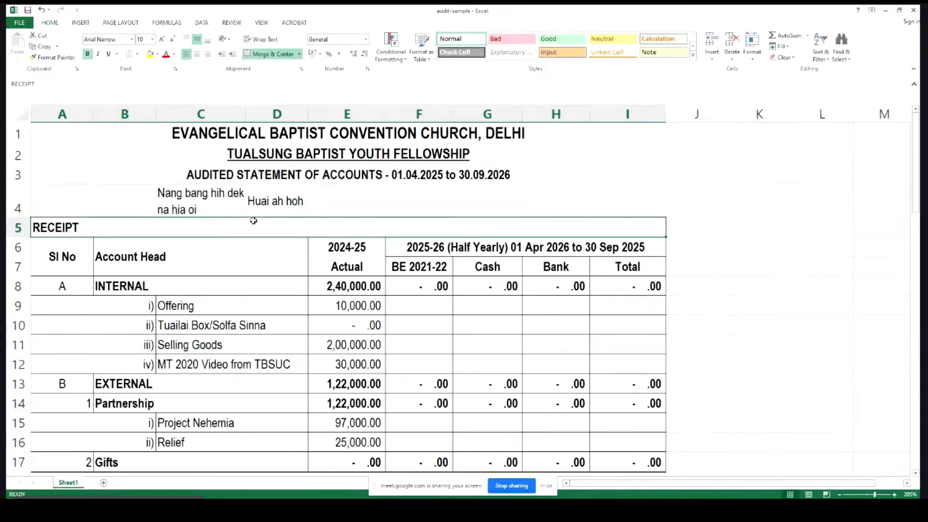
left_click(232, 193)
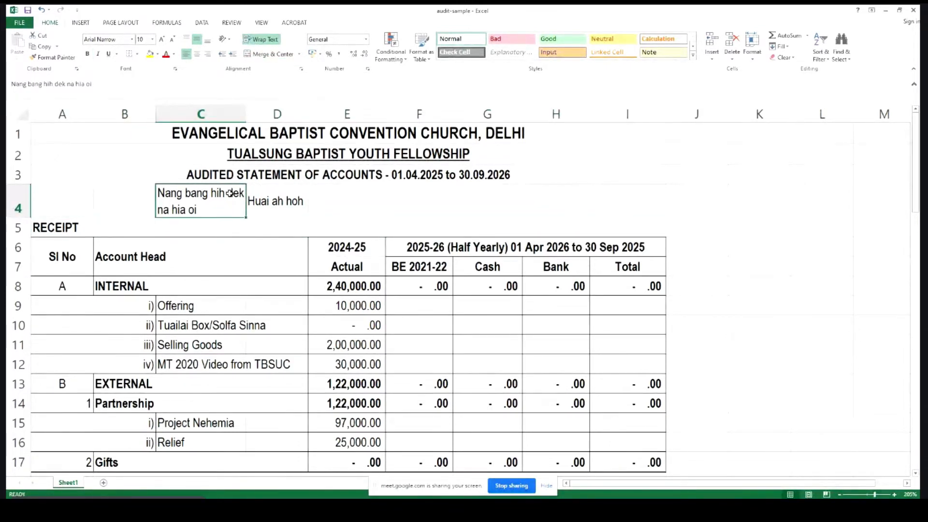
double_click(230, 192)
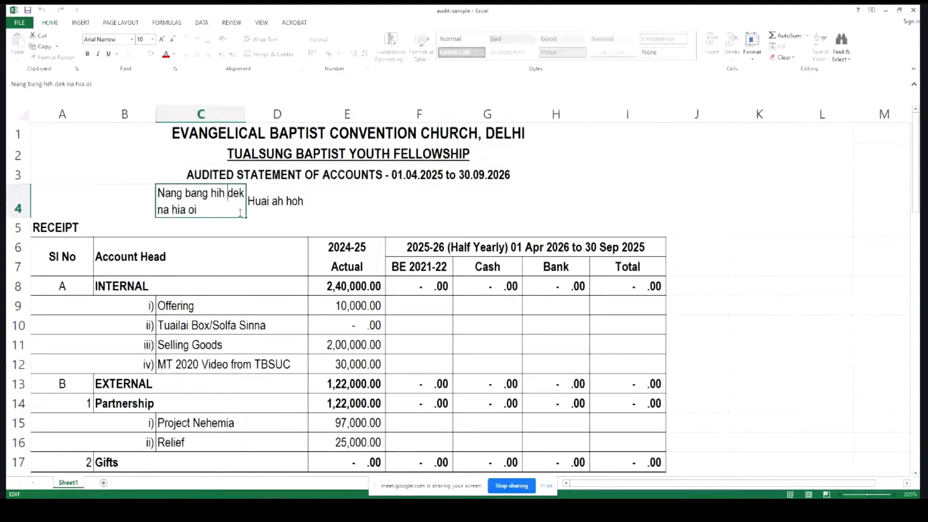
key("Return")
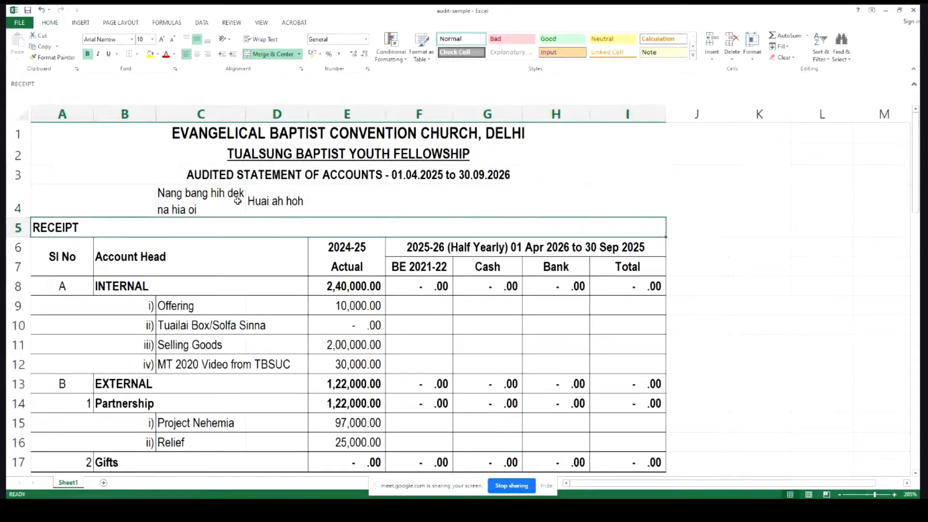
left_click(231, 196)
double_click(229, 192)
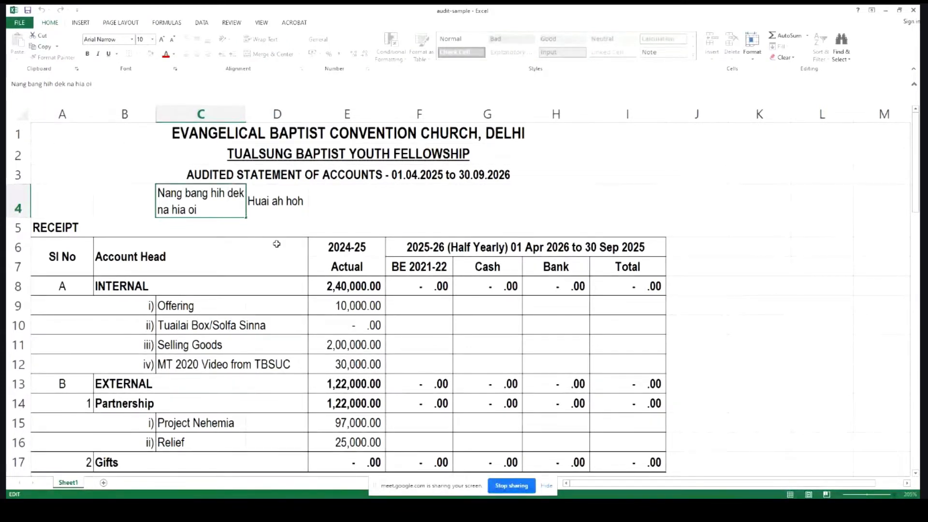
key("alt+Return")
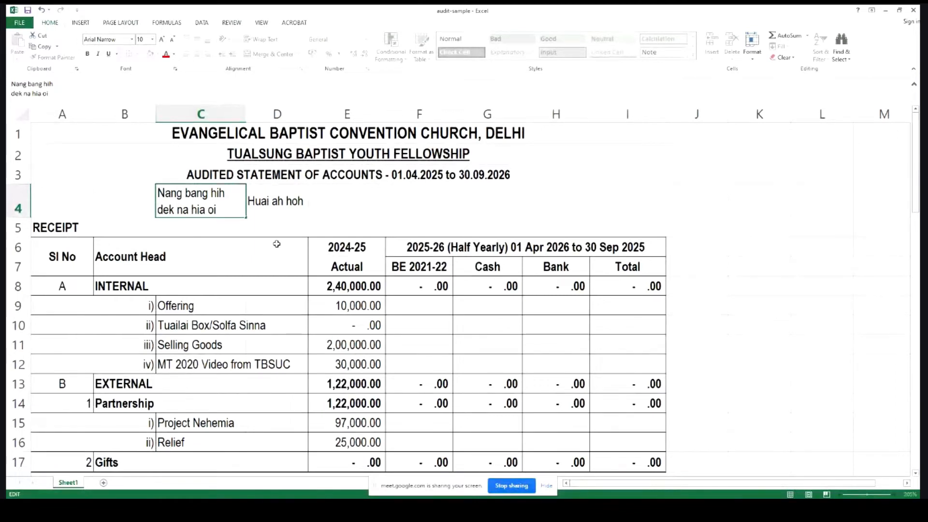
key("ctrl+z")
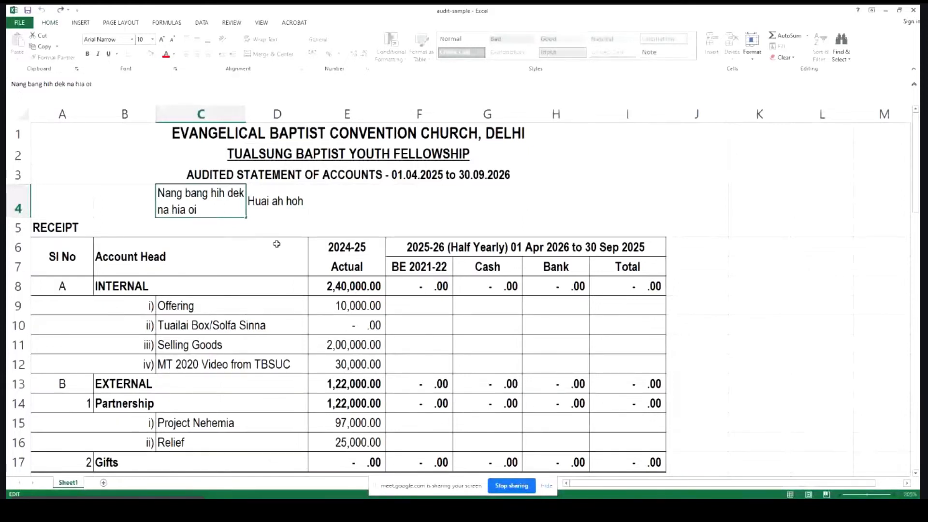
key("alt+Return")
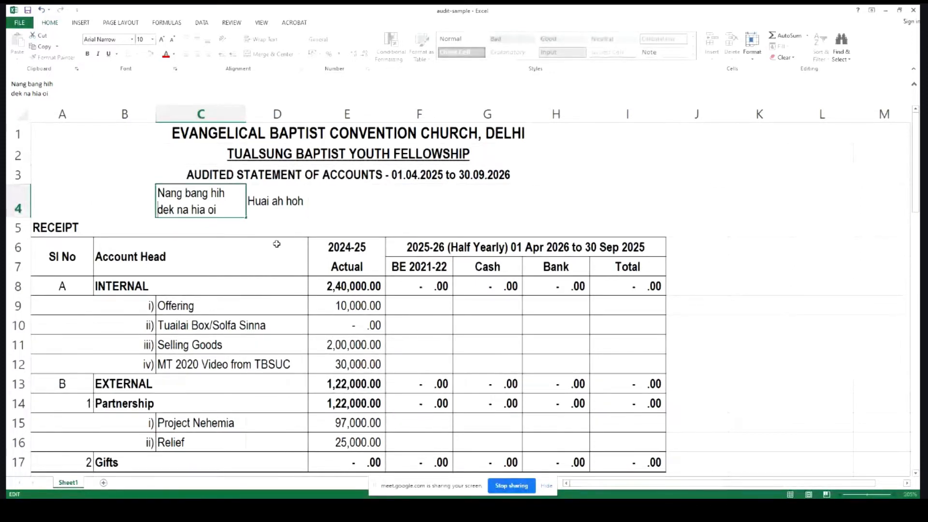
key("ctrl+z")
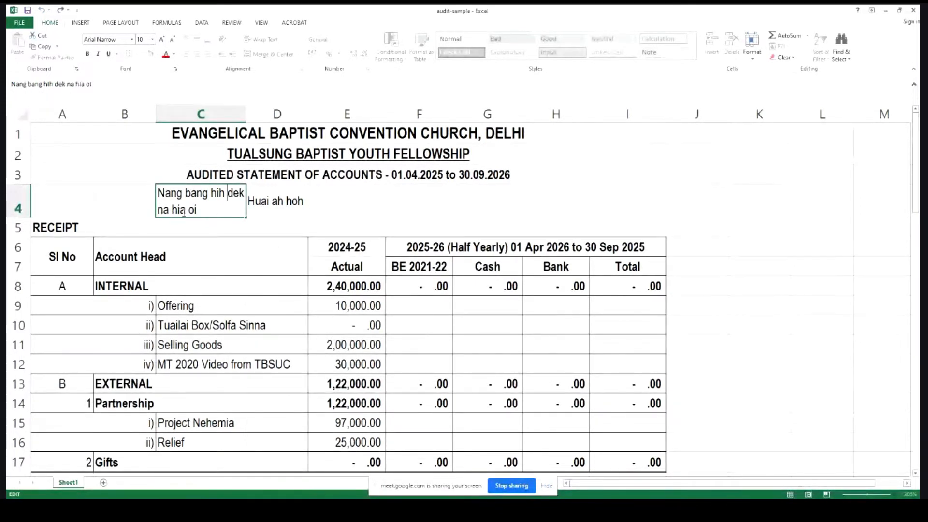
left_click(232, 206)
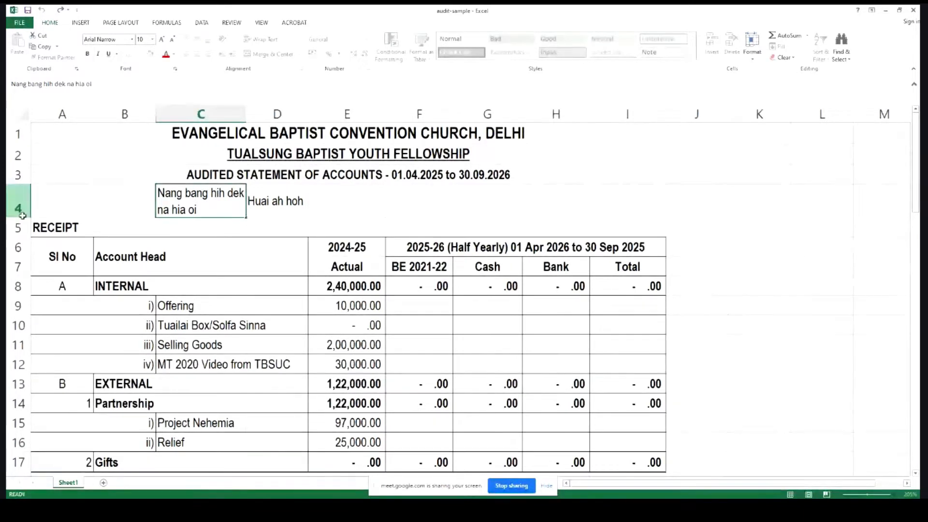
Try a slightly taller height for row 4 and undo the resize
left_click(18, 207)
left_click(52, 215)
left_click_drag(28, 217, 28, 225)
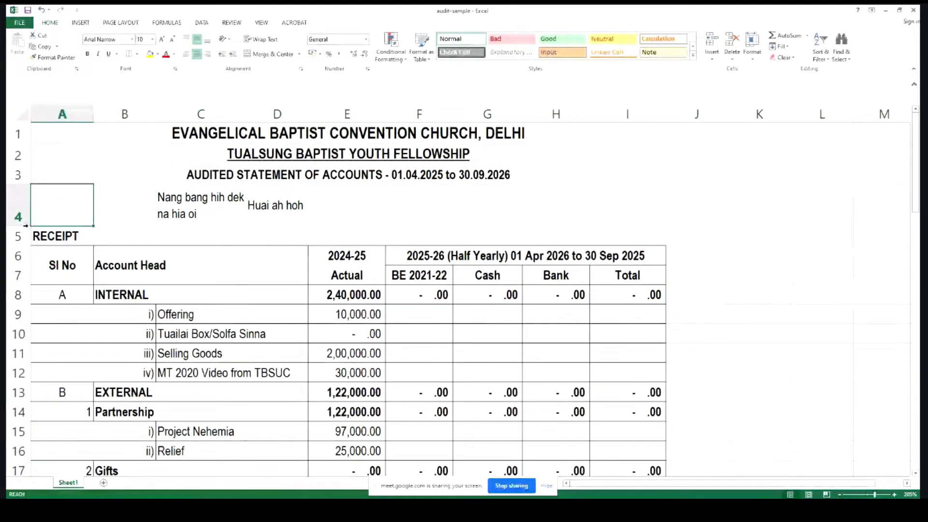
key("ctrl+z")
key("ctrl+z")
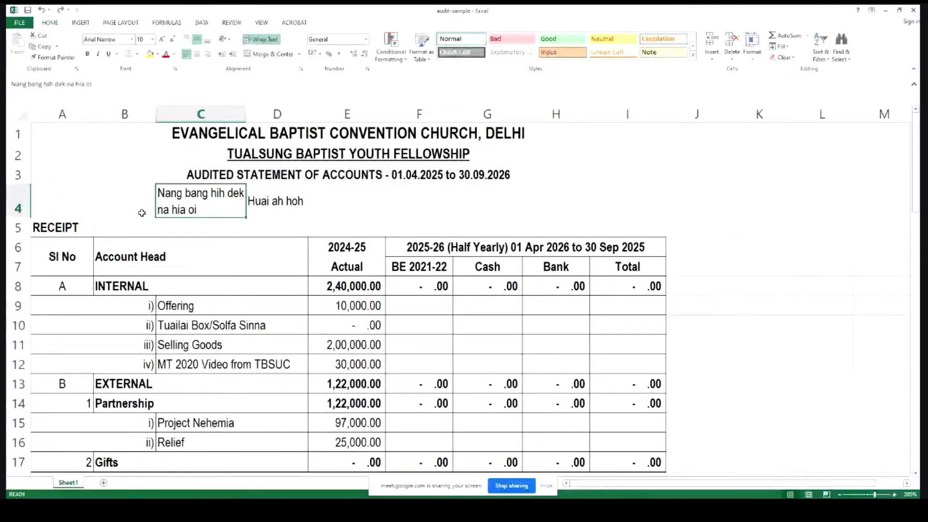
Clear the sample texts from C4 and D4 below the statement heading
key("Delete")
left_click(261, 194)
key("Delete")
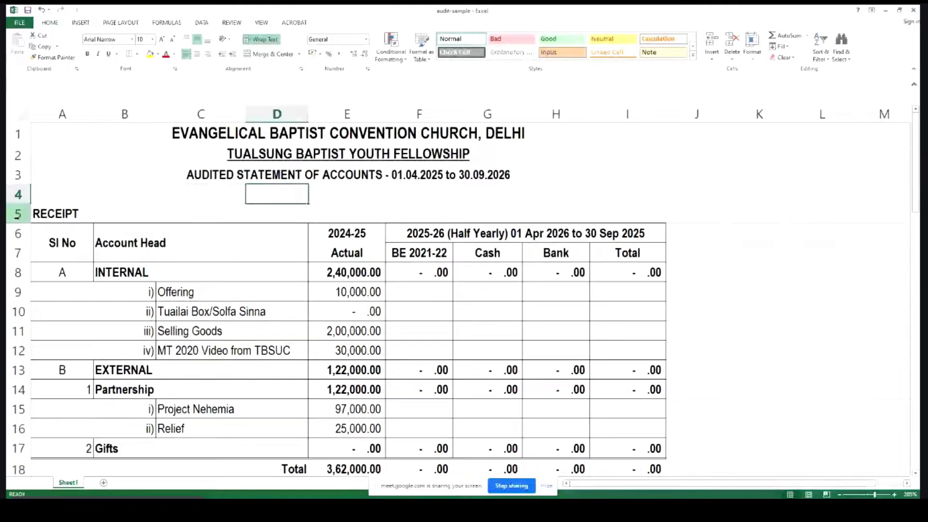
Clear the 2024-25 Actual amounts in E9:E16 of the Receipt table and restore them
scroll(263, 323, "down", 2)
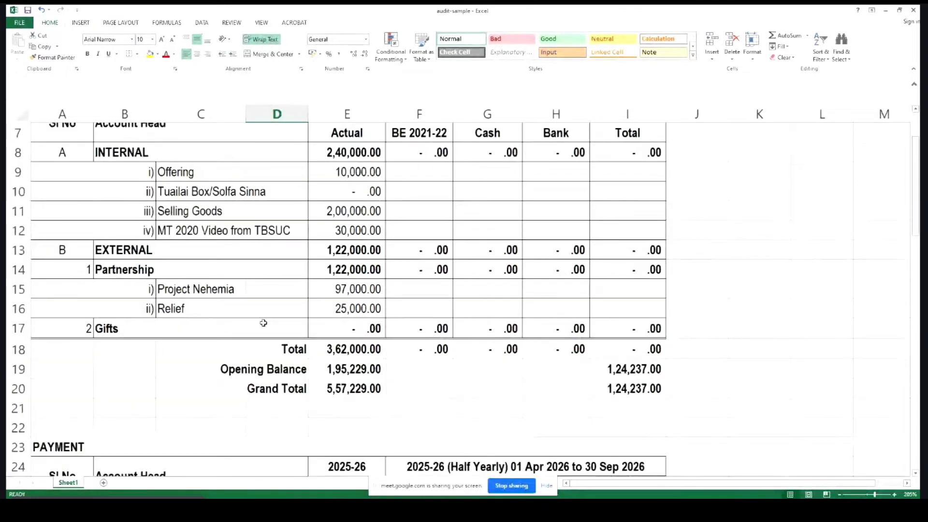
scroll(263, 323, "down", 1)
scroll(264, 323, "up", 3)
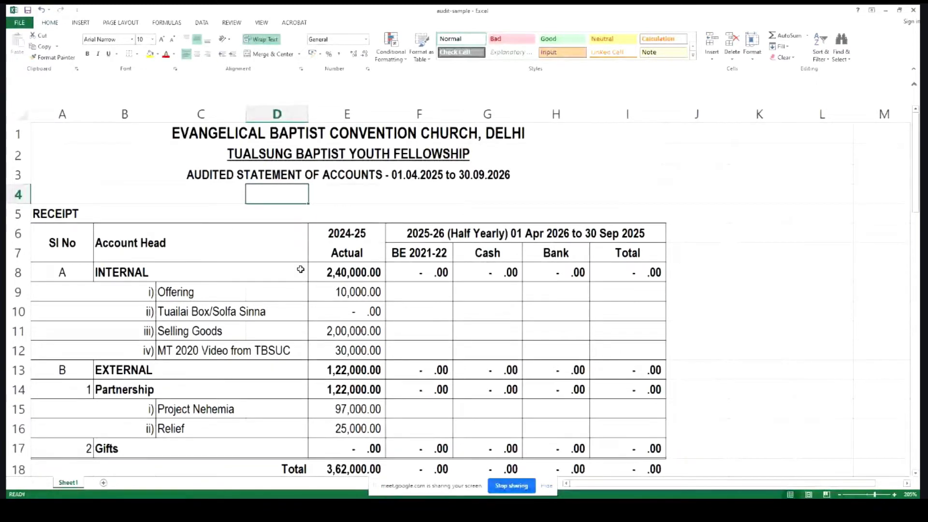
left_click(362, 276)
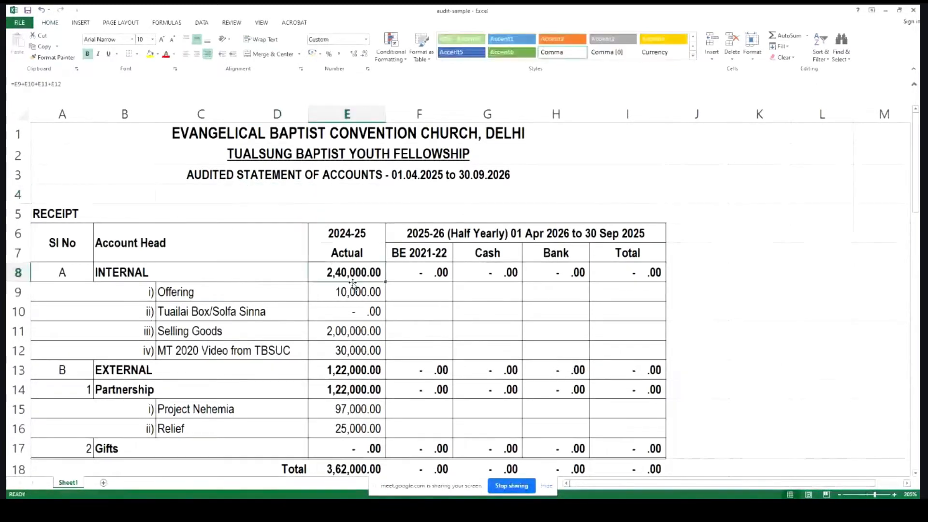
left_click(346, 292)
left_click_drag(348, 293, 349, 429)
key("ctrl+c")
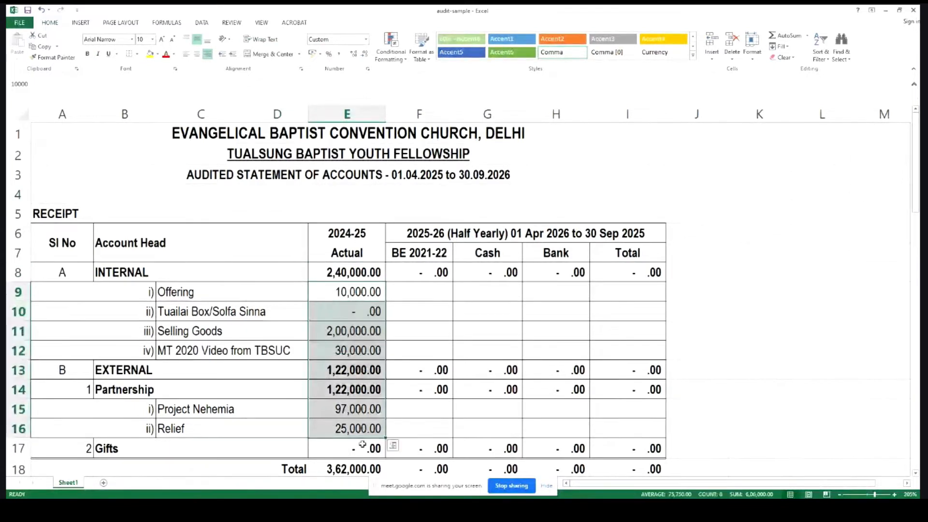
key("Delete")
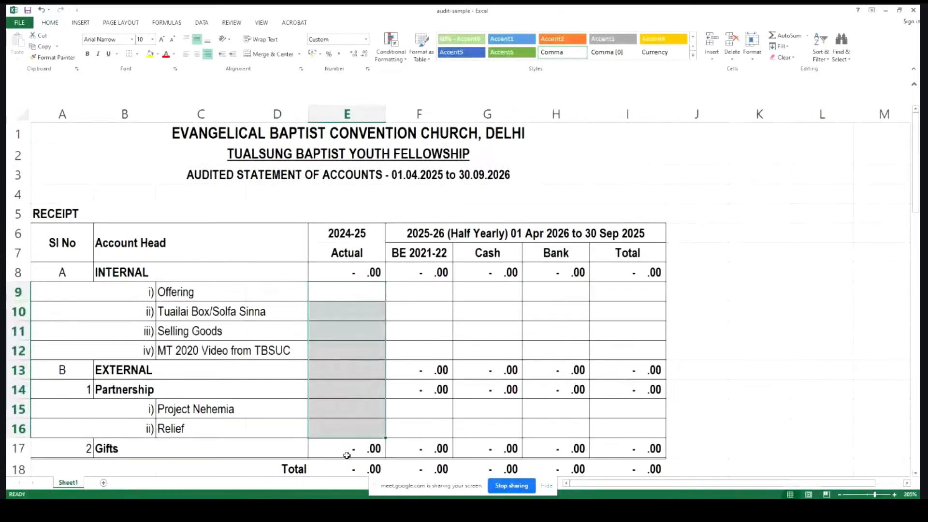
left_click(337, 290)
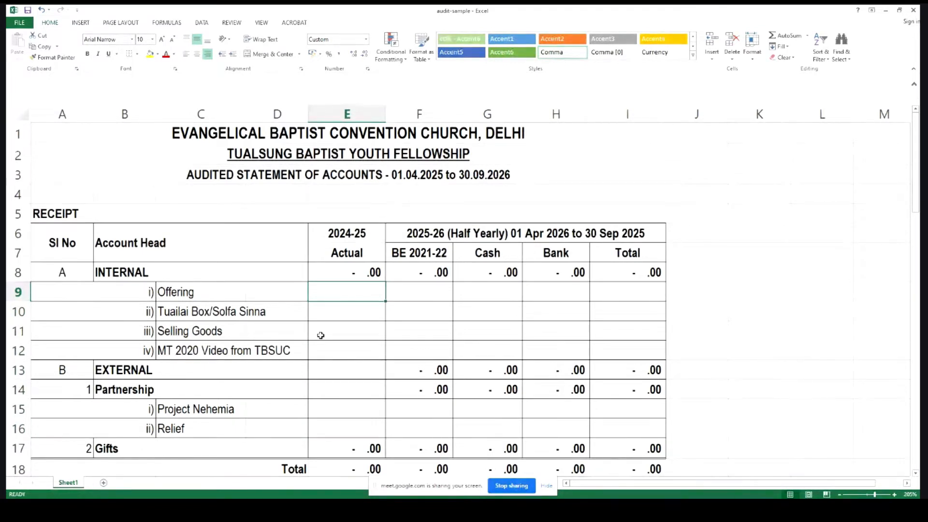
key("ctrl+v")
left_click(343, 337)
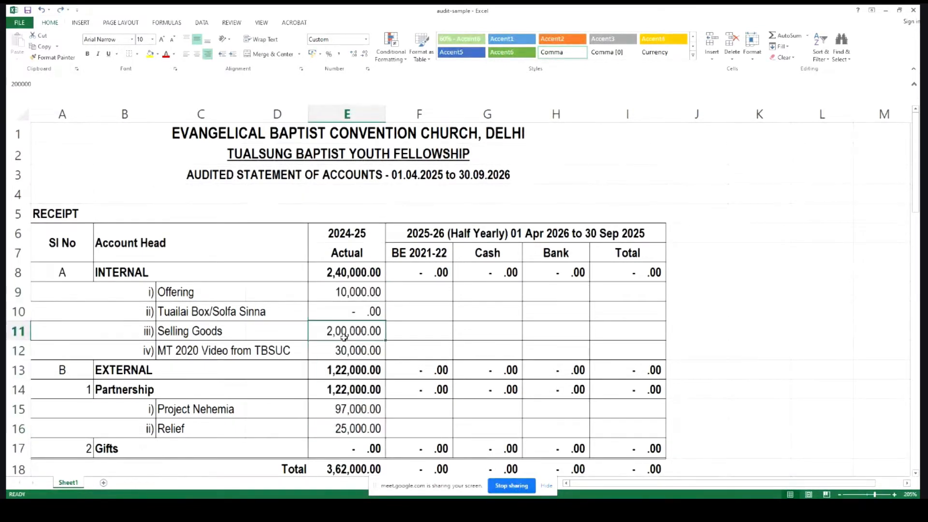
Examine the summing formulas behind the Internal, External and Partnership amounts in E8, E13 and E14
scroll(418, 370, "down", 4)
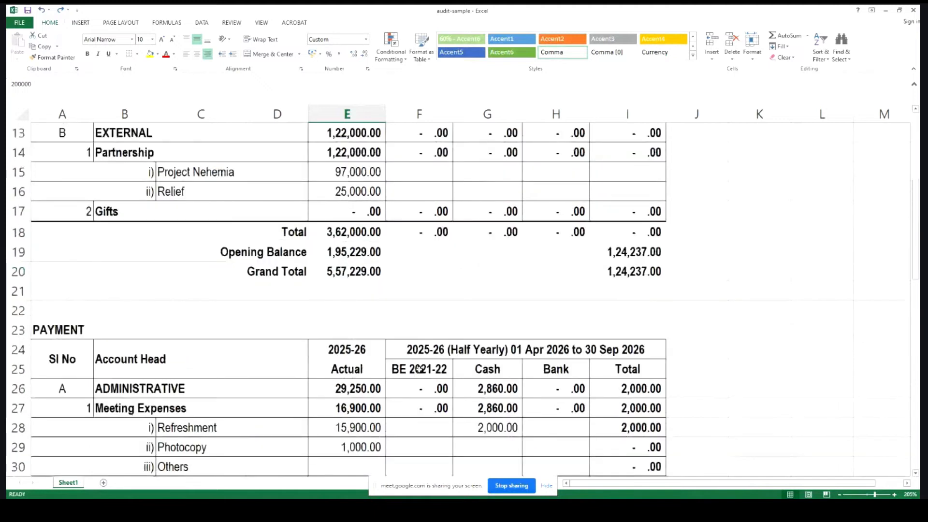
scroll(348, 311, "up", 4)
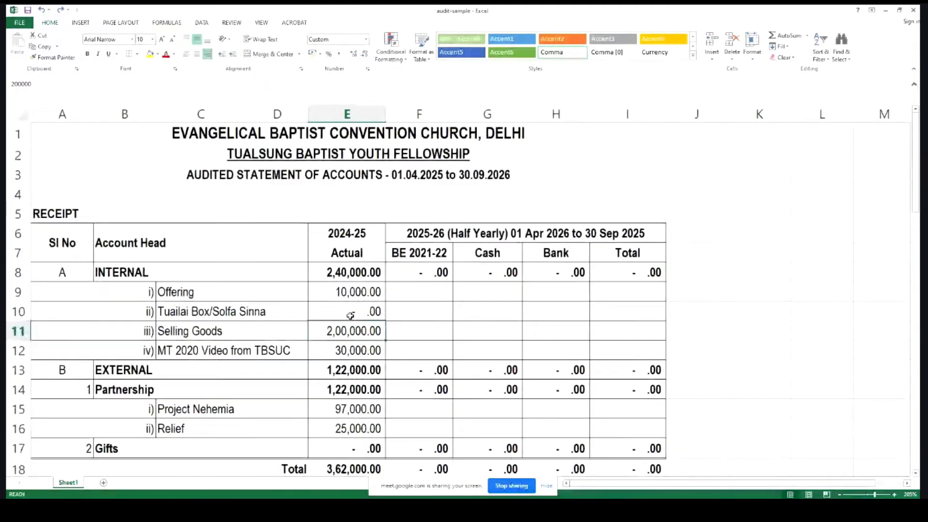
left_click(342, 272)
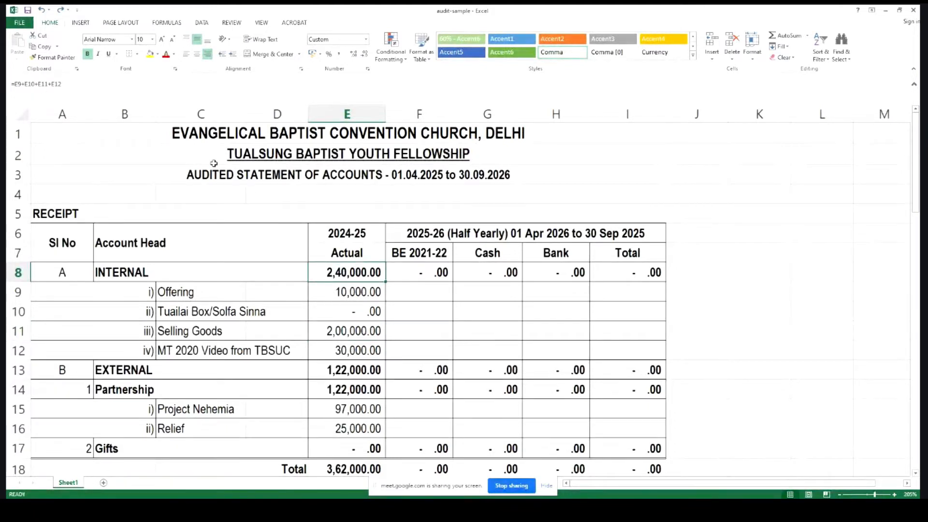
left_click(344, 370)
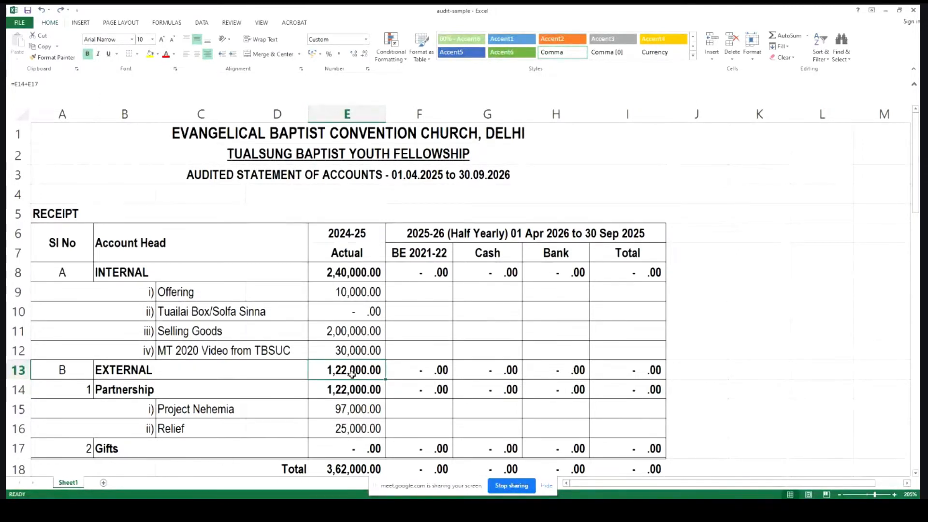
left_click(349, 393)
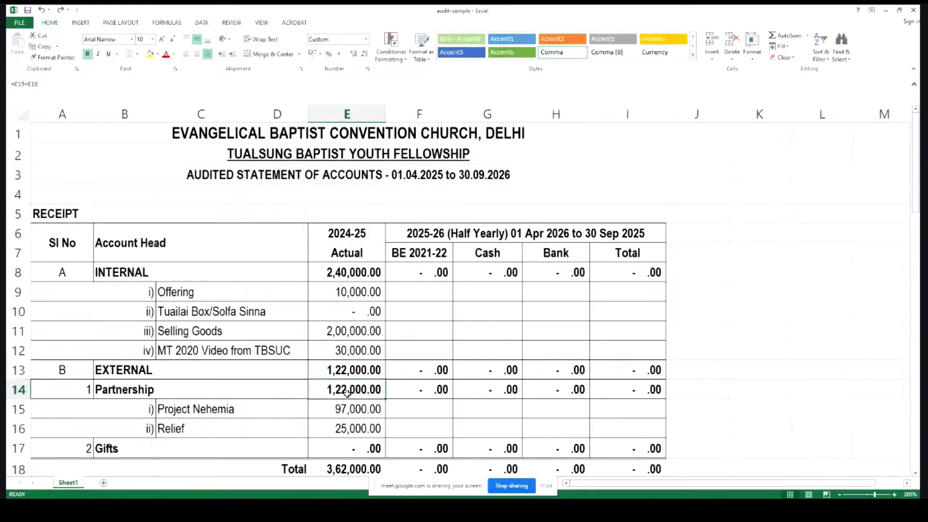
left_click(360, 272)
left_click(347, 375)
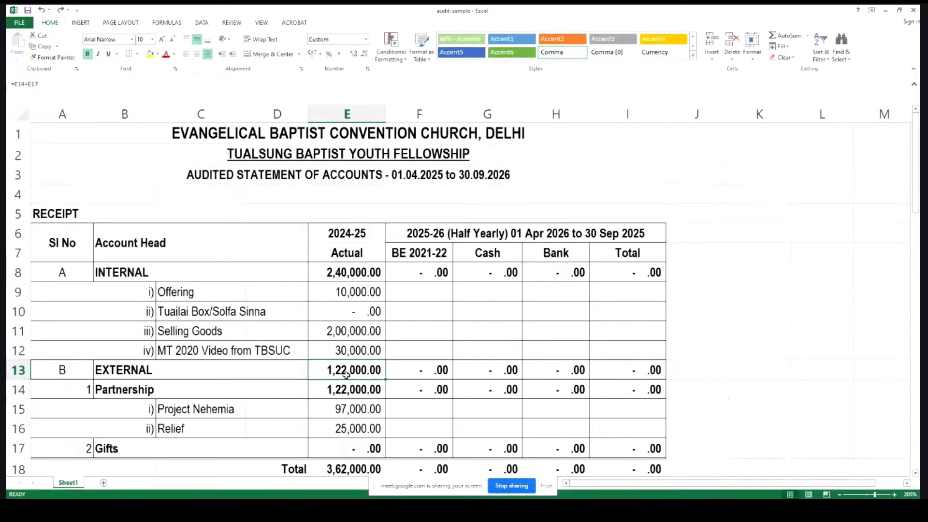
left_click(344, 396)
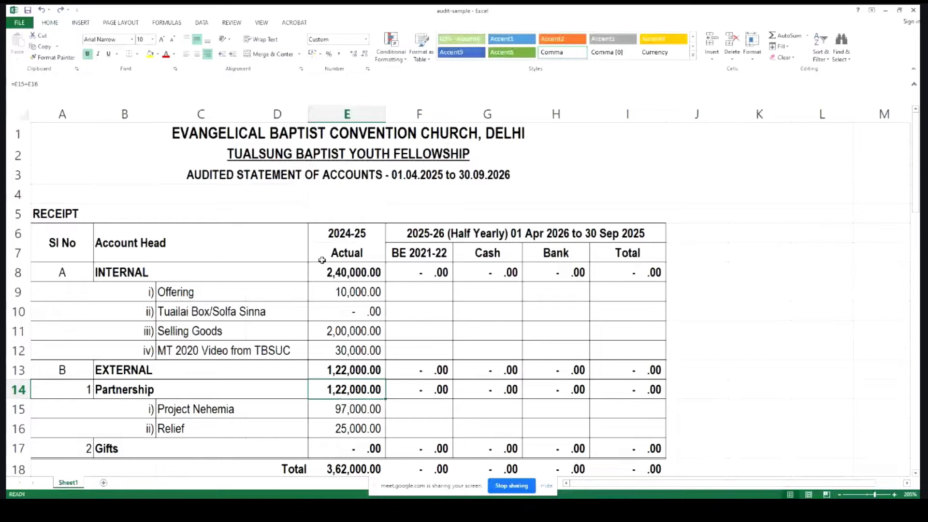
key("Up")
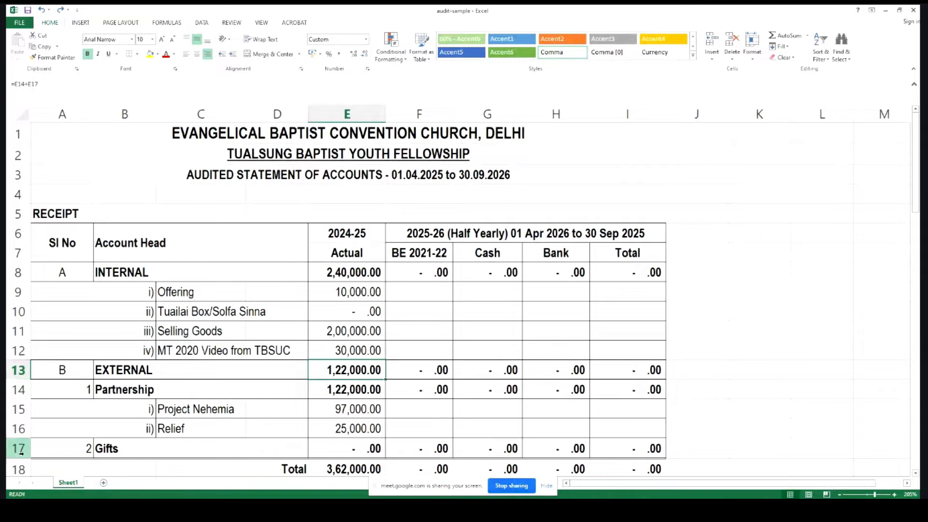
Enter 1000 as the 2024-25 Gifts amount in E17 and check the External formula in E13
left_click(367, 448)
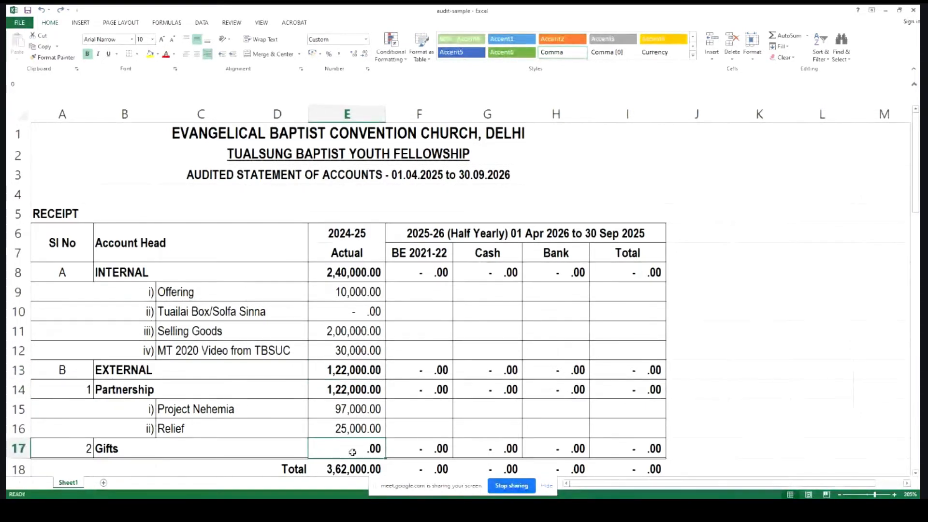
type("1000")
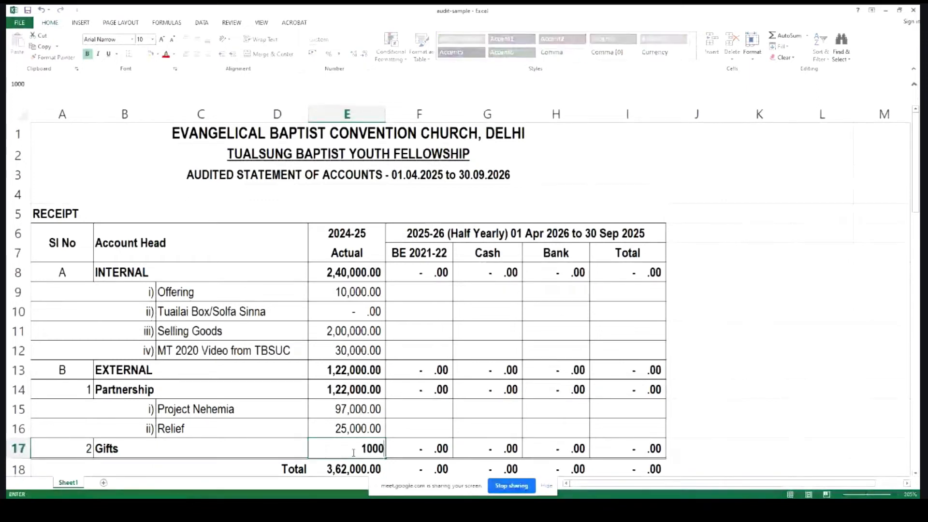
key("Tab")
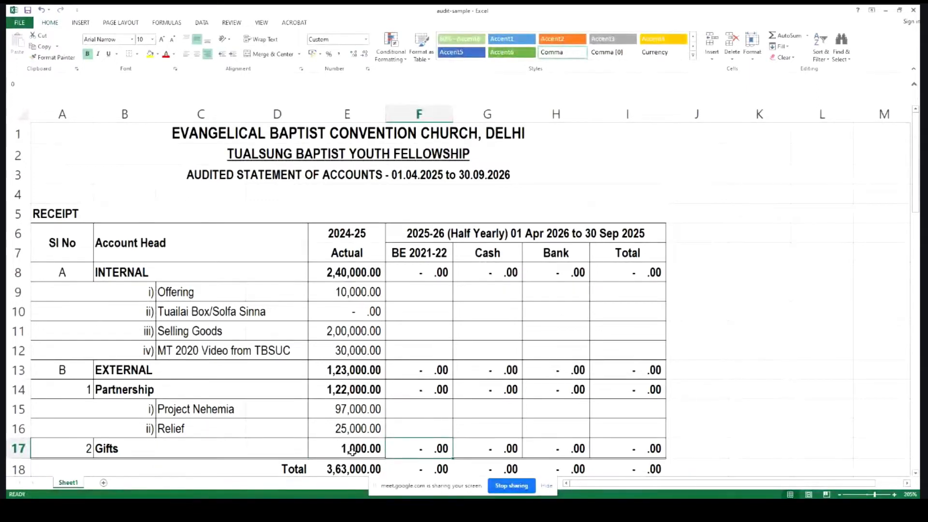
left_click(351, 370)
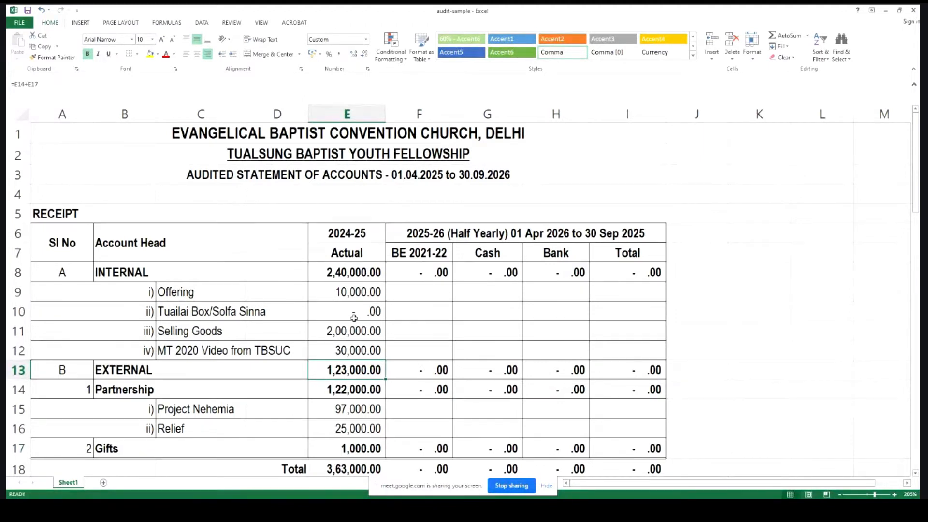
Review the Payment section's account heads and amounts down to its Grand Total row
scroll(354, 318, "down", 6)
scroll(366, 383, "down", 4)
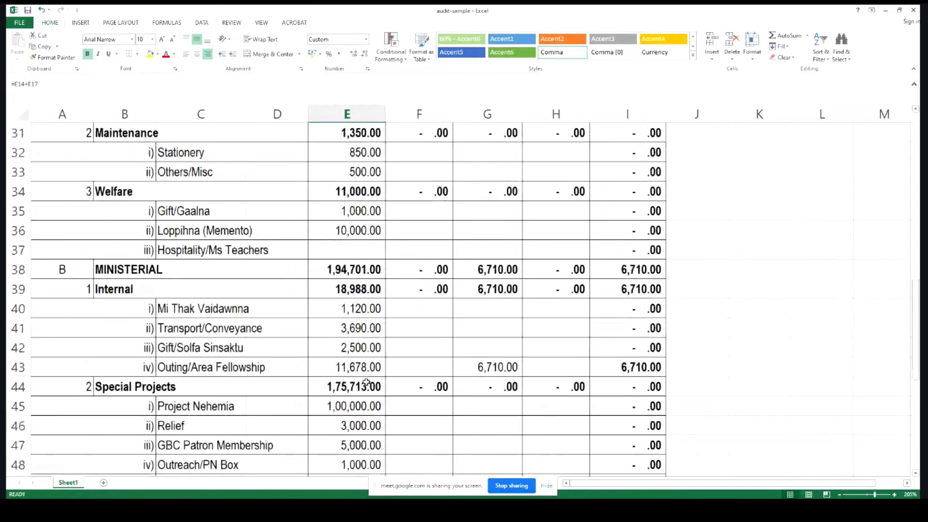
scroll(366, 383, "down", 3)
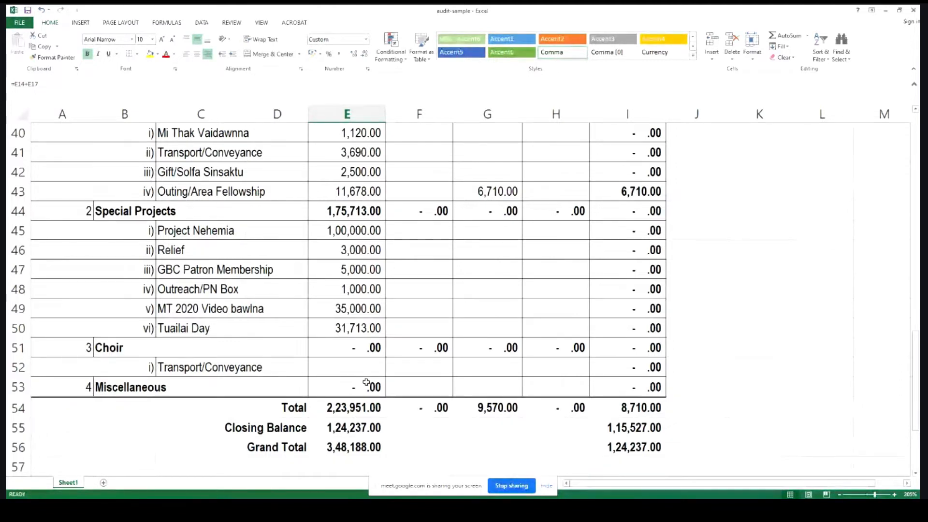
Switch to the ONLINE TUTORIAL folder in File Explorer and open the workbook named formatting in Excel
scroll(366, 382, "down", 3)
scroll(365, 383, "up", 3)
mouse_move(298, 508)
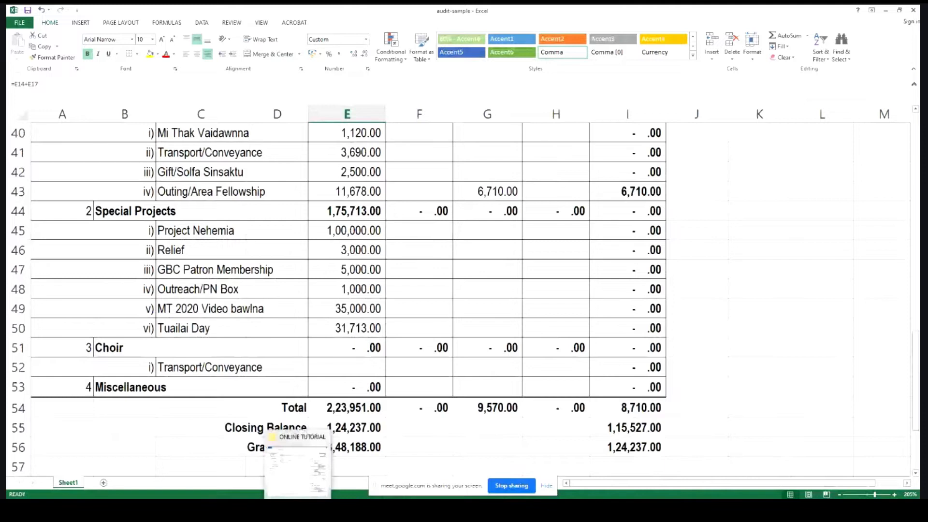
left_click(287, 472)
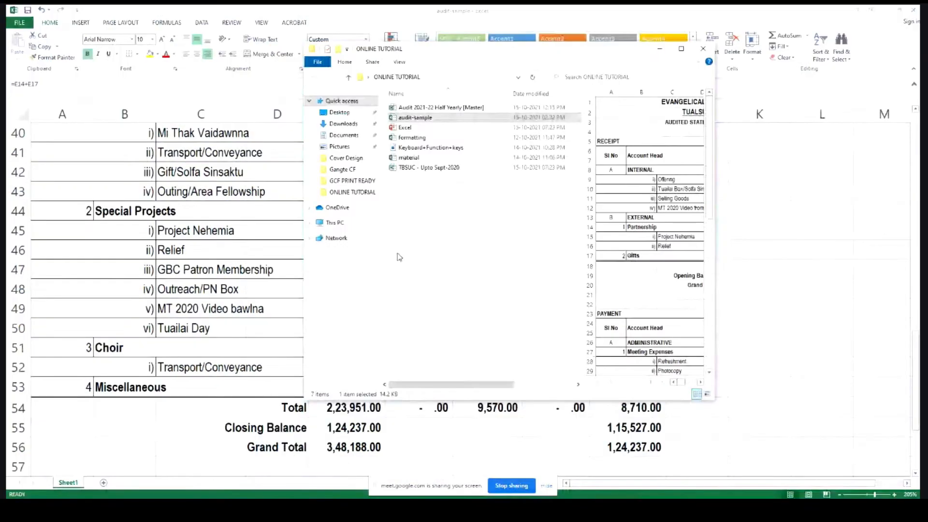
left_click(414, 140)
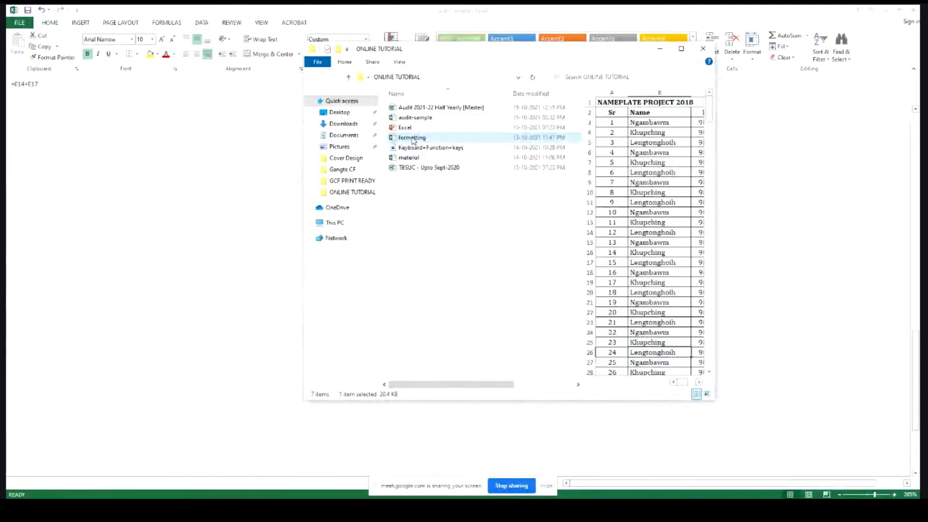
double_click(410, 139)
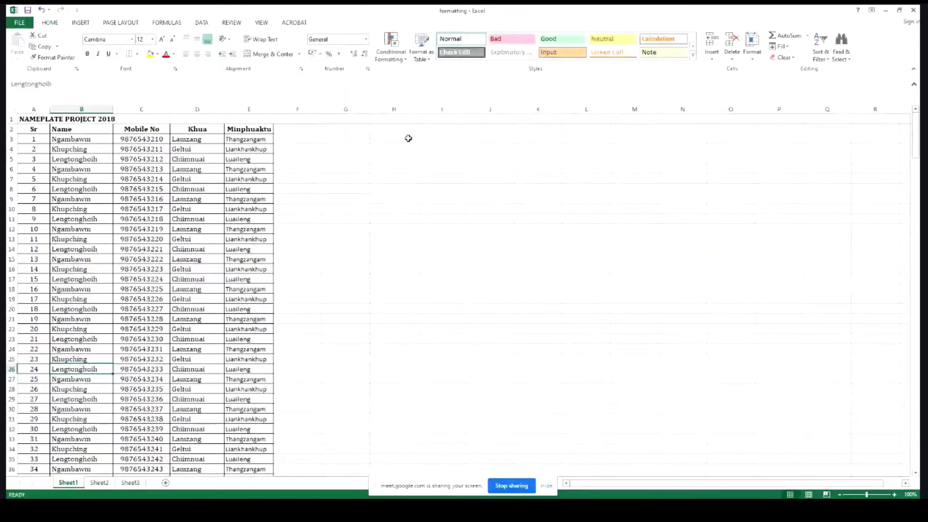
Change the year in the Sheet1 title in cell A1 so it reads NAMEPLATE PROJECT 2021
scroll(118, 289, "down", 7)
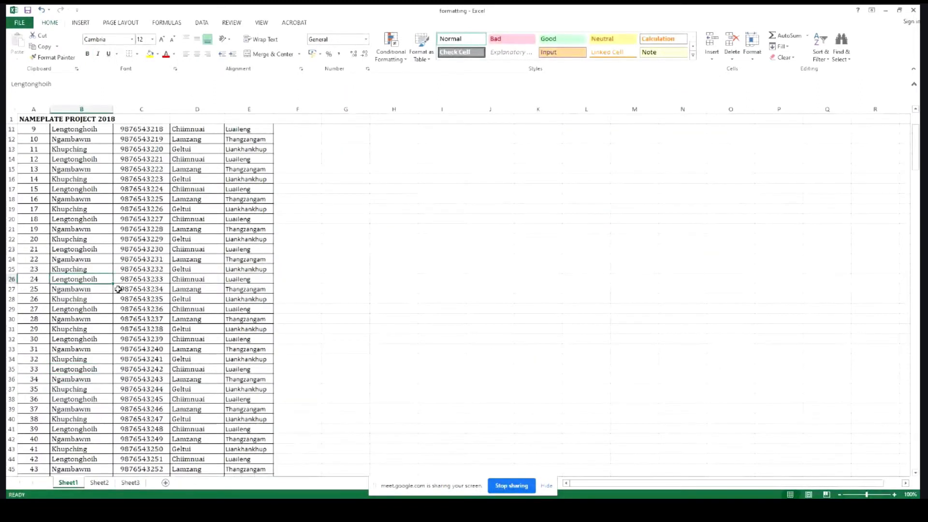
scroll(118, 289, "down", 5)
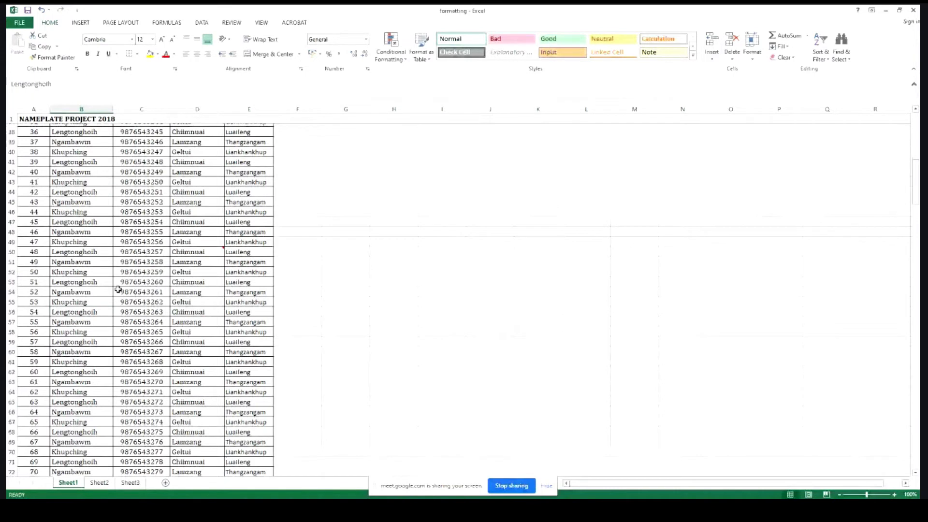
scroll(118, 289, "up", 10)
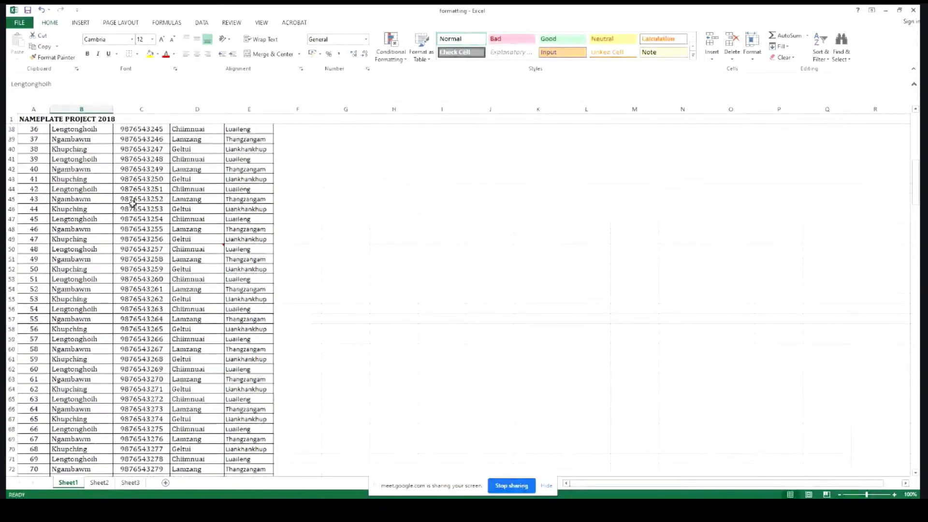
scroll(105, 177, "up", 2)
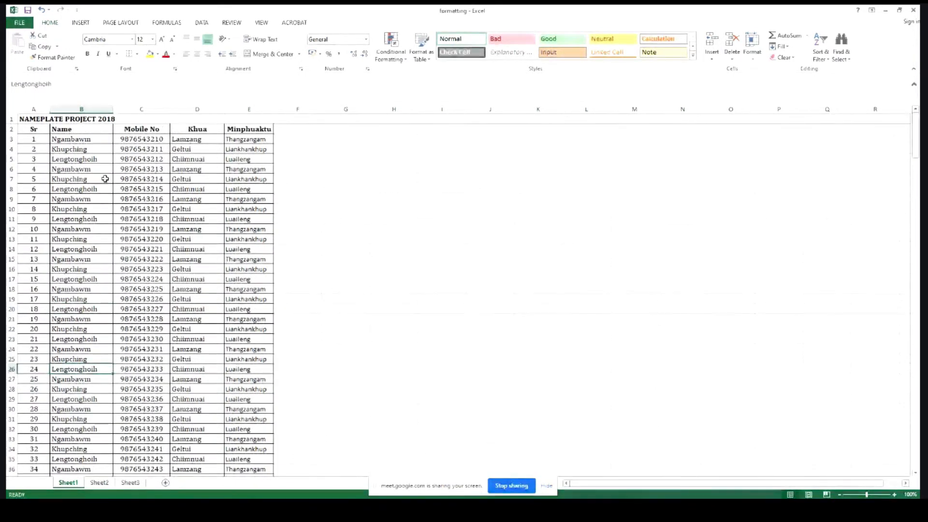
left_click(93, 118)
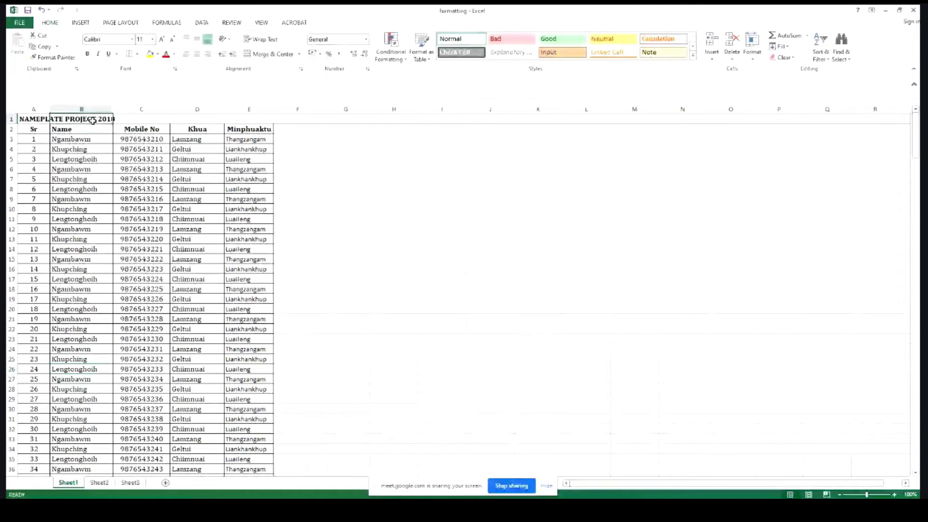
left_click(39, 119)
left_click(86, 85)
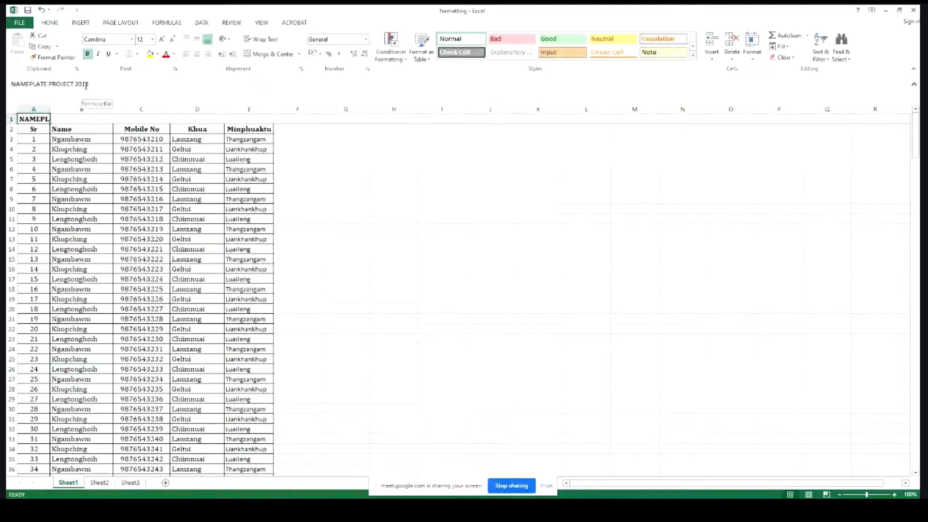
key("BackSpace")
key("BackSpace")
type("21")
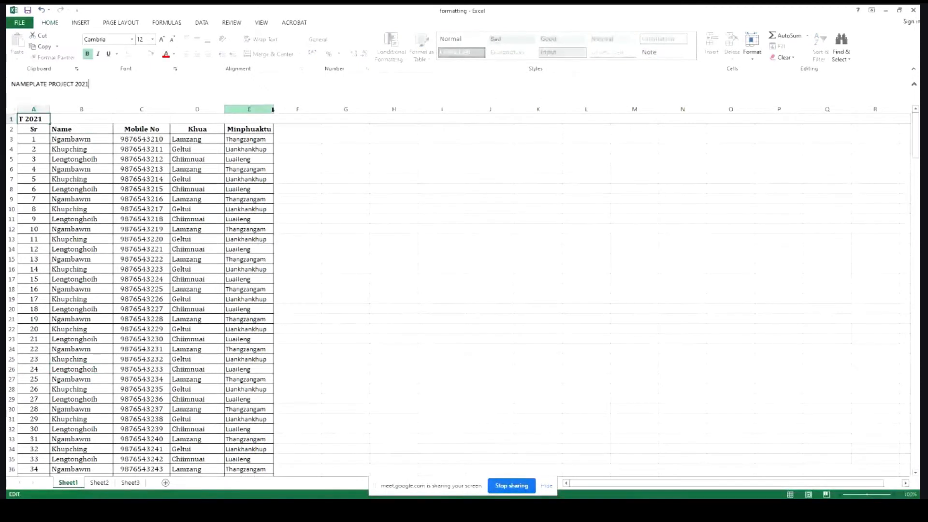
left_click(57, 165)
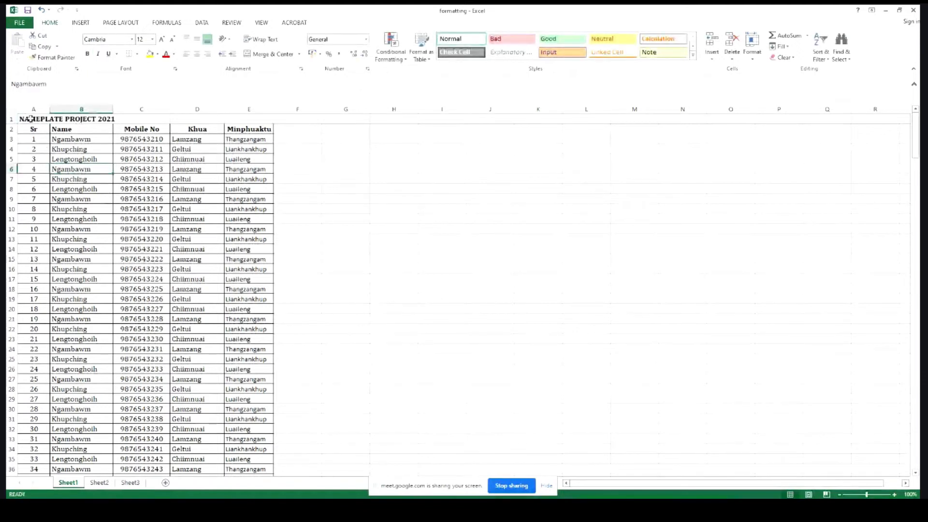
Unfreeze the existing panes on Sheet1 and check how the list scrolls without them
scroll(79, 165, "down", 2)
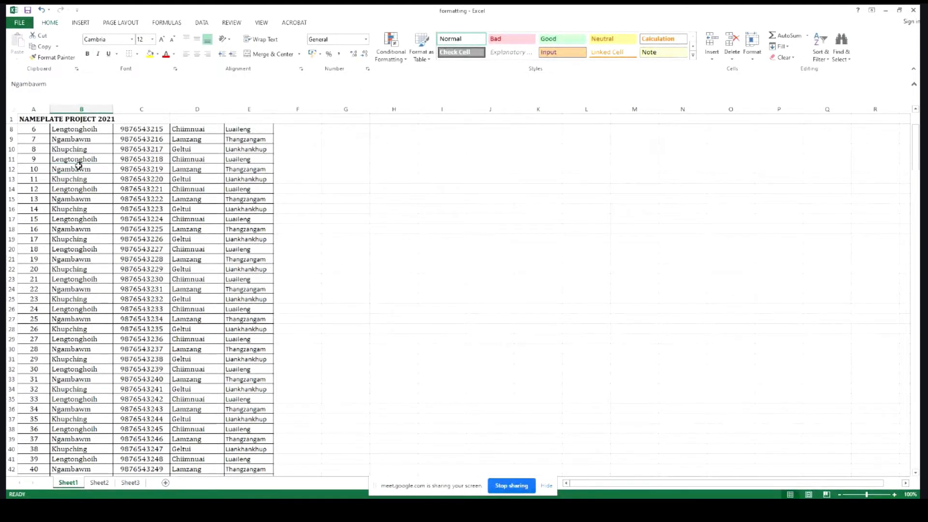
scroll(79, 165, "up", 2)
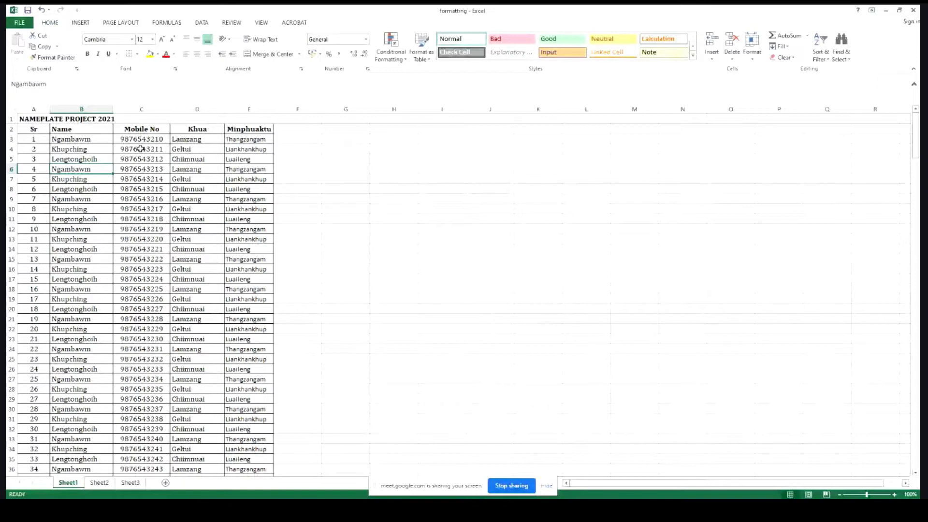
scroll(138, 149, "down", 3)
scroll(140, 149, "up", 3)
scroll(140, 149, "down", 3)
scroll(140, 149, "up", 3)
left_click(71, 140)
left_click(261, 22)
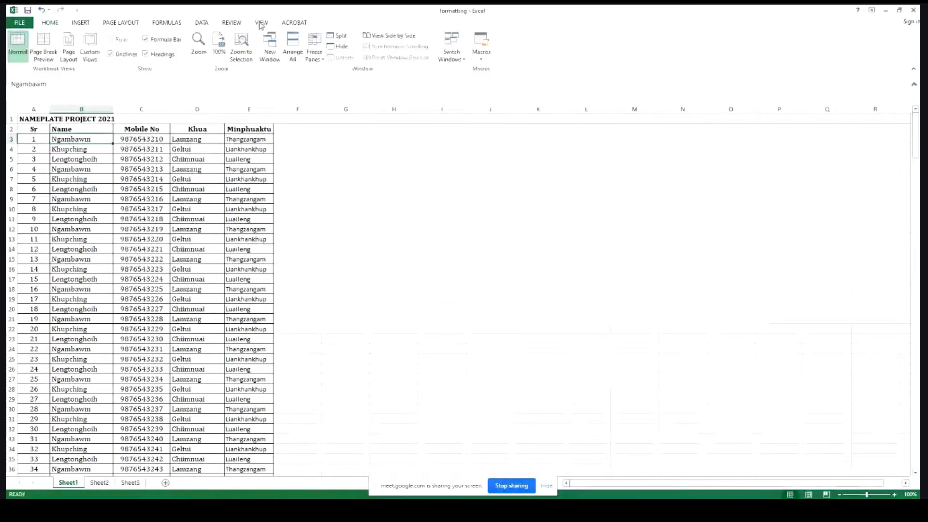
left_click(318, 57)
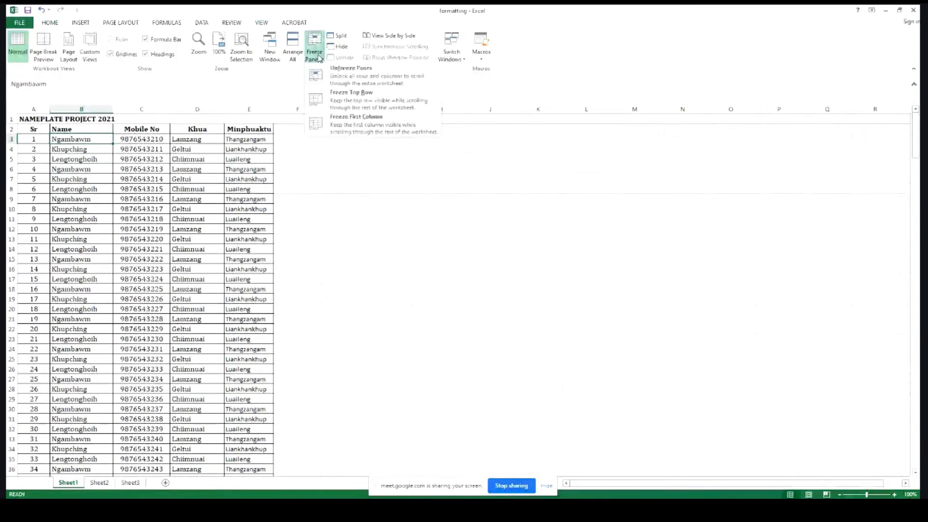
left_click(339, 74)
scroll(160, 242, "down", 4)
scroll(159, 242, "up", 4)
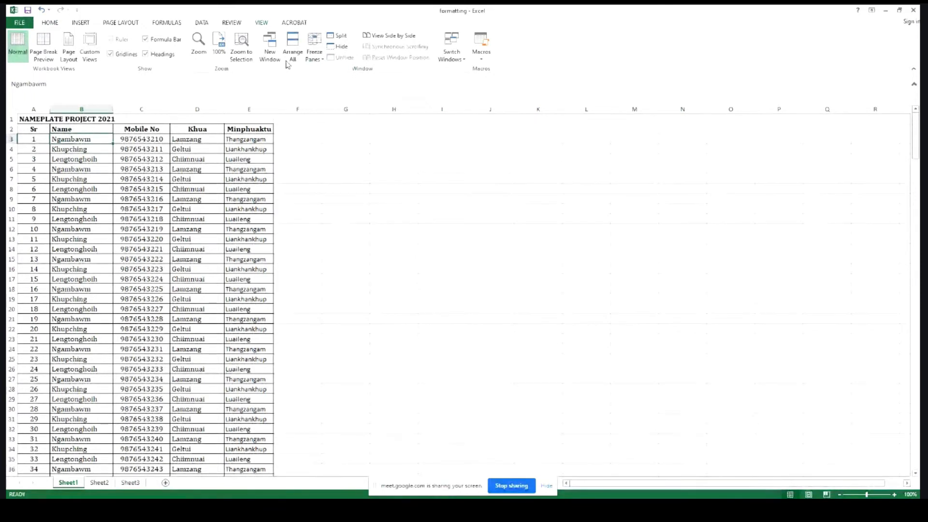
Freeze the panes at cell B3 to lock rows 1 and 2 and column A, and check the scrolling
left_click(314, 48)
left_click(364, 77)
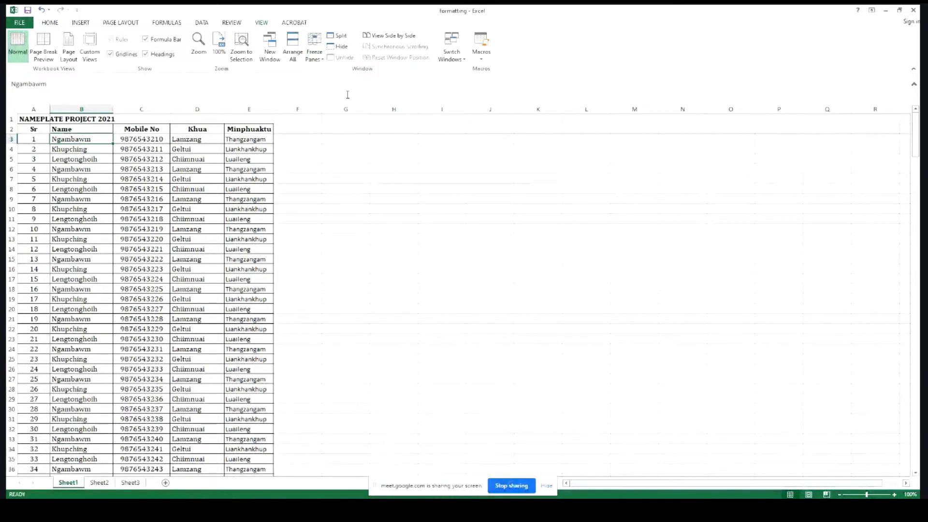
scroll(82, 162, "down", 3)
scroll(81, 163, "down", 5)
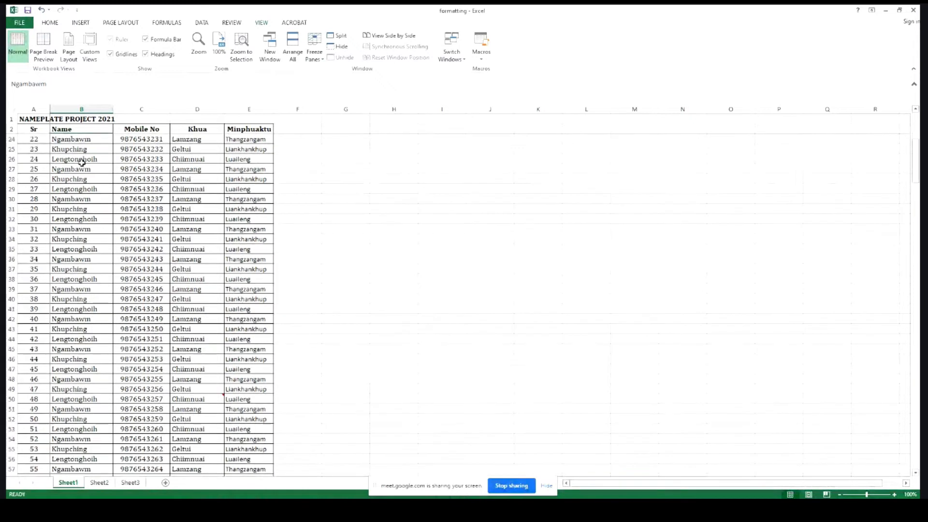
scroll(151, 246, "up", 8)
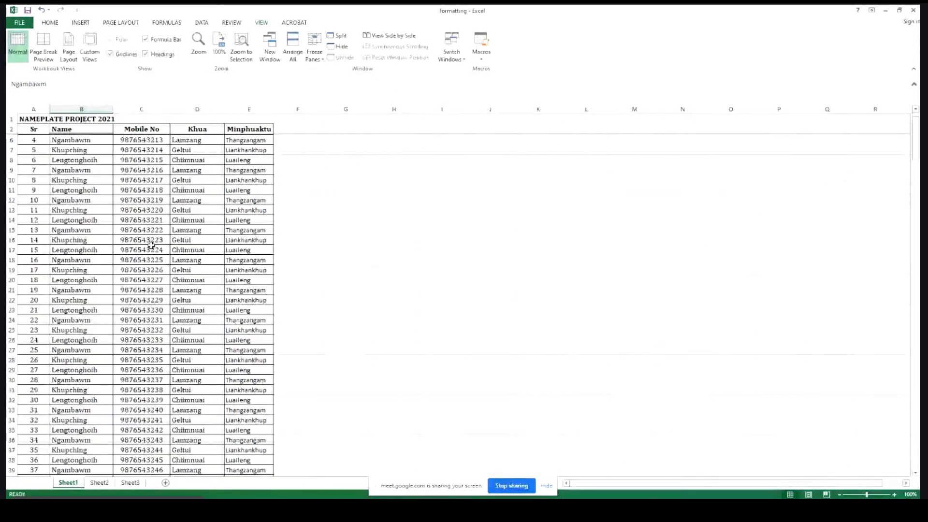
scroll(55, 156, "up", 1)
Merge and center the NAMEPLATE PROJECT 2021 title across cells A1 to E1
left_click_drag(31, 122, 238, 117)
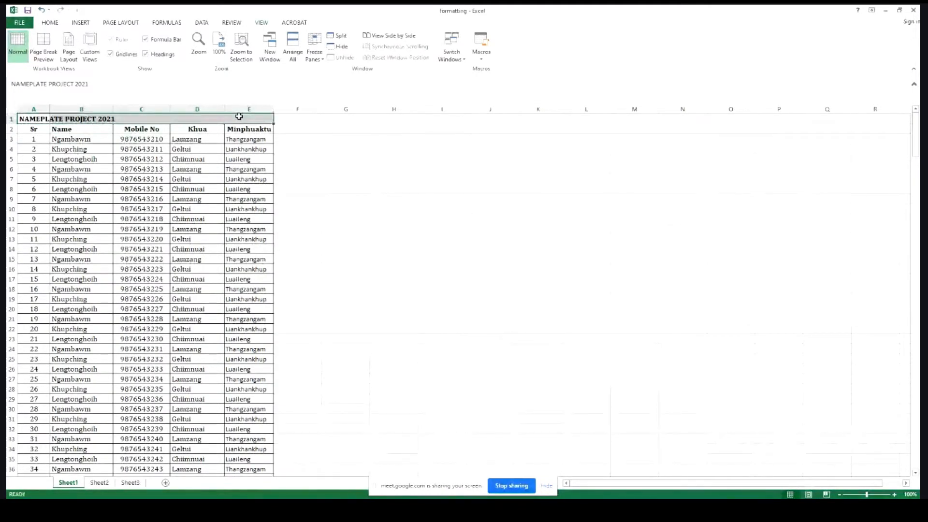
left_click(59, 22)
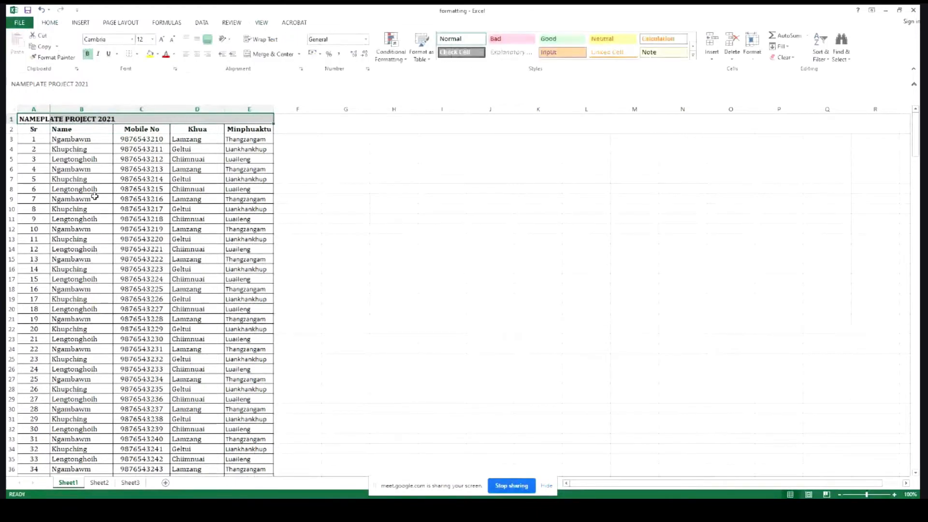
scroll(116, 216, "up", 11)
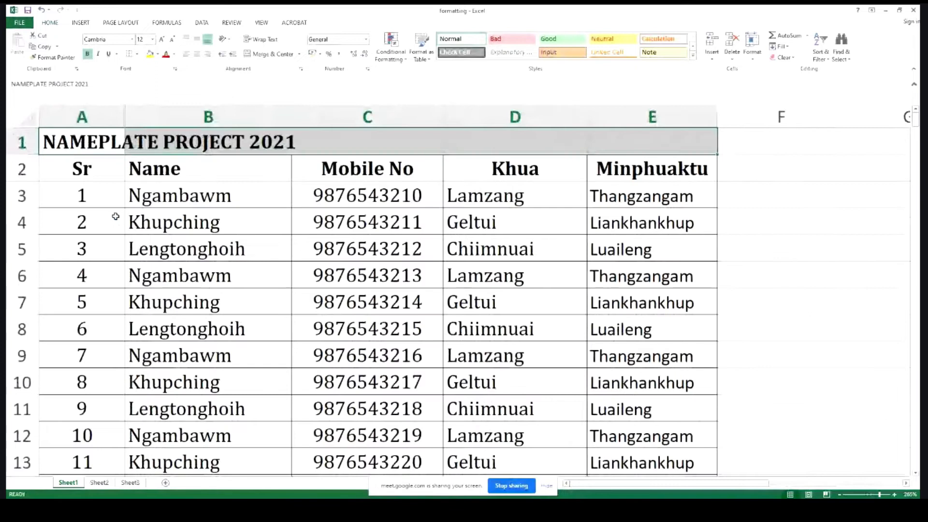
scroll(116, 216, "down", 1)
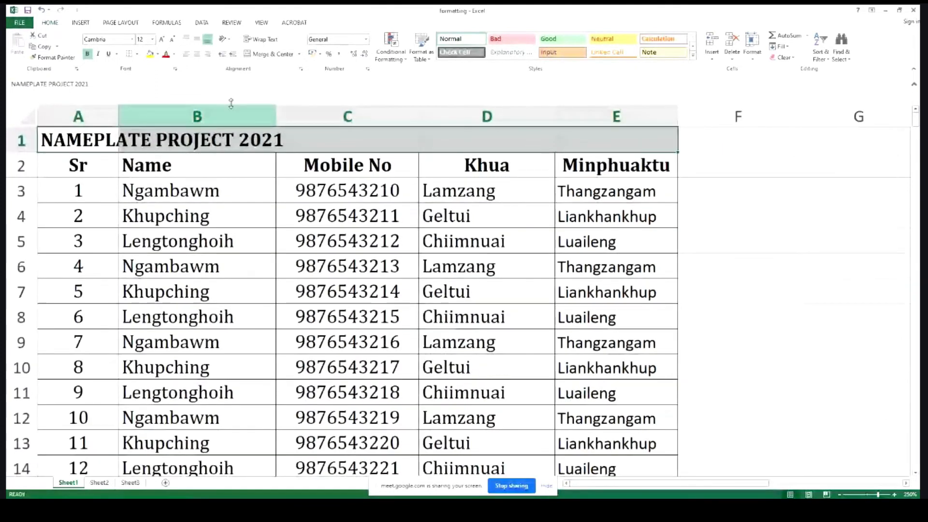
left_click(255, 55)
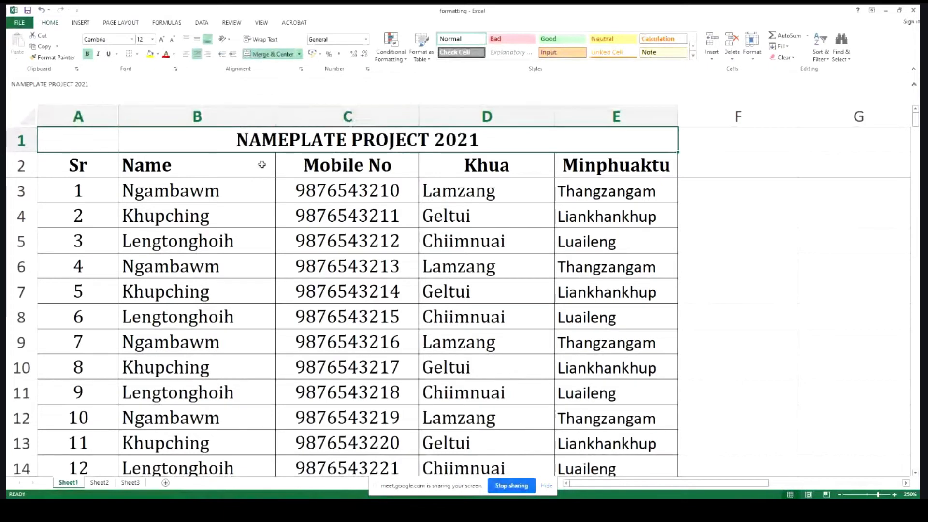
Examine the list down to its last record in the Sr column, checking the frozen title and header rows
left_click(180, 175)
left_click_drag(52, 165, 401, 170)
left_click(607, 168)
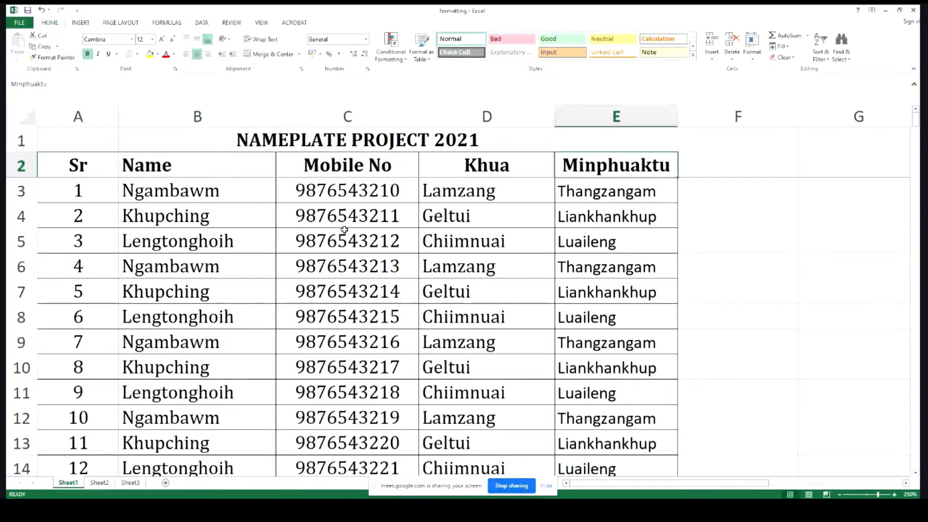
scroll(331, 226, "down", 3)
scroll(332, 226, "up", 3)
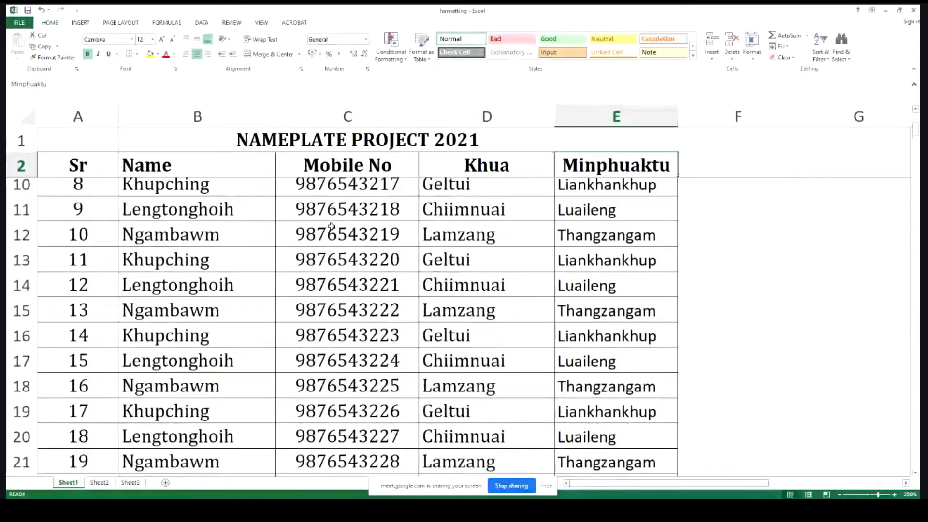
scroll(331, 226, "down", 2)
scroll(332, 226, "down", 8)
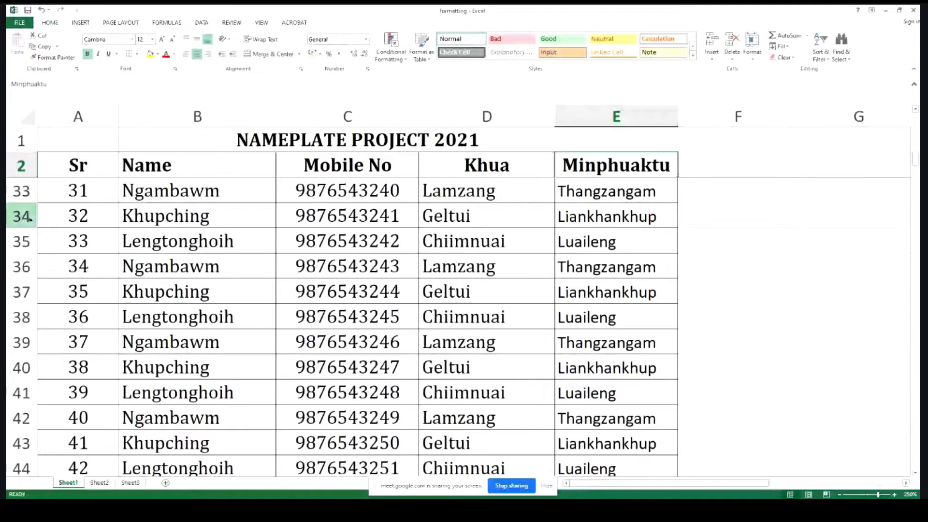
left_click(64, 193)
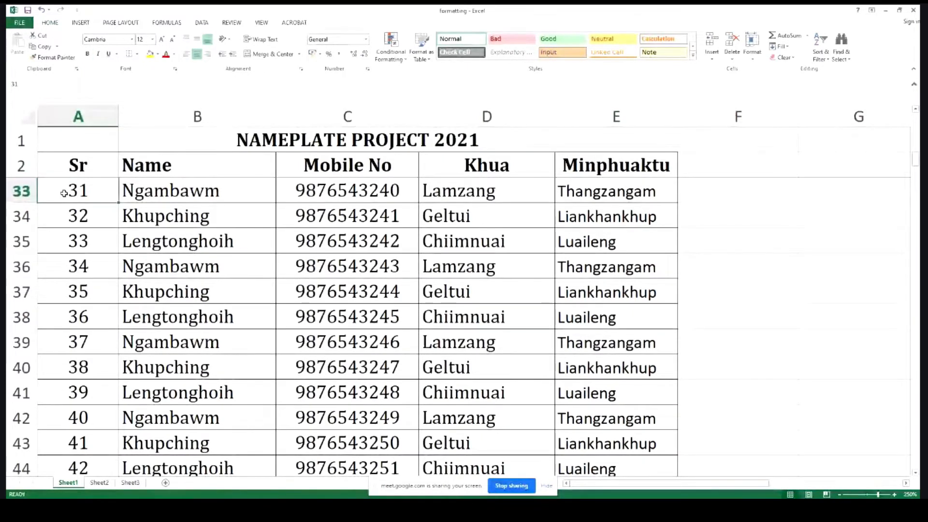
key("ctrl+Down")
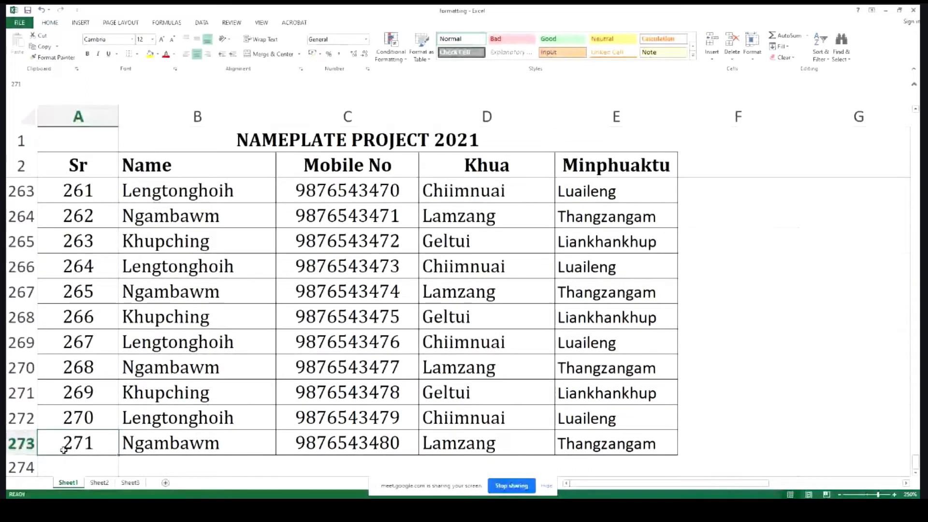
scroll(127, 385, "up", 1)
scroll(127, 385, "up", 5)
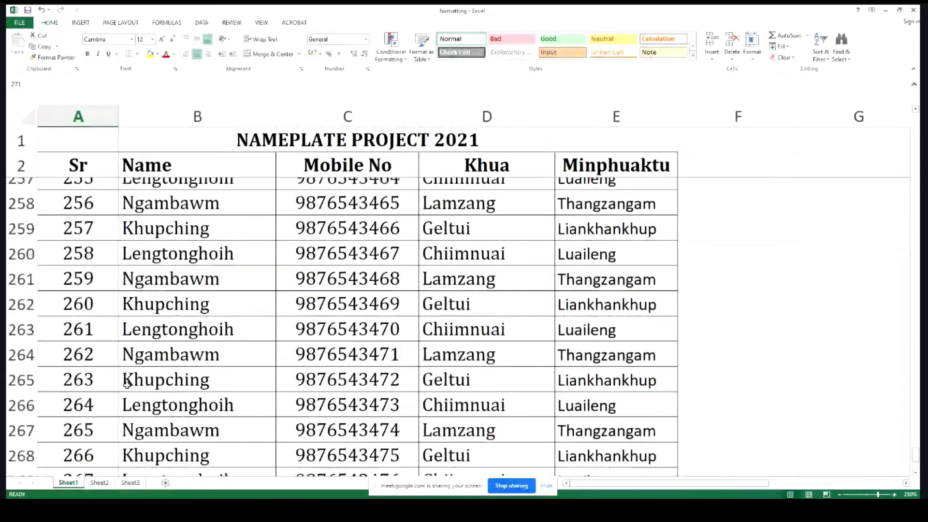
scroll(127, 385, "up", 7)
left_click_drag(58, 166, 653, 187)
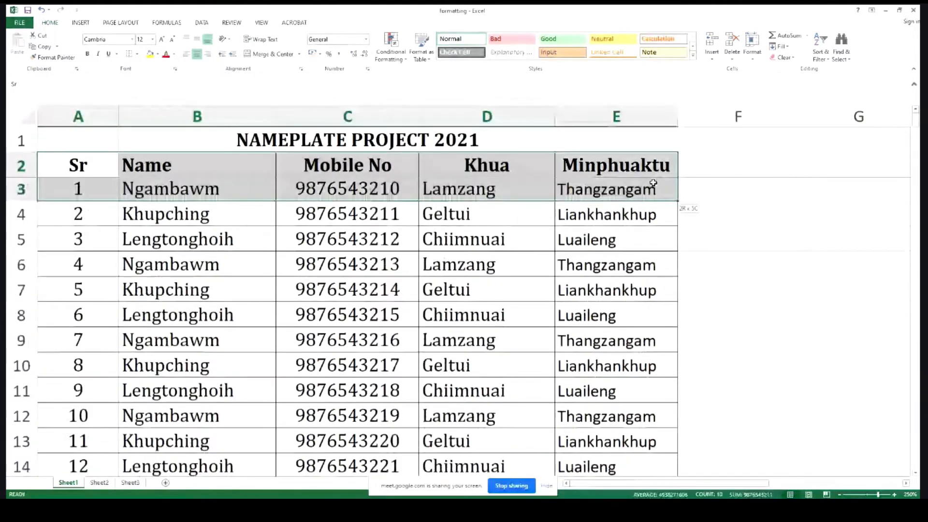
left_click(361, 161)
left_click_drag(296, 141, 369, 159)
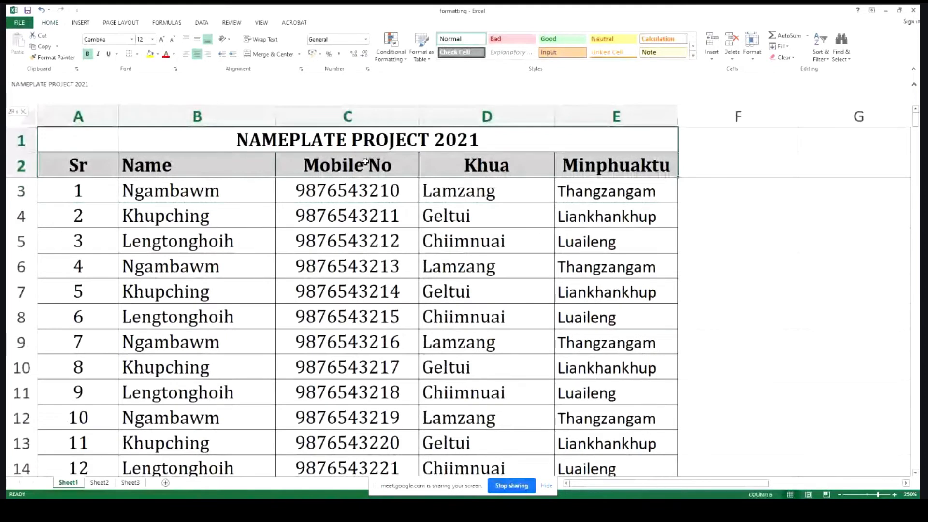
left_click(193, 261)
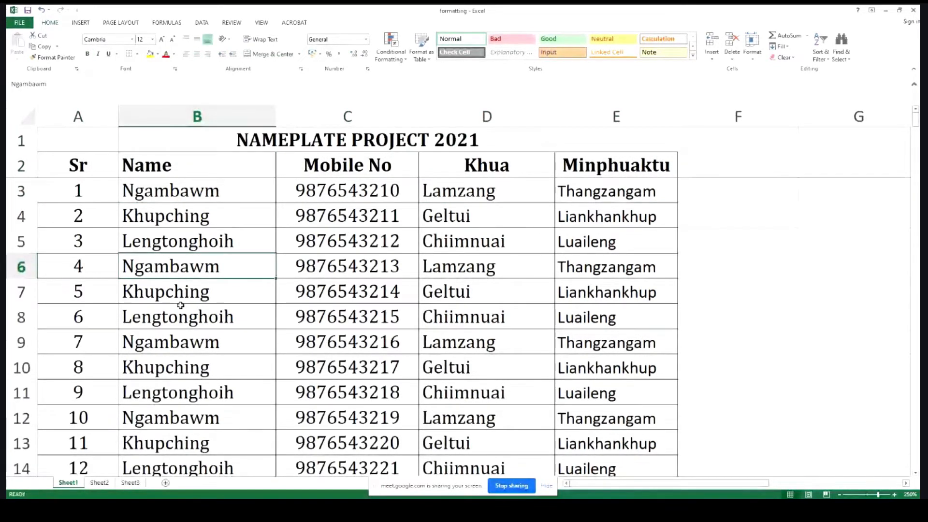
left_click(83, 171)
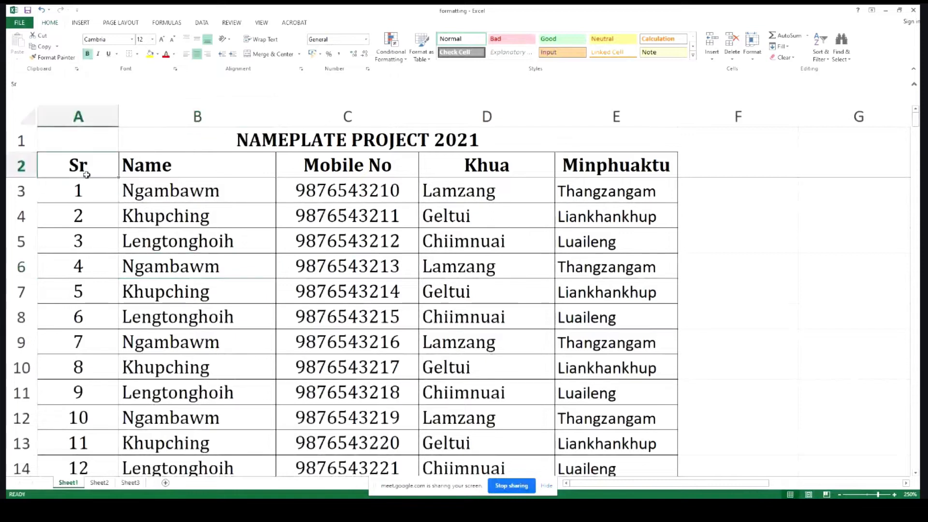
Set the page orientation of Sheet1 to Portrait in Page Setup
left_click(152, 207)
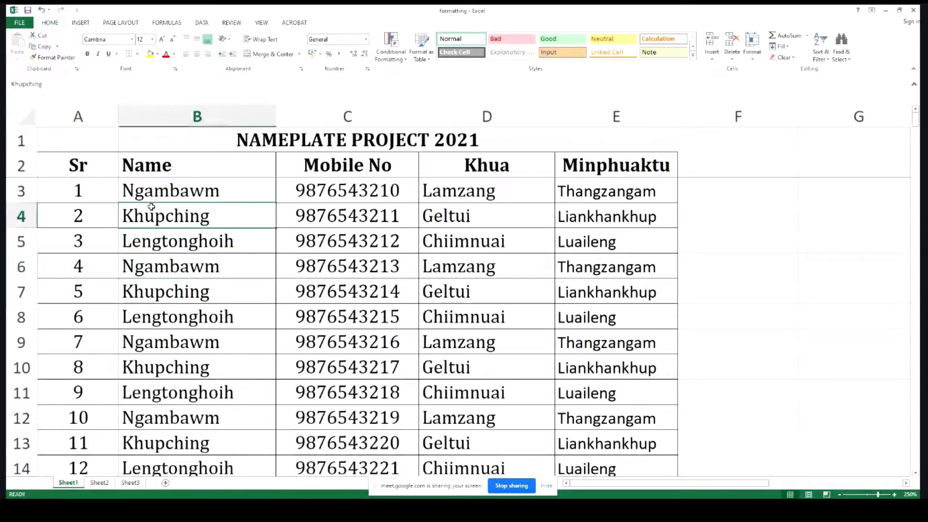
left_click(122, 23)
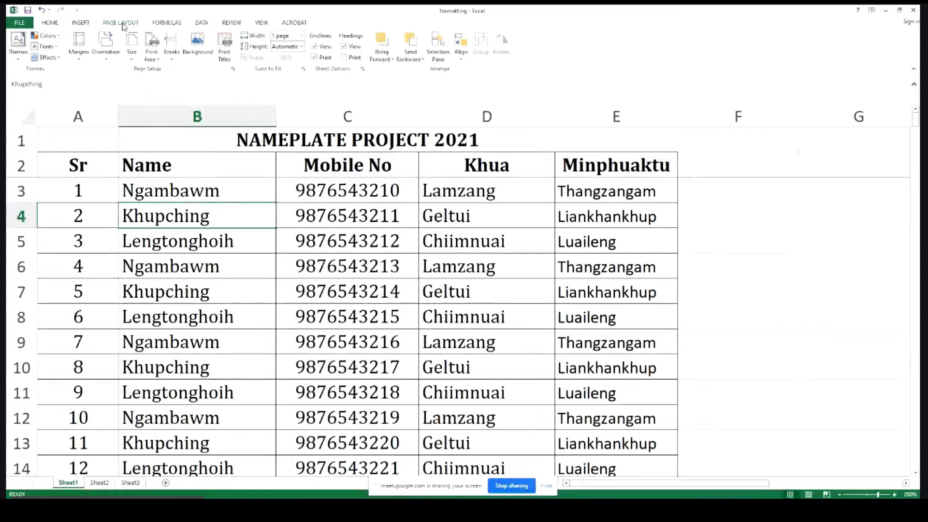
left_click(234, 70)
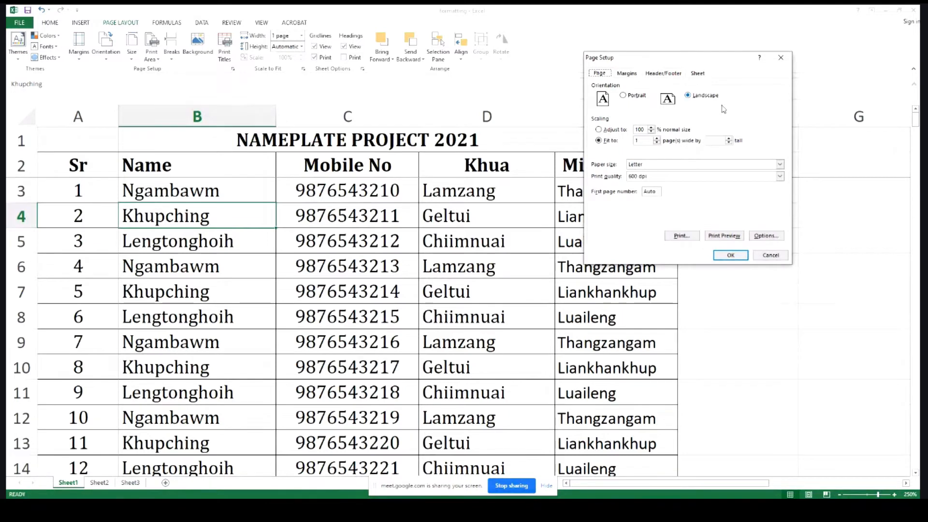
left_click_drag(671, 68, 592, 73)
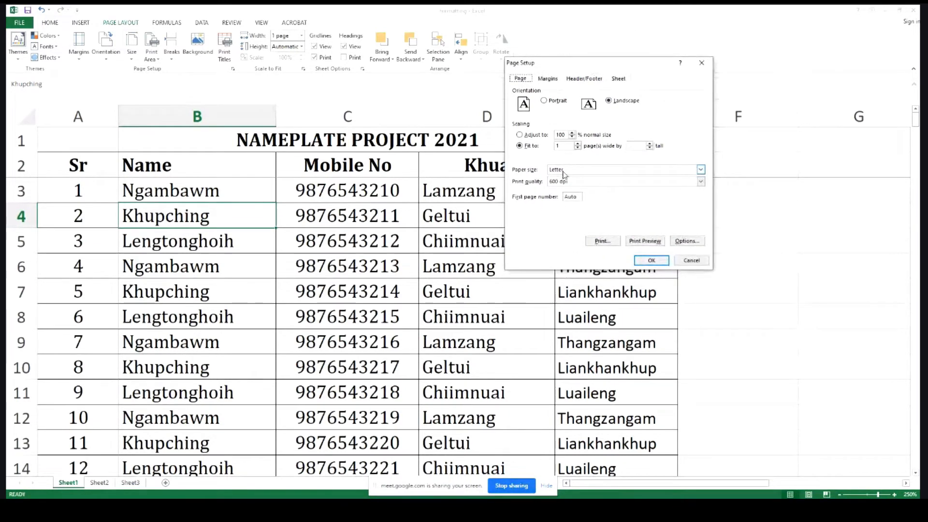
left_click(544, 101)
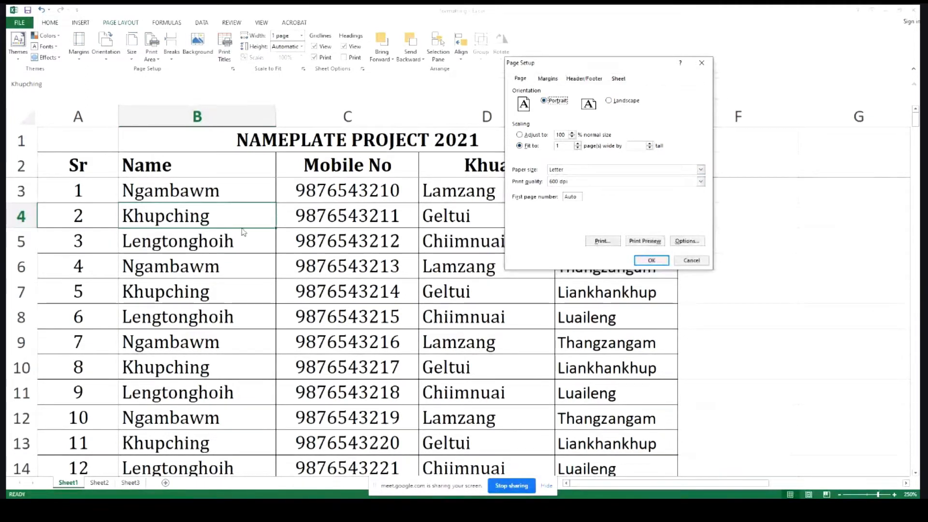
left_click(650, 261)
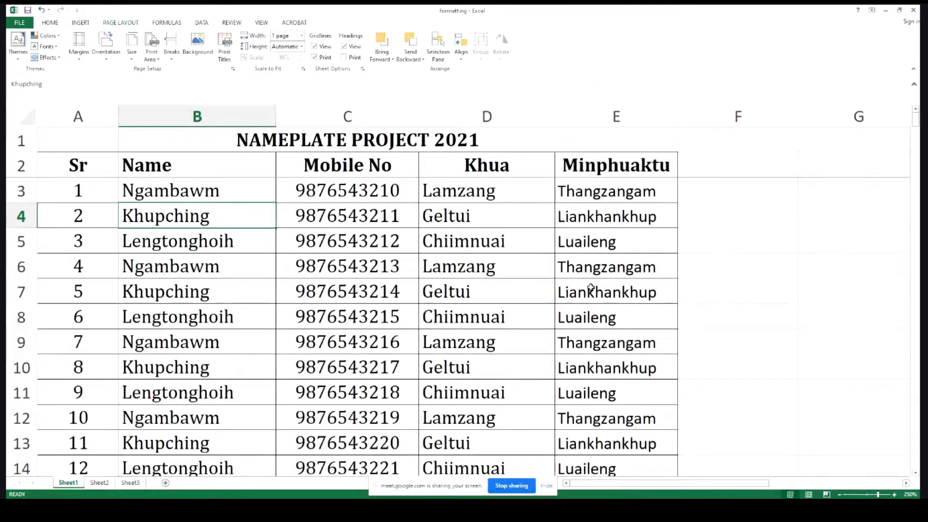
Check in Page Break Preview how the list fits the portrait page width, including empty column F, and return to Normal view
scroll(590, 292, "down", 1)
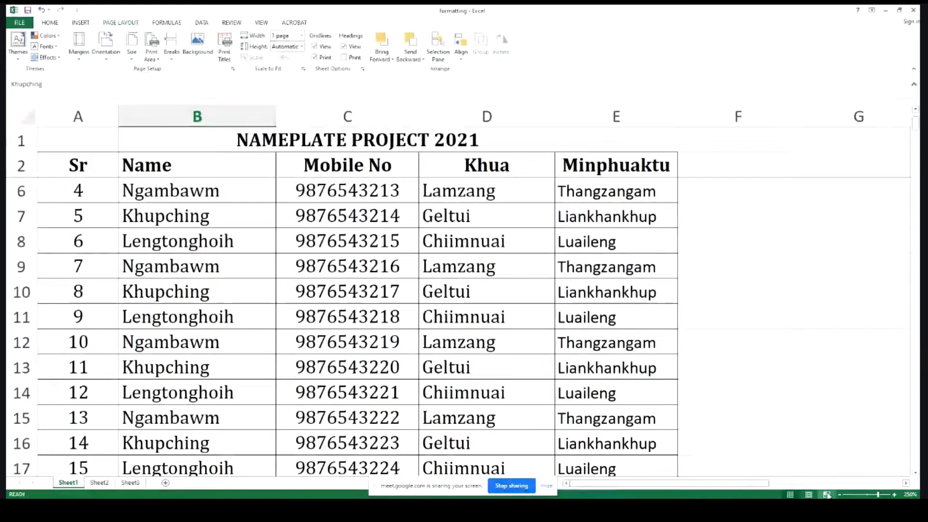
left_click(830, 494)
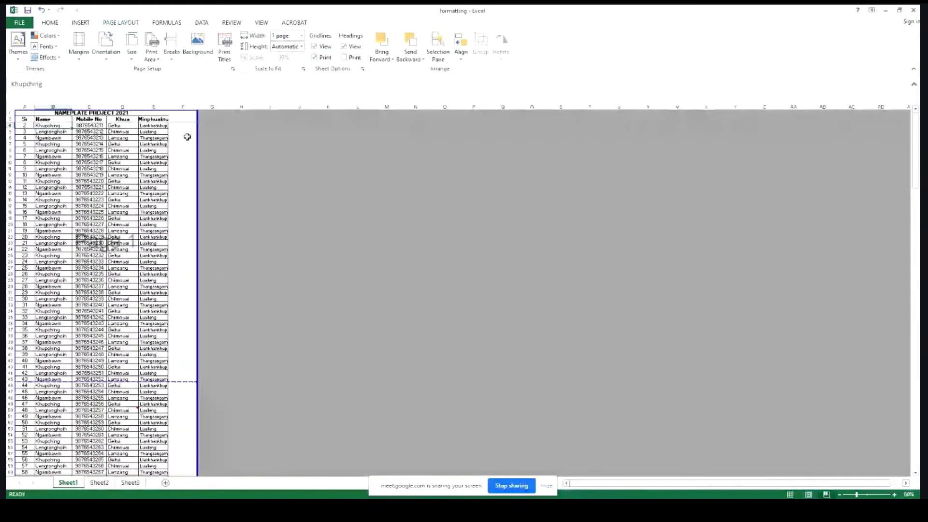
left_click(183, 163)
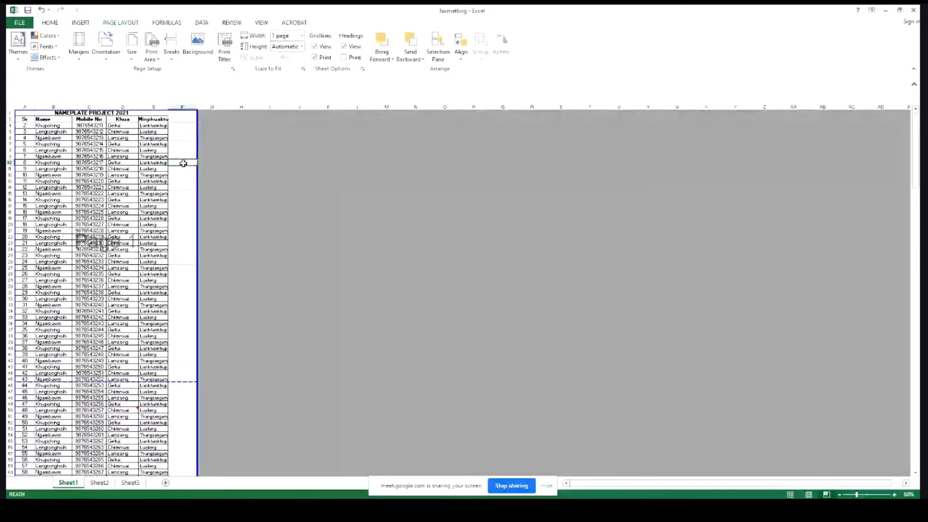
left_click(181, 192)
left_click(181, 237)
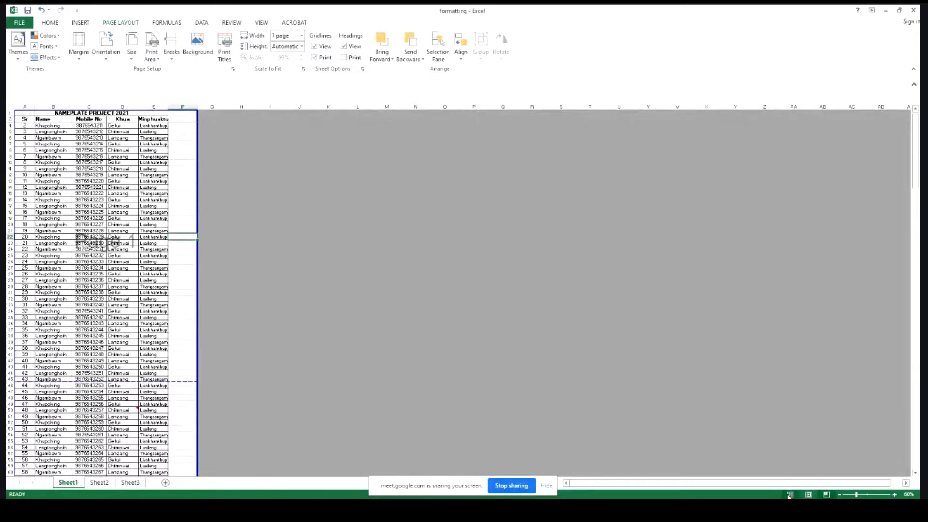
left_click(790, 494)
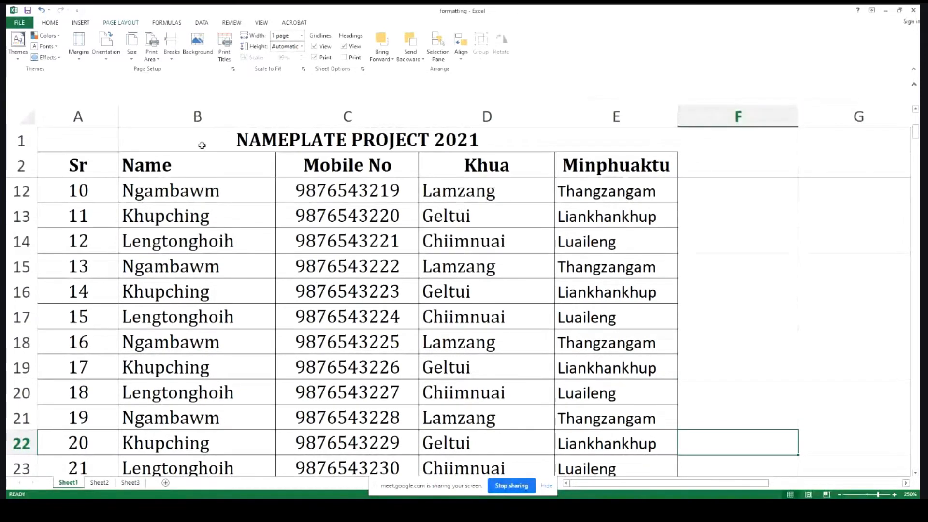
Widen the Name, Mobile No and Minphuaktu columns to use the spare page width
left_click_drag(276, 106, 325, 106)
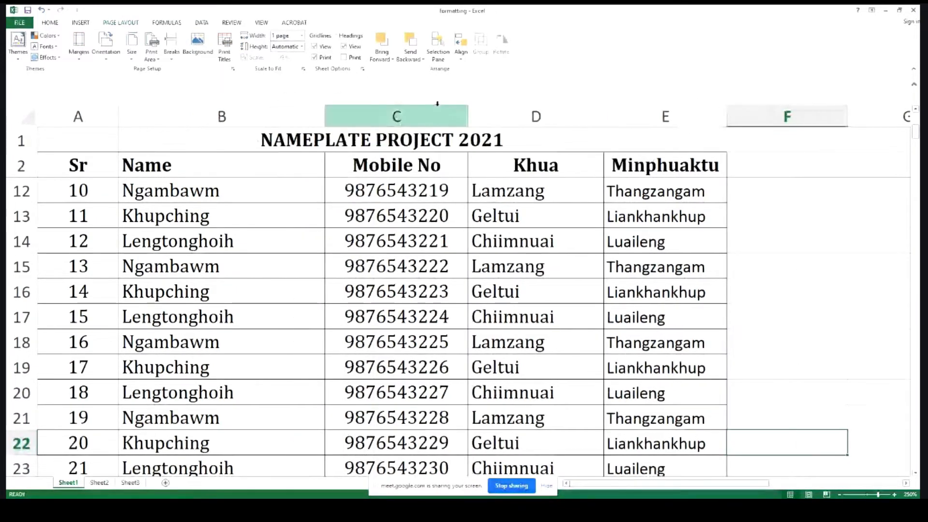
left_click_drag(467, 115, 508, 115)
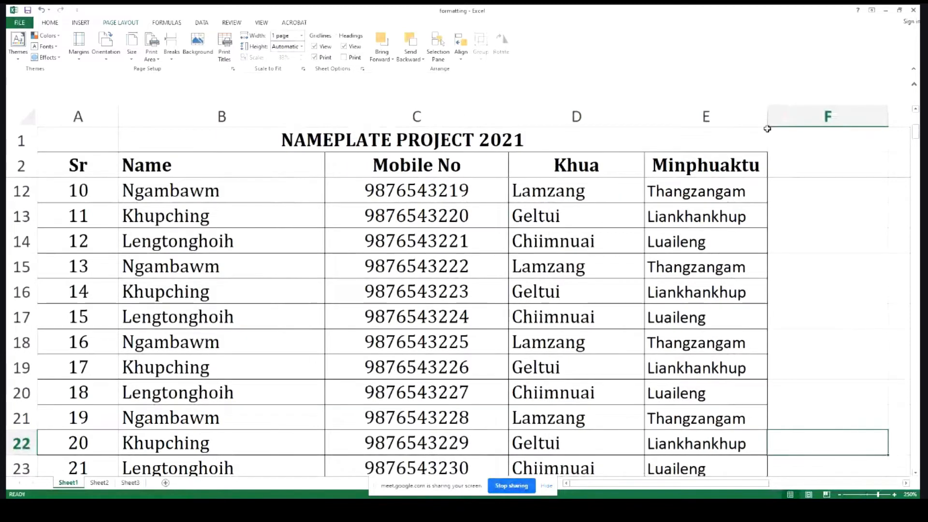
left_click_drag(767, 129, 808, 128)
left_click(696, 244)
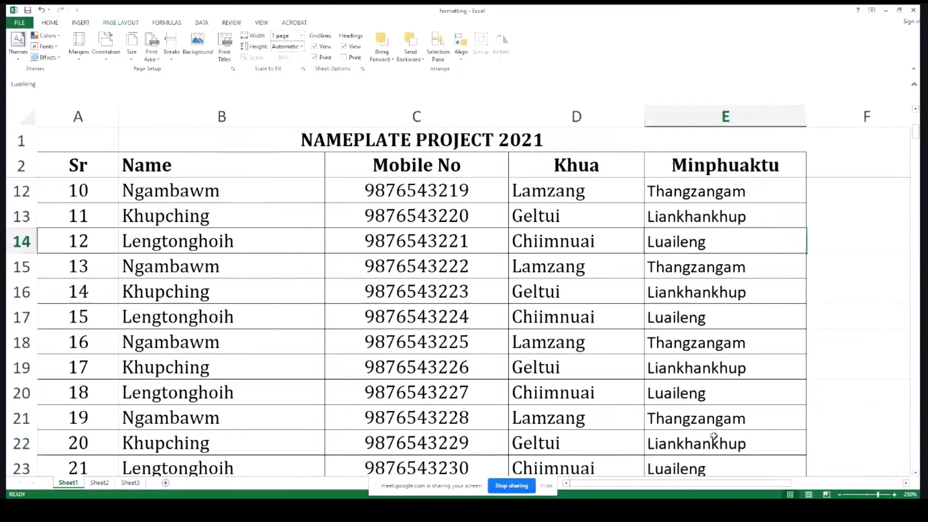
Check the widened columns from the first record in Page Break Preview and return to Normal view
left_click(826, 494)
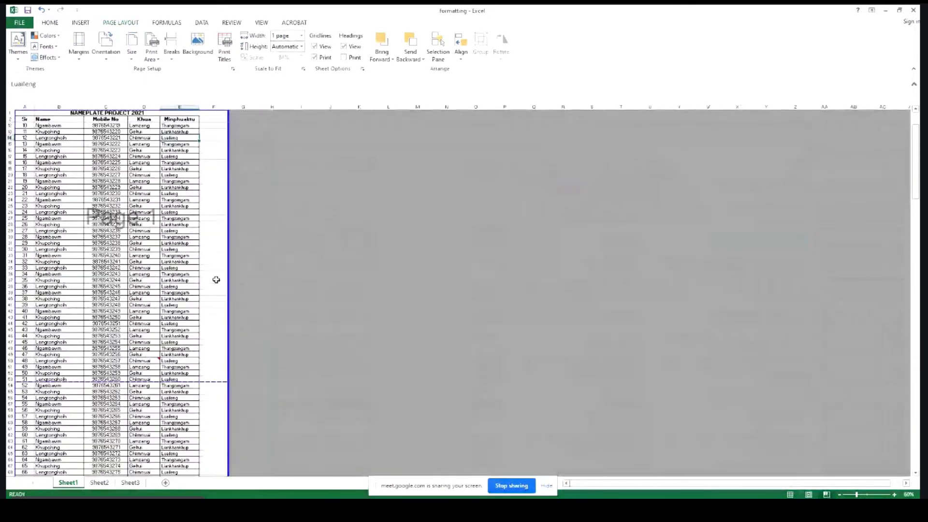
scroll(216, 280, "up", 3)
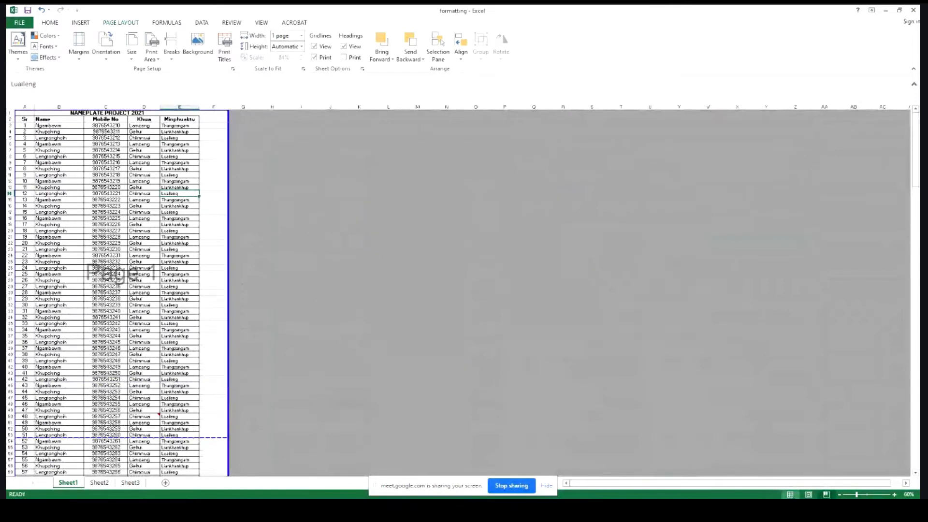
left_click(791, 494)
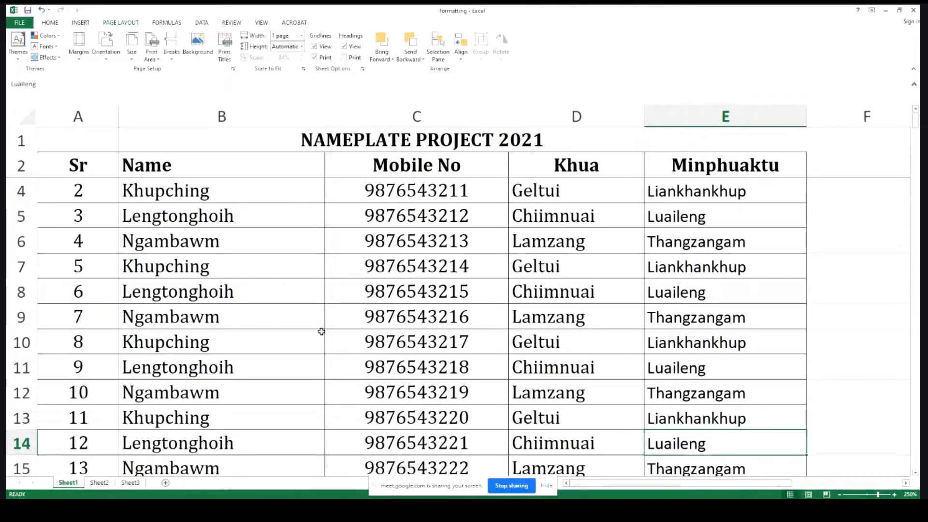
Examine the enlarged list in Page Break Preview down to the break between the first and second pages
left_click(826, 494)
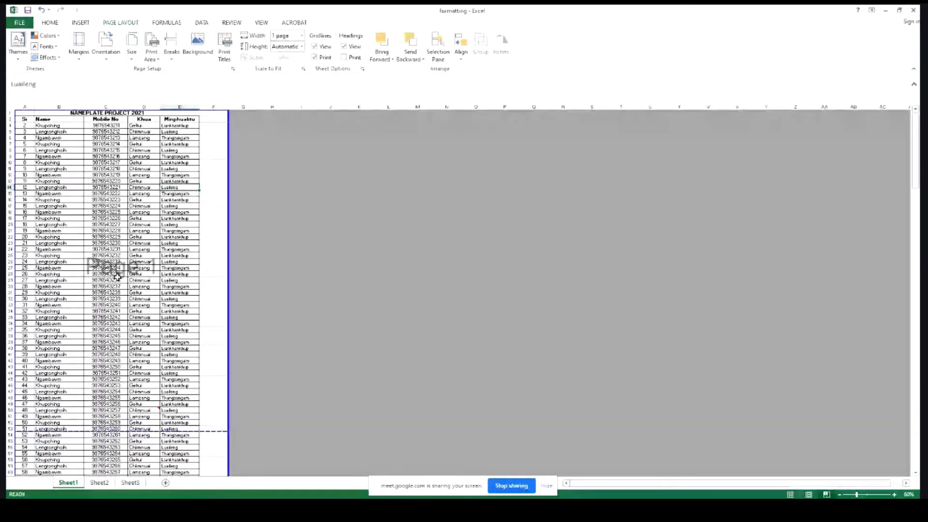
scroll(123, 273, "up", 1)
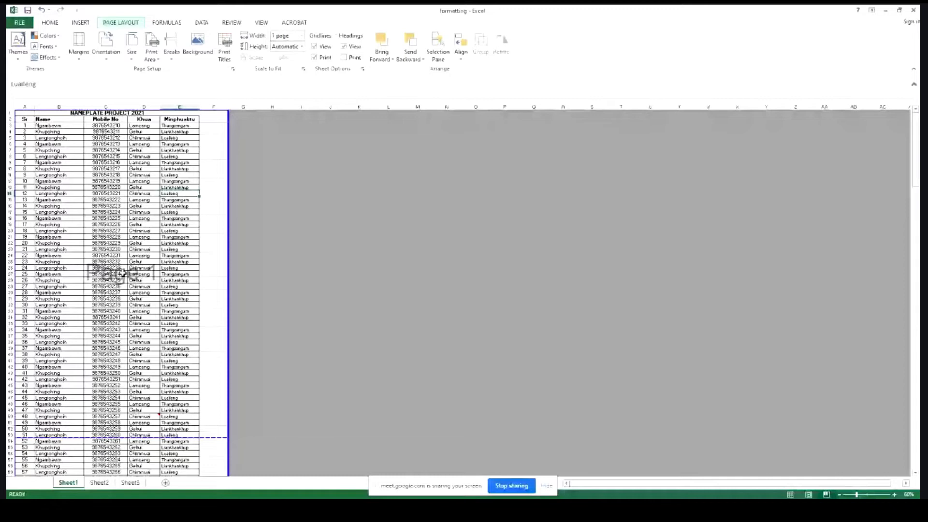
scroll(123, 274, "up", 7)
key("alt")
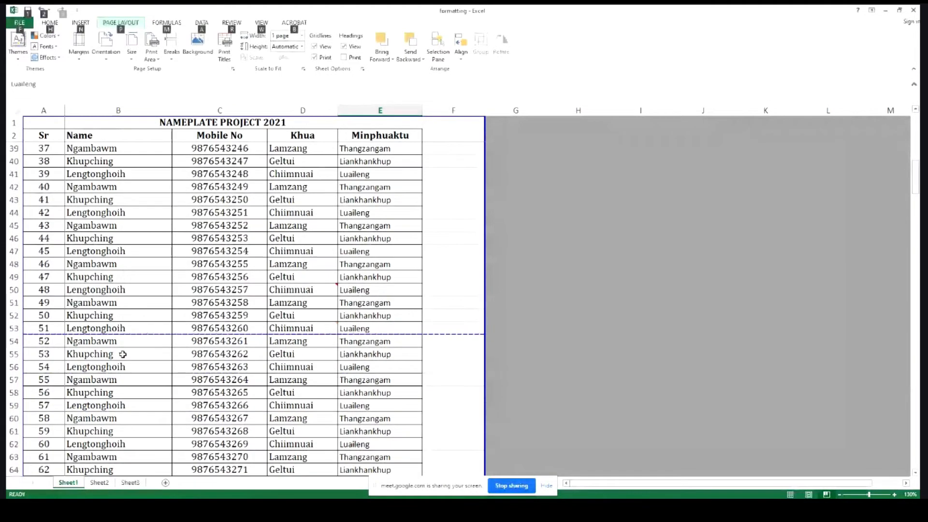
scroll(97, 360, "up", 7)
scroll(97, 360, "down", 6)
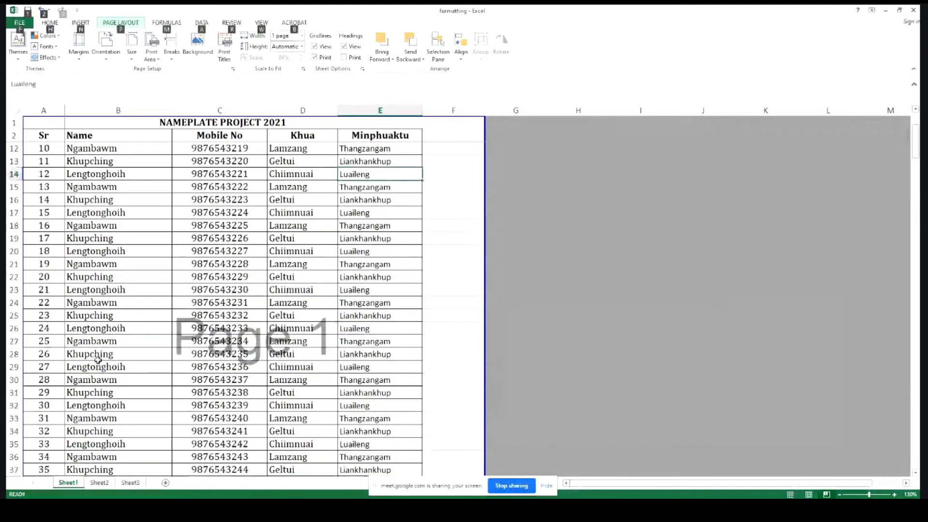
scroll(97, 360, "down", 1)
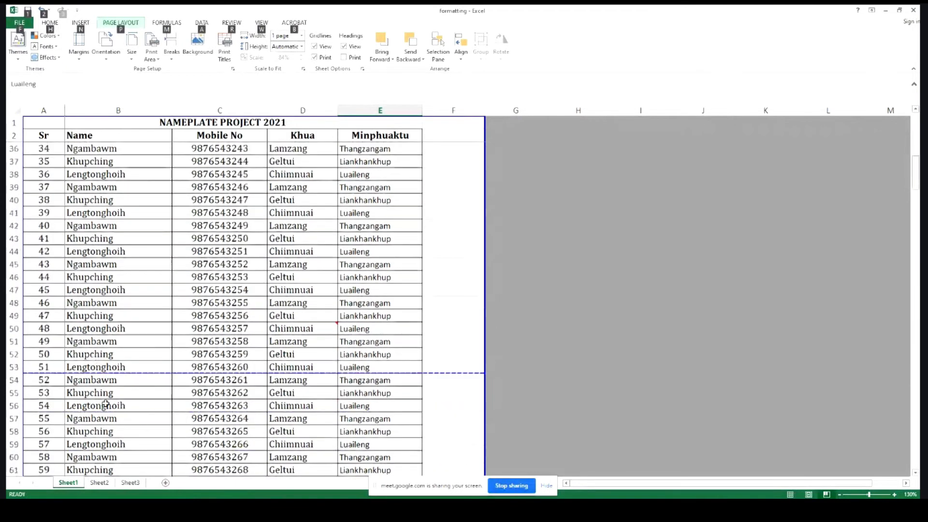
Examine row 54, the first record after the page break, cell by cell, and compare it with the headers in row 2
left_click(43, 380)
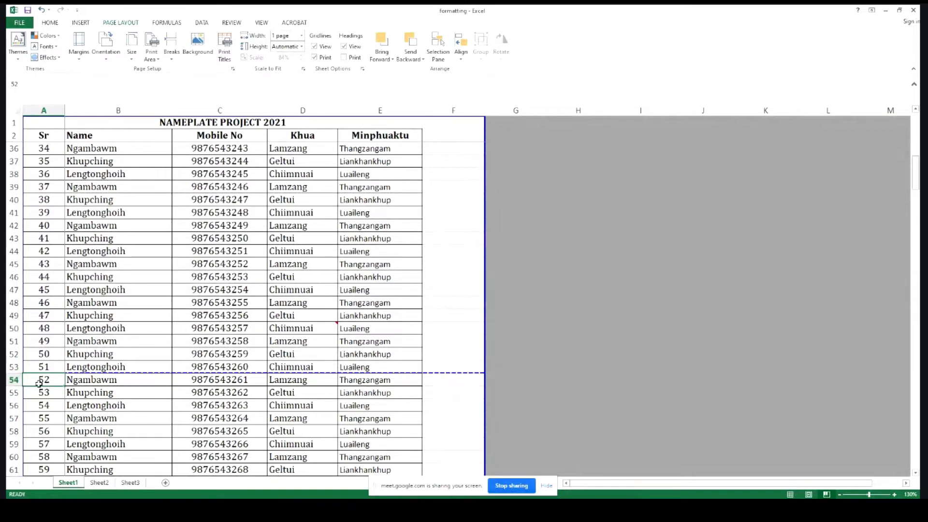
left_click(86, 381)
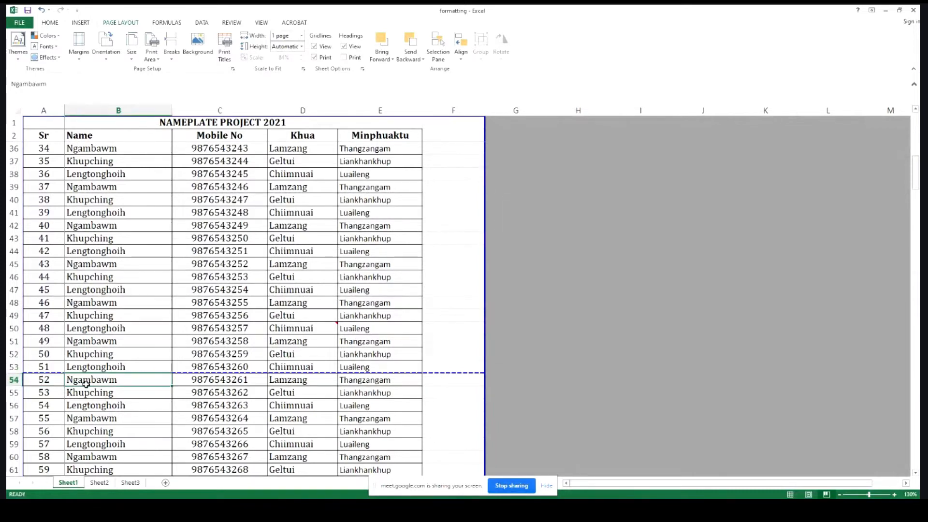
left_click(226, 382)
left_click(303, 379)
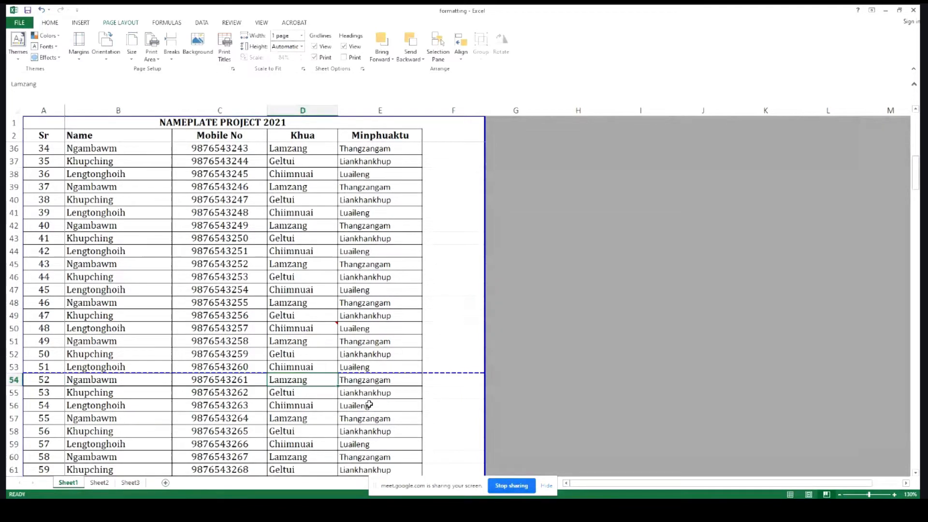
left_click(363, 381)
left_click(213, 374)
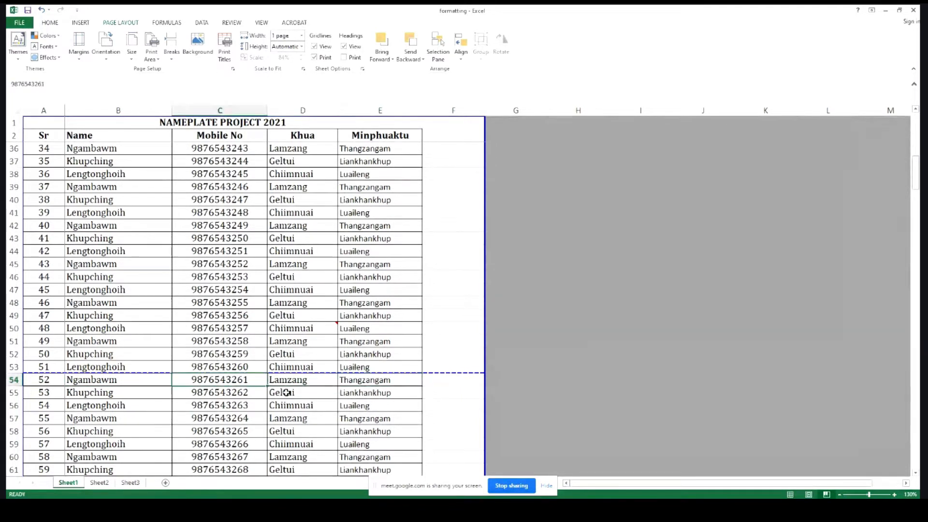
left_click(297, 383)
left_click(370, 384)
left_click(105, 382)
left_click(358, 384)
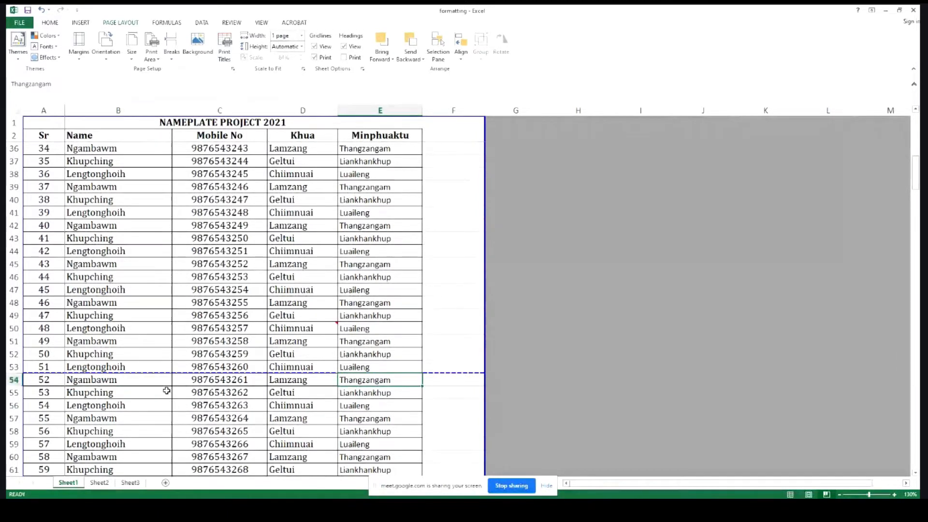
left_click(313, 385)
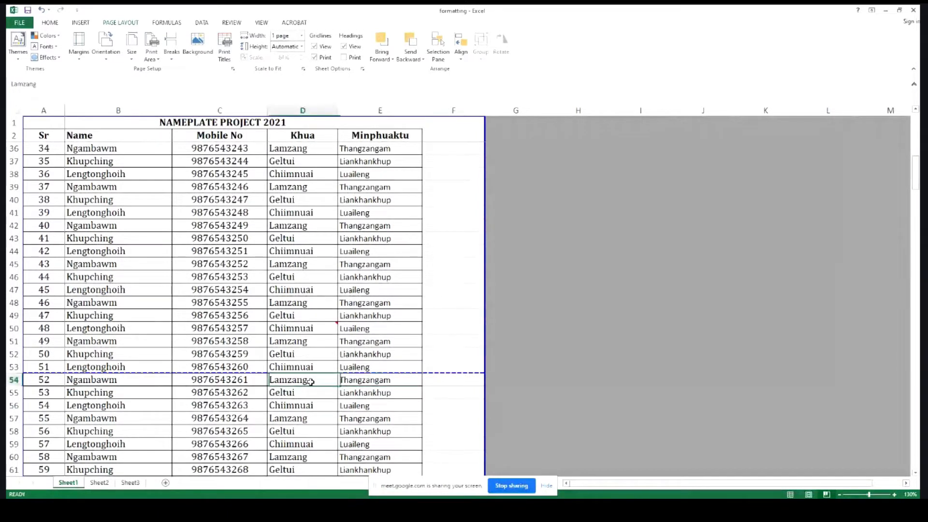
left_click(379, 381)
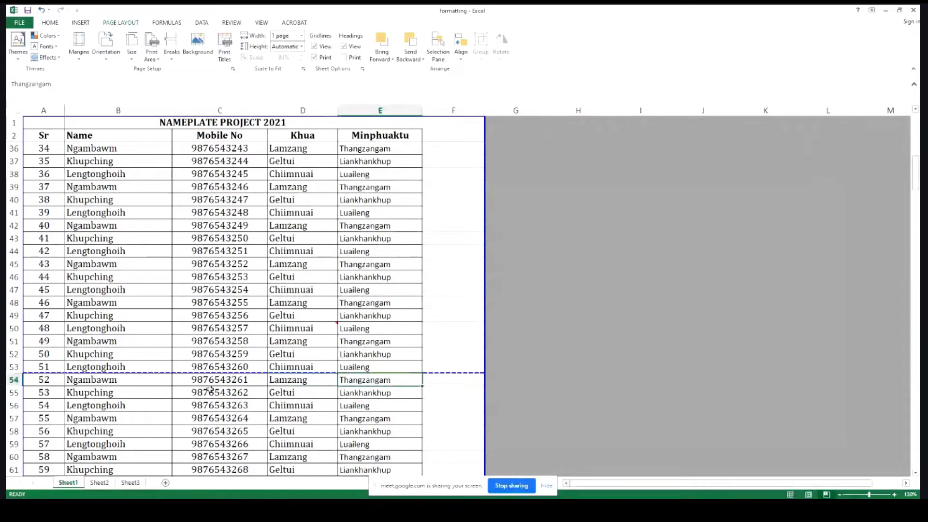
left_click(211, 380)
left_click(150, 386)
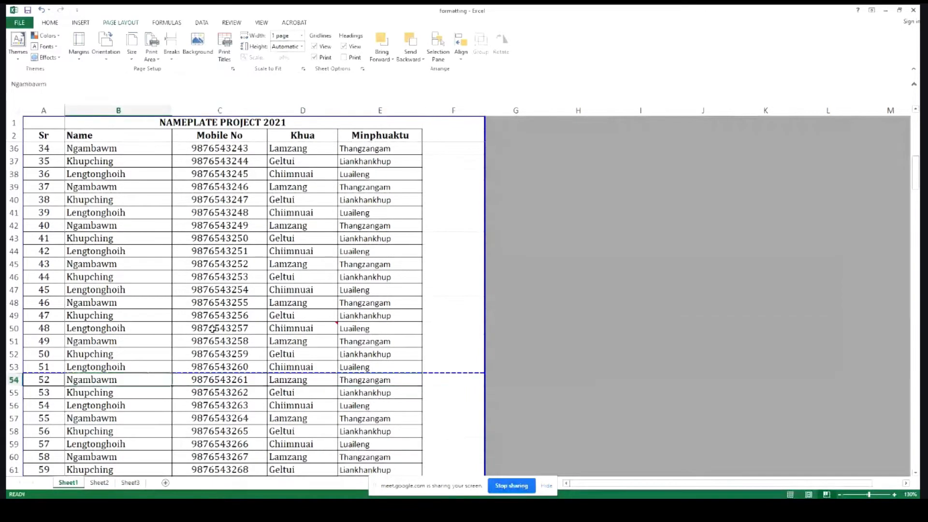
scroll(213, 329, "up", 2)
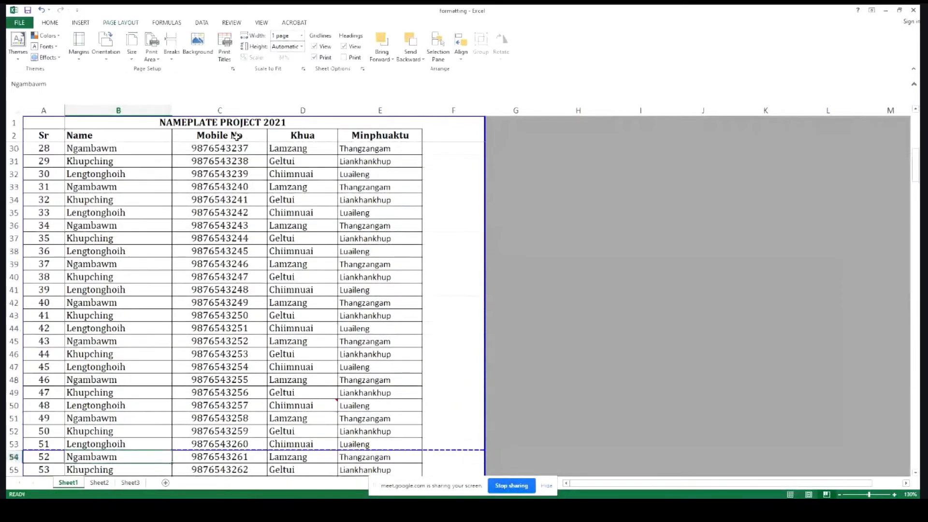
left_click(235, 135)
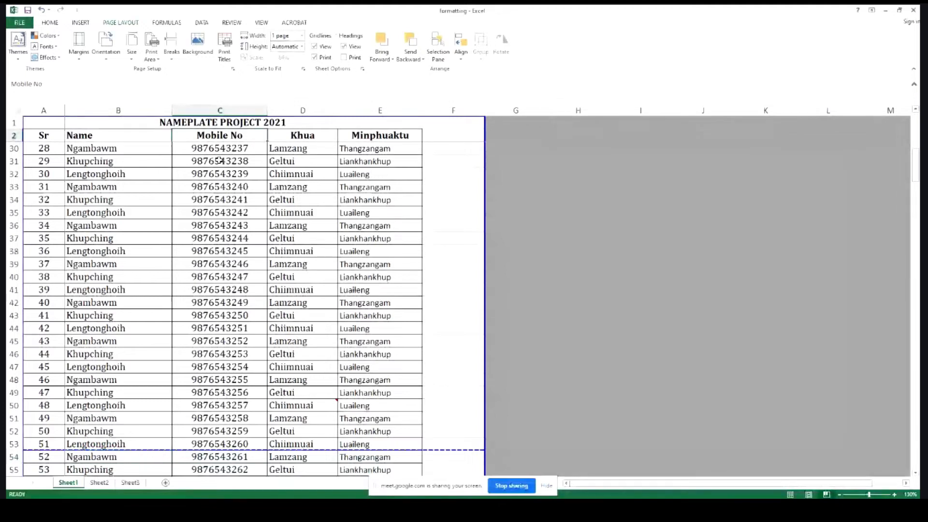
left_click(123, 150)
scroll(274, 233, "down", 1)
scroll(274, 233, "up", 2)
Return to Normal view and look over the Print Titles settings in Page Setup without changing them
left_click(790, 494)
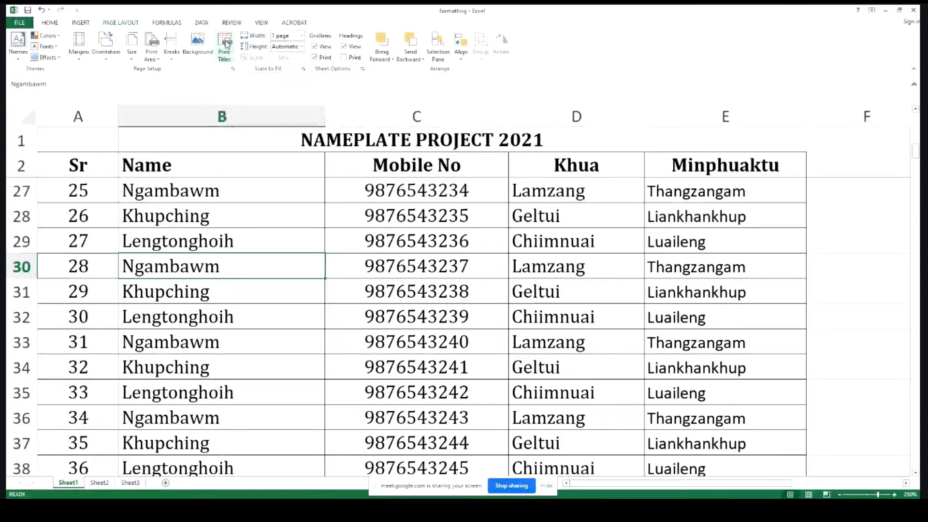
left_click(226, 45)
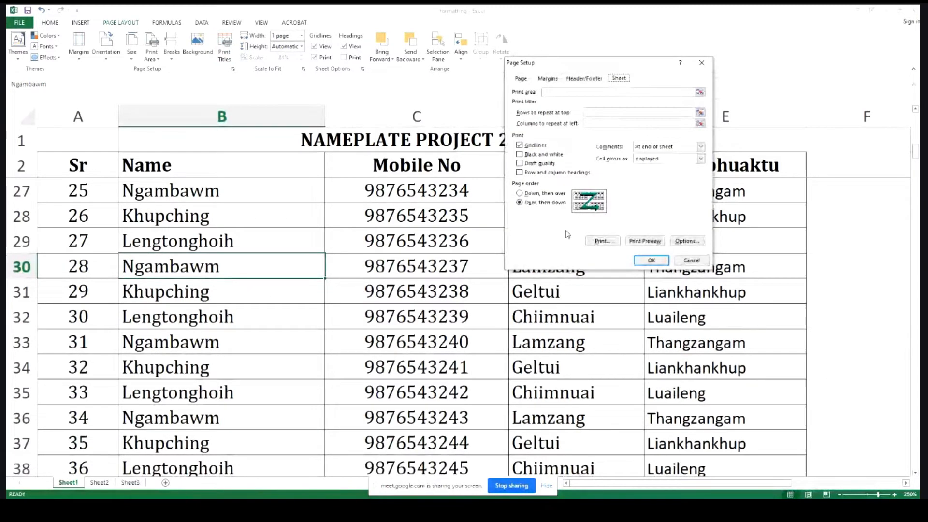
left_click(691, 260)
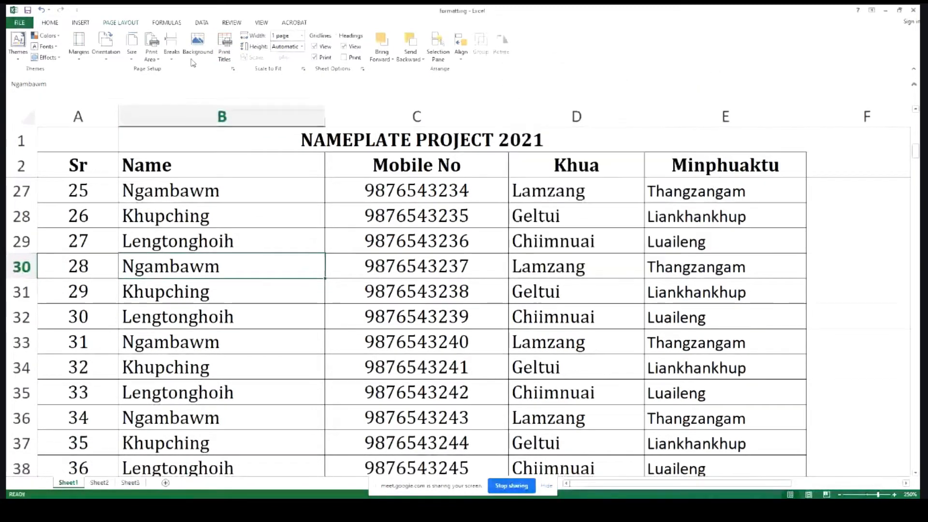
Set the print scaling to 100% of normal size and narrow the Name column to fit its entries
left_click(233, 68)
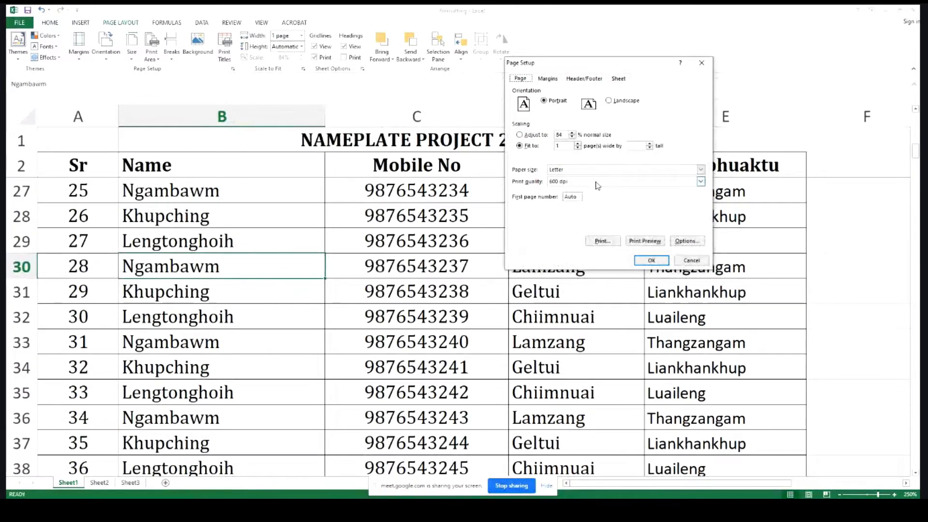
left_click(573, 133)
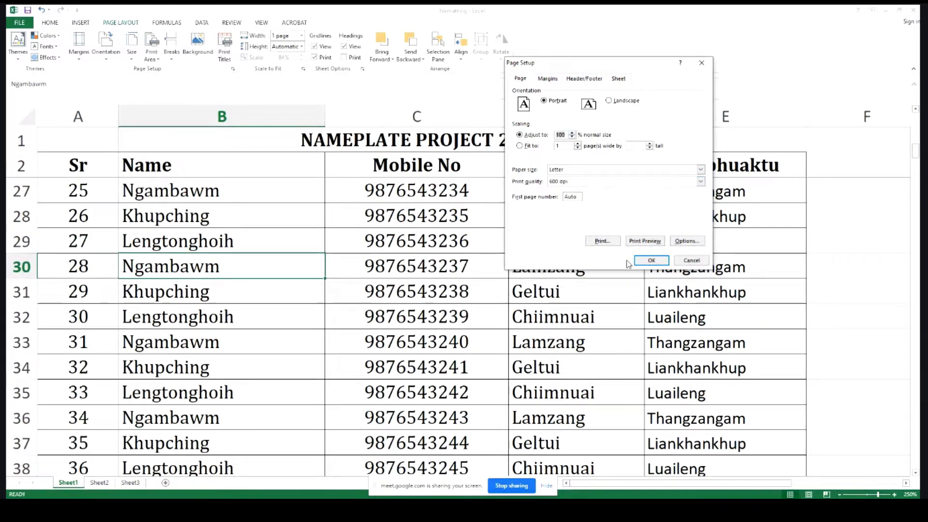
left_click(652, 260)
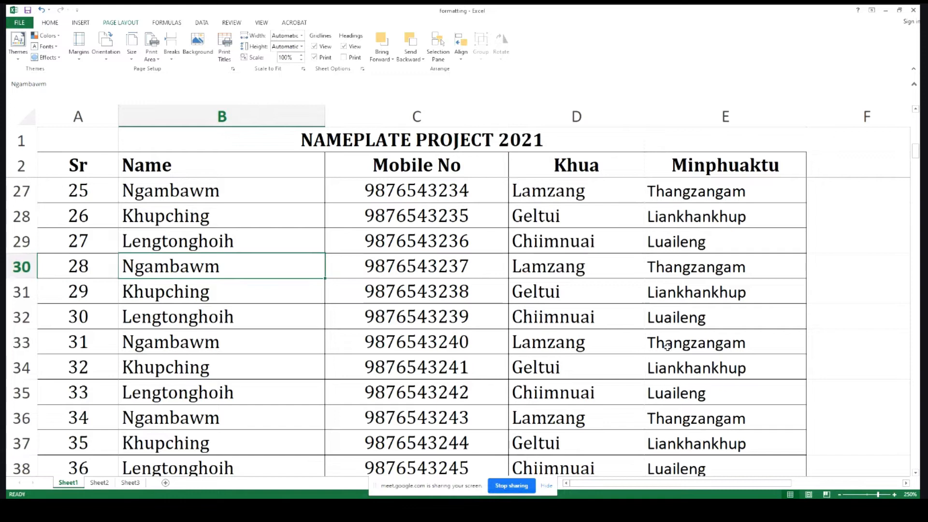
left_click_drag(325, 118, 251, 118)
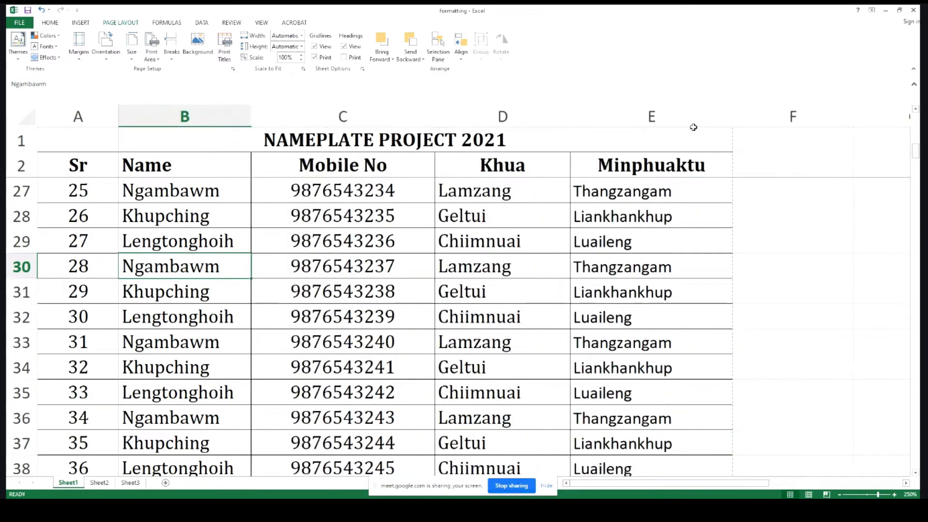
left_click(692, 164)
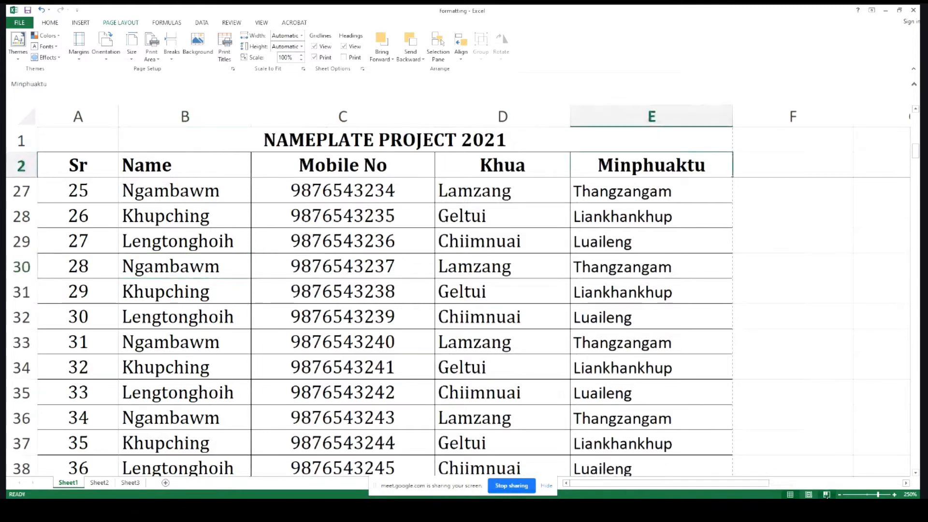
Extend the page width in Page Break Preview by moving the vertical page break to the outer edge of column F, and return to Normal view
left_click(827, 494)
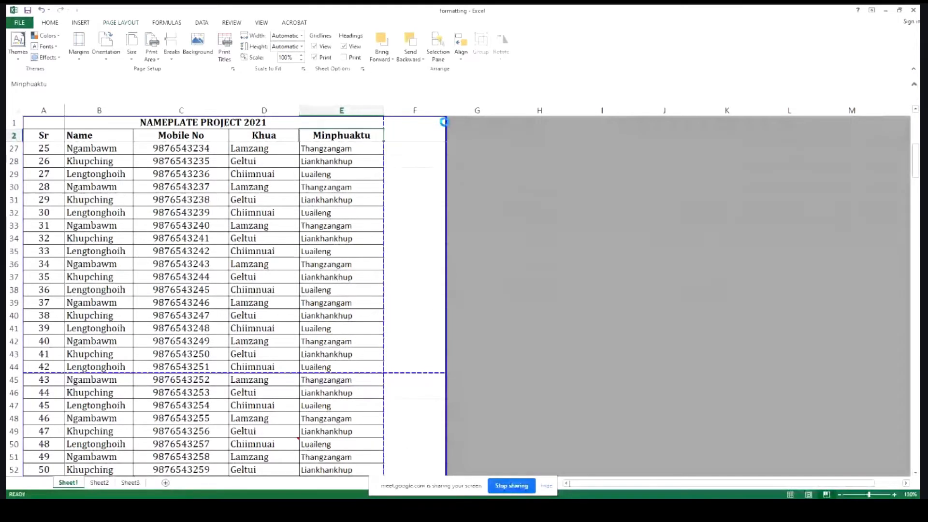
left_click(337, 240)
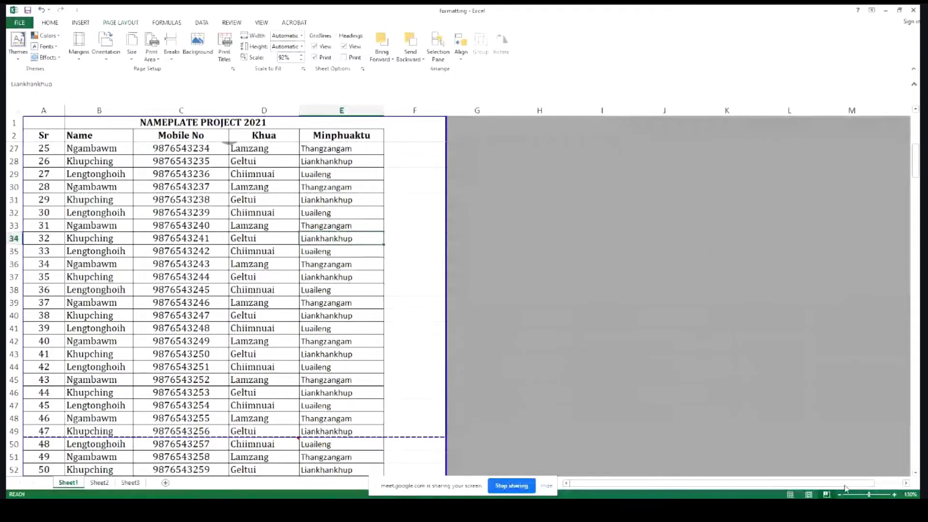
left_click(793, 494)
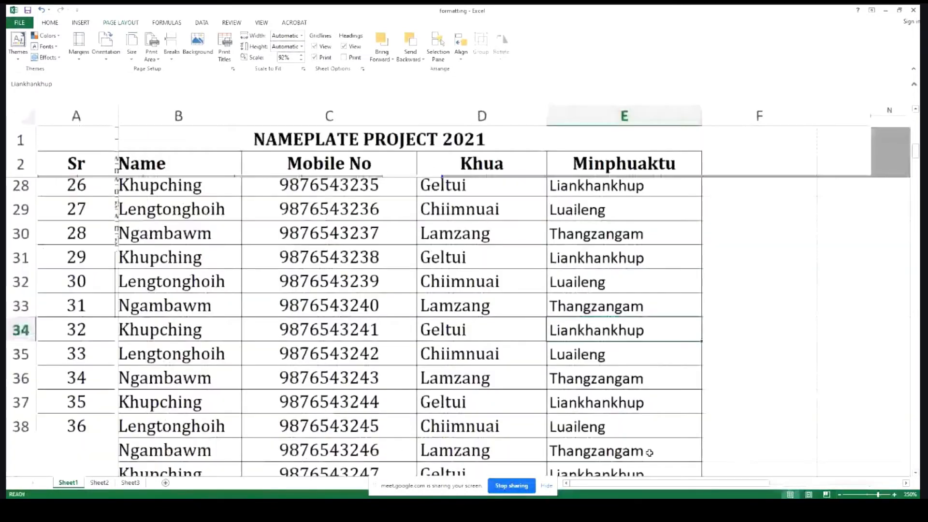
Set the title and header rows $1:$2 as the rows to repeat at the top of every printed page
left_click(226, 47)
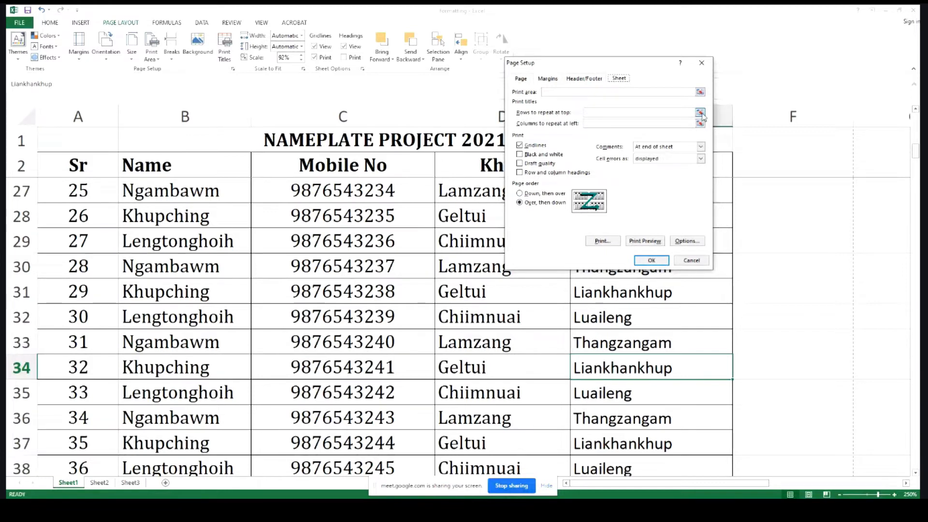
left_click(592, 113)
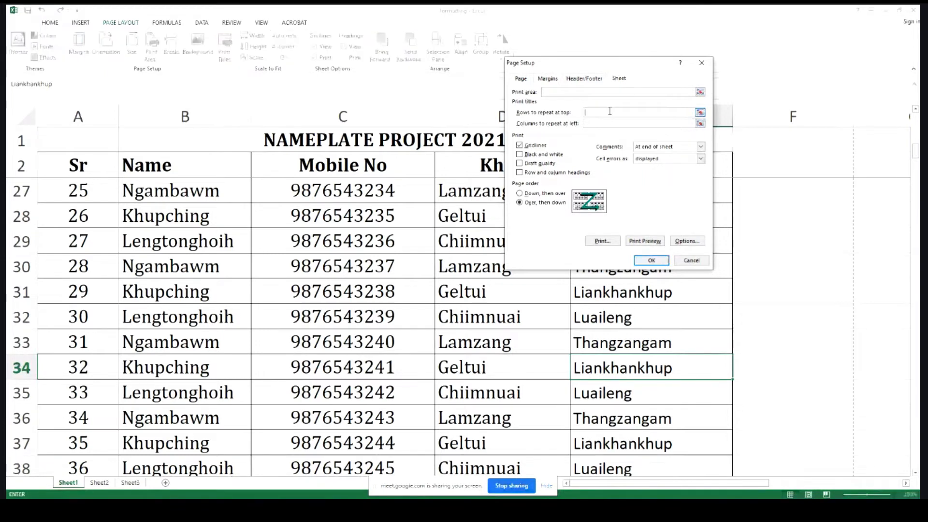
left_click(699, 113)
left_click_drag(20, 140, 22, 165)
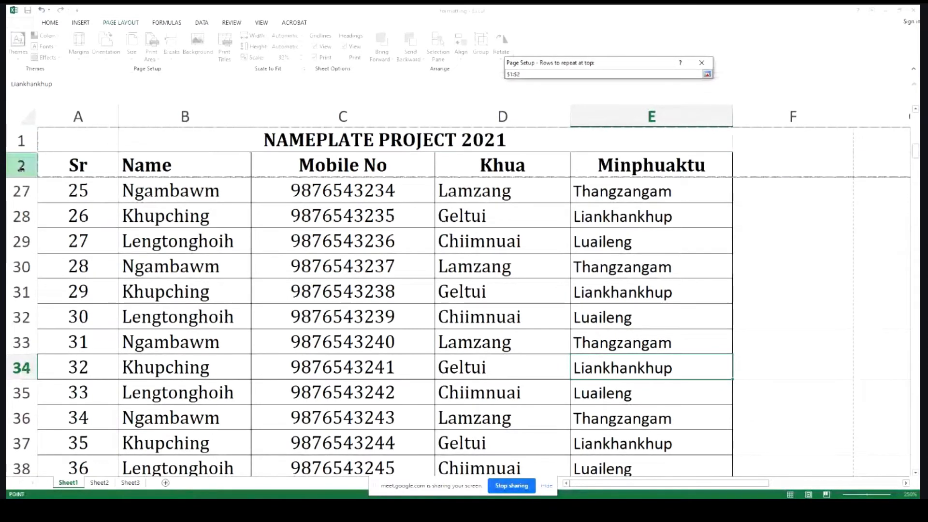
left_click(709, 75)
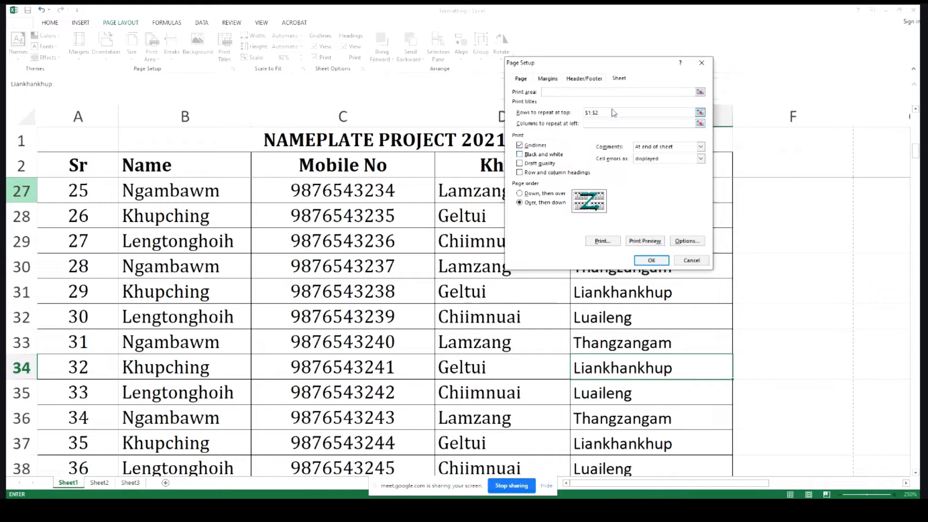
key("BackSpace")
key("BackSpace")
left_click_drag(20, 140, 34, 160)
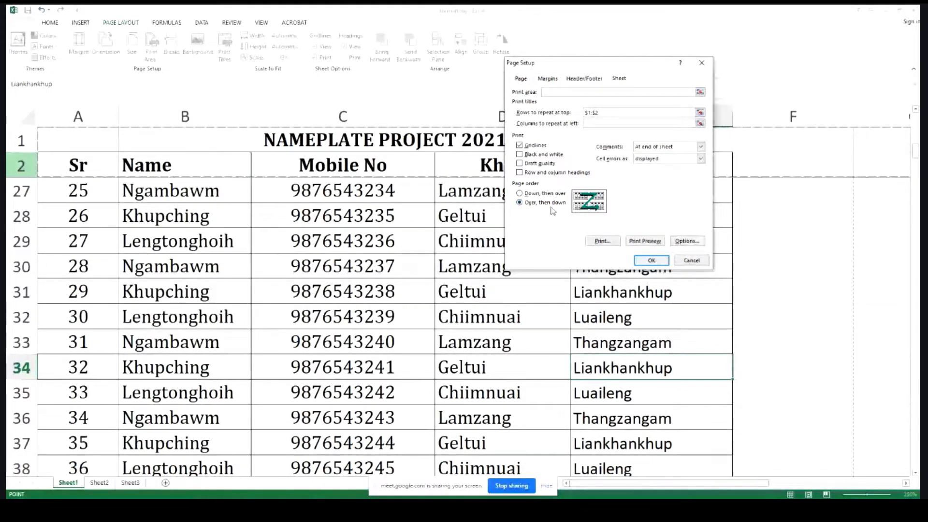
Create a custom page header with the text "confidential" in the center section
left_click(586, 79)
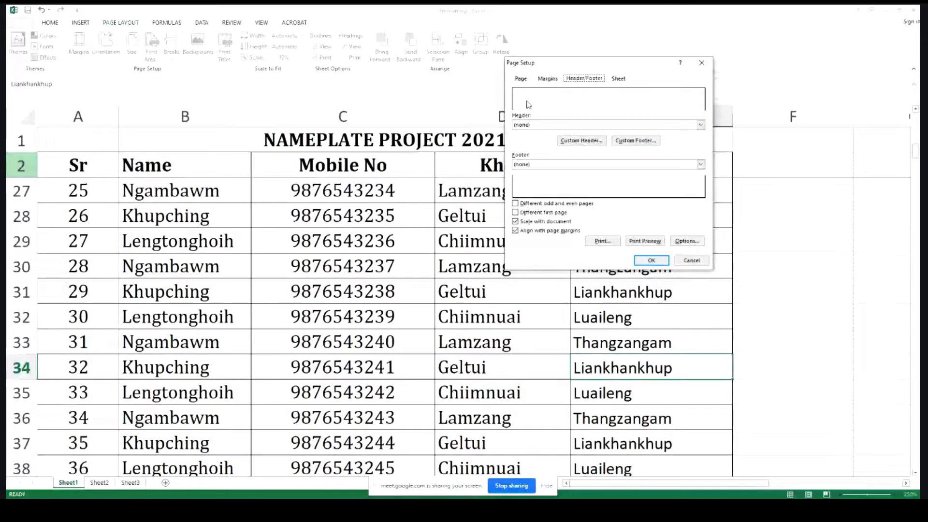
left_click(581, 140)
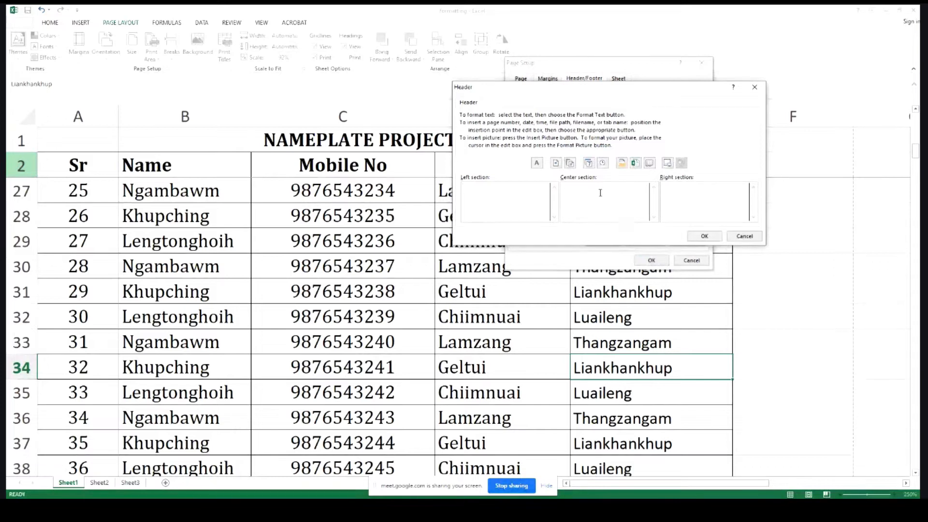
left_click(618, 205)
type("confidential")
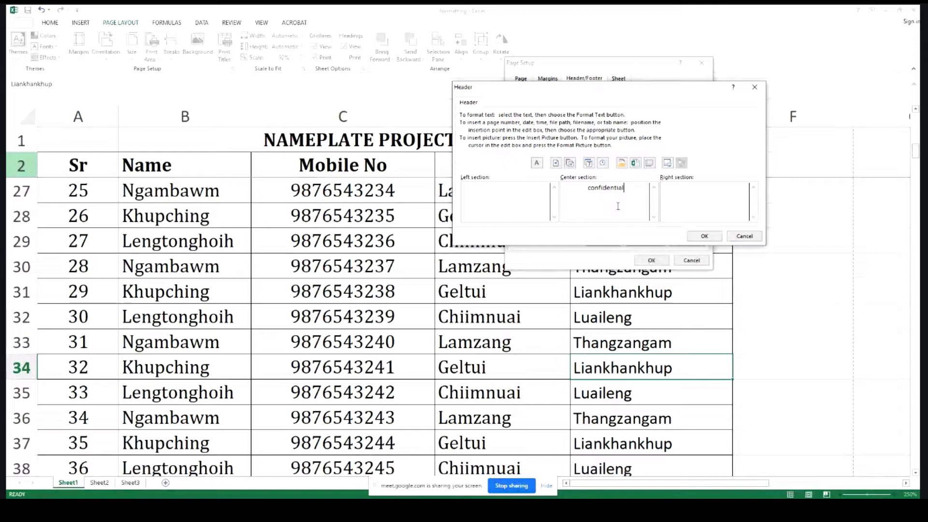
Format the center header text as Calibri, Bold, size 12, and accept the custom header
key("ctrl+a")
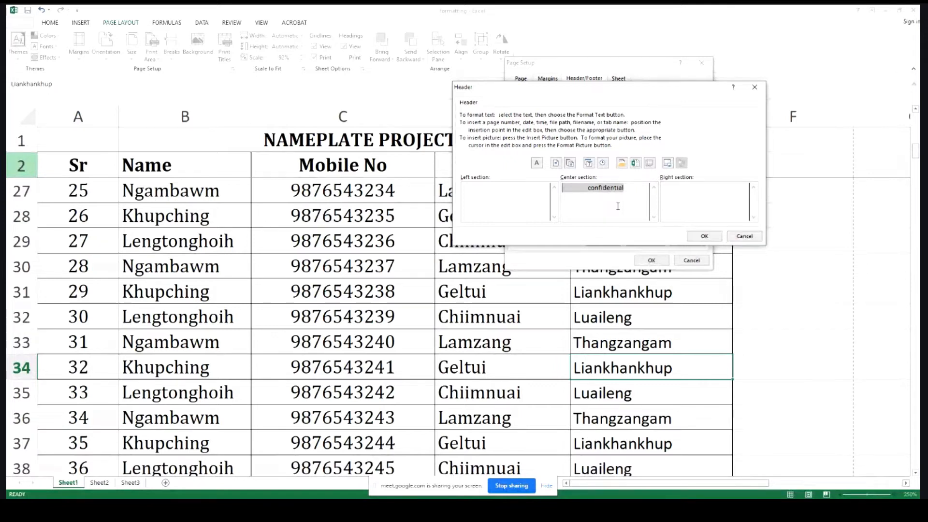
left_click(630, 188)
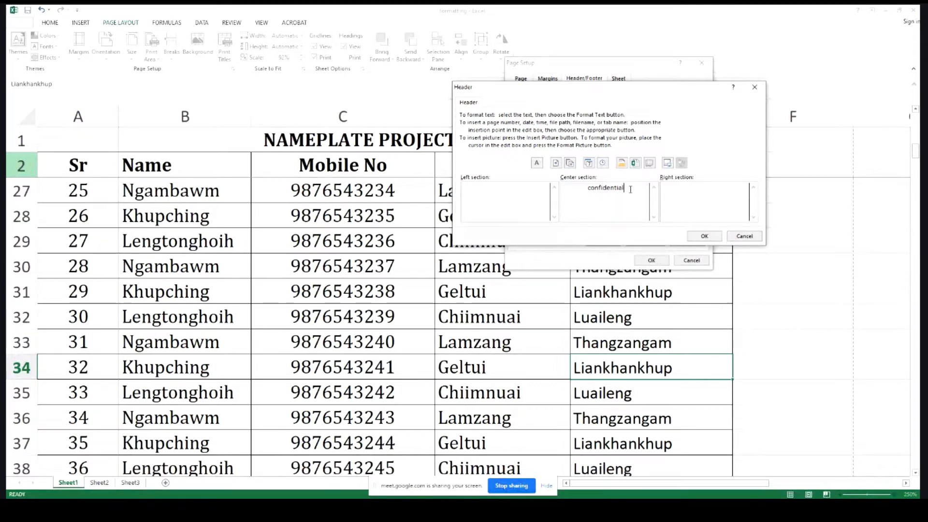
left_click_drag(645, 189, 562, 190)
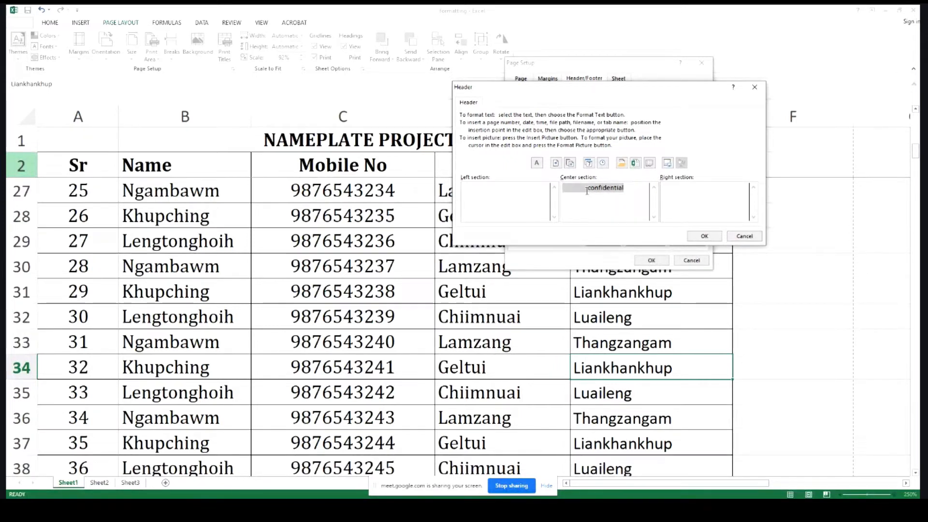
left_click(537, 164)
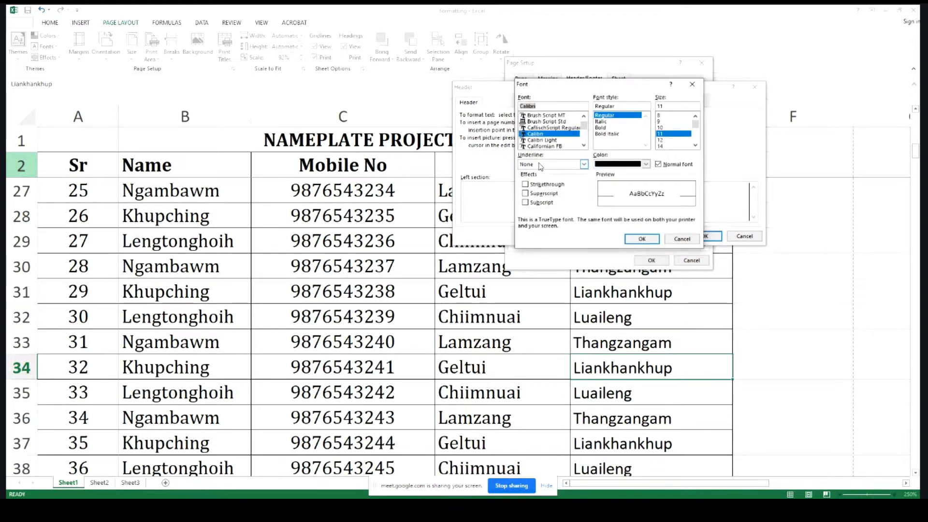
left_click(544, 140)
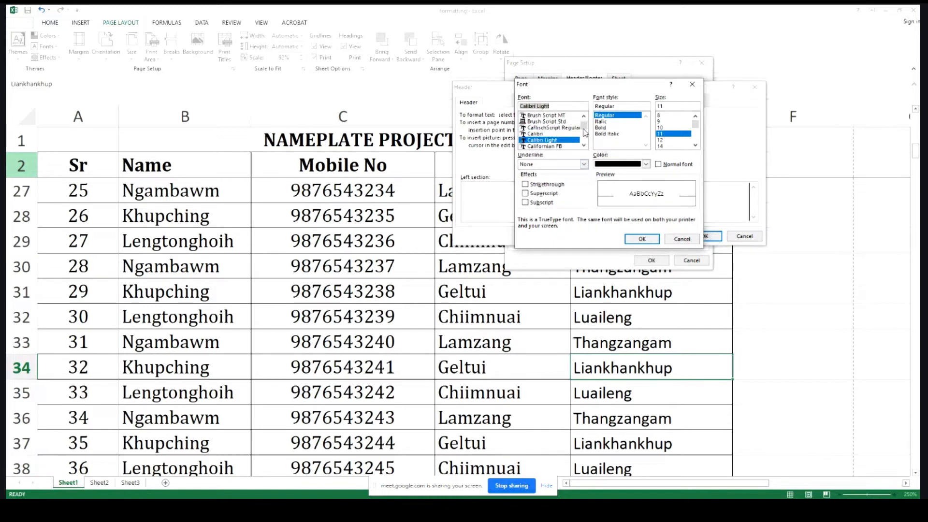
left_click(536, 134)
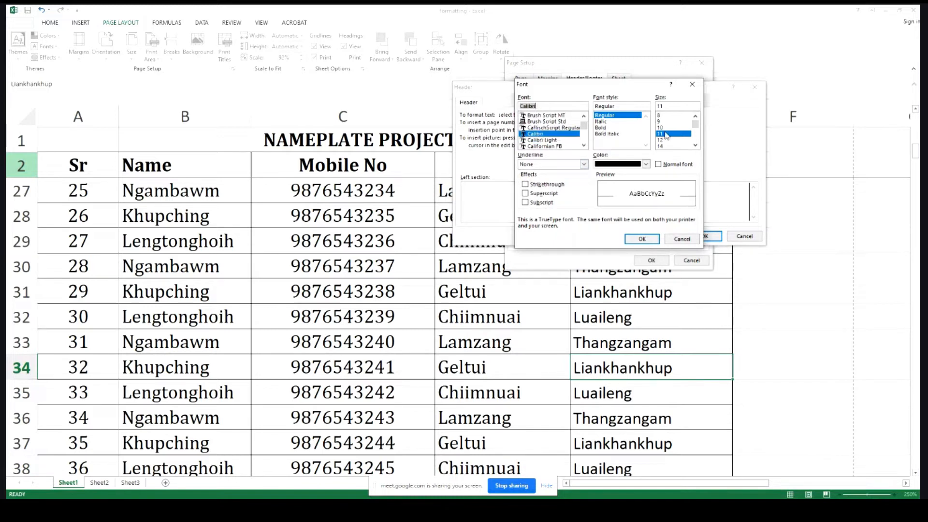
left_click(602, 127)
left_click(662, 141)
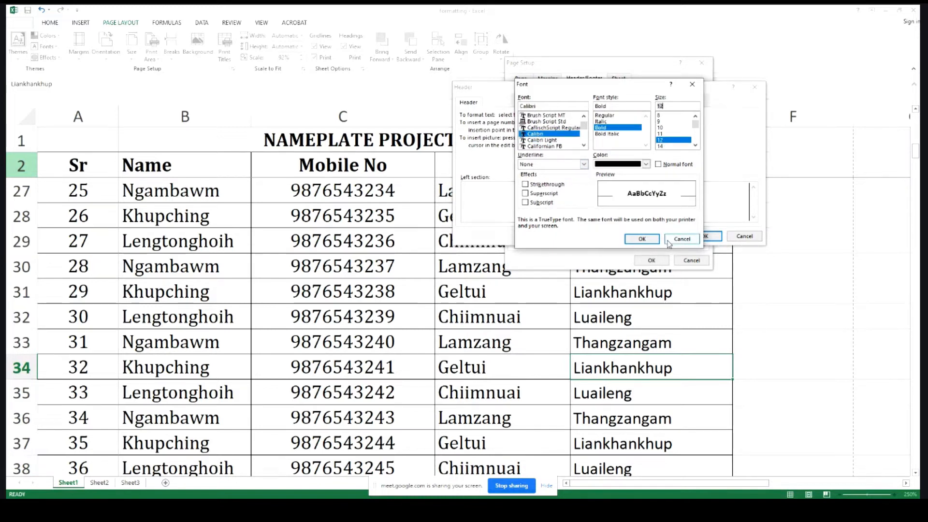
left_click(643, 238)
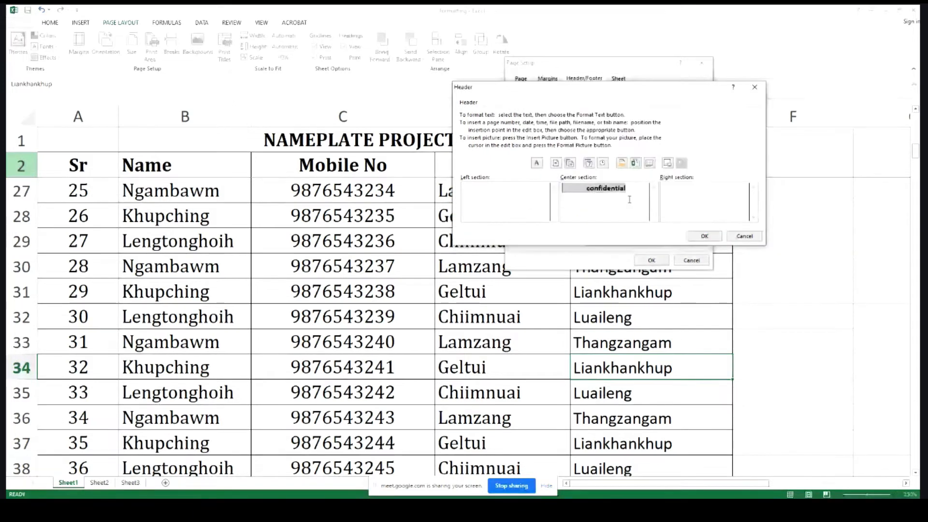
left_click(704, 235)
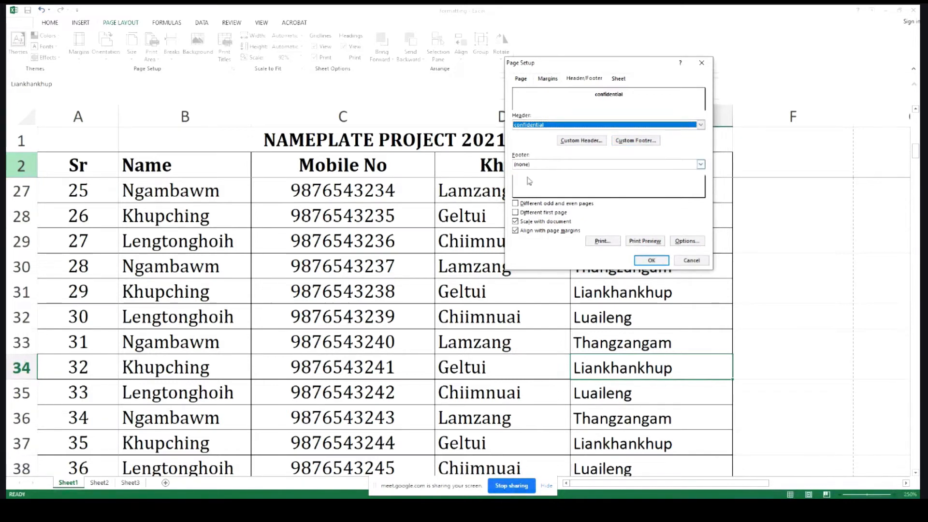
Choose the "Page 1 of ?" footer and open the print preview
left_click(701, 165)
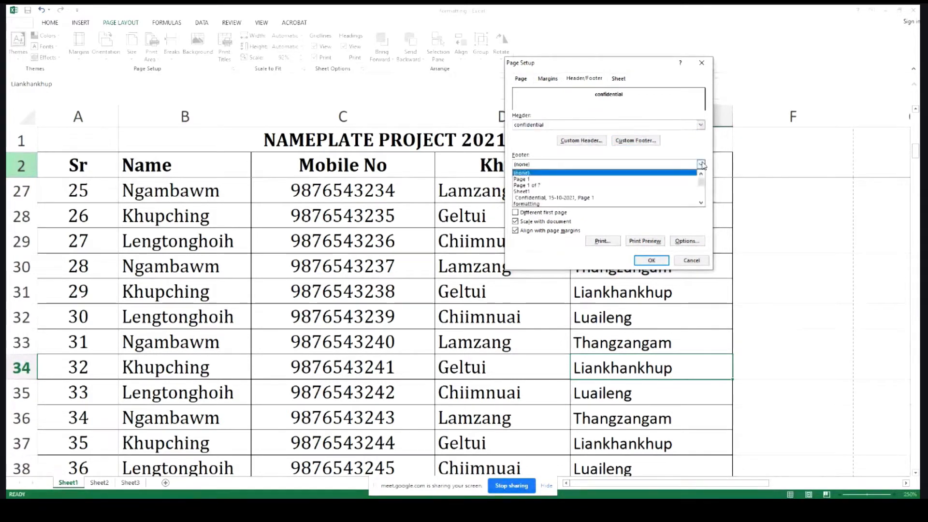
left_click(565, 186)
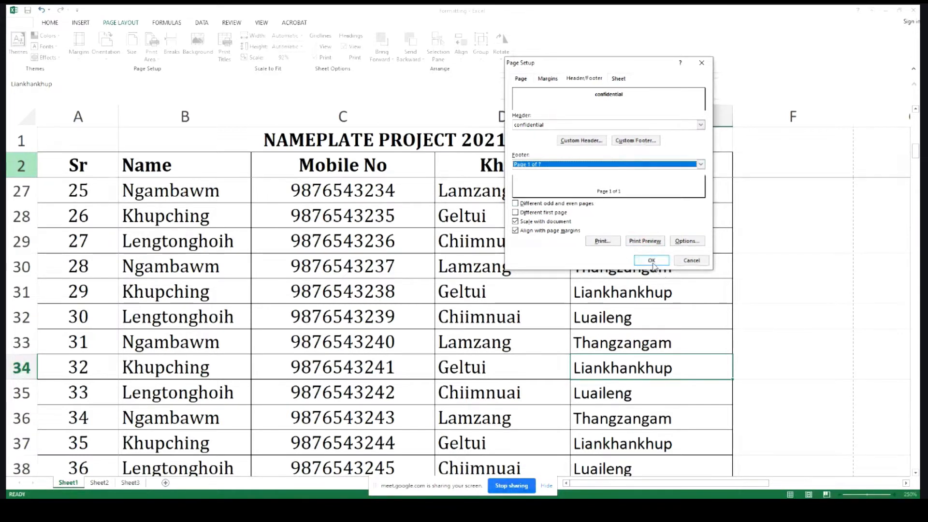
left_click(644, 240)
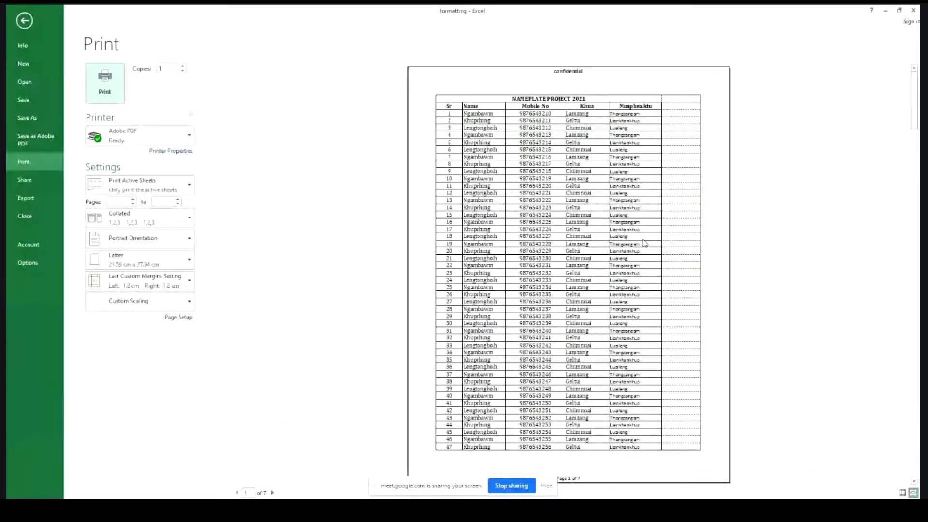
Examine the first three pages in print preview for the repeated title rows, header and footer, and enlarge the first page
scroll(548, 139, "down", 1)
scroll(616, 409, "up", 1)
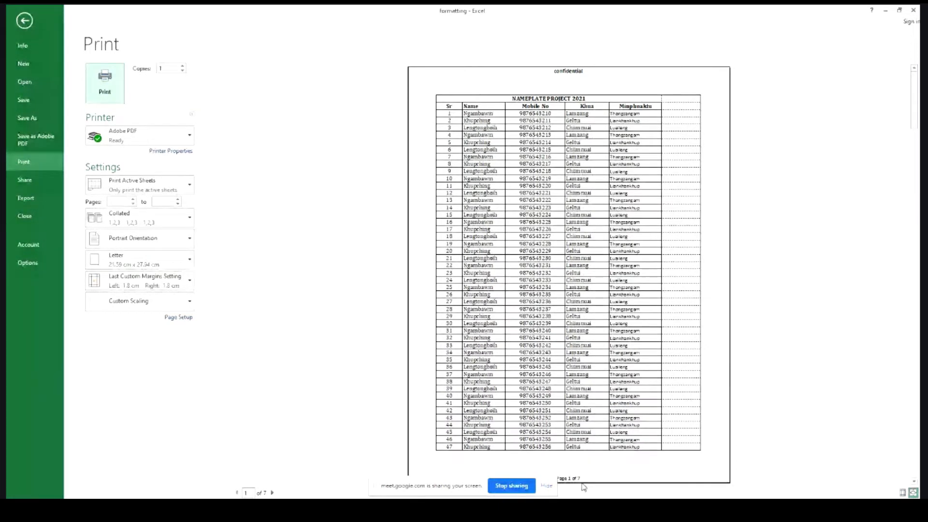
scroll(617, 393, "down", 2)
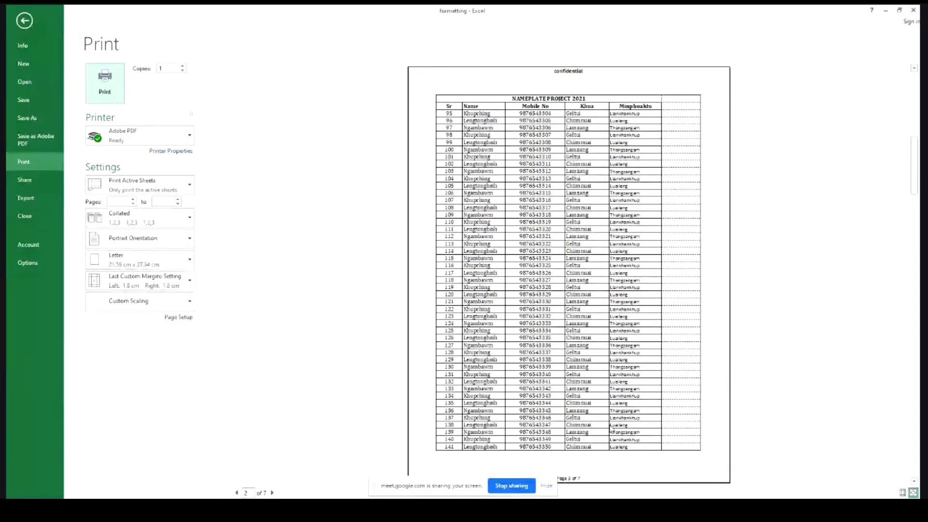
scroll(612, 427, "up", 1)
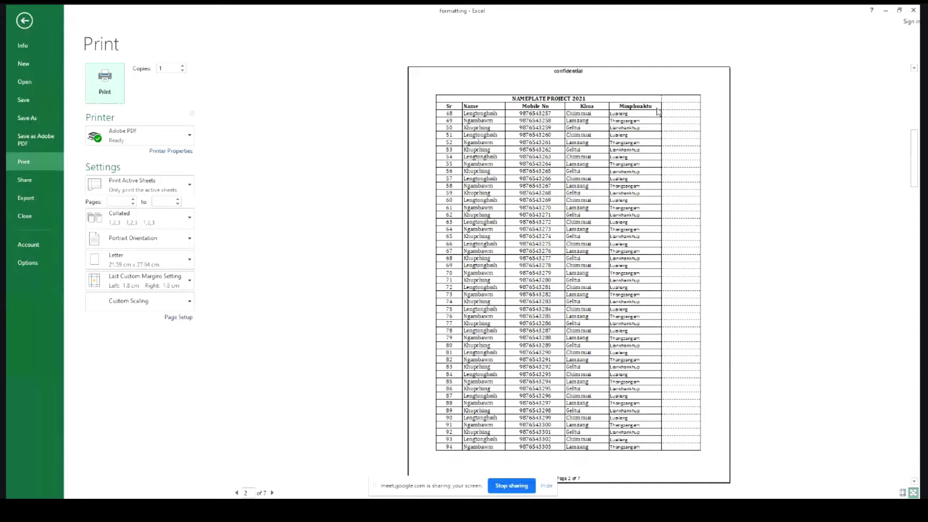
key("alt")
scroll(616, 239, "up", 1)
scroll(616, 239, "up", 1)
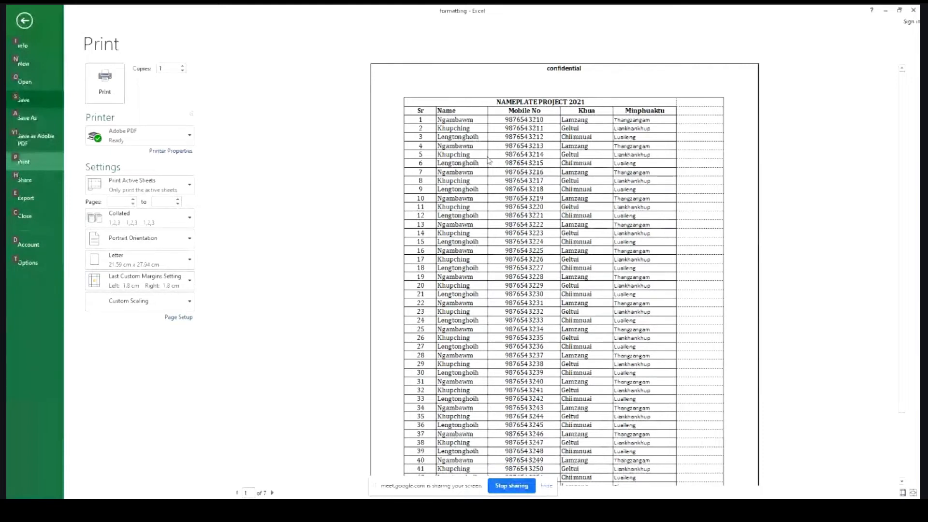
left_click(411, 92)
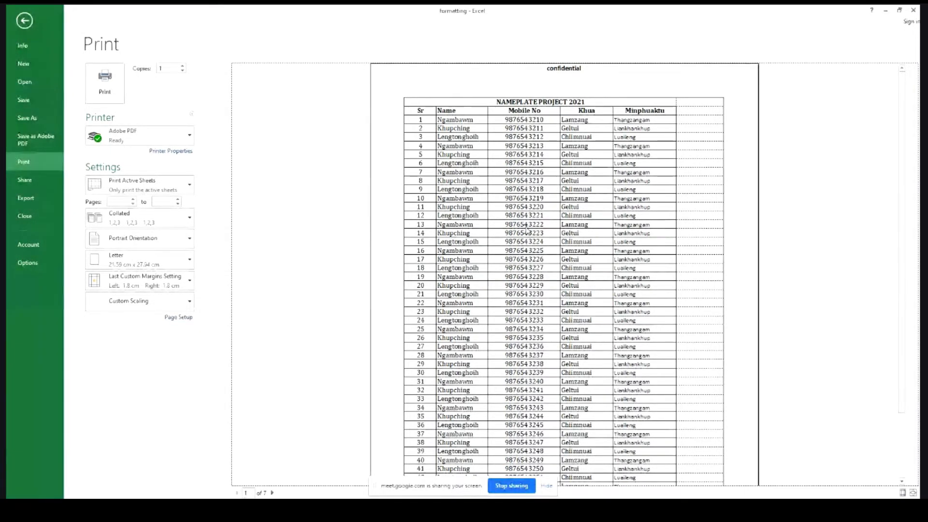
key("alt")
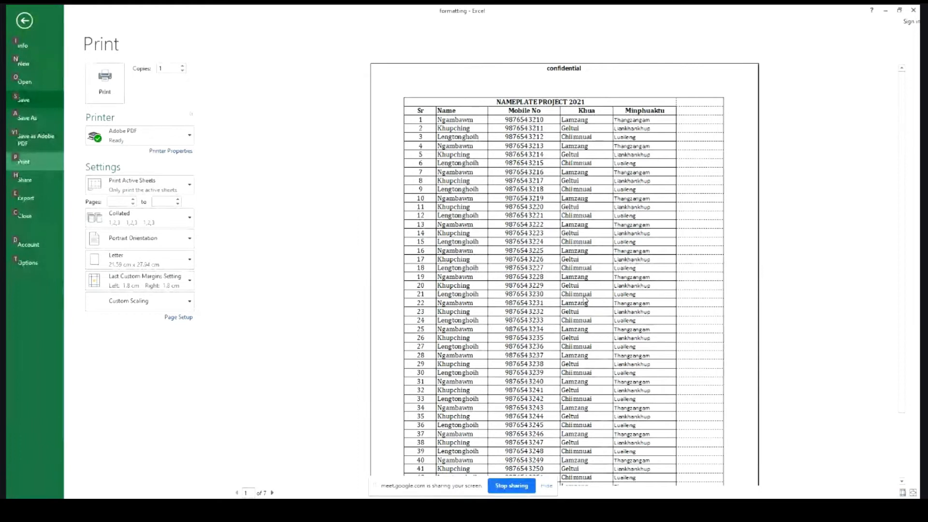
scroll(729, 459, "down", 1)
scroll(914, 494, "down", 2)
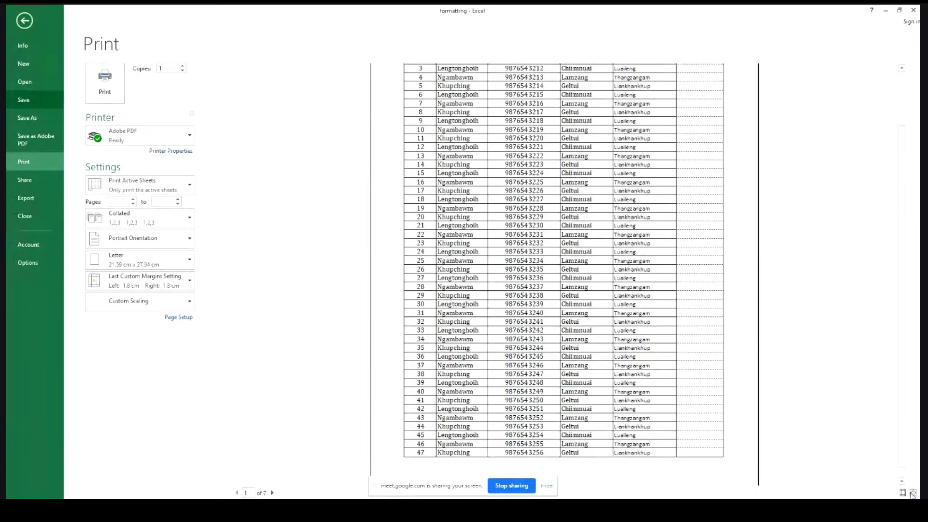
Display the margin guides in the enlarged print preview and reduce the top margin by moving its guide slightly up
left_click(914, 493)
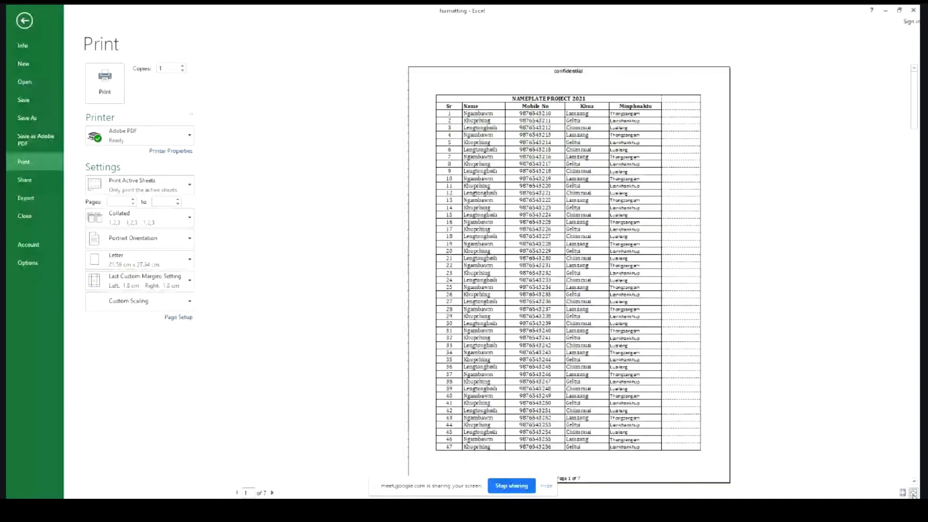
left_click(903, 492)
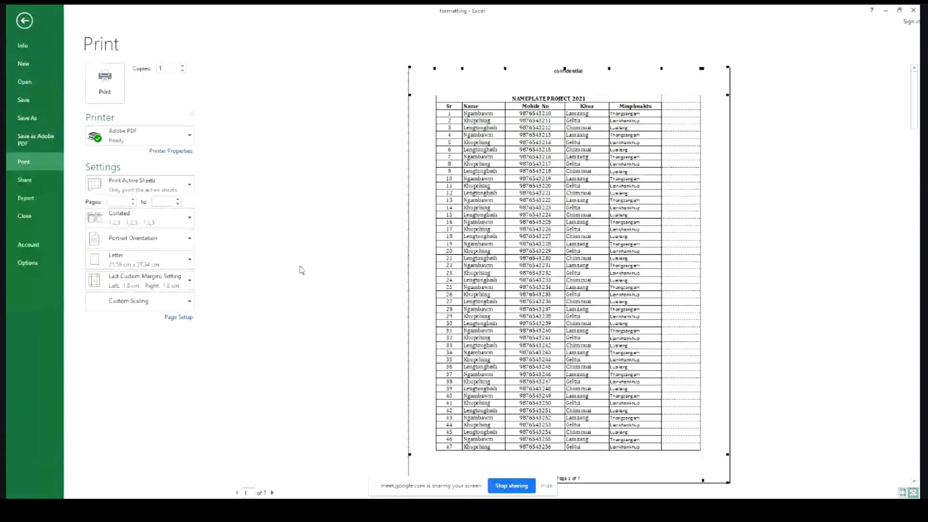
left_click(472, 239)
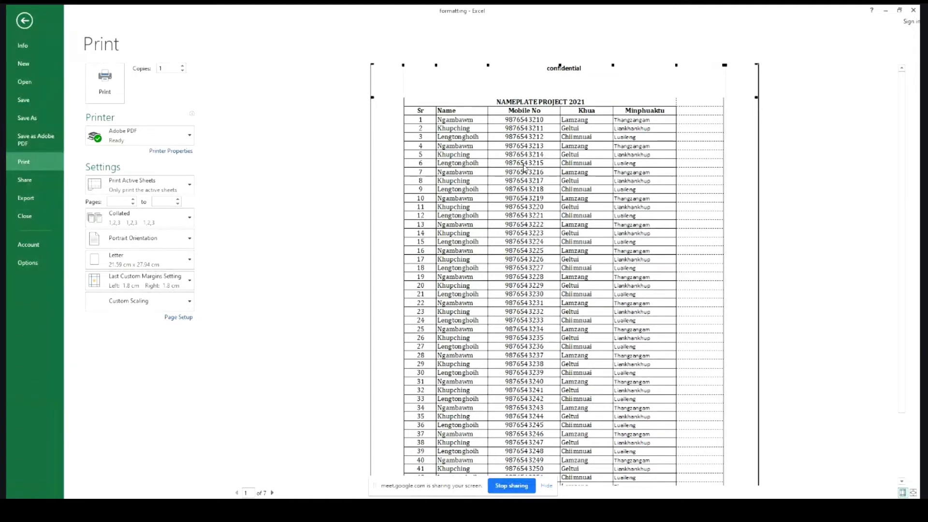
left_click_drag(391, 97, 392, 86)
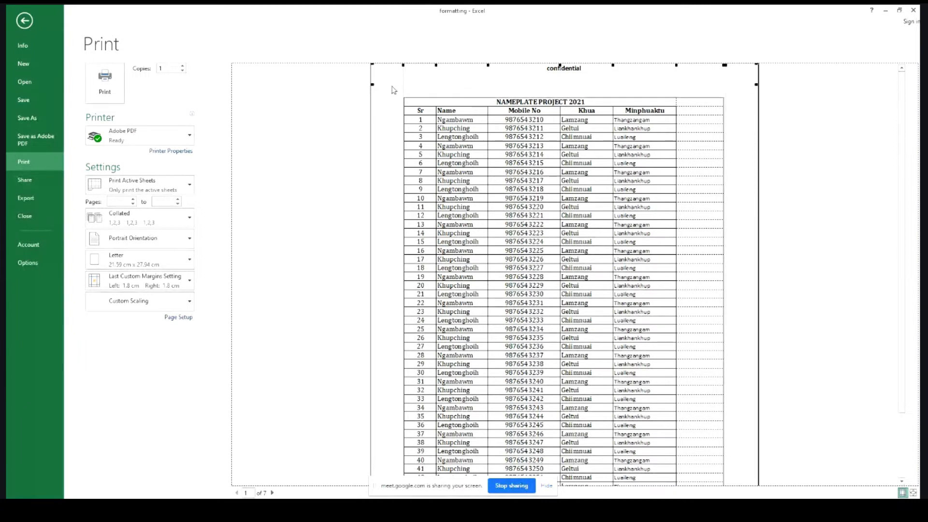
scroll(489, 223, "down", 3)
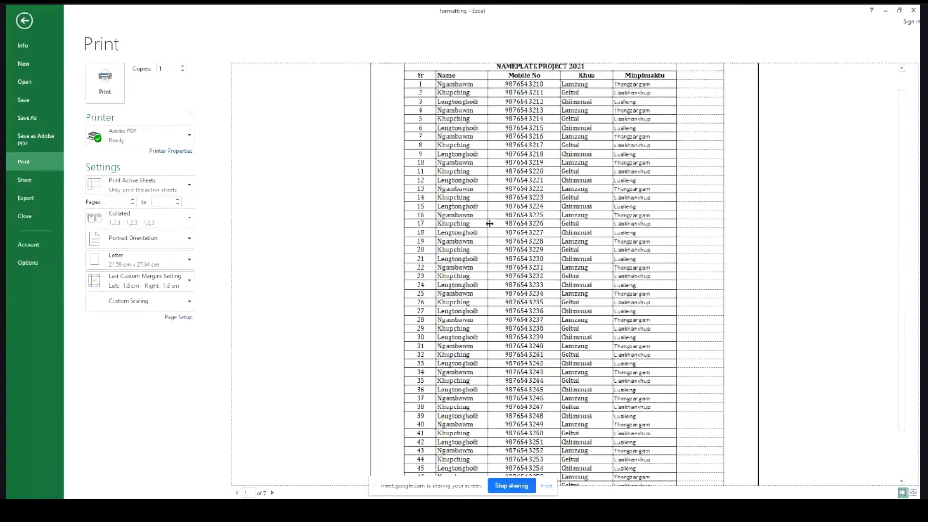
scroll(490, 223, "up", 2)
scroll(895, 213, "up", 1)
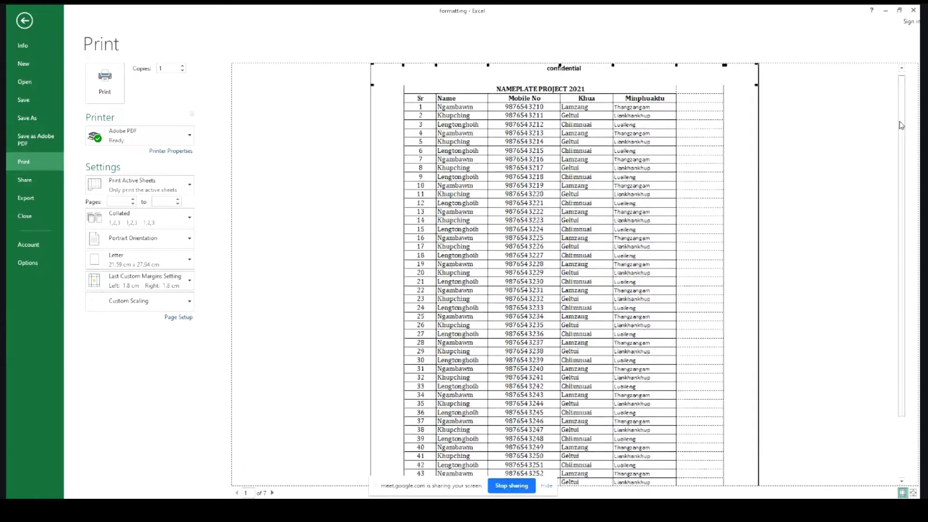
Reduce the bottom margin to fit one more row on the first page and return to the worksheet
left_click_drag(900, 125, 907, 156)
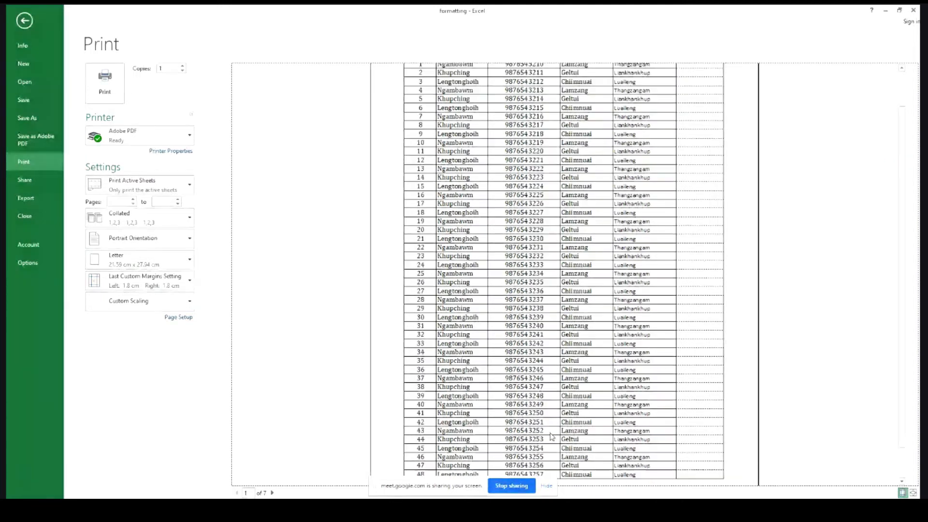
left_click_drag(399, 483, 186, 442)
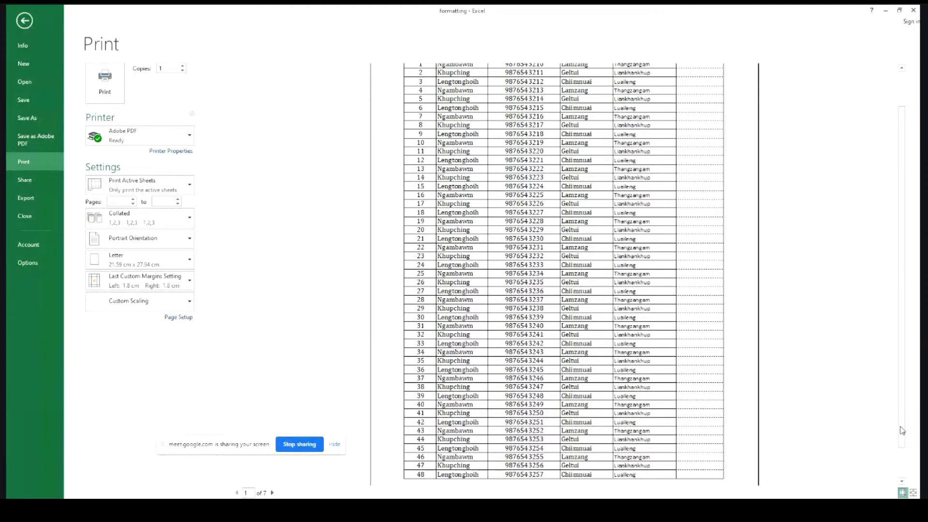
left_click(913, 493)
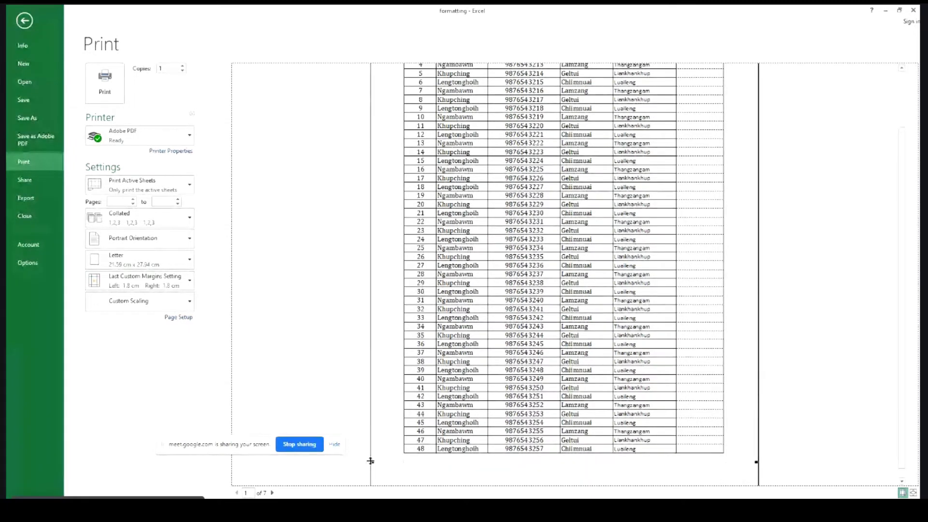
left_click_drag(373, 462, 373, 462)
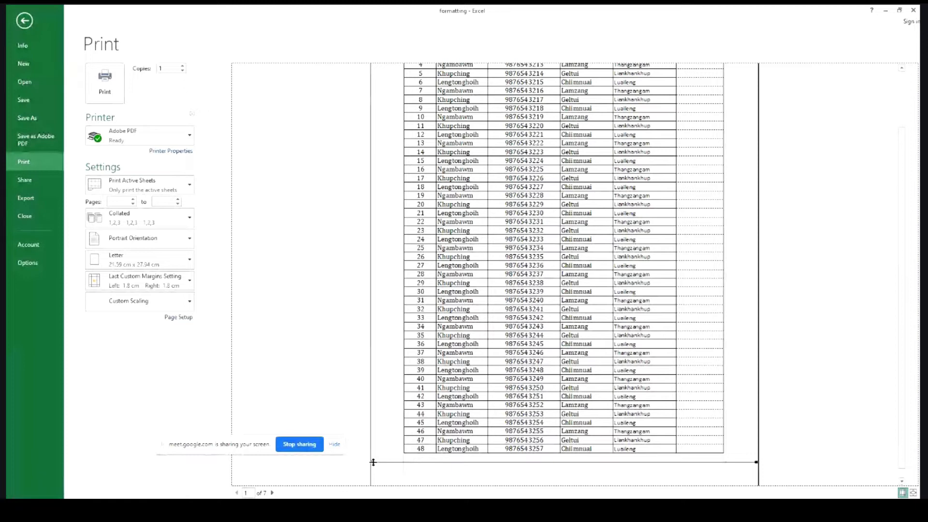
left_click_drag(373, 462, 373, 470)
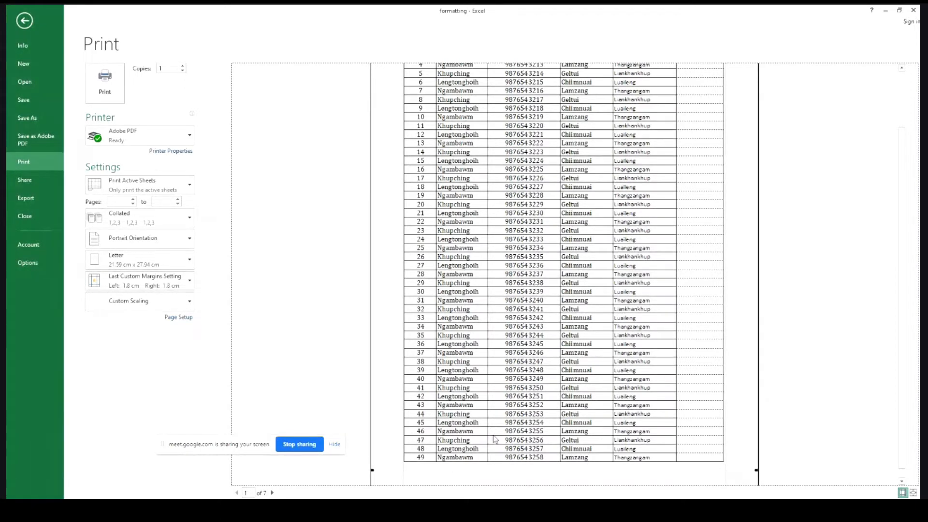
left_click(27, 20)
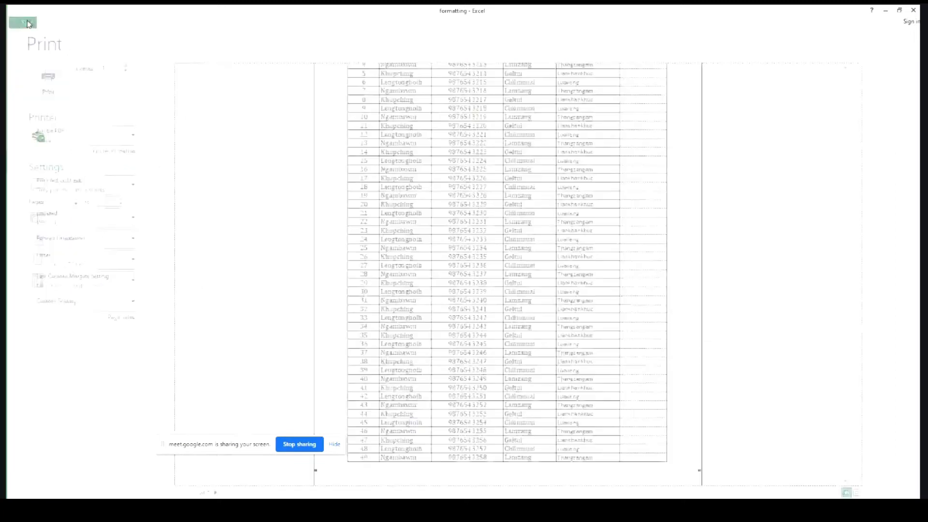
Look through the nameplate list rows around and beyond the first page break
scroll(389, 279, "down", 2)
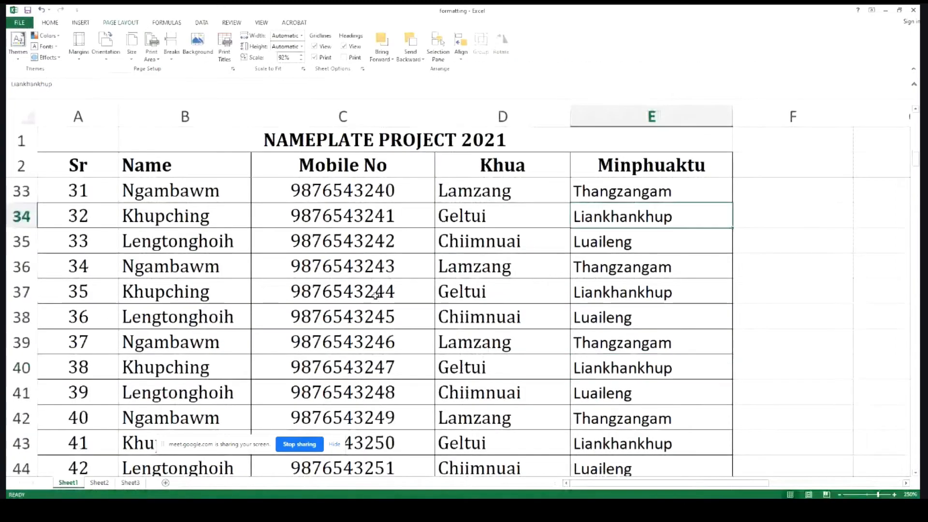
scroll(369, 293, "down", 1)
scroll(368, 293, "down", 3)
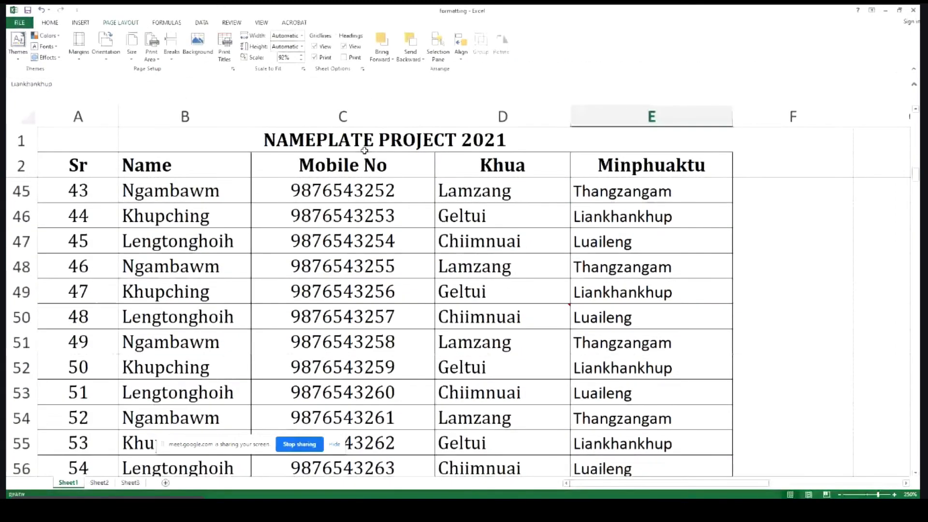
scroll(391, 235, "down", 1)
scroll(392, 235, "down", 11)
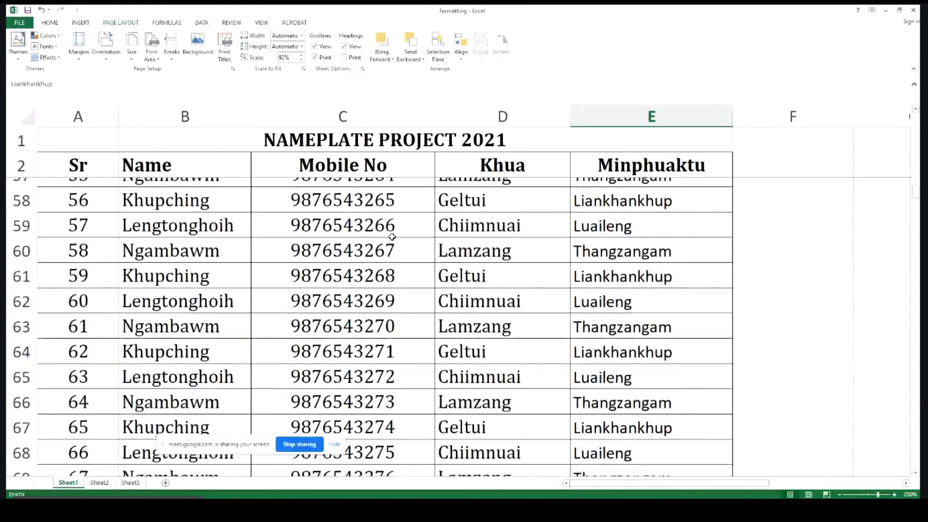
scroll(392, 237, "up", 13)
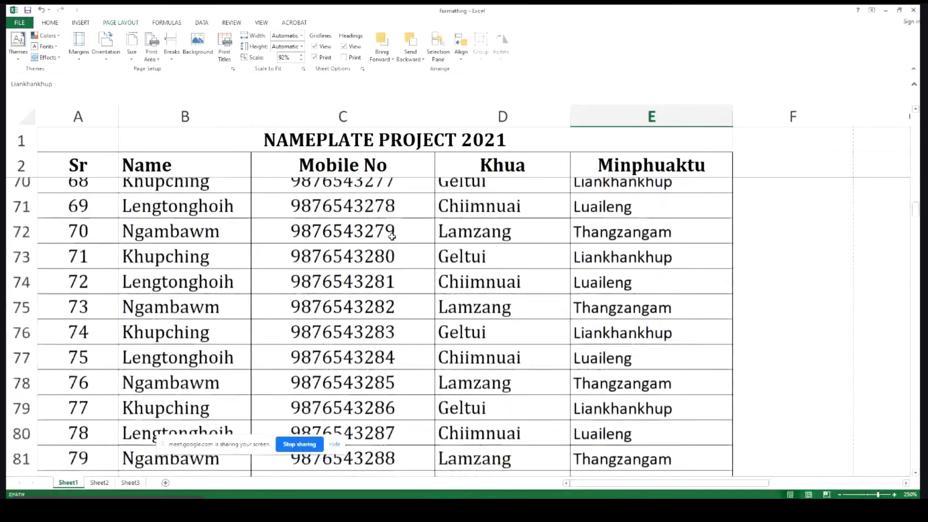
scroll(392, 237, "up", 7)
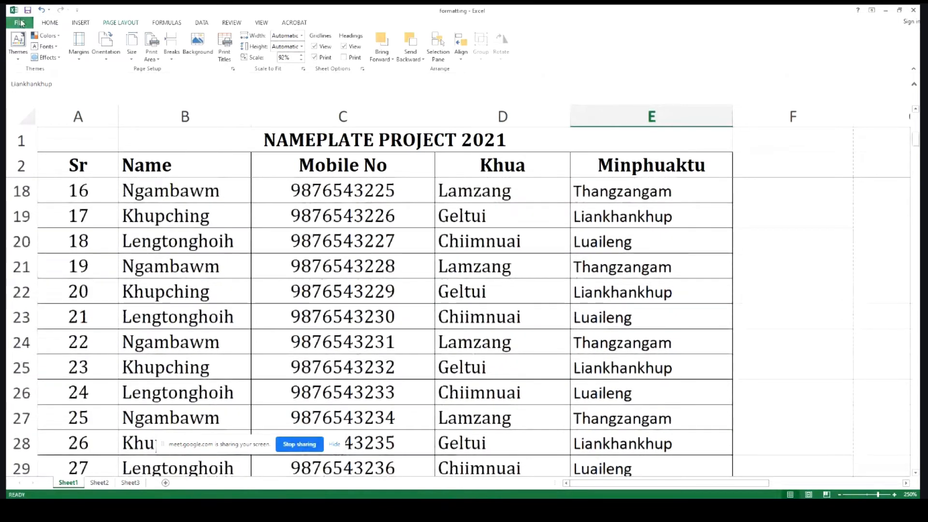
Review the Entire Workbook, Selection and Sheet(s) ranges of the Adobe PDF export, and cancel without converting
left_click(296, 23)
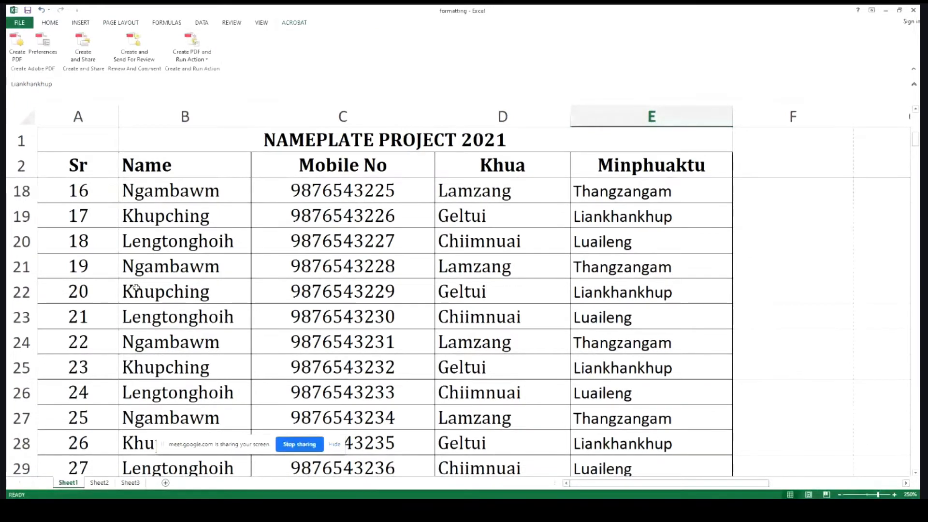
left_click(49, 24)
left_click(17, 25)
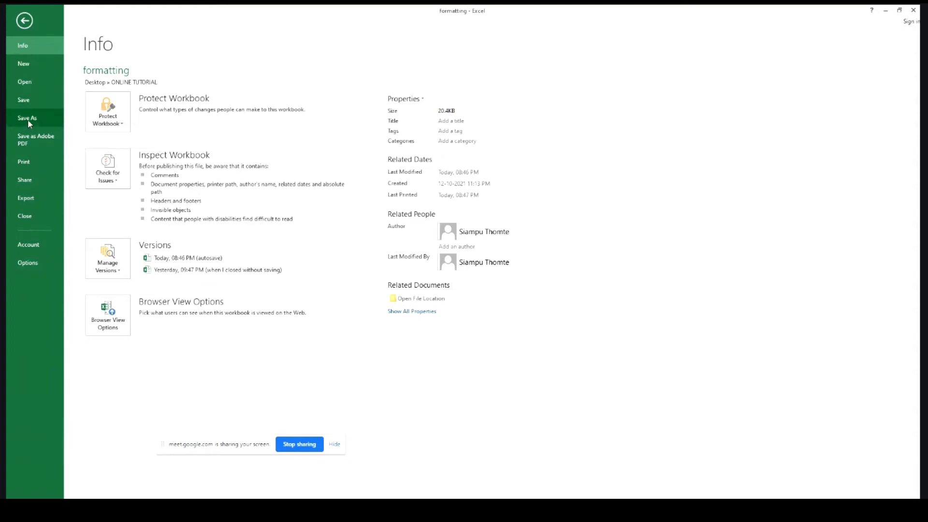
left_click(31, 200)
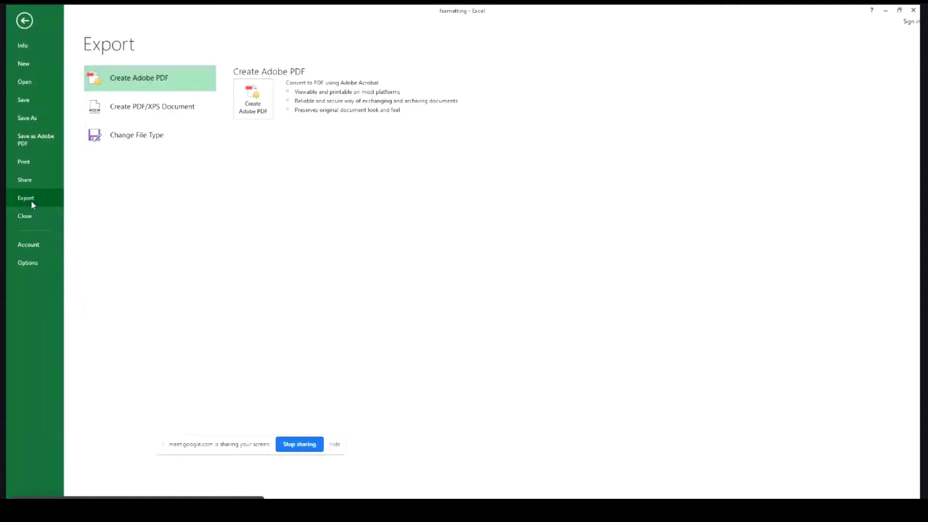
left_click(253, 105)
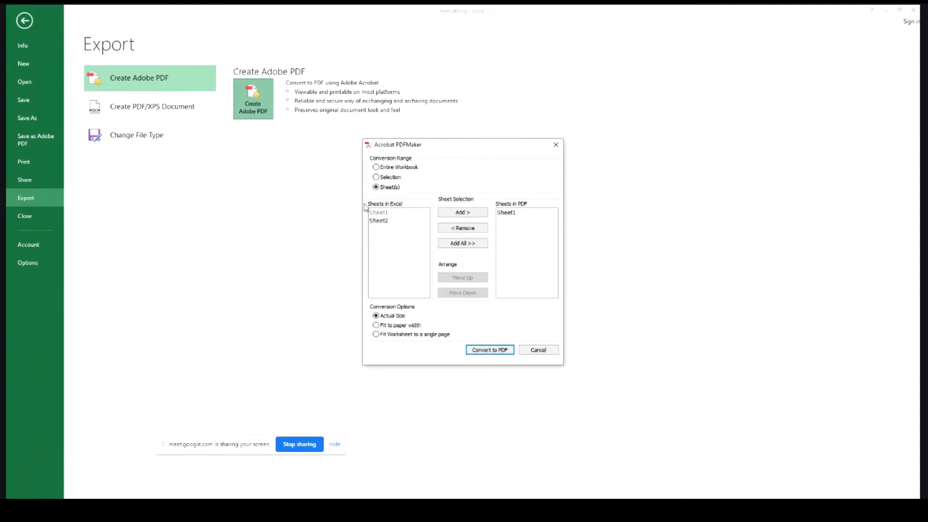
left_click(380, 170)
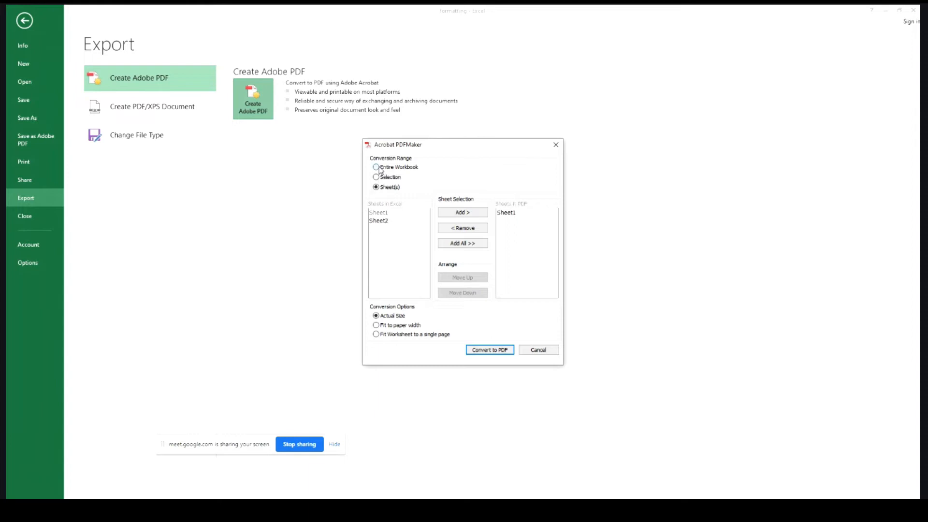
left_click(376, 177)
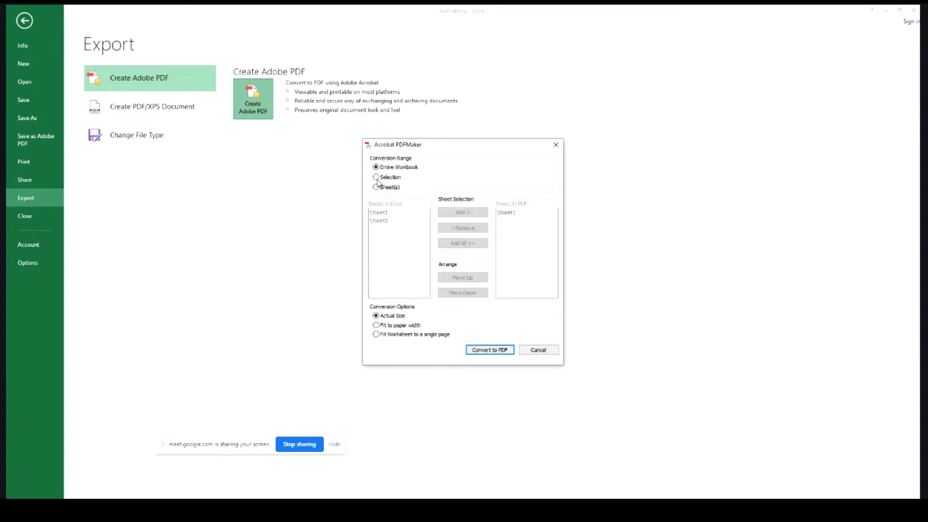
left_click(377, 187)
left_click(376, 177)
left_click(376, 187)
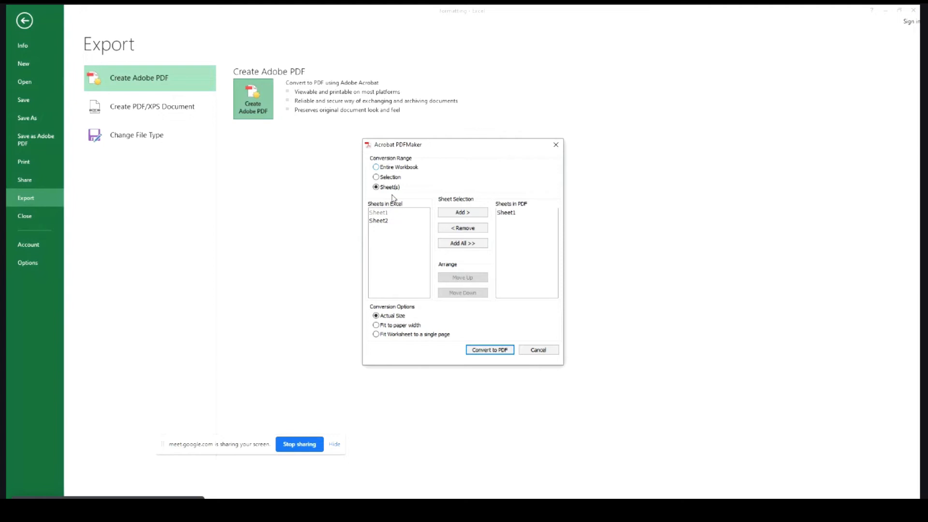
left_click(545, 351)
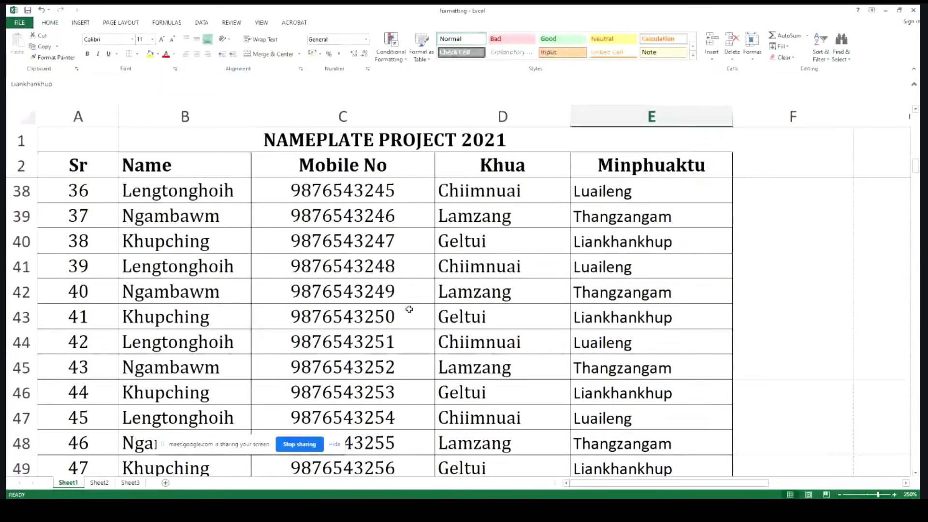
Insert a blank column between the Name and Mobile No columns
scroll(410, 309, "down", 2)
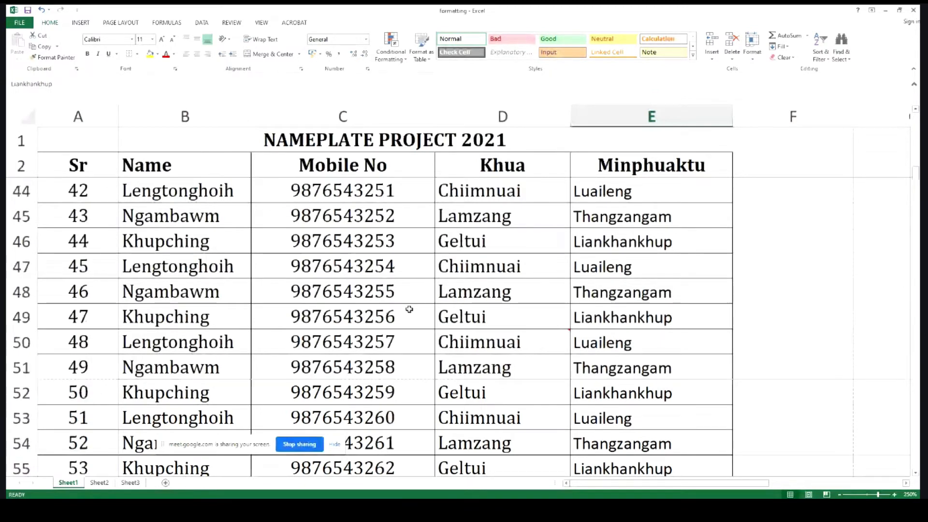
scroll(409, 310, "down", 1)
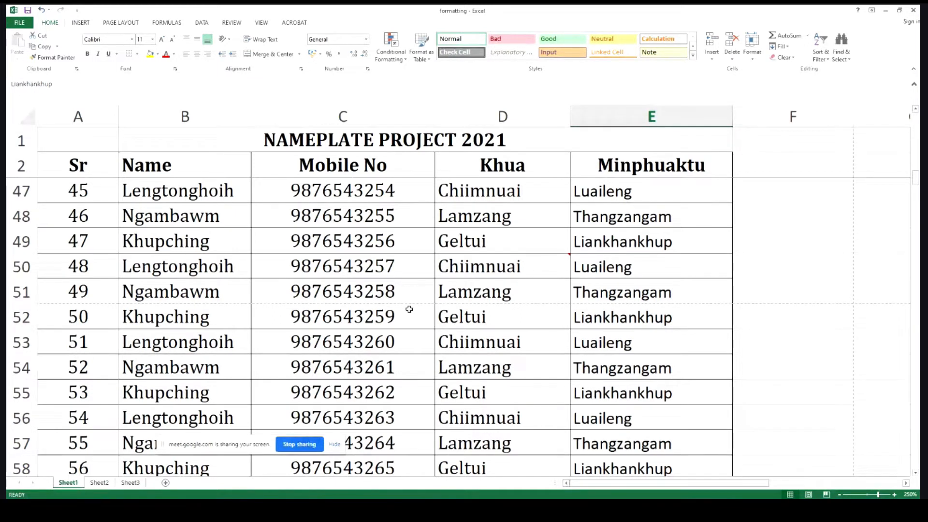
left_click(522, 122)
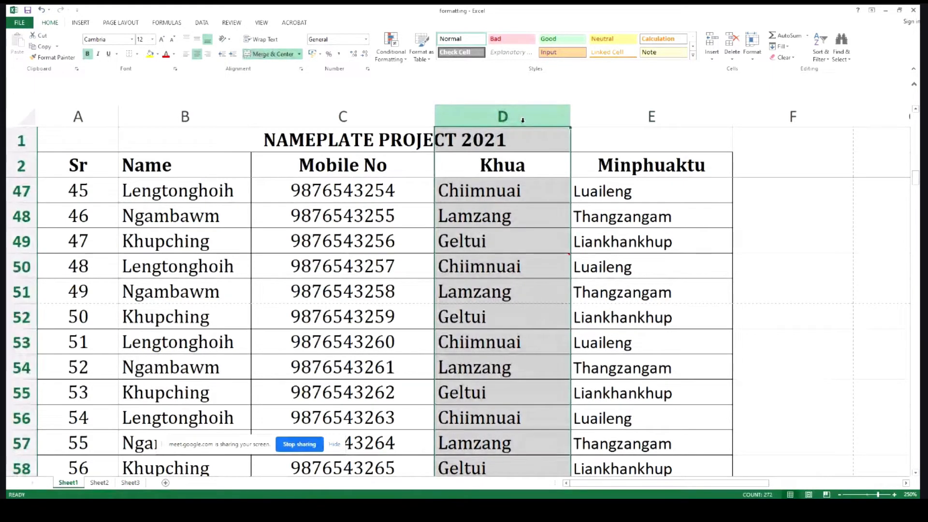
right_click(523, 120)
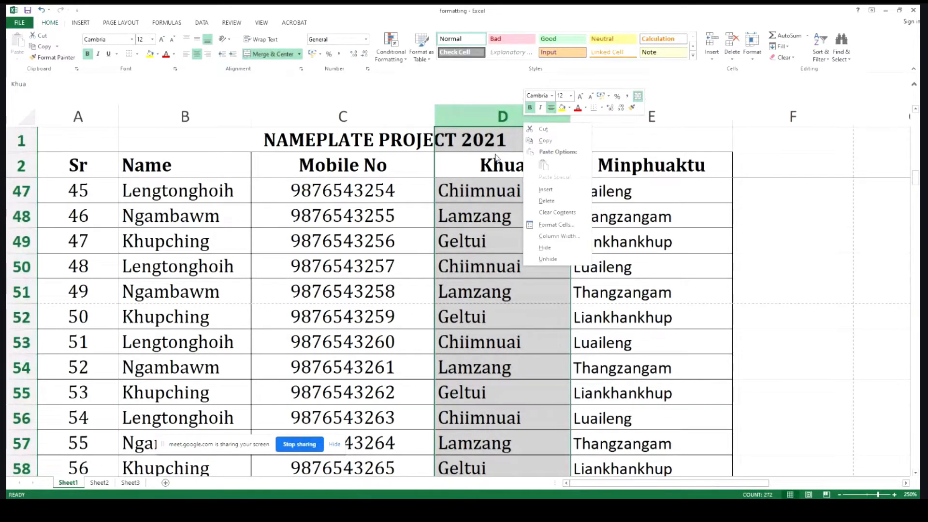
left_click(339, 114)
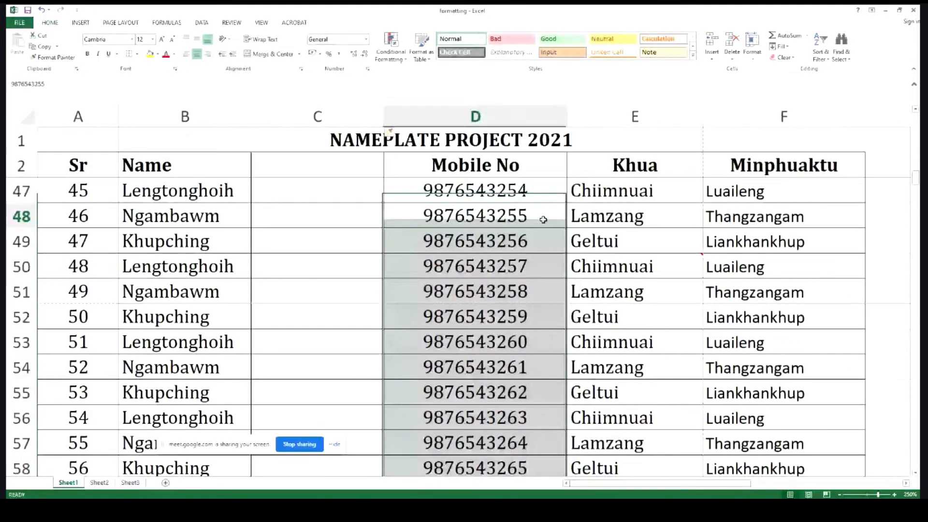
Try to move the whole Khua column into the blank column beside Name
left_click(630, 116)
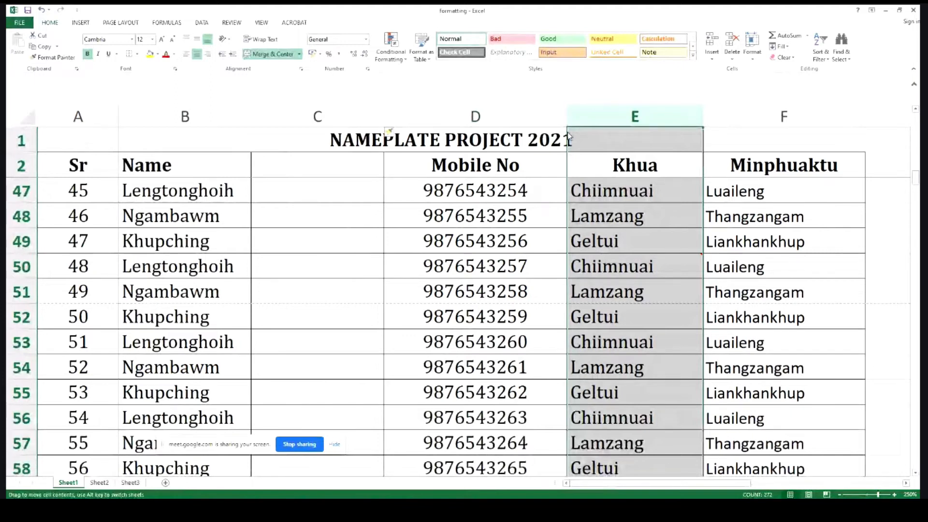
left_click_drag(568, 137, 318, 184)
left_click(458, 290)
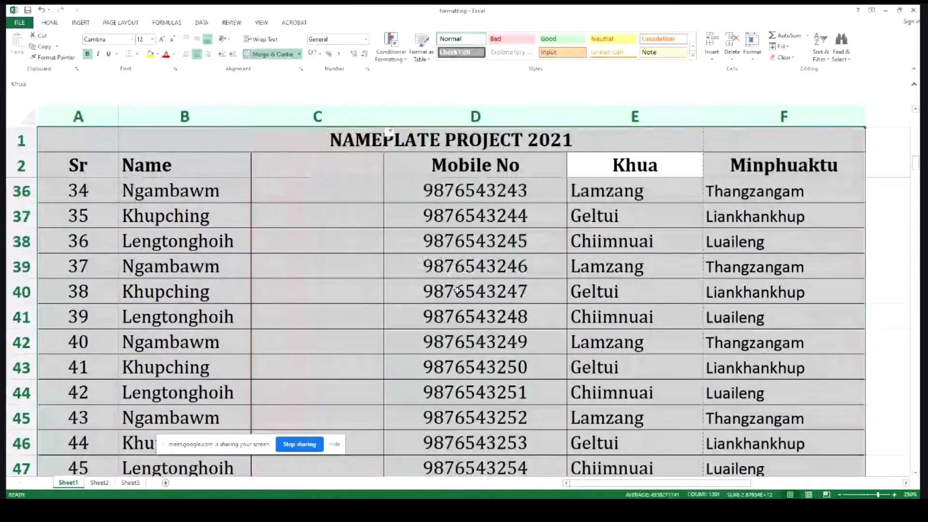
left_click(663, 175)
scroll(662, 184, "up", 3)
scroll(662, 183, "up", 4)
left_click(551, 141)
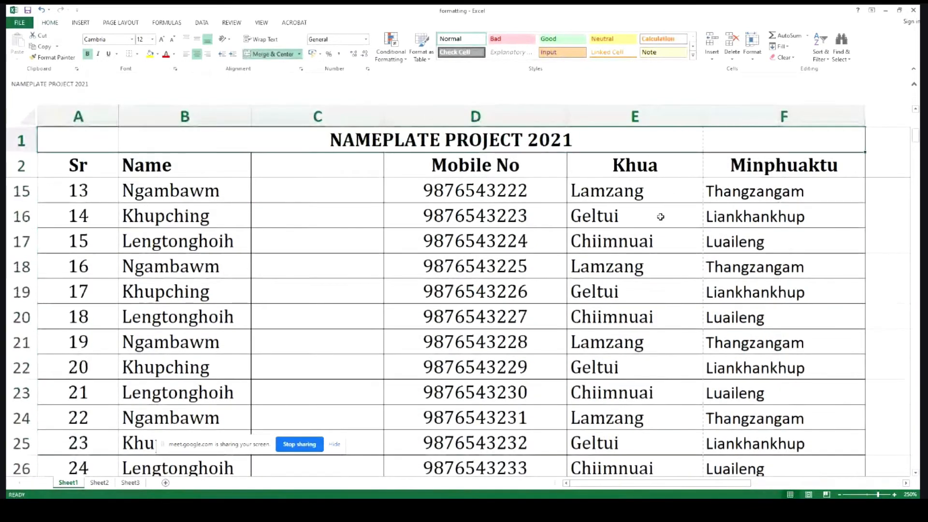
scroll(660, 217, "up", 4)
left_click_drag(629, 165, 662, 468)
left_click(661, 462)
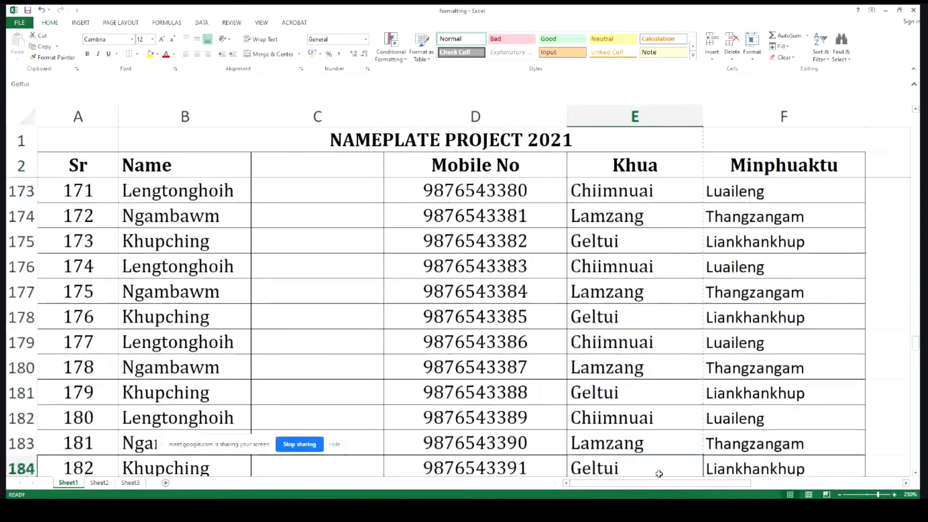
key("ctrl+Up")
scroll(716, 304, "up", 10)
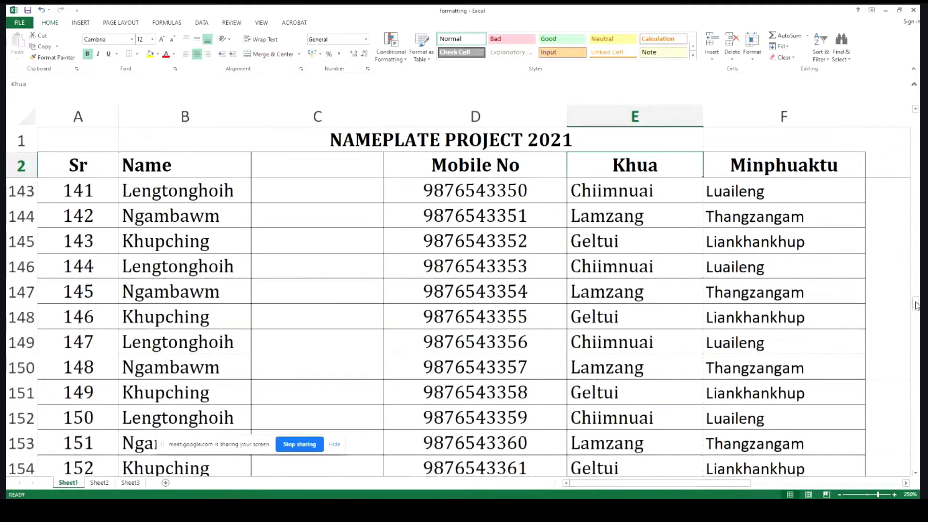
left_click_drag(915, 304, 886, 123)
left_click(613, 187)
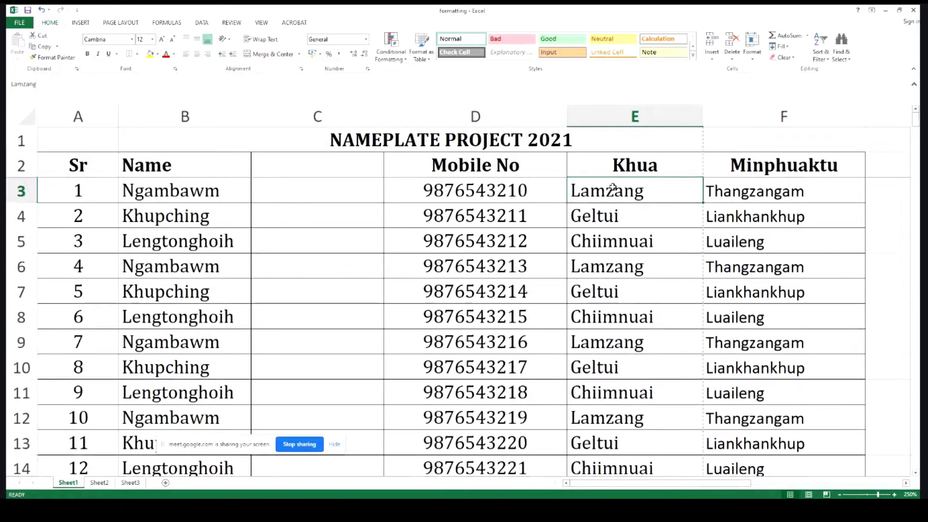
Move the Khua header and all its entries into the blank column between Name and Mobile No
left_click(617, 166)
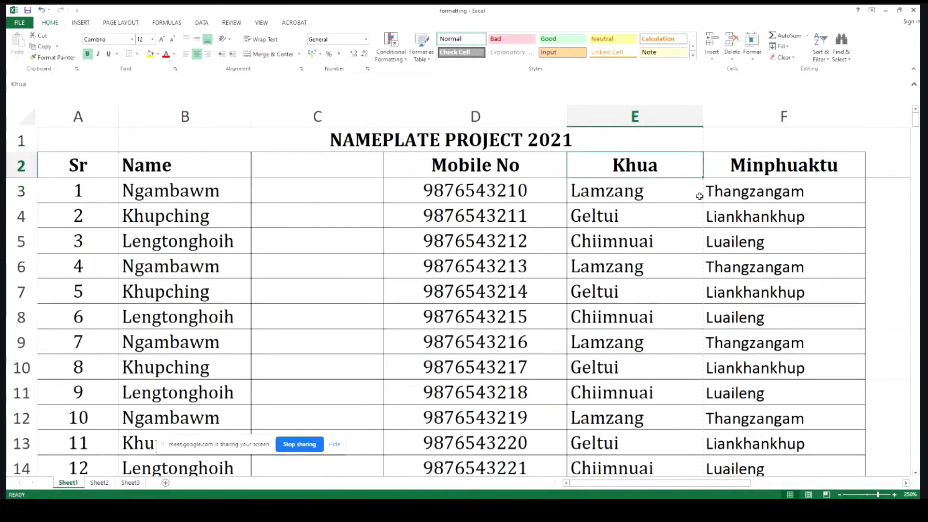
key("ctrl+shift+Down")
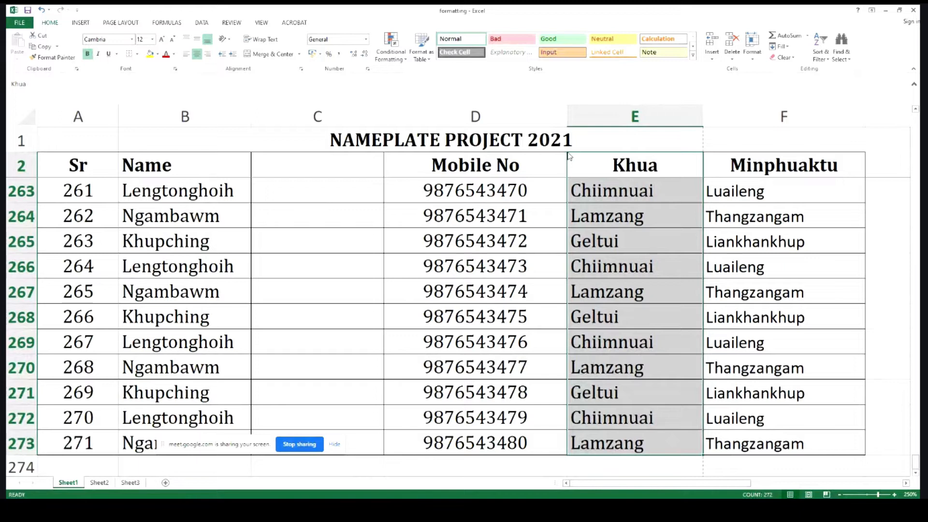
left_click_drag(570, 154, 299, 174)
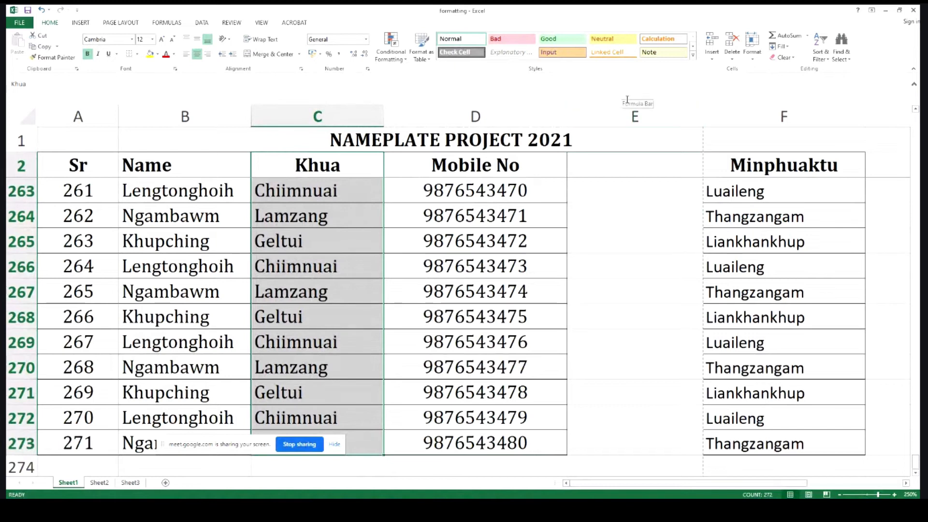
Delete the emptied column between Mobile No and Minphuaktu
left_click(623, 108)
right_click(624, 107)
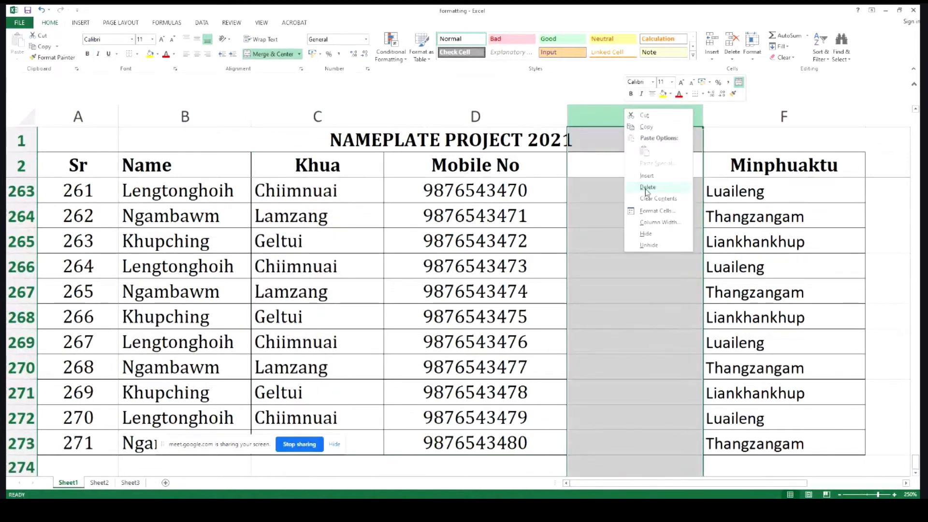
left_click(644, 187)
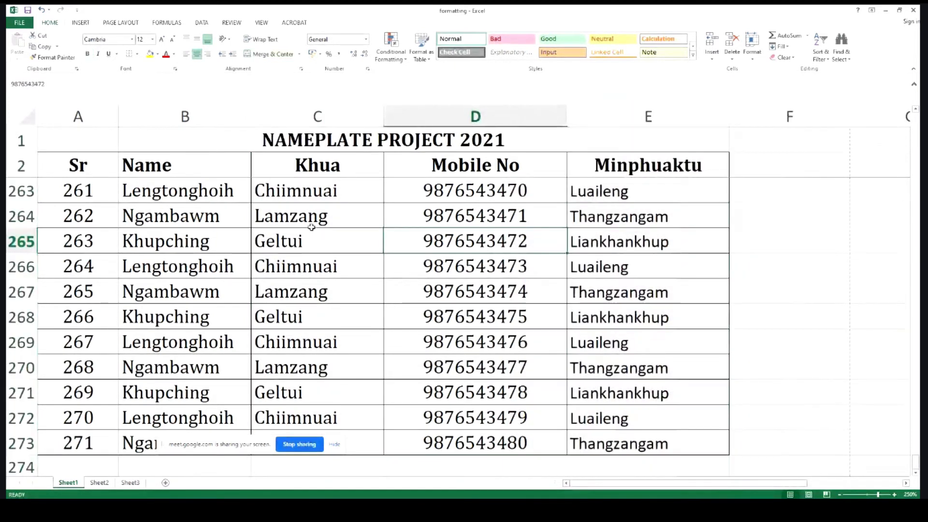
left_click(317, 222)
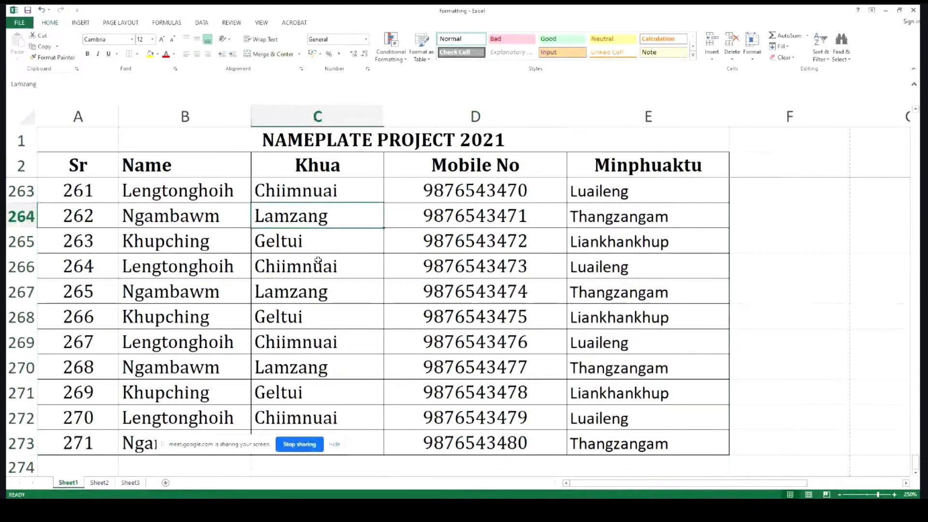
Sort the list from A to Z by the Name entries, expanding the selection so whole rows move together
scroll(319, 260, "up", 2)
scroll(318, 261, "up", 12)
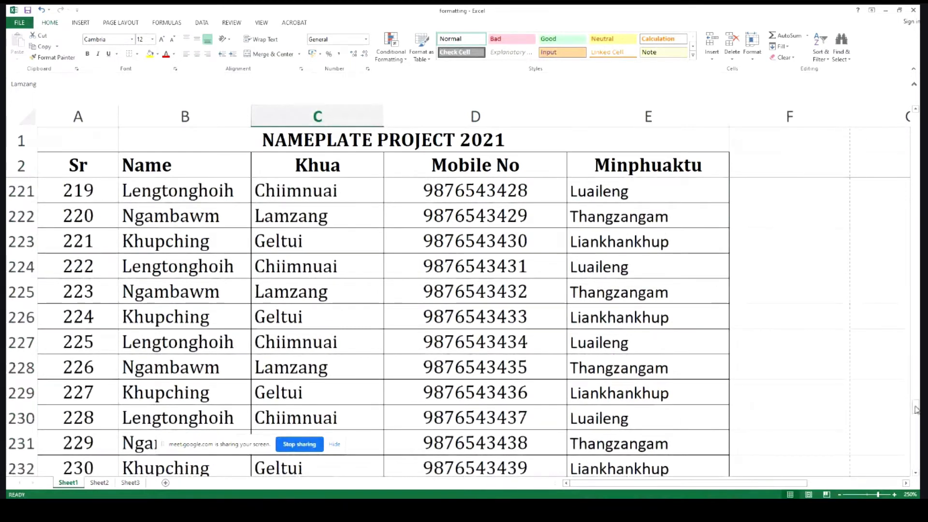
left_click_drag(916, 408, 916, 114)
left_click(151, 190)
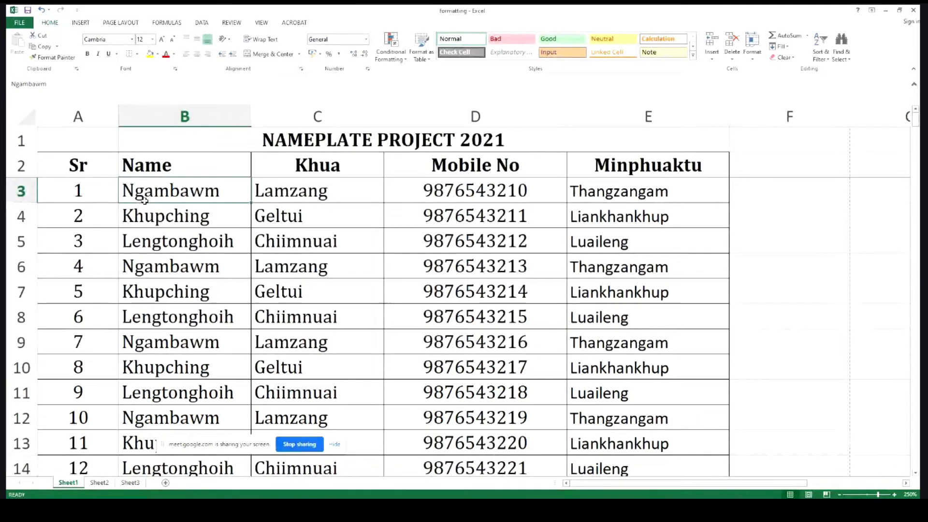
key("ctrl+shift+Down")
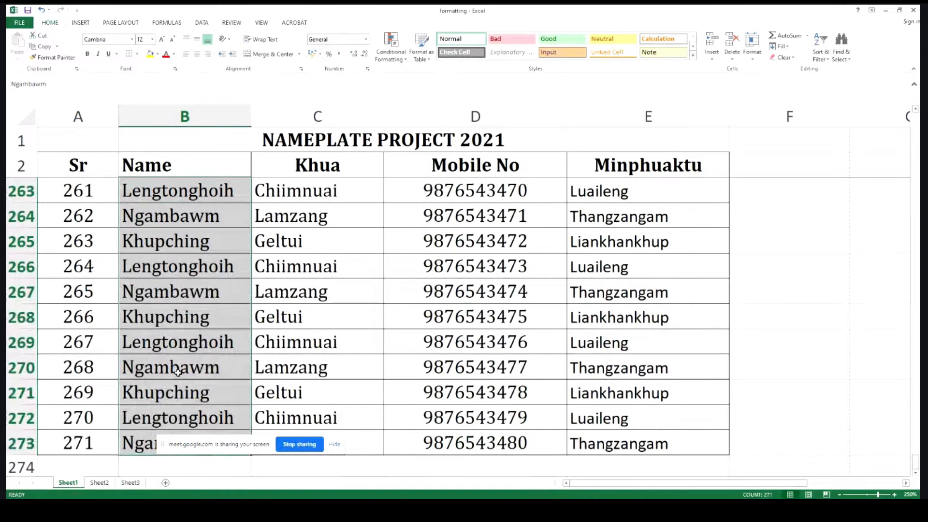
scroll(239, 333, "up", 2)
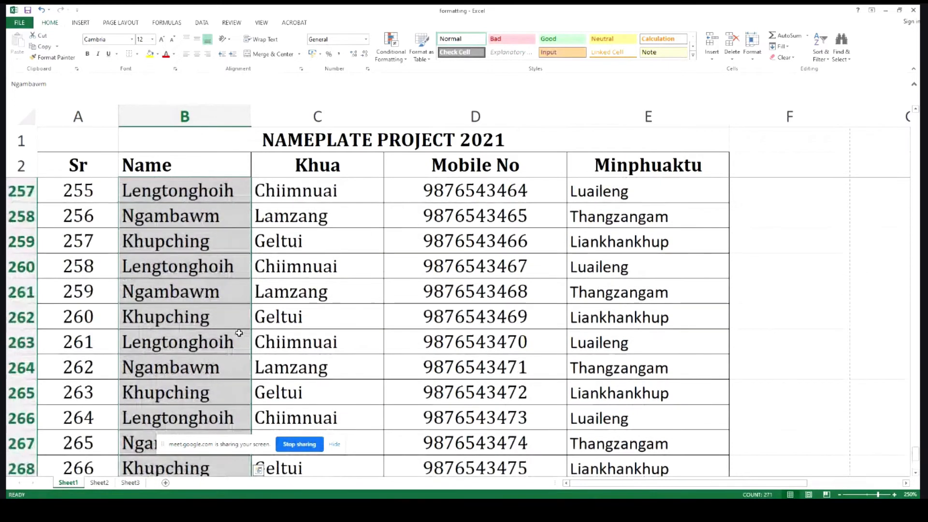
left_click(830, 61)
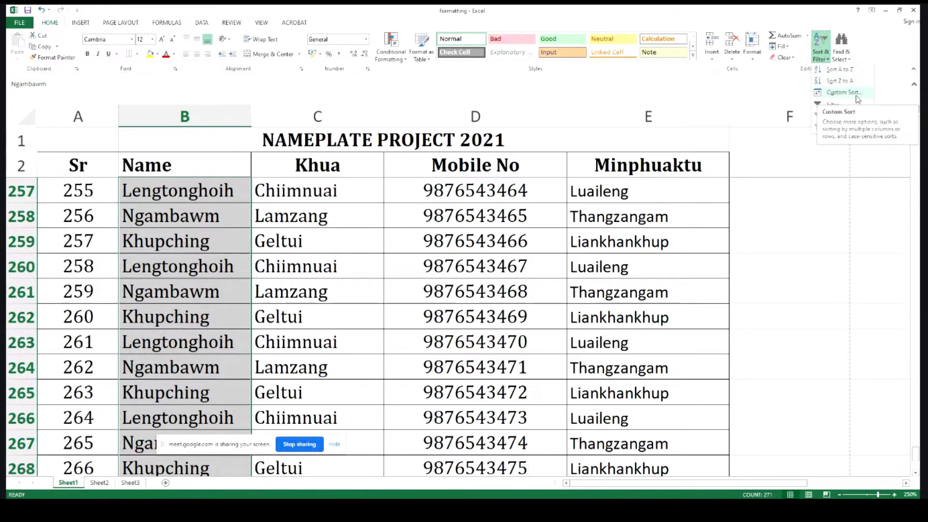
left_click(837, 71)
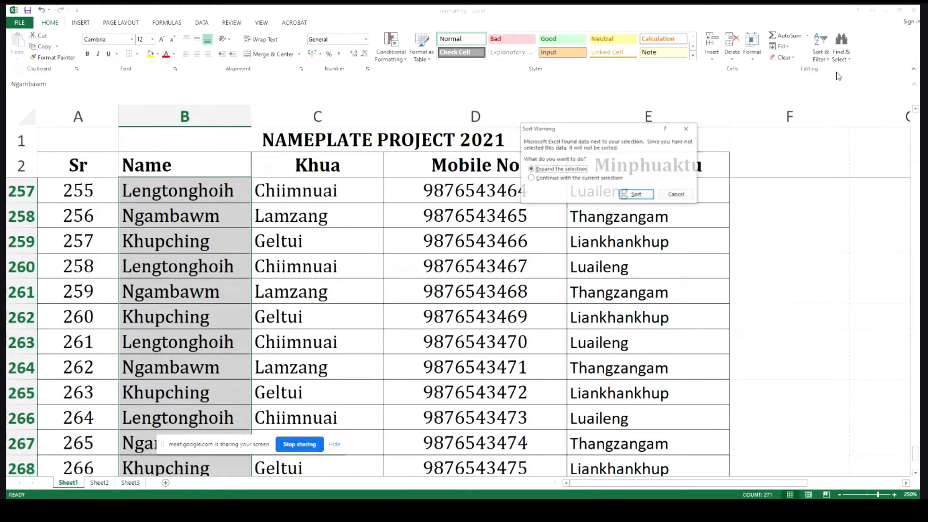
left_click_drag(576, 130, 499, 130)
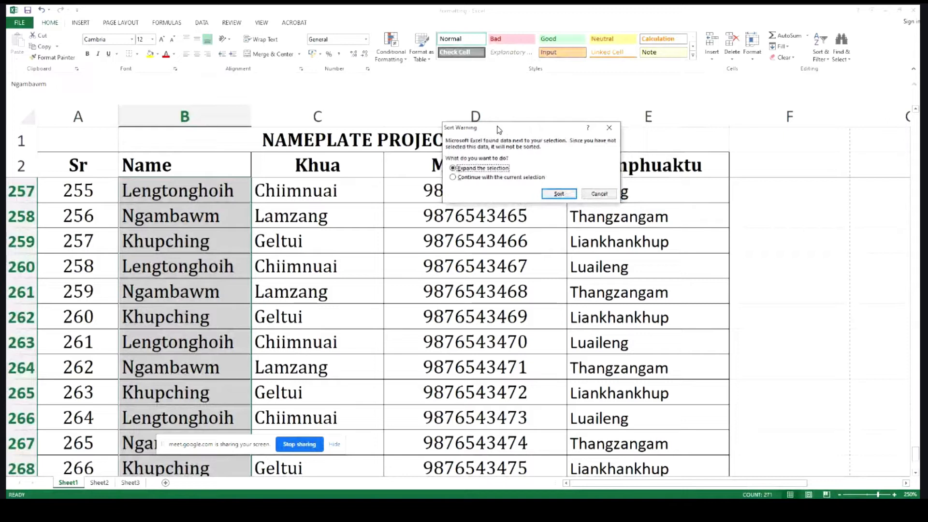
left_click(454, 178)
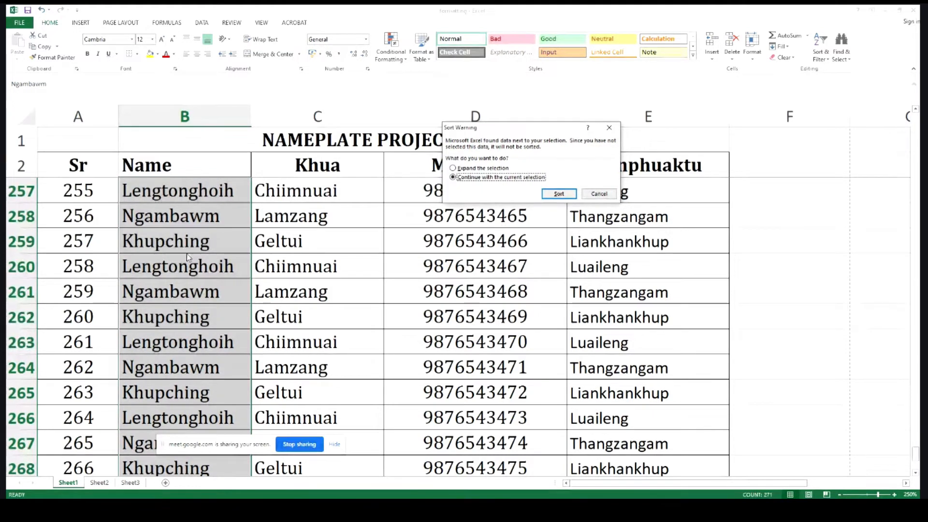
left_click(453, 168)
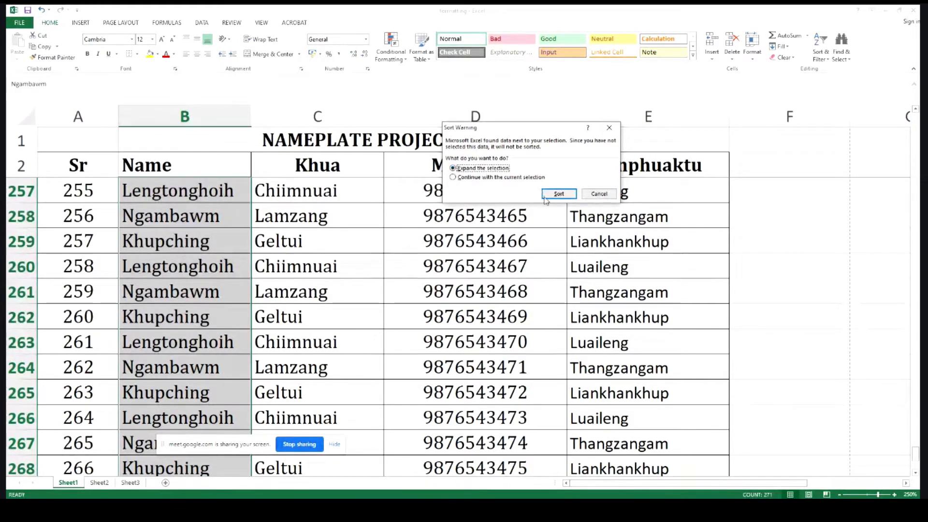
left_click(554, 195)
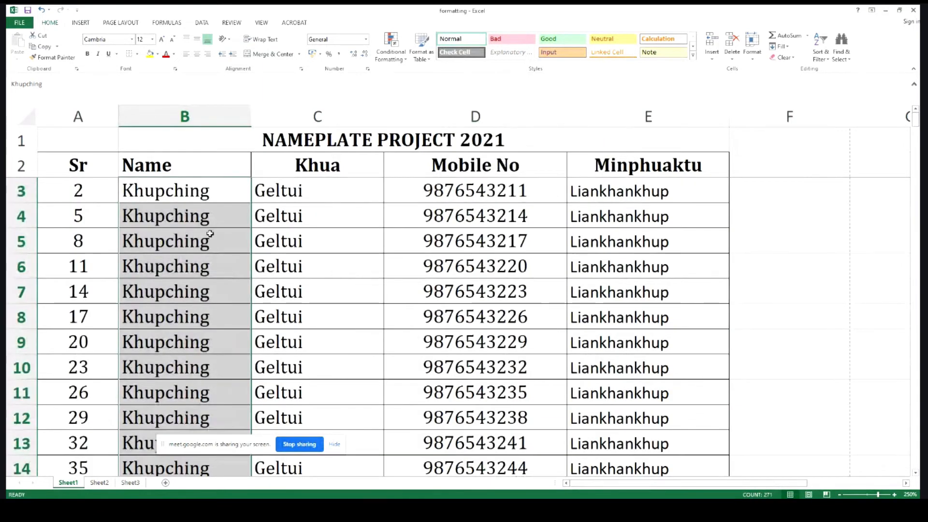
left_click(213, 199)
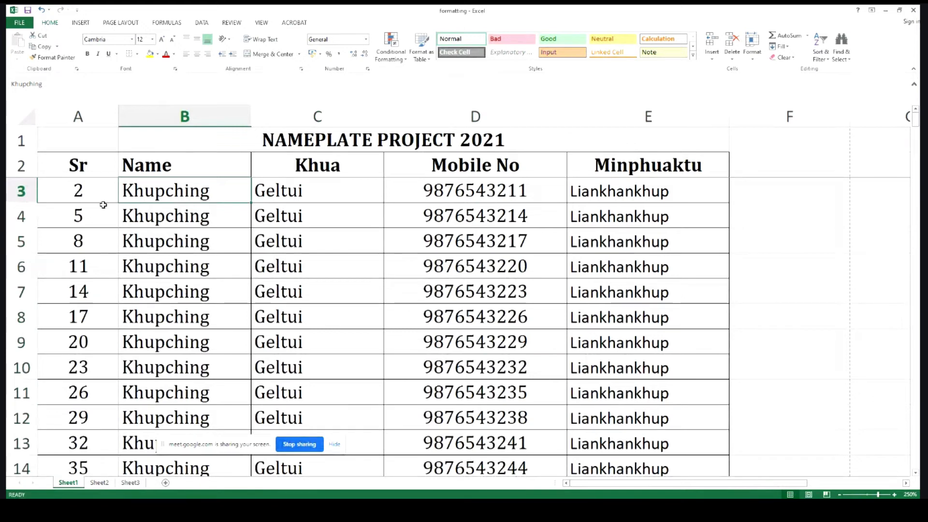
Renumber the Sr column by entering 1 and 2 in its first two rows and filling the series down the list
left_click(69, 184)
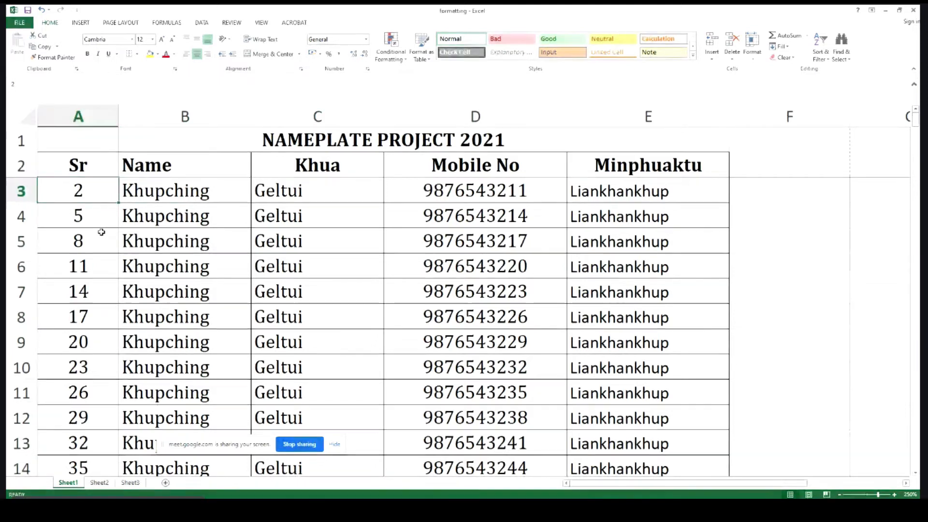
type("1")
key("Return")
type("2")
key("Return")
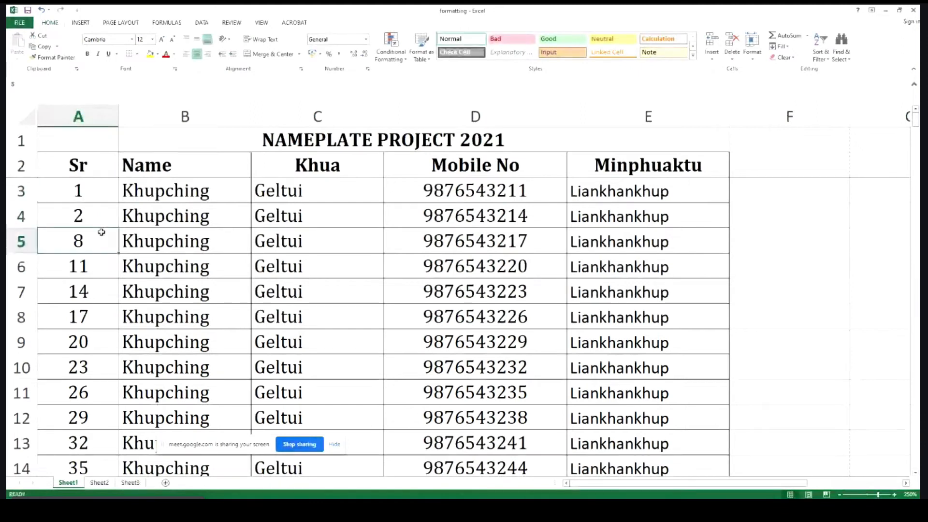
left_click_drag(79, 190, 115, 226)
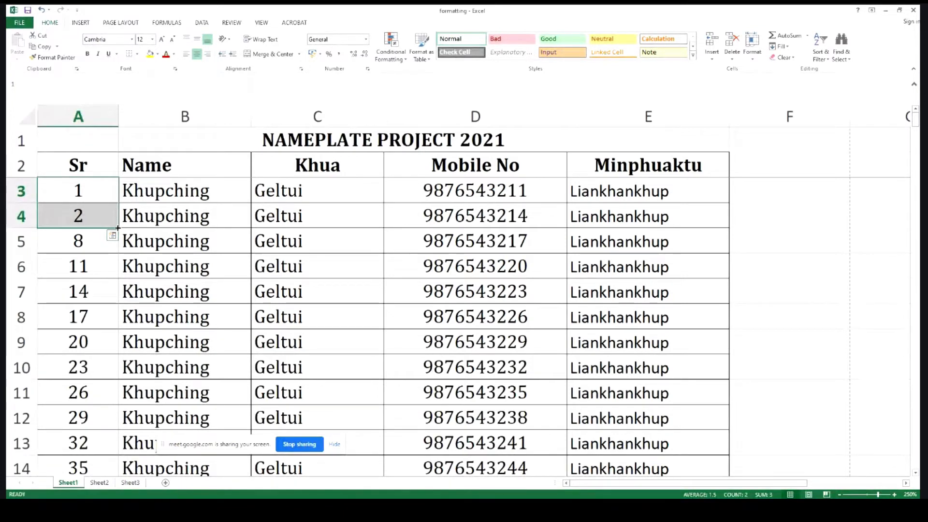
double_click(117, 228)
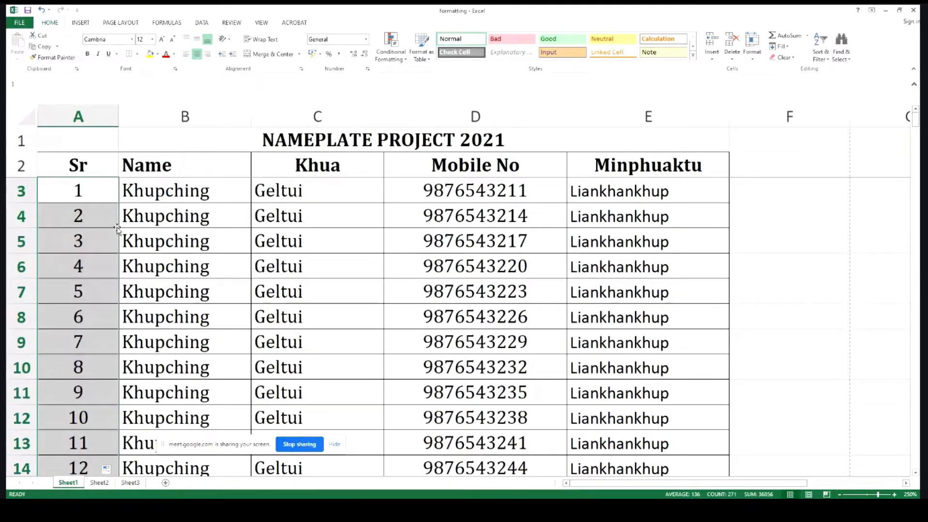
Check the Sr numbering and the sorted rows in the upper part of the list
left_click(61, 231)
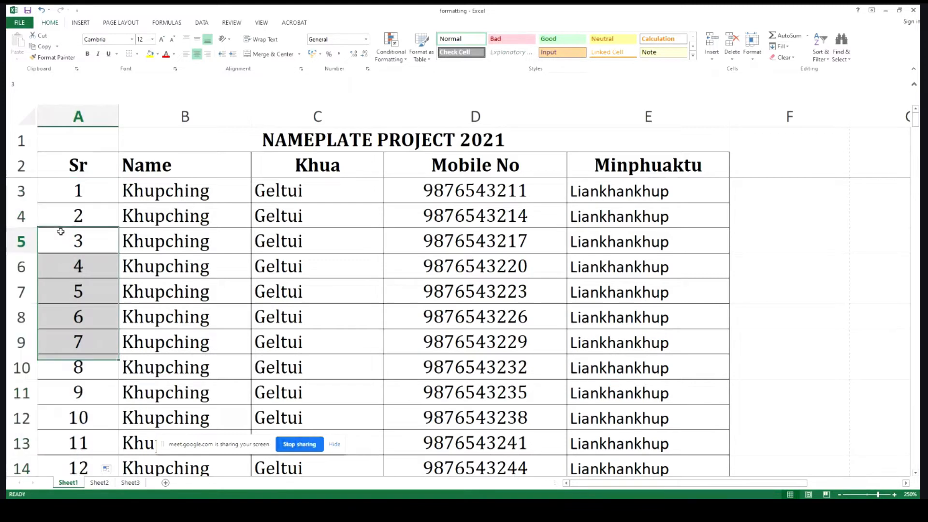
left_click_drag(79, 190, 89, 212)
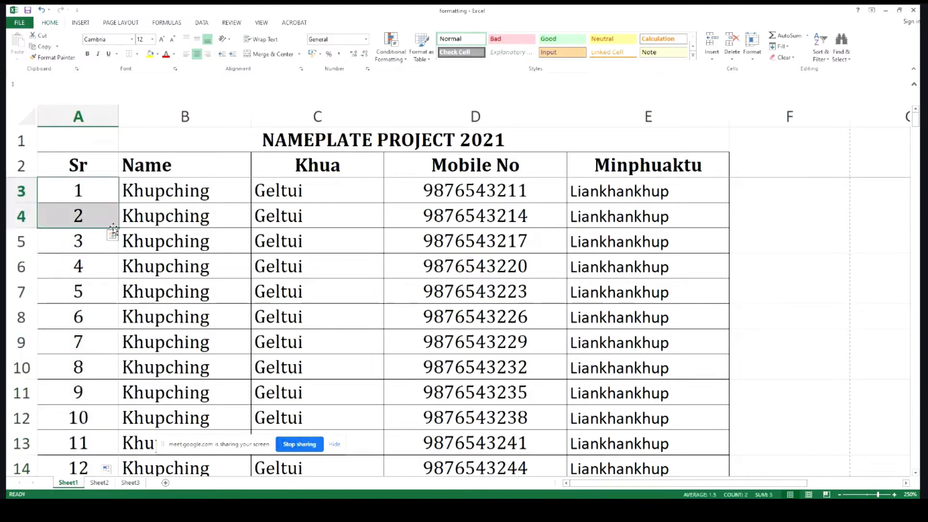
left_click(77, 244)
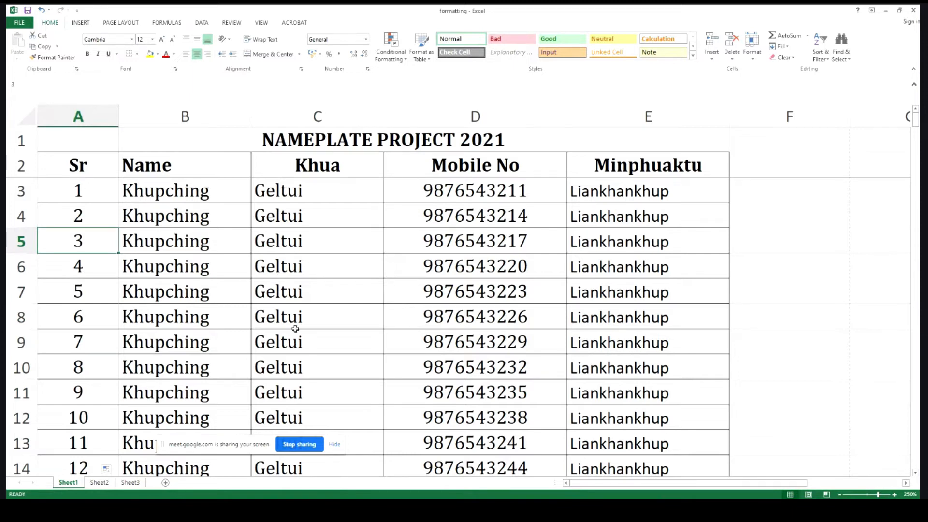
scroll(279, 291, "down", 3)
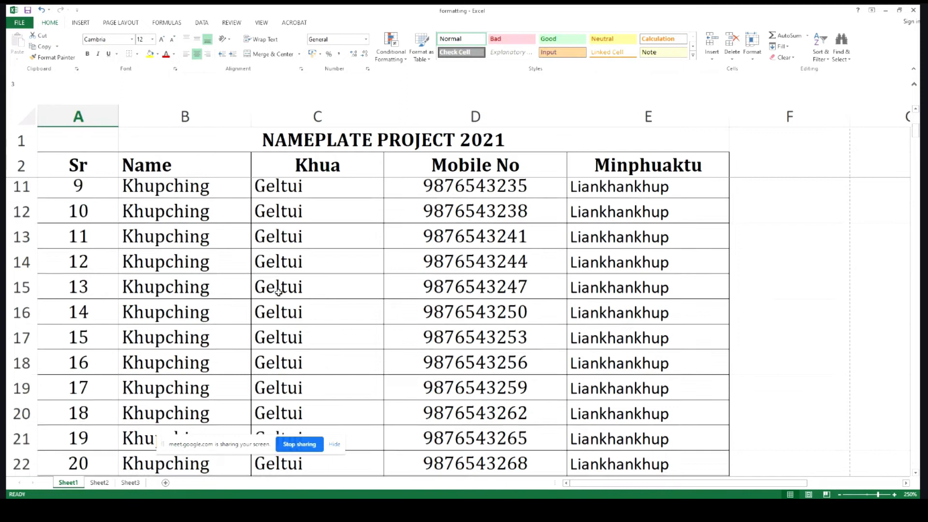
scroll(279, 290, "up", 3)
scroll(206, 317, "down", 2)
scroll(206, 317, "down", 3)
scroll(184, 319, "up", 4)
scroll(184, 319, "up", 1)
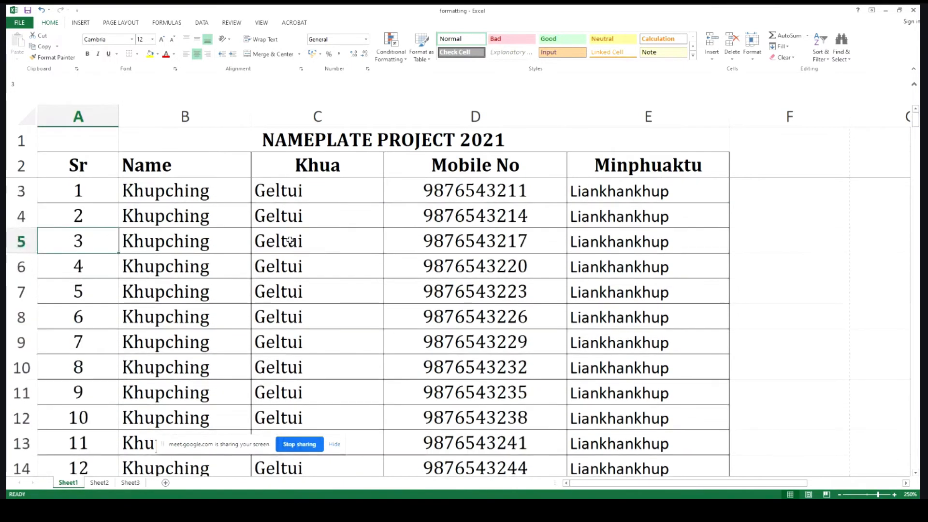
left_click(280, 244)
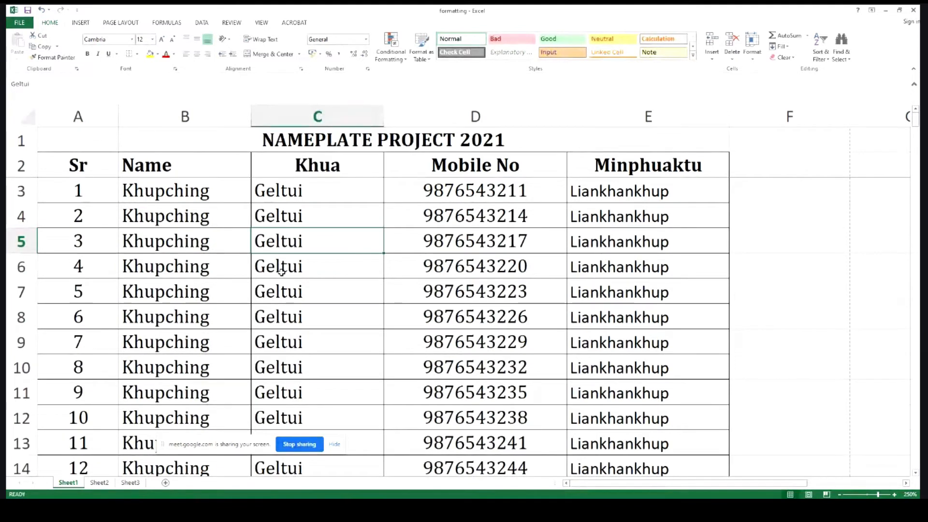
mouse_move(511, 498)
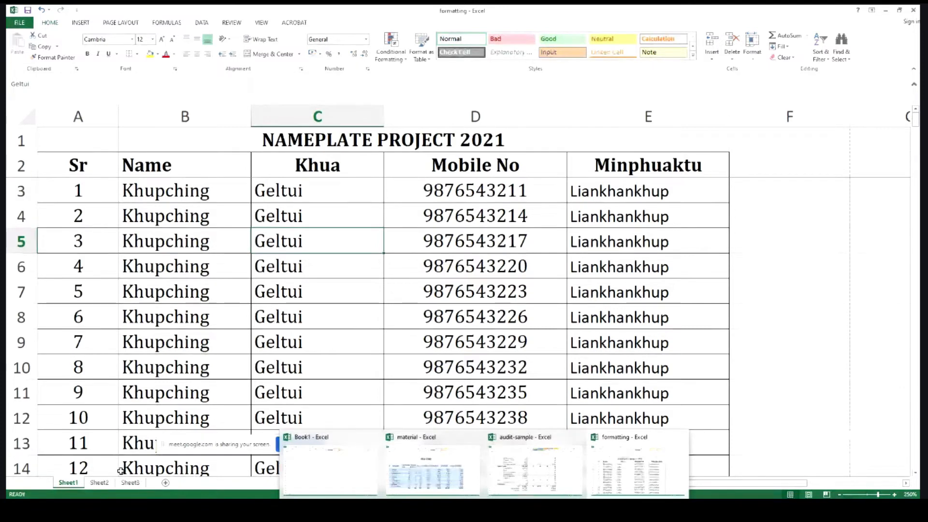
left_click(98, 483)
left_click(69, 482)
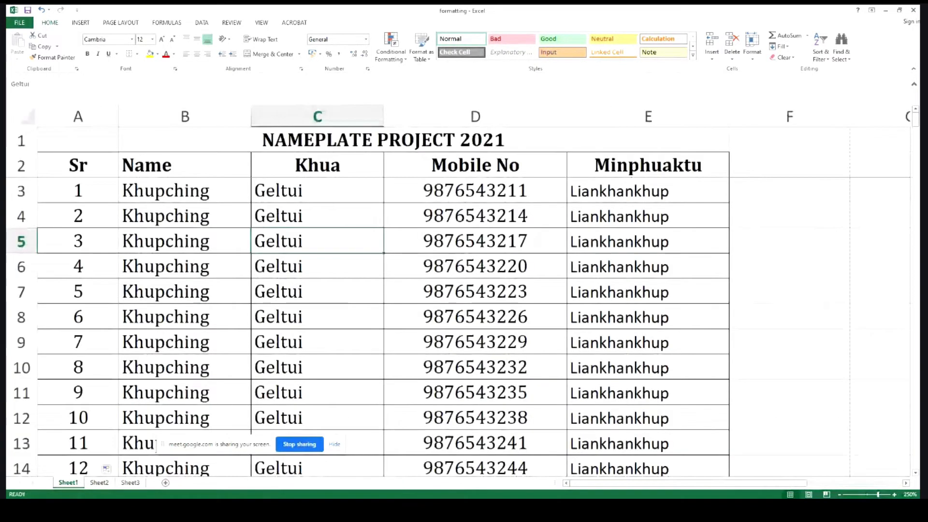
left_click(485, 508)
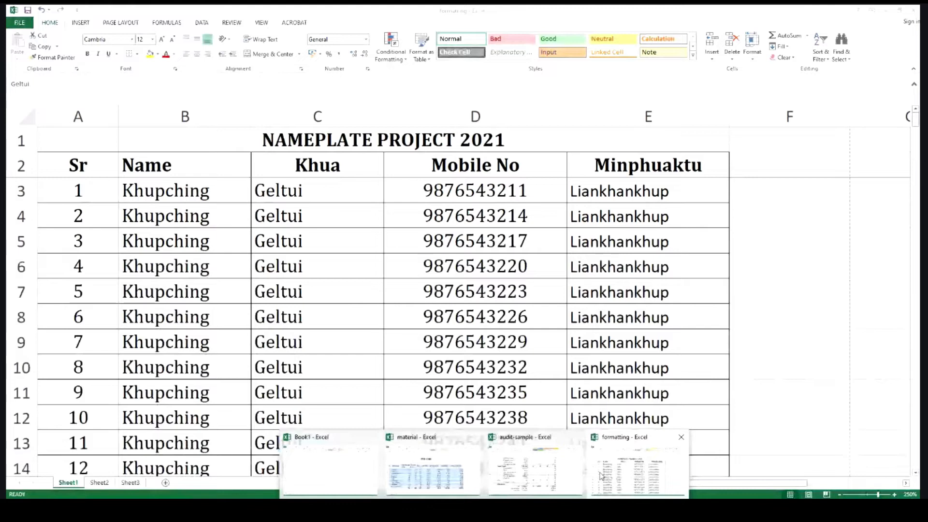
mouse_move(546, 478)
left_click(654, 473)
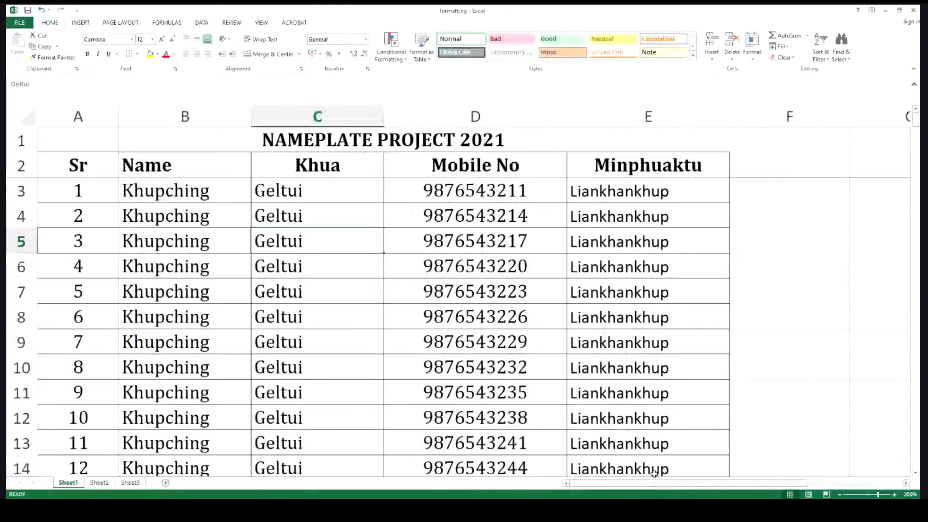
Switch to the material workbook and look over the marks records and their Total column
left_click(484, 509)
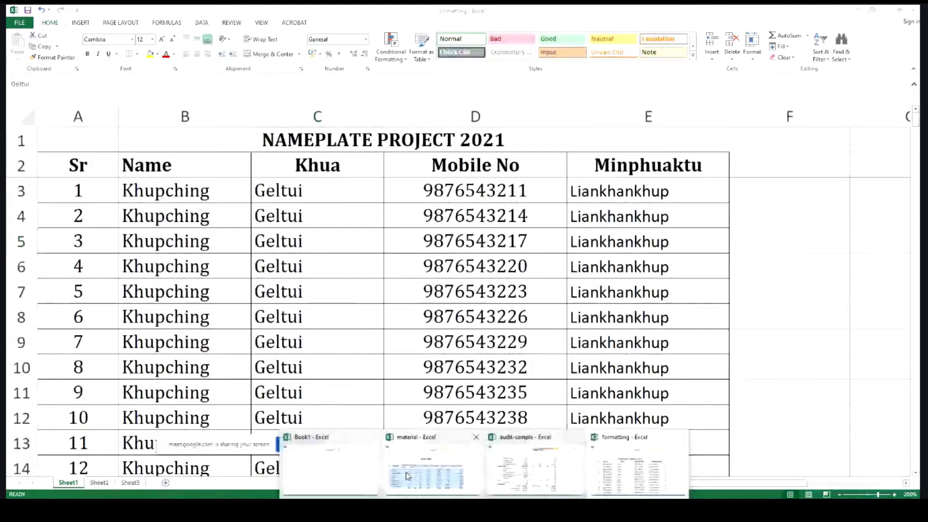
left_click(406, 472)
scroll(178, 243, "down", 1)
scroll(177, 242, "up", 1)
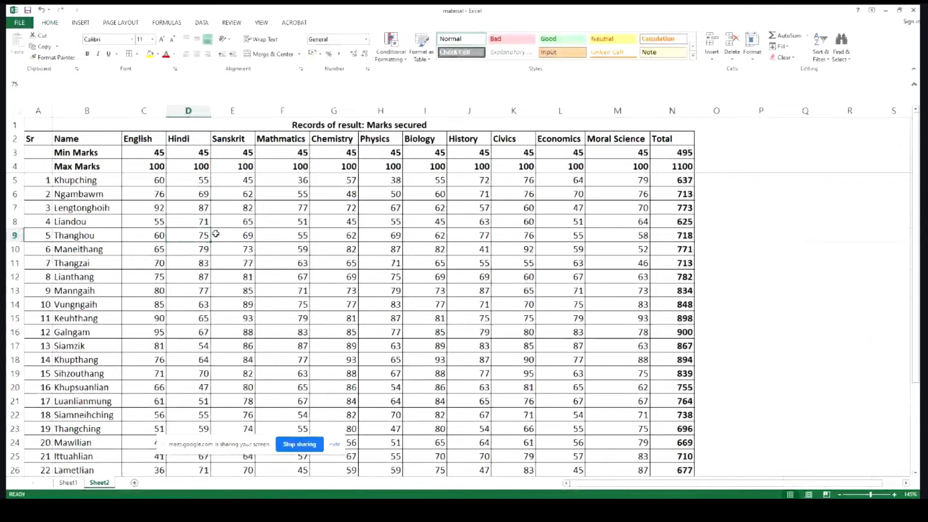
scroll(216, 233, "down", 2)
scroll(215, 234, "up", 2)
scroll(215, 234, "down", 1)
scroll(224, 241, "up", 1)
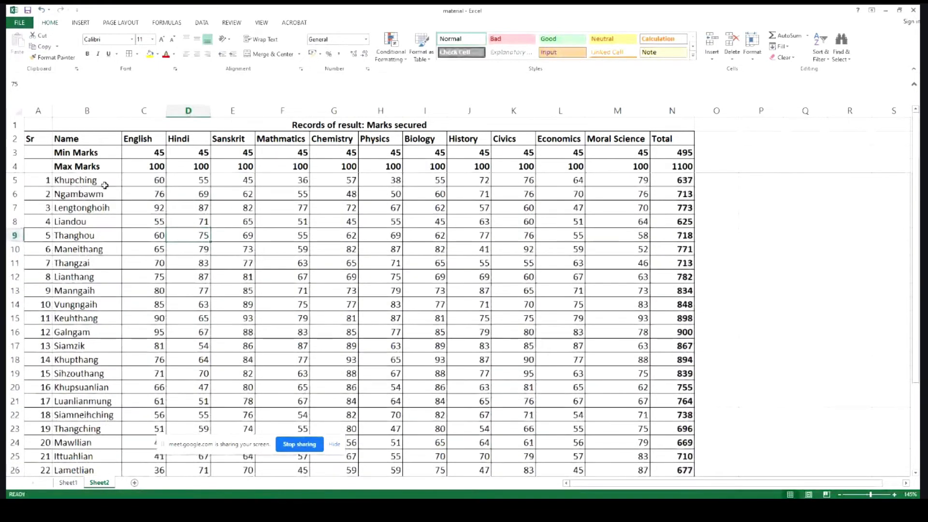
left_click_drag(85, 180, 653, 243)
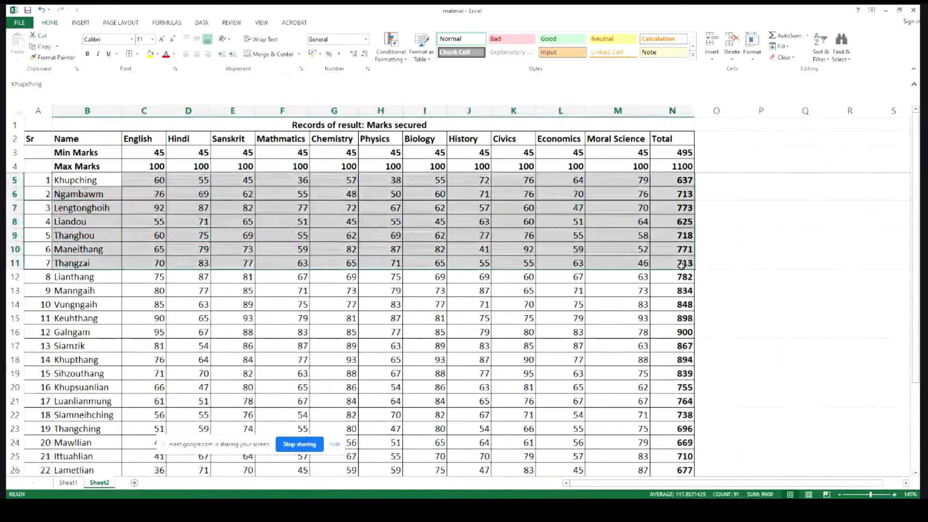
left_click(675, 222)
left_click(673, 179)
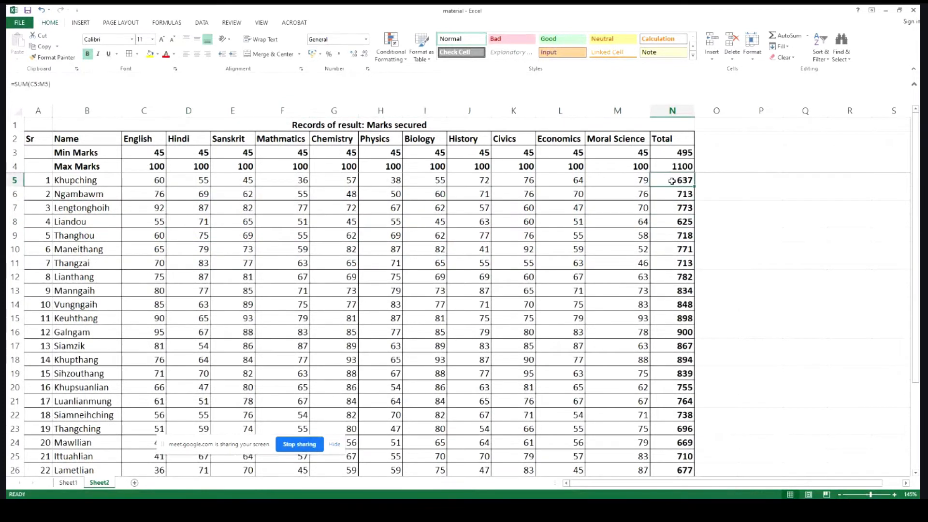
Colour the text of the heading, Min Marks and Max Marks rows dark orange, from Sr through Total
left_click_drag(34, 139, 686, 166)
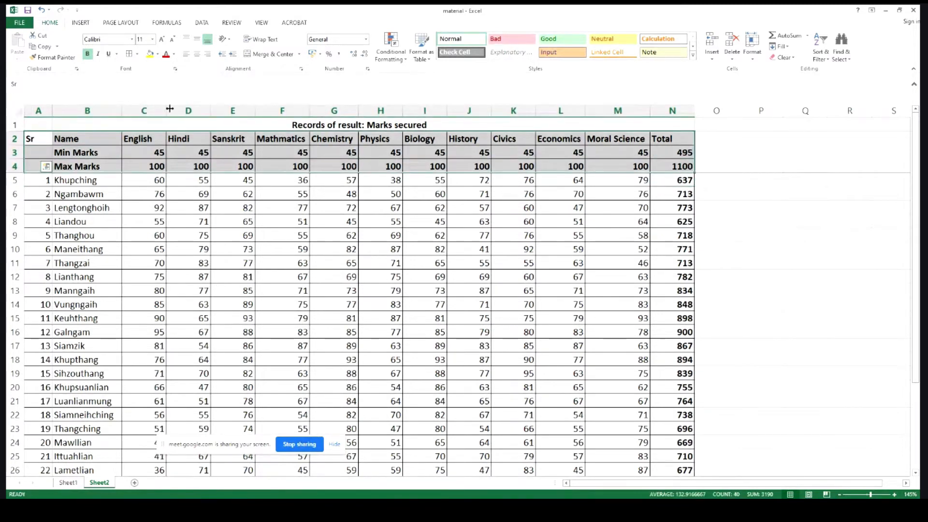
left_click(175, 54)
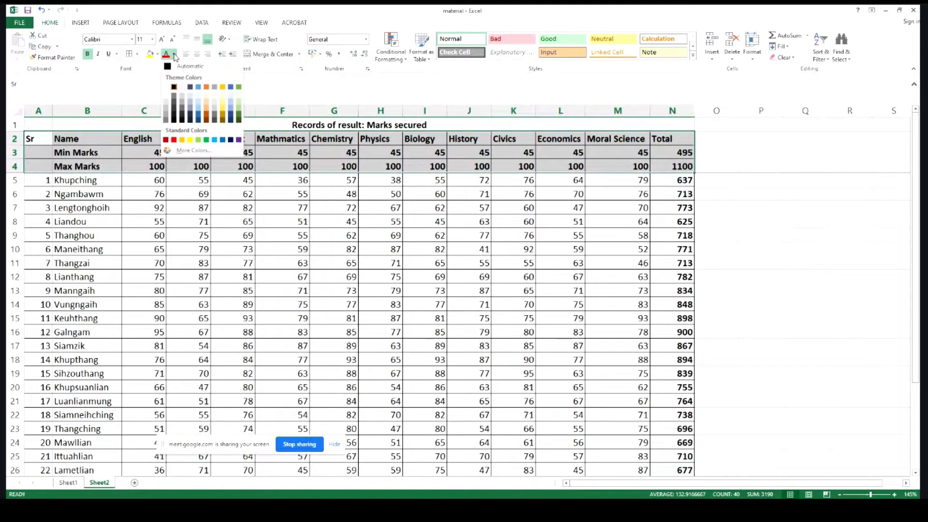
left_click(209, 120)
left_click(673, 180)
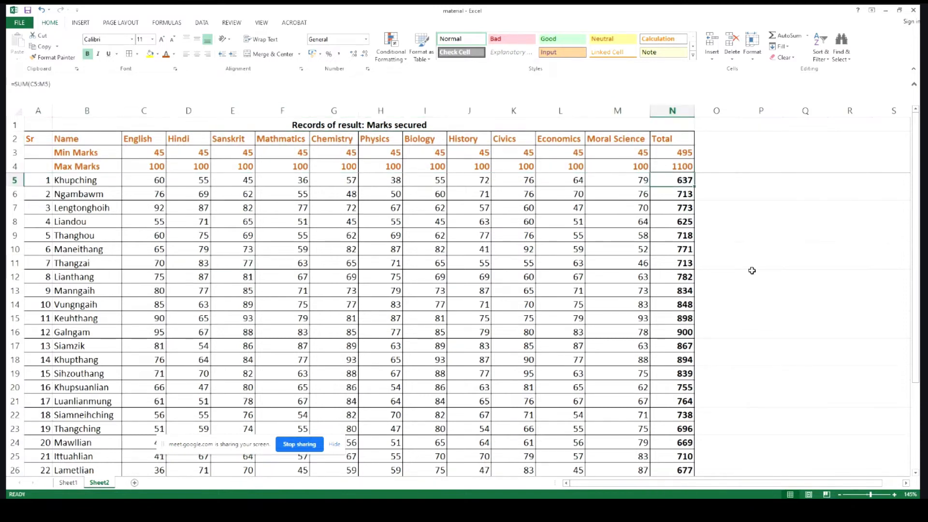
Sort the student records by Total from largest to smallest, expanding the selection so whole rows move together
mouse_move(686, 180)
left_mouse_down()
mouse_move(687, 373)
mouse_move(696, 349)
left_mouse_up()
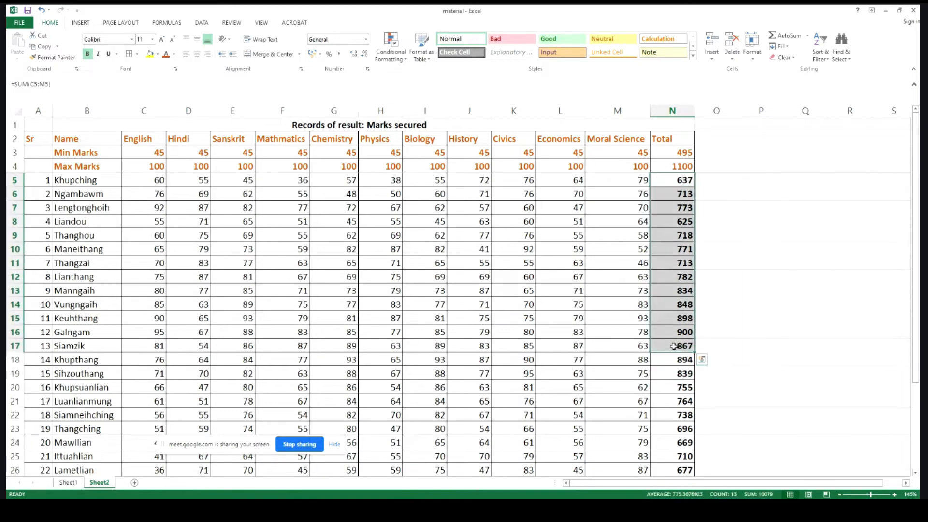
left_click(667, 180)
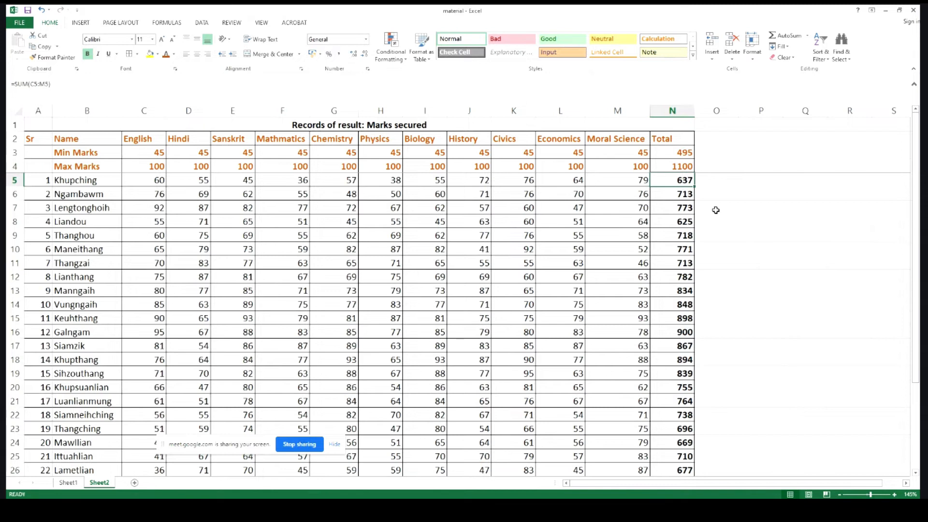
key("ctrl+shift+Down")
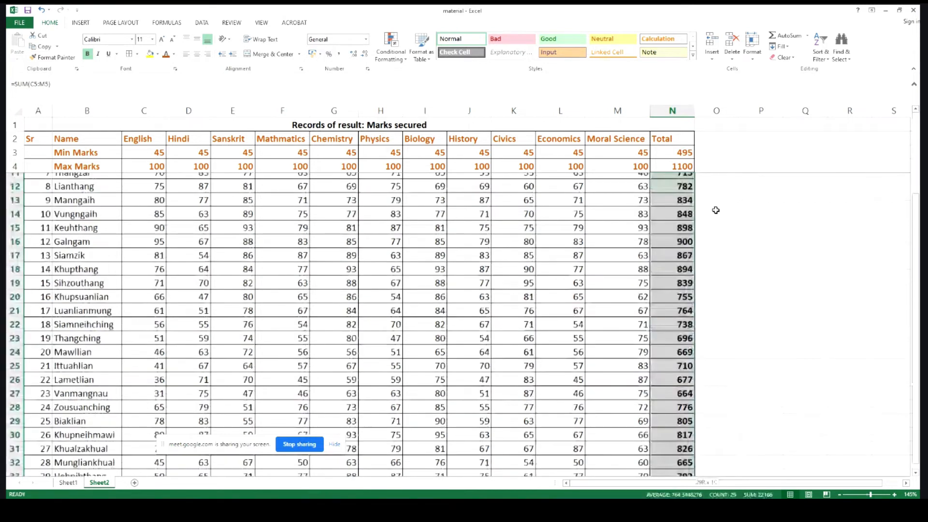
scroll(489, 369, "up", 3)
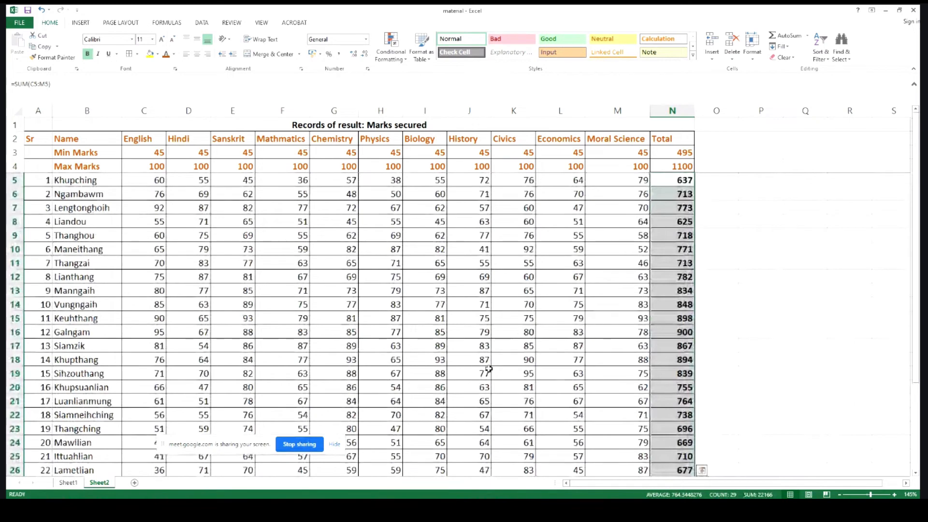
left_click(829, 61)
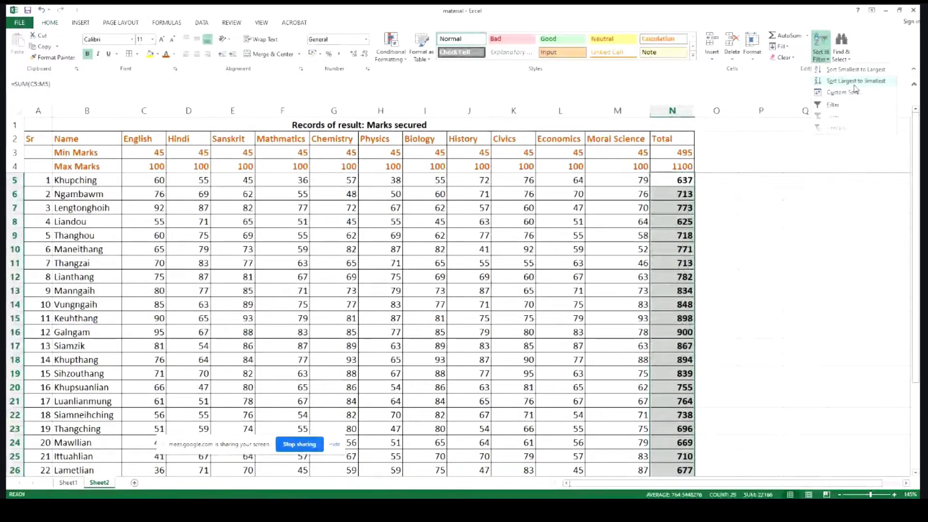
left_click(855, 82)
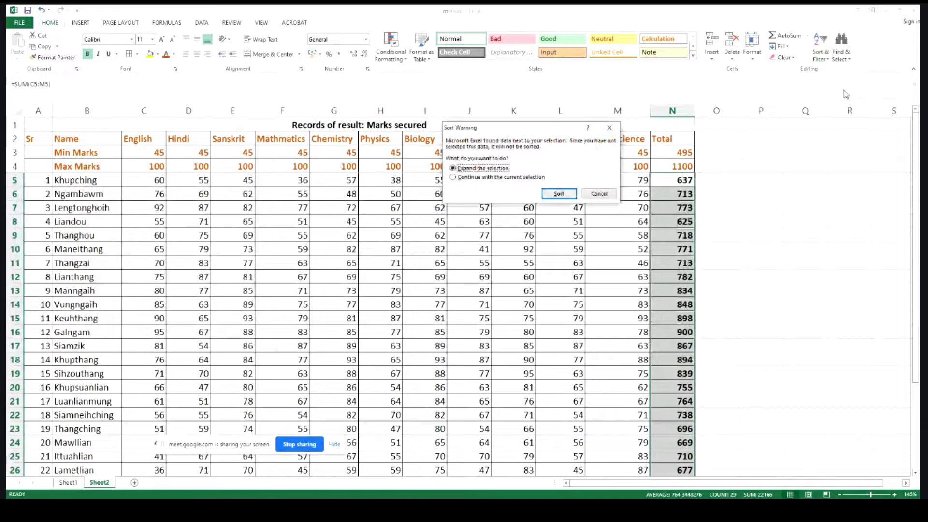
left_click(562, 196)
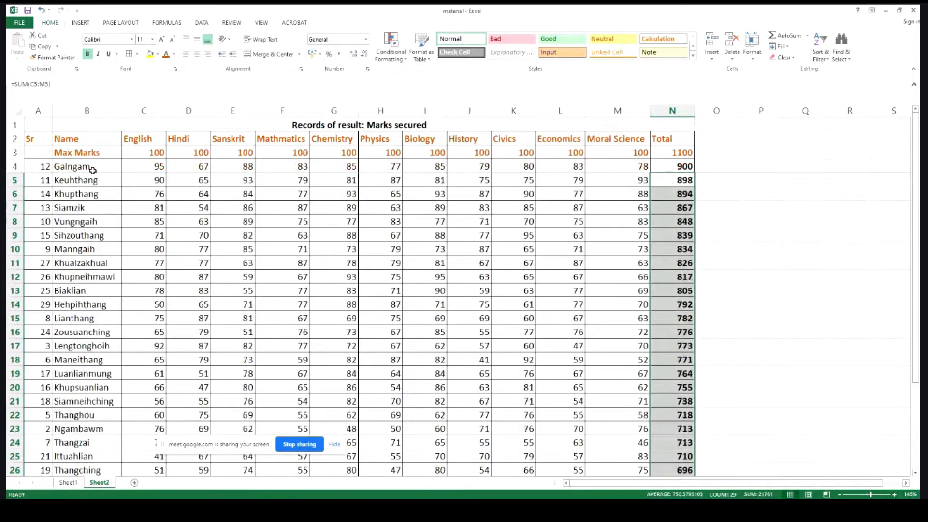
Replace the Sr column heading with Merit
left_click(89, 169)
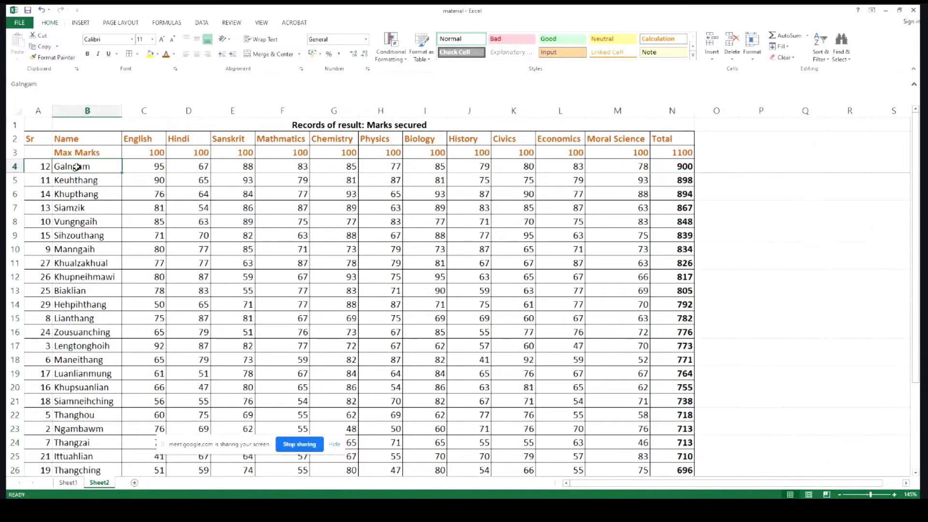
key("Left")
left_click(32, 139)
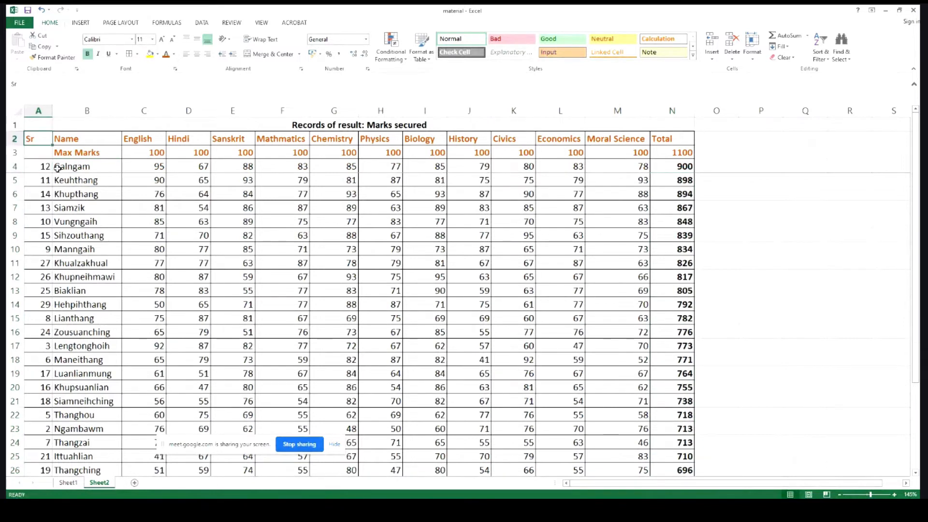
key("BackSpace")
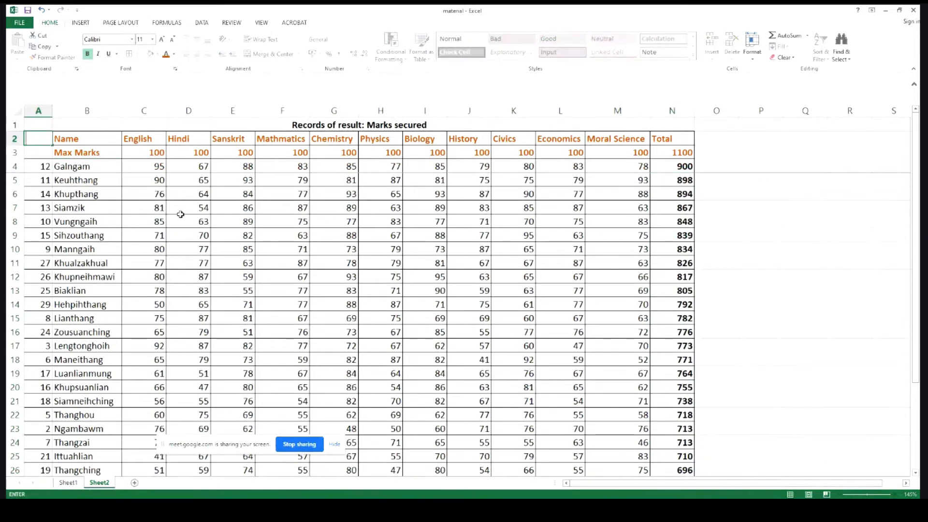
type("Merit")
key("Return")
Renumber the Merit column by entering 1 and 2 for the first two students and filling the series down the list
left_click(32, 168)
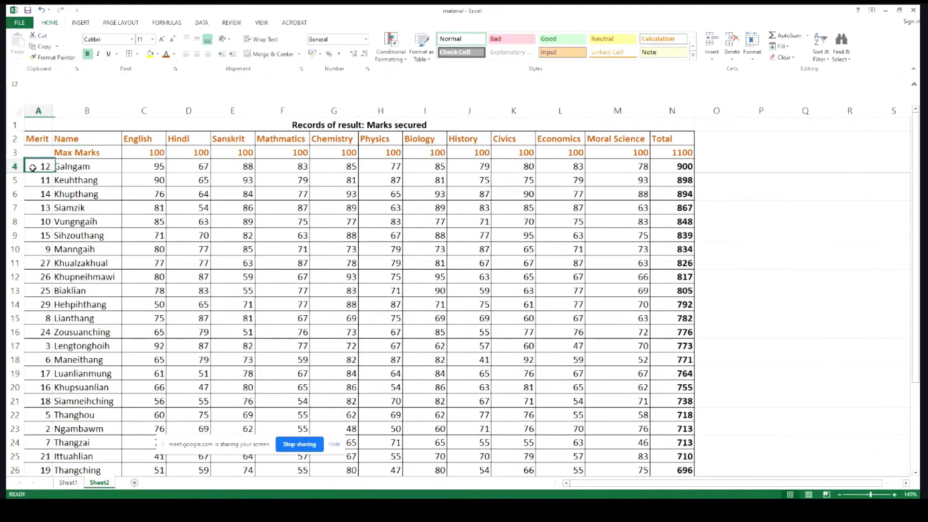
type("1")
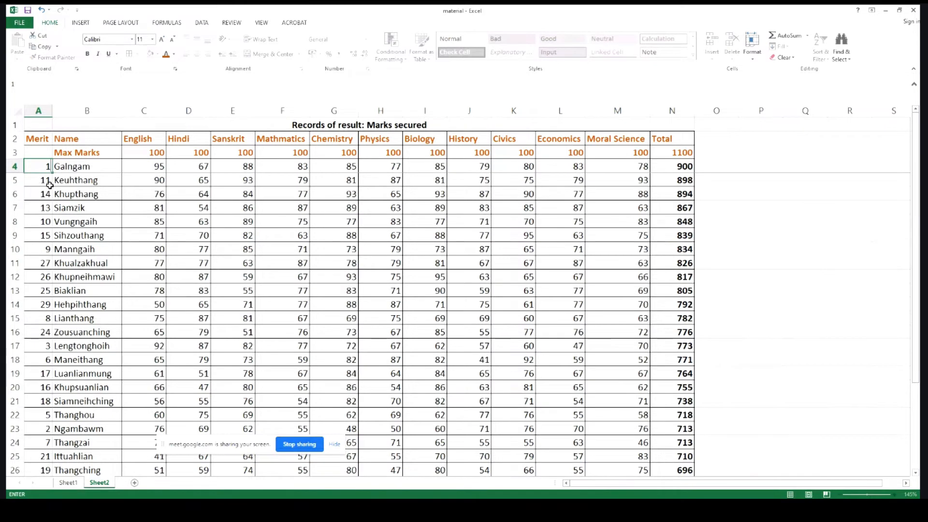
key("Return")
type("2")
key("Return")
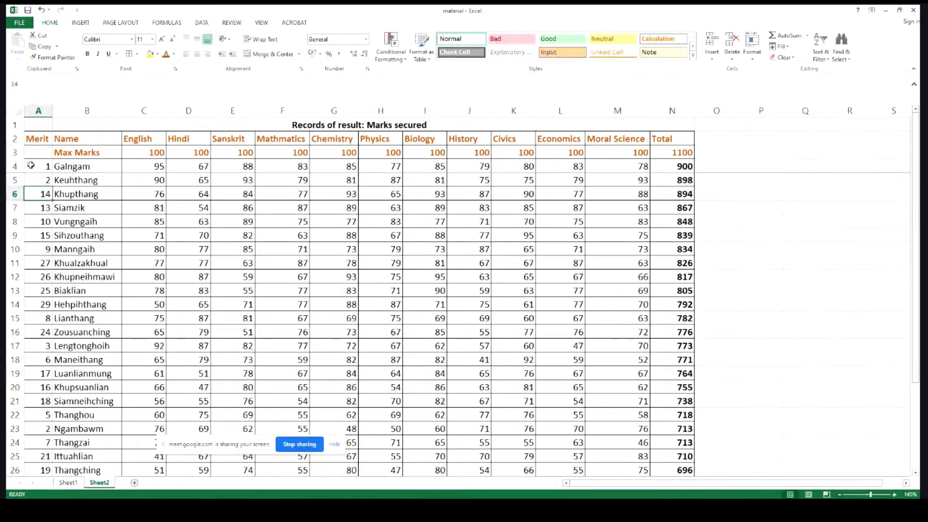
left_click_drag(31, 165, 33, 180)
double_click(52, 187)
left_click(41, 258)
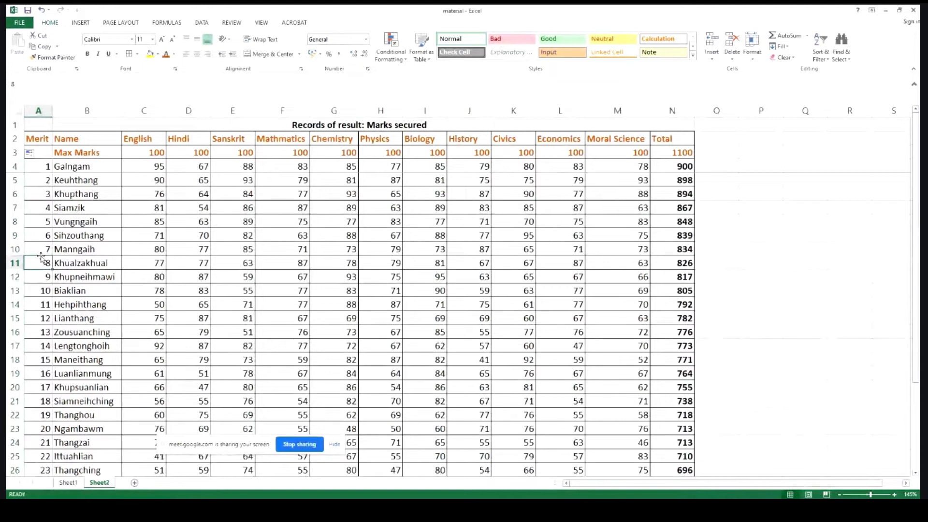
Delete the Min Marks row at the end of the sorted list
scroll(41, 257, "down", 4)
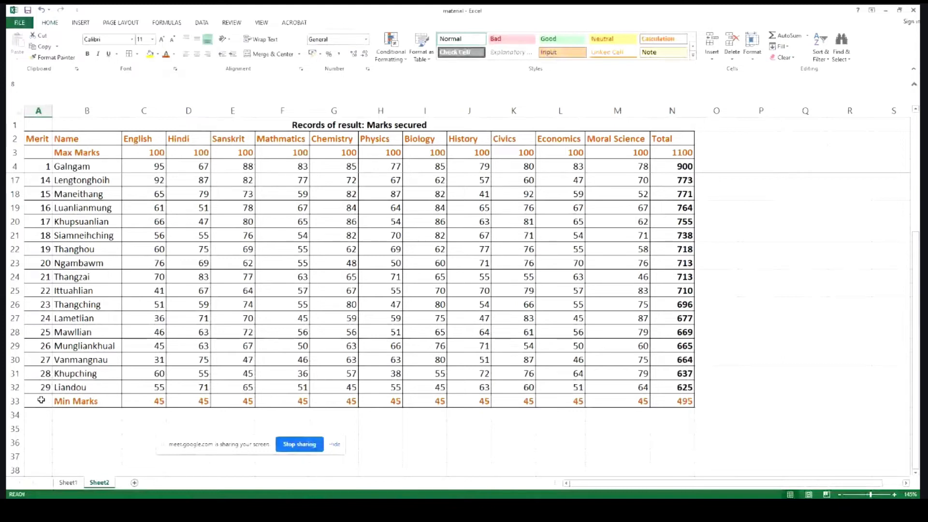
left_click_drag(41, 400, 685, 400)
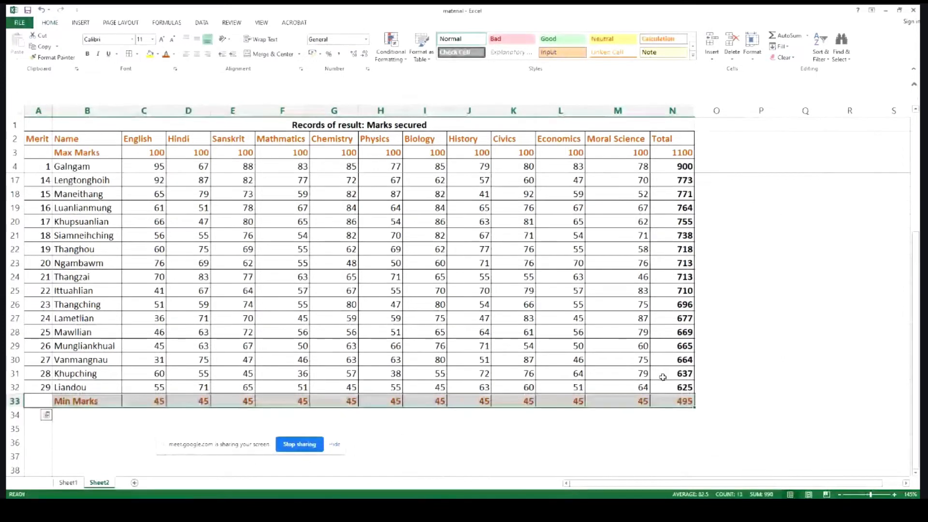
scroll(192, 382, "up", 4)
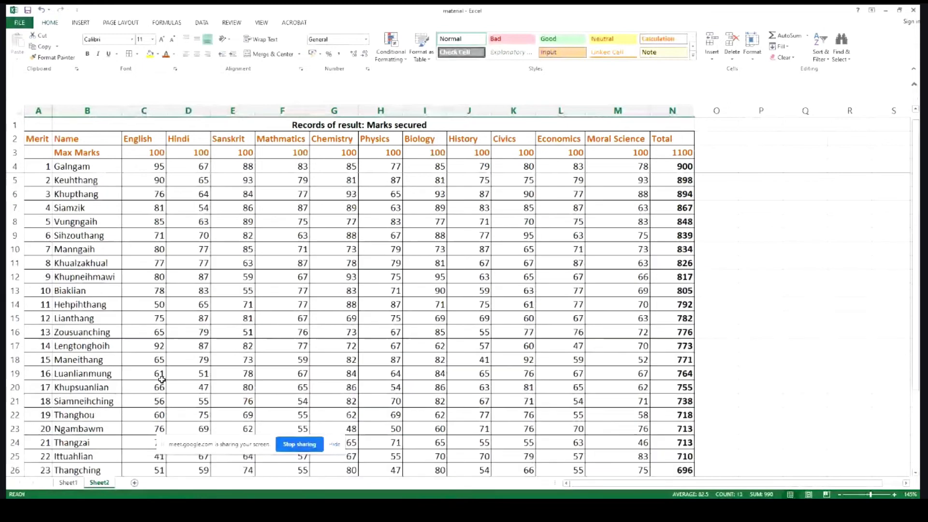
scroll(138, 339, "down", 1)
scroll(138, 339, "down", 4)
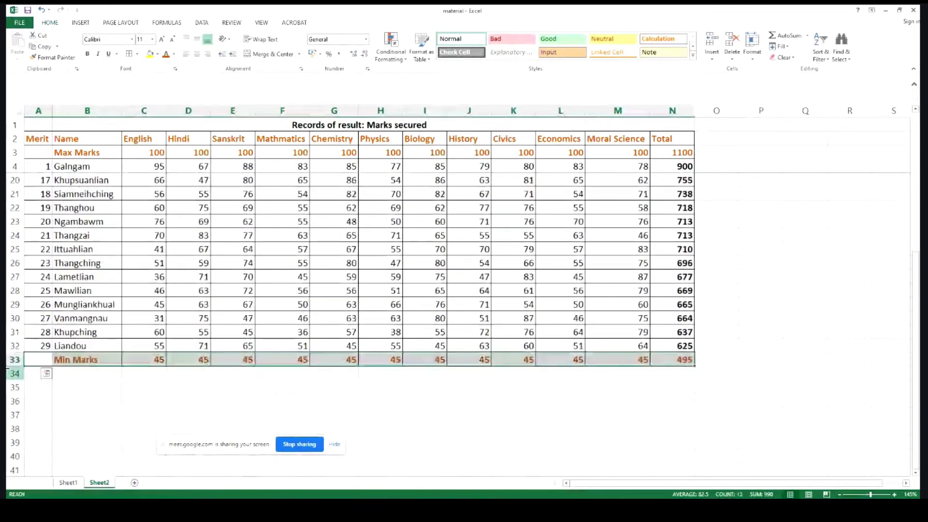
left_click(9, 359)
right_click(10, 359)
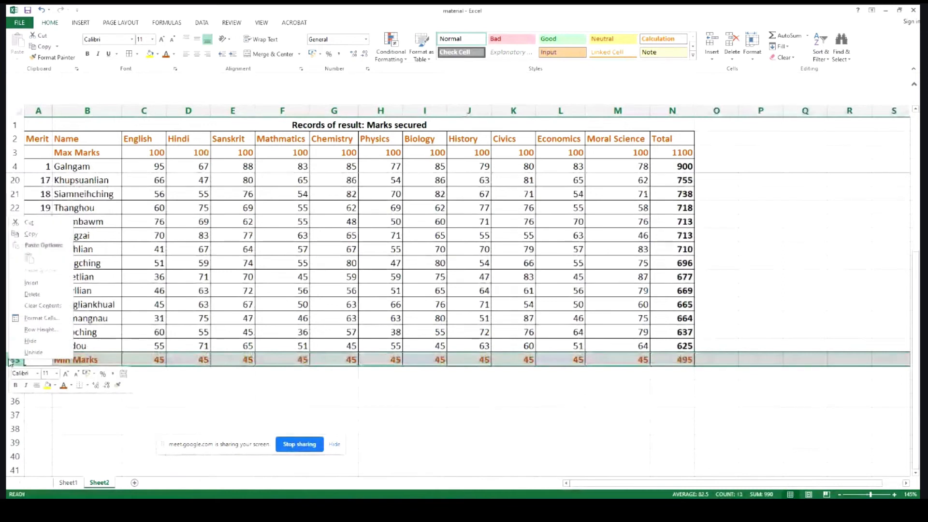
left_click(31, 295)
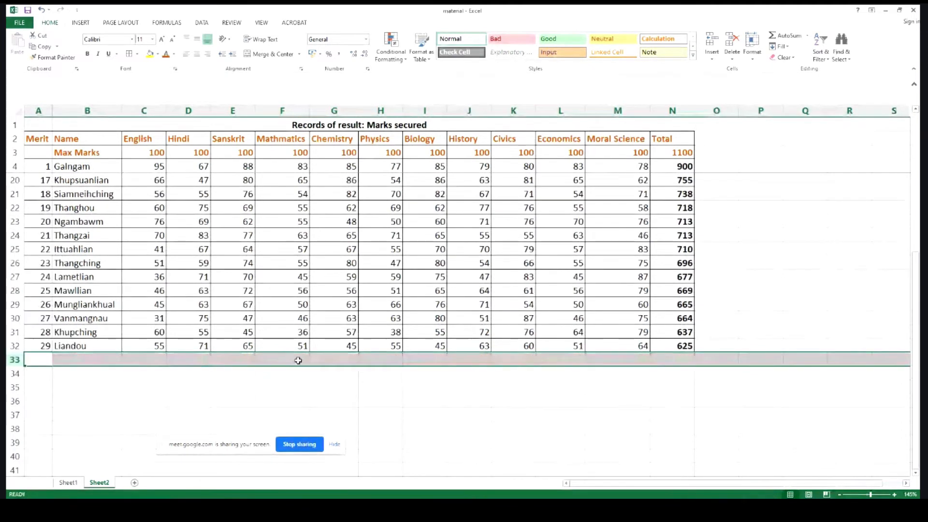
left_click(71, 374)
scroll(263, 385, "up", 1)
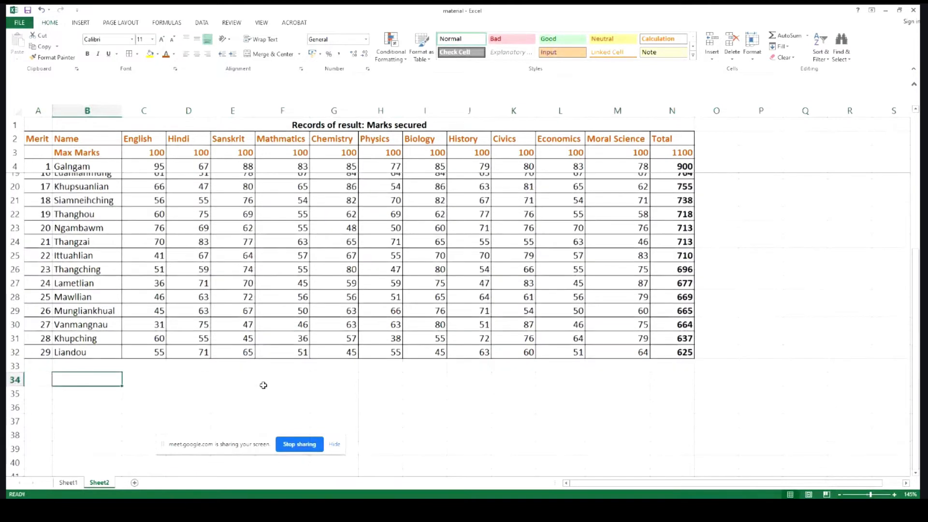
scroll(263, 385, "up", 5)
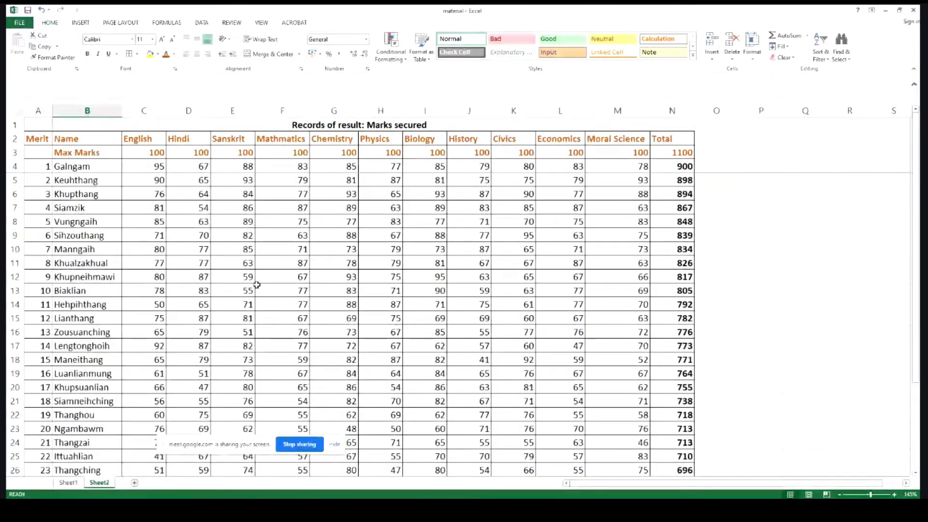
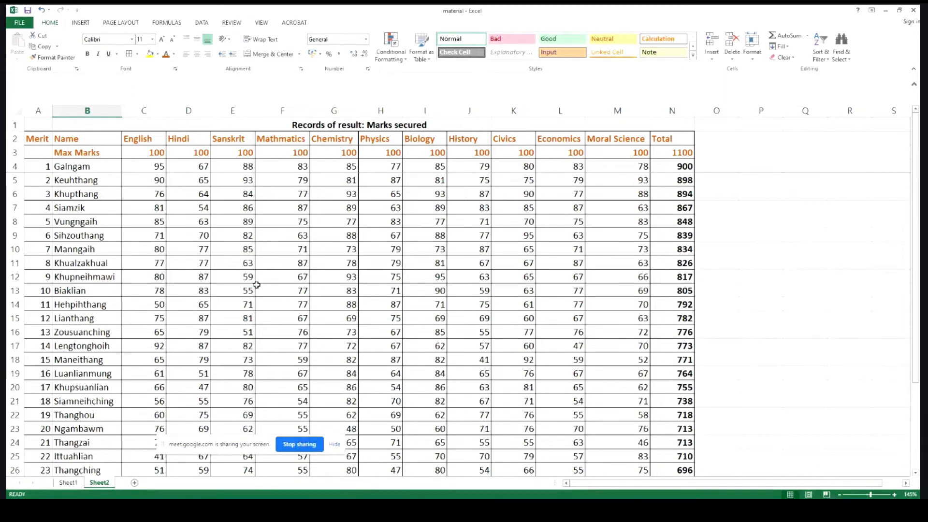
Turn on filtering for the header row of the student marks table
left_click(341, 152)
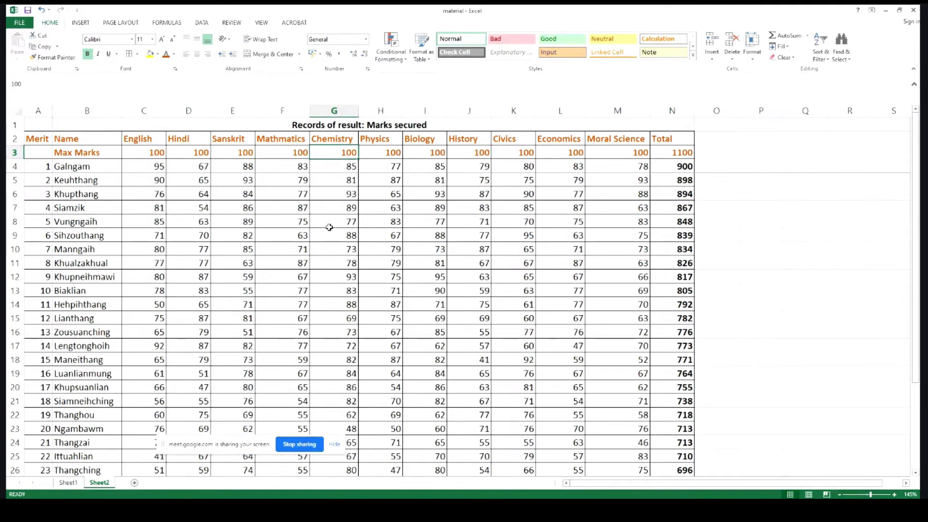
left_click(347, 170)
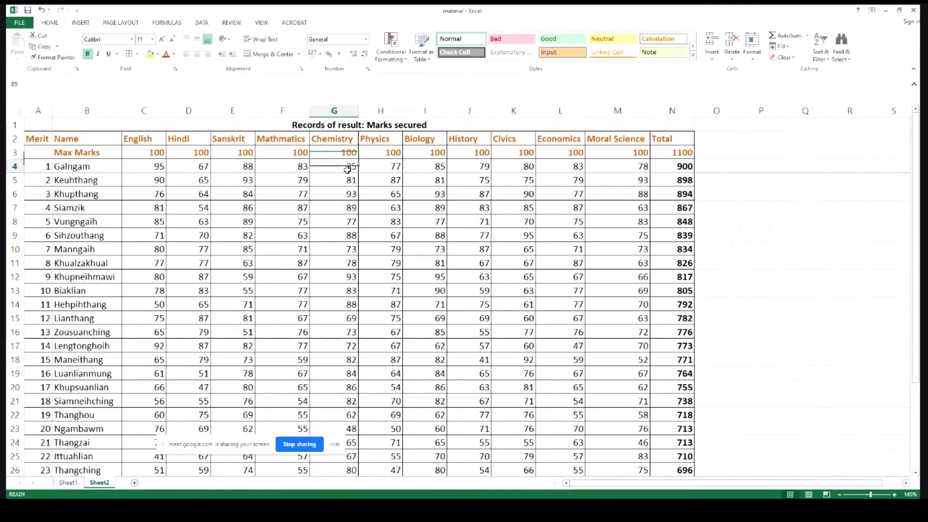
left_click(352, 182)
left_click(352, 193)
left_click(341, 168)
left_click(339, 149)
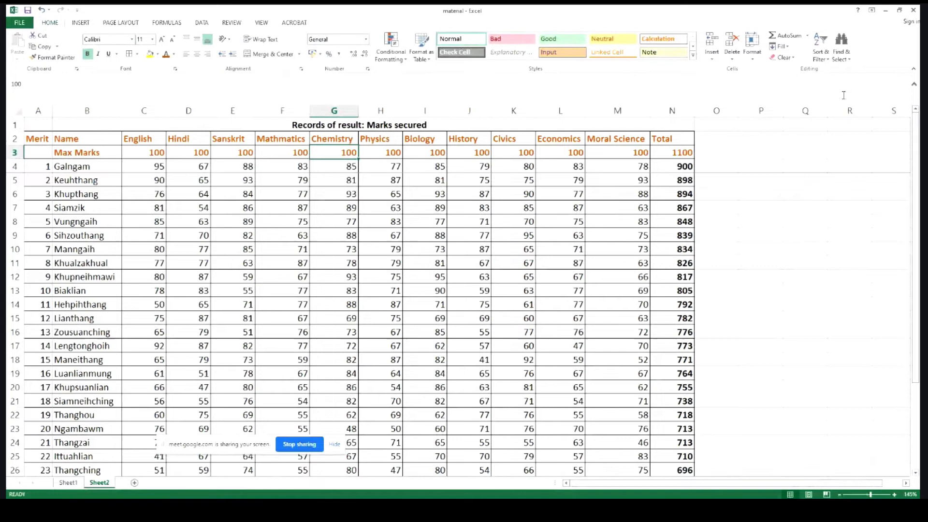
left_click(829, 58)
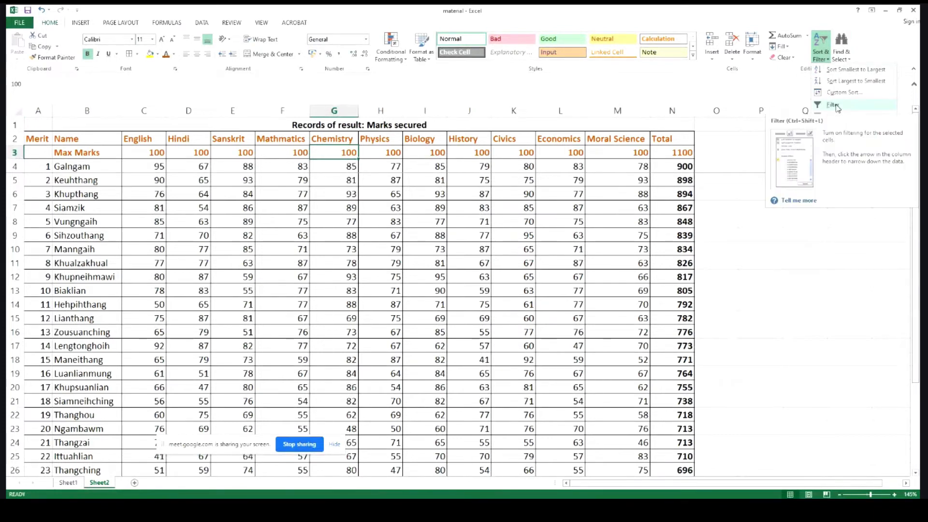
left_click(461, 211)
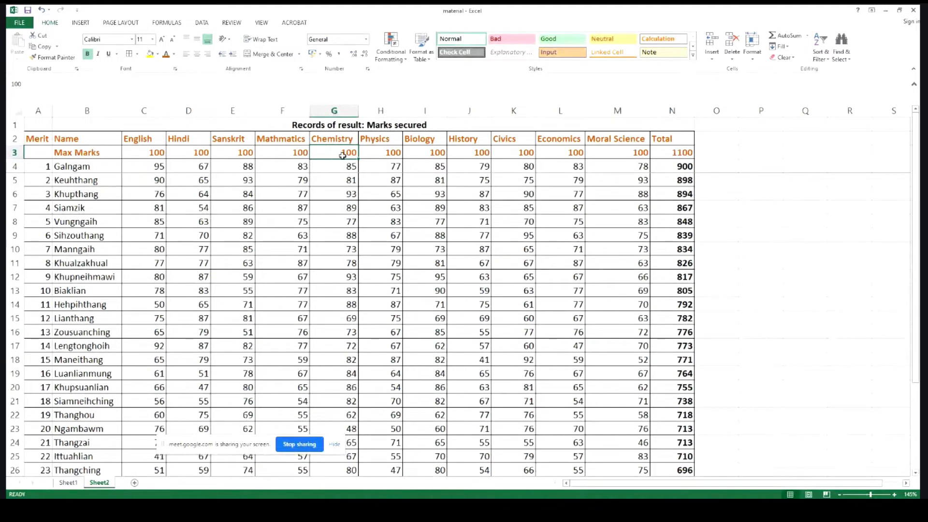
left_click(202, 23)
left_click(259, 48)
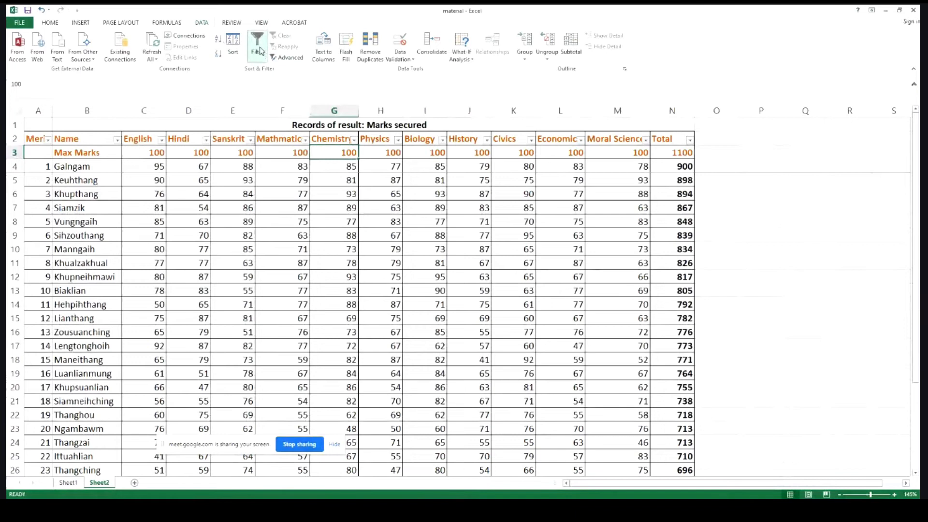
Filter the Chemistry column to show only students with marks greater than or equal to 70
left_click(355, 140)
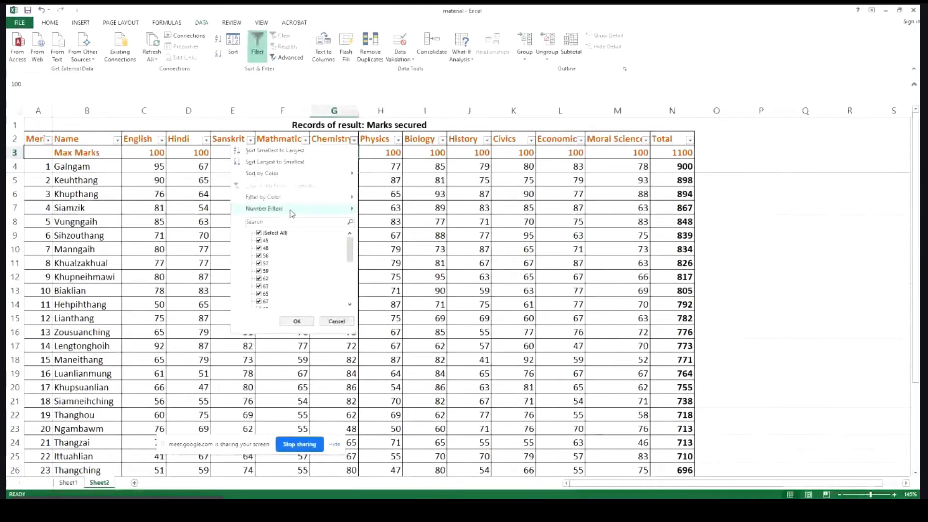
mouse_move(292, 209)
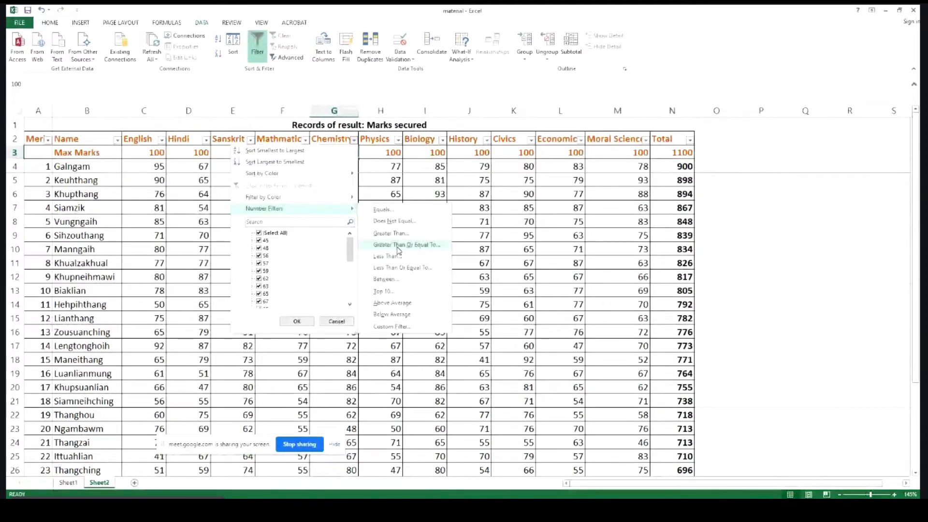
left_click(397, 245)
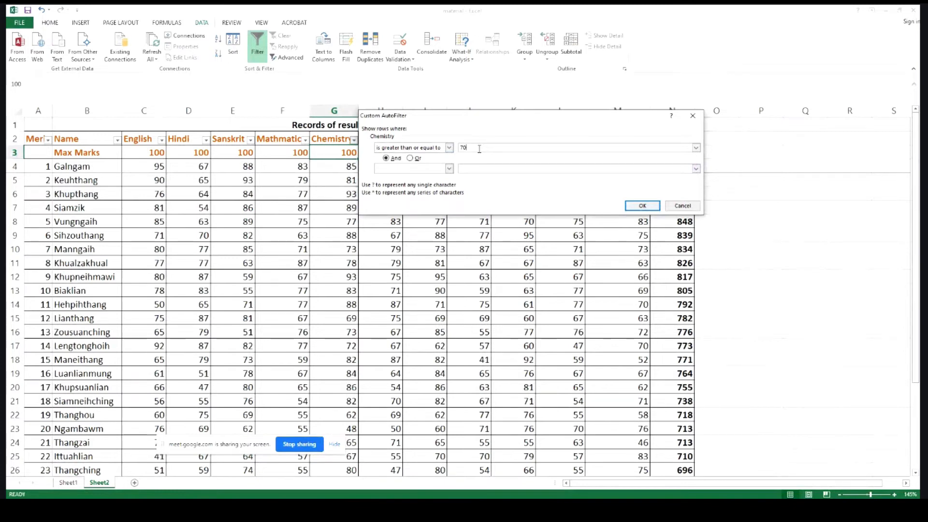
key("Return")
left_click(334, 223)
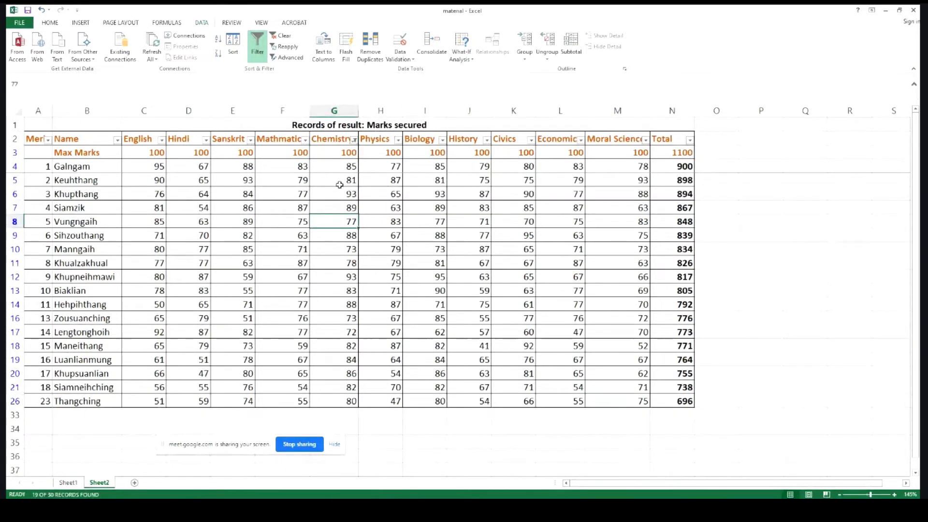
Delete the Max Marks row directly beneath the column headings
mouse_move(340, 166)
left_mouse_down()
mouse_move(339, 206)
mouse_move(341, 163)
left_mouse_up()
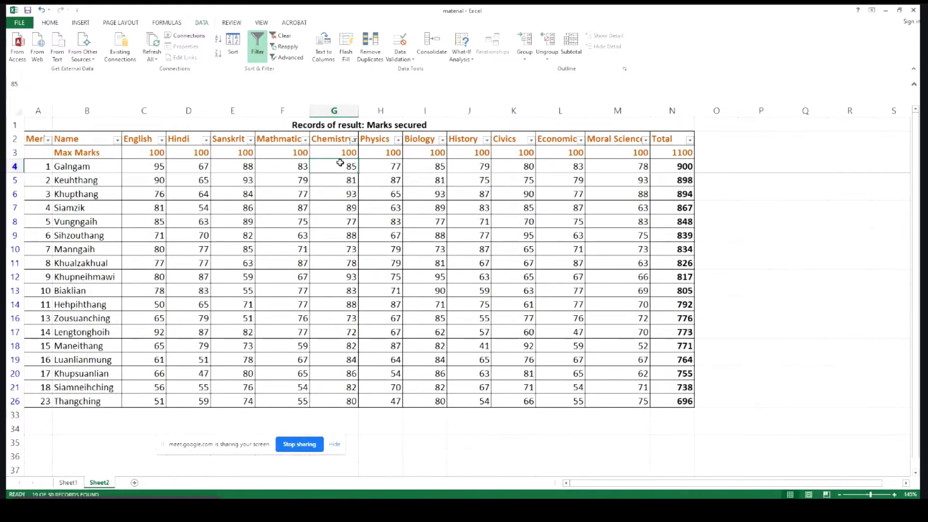
left_click(15, 152)
right_click(15, 153)
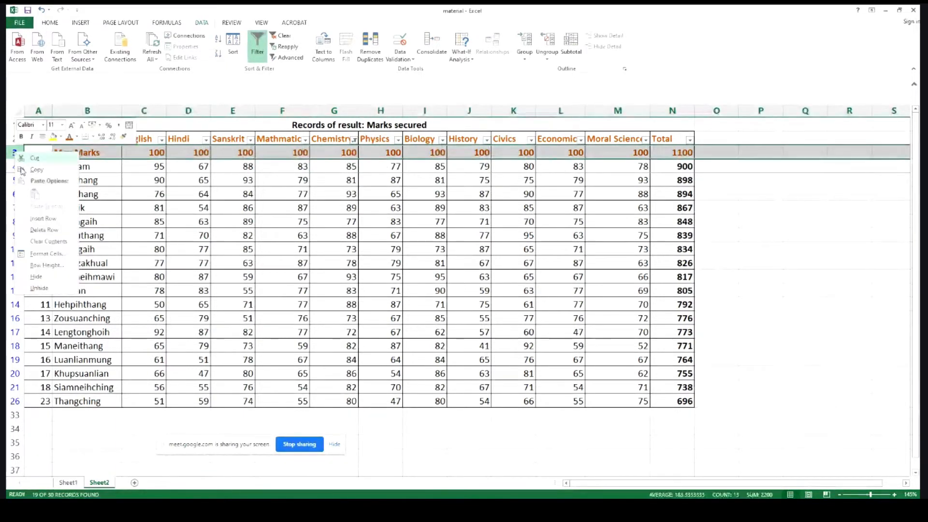
left_click(47, 230)
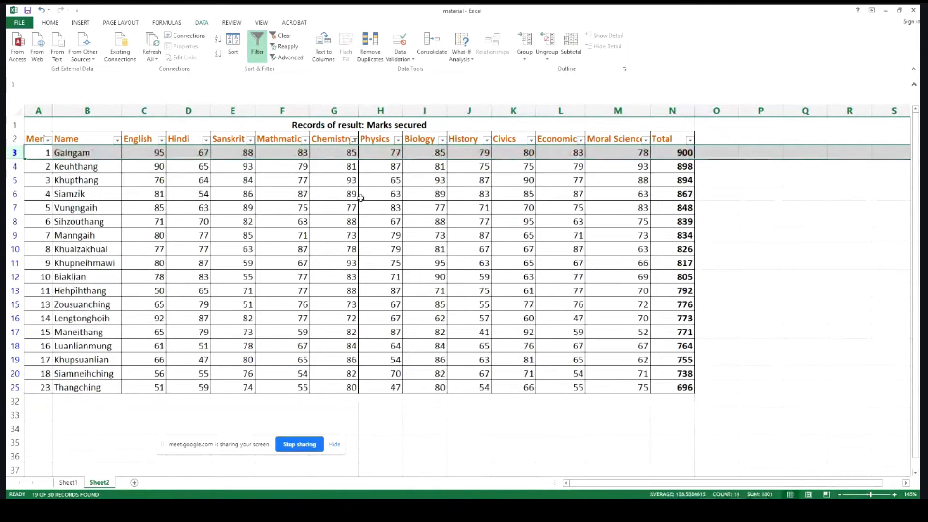
left_click(384, 153)
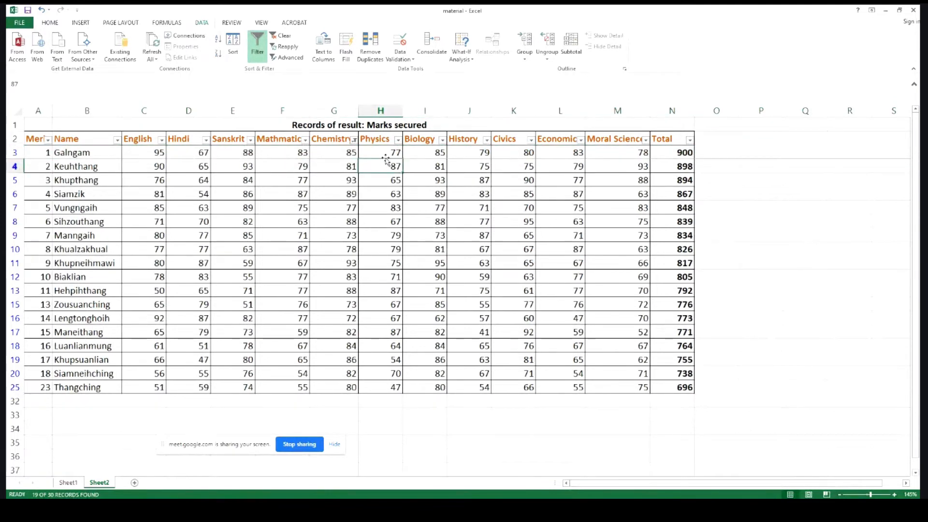
left_click(387, 167)
left_click(387, 181)
left_click(387, 194)
left_click(387, 208)
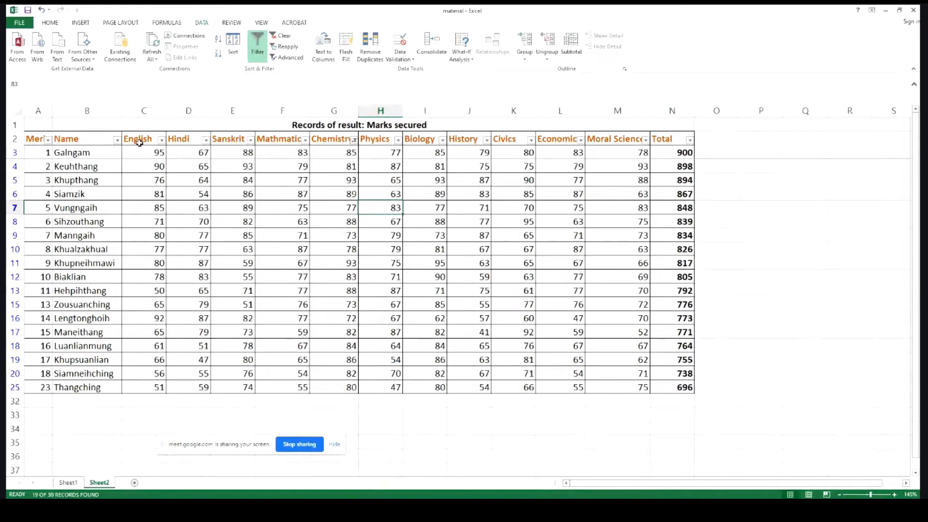
Turn off filtering on the marks table so all student records are listed again
scroll(261, 184, "down", 1)
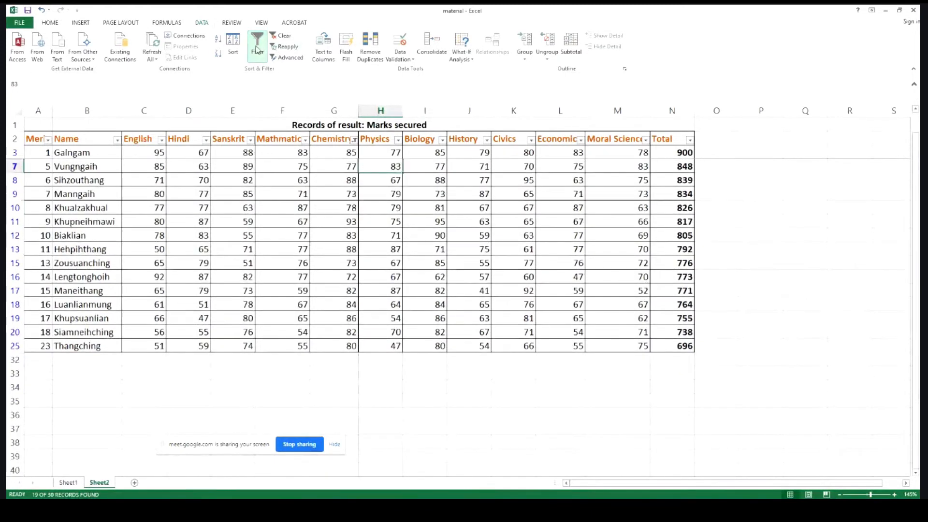
left_click(257, 49)
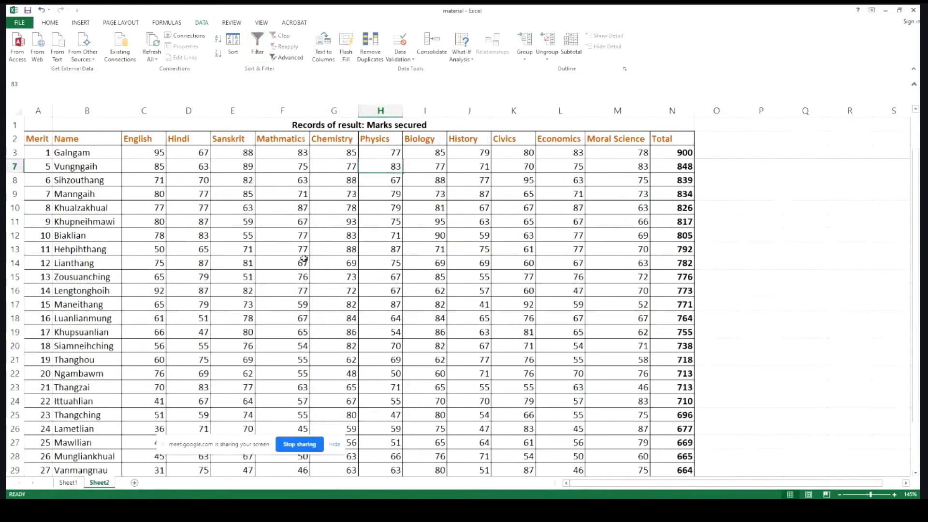
scroll(305, 258, "up", 1)
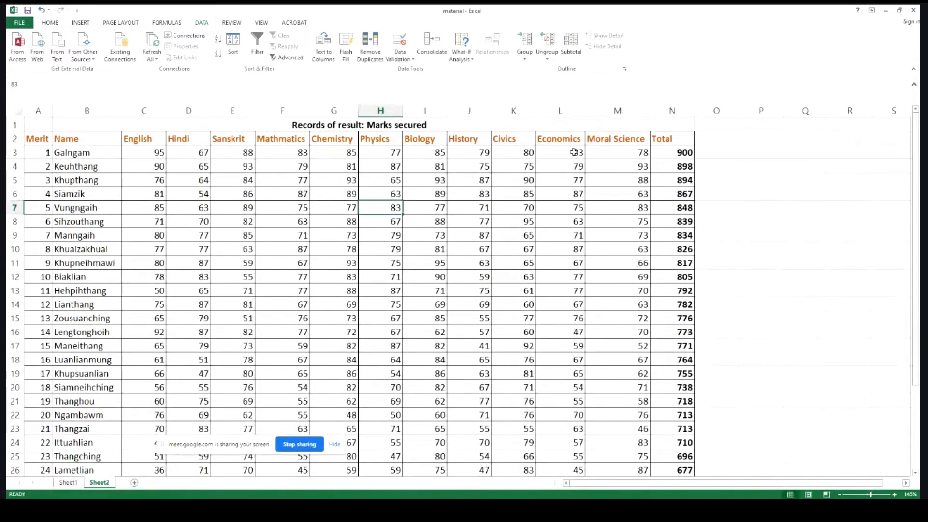
Select all students' Economics marks, L3 to L31, and check their average, count and sum
left_click_drag(577, 152, 582, 483)
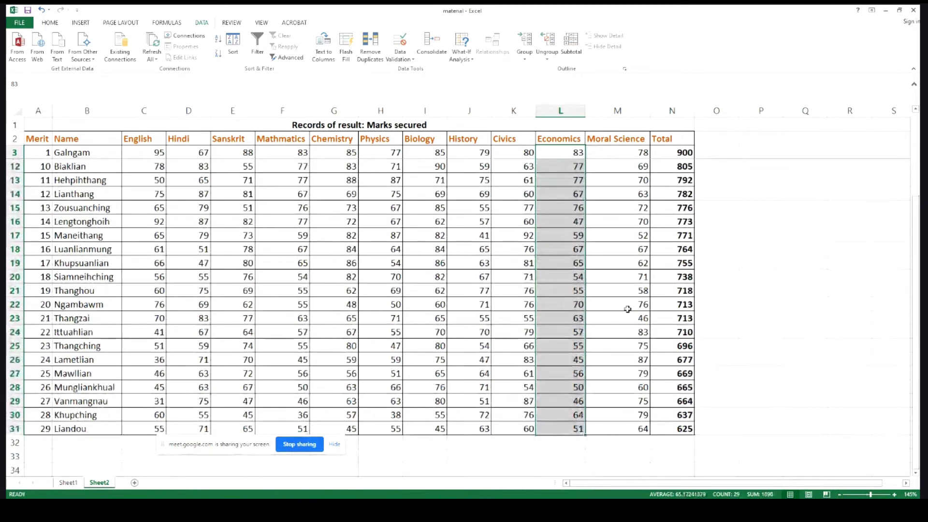
scroll(631, 310, "up", 3)
scroll(639, 313, "down", 2)
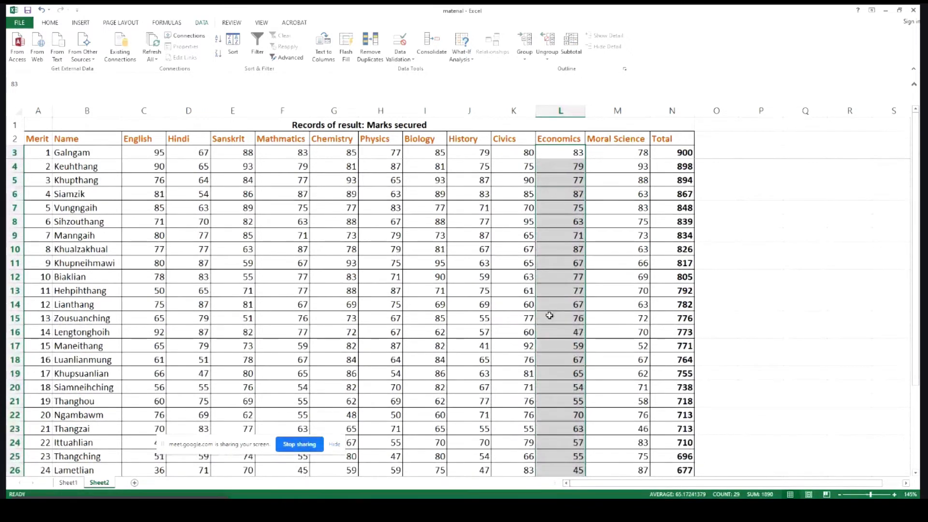
scroll(549, 315, "down", 2)
scroll(549, 315, "up", 2)
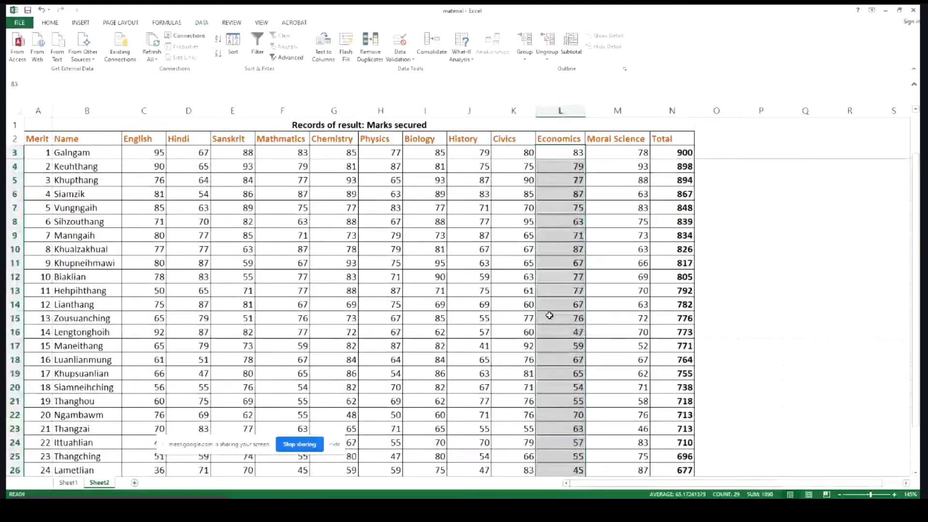
scroll(549, 315, "down", 1)
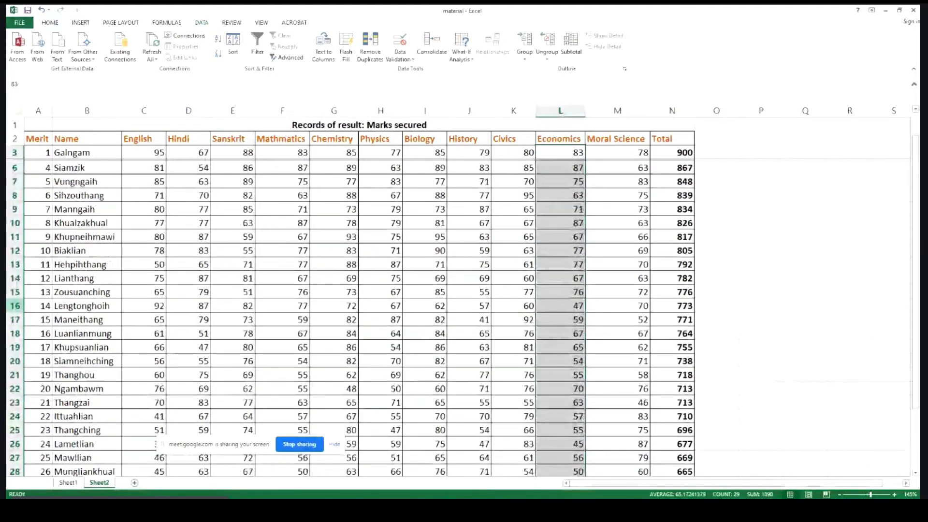
scroll(540, 360, "down", 3)
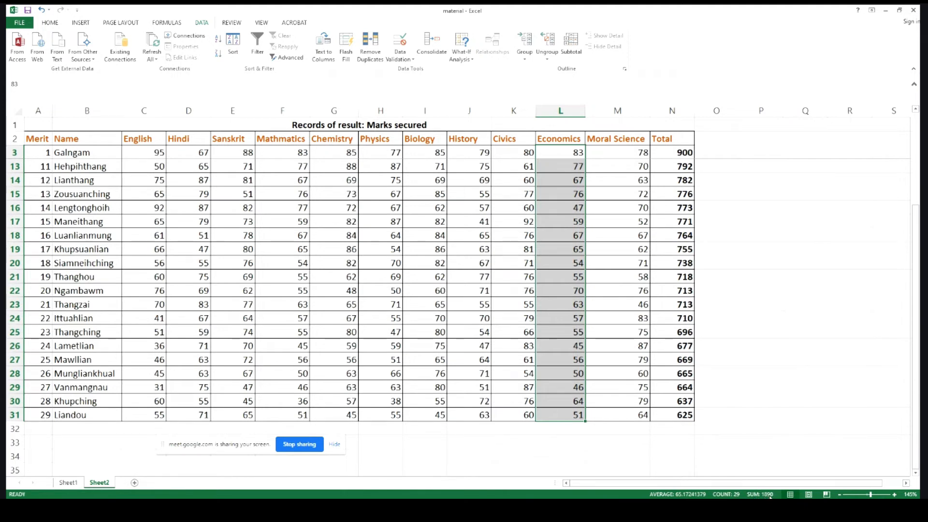
left_click(555, 428)
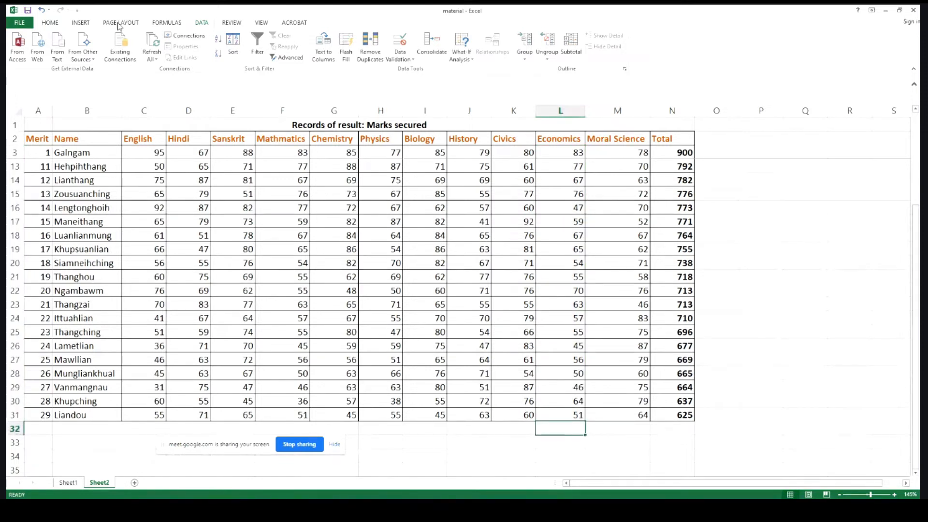
left_click(52, 24)
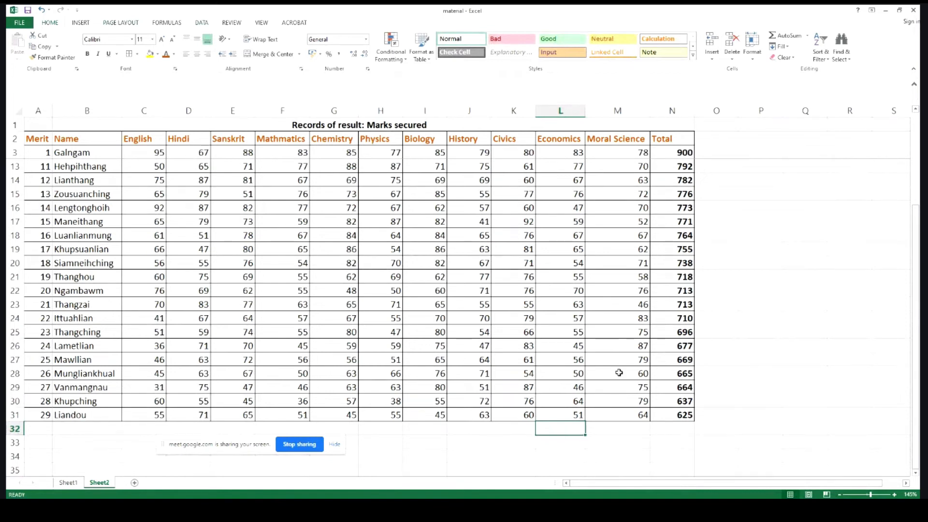
scroll(619, 373, "down", 1)
scroll(582, 375, "up", 4)
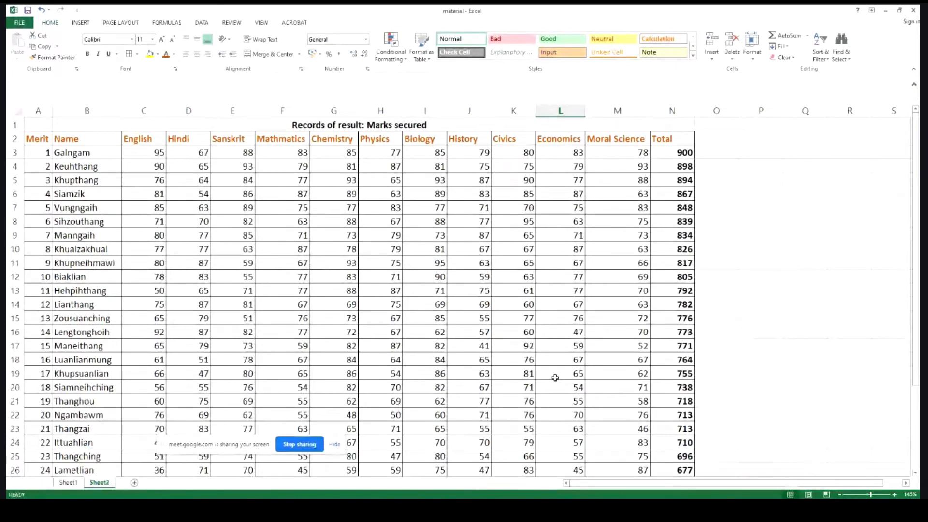
scroll(555, 377, "down", 3)
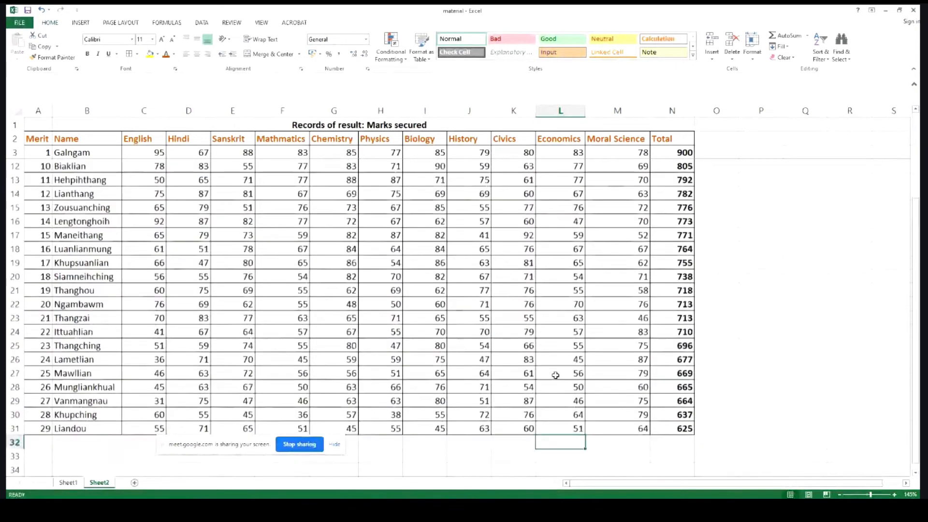
scroll(555, 375, "up", 1)
scroll(555, 376, "up", 3)
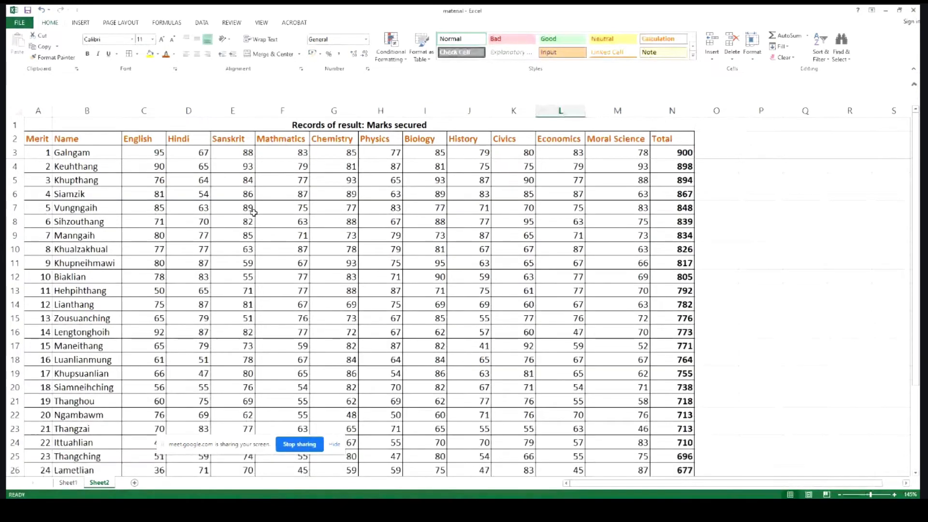
left_click(286, 212)
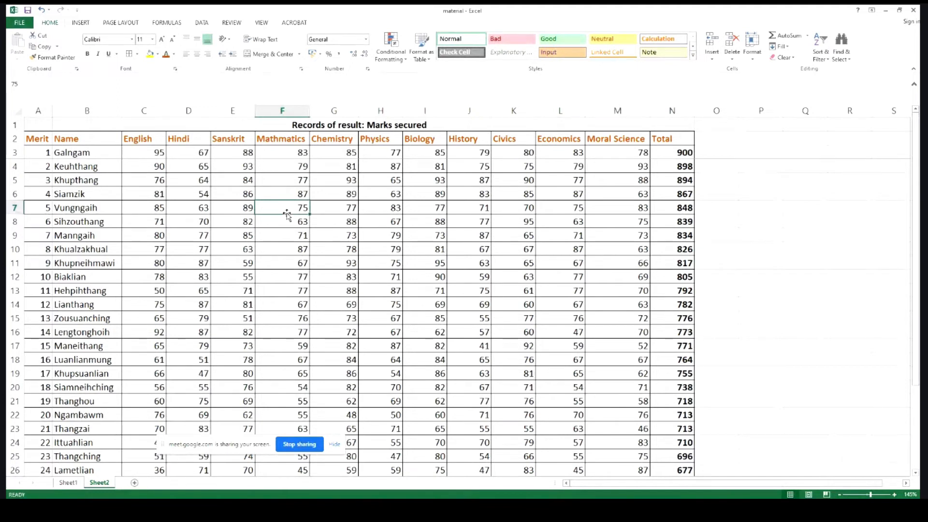
scroll(421, 360, "down", 3)
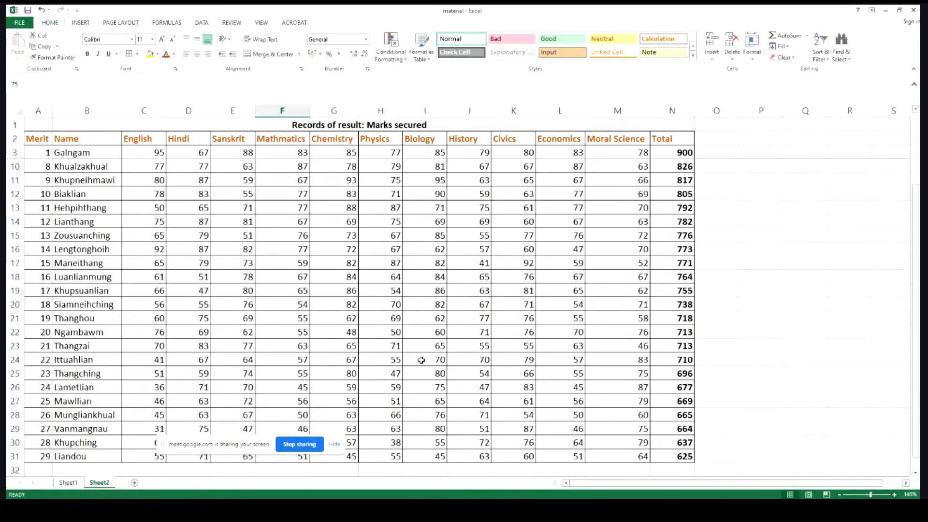
scroll(421, 360, "up", 2)
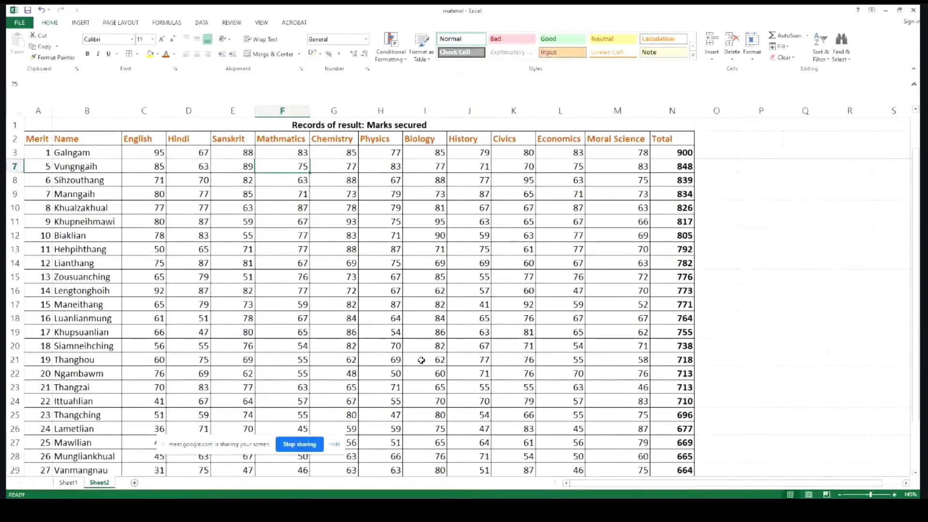
Narrow the Name column to less than the width of the longest student names
left_click(87, 265)
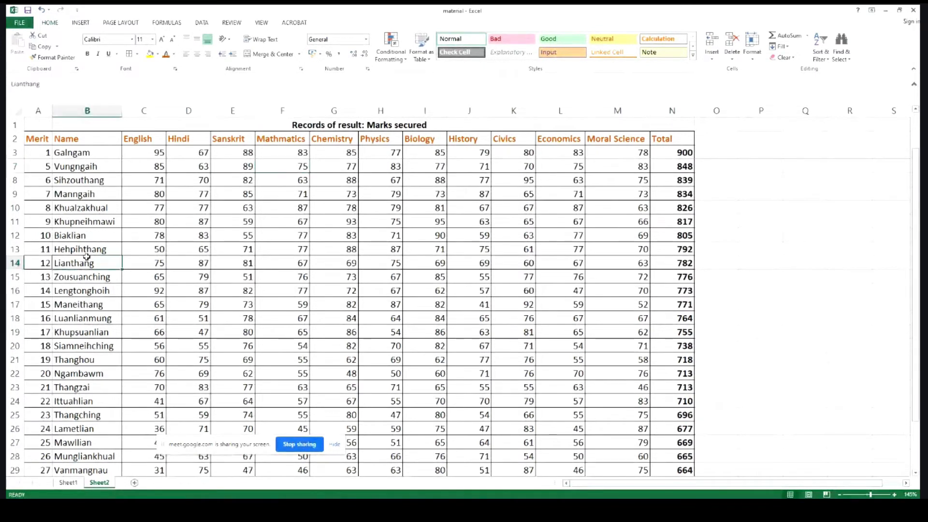
left_click_drag(122, 110, 104, 111)
left_click(201, 23)
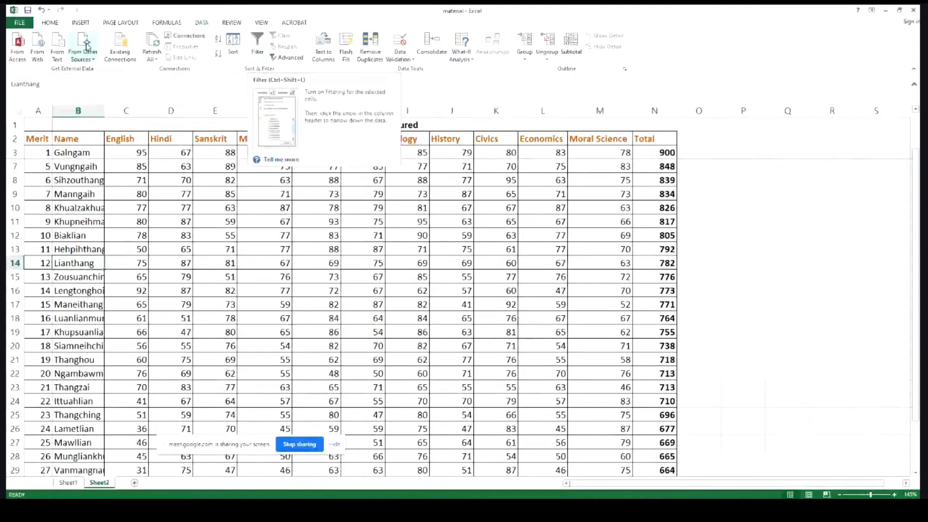
left_click(50, 23)
left_click(140, 221)
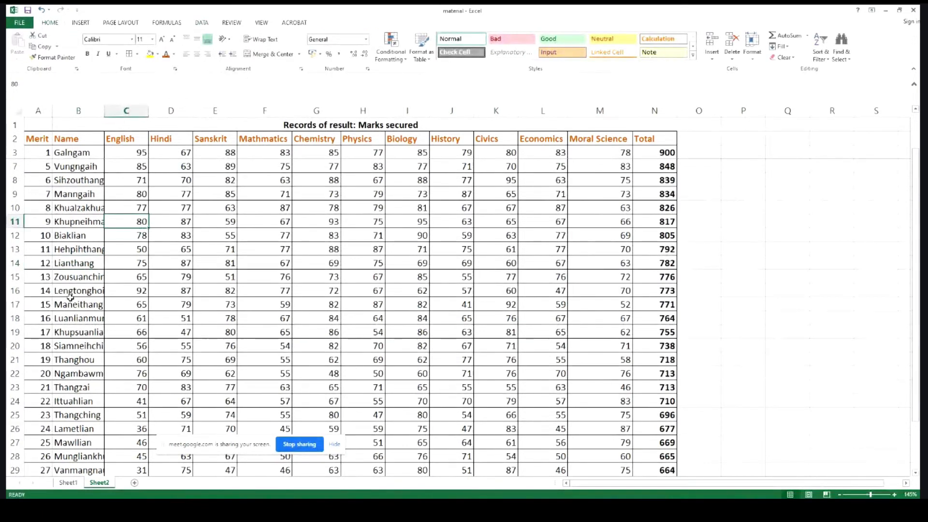
scroll(70, 298, "down", 1)
scroll(72, 329, "up", 3)
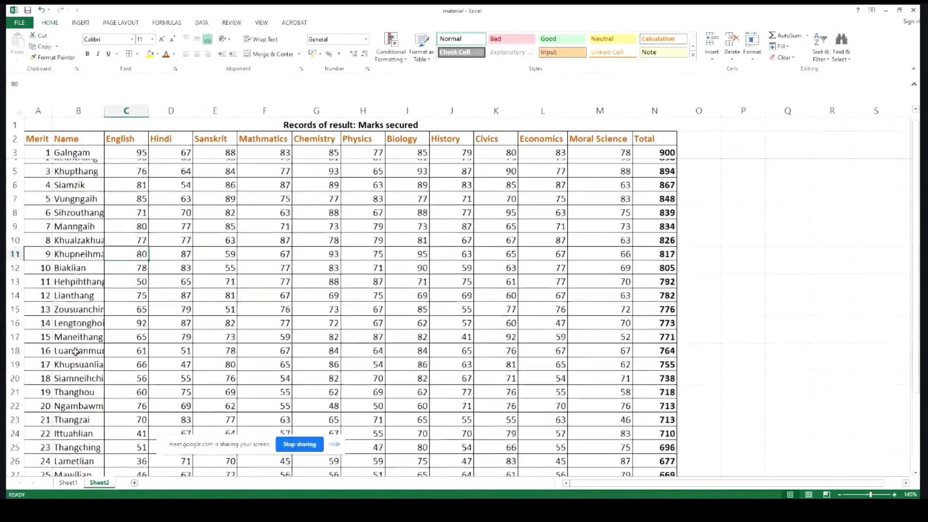
Wrap the text of all student names, B3 to B31, so long names fit the narrowed column
left_click(75, 265)
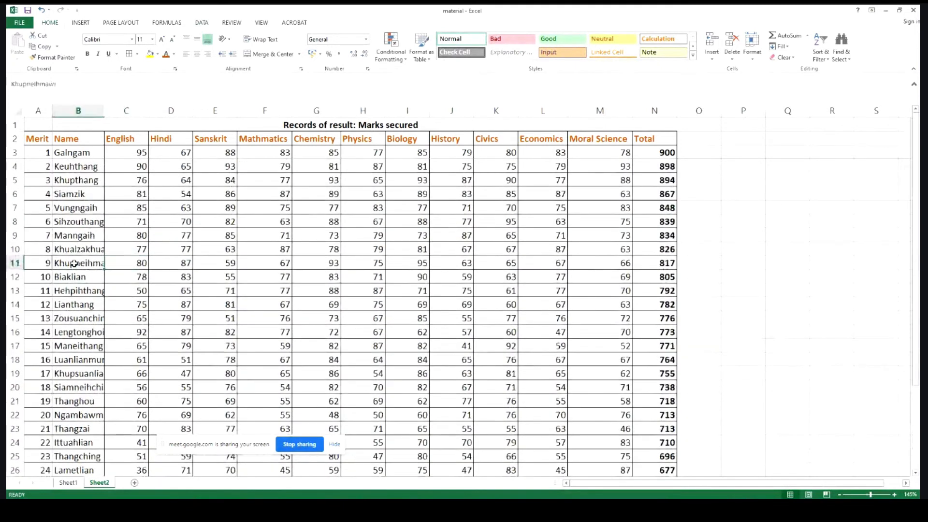
left_click_drag(77, 153, 80, 427)
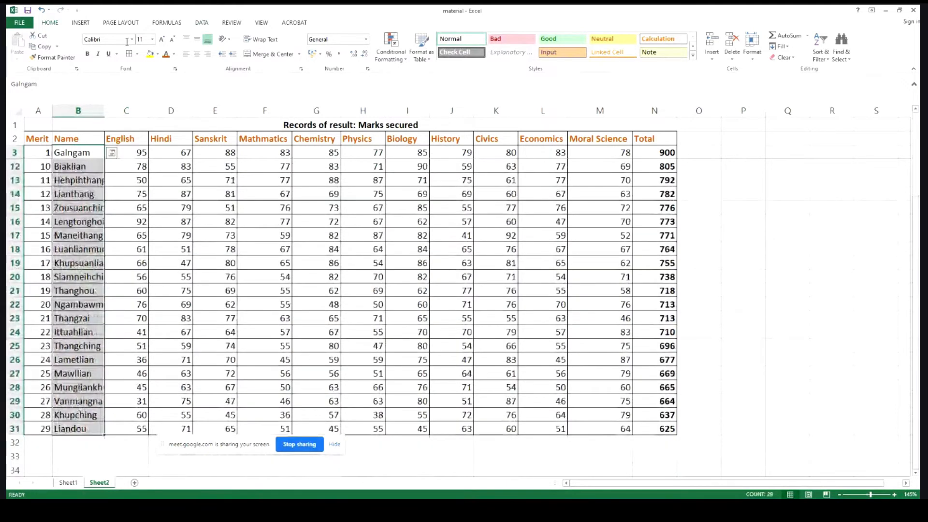
left_click(257, 43)
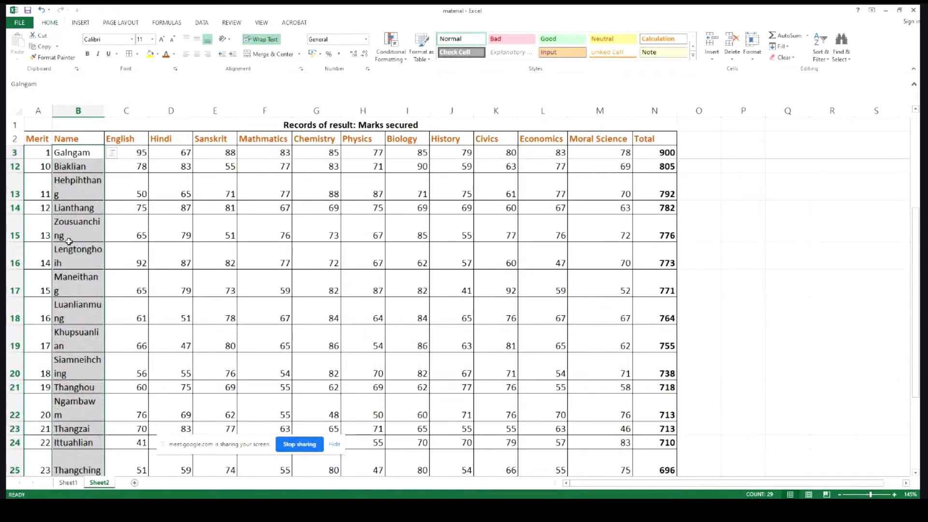
Insert a manual line break in the student's name in B15, before its last five letters
left_click(88, 223)
double_click(88, 223)
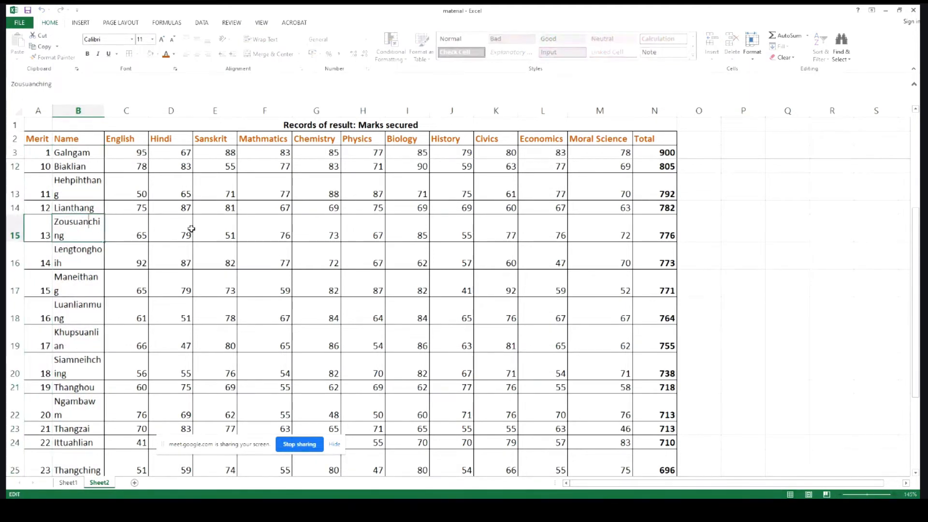
key("alt+Return")
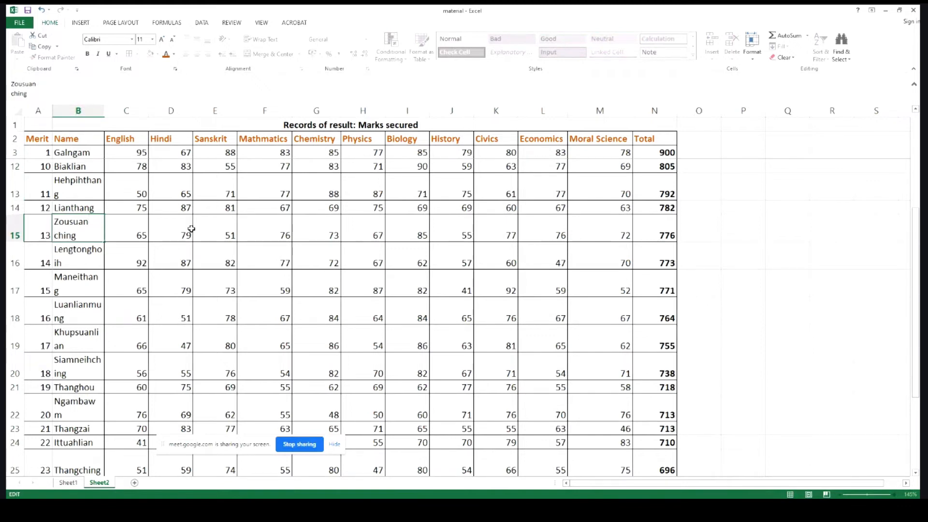
Undo the line break in B15 and the text wrapping applied to the Name column
key("ctrl+z")
left_click(94, 138)
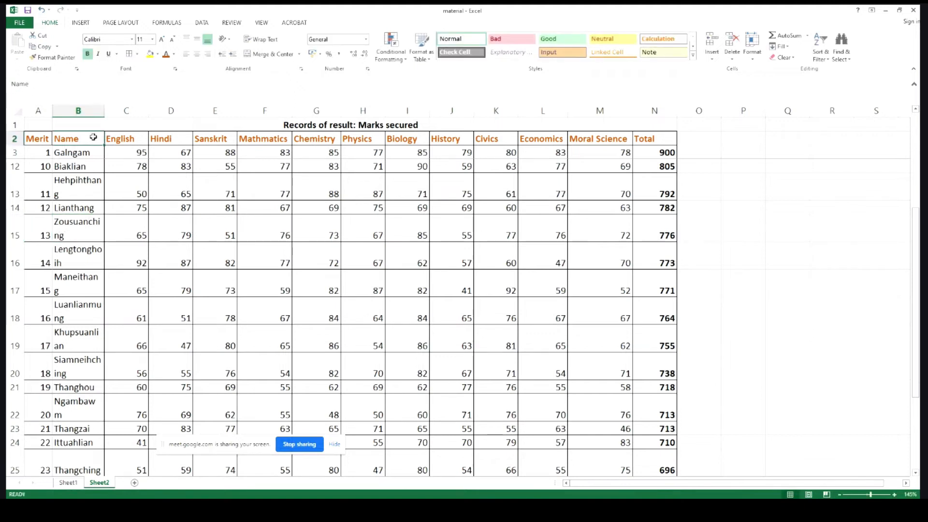
key("ctrl+z")
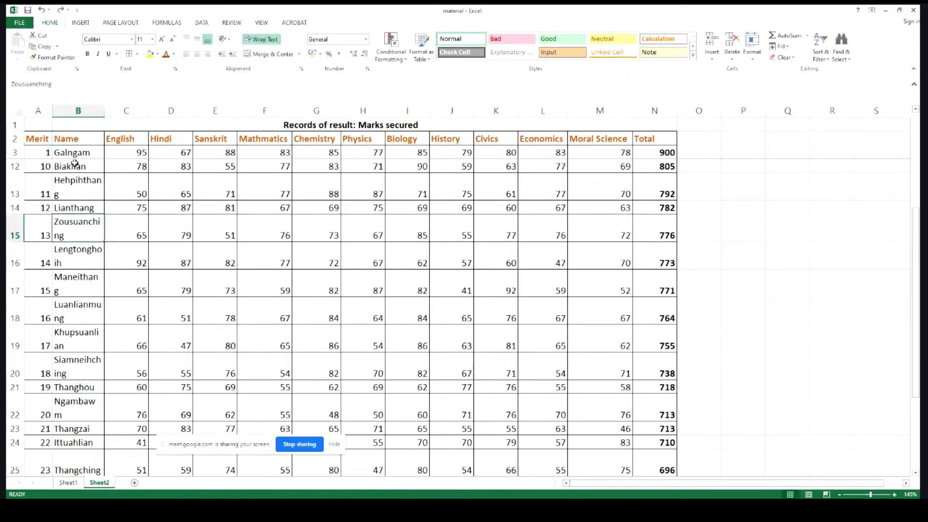
key("ctrl+z")
key("ctrl+z")
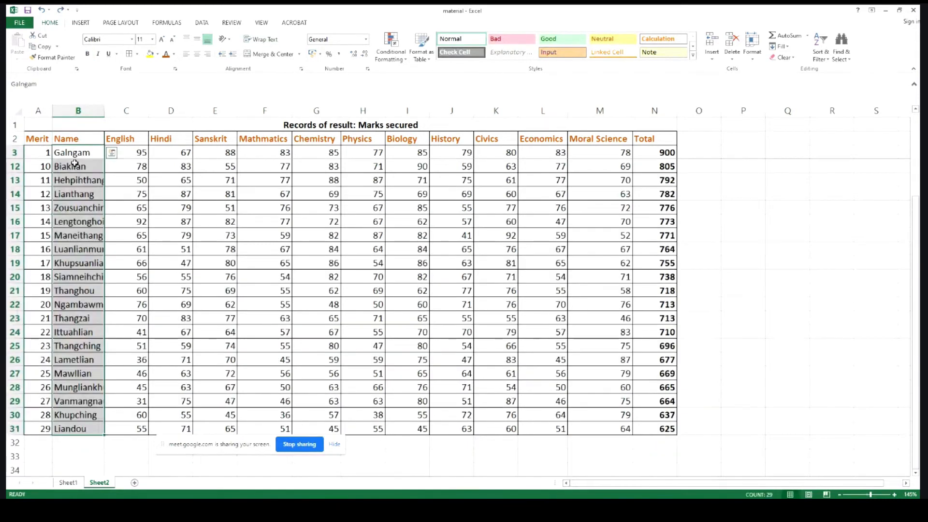
Autofit the Name column so its width matches the longest student name
left_click(90, 191)
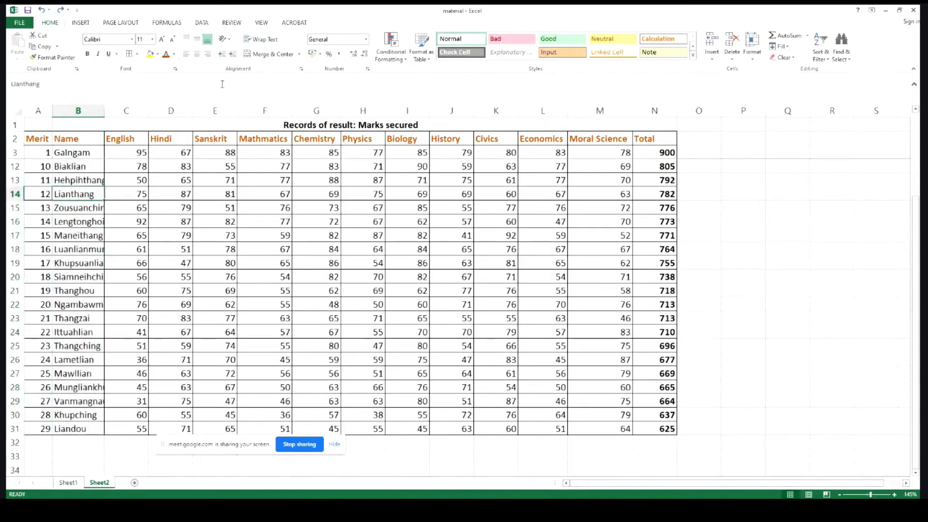
double_click(104, 110)
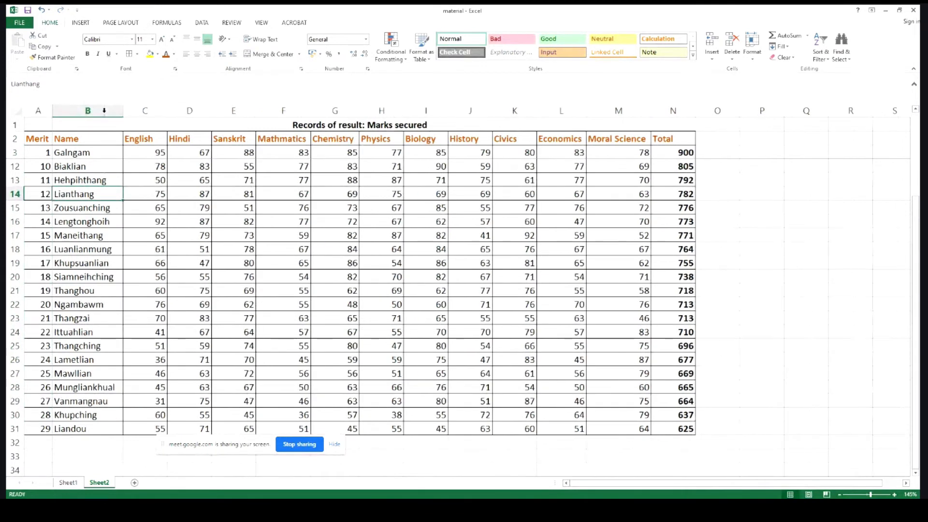
scroll(71, 276, "up", 3)
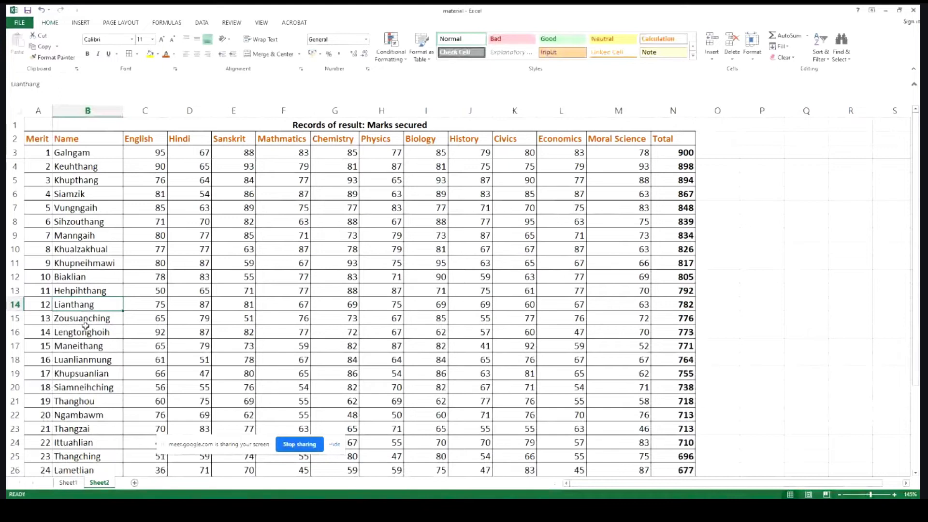
left_click(91, 364)
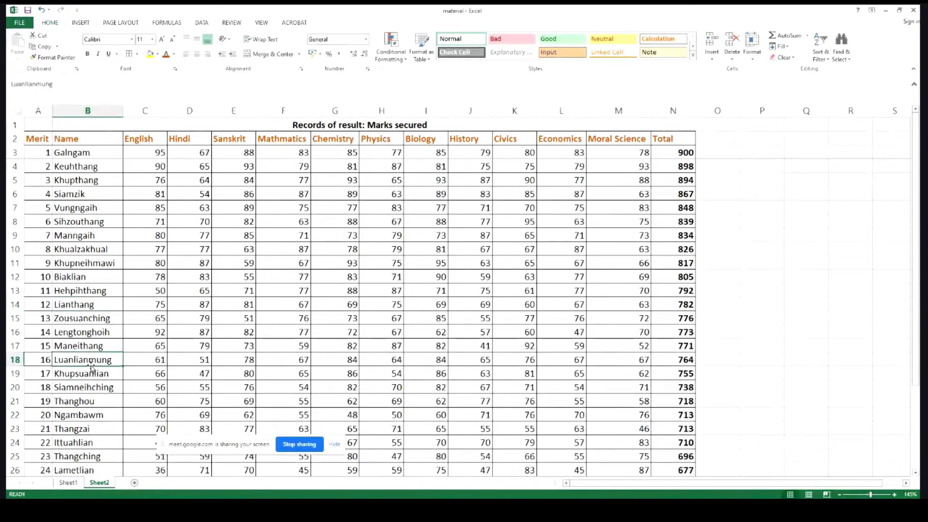
scroll(92, 366, "down", 2)
scroll(90, 366, "down", 1)
scroll(91, 366, "up", 3)
left_click(97, 168)
left_click(100, 195)
left_click(95, 208)
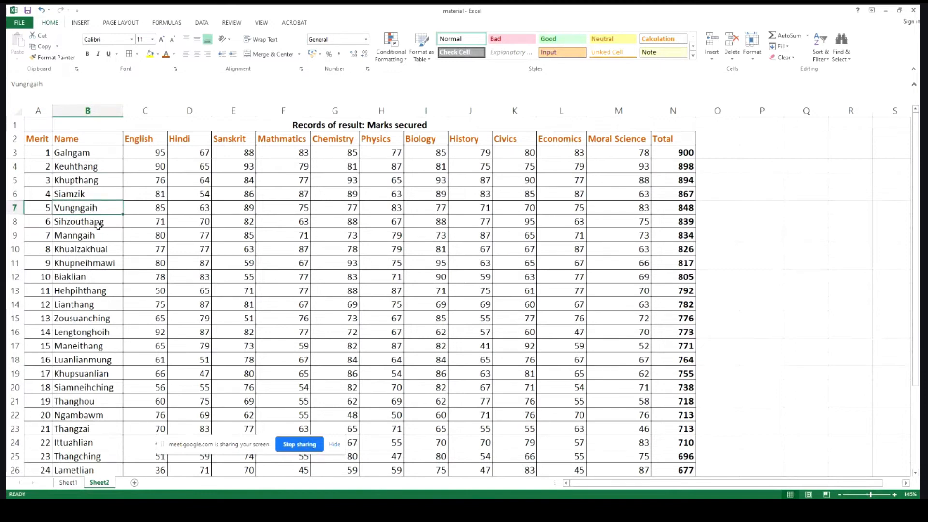
left_click(87, 346)
left_click(205, 304)
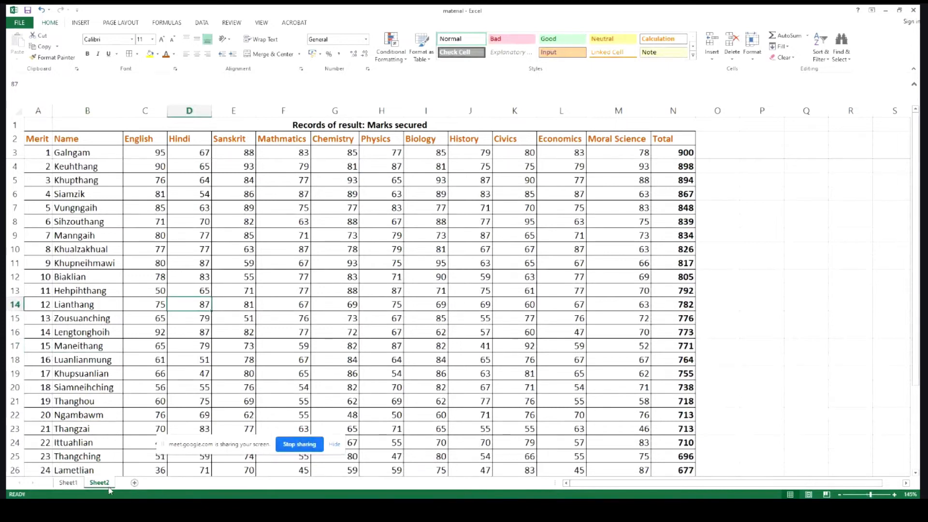
Rename Sheet1, which holds the menu price table, as Price Fixing
left_click(73, 487)
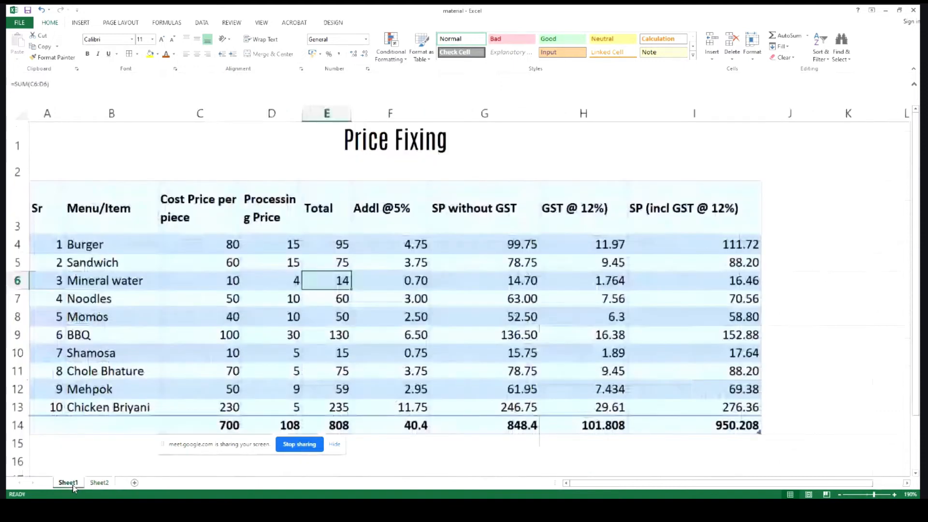
left_click(96, 484)
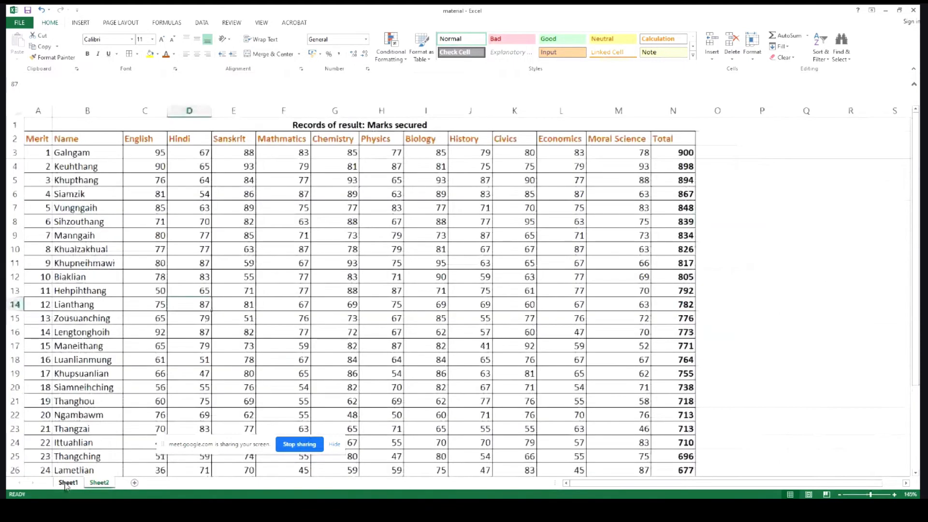
left_click(67, 483)
right_click(68, 486)
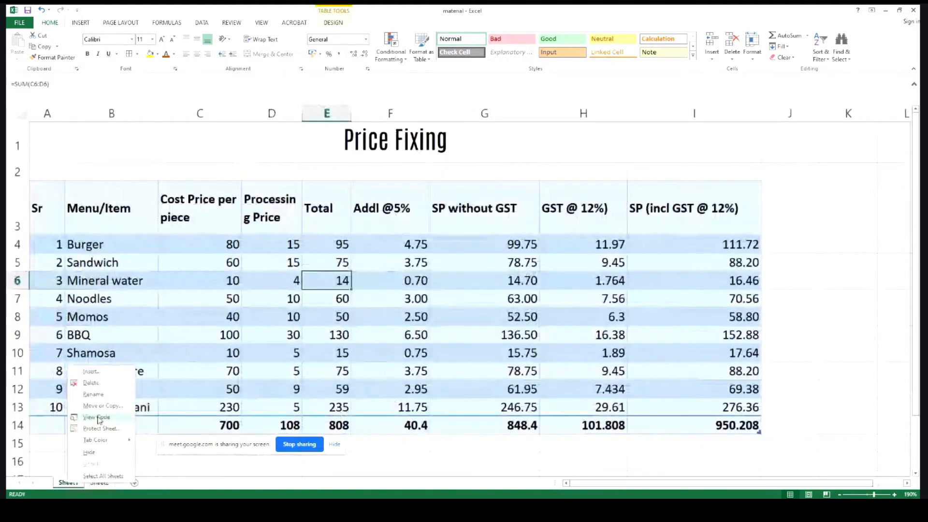
left_click(93, 394)
type("Pr")
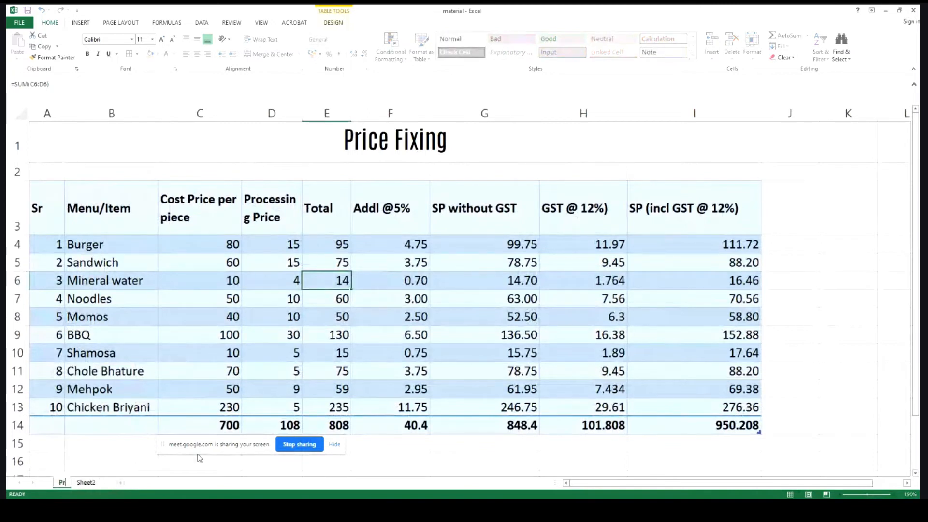
type("ice Fixing")
key("Return")
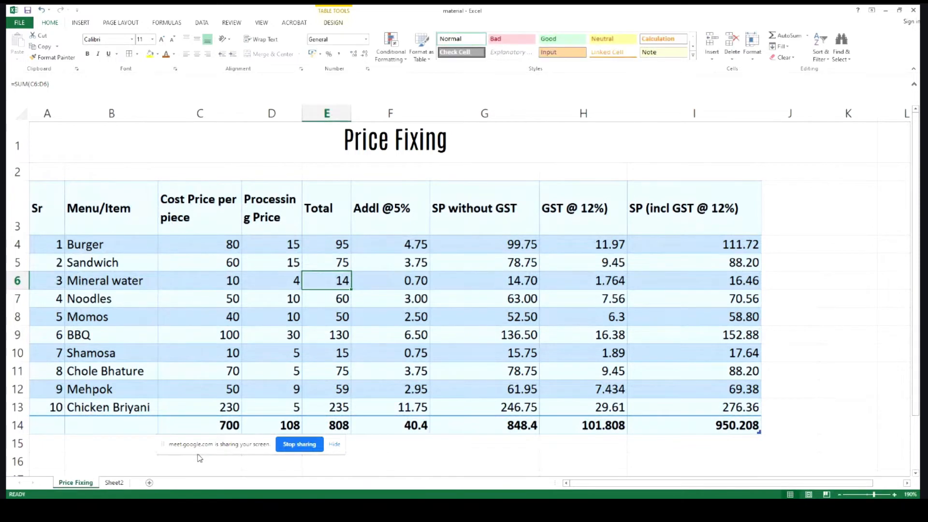
Rename Sheet2, which holds the students' results, as Marks
double_click(114, 482)
type("Mark")
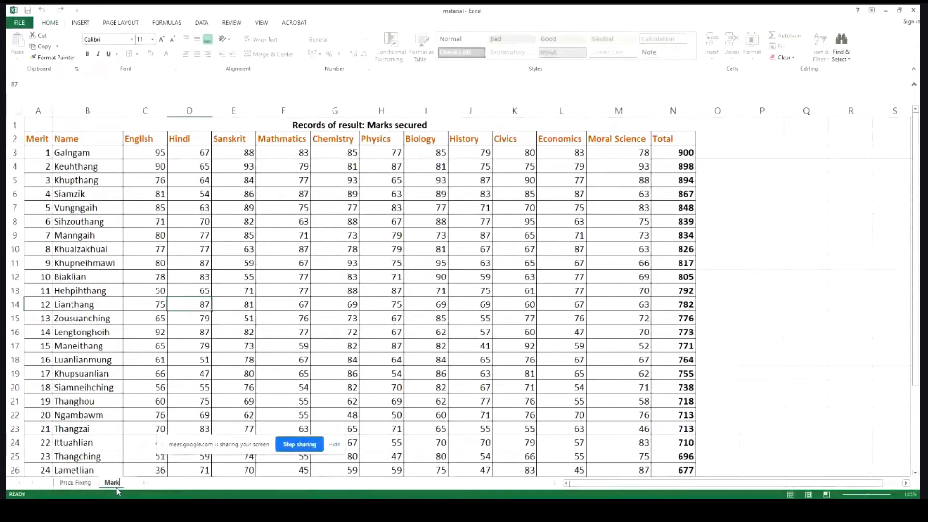
left_click(75, 482)
Color the Price Fixing sheet tab blue, using a shade from the theme colors
right_click(77, 485)
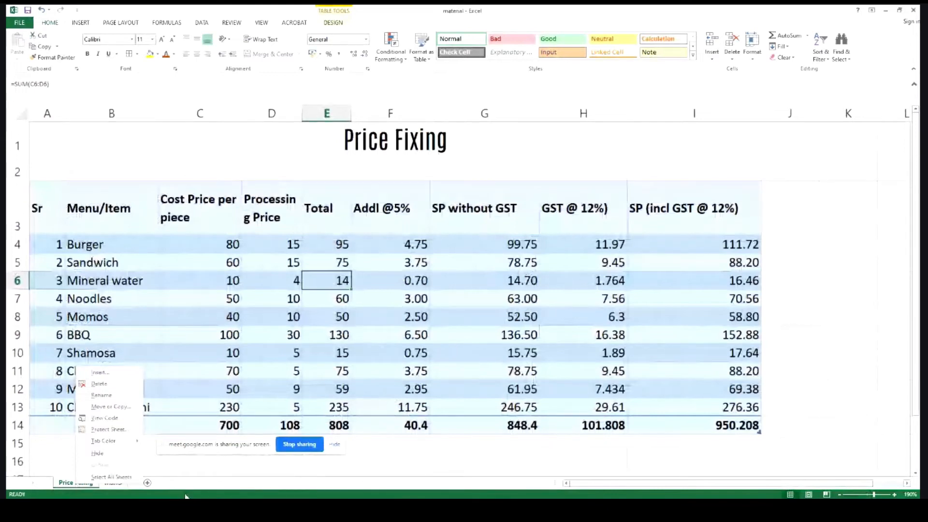
left_click(78, 485)
right_click(79, 485)
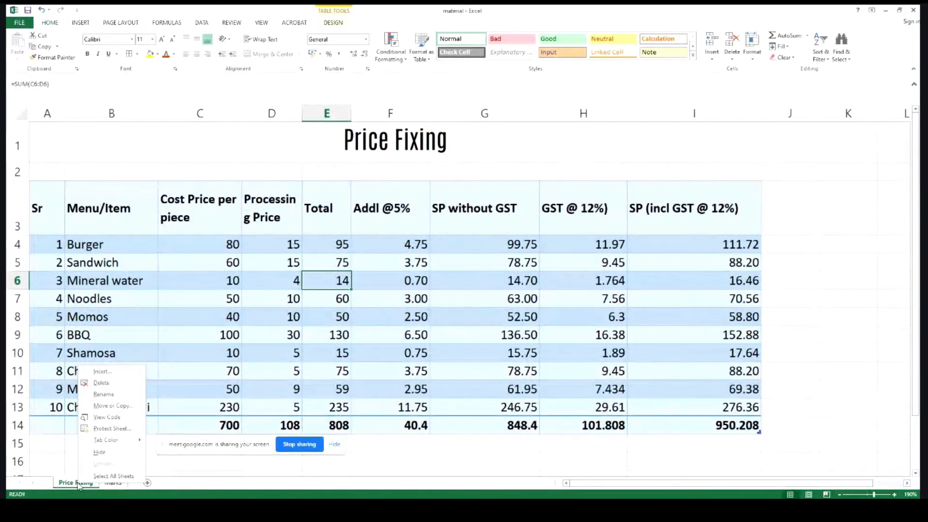
mouse_move(105, 440)
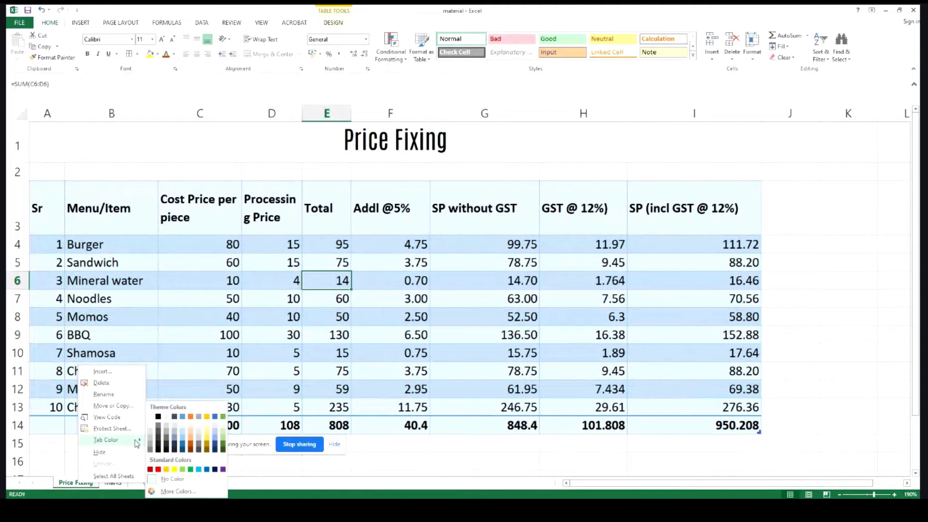
left_click(180, 445)
Color the Marks sheet tab with the standard red
left_click(116, 483)
right_click(120, 483)
mouse_move(155, 445)
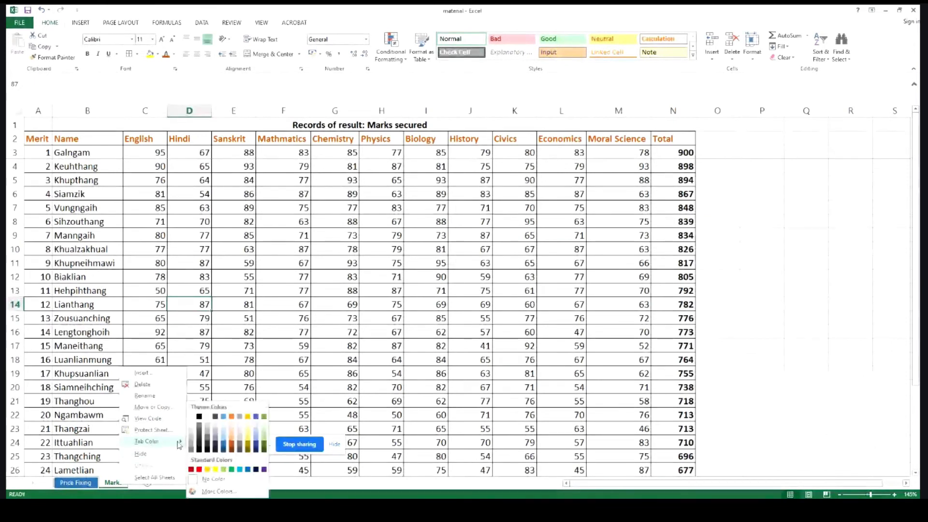
left_click(200, 469)
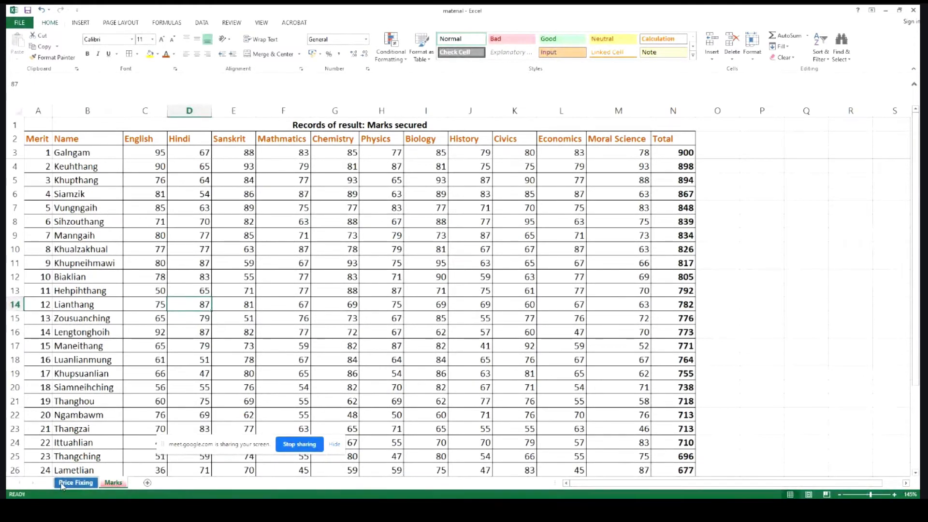
Add a new blank worksheet after the Marks sheet
left_click(345, 222)
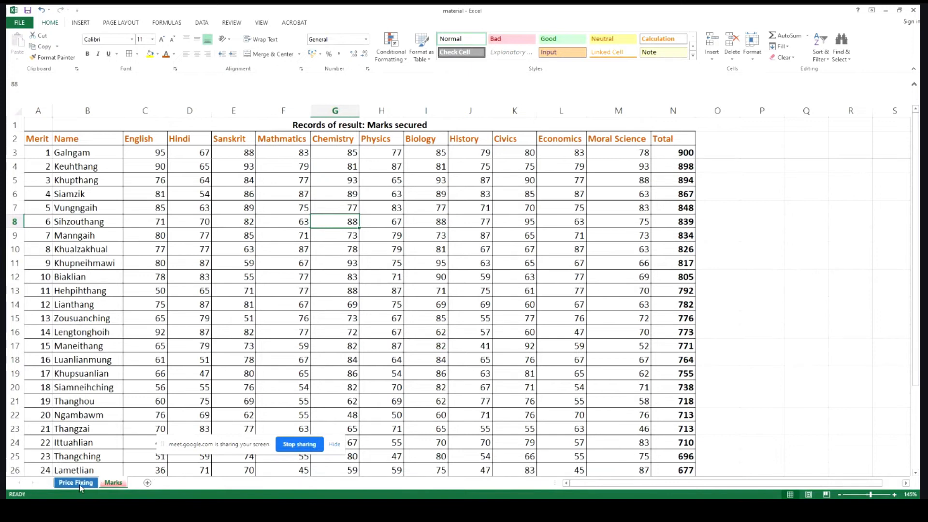
key("shift+F11")
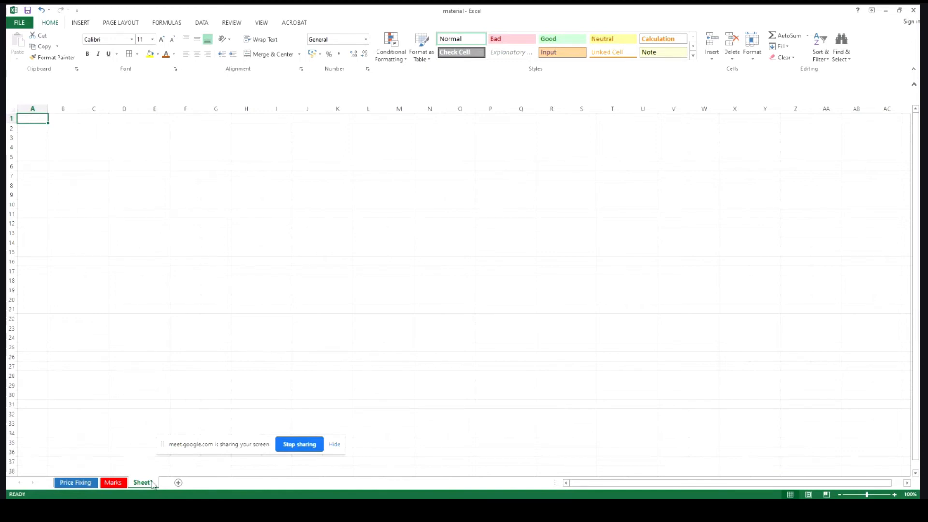
Look through the Marks, Price Fixing and new blank sheets in turn to compare their contents
left_click(113, 482)
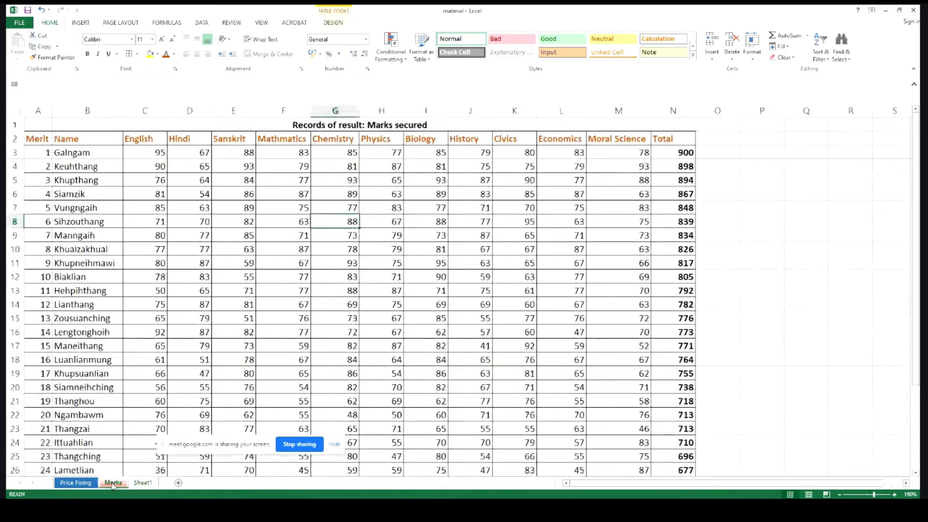
left_click(86, 483)
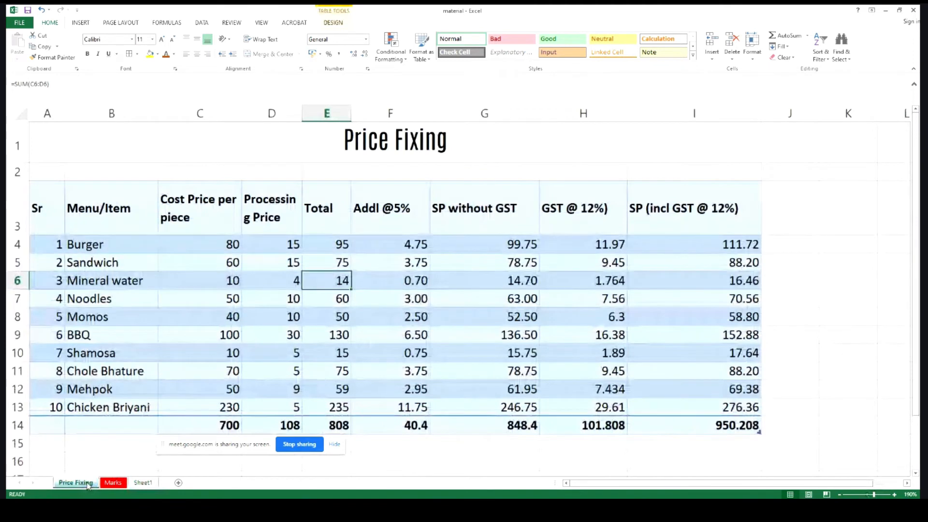
left_click(114, 483)
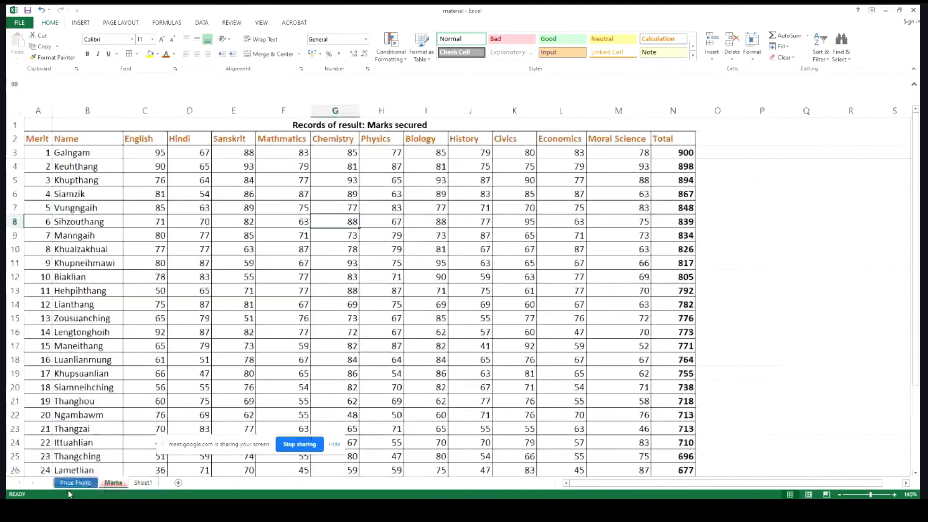
left_click(140, 483)
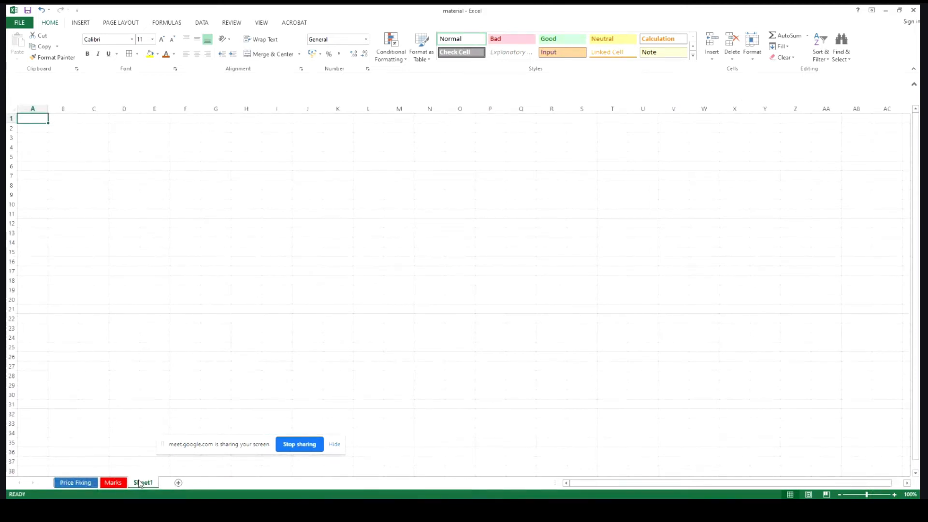
left_click(75, 483)
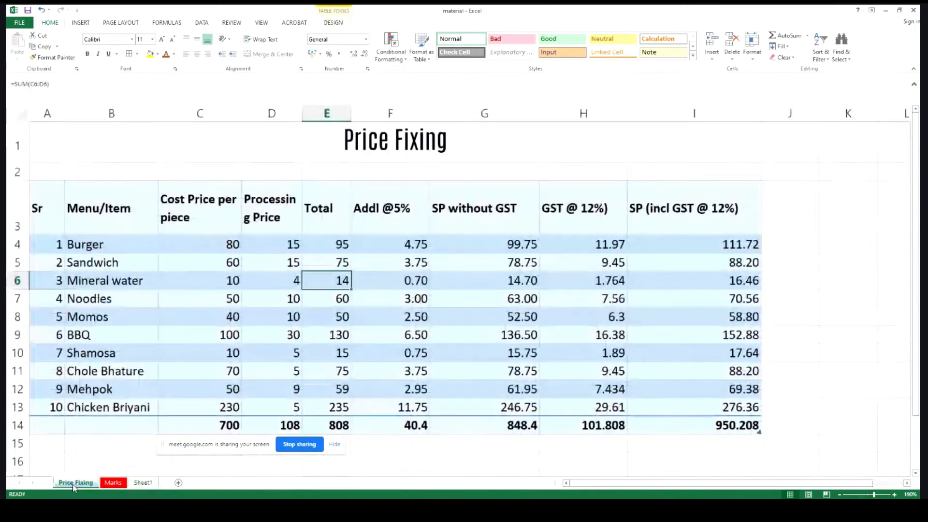
left_click(138, 199)
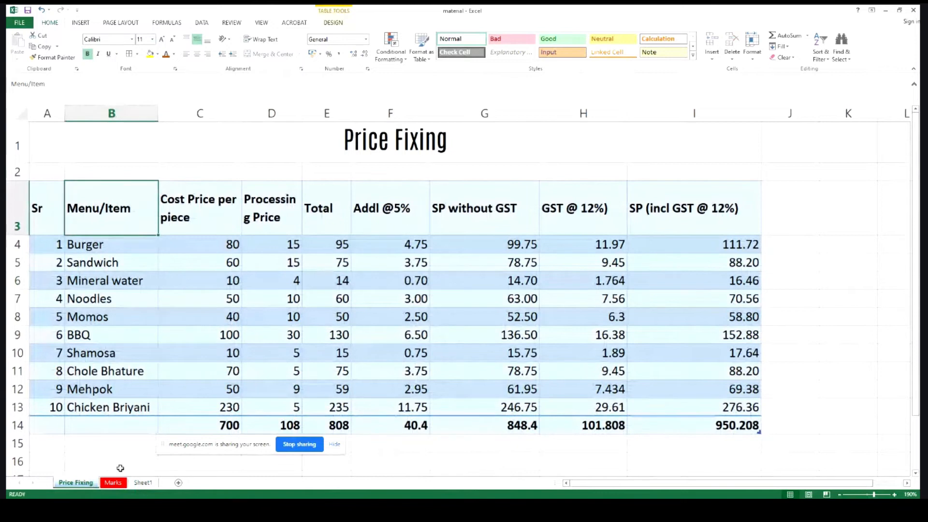
left_click(114, 483)
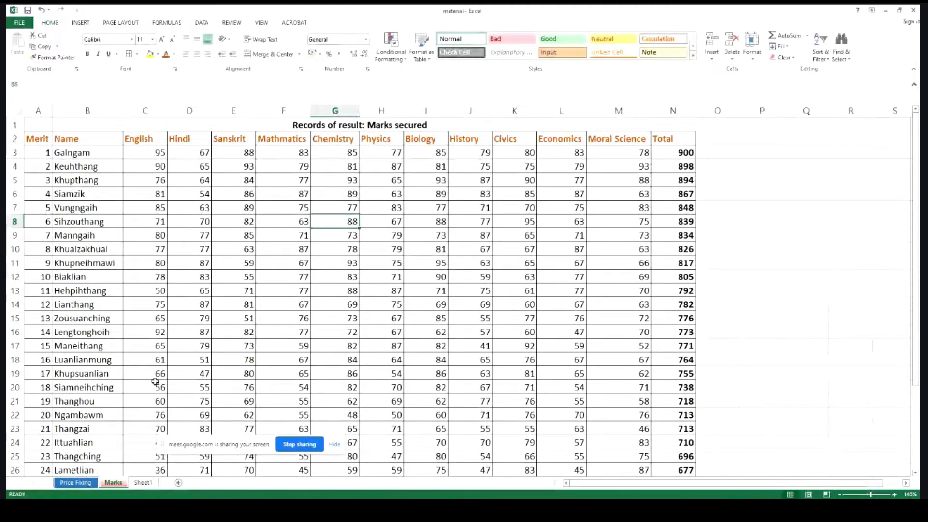
left_click(75, 483)
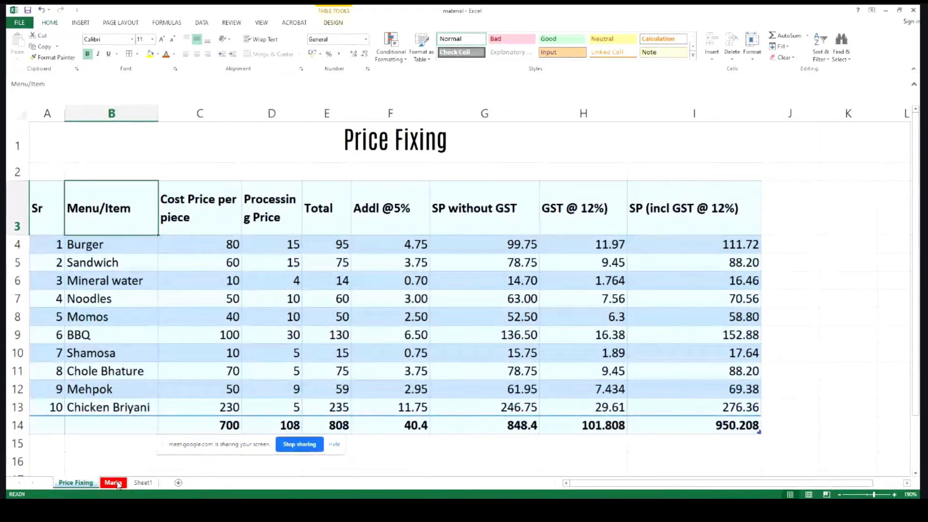
Copy the whole Price Fixing title and table, cells A1:I14
left_click(163, 271)
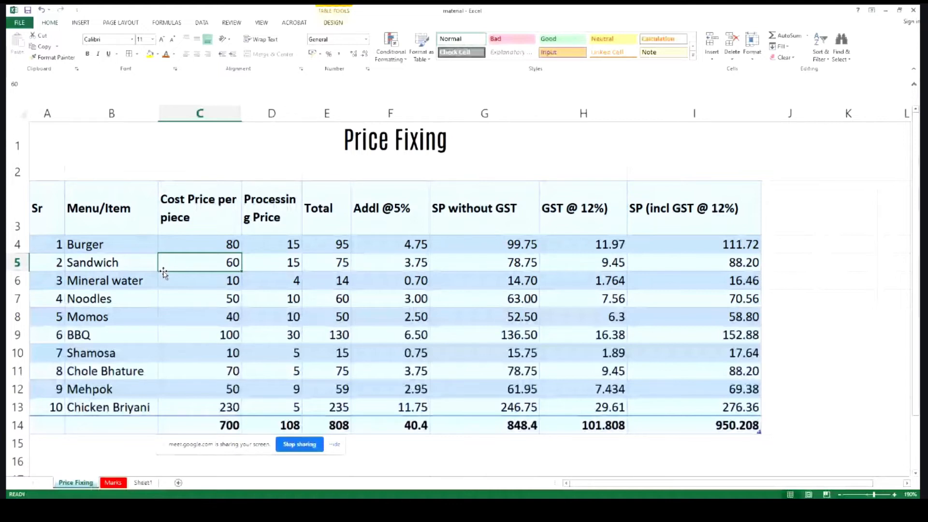
left_click_drag(47, 207, 694, 353)
left_click_drag(89, 150, 605, 425)
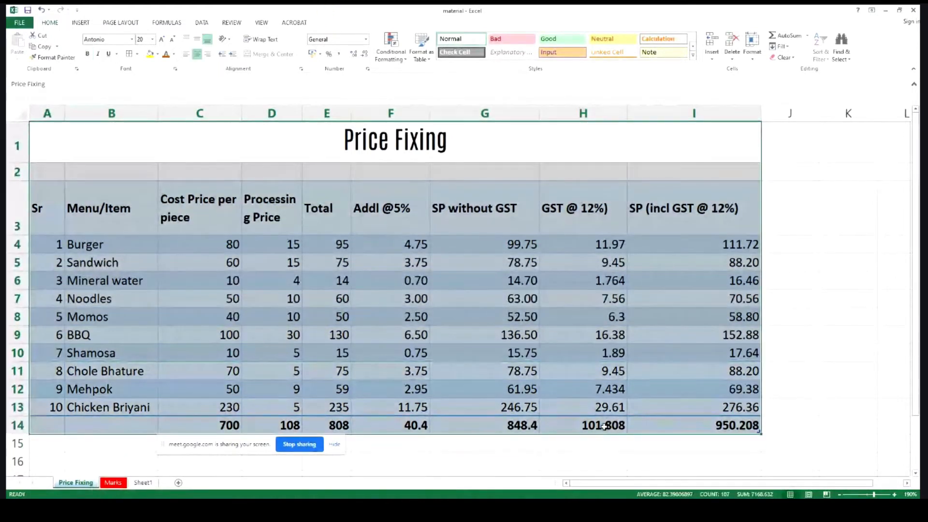
key("ctrl+c")
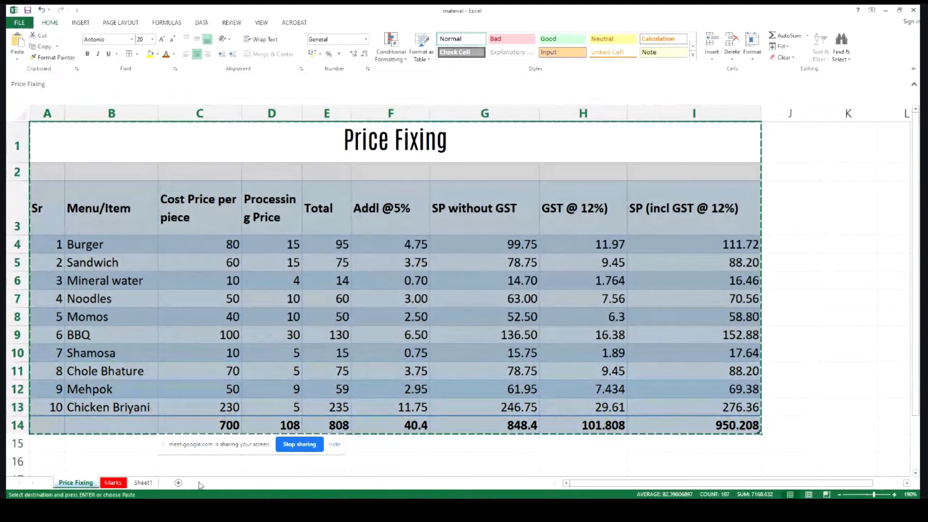
Paste the copied Price Fixing table at cell A1 of Sheet1, keeping the source column widths
left_click(143, 482)
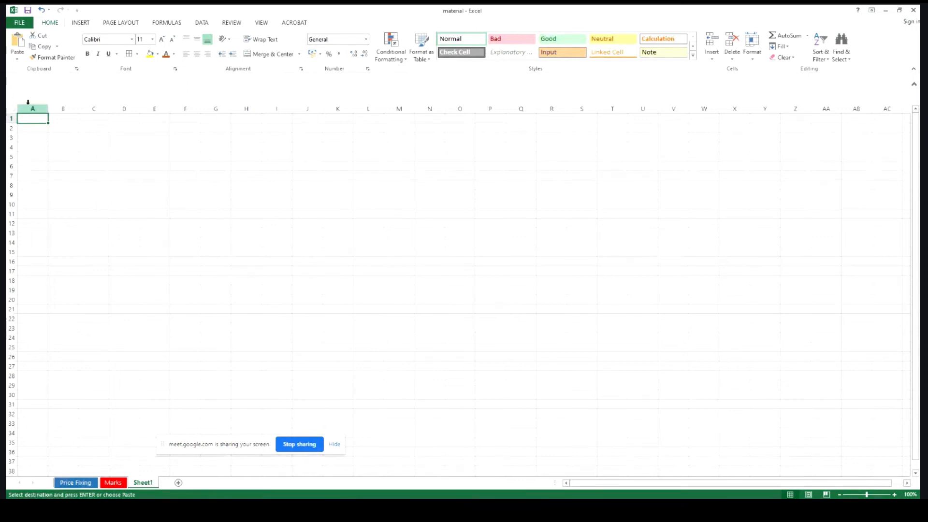
left_click(17, 56)
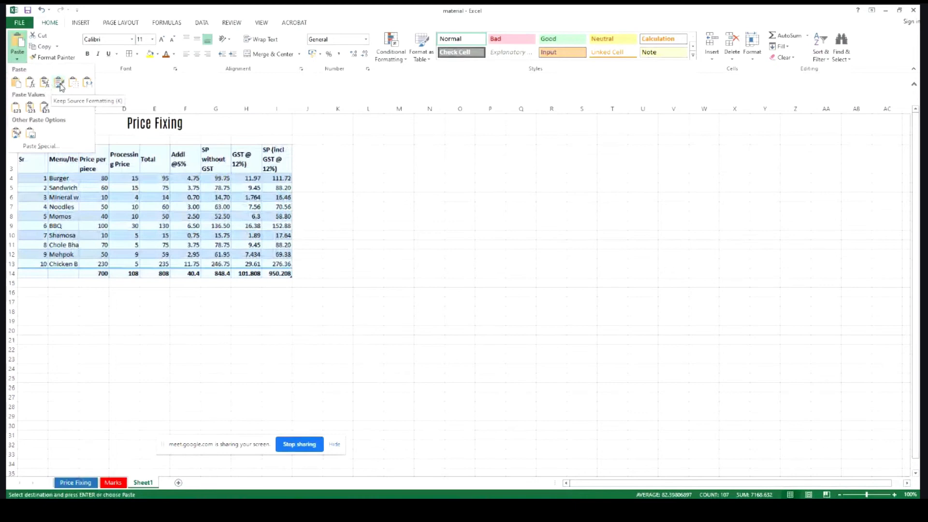
left_click(91, 84)
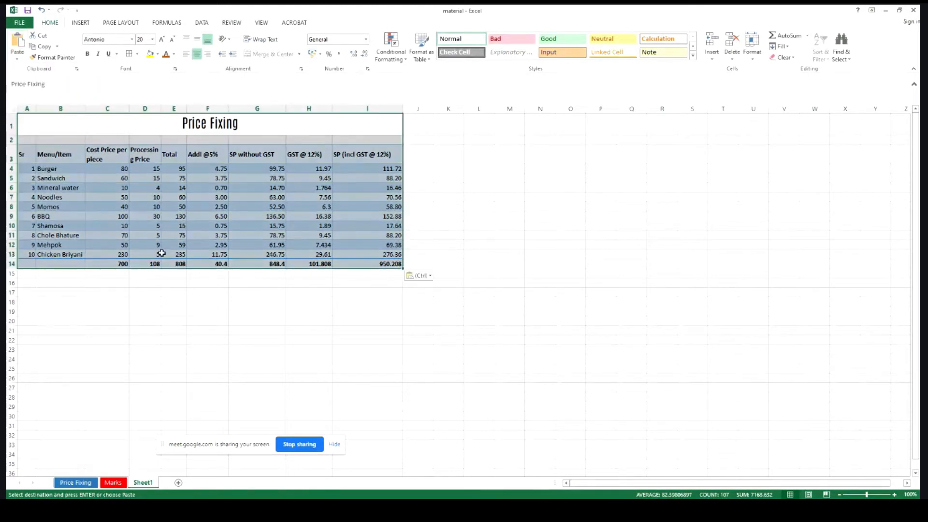
scroll(161, 252, "up", 1, "ctrl")
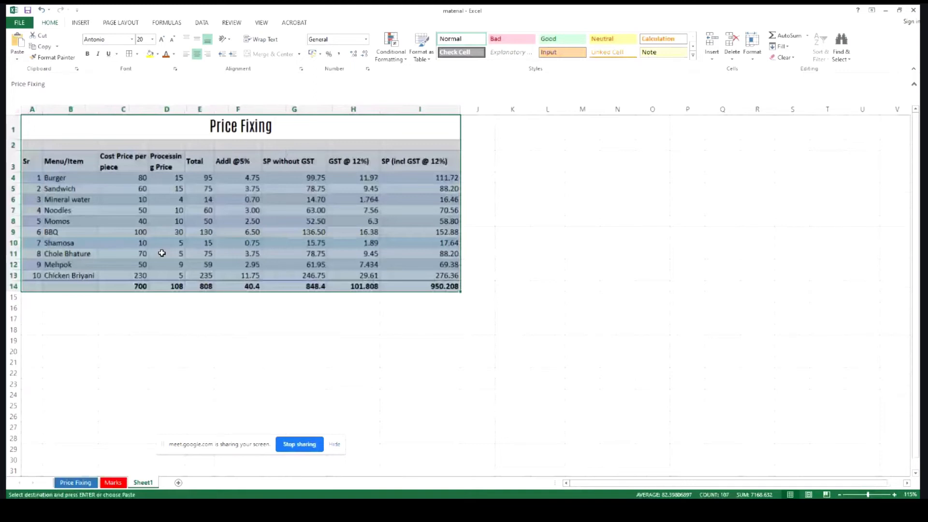
scroll(161, 253, "up", 2, "ctrl")
left_click(125, 254)
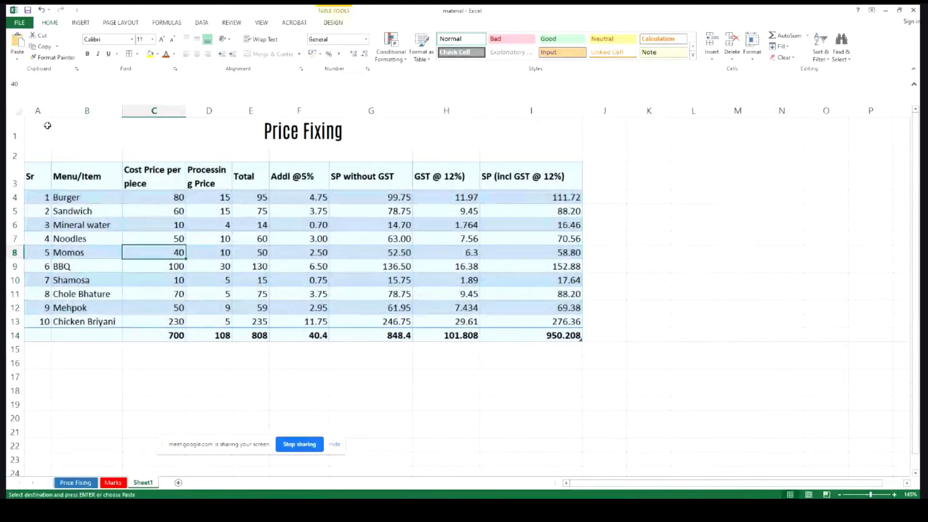
Examine the available Paste Special options and close them without pasting
left_click(16, 54)
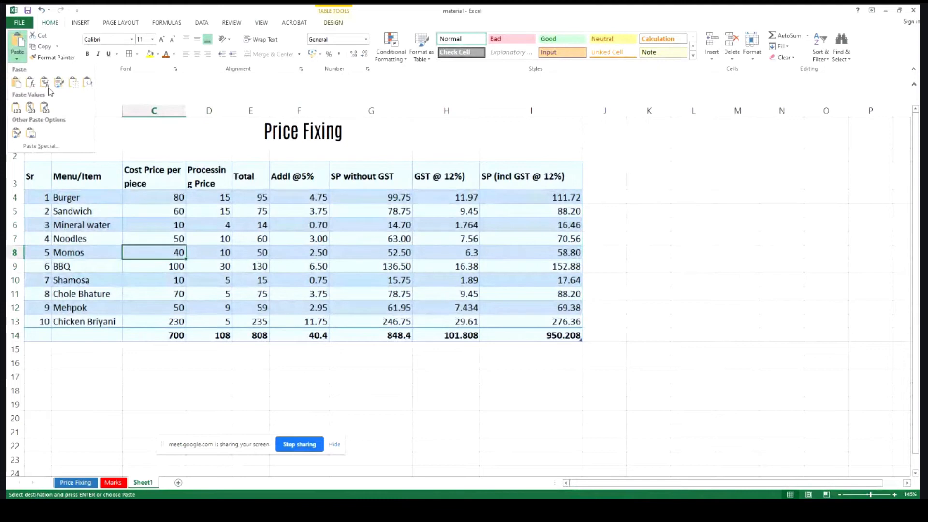
left_click(41, 146)
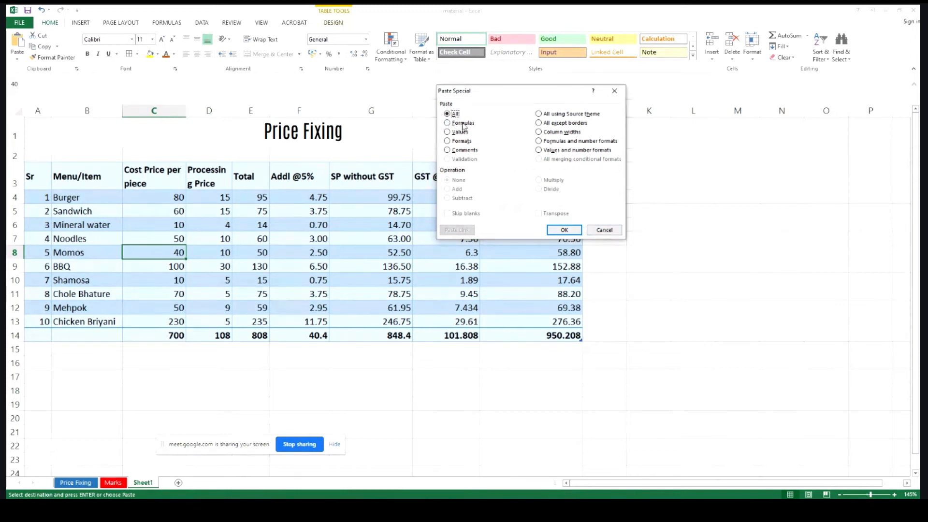
left_click(604, 229)
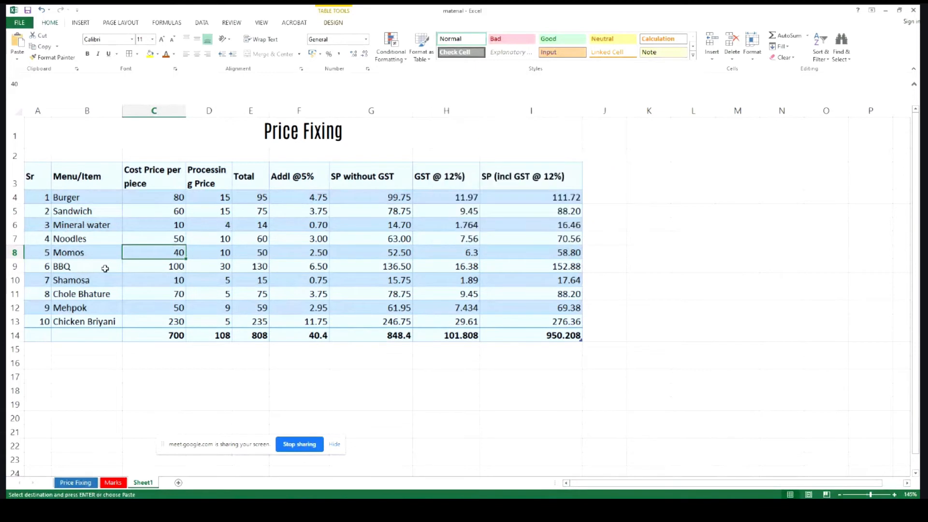
left_click(143, 307)
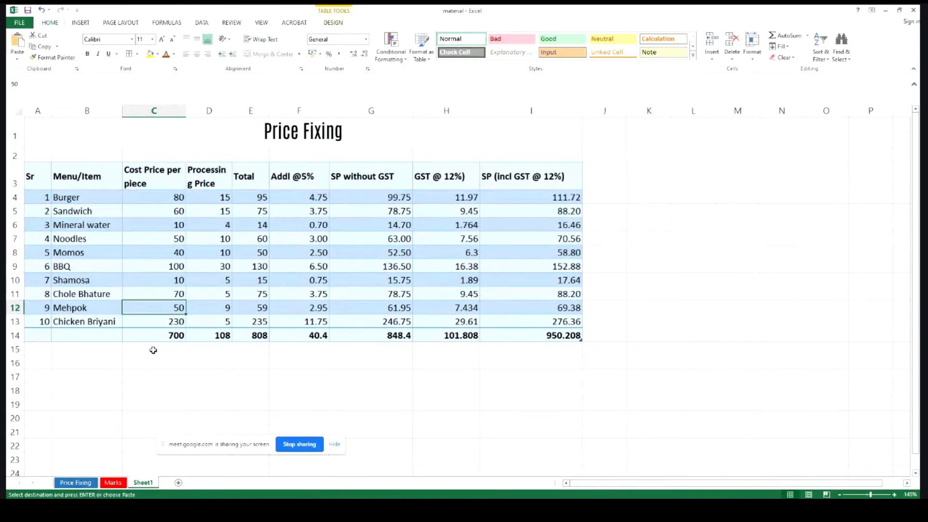
Undo the paste of the Price Fixing table on Sheet1
key("ctrl+z")
scroll(153, 350, "down", 1)
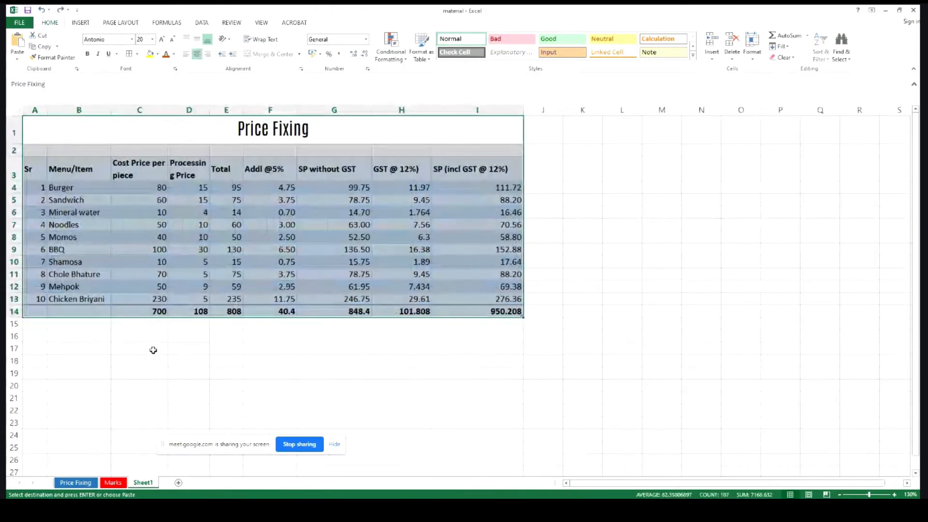
scroll(153, 349, "down", 2)
key("ctrl+z")
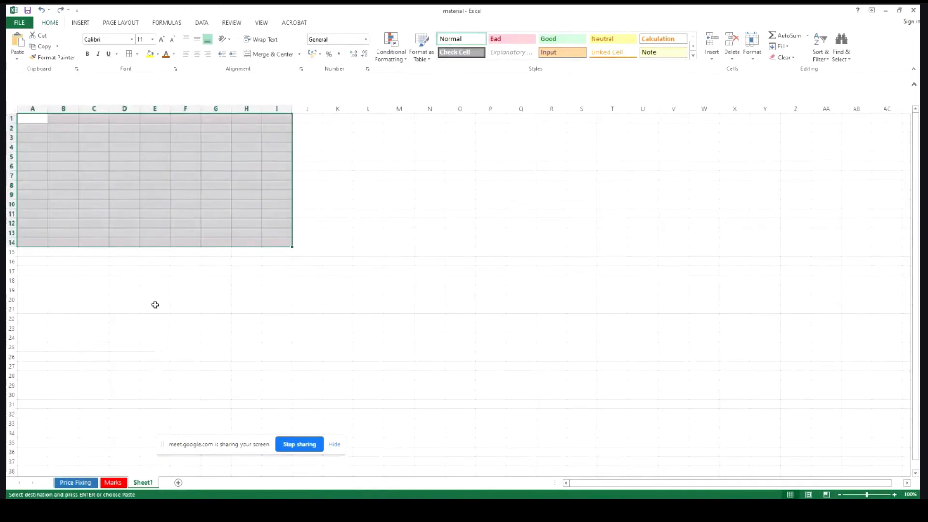
Widen column A of the blank Sheet1 slightly
left_click(85, 213)
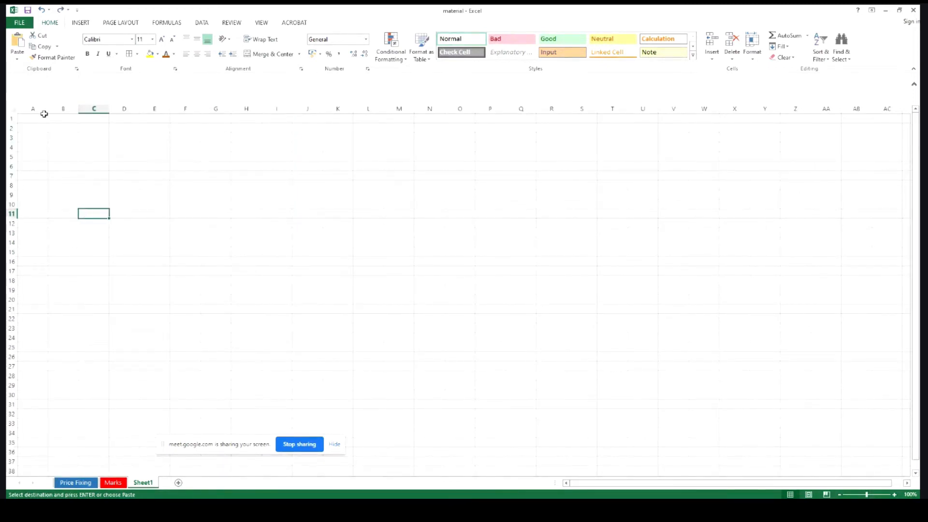
left_click_drag(48, 109, 57, 108)
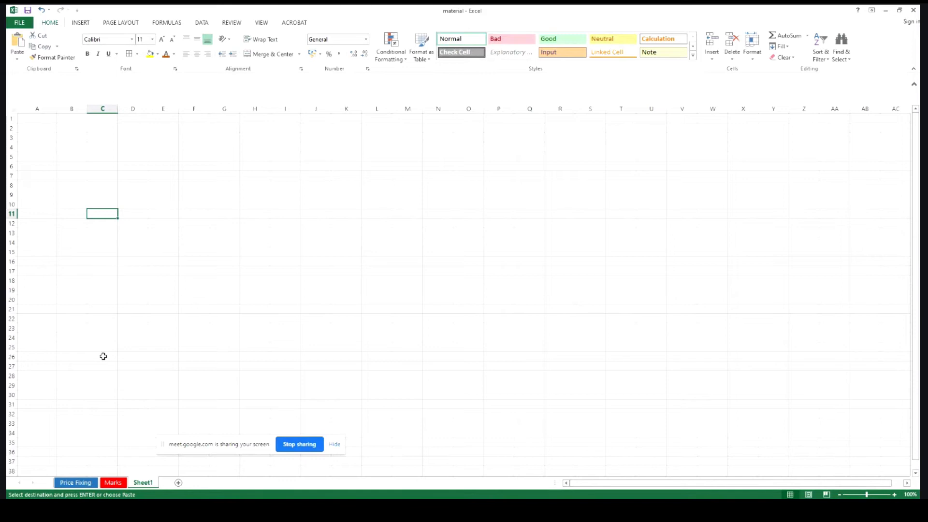
Select all the student records on the Marks sheet, cells A3:N31, without the title and header rows
left_click(73, 482)
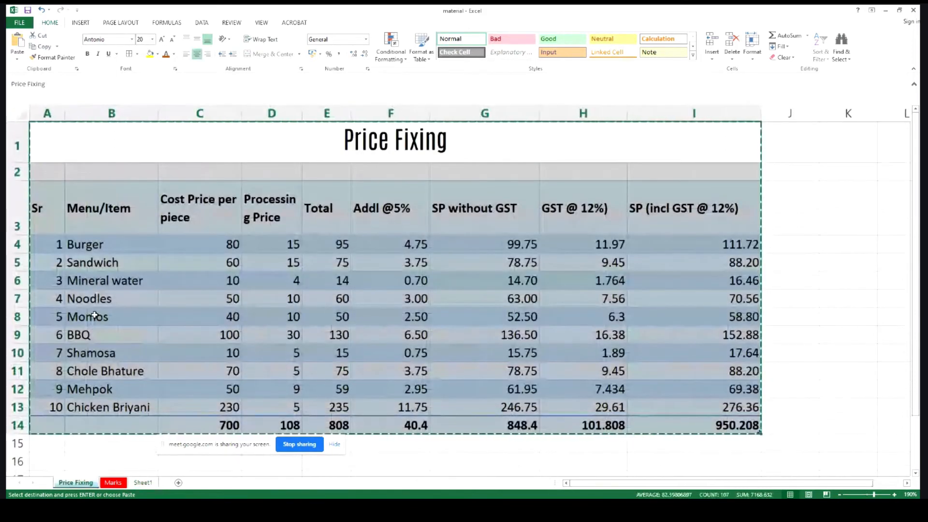
left_click(112, 482)
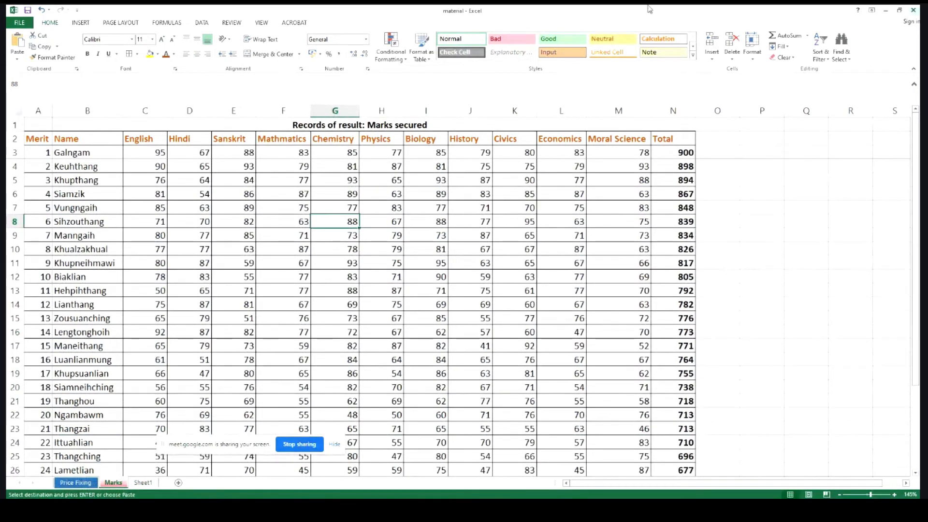
left_click(73, 267)
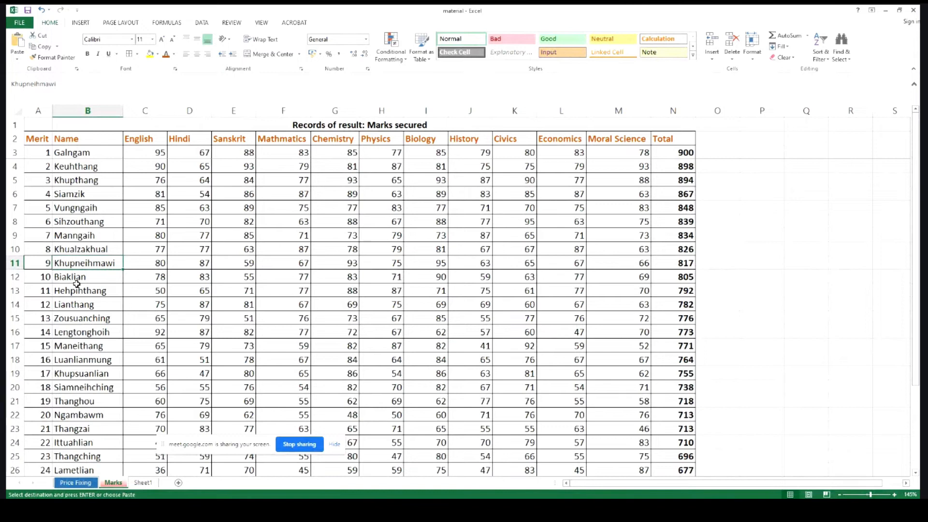
left_click(79, 204)
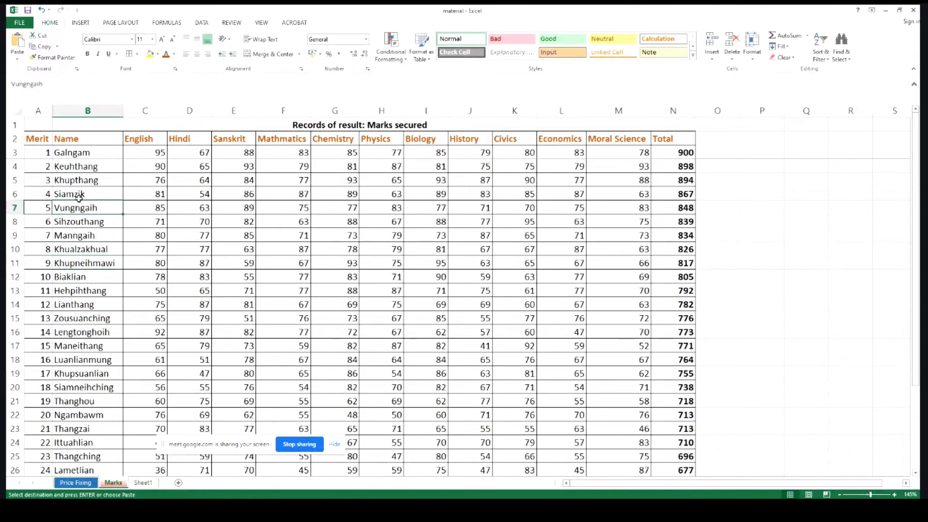
left_click(79, 163)
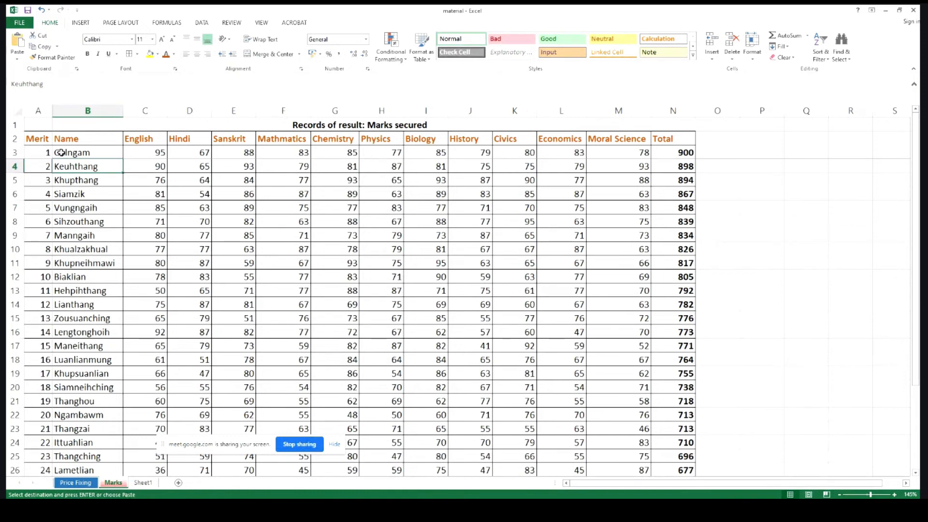
left_click(32, 151)
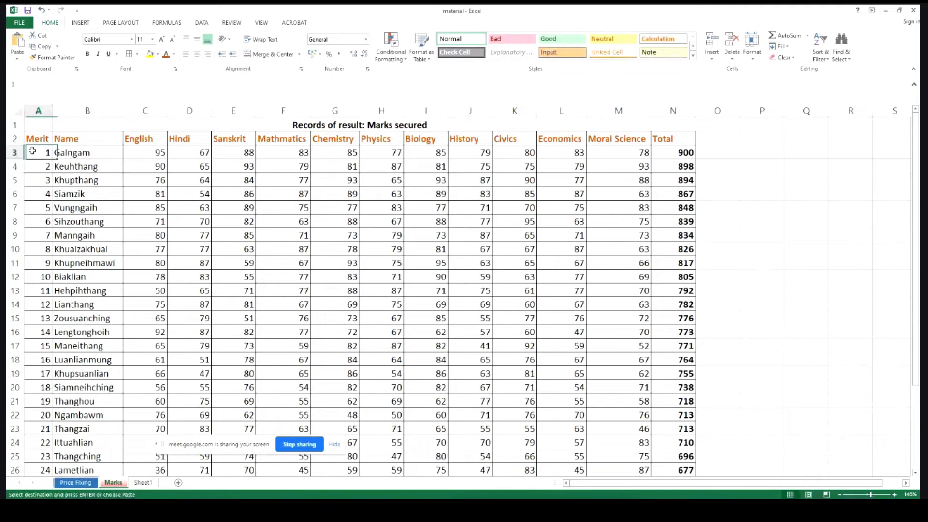
left_click_drag(32, 151, 691, 431)
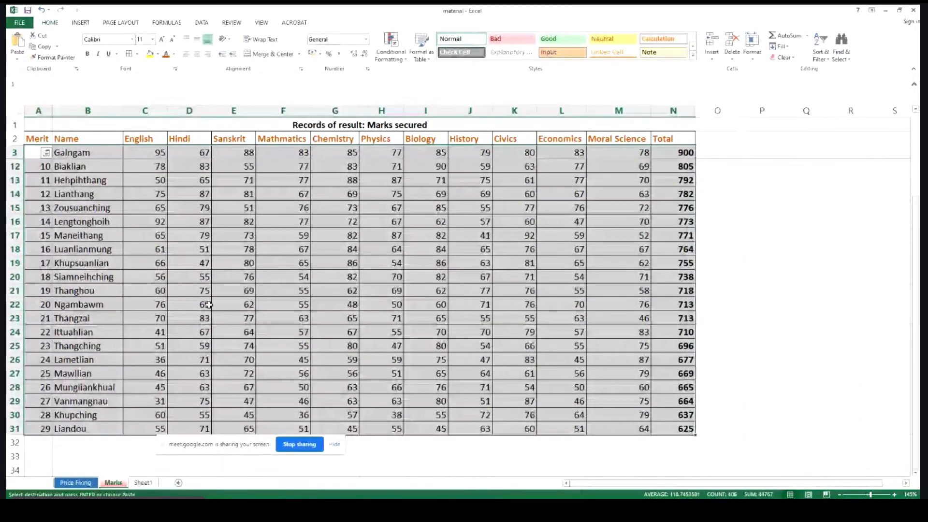
scroll(214, 189, "up", 3)
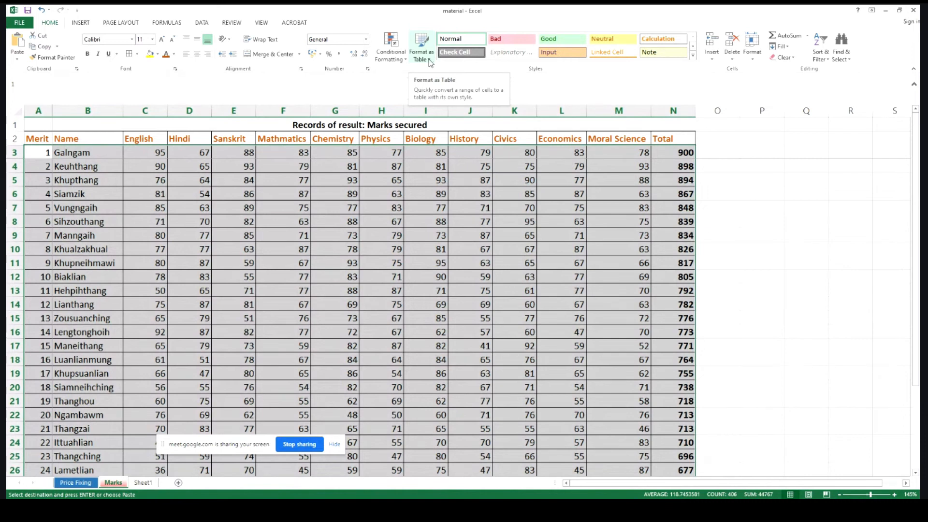
Try a row height of 20 on the selected student records and undo the change
left_click(752, 63)
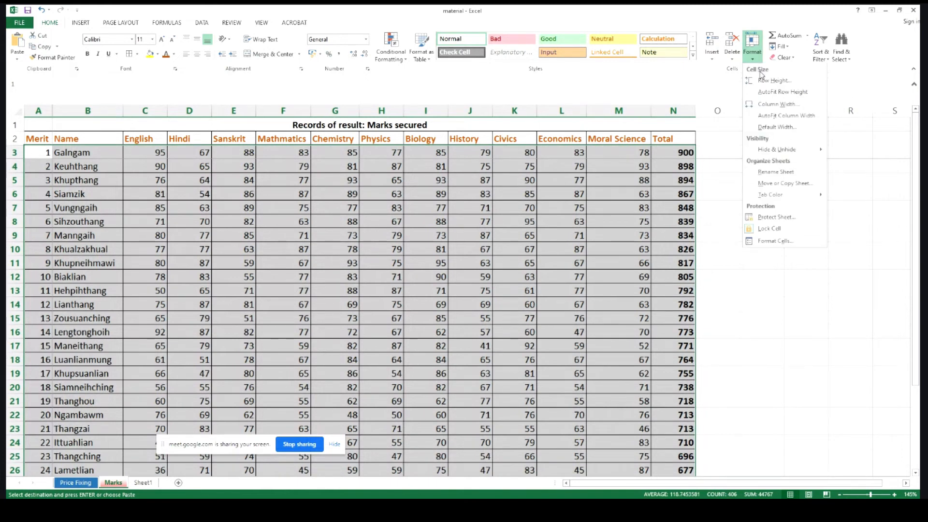
left_click(772, 80)
left_click(541, 160)
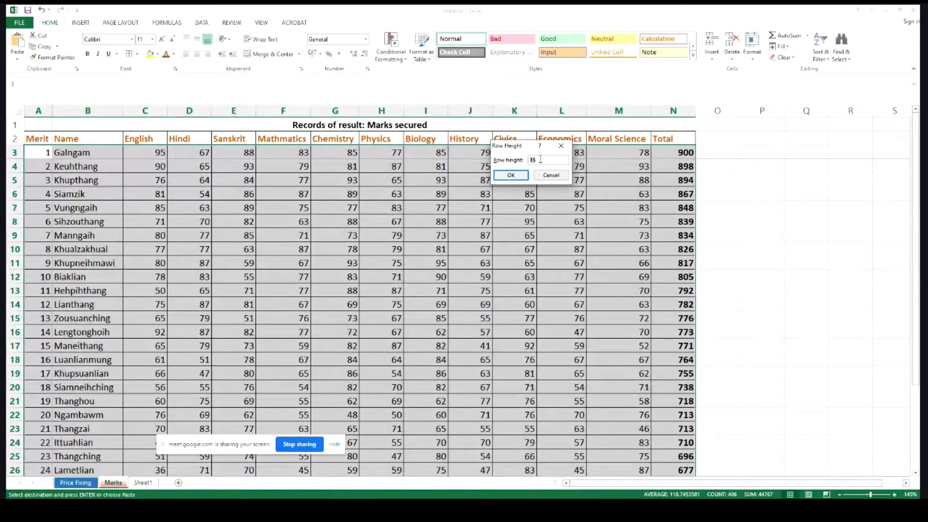
key("BackSpace")
key("BackSpace")
type("20")
key("Return")
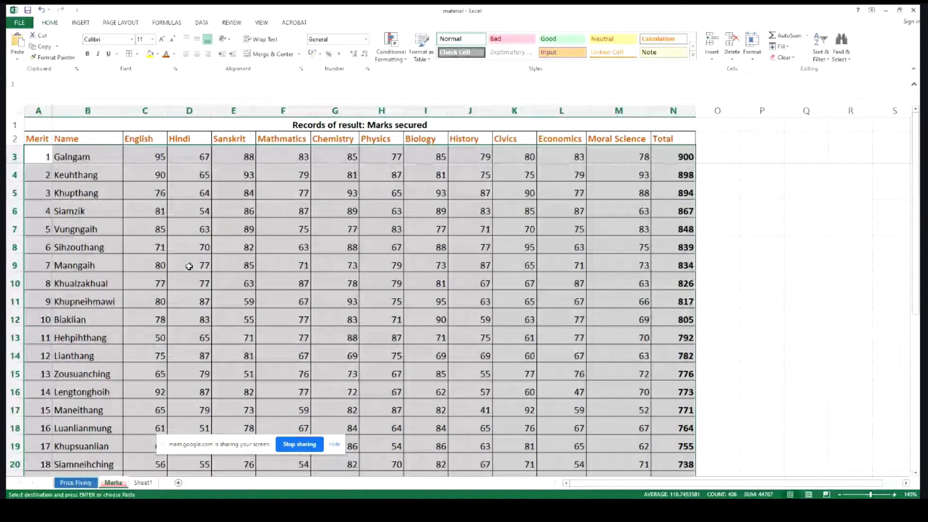
key("ctrl+z")
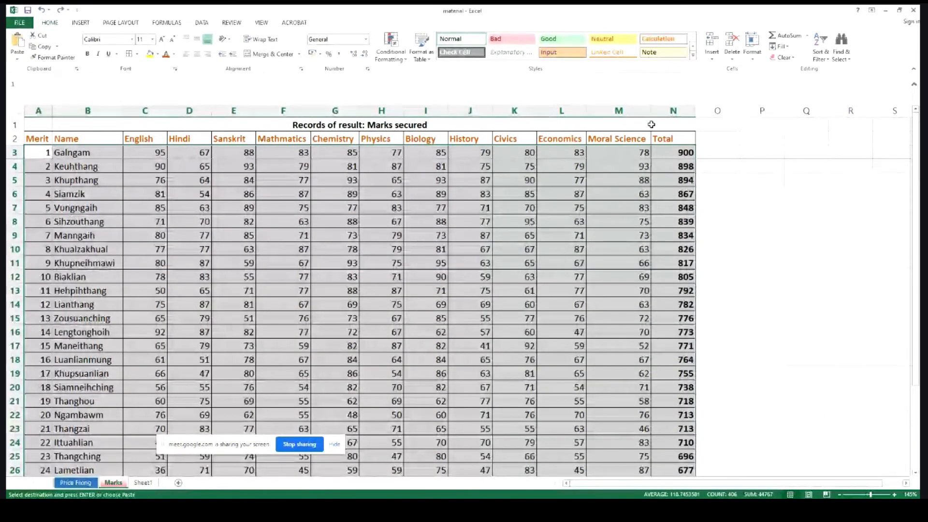
Set the row height of the selected student records to 20 and middle-align their contents vertically
left_click(752, 49)
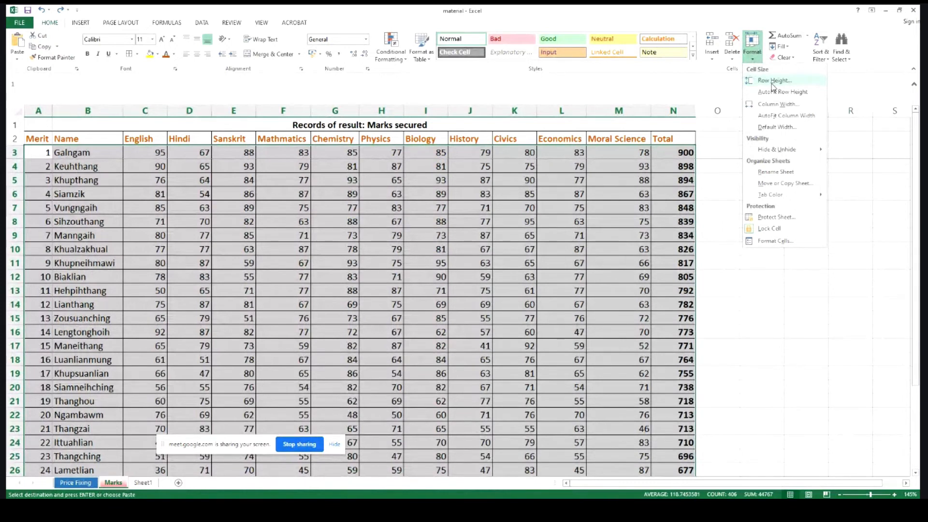
left_click(772, 81)
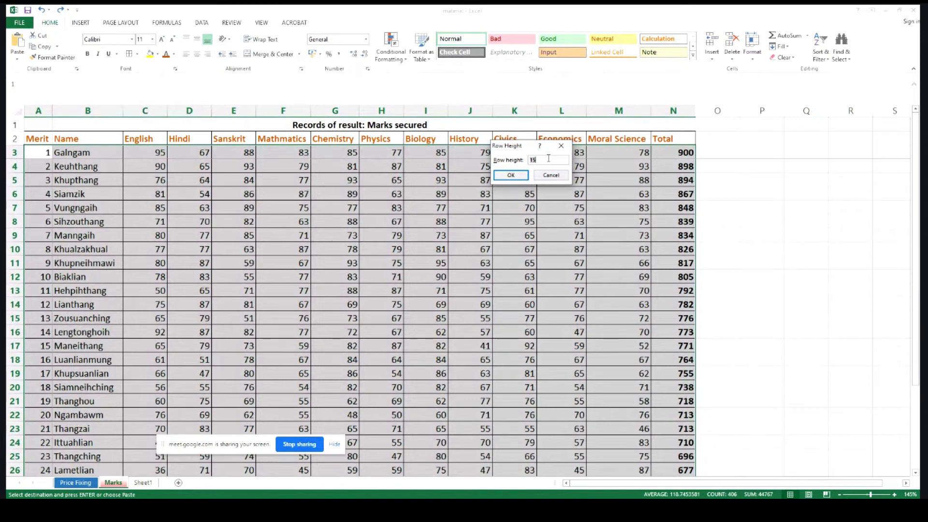
type("20")
key("Return")
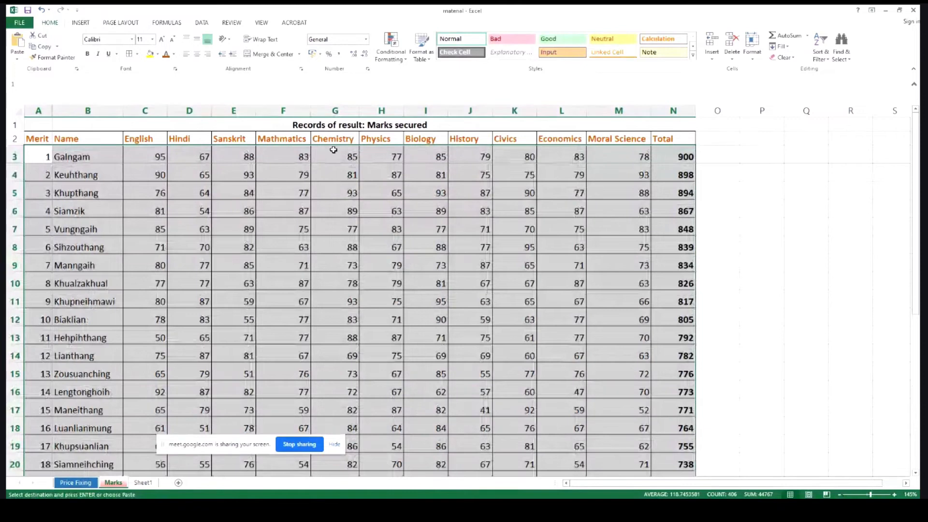
left_click(198, 43)
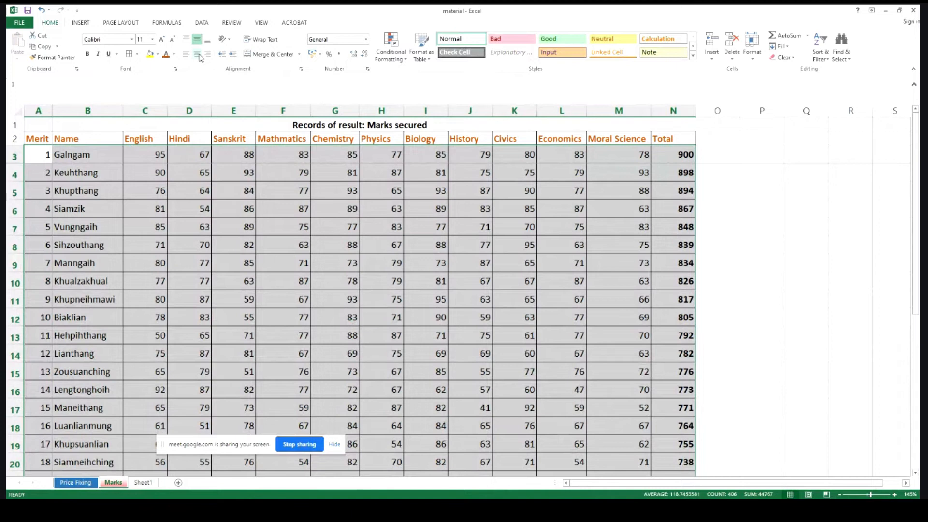
Undo the last vertical alignment and row height changes on the marks records
key("ctrl+z")
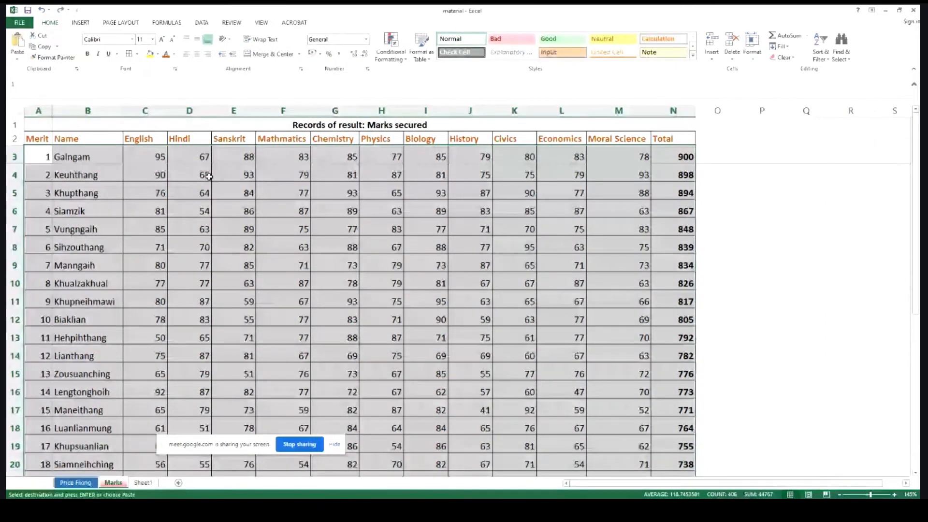
key("ctrl+z")
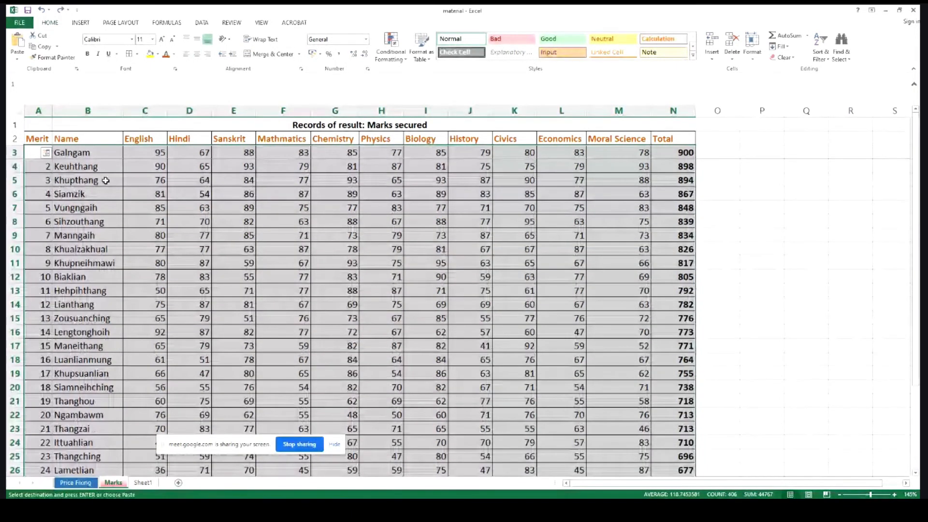
left_click(154, 220)
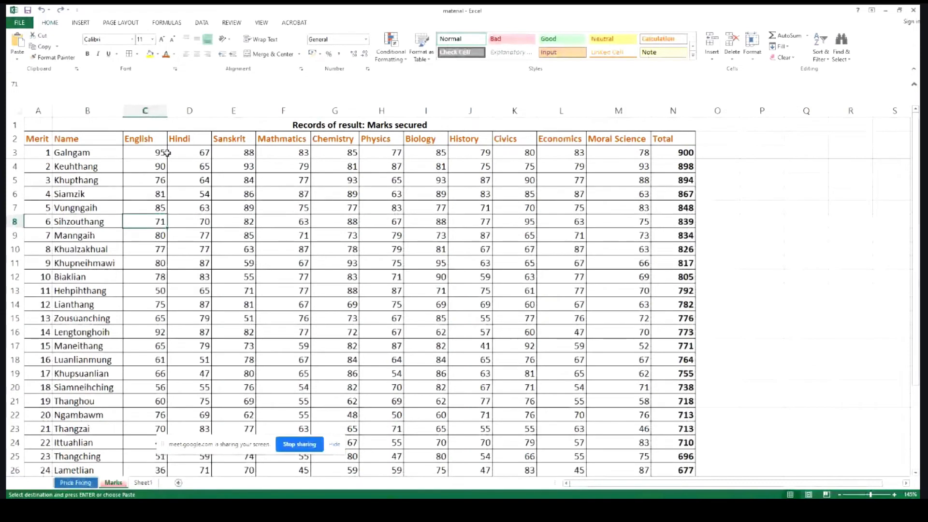
Set the width of columns C to N, from English to Total, to 15
mouse_move(137, 157)
left_mouse_down()
mouse_move(696, 270)
mouse_move(712, 427)
mouse_move(692, 475)
mouse_move(681, 476)
mouse_move(689, 459)
left_mouse_up()
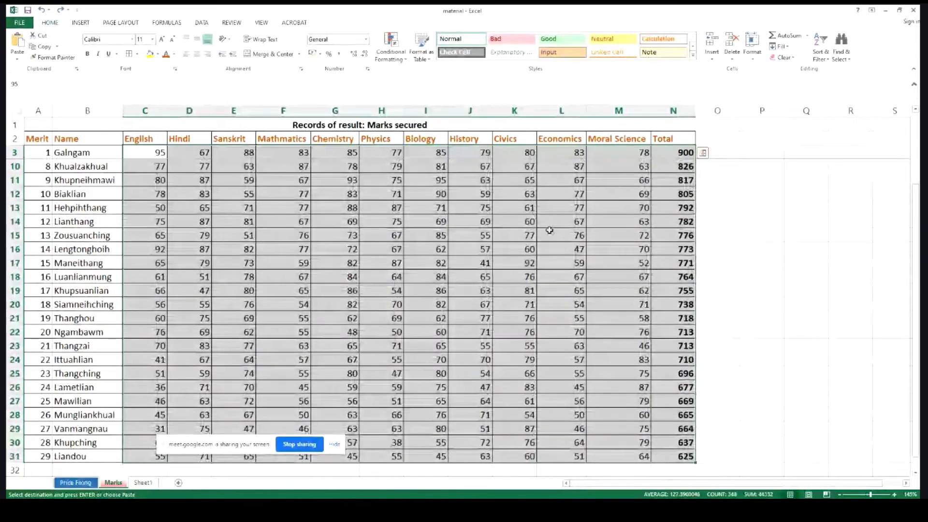
scroll(550, 230, "up", 2)
left_click_drag(142, 139, 692, 360)
left_click(752, 46)
left_click(772, 104)
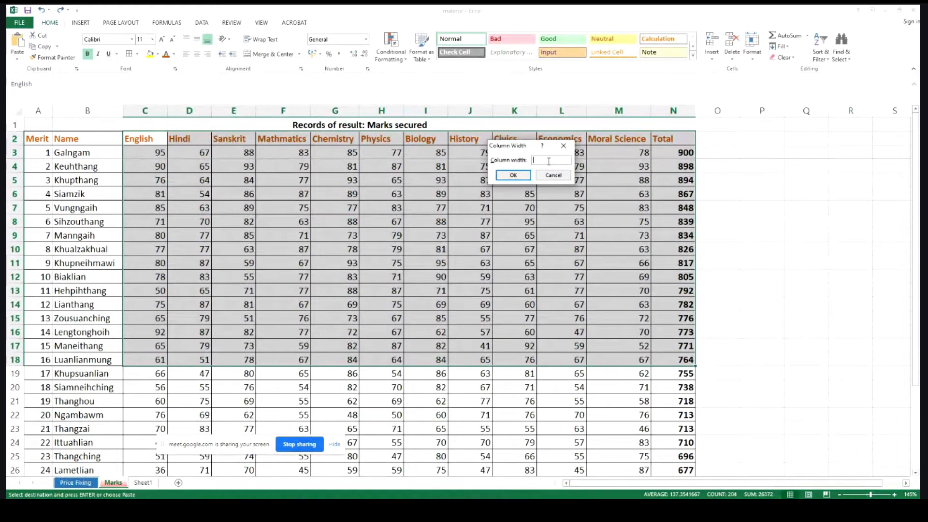
type("15")
key("Return")
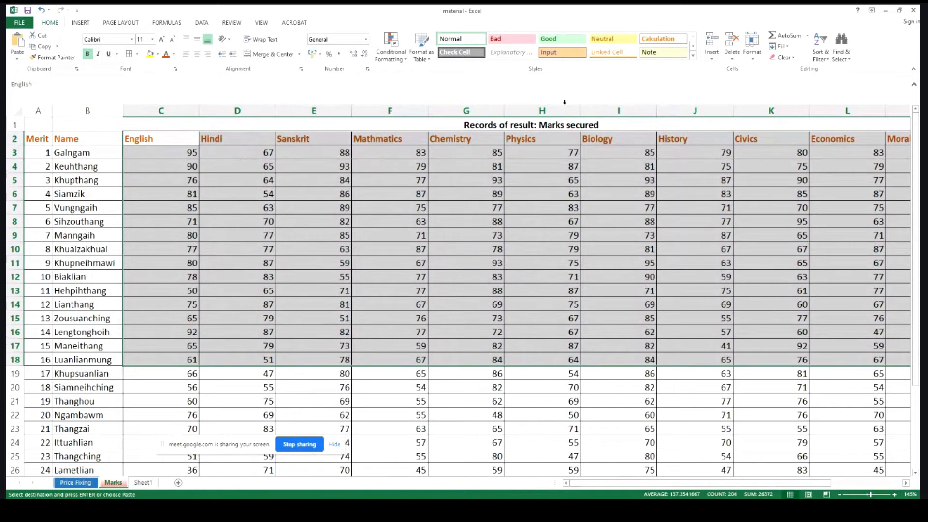
Undo the column width change on the marks table and deselect the range
key("ctrl+q")
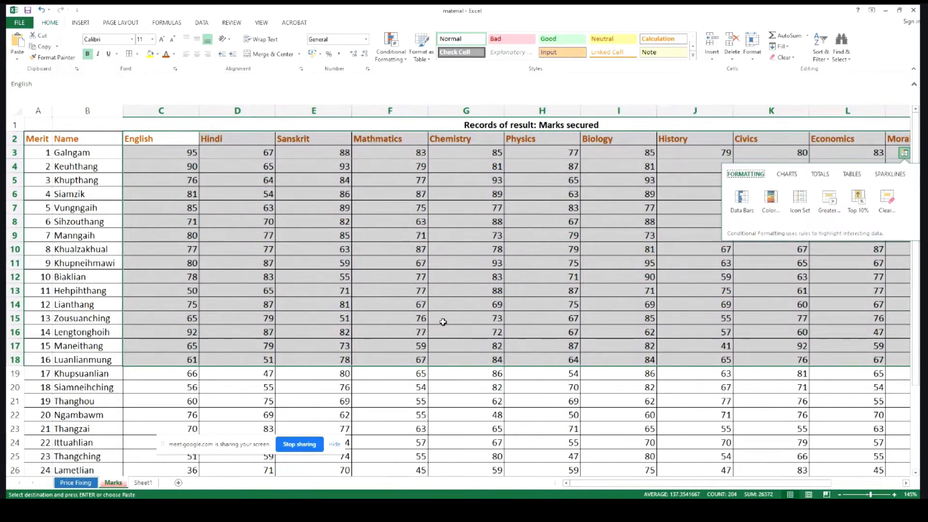
left_click(724, 15)
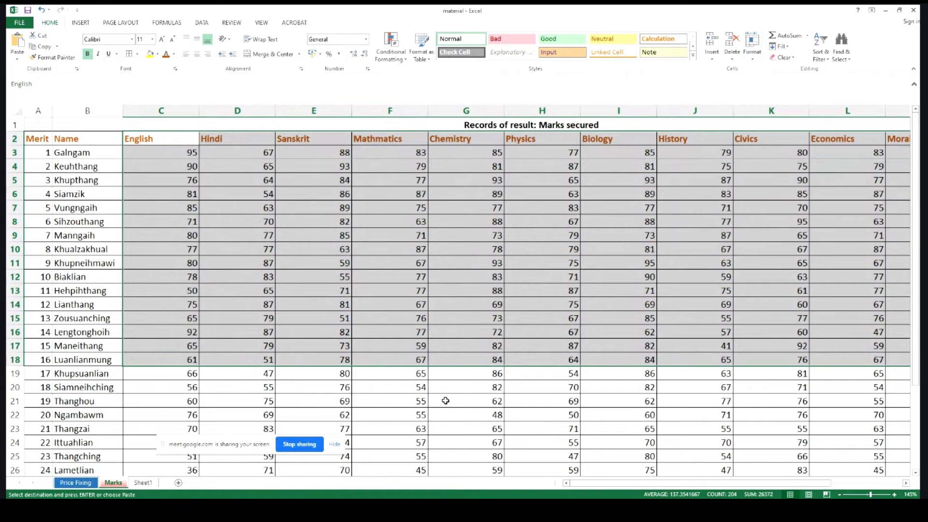
key("ctrl+z")
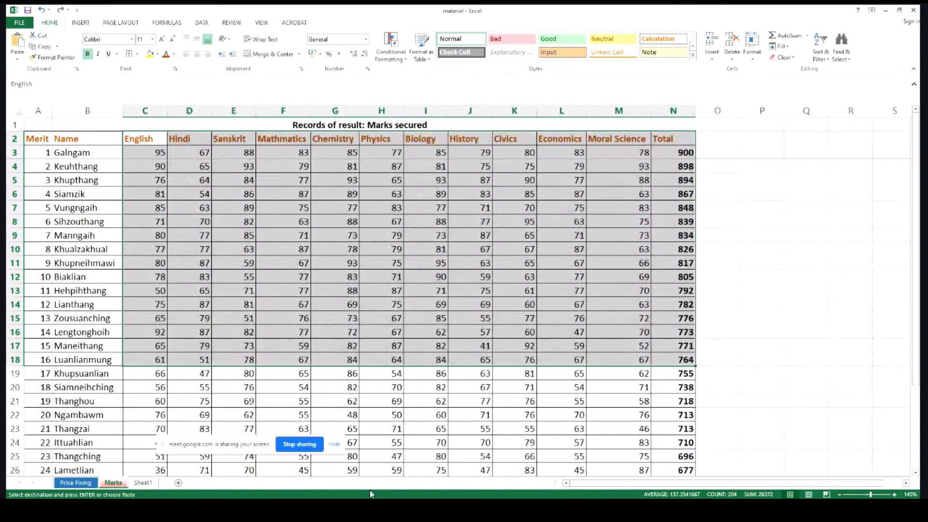
left_click(304, 277)
scroll(348, 327, "down", 1)
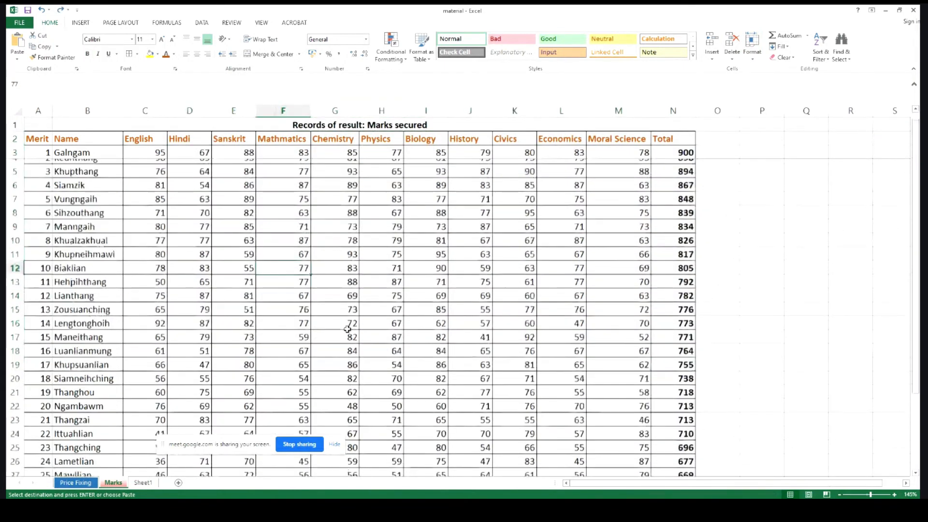
scroll(347, 329, "up", 1)
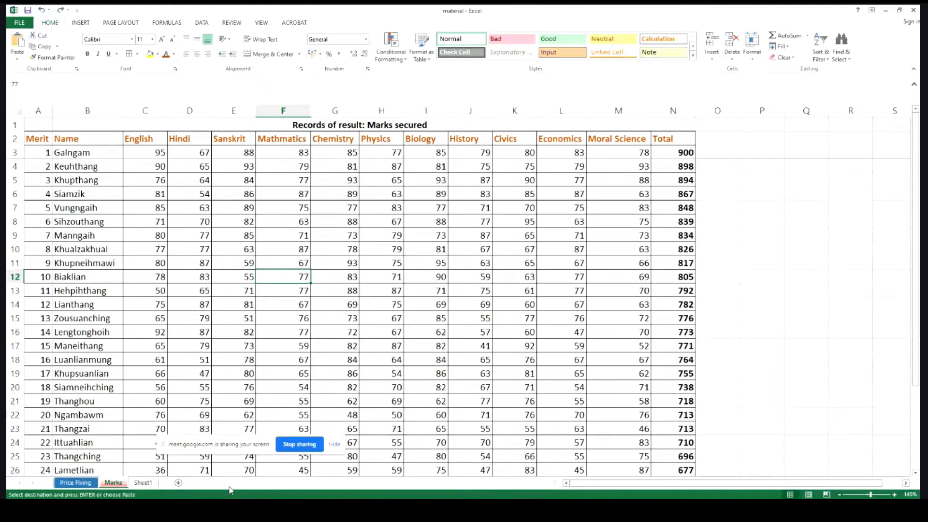
Cancel the pending copy of the table on the Price Fixing sheet and deselect the range
left_click(142, 482)
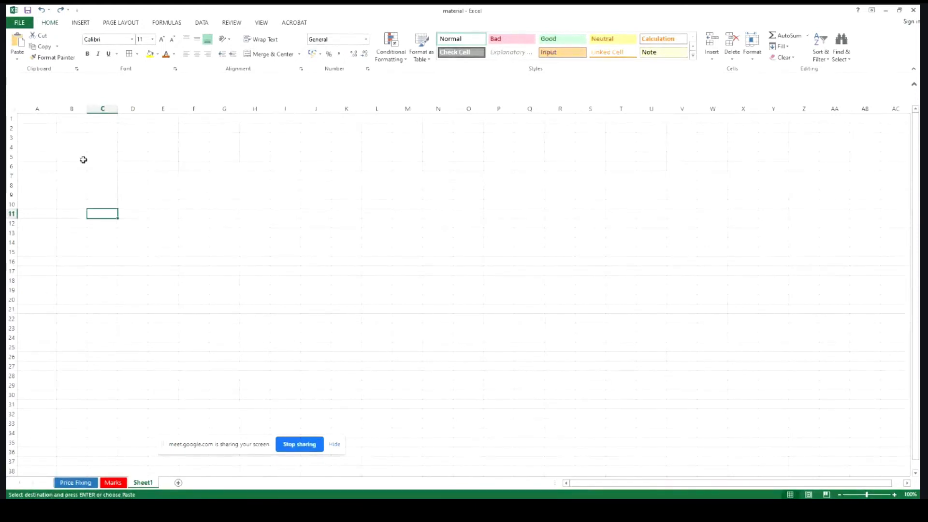
left_click(71, 146)
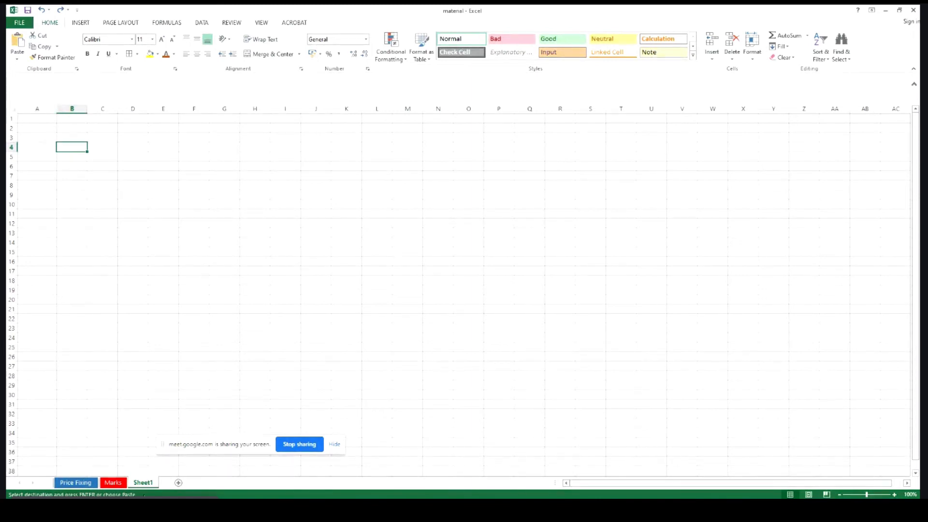
left_click(76, 485)
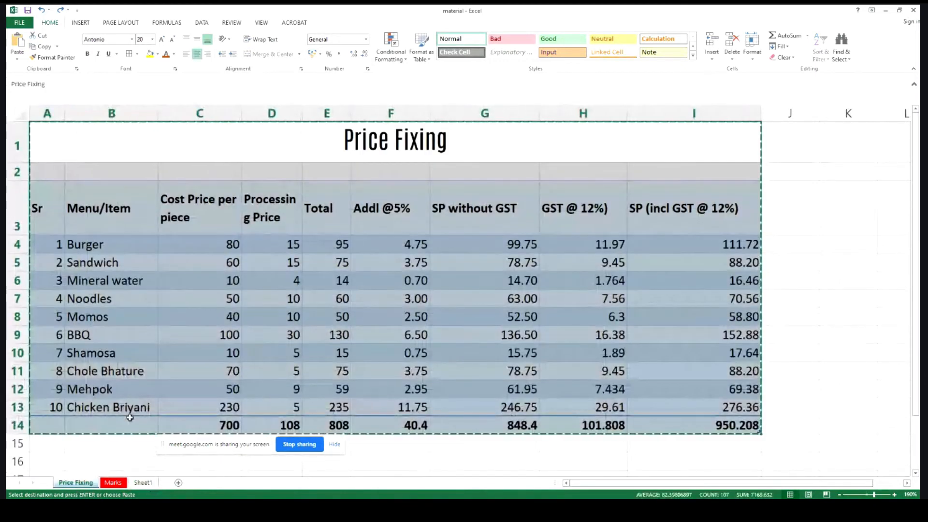
key("Escape")
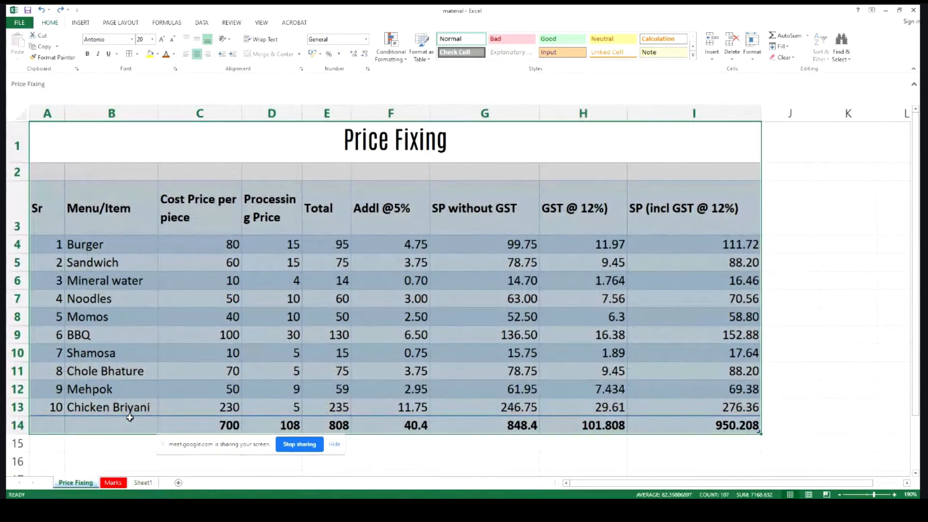
left_click(141, 373)
Copy the whole Price Fixing table with its title and paste it into Sheet1 starting at cell A1
left_click(143, 482)
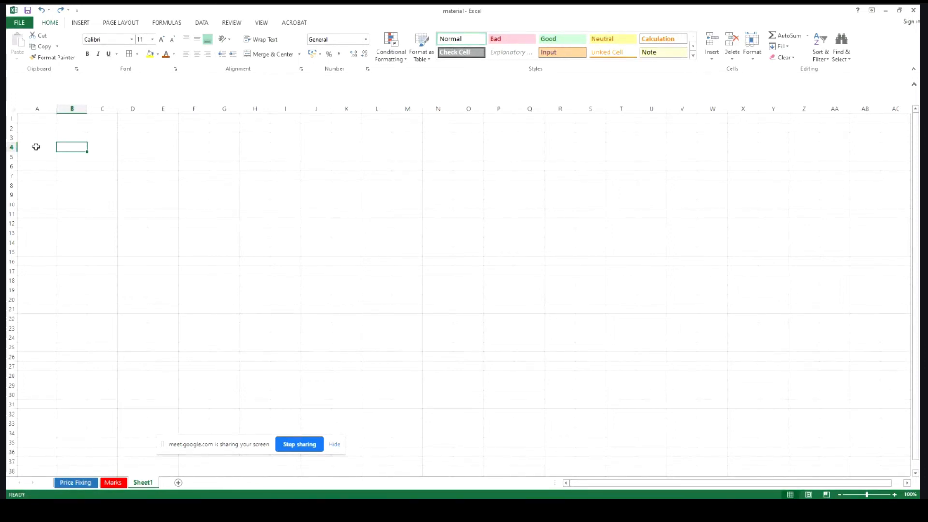
left_click(32, 132)
left_click(35, 109)
left_click(30, 121)
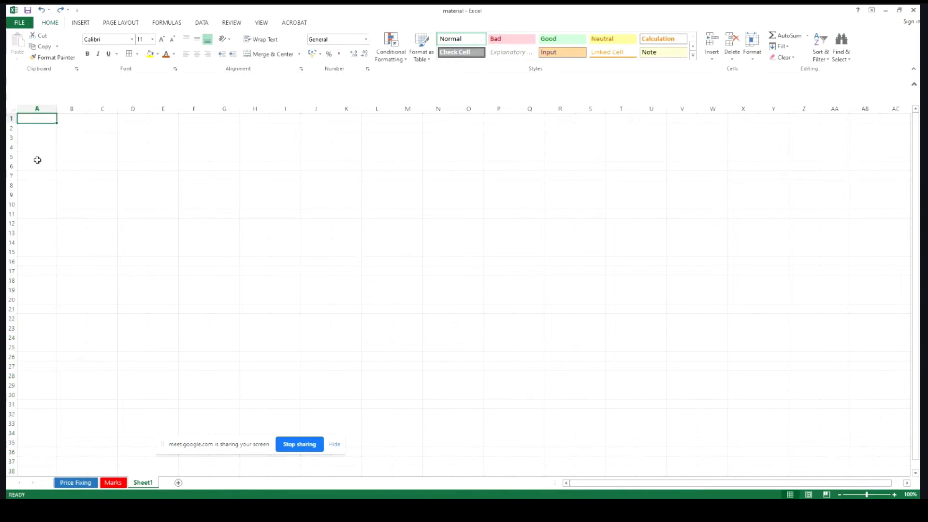
left_click(83, 483)
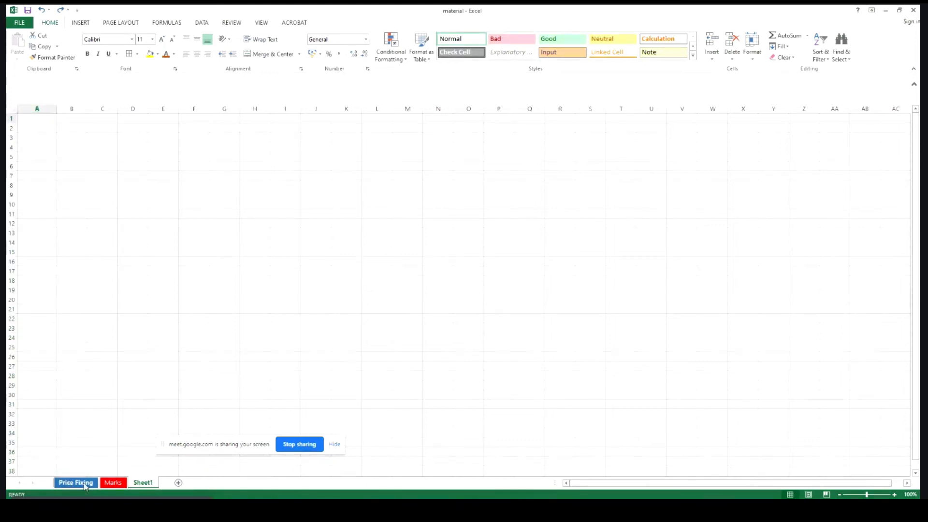
key("ctrl+a")
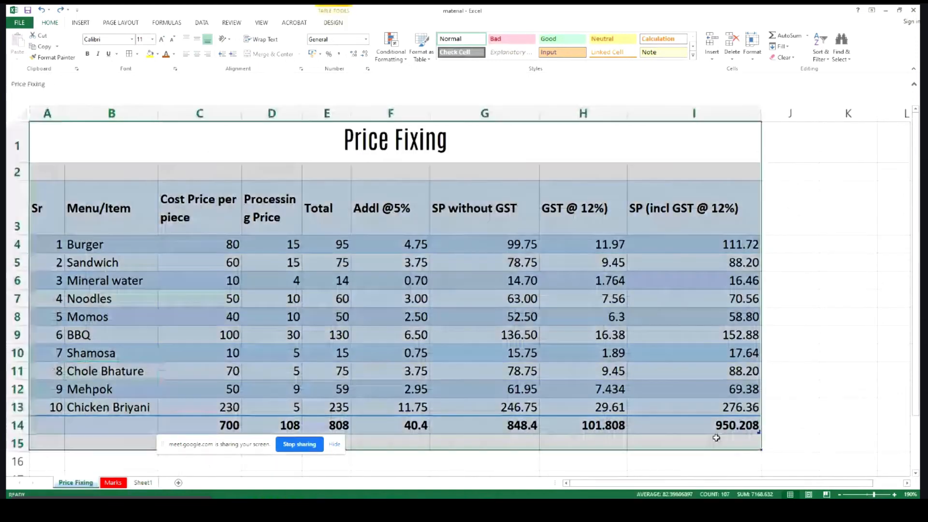
key("ctrl+c")
left_click(143, 482)
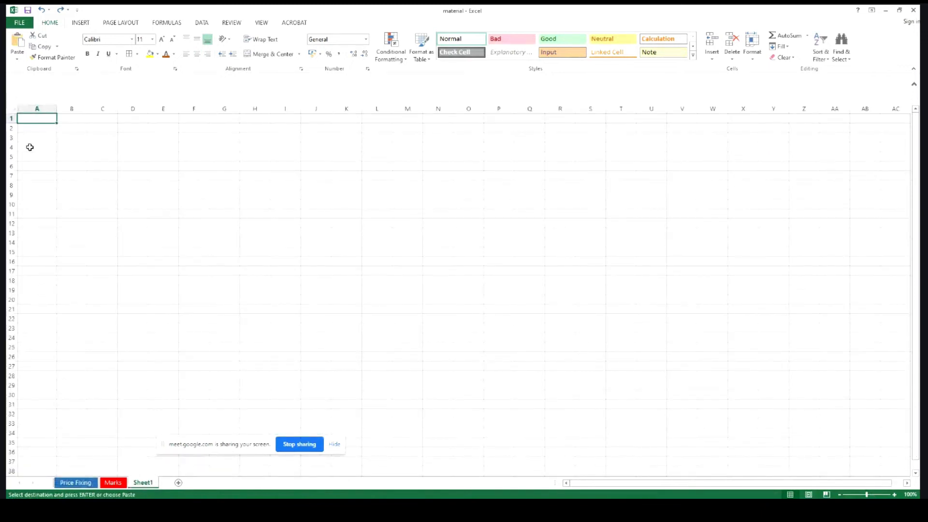
key("ctrl+v")
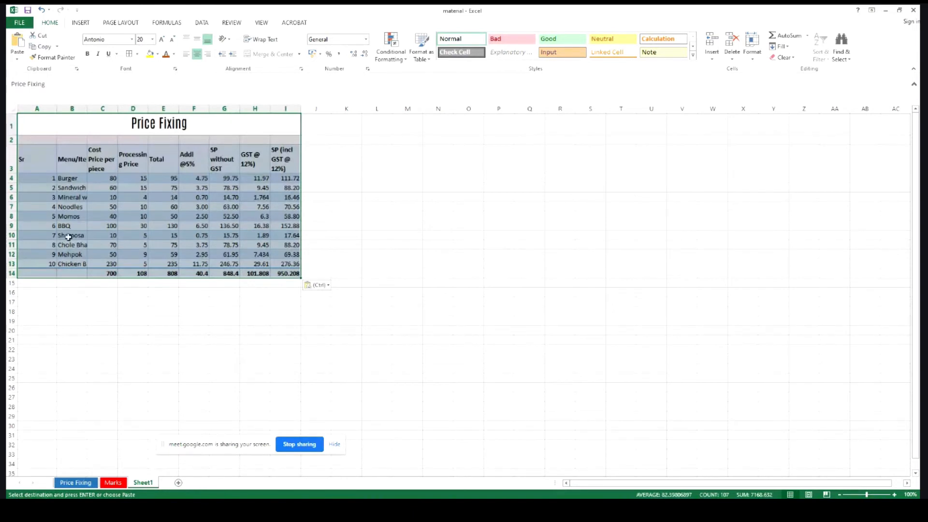
View the available Paste Special options for the copied table without applying any
left_click(19, 59)
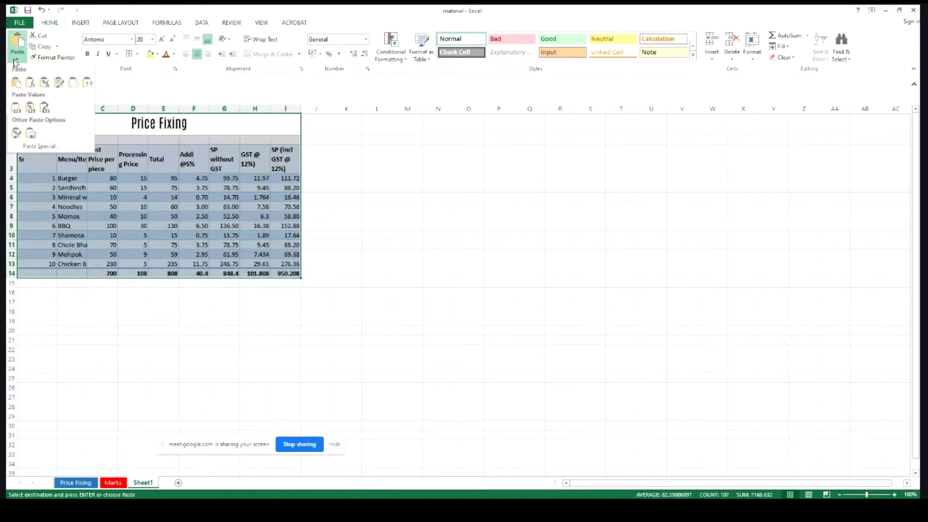
left_click(32, 146)
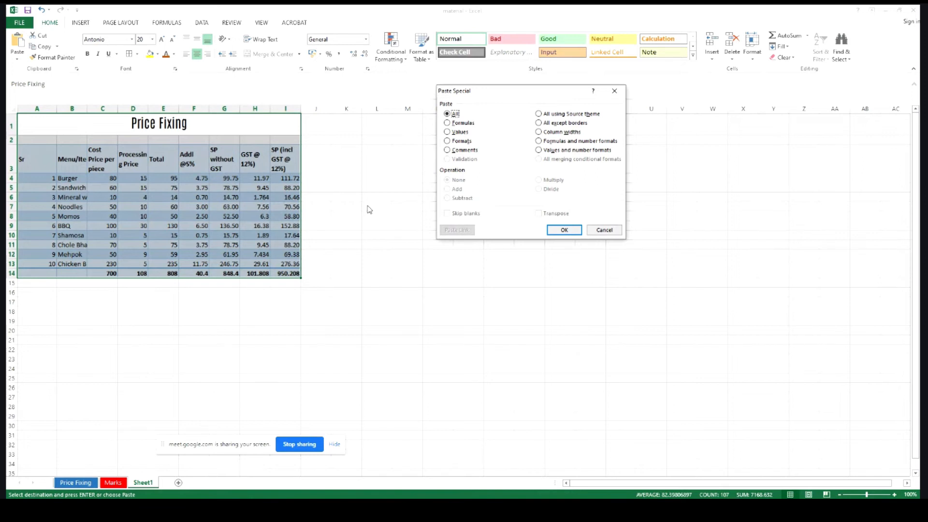
key("Escape")
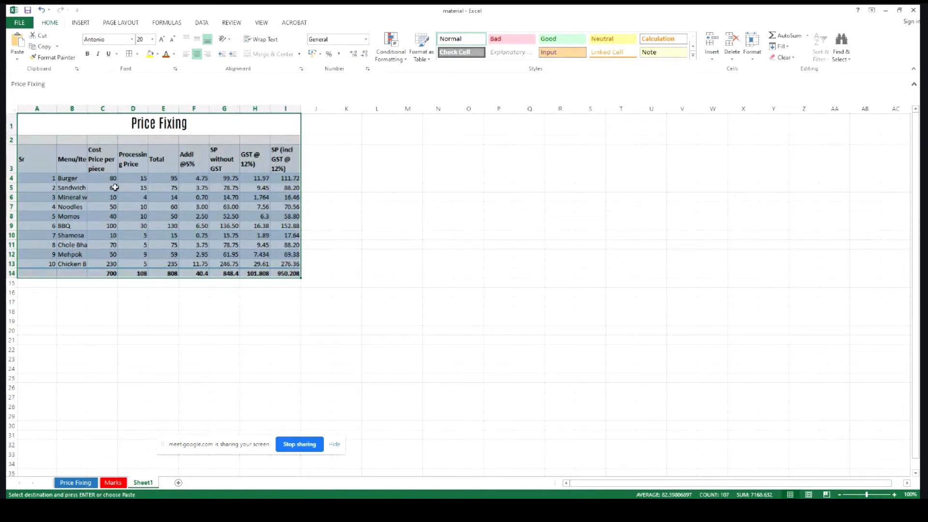
Undo the paste at A1 on Sheet1 and paste the Price Fixing table starting at cell B1 instead
key("ctrl+z")
key("ctrl+z")
key("ctrl+z")
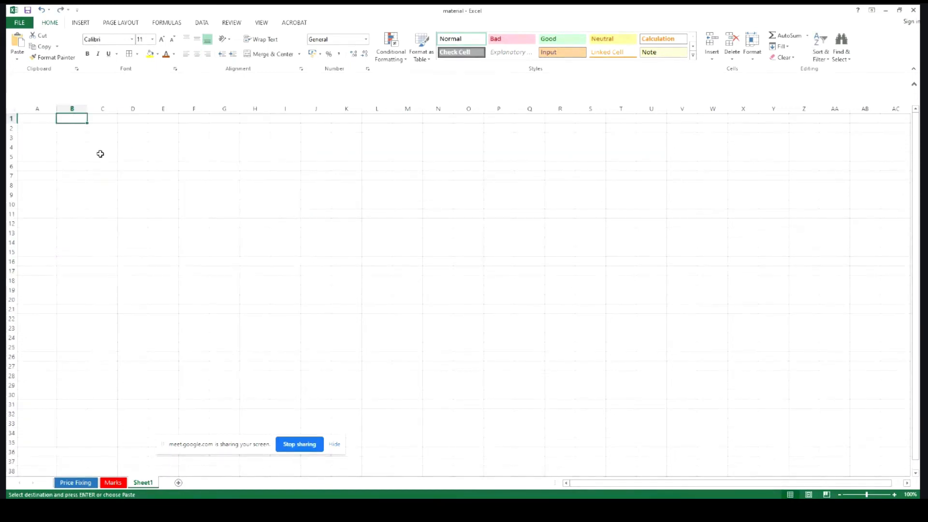
key("ctrl+v")
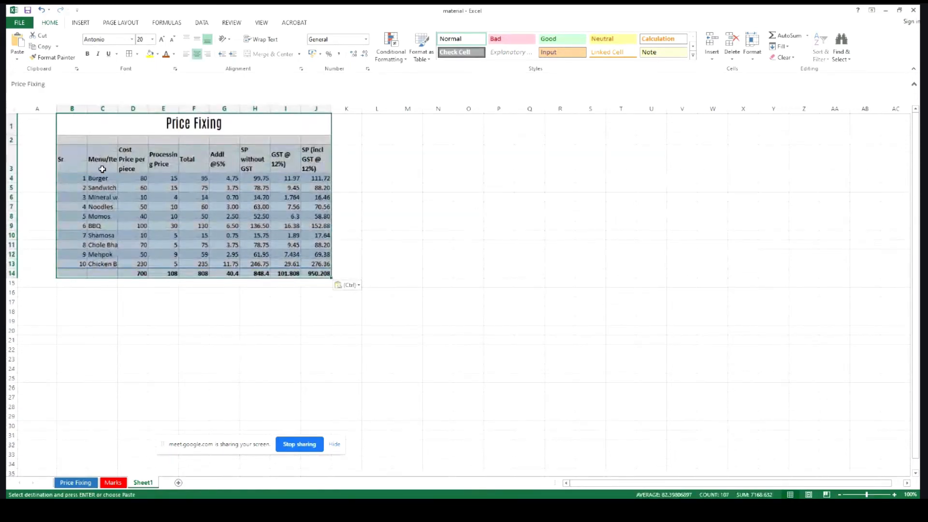
Examine the pasted table's cell contents, including the Burger row's formulas for SP without GST and GST @ 12%
left_click(98, 215)
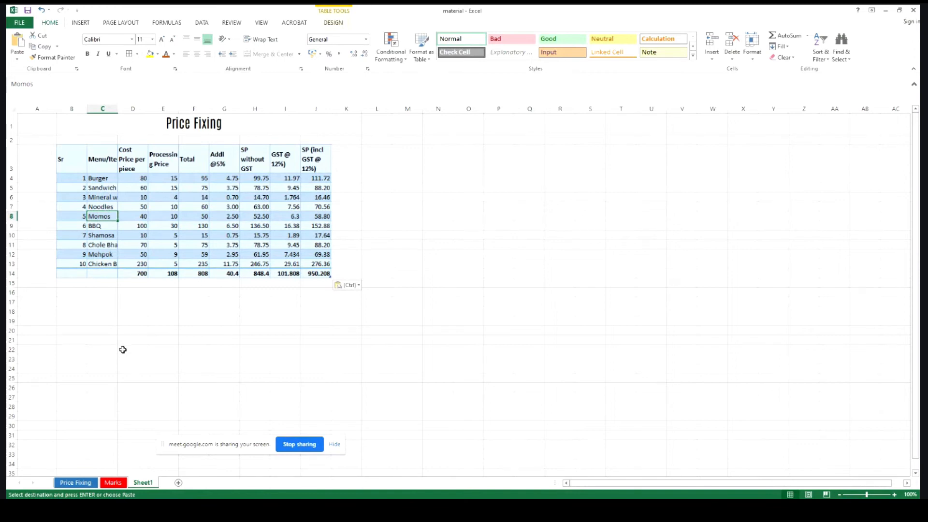
key("ctrl")
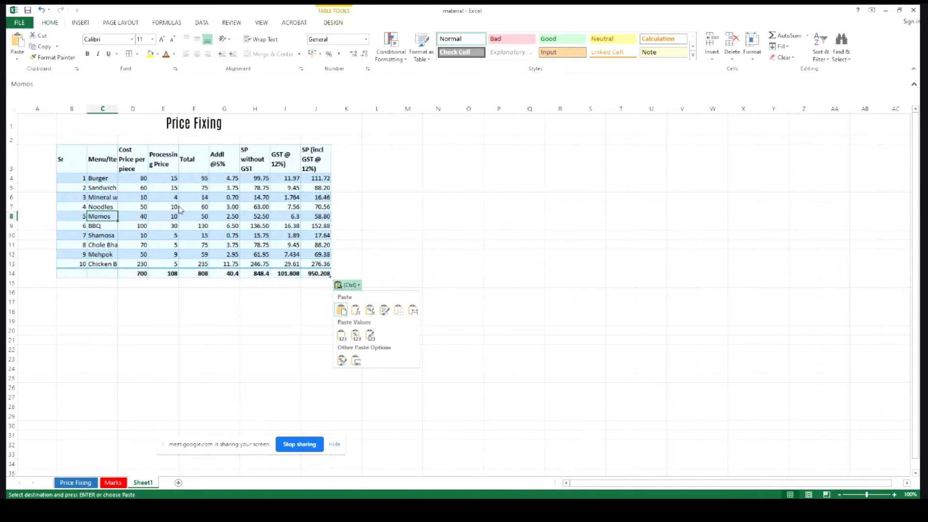
left_click(249, 181)
left_click(254, 177)
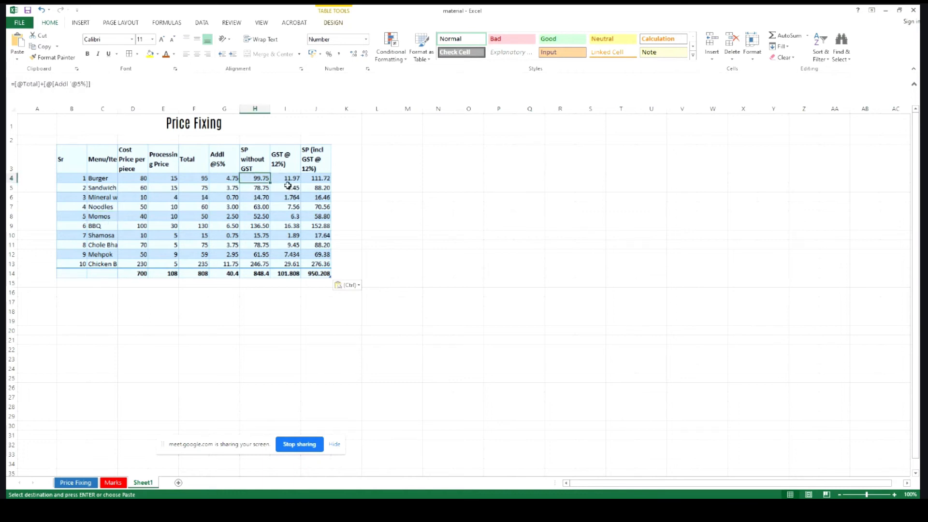
left_click(289, 180)
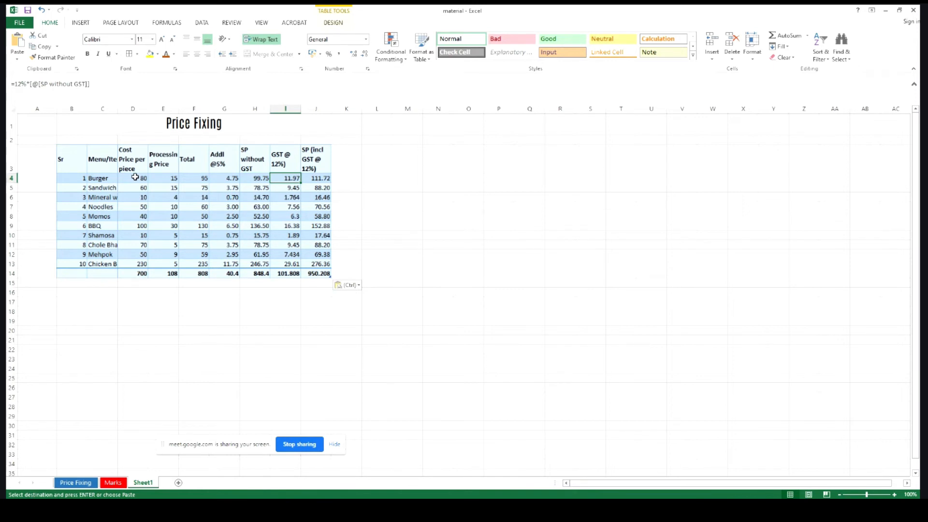
left_click(71, 178)
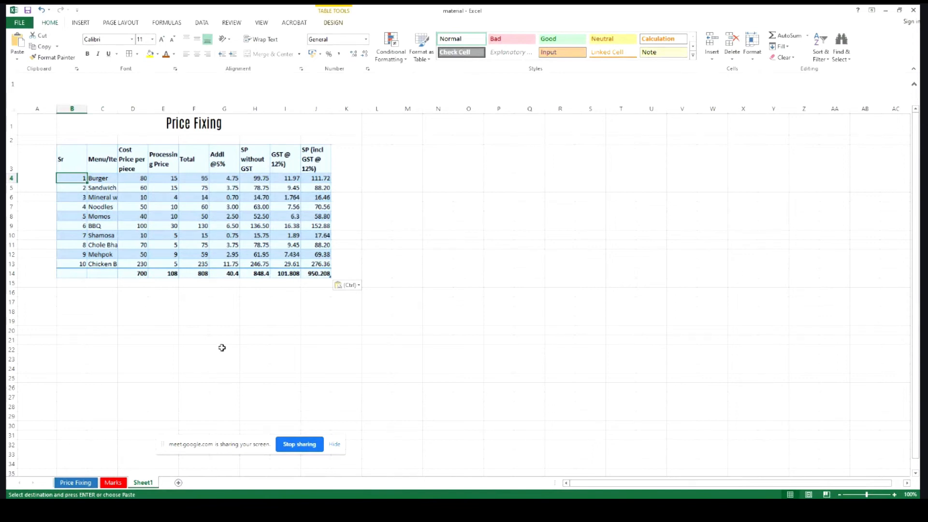
left_click(220, 309)
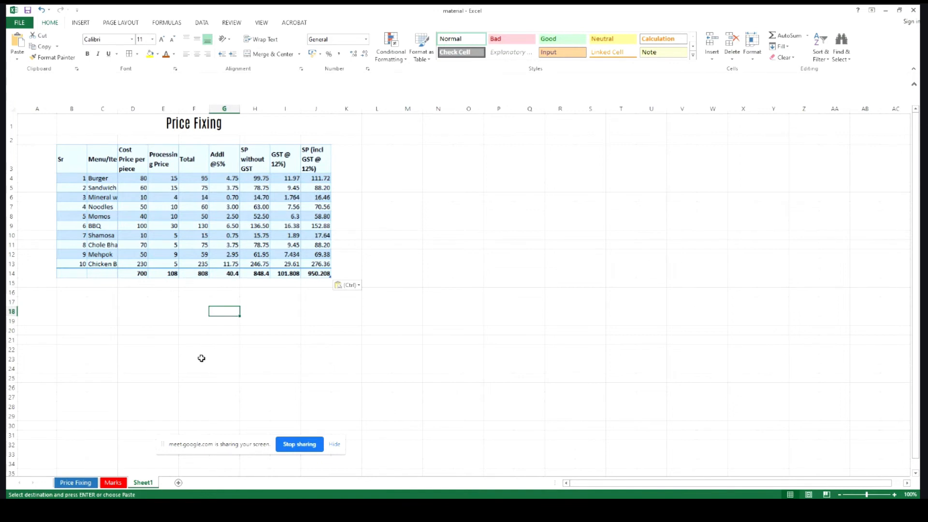
Undo the table paste at B1 on Sheet1 and select the empty cell B5 there
key("ctrl+z")
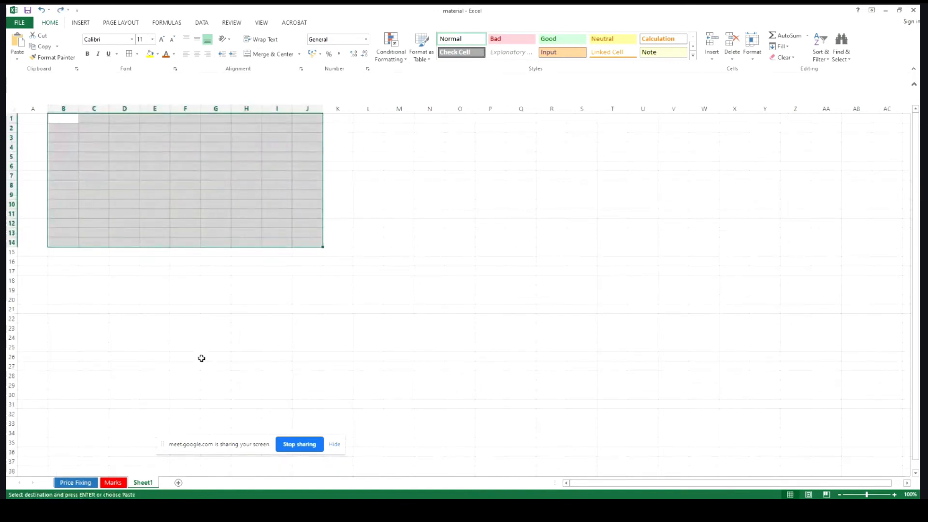
left_click(114, 483)
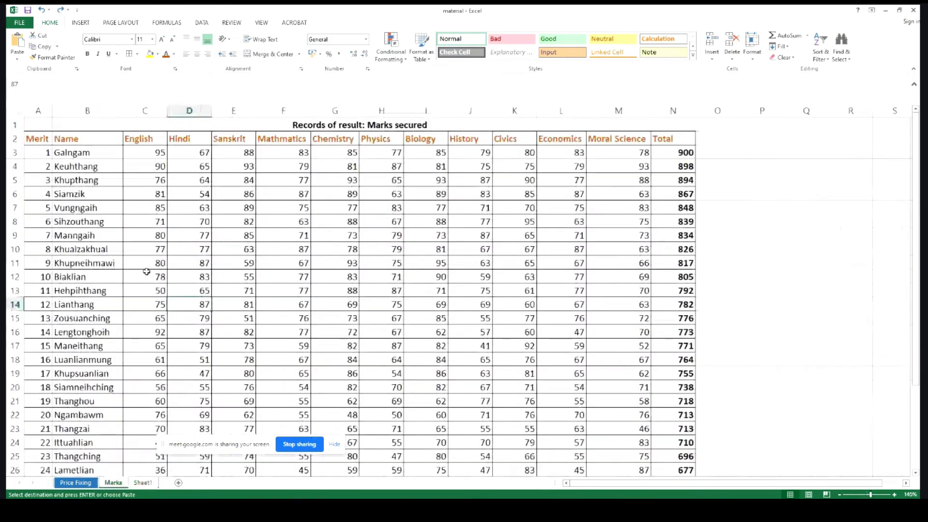
left_click(147, 483)
left_click(72, 156)
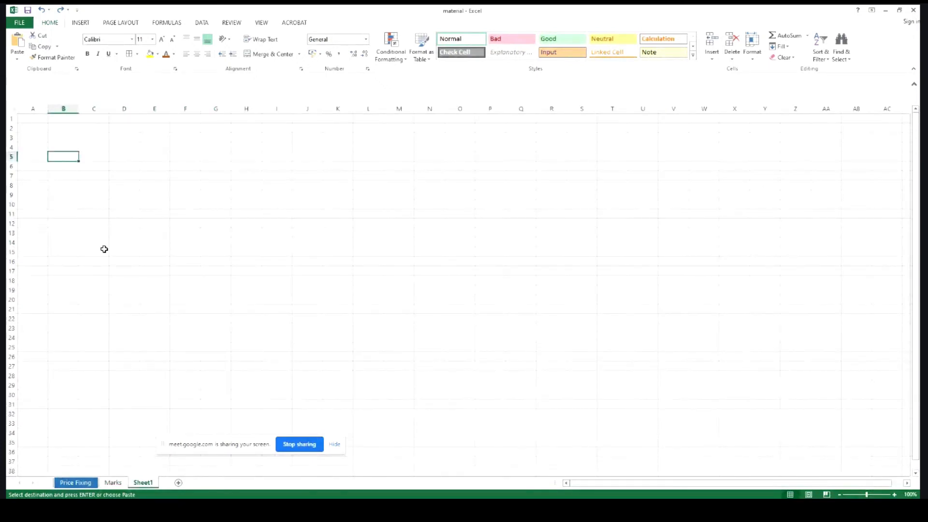
Enter the headings Min in cell A3 and Khua in cell B3 on Sheet1
left_click(30, 136)
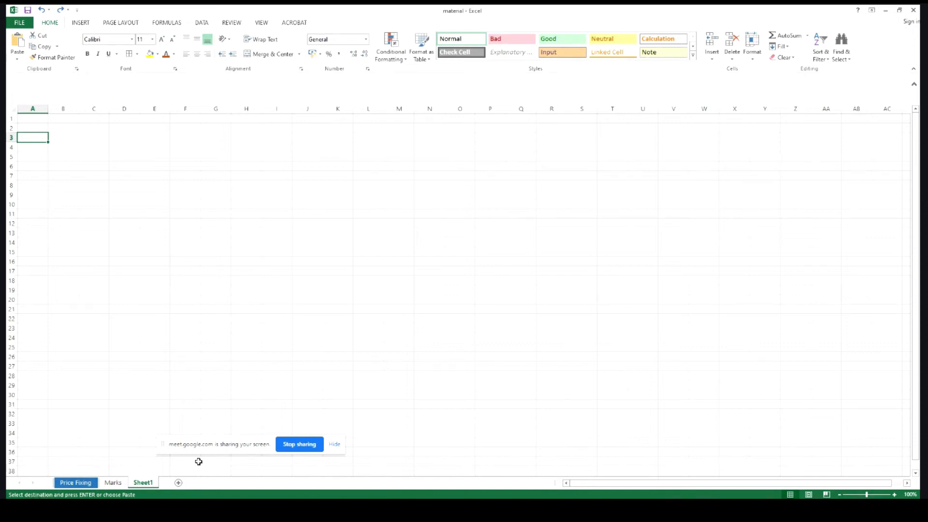
left_click(63, 137)
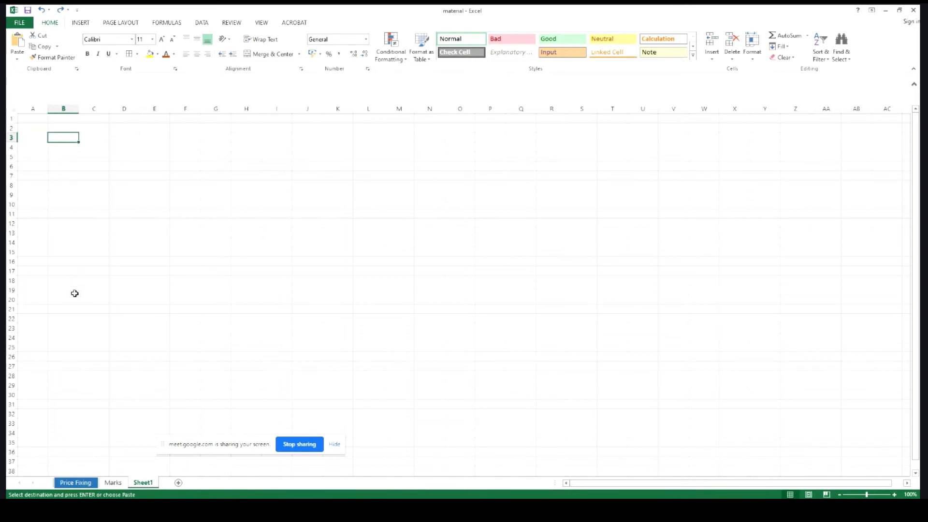
left_click(21, 136)
type("Min")
key("Tab")
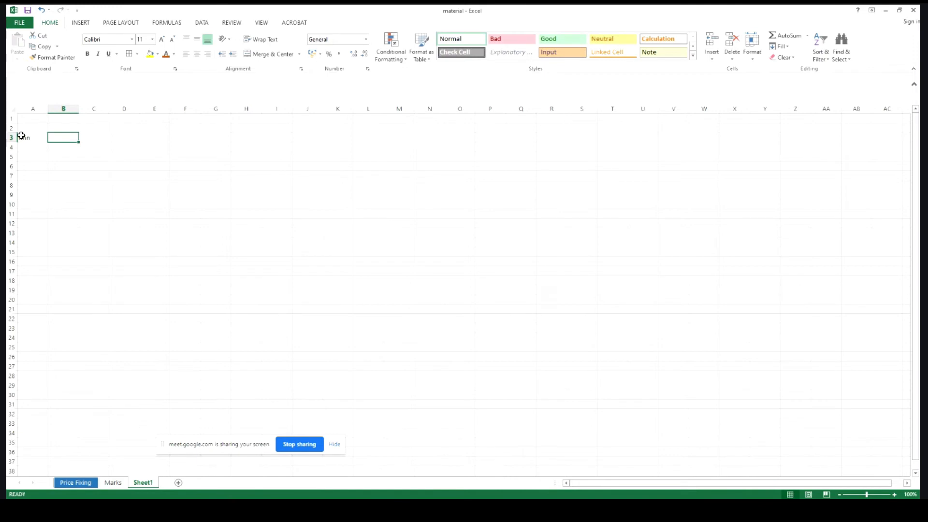
type("Ma")
key("BackSpace")
key("BackSpace")
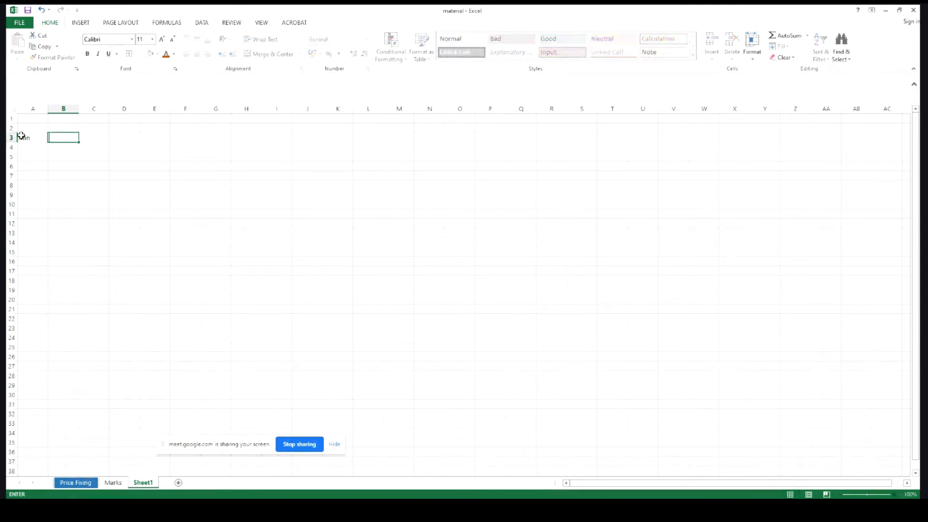
type("Khua")
key("Tab")
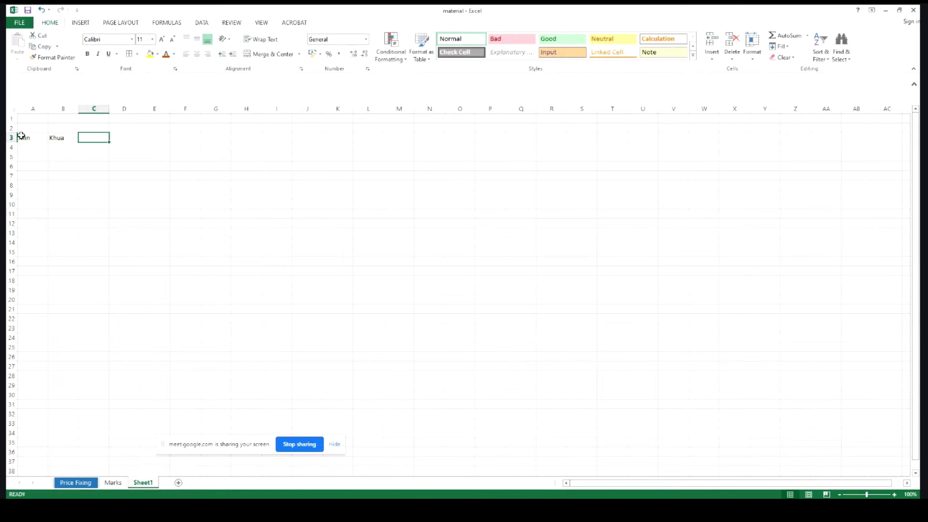
Enter the headings Gender in cell C3 and Marital status in cell D3
type("Sex")
key("Tab")
type("M")
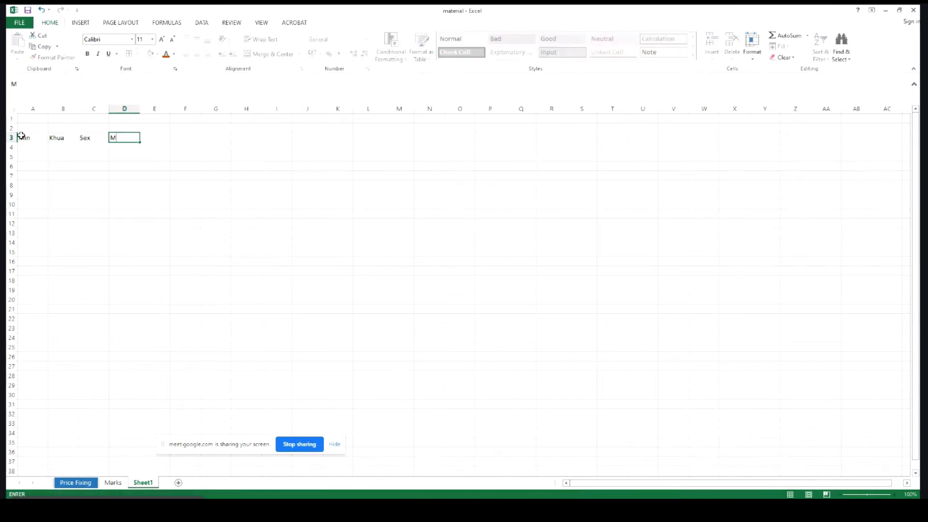
type("arital status")
left_click(87, 138)
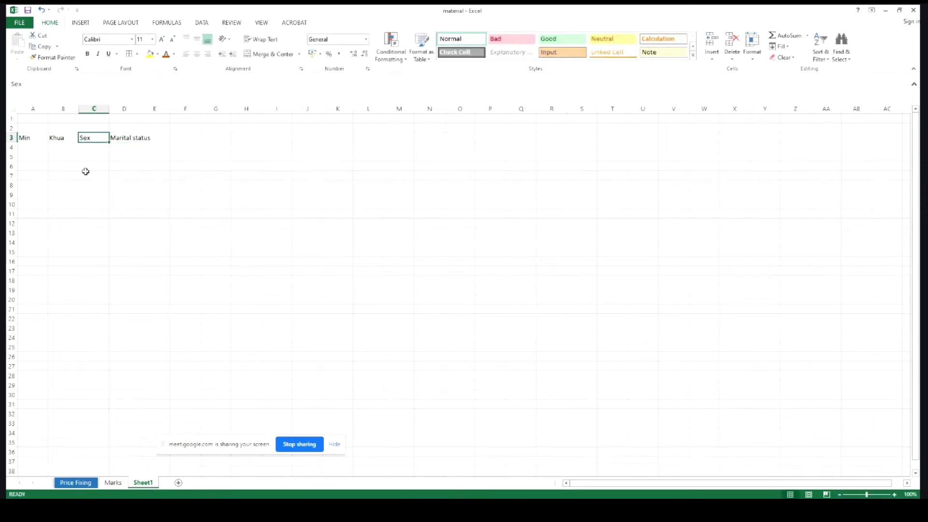
type("Gender")
key("Tab")
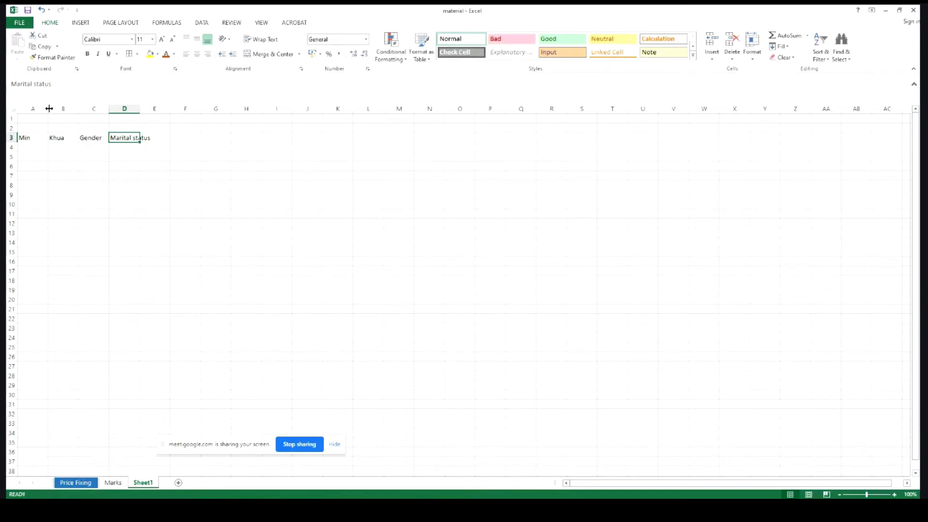
Widen column A to about double, and fill row 4 with a sample person's name under Min and Delhi under Khua
left_click_drag(49, 108, 79, 108)
left_click(37, 148)
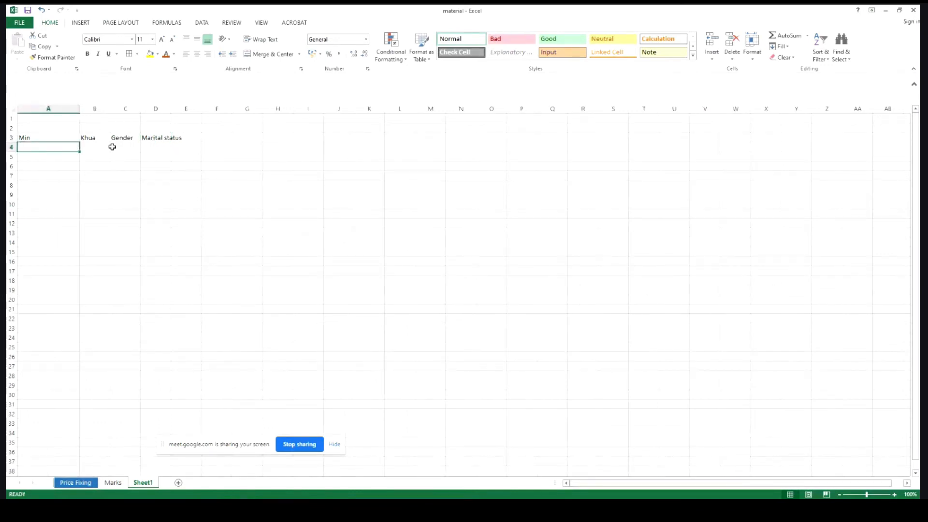
type("Siam")
key("Tab")
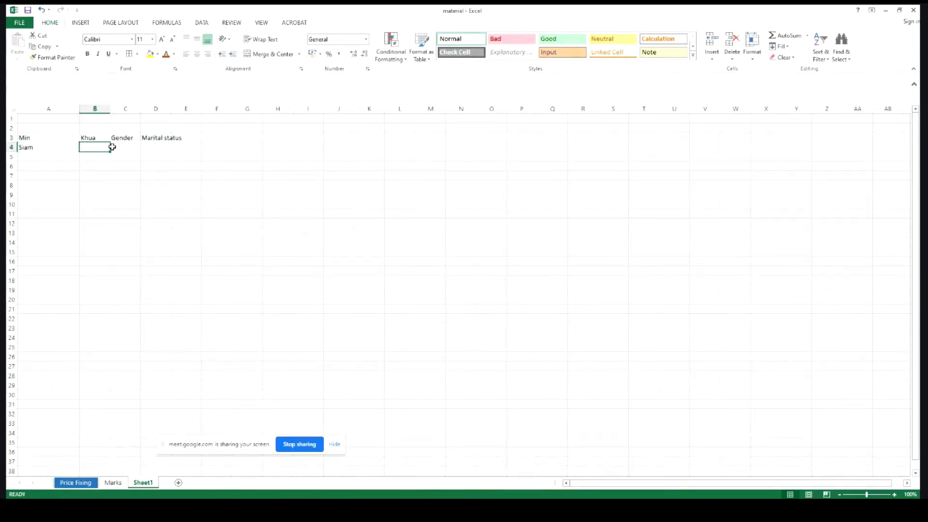
type("Dur")
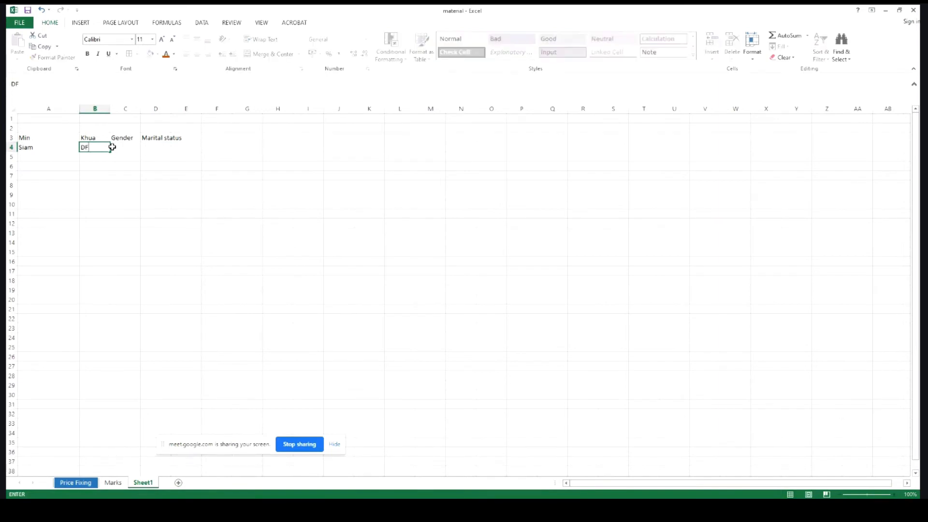
key("BackSpace")
key("BackSpace")
type("elhi")
key("Tab")
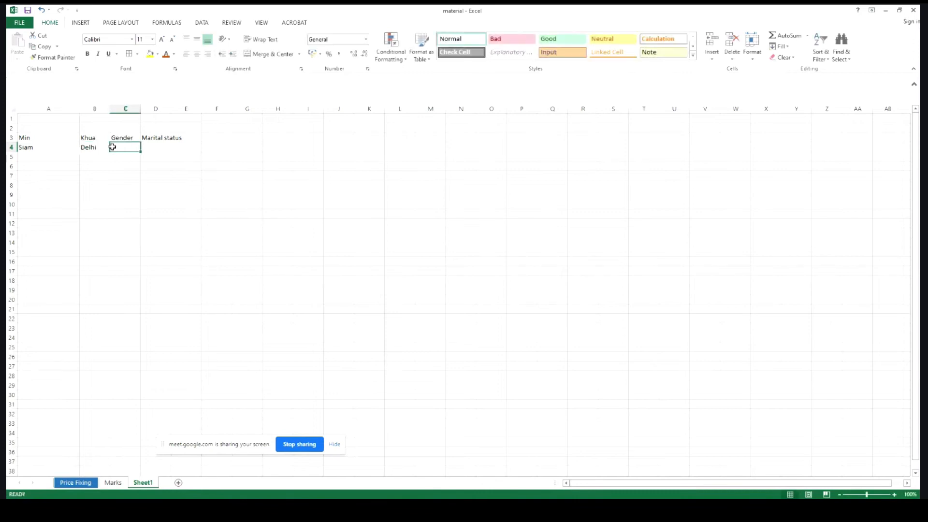
Fill the sample name in A4 and Delhi in B4 down their columns to row 21
left_click(22, 148)
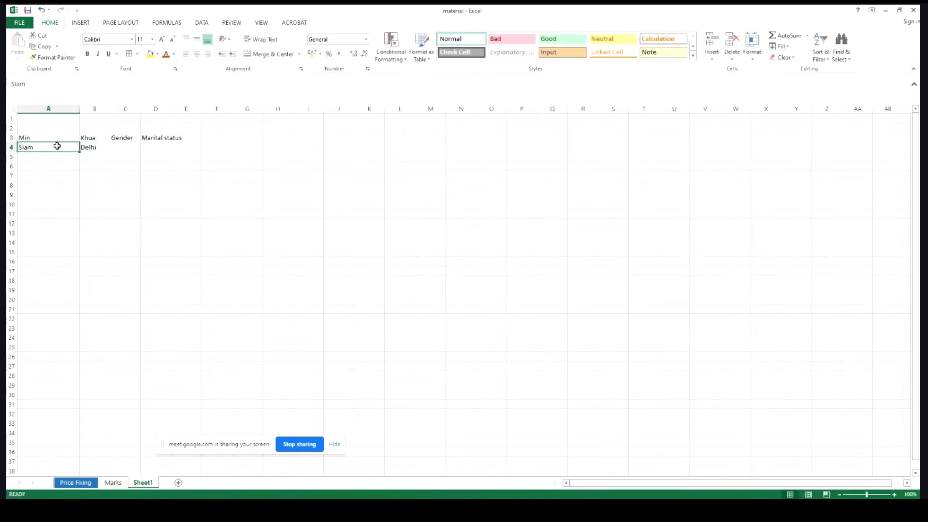
left_click_drag(81, 150, 82, 314)
left_click(97, 148)
left_click_drag(110, 151, 99, 309)
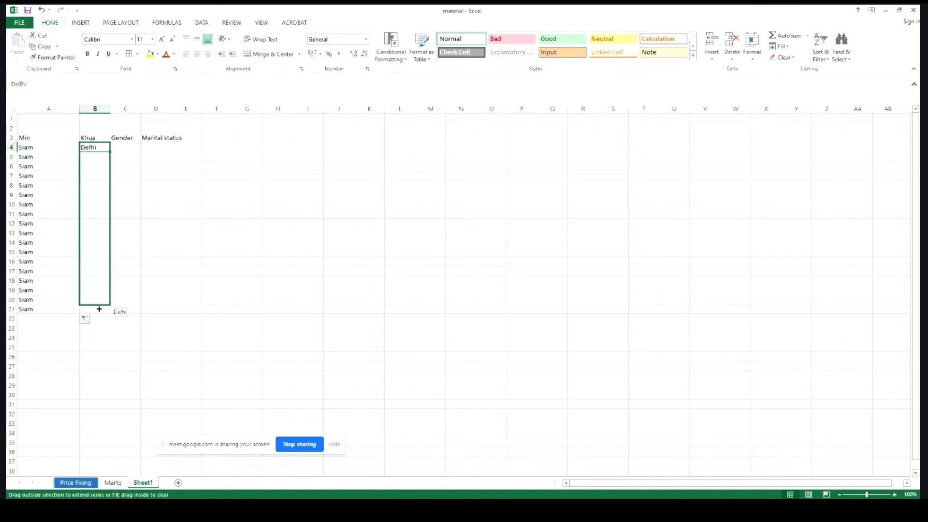
left_click_drag(99, 309, 99, 309)
left_click(125, 147)
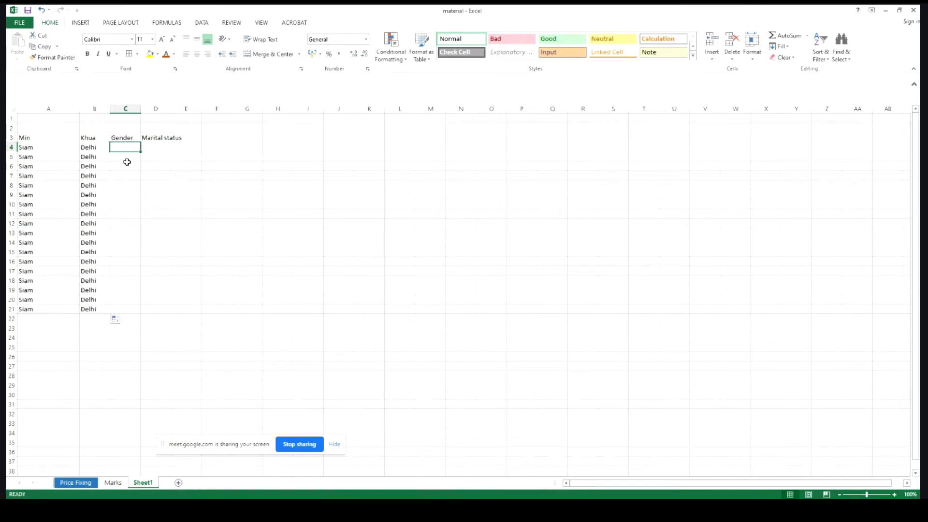
type("Male")
key("BackSpace")
key("BackSpace")
key("BackSpace")
key("BackSpace")
left_click(138, 169)
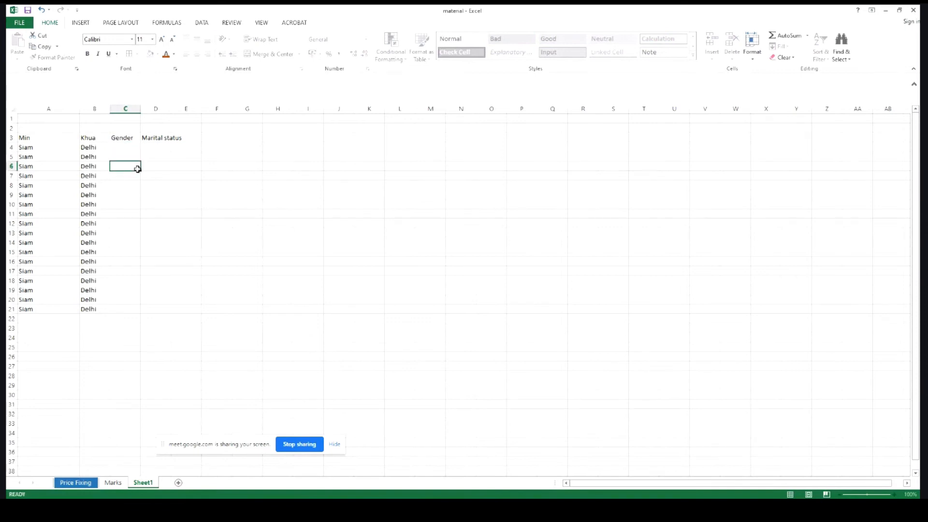
left_click(125, 147)
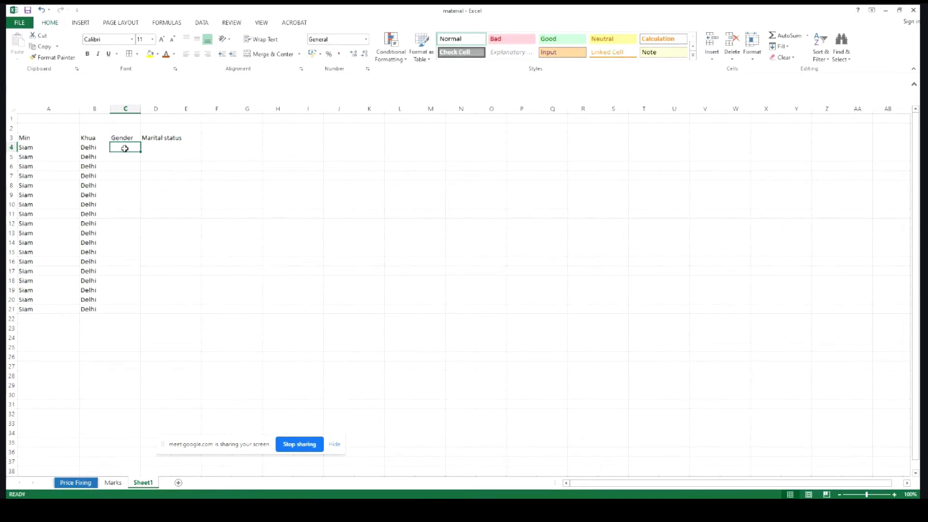
left_click(202, 23)
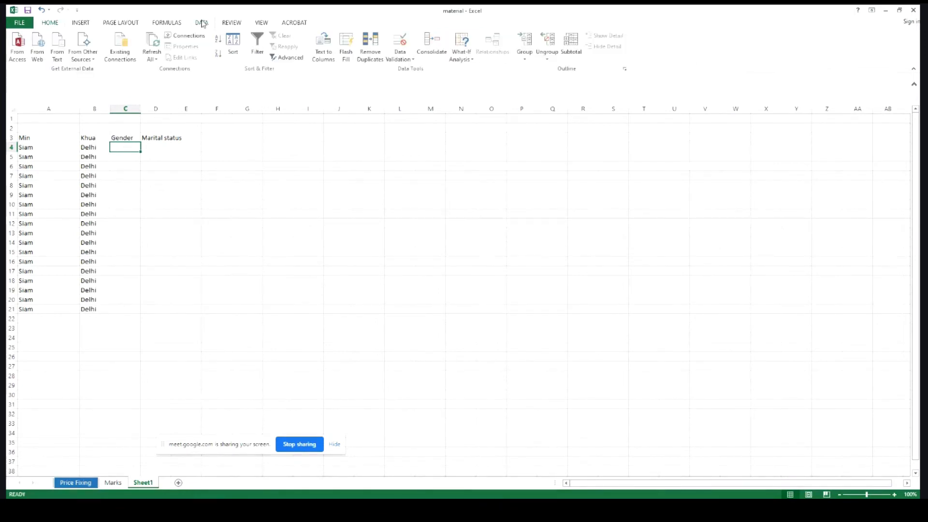
left_click(413, 60)
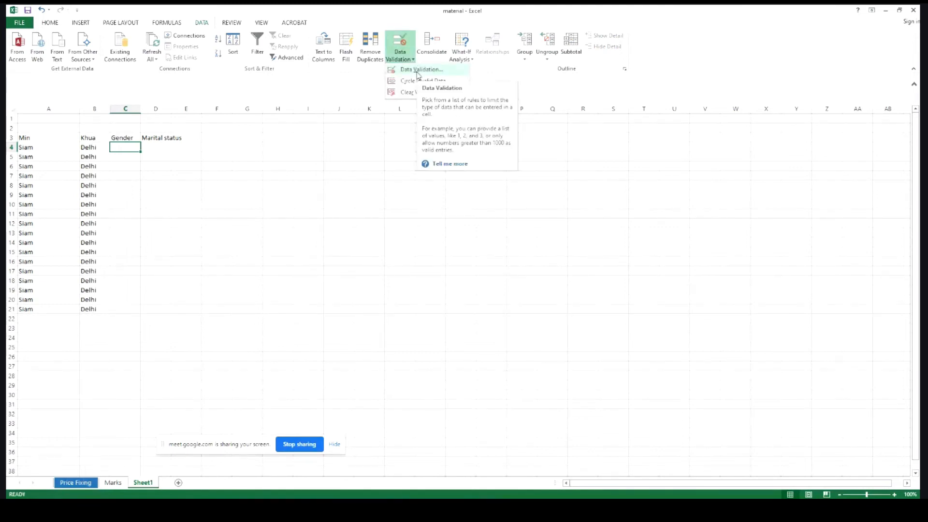
left_click(418, 72)
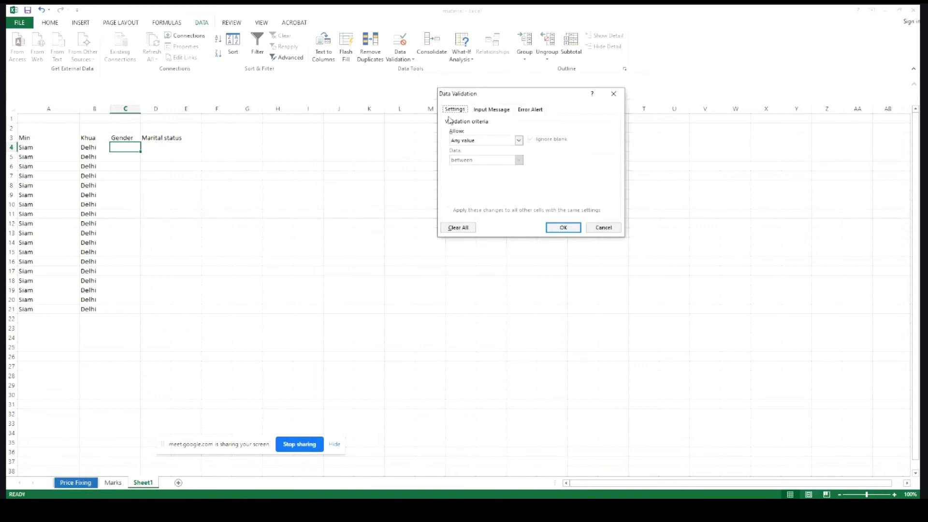
left_click(603, 228)
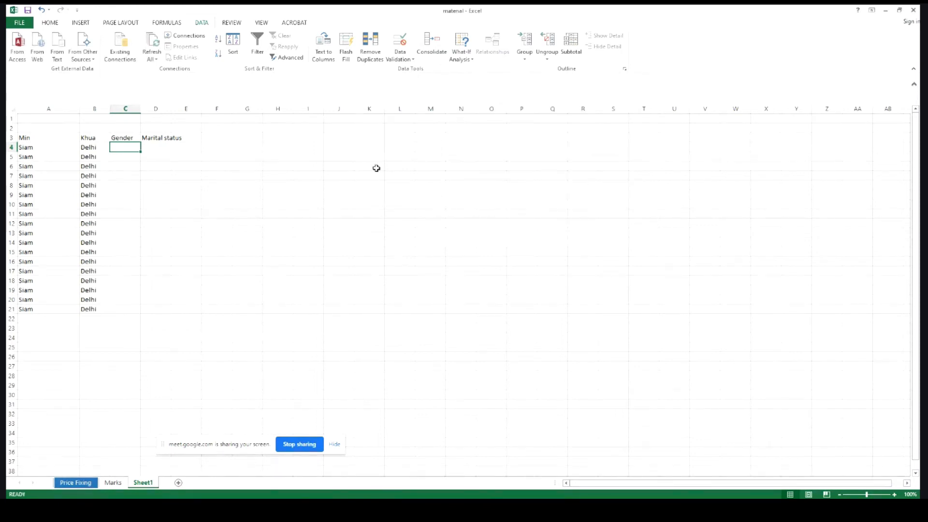
Enter the gender options Male in cell M3 and Femal in cell M4
left_click(433, 138)
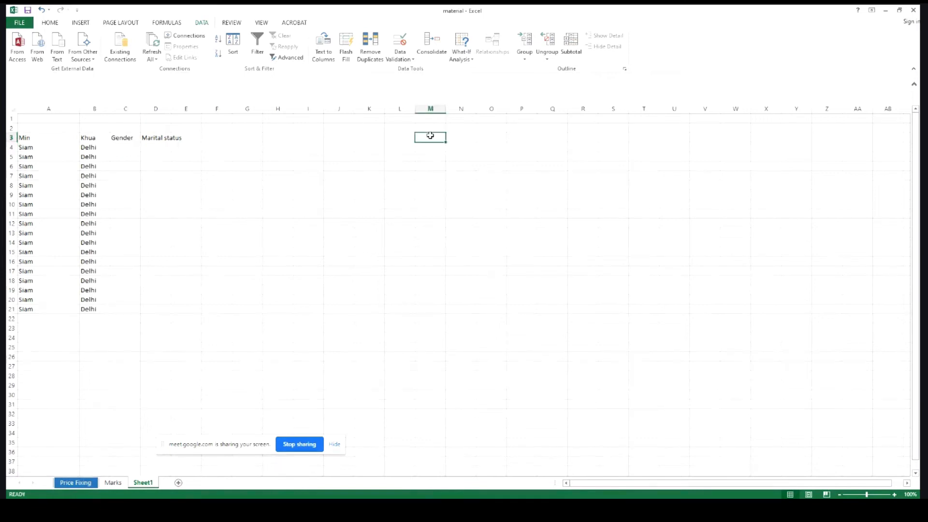
type("Male")
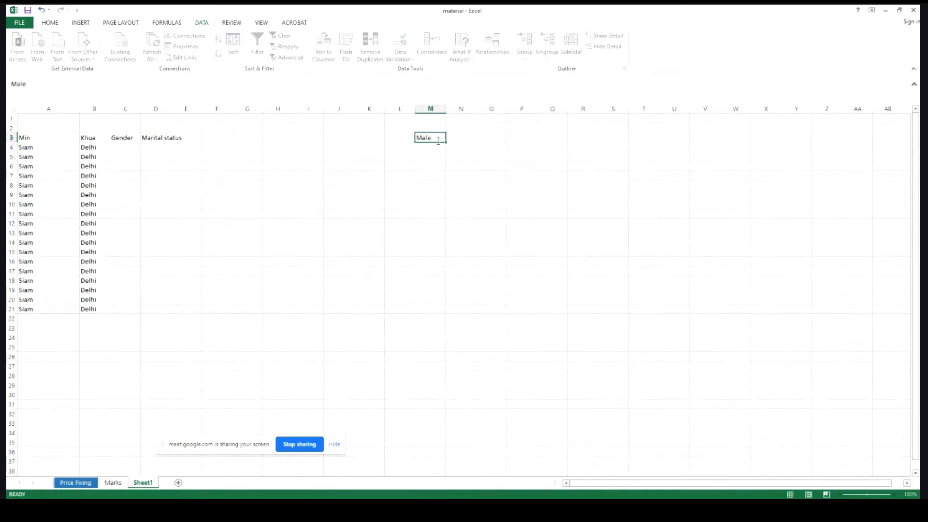
key("Return")
type("Fema")
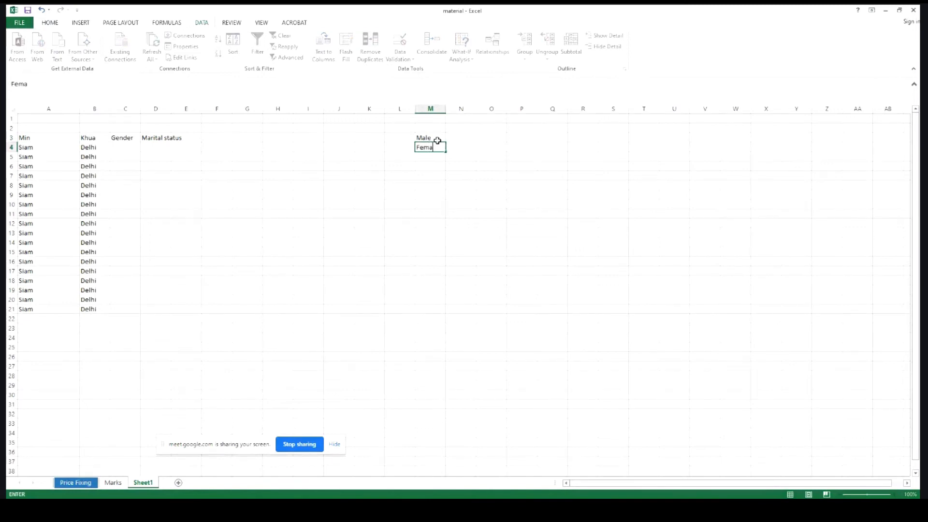
type("l")
Enter the marital status option Married in cell M7
left_click(430, 175)
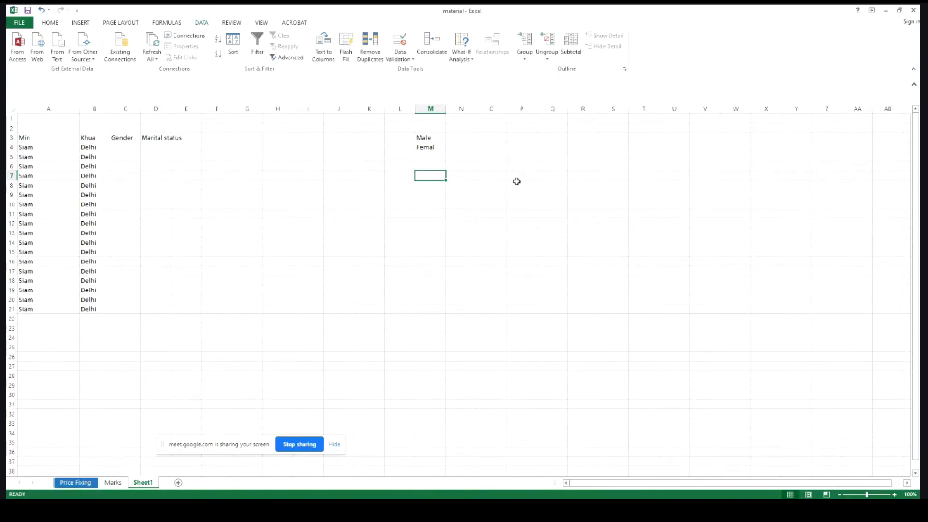
type("<arried")
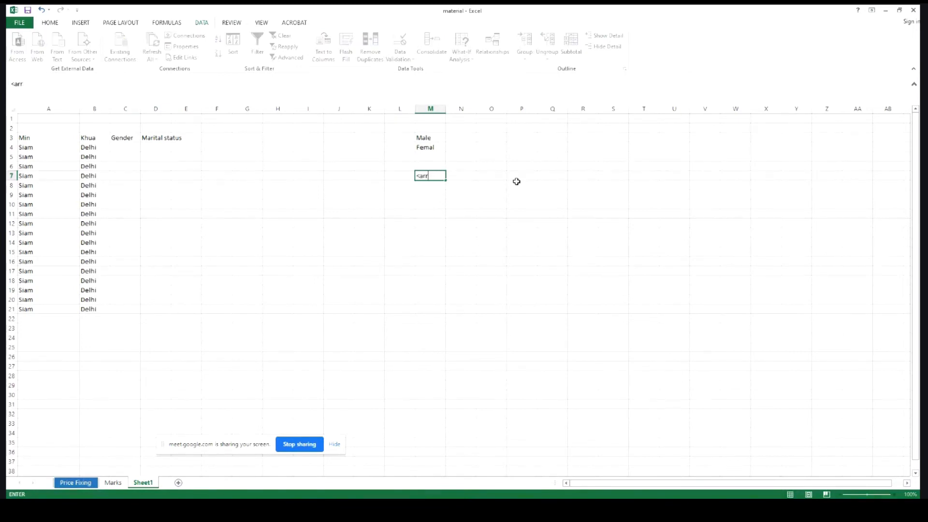
key("BackSpace")
key("BackSpace")
type("Maried")
key("Left")
key("Left")
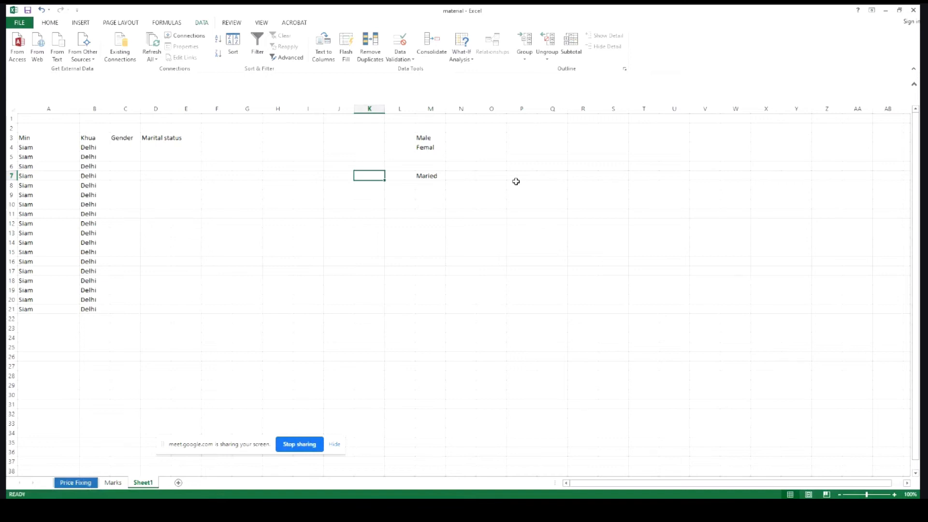
double_click(424, 176)
type("r")
key("Return")
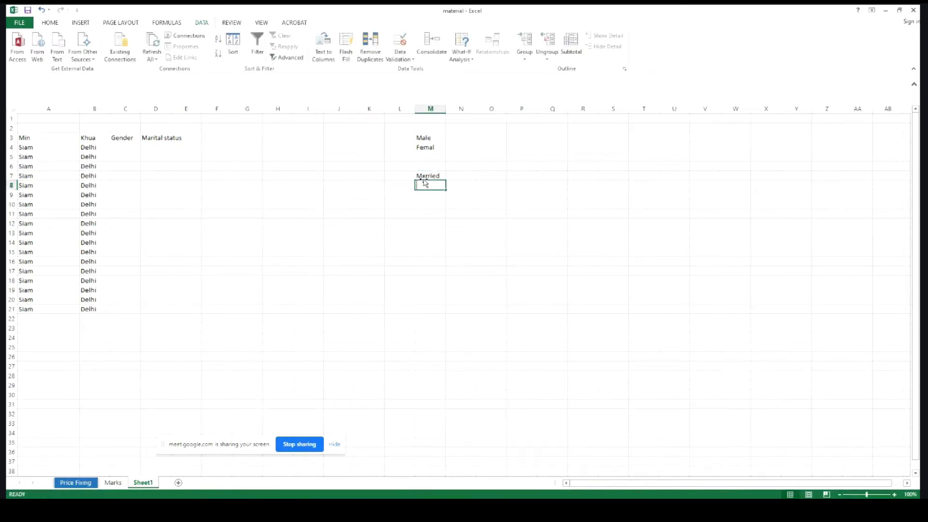
Enter the option unmarried in cell M8 and widen column M slightly to fit it
type("unmarried")
key("Tab")
left_click_drag(445, 106, 450, 107)
left_click(431, 175)
Apply List data validation to cell C4 under Gender, with $M$3:$M$4 as the source
left_click(122, 147)
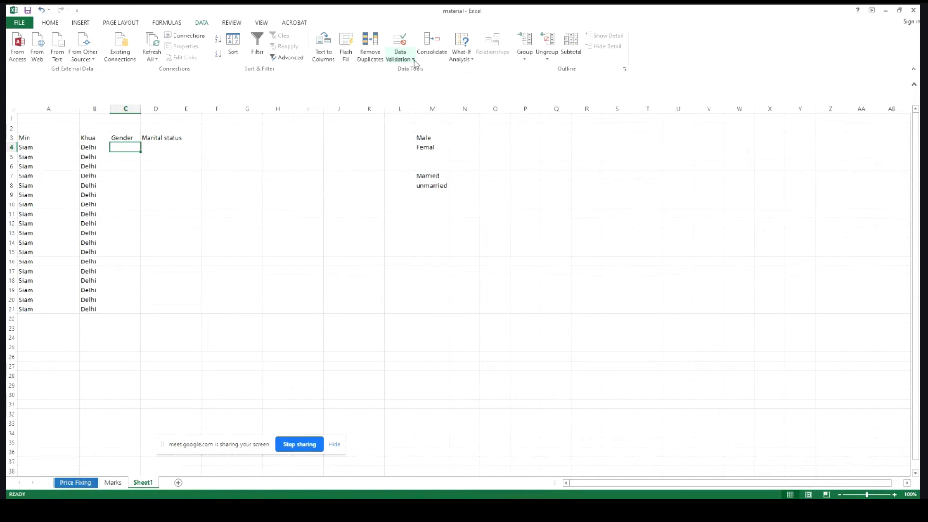
scroll(208, 263, "up", 7)
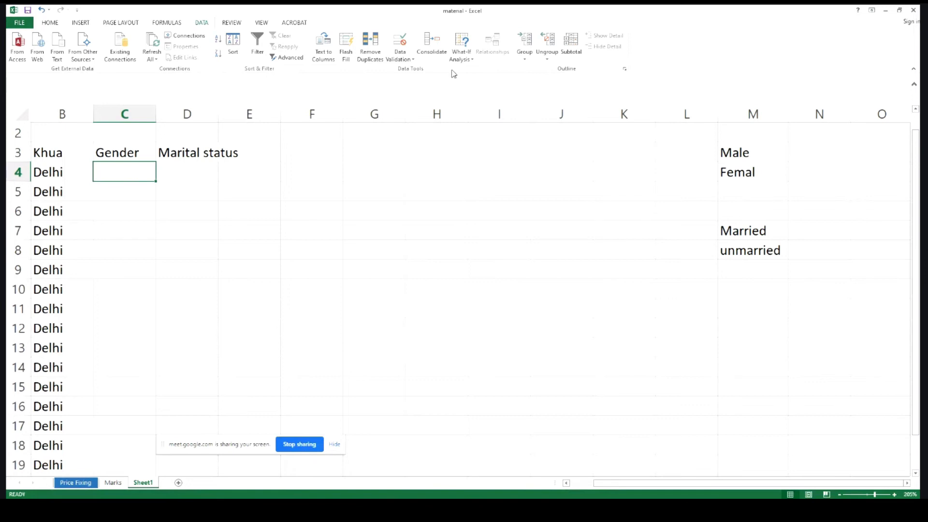
left_click(409, 60)
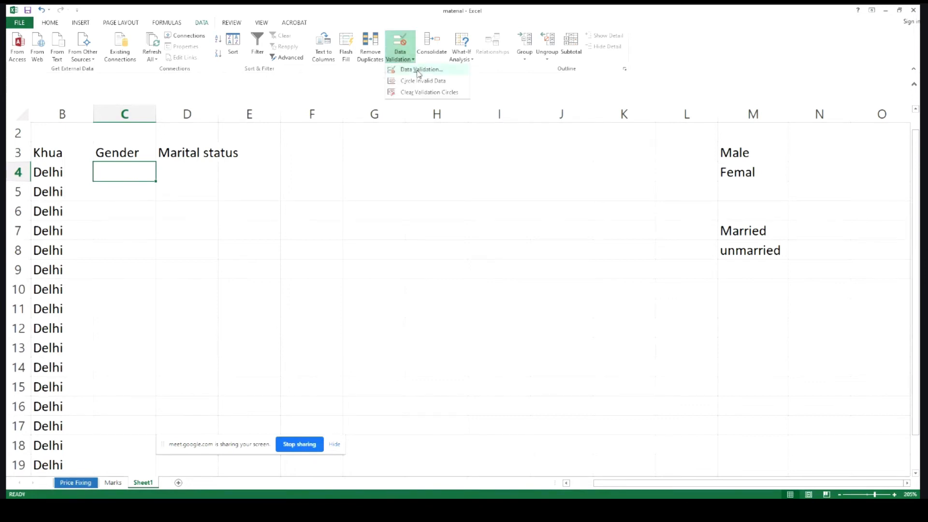
left_click(418, 71)
left_click(519, 140)
left_click(464, 167)
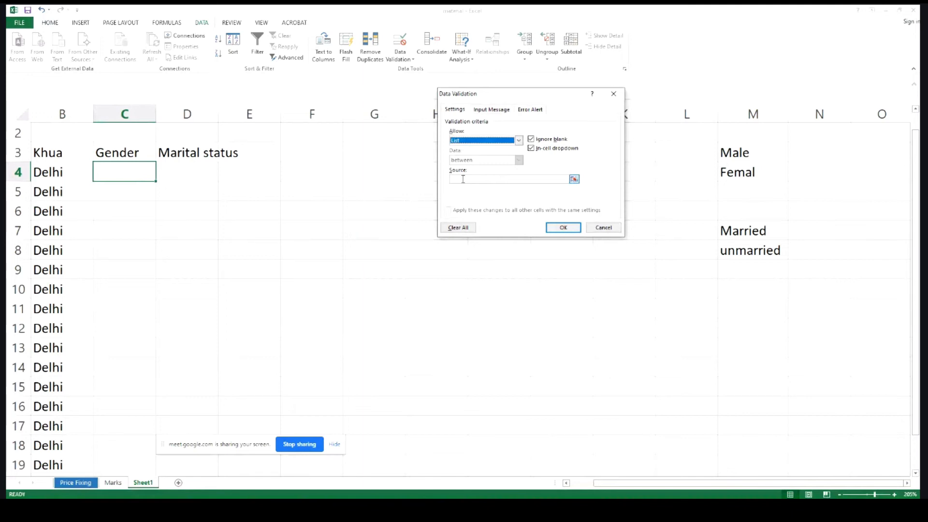
left_click(463, 179)
left_click_drag(738, 151, 738, 183)
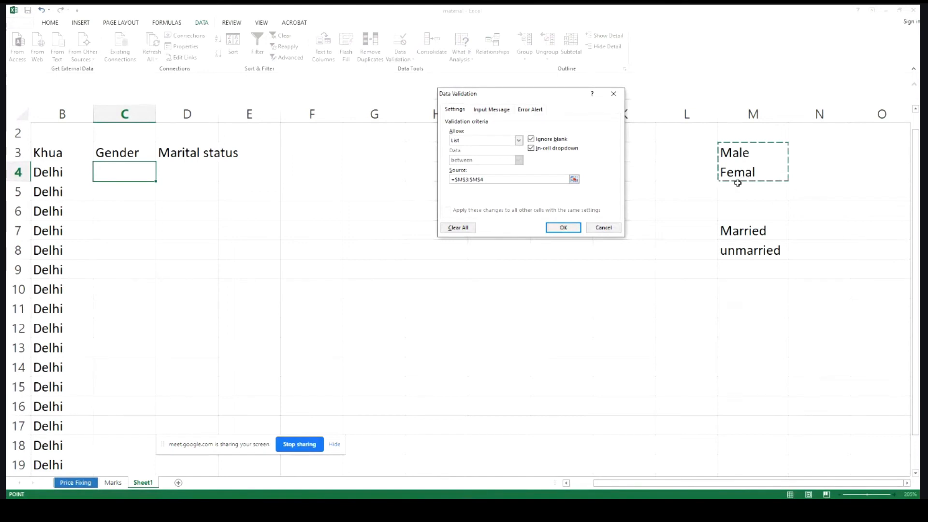
left_click(564, 228)
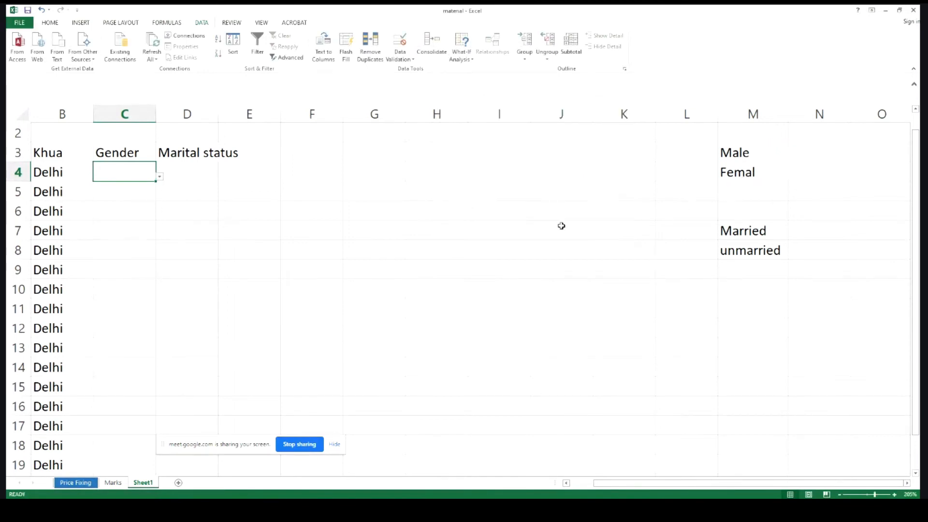
Check the list choices in C4 and copy its validation down the Gender column alongside the Delhi rows
left_click(160, 179)
left_click(160, 179)
left_click_drag(155, 181, 143, 407)
left_click_drag(138, 441, 136, 452)
scroll(219, 304, "up", 3)
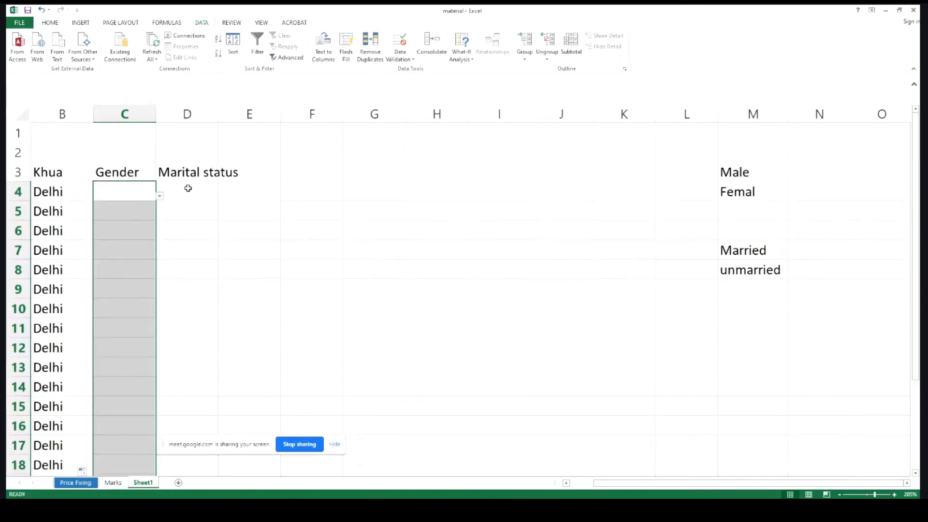
Fit column D to the Marital status header and apply List data validation to cell D4
left_click(188, 188)
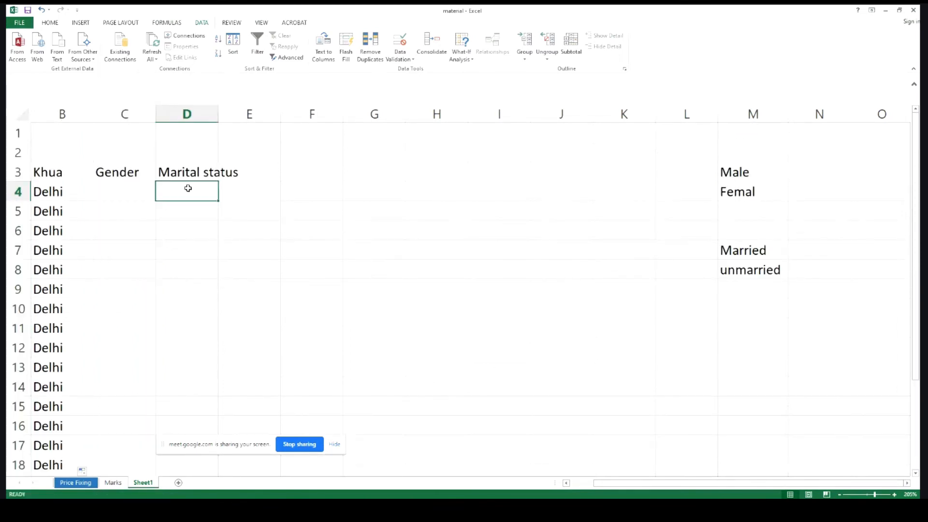
double_click(216, 114)
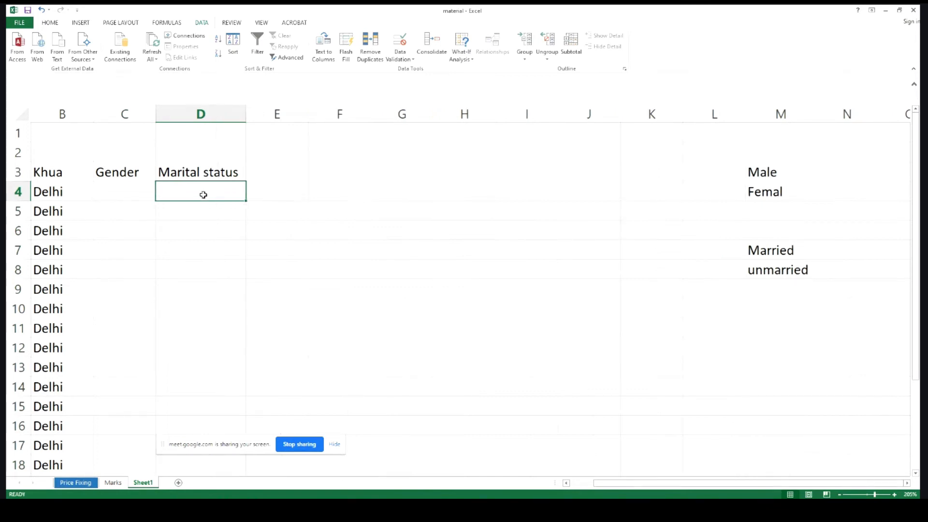
left_click(400, 57)
left_click(419, 75)
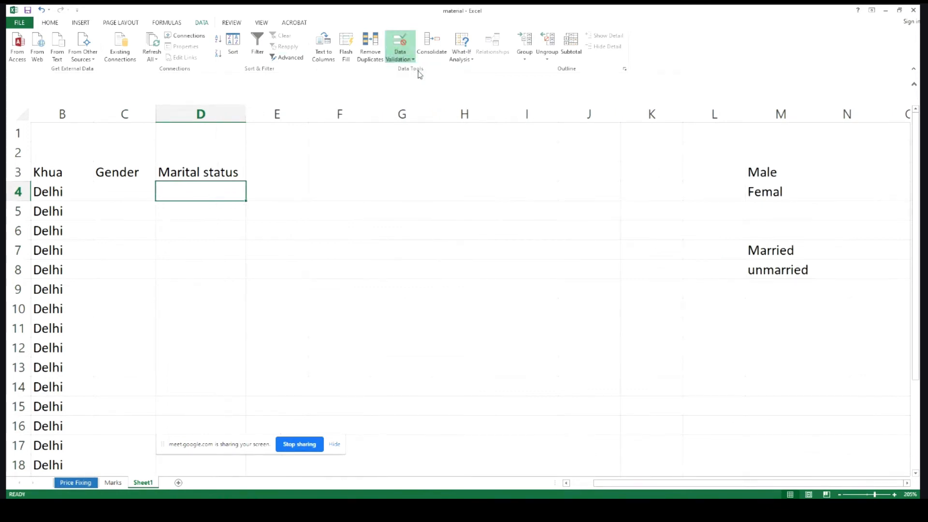
left_click(491, 142)
left_click(469, 167)
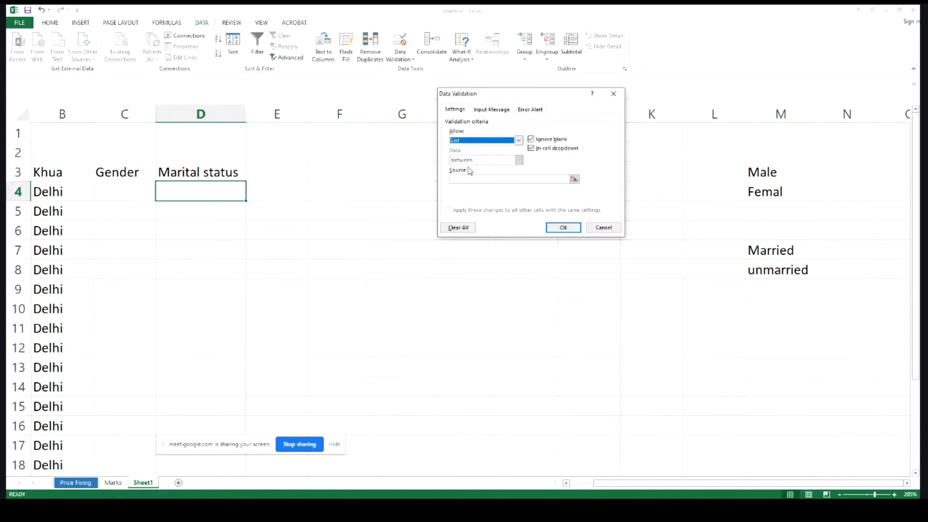
left_click(543, 179)
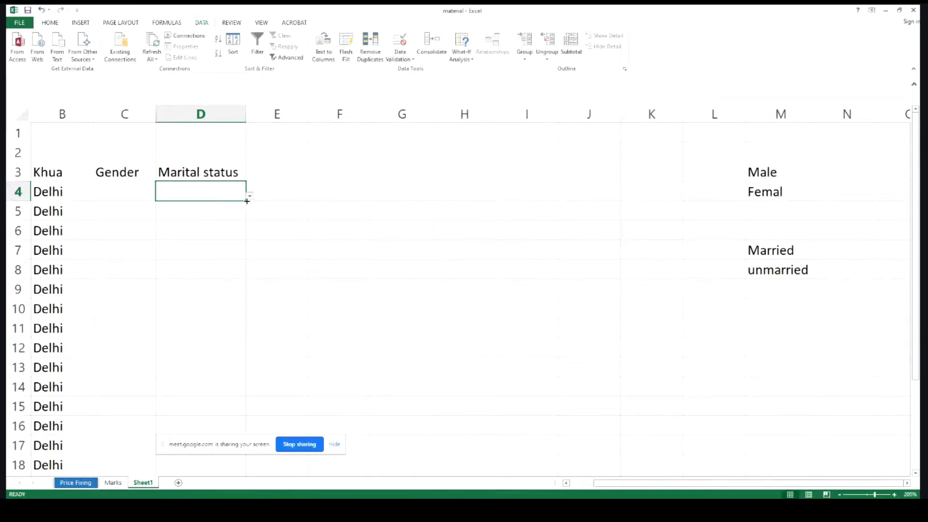
Copy the list validation in D4 down the Marital status column alongside the Delhi rows
left_click_drag(246, 201, 213, 193)
left_click(118, 214)
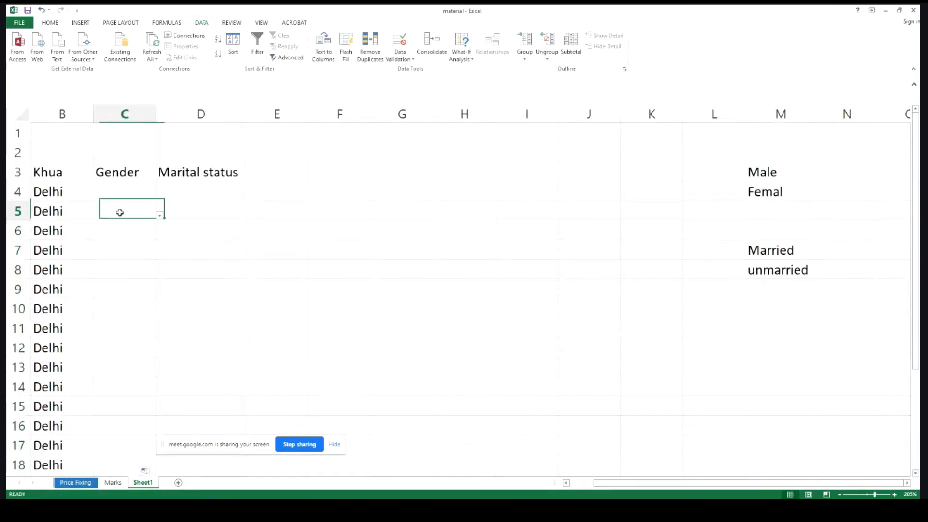
Hide column M, which holds the list options, and undo the hiding
left_click(777, 186)
left_click(779, 229)
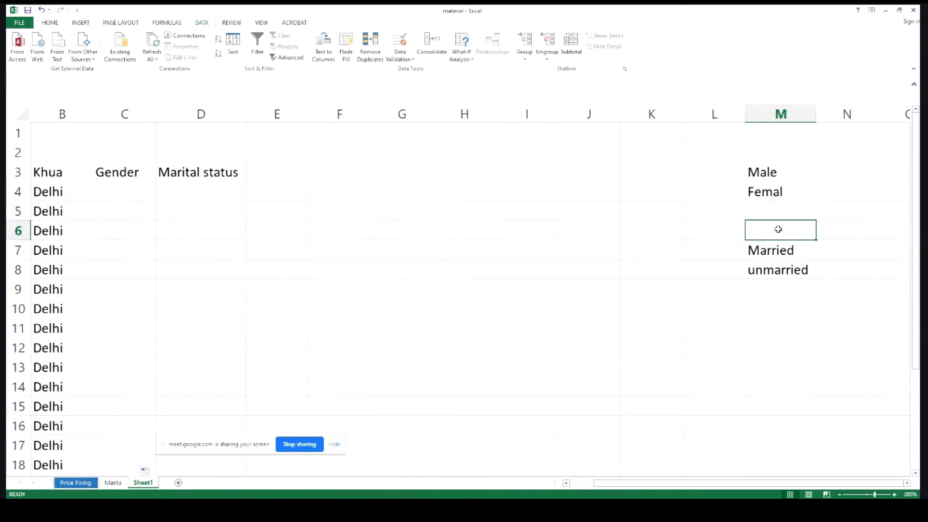
left_click(766, 110)
key("ctrl+0")
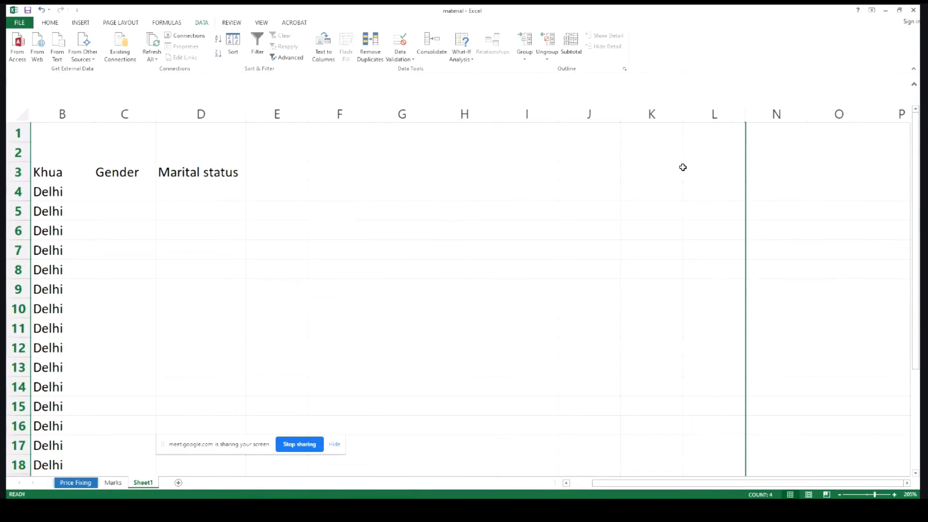
key("ctrl+z")
left_click(759, 189)
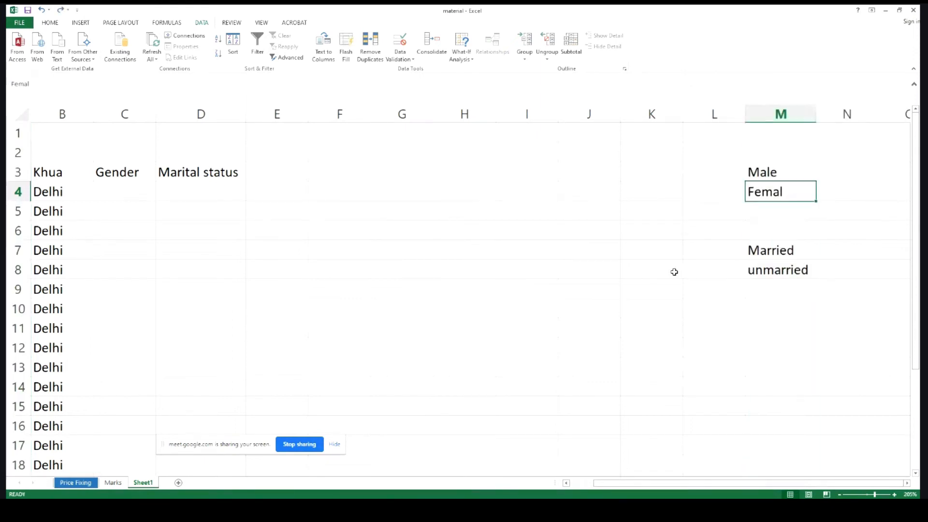
Add a new worksheet after Sheet1 and return to Sheet1
left_click(178, 482)
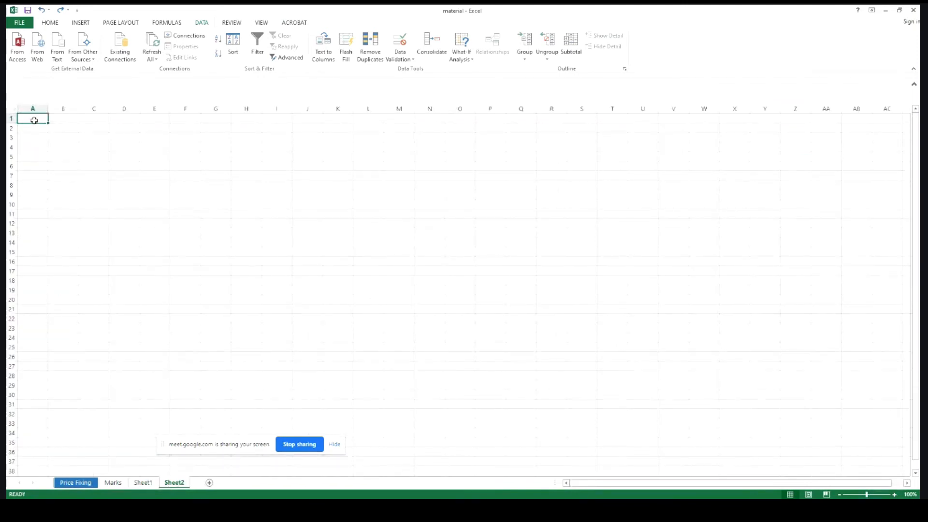
key("ctrl+Page_Up")
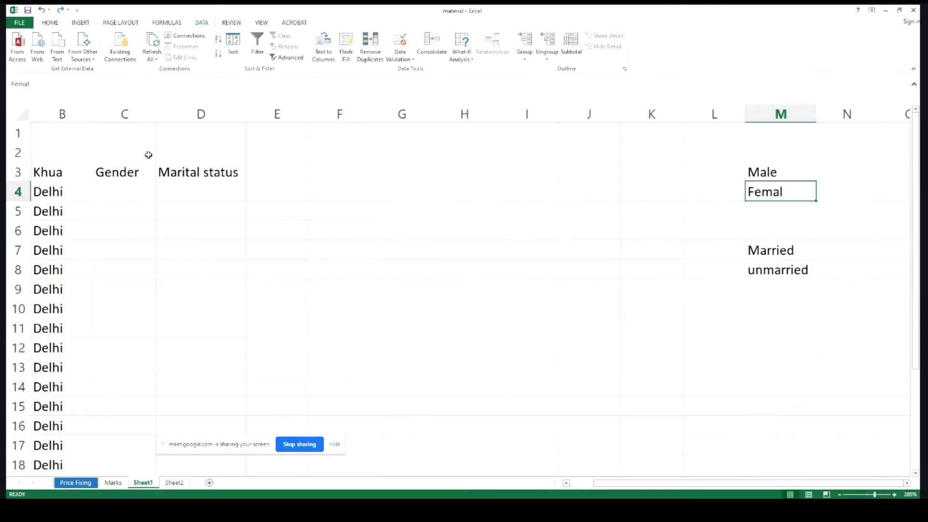
left_click(116, 192)
left_click_drag(116, 192, 238, 458)
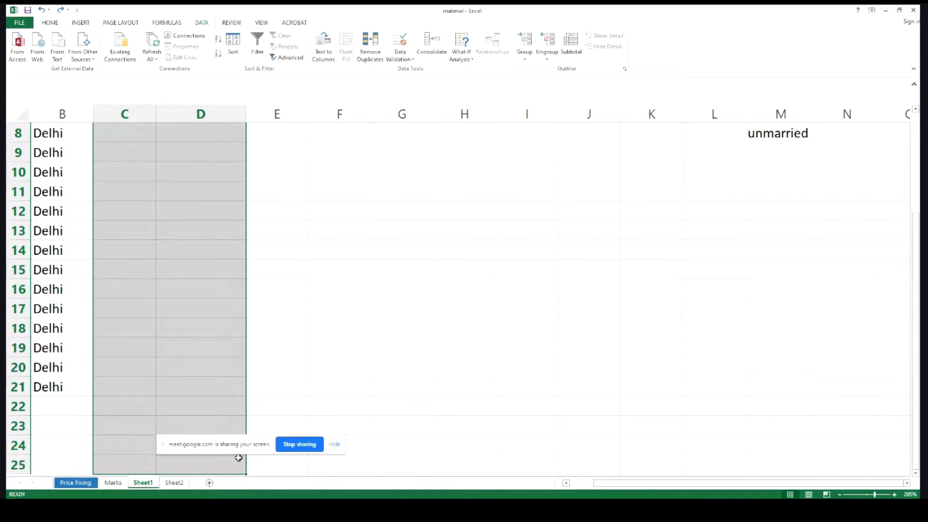
scroll(313, 240, "up", 3)
left_click(116, 196)
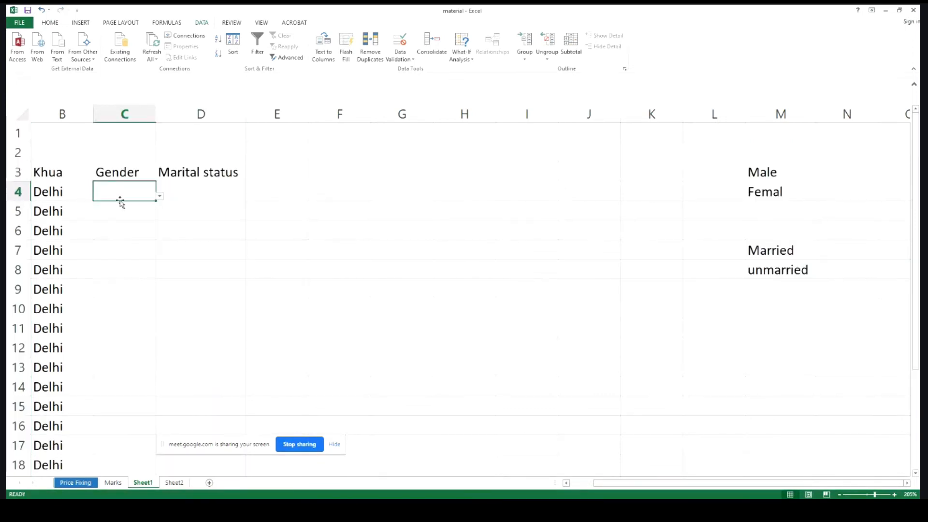
left_click(204, 190)
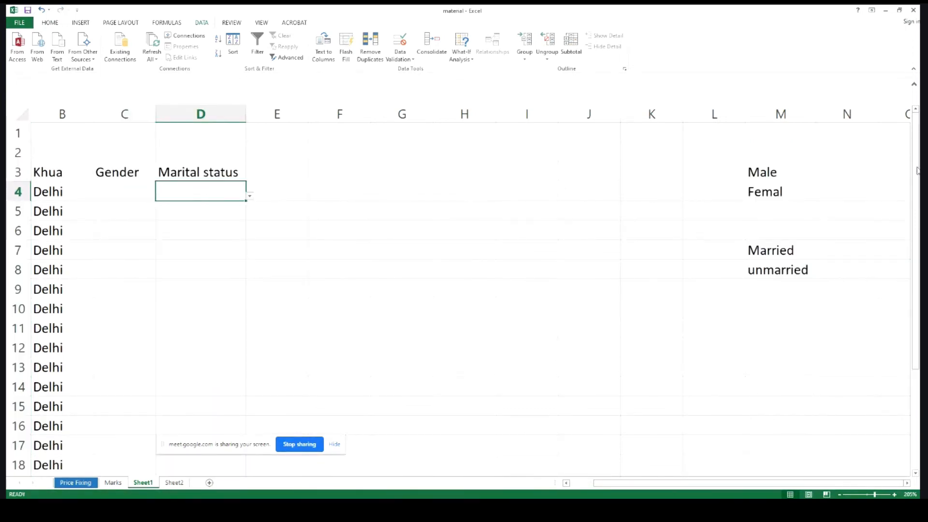
Clear the list options from M2:M10 and check the dropdown choices in Gender cell C4
left_click_drag(763, 159, 767, 303)
key("Delete")
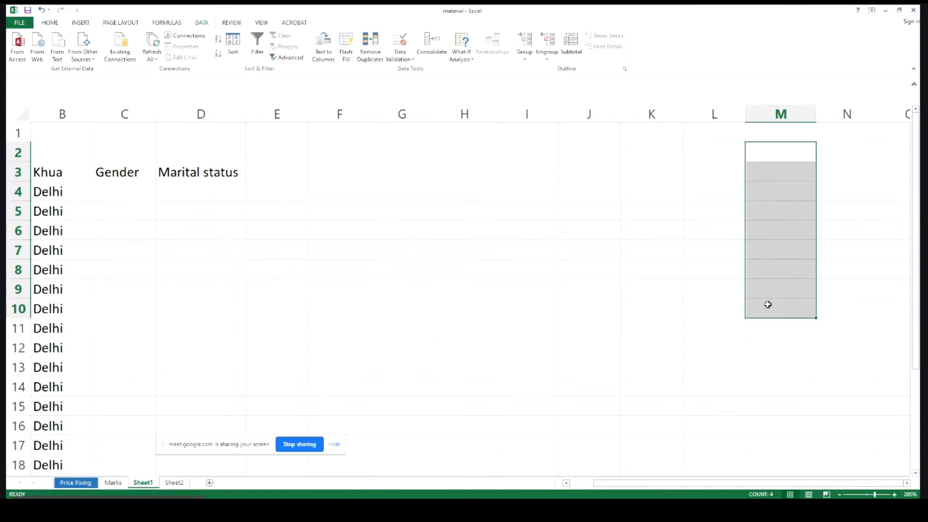
left_click(121, 190)
left_click(160, 198)
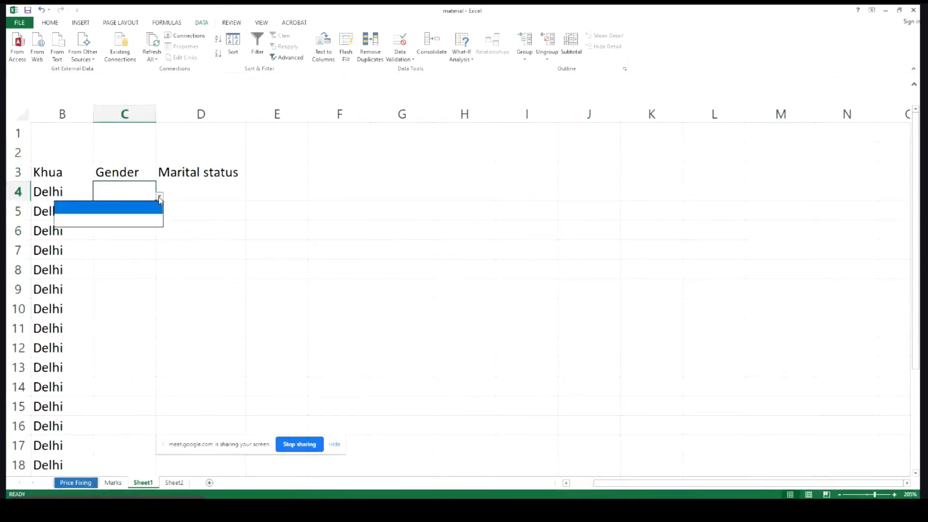
left_click(138, 192)
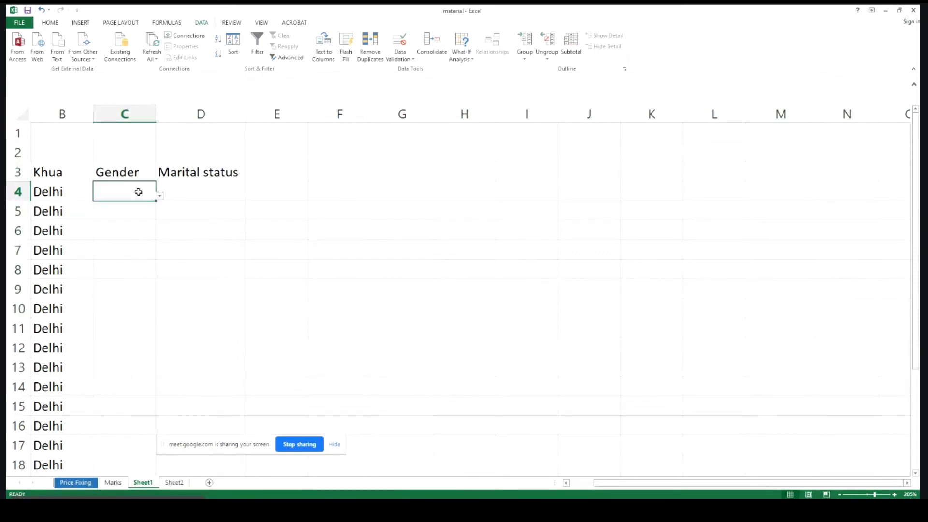
left_click(197, 200)
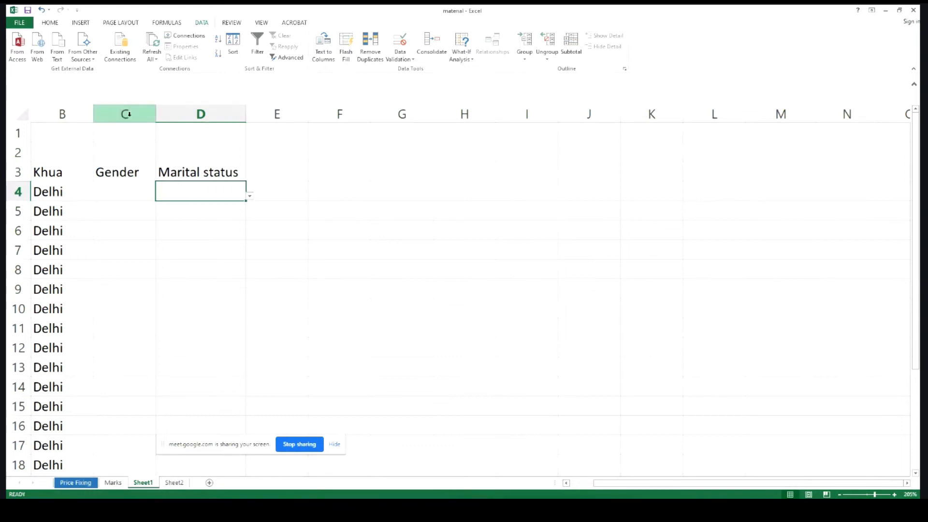
Move the Gender and Marital status headers to E3:F3 and delete the validated columns C and D
left_click_drag(116, 172, 198, 172)
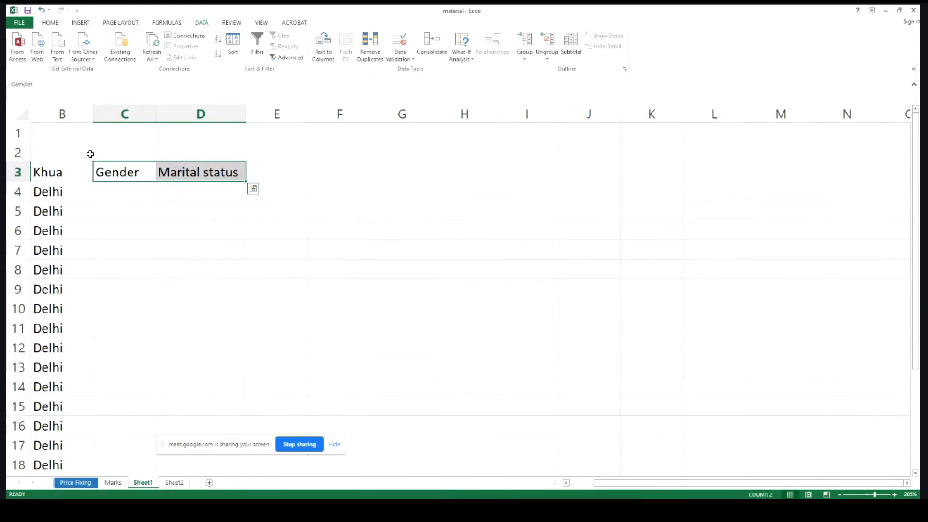
left_click_drag(94, 166, 286, 180)
left_click(126, 114)
right_click(125, 114)
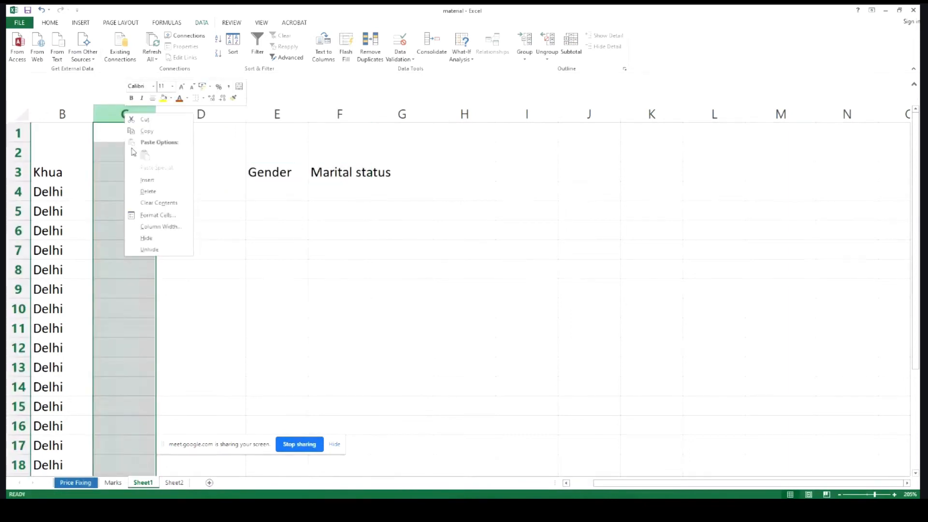
left_click(148, 191)
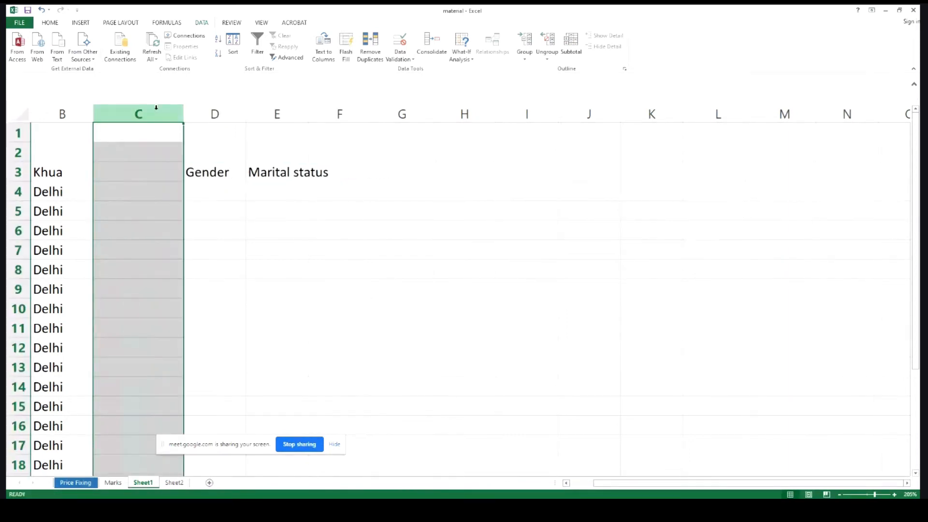
right_click(156, 107)
left_click(187, 191)
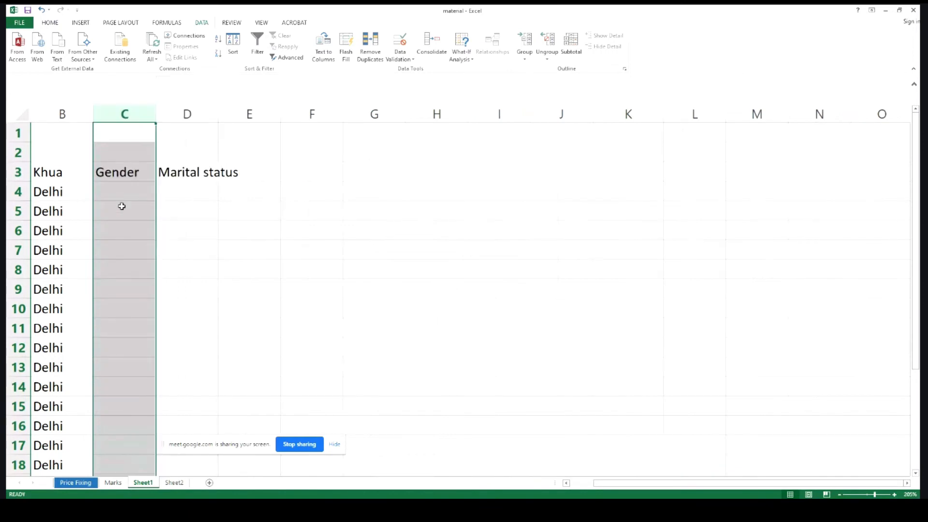
left_click(118, 194)
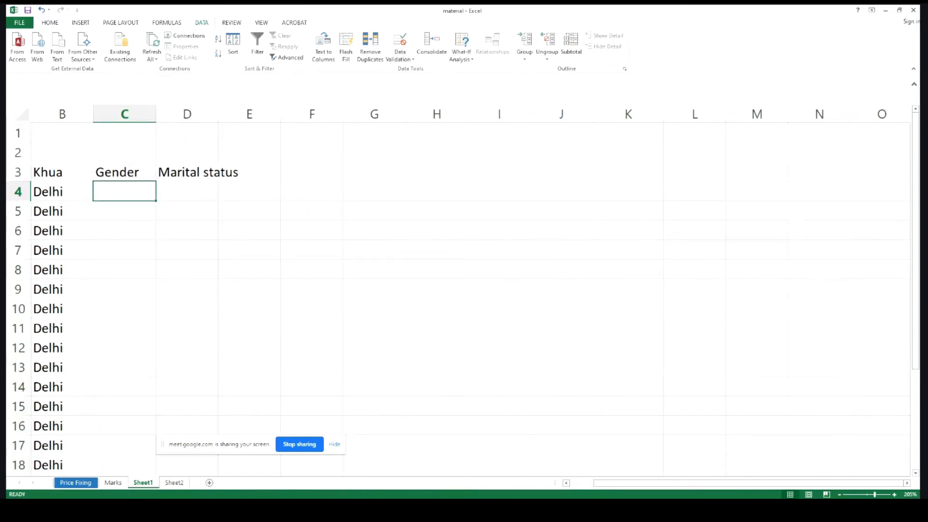
Enter the gender options Male and Femal in cells A1 and A2 of Sheet2
left_click(174, 482)
type("Male")
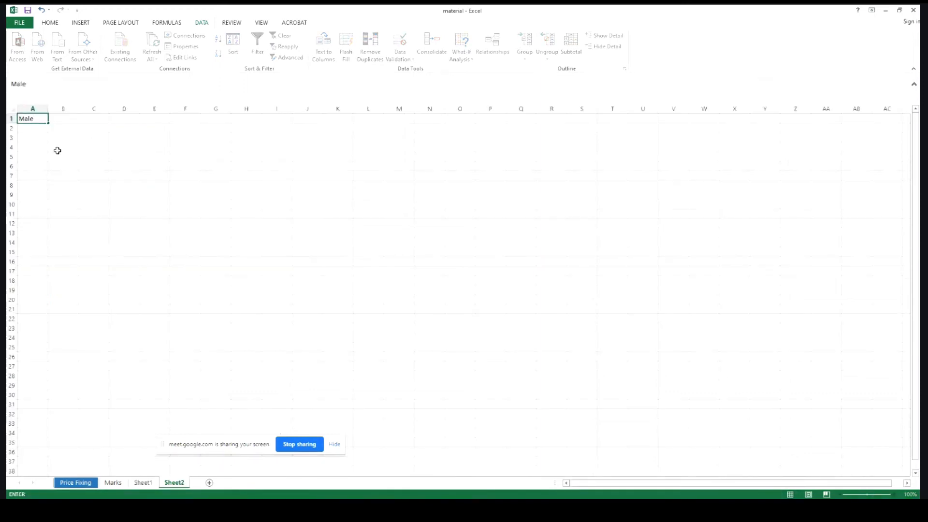
key("Return")
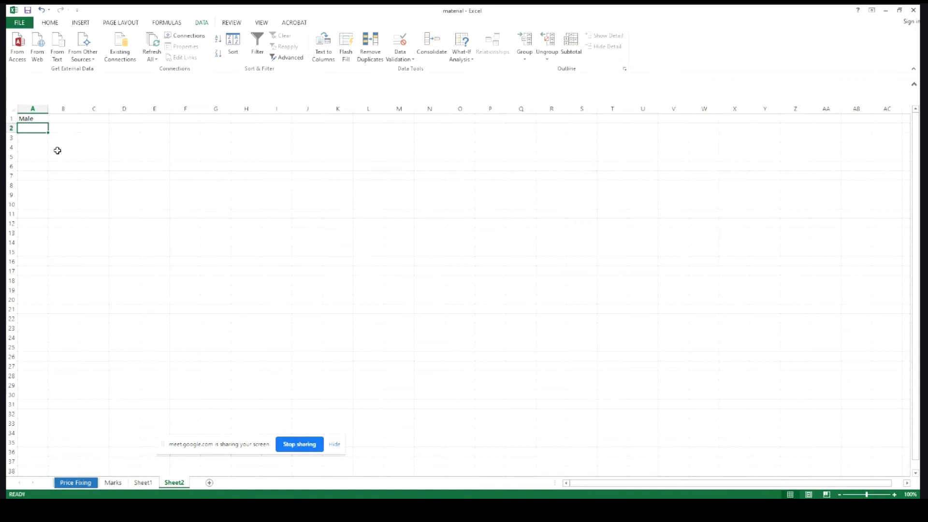
type("Femal")
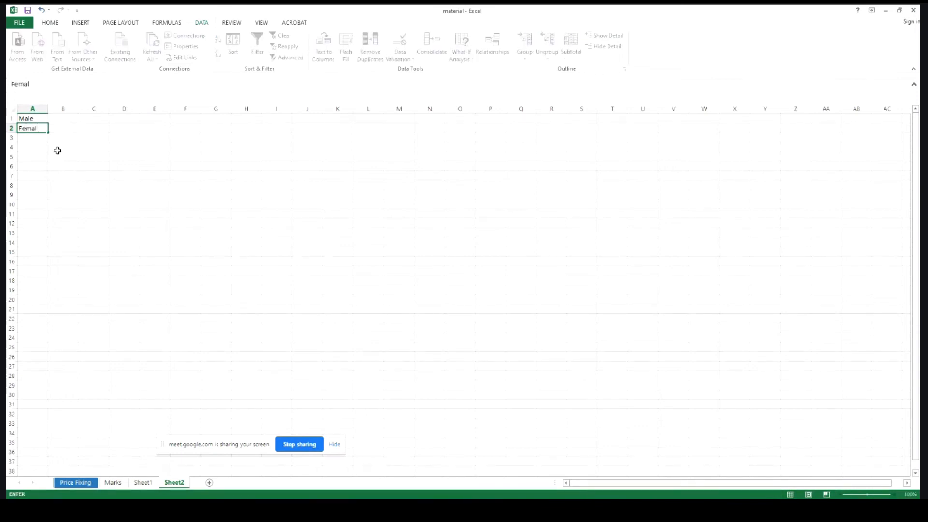
key("Return")
Enter Married in A5 and Unmarried in A6 of Sheet2, and fit column A to its contents
key("Return")
key("Return")
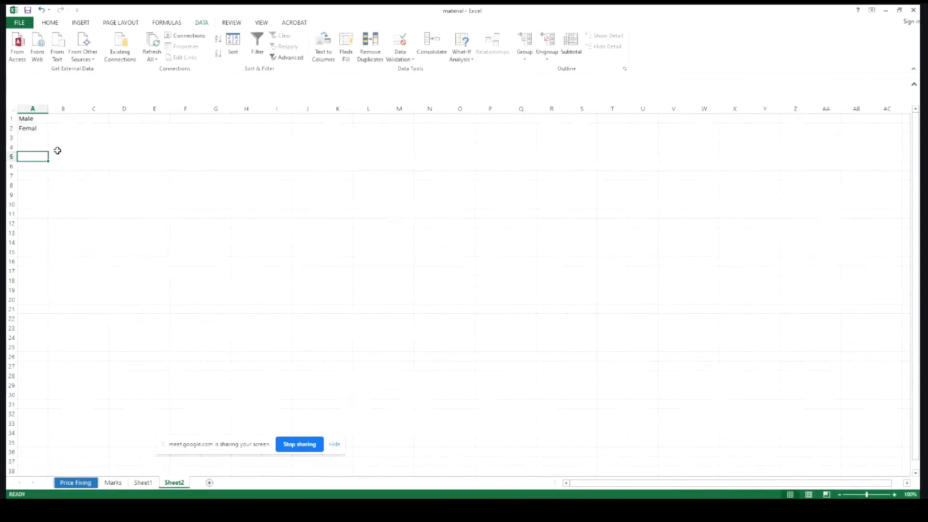
type("Married")
key("Return")
type("Un")
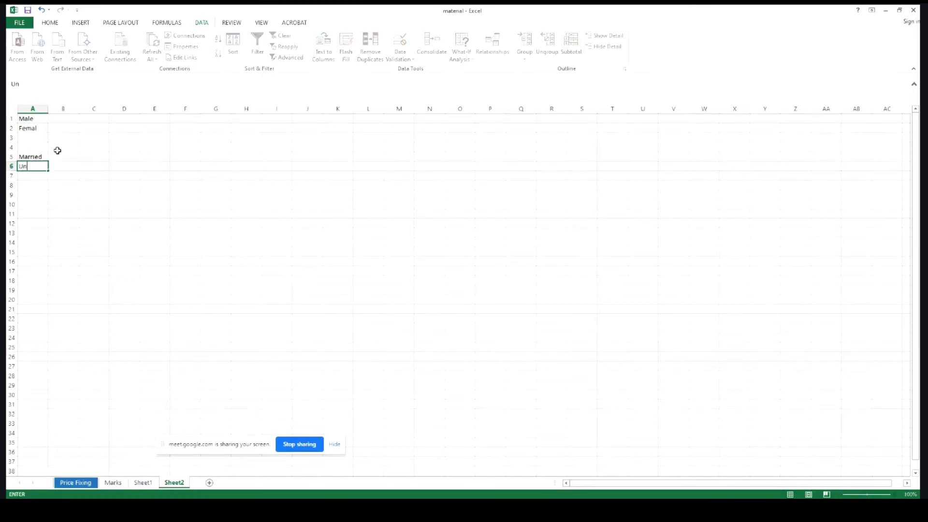
type("married")
key("Tab")
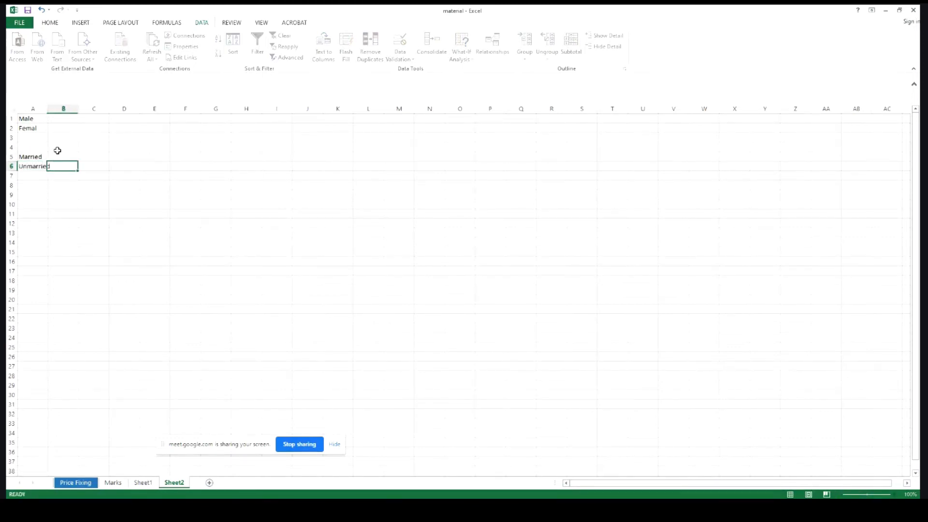
left_click(53, 205)
double_click(47, 108)
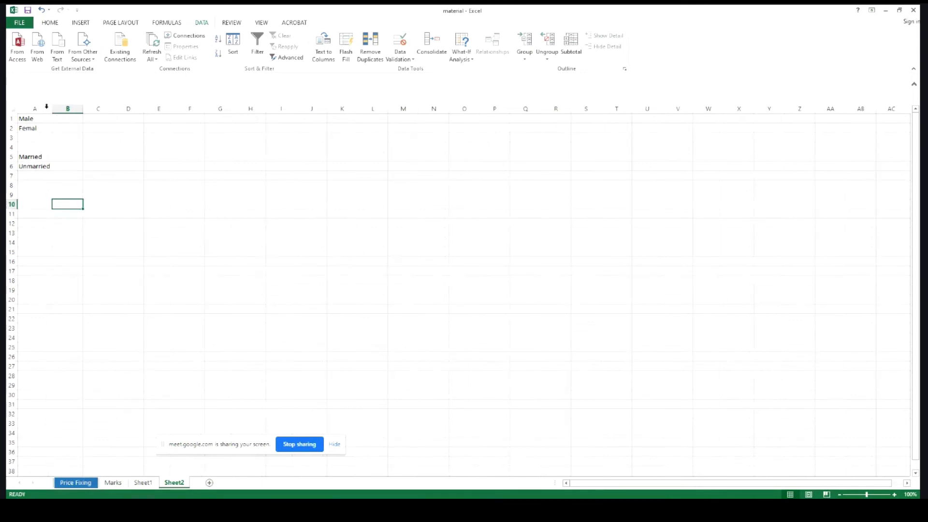
Try to apply List validation to Gender cell C4 on Sheet1, using Sheet2 cells A1:A2 as the source
left_click(142, 482)
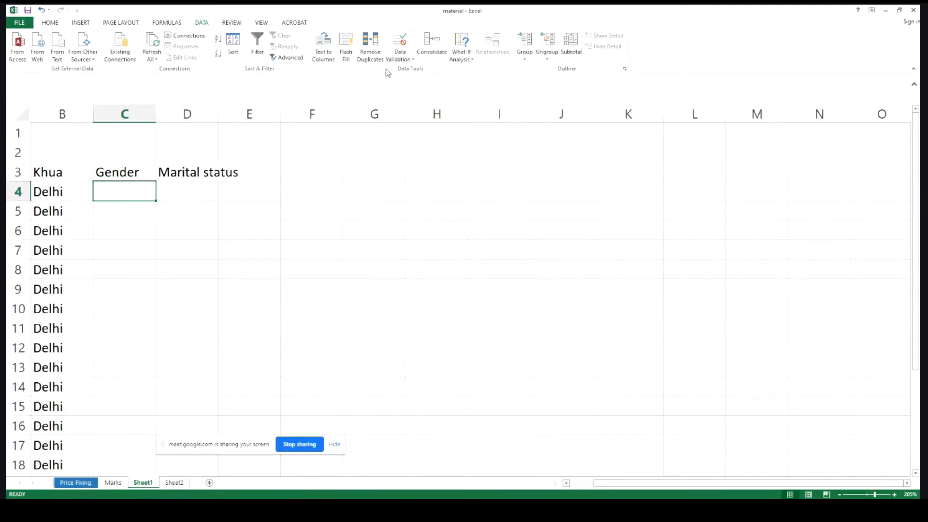
left_click(400, 41)
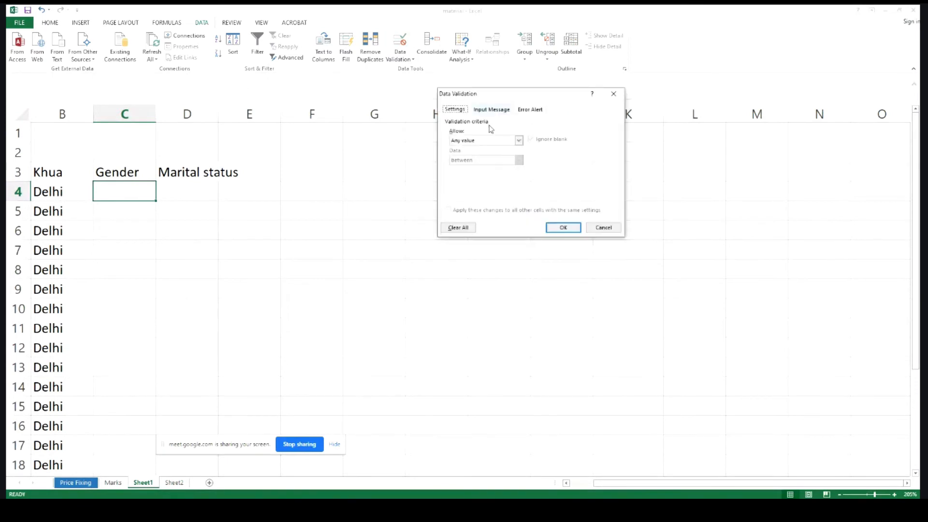
left_click(519, 140)
left_click(479, 169)
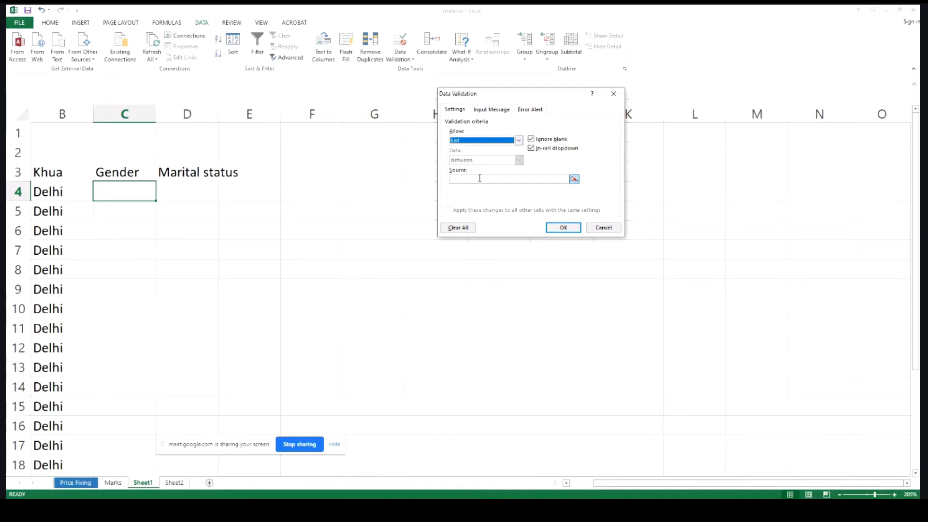
left_click(574, 179)
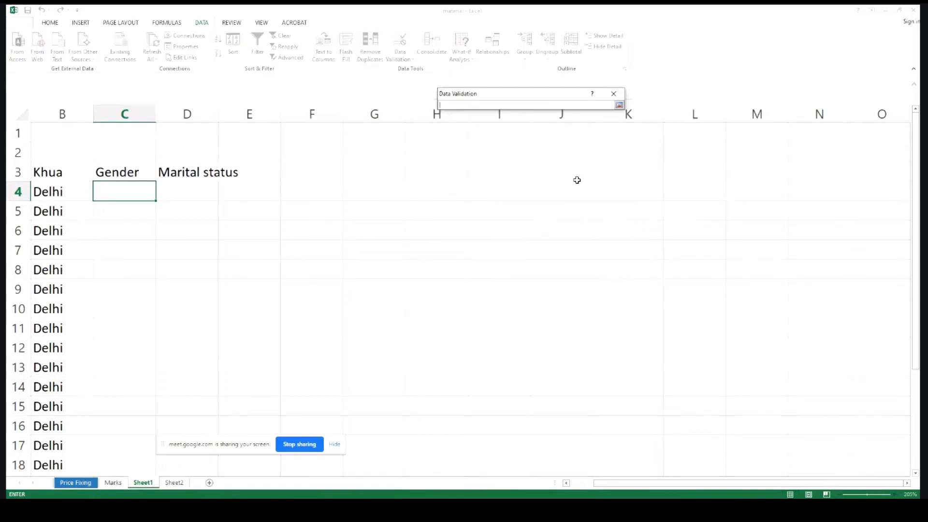
left_click(175, 483)
left_click_drag(26, 119, 30, 129)
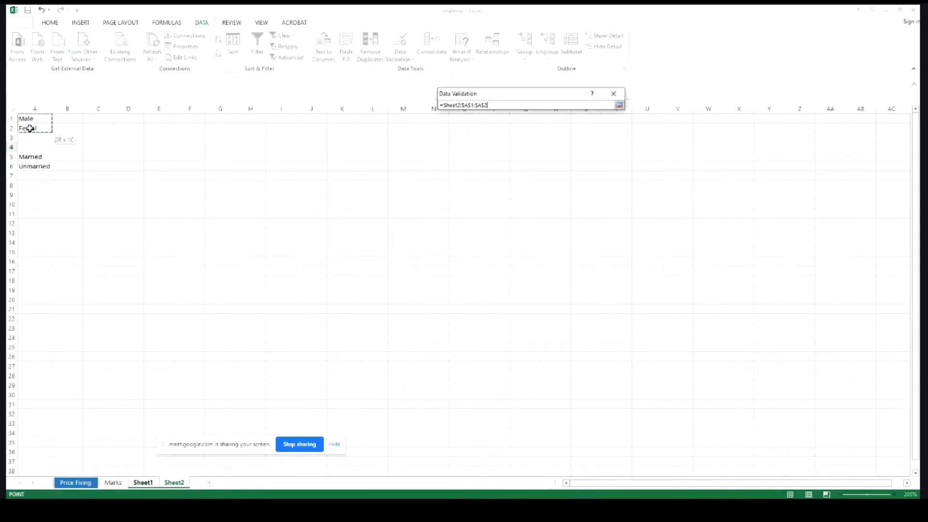
left_click(619, 105)
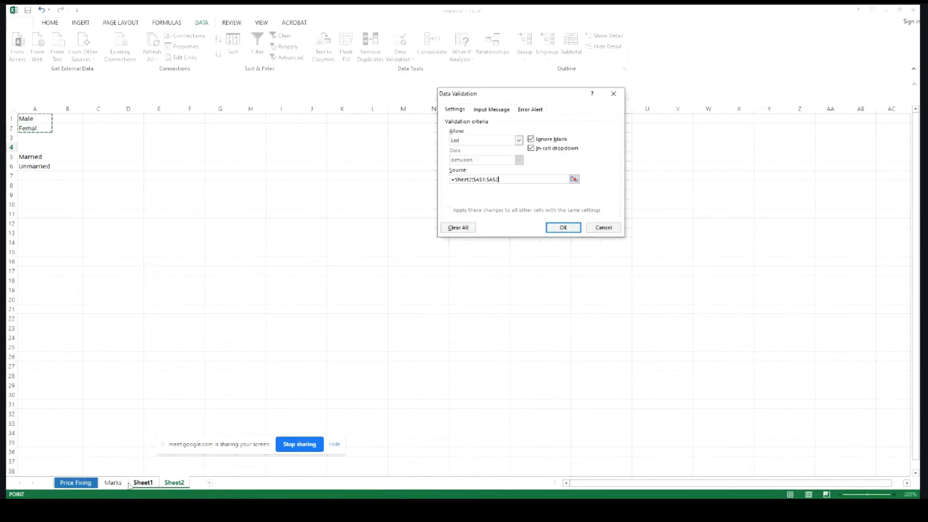
left_click(148, 484)
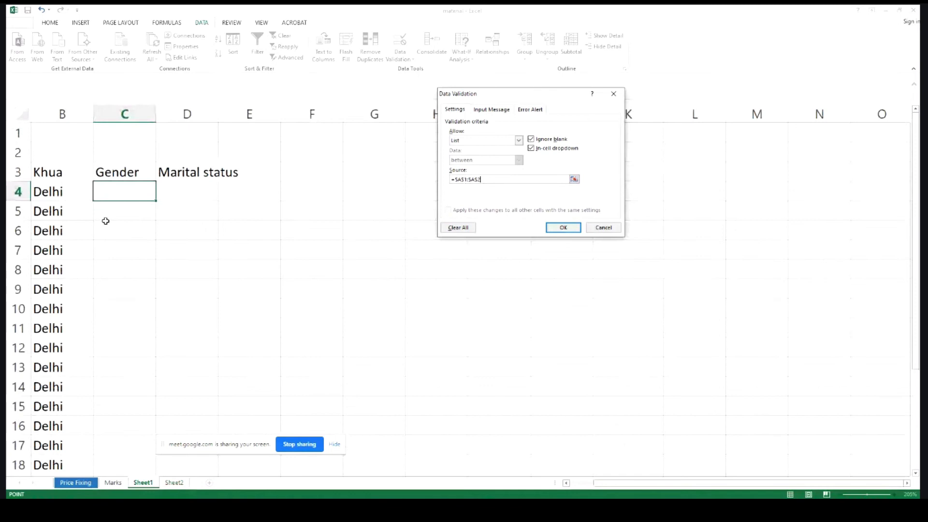
left_click(561, 228)
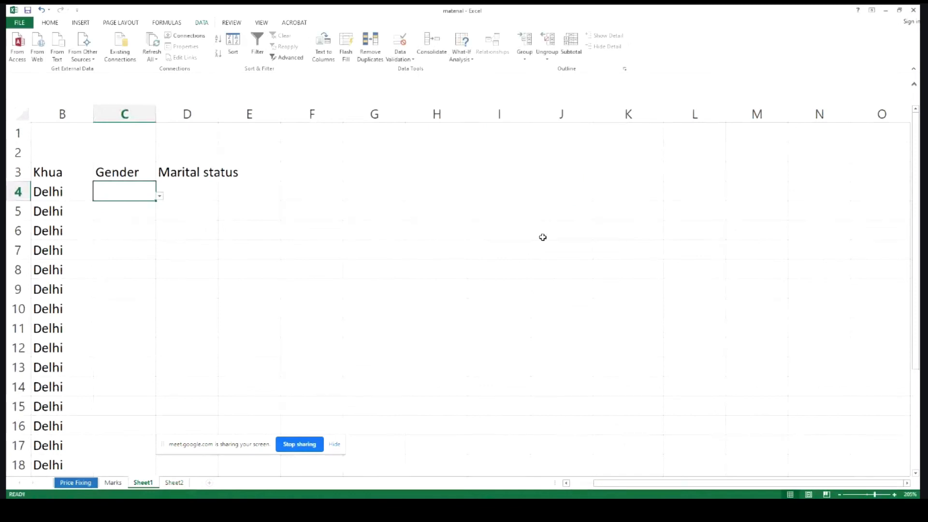
Check the dropdown choices in Gender cell C4 against the options entered on Sheet2
left_click(160, 197)
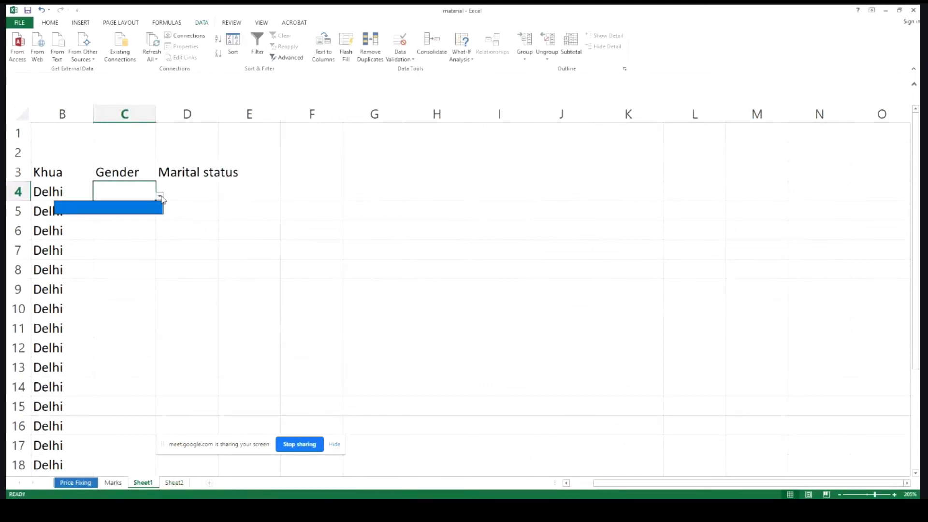
left_click(160, 197)
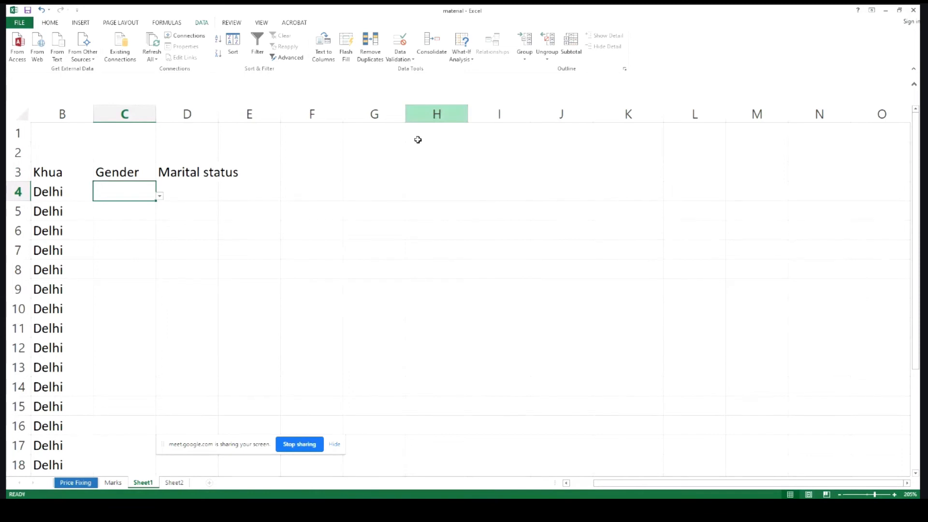
left_click(175, 483)
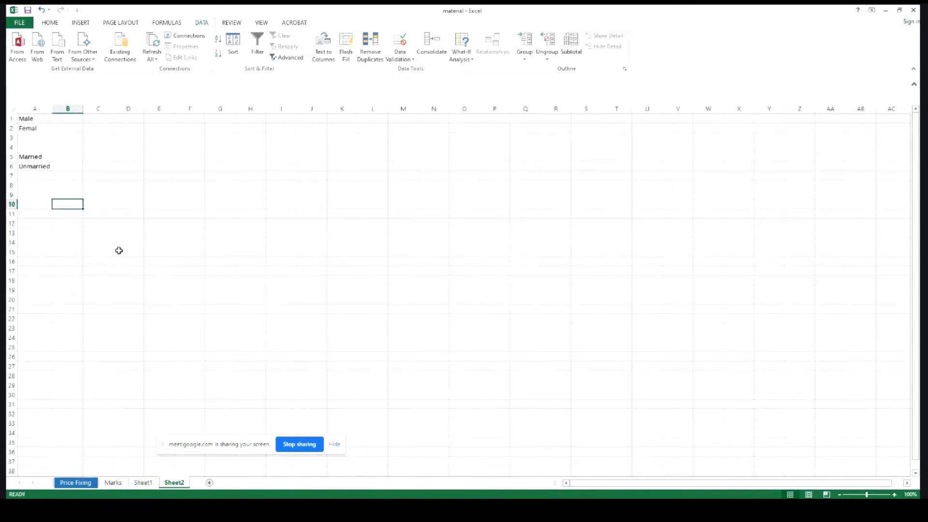
left_click(143, 483)
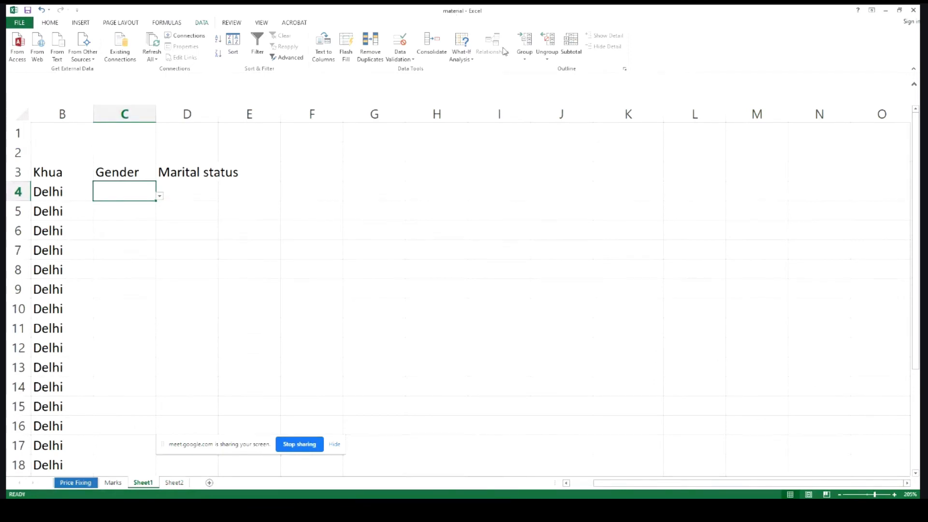
Replace the list source of C4's data validation with =Sheet2!$A$1:$A$2 and apply it
left_click(405, 52)
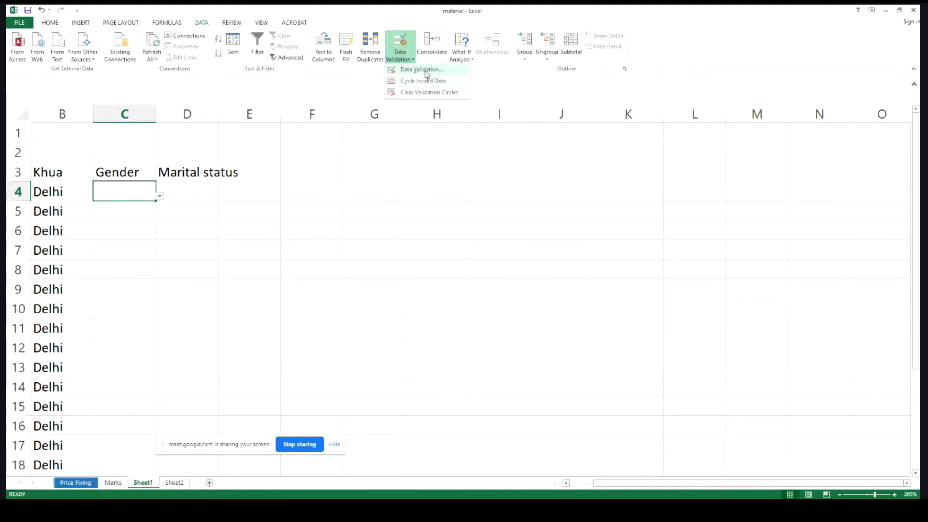
left_click(427, 68)
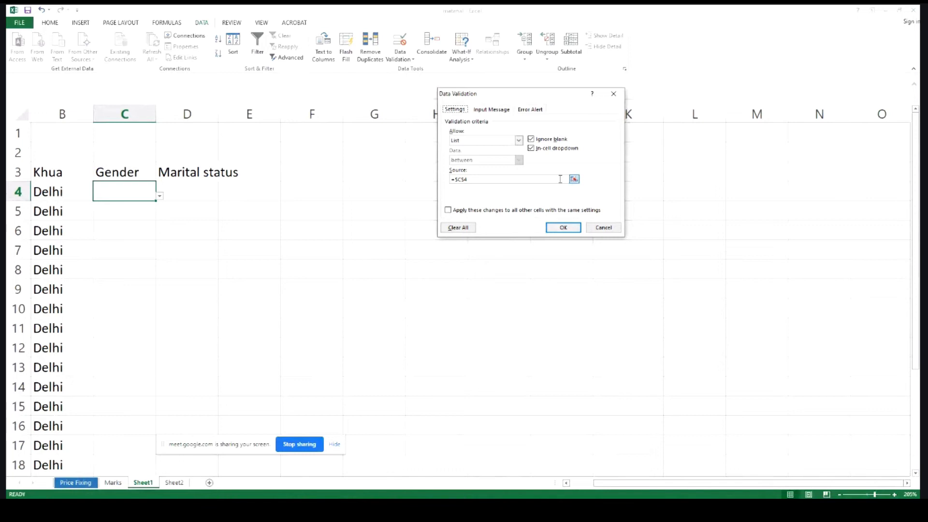
left_click(464, 180)
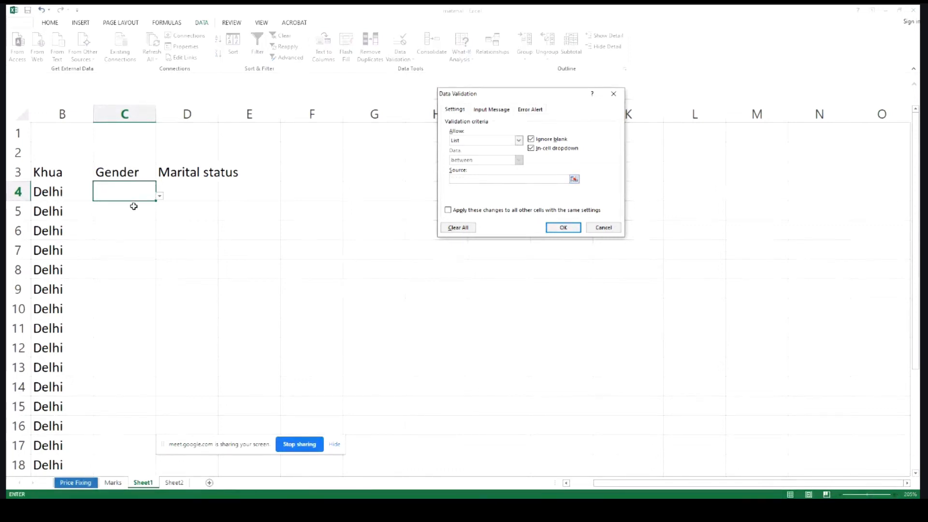
left_click(574, 179)
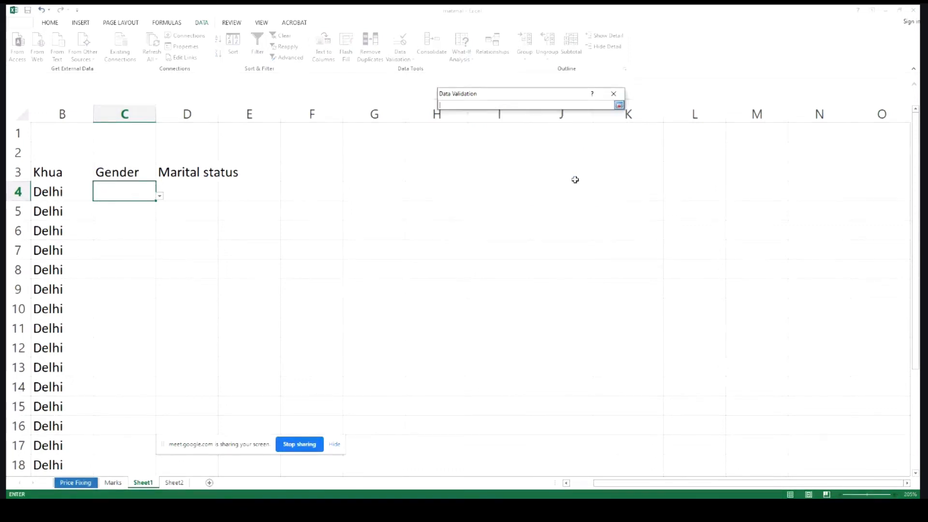
left_click(174, 483)
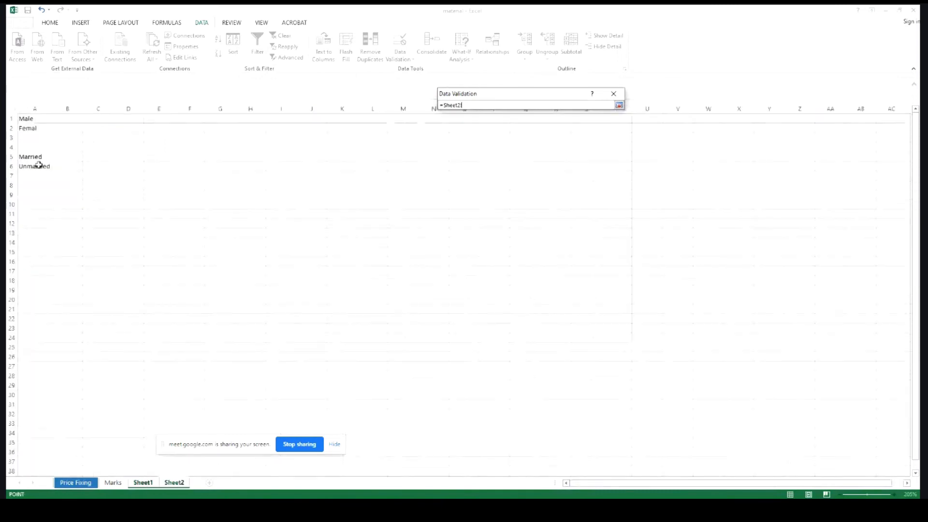
left_click_drag(25, 119, 30, 128)
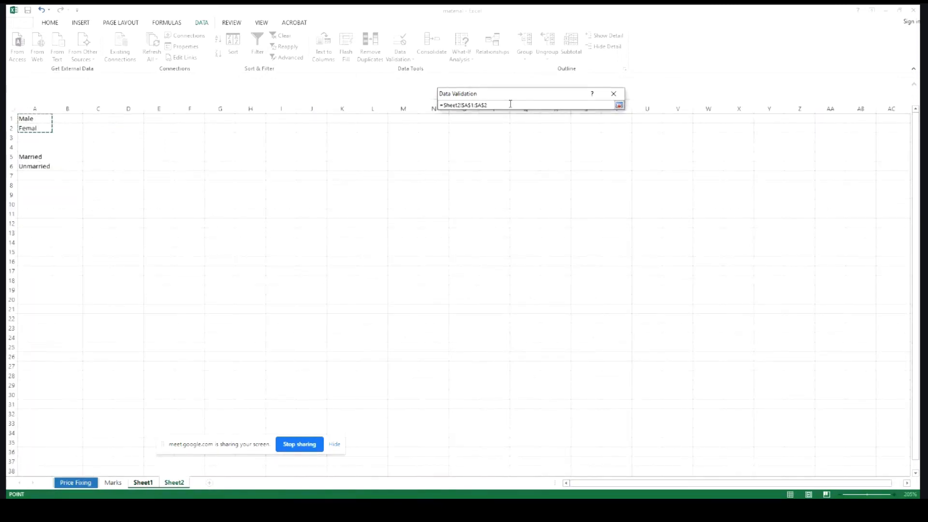
left_click(619, 105)
left_click(560, 229)
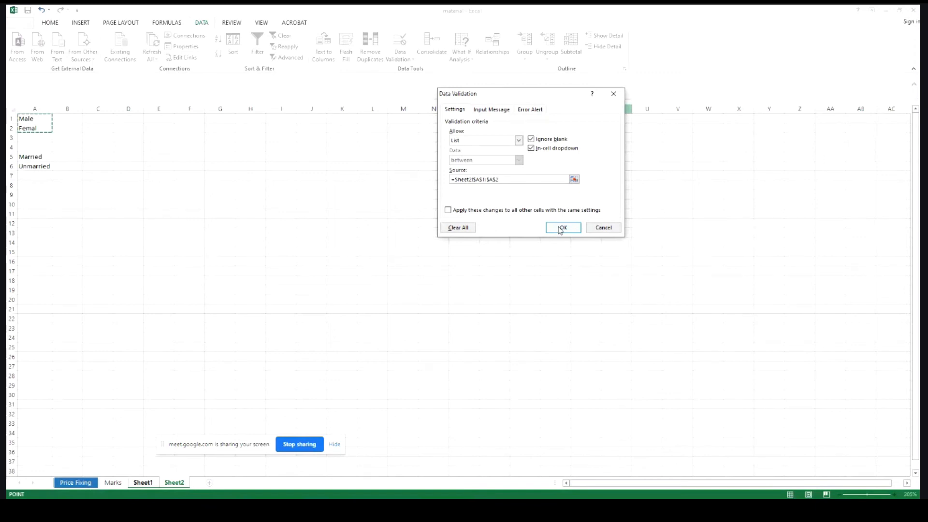
Hide the Sheet2 worksheet that holds the dropdown options
left_click(193, 195)
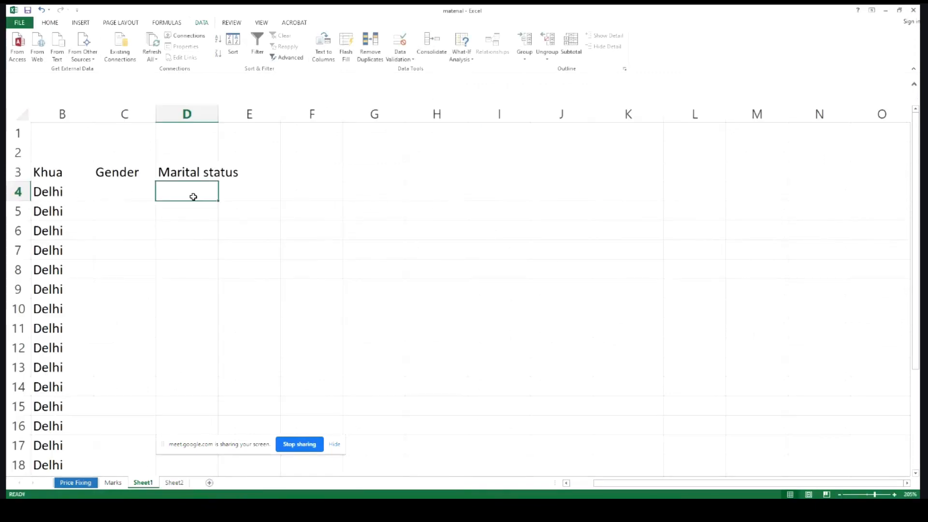
left_click(168, 484)
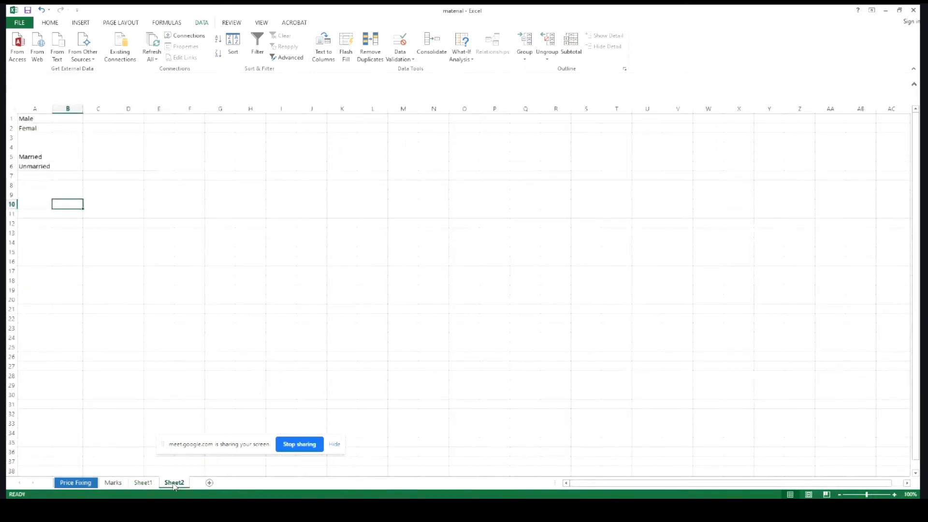
right_click(175, 484)
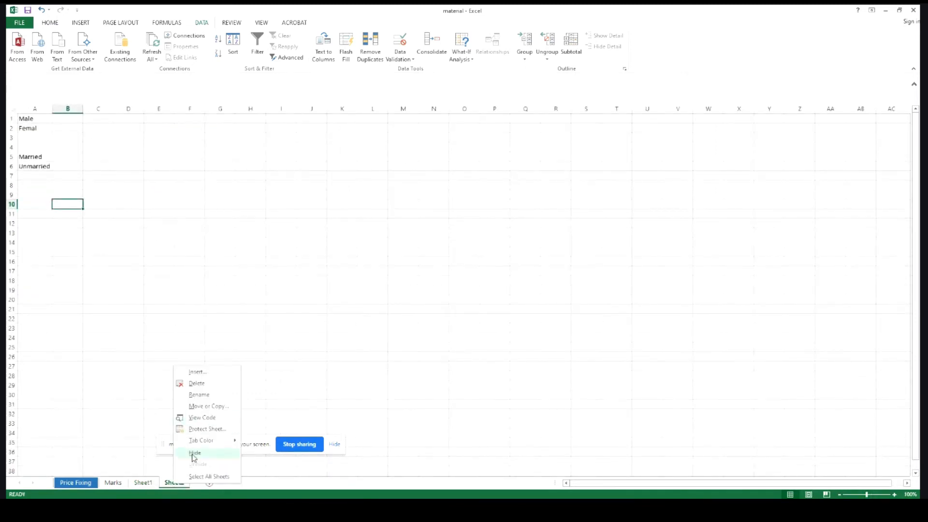
left_click(194, 453)
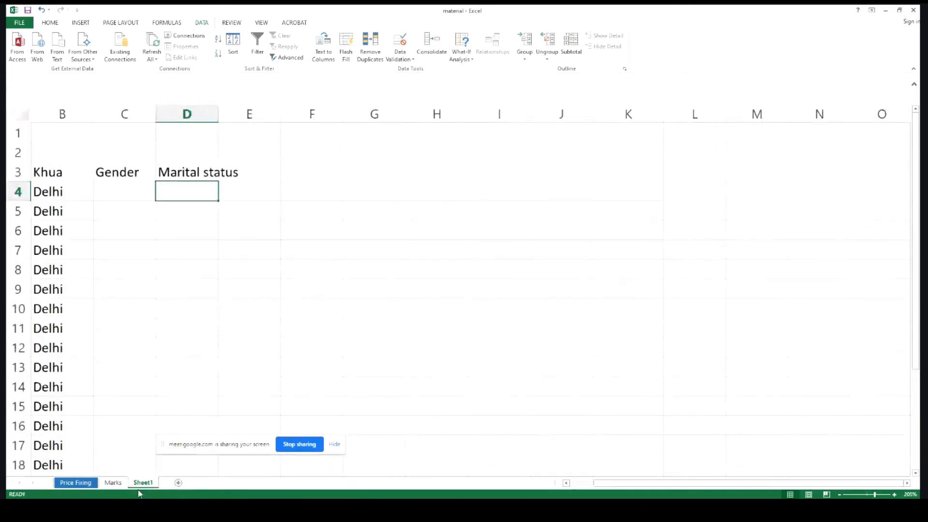
Add a new blank worksheet after Sheet1 and switch back and forth between the two sheets
left_click(180, 482)
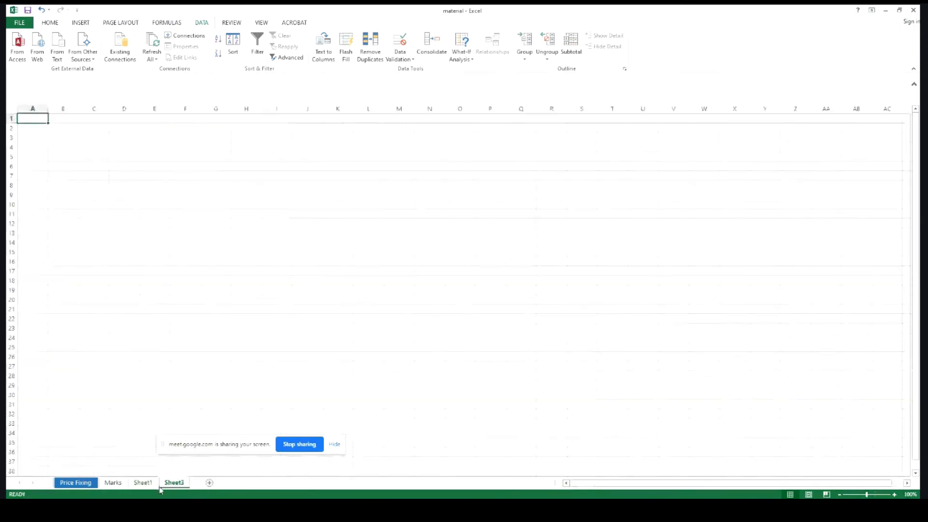
left_click(140, 487)
left_click(177, 485)
left_click(136, 485)
left_click(176, 485)
Copy the validation of C4 on Sheet1 down the Gender column through the last Delhi row
left_click(145, 485)
left_click(129, 189)
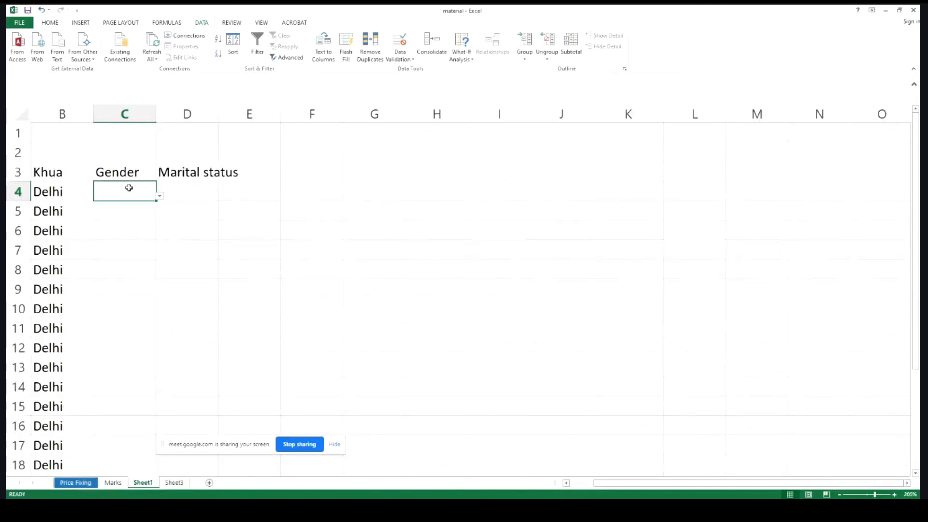
left_click_drag(155, 202, 99, 415)
Test the Gender dropdown in C17 by choosing Male, and clear the cell again
left_click(114, 303)
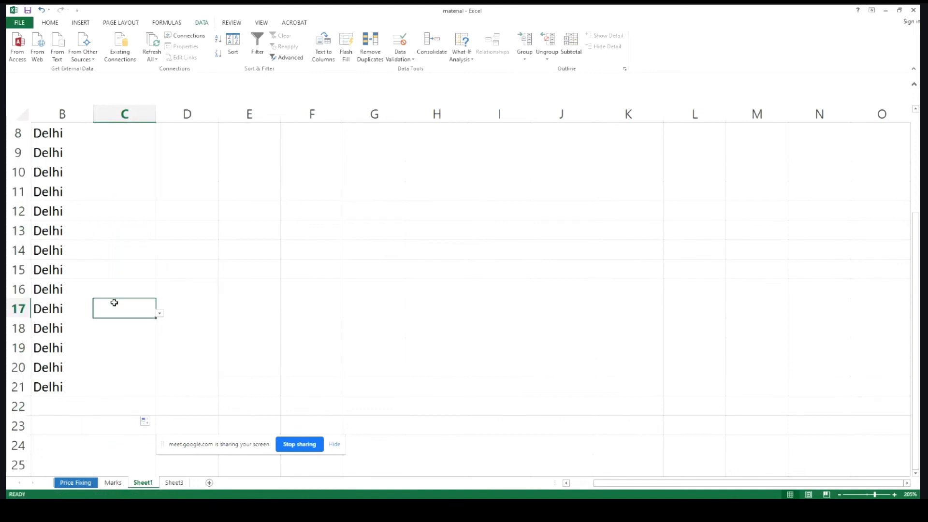
scroll(169, 406, "up", 3)
scroll(170, 406, "down", 2)
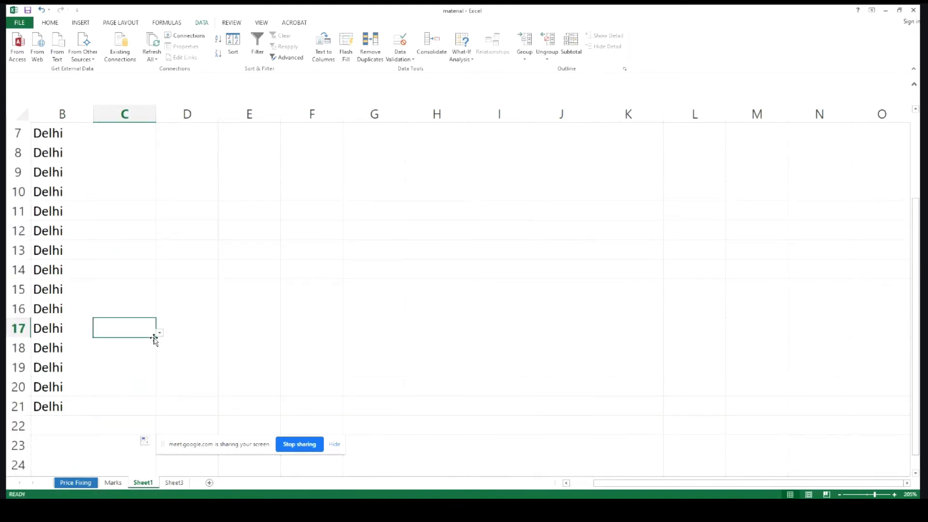
left_click(159, 333)
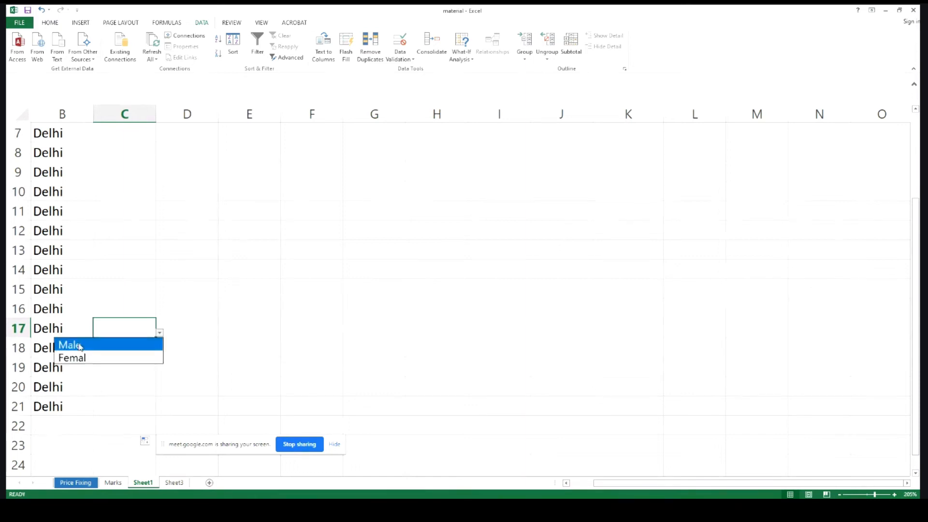
left_click(111, 345)
left_click(138, 212)
left_click(135, 324)
key("Delete")
Add the input message "Select from the list" to C4's data validation and reselect C4 to check it
scroll(143, 294, "up", 2)
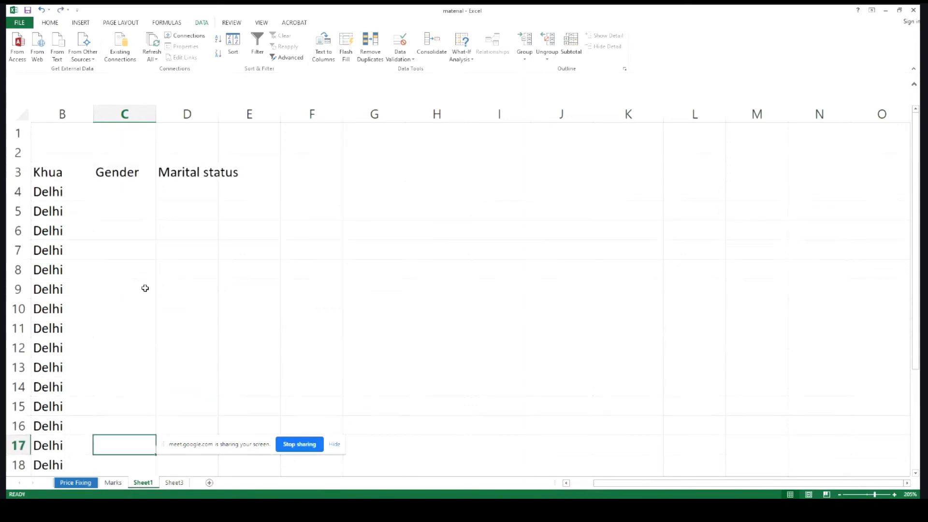
left_click(125, 191)
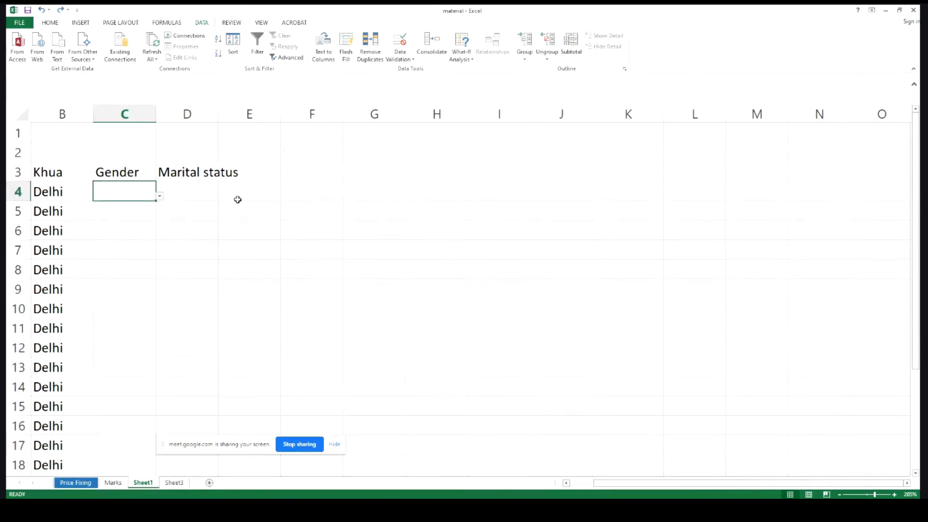
left_click(396, 59)
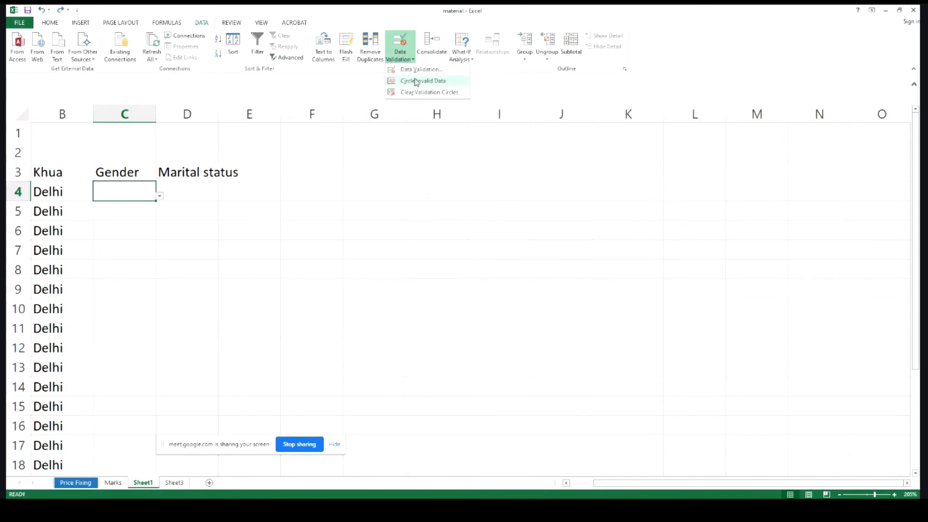
left_click(416, 72)
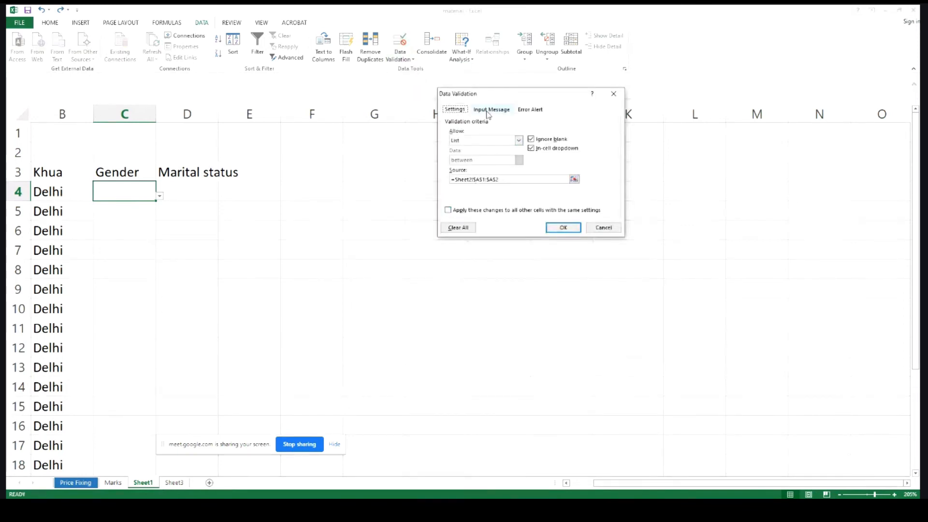
left_click(492, 110)
left_click(474, 171)
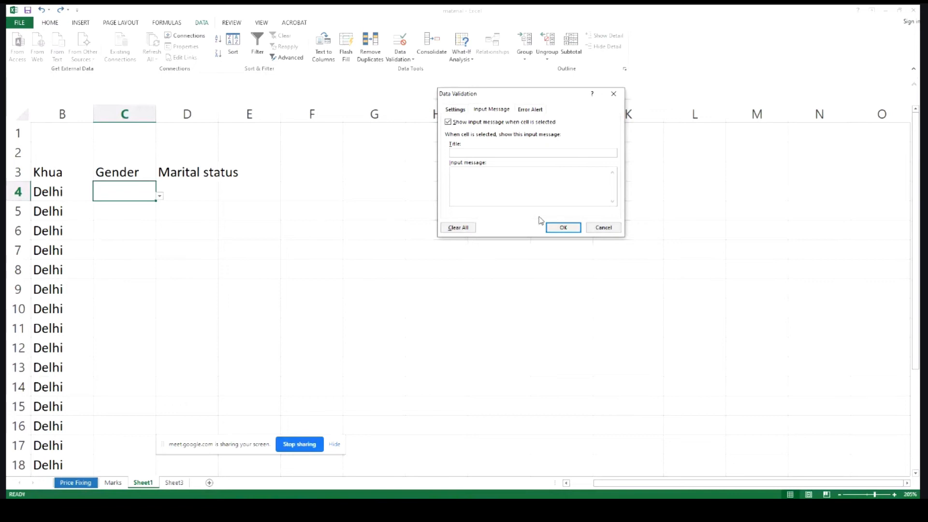
type("Select from the list")
left_click(563, 227)
left_click(126, 215)
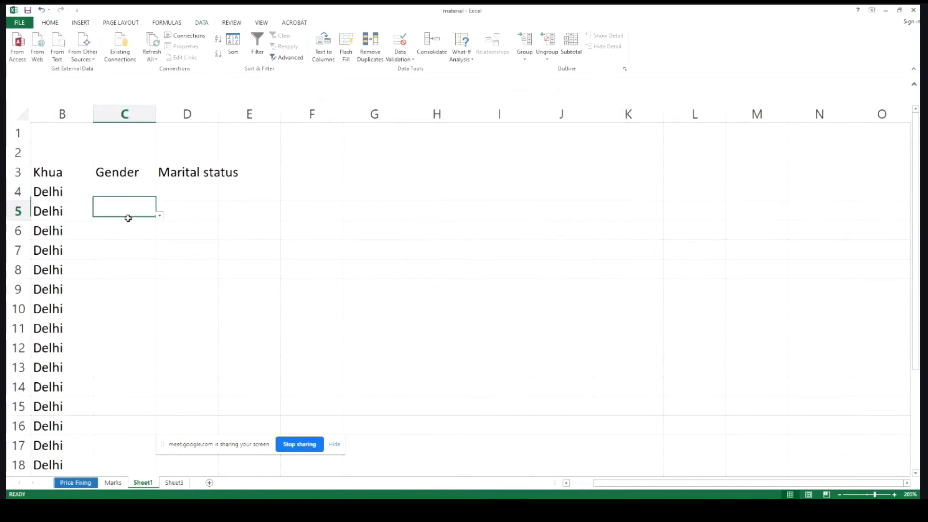
left_click(138, 192)
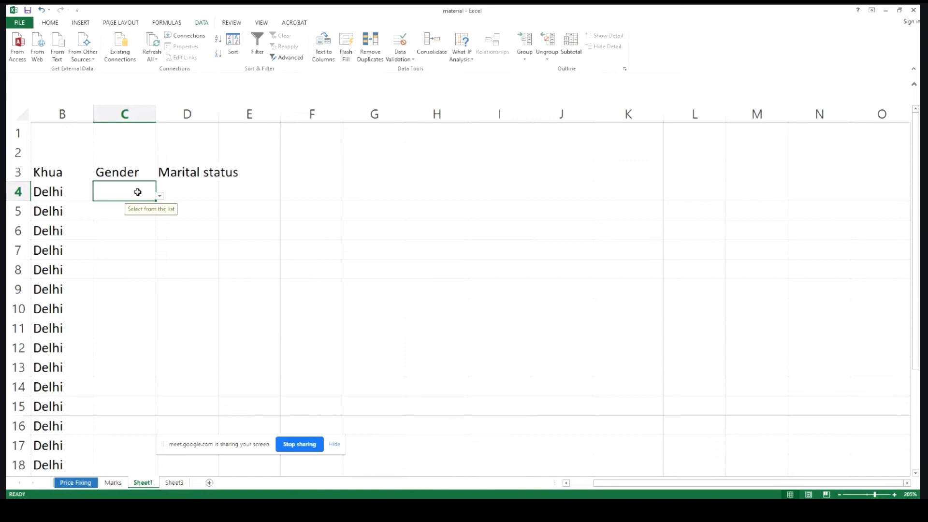
Copy C4's validation and its input message down the Gender column through the Delhi rows, and select C5 to check it
left_click_drag(155, 200, 153, 452)
scroll(151, 216, "up", 1)
left_click(104, 195)
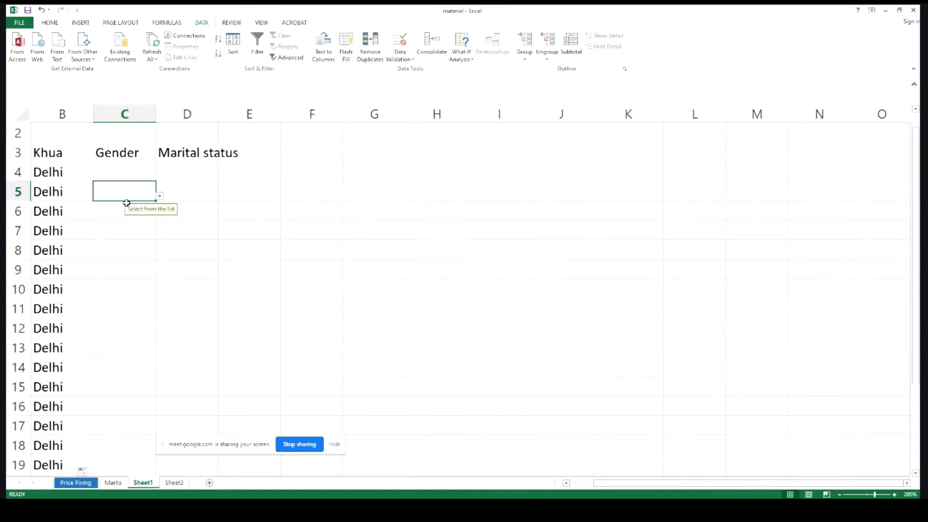
Test the Gender dropdown in C5 by choosing Femal, and change the choice to Male
left_click(160, 196)
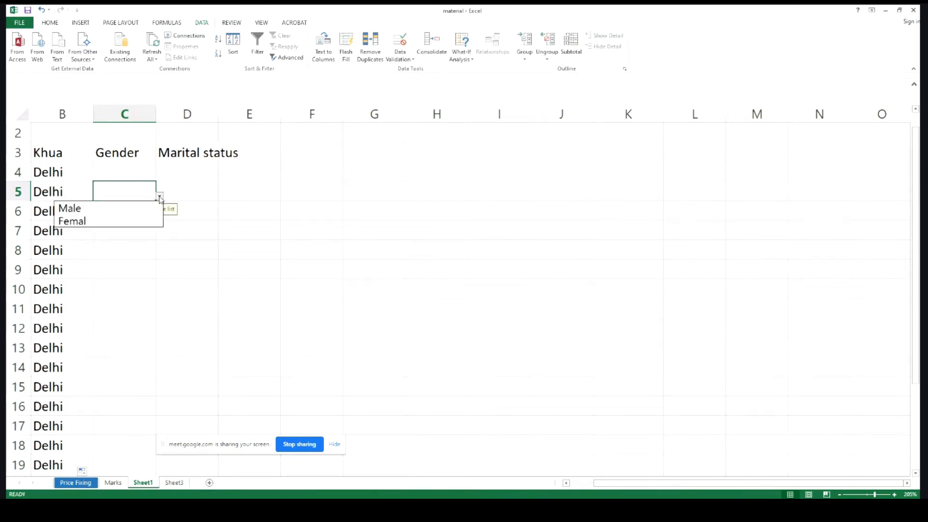
left_click(94, 220)
left_click(159, 195)
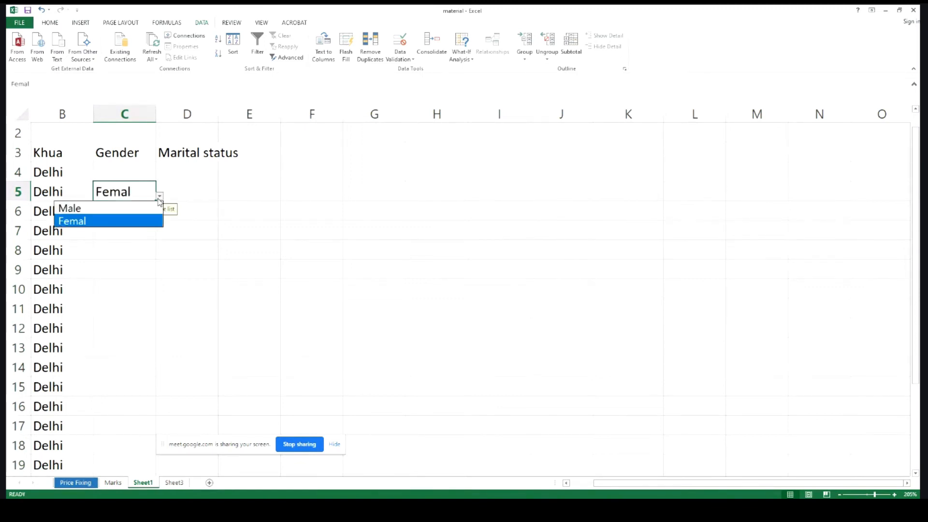
left_click(65, 209)
left_click(190, 192)
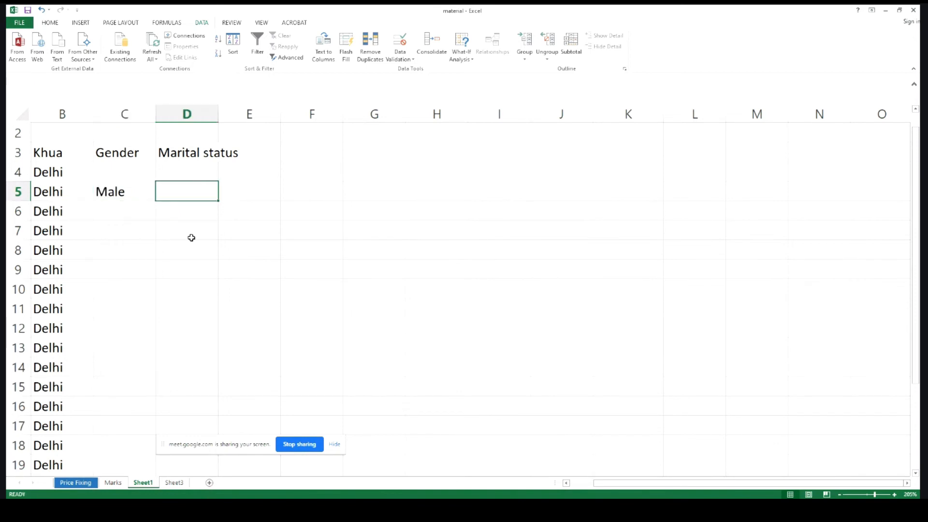
scroll(186, 319, "up", 1)
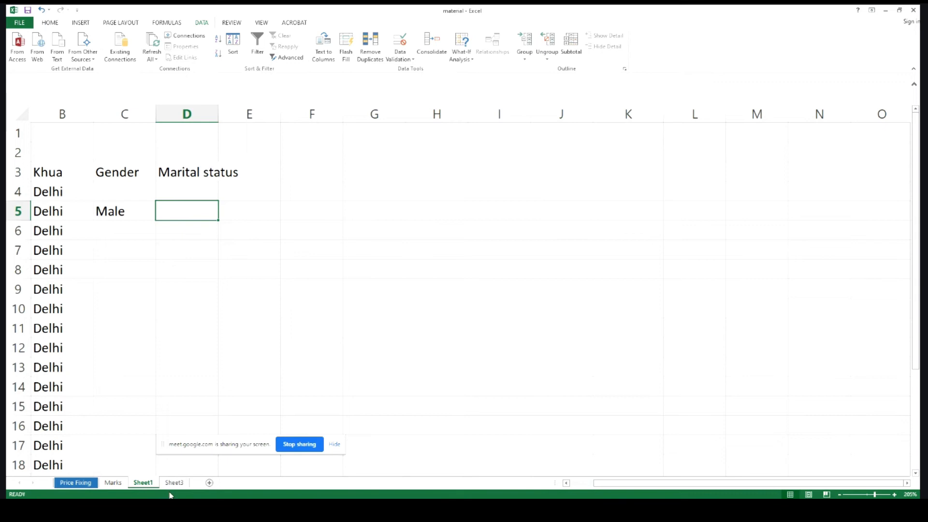
Look through the Marks, Sheet1 and Sheet3 worksheets and return to Marks
left_click(113, 483)
left_click(238, 263)
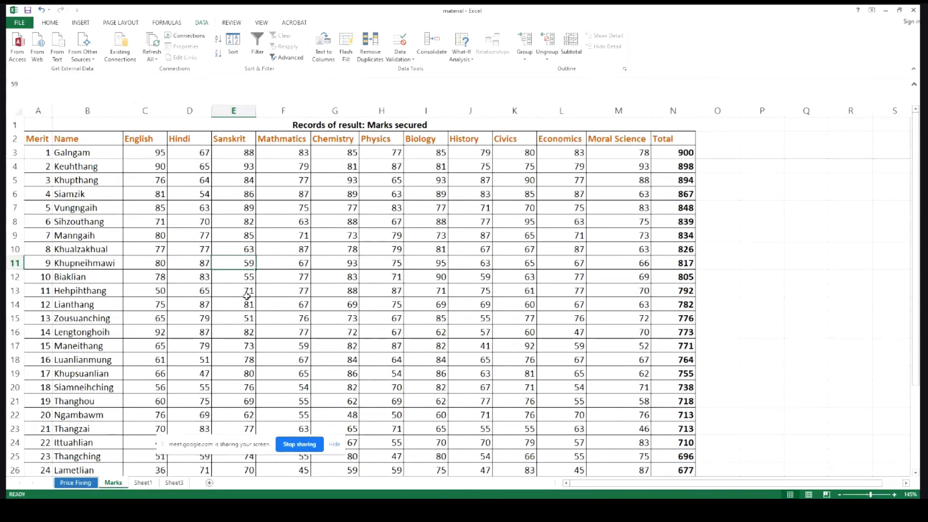
left_click(143, 483)
left_click(175, 482)
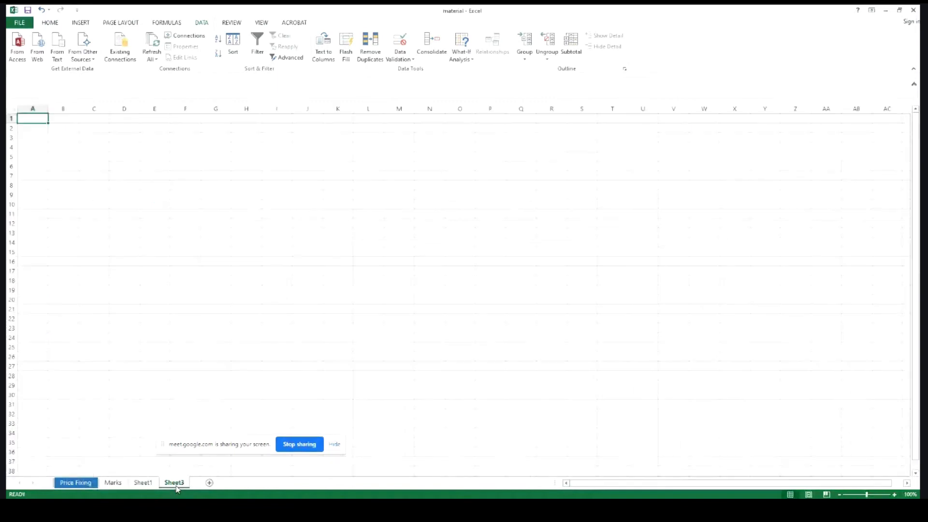
left_click(143, 483)
left_click(118, 484)
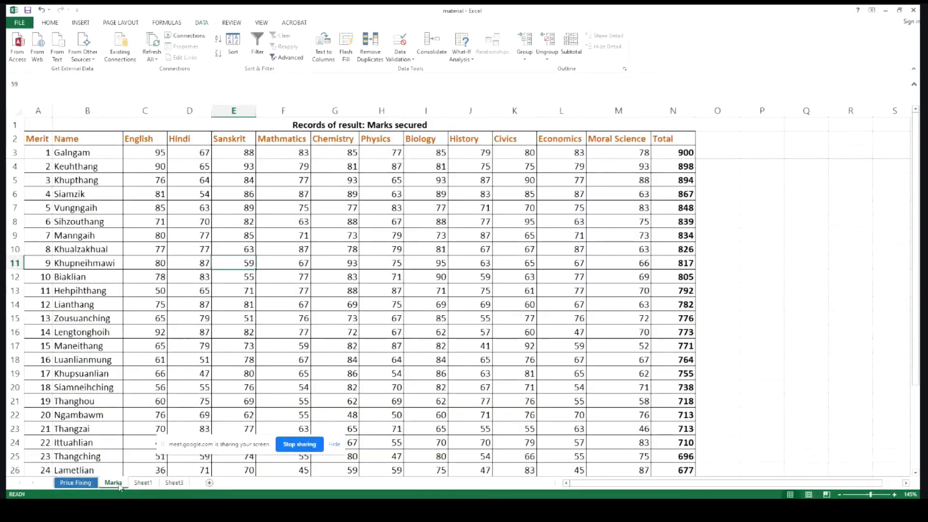
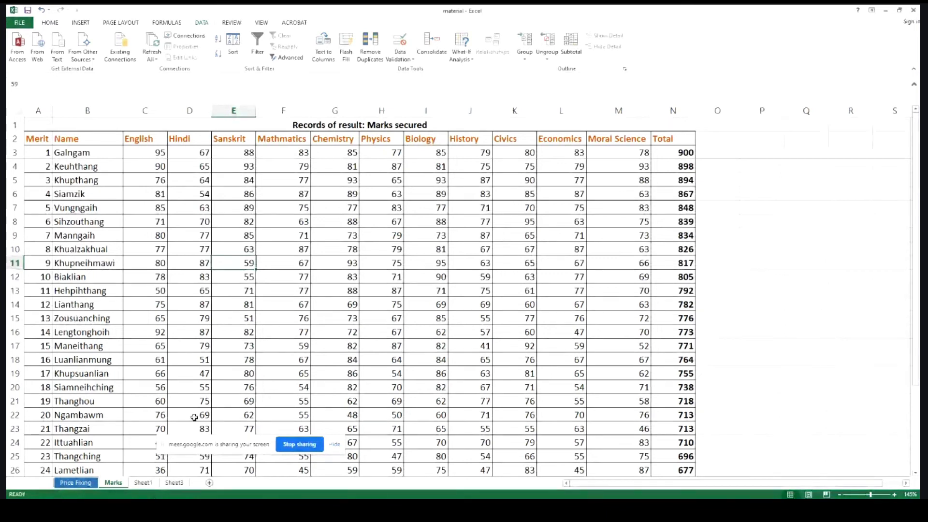
Review the Marks table down to its last row and inspect the Total formulas in N31 and N3
scroll(162, 340, "down", 2)
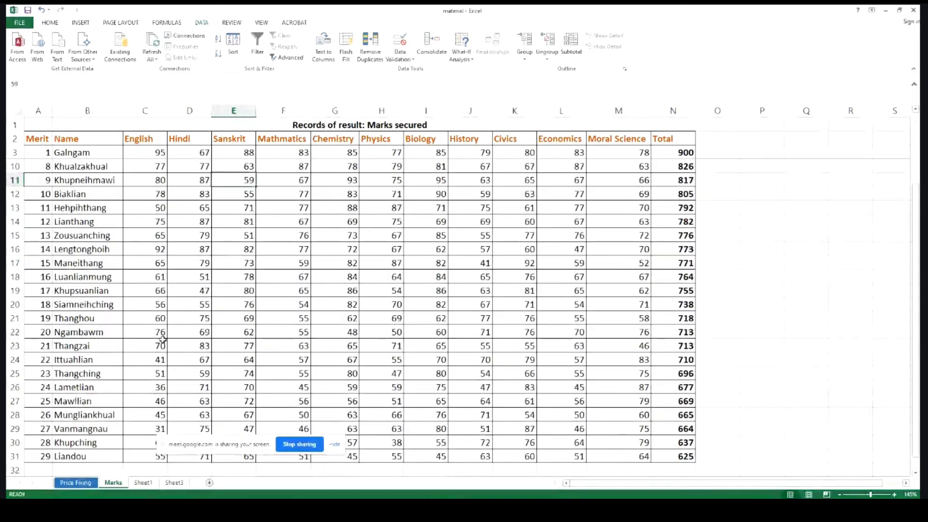
scroll(163, 340, "down", 2)
left_click(670, 377)
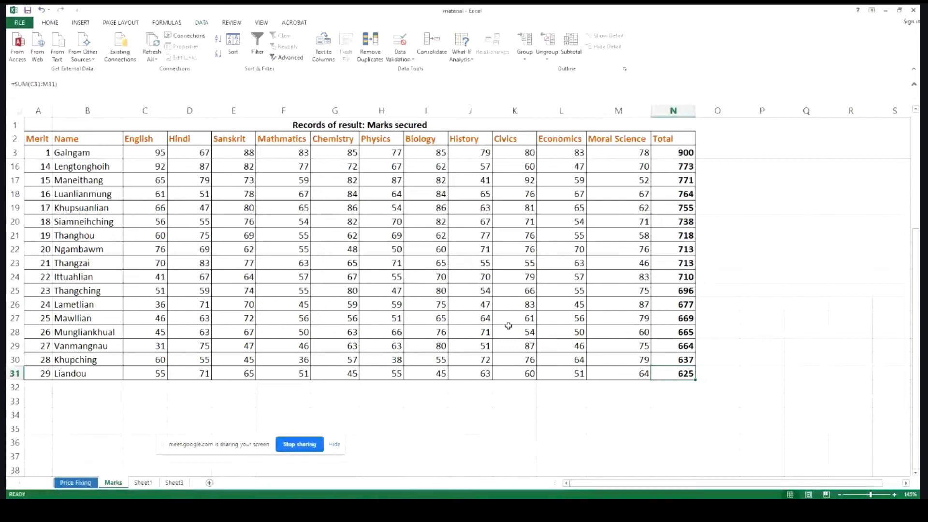
scroll(508, 325, "up", 4)
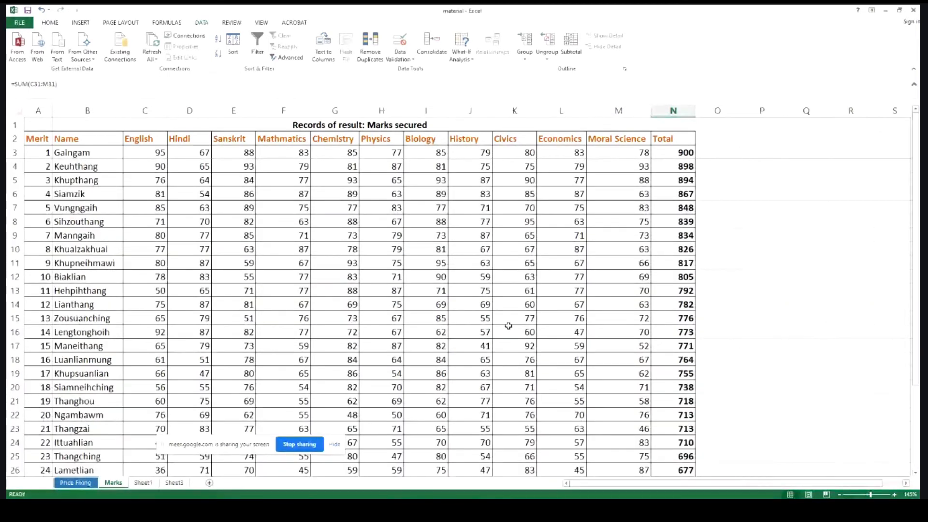
scroll(508, 326, "down", 1)
scroll(508, 326, "up", 1)
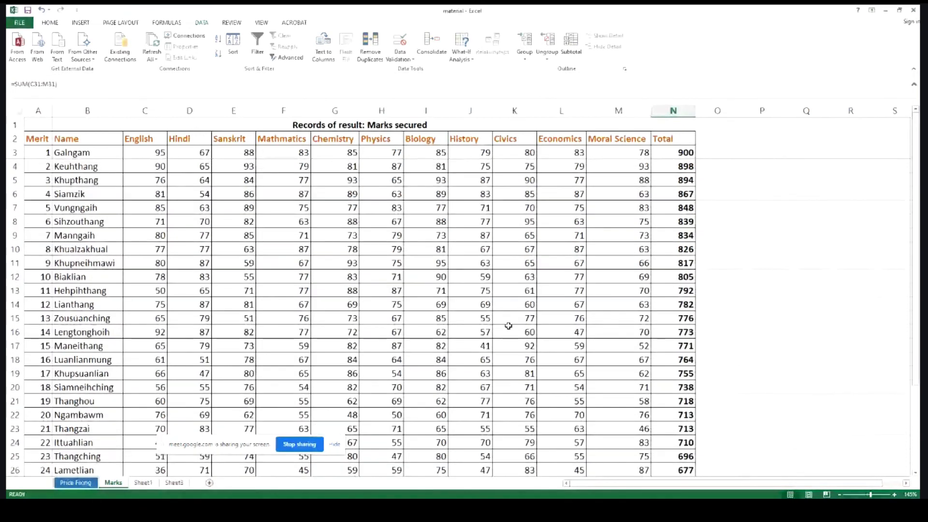
left_click(682, 152)
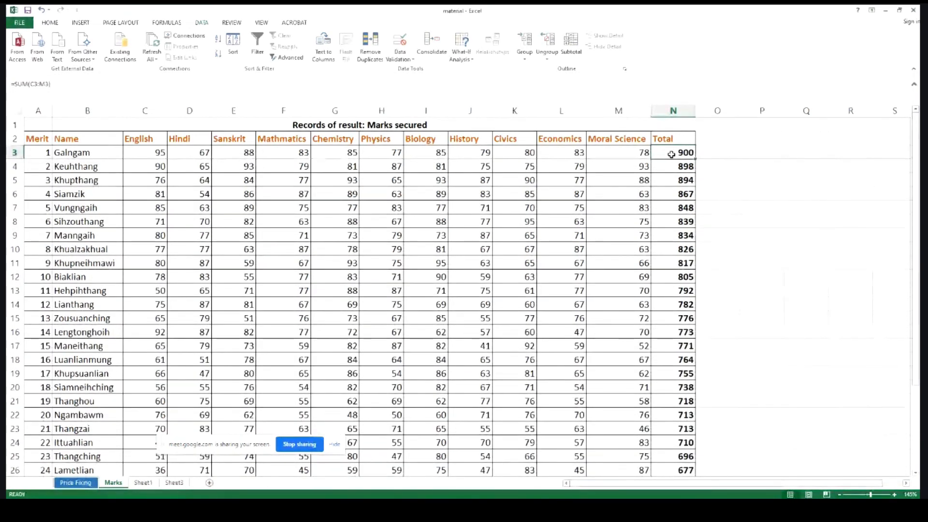
Try to toggle the Lock Cell setting for the whole Total column on the Marks sheet
left_click(673, 111)
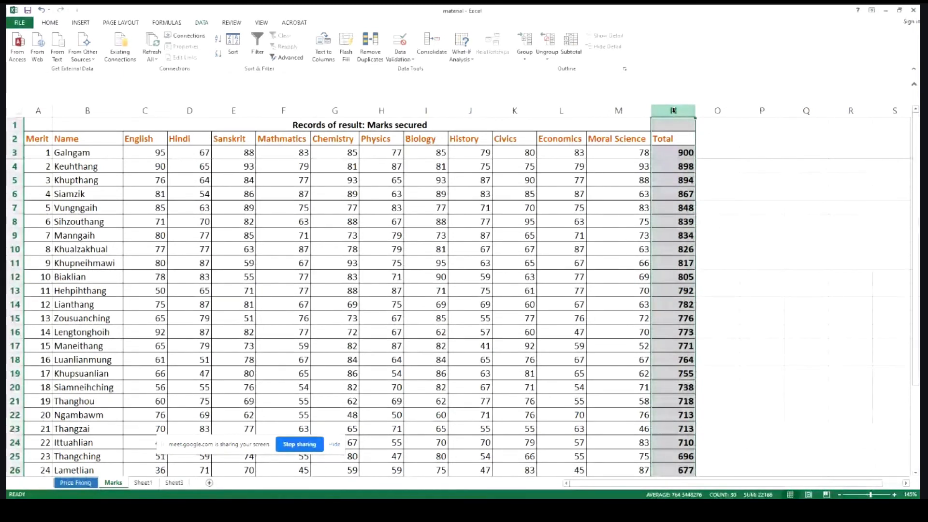
right_click(673, 110)
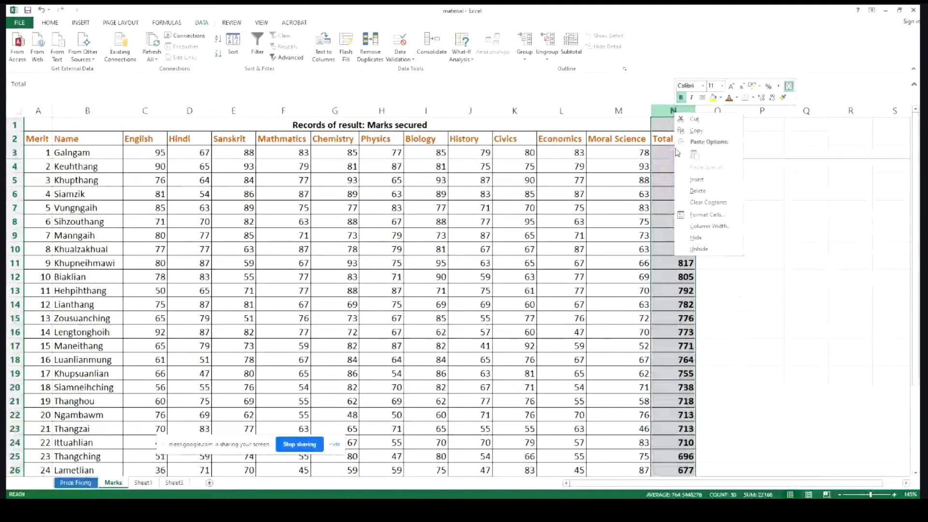
left_click(669, 112)
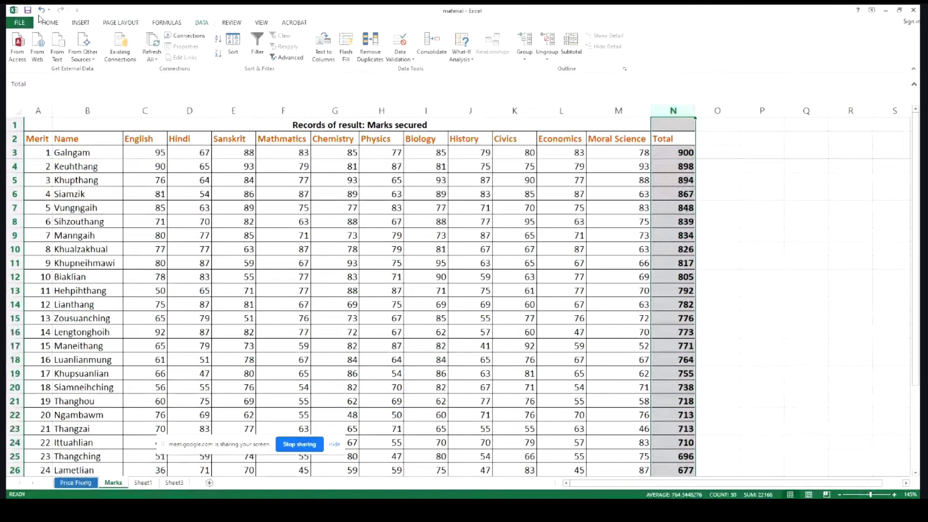
left_click(42, 21)
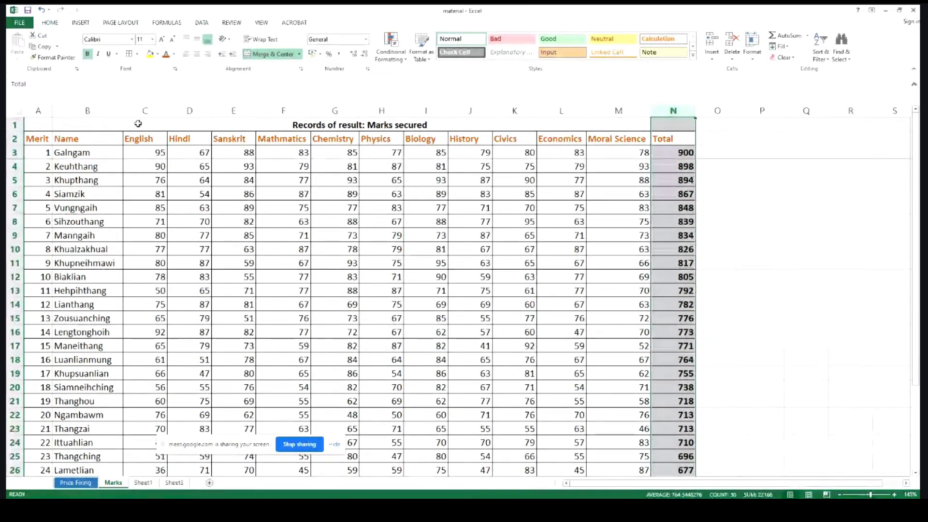
left_click(752, 62)
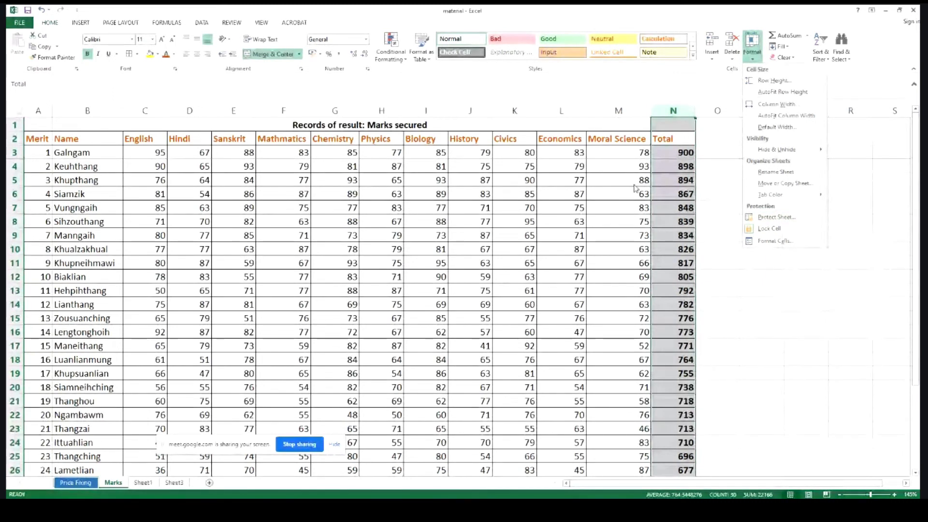
left_click(773, 229)
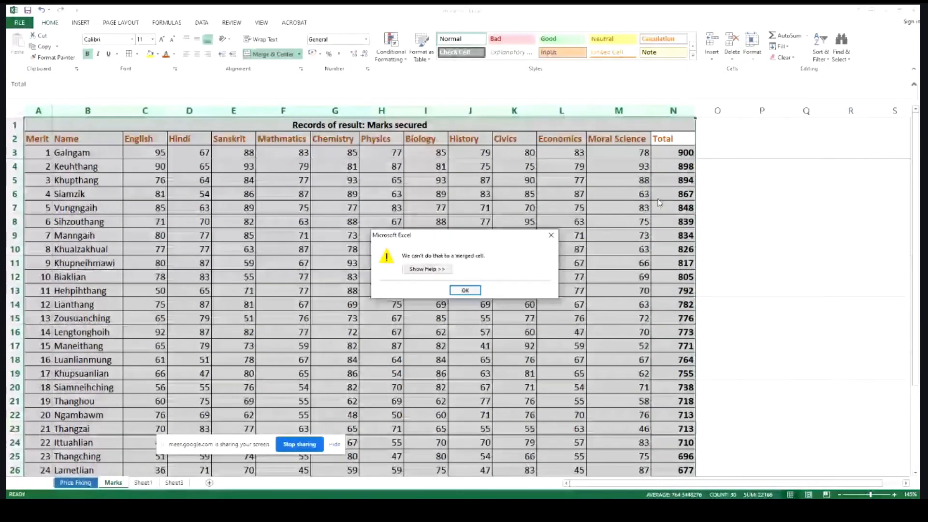
left_click(470, 291)
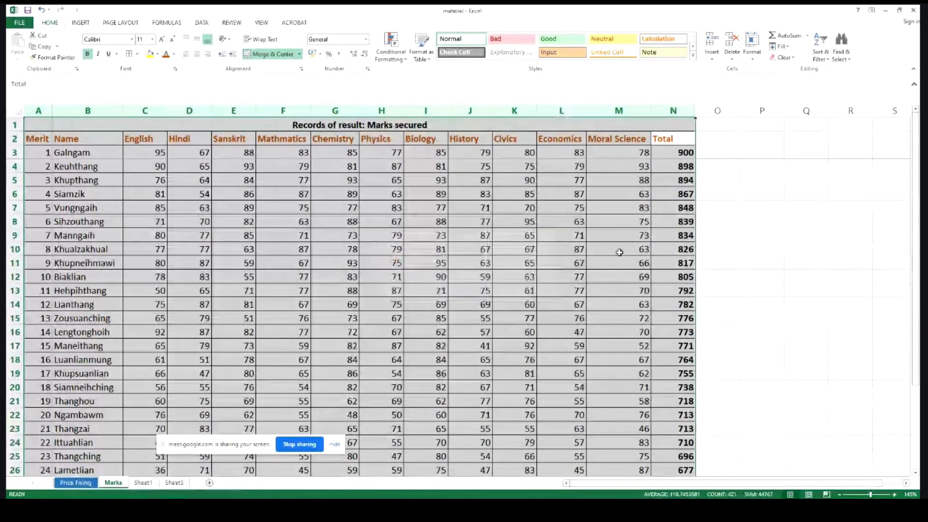
left_click(623, 204)
Examine the cell range used by the Total formula in N3 and leave the cell without editing it
double_click(673, 153)
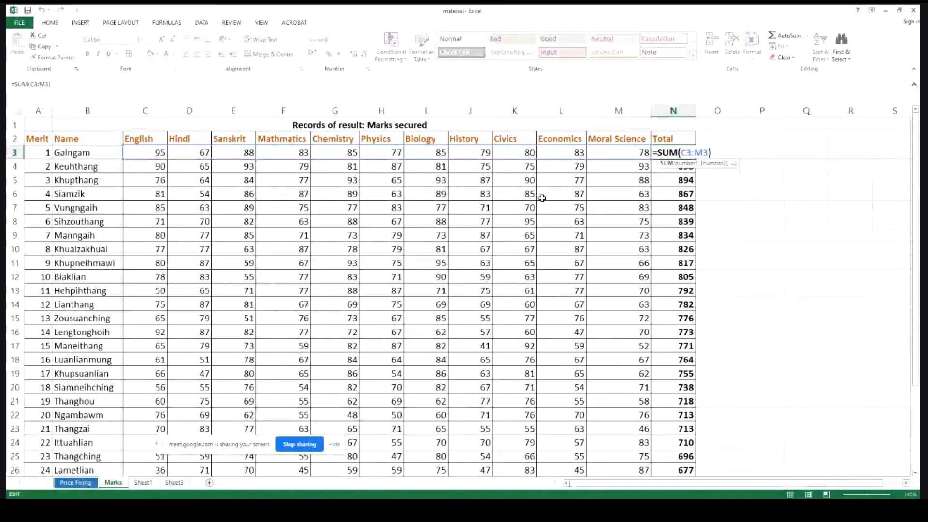
key("Escape")
left_click(472, 223)
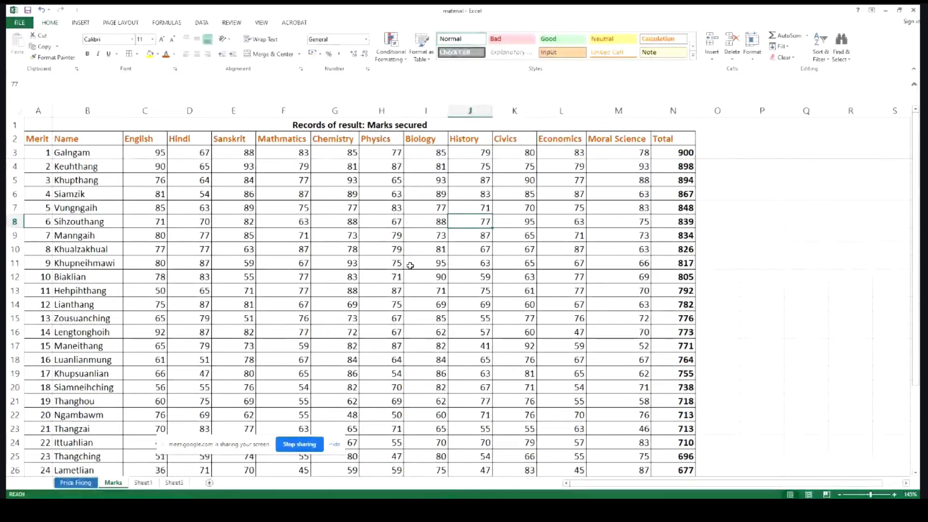
Enter the title "Payroll/ Pay Bill" in A1 of the blank Sheet3
left_click(140, 481)
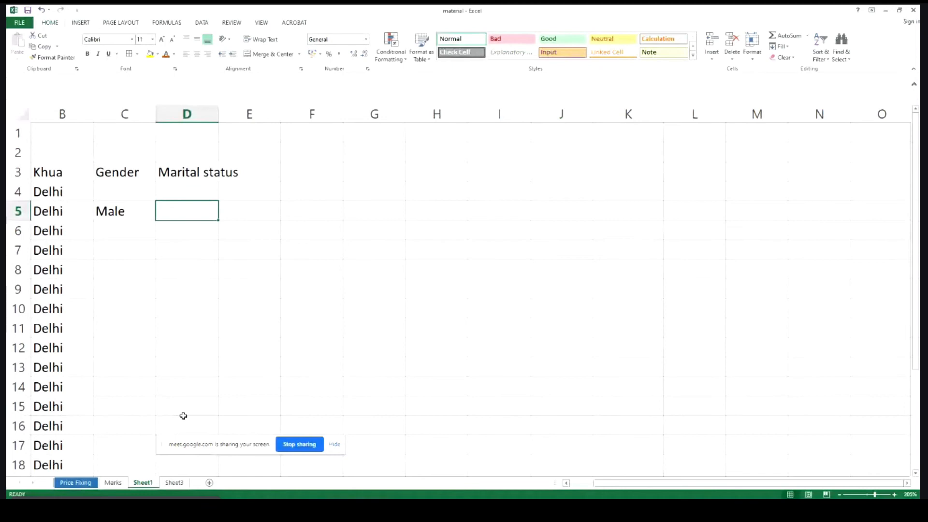
left_click(174, 482)
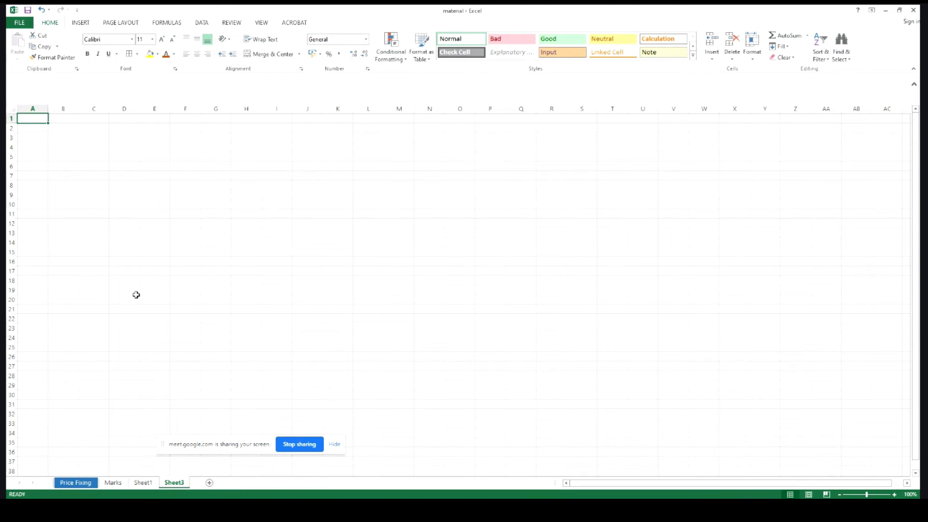
left_click(40, 129)
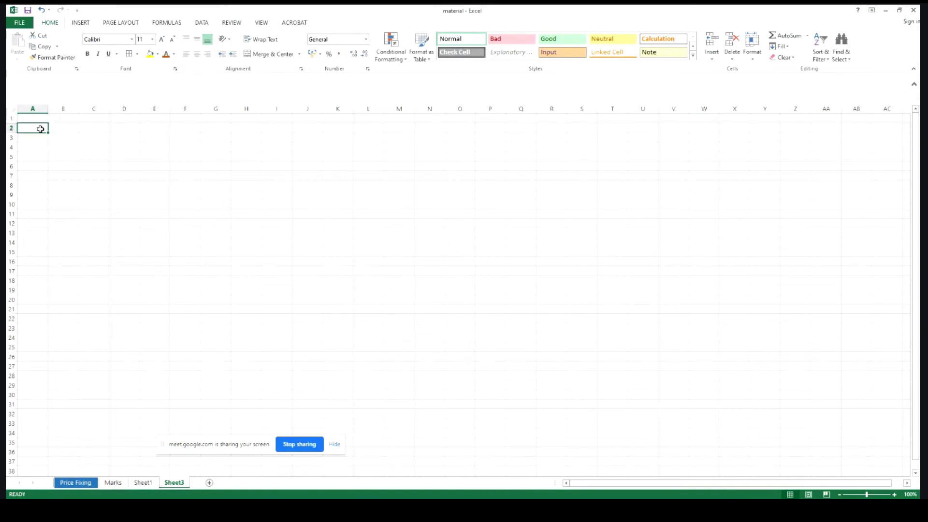
left_click(31, 120)
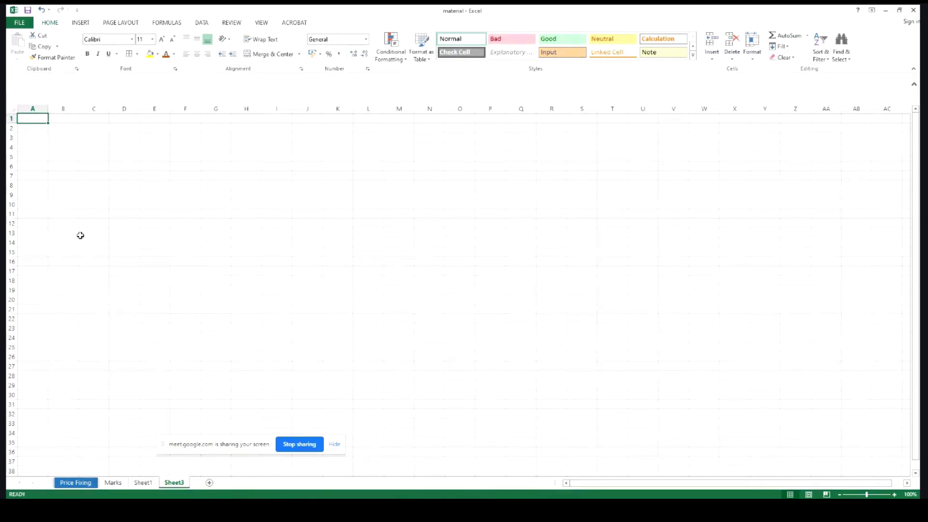
type("Payro")
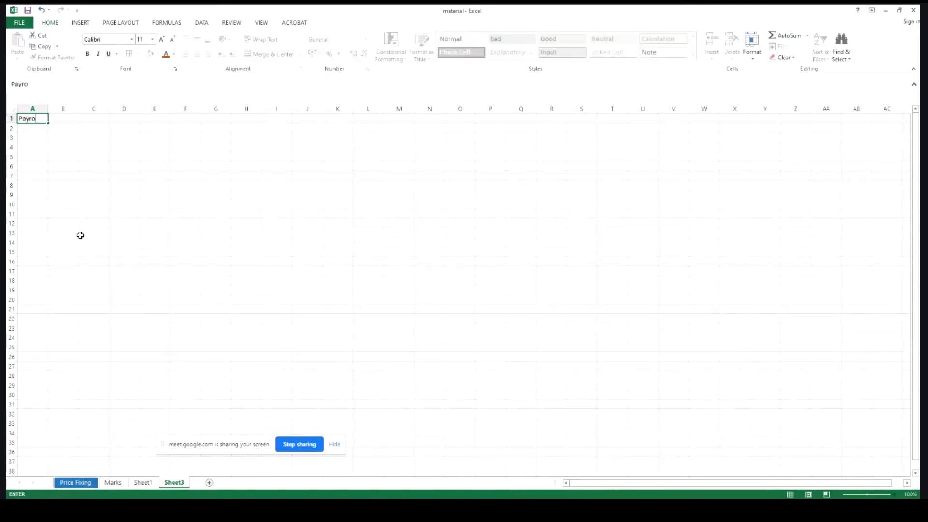
type("ll/ Pay Bill Oct")
key("BackSpace")
key("BackSpace")
key("BackSpace")
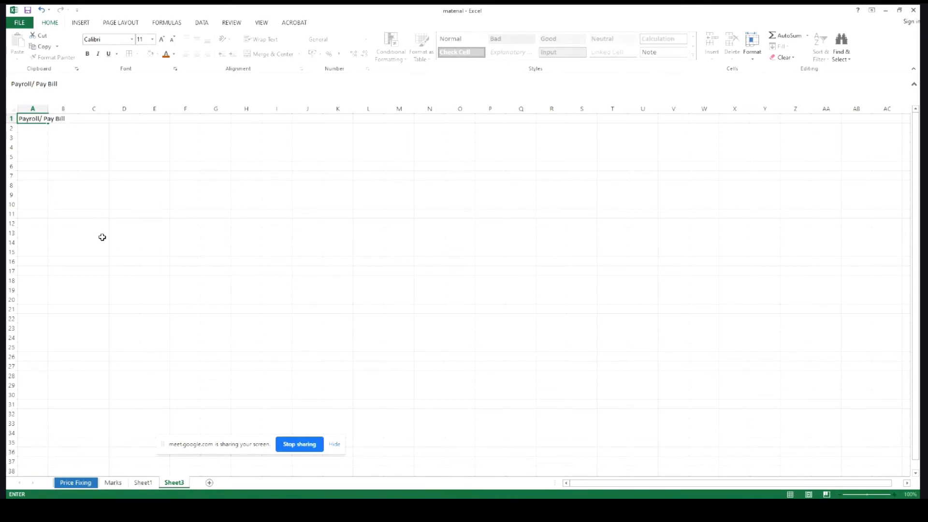
left_click(92, 176)
Extend the title in A1 to read "Payroll/ Pay Bill for Oct 2021"
scroll(93, 181, "up", 9, "ctrl")
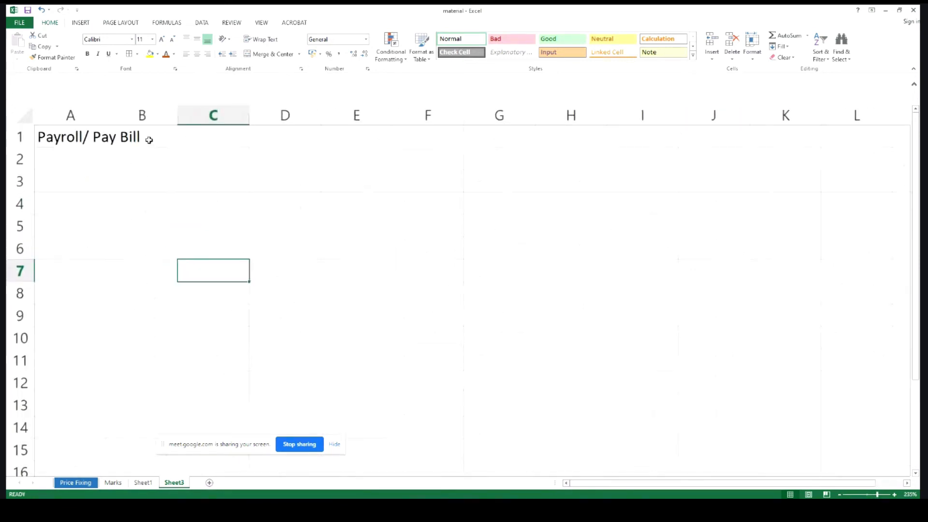
left_click(81, 151)
left_click(82, 137)
left_click(66, 84)
type("for")
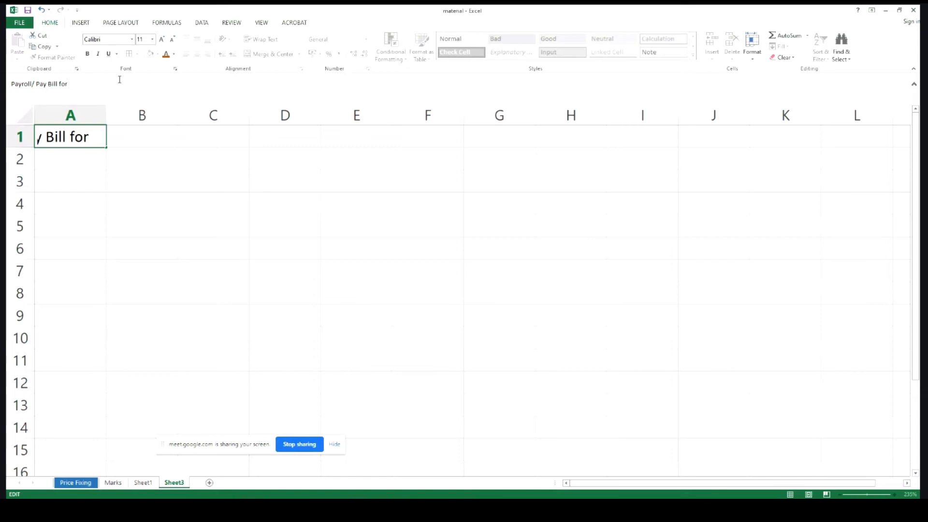
type(" Oct 20")
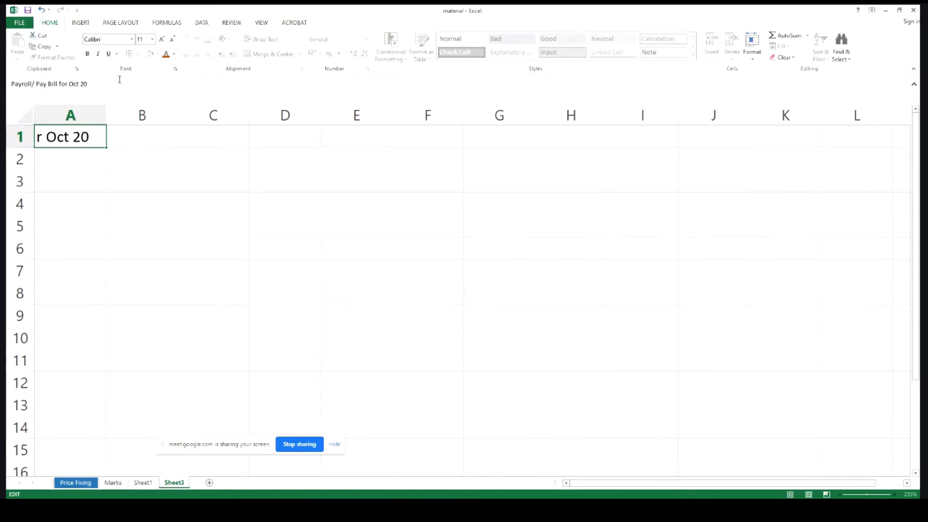
type("21")
key("Tab")
Enter the column headings "Sr", "Name of Employee", "Designation" and "Date of Appt" in A2:D2
left_click(76, 165)
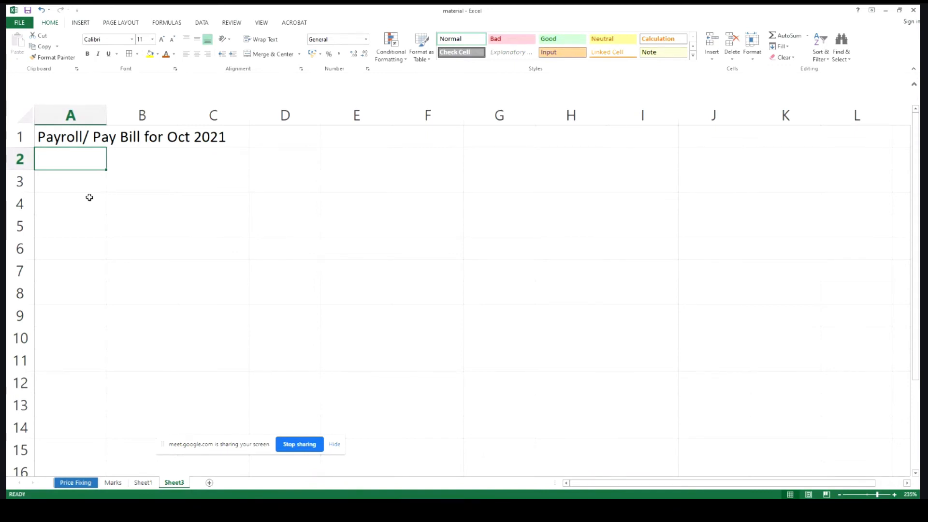
type("Sr")
key("Tab")
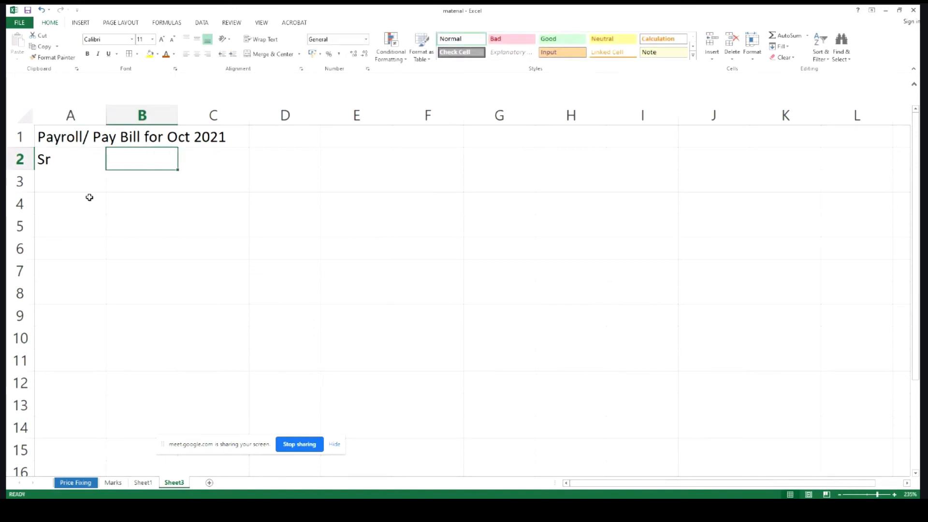
type("Name of Em")
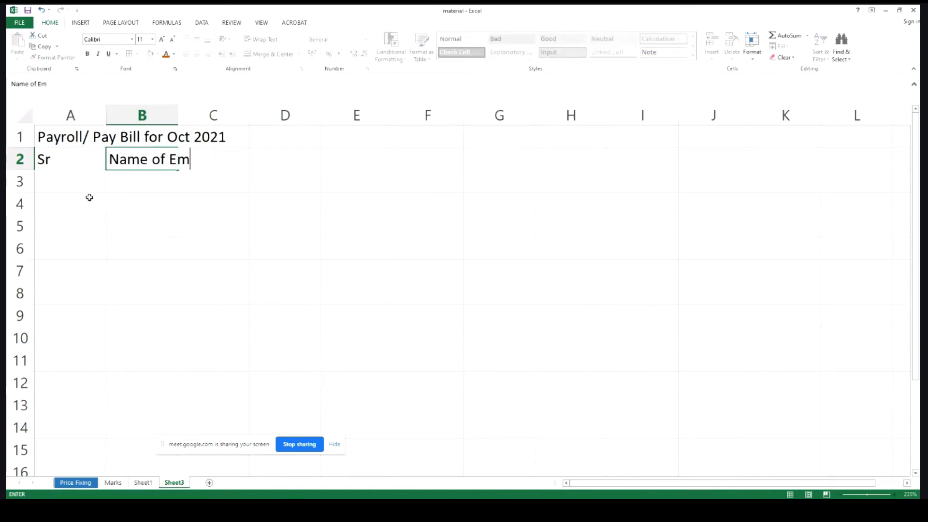
type("ployee")
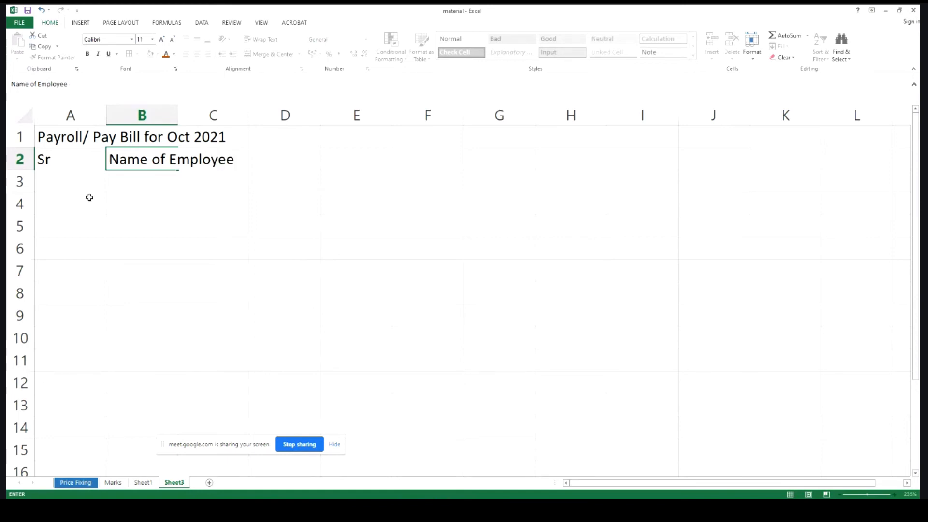
key("Tab")
type("Designation")
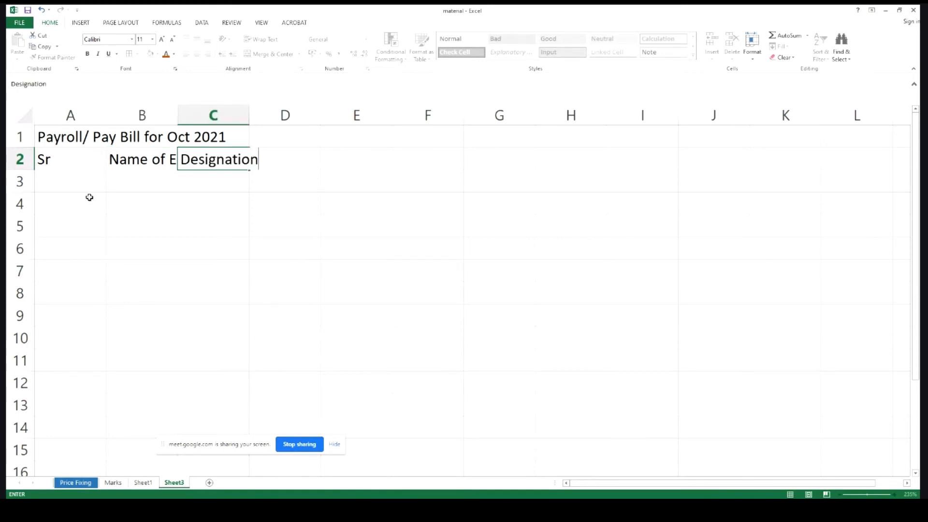
key("Tab")
type("Date of Appt")
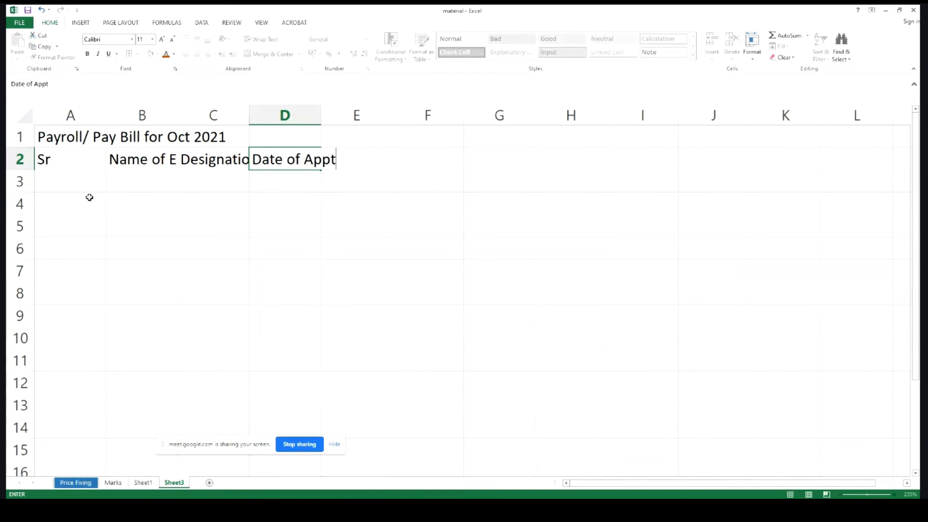
key("Tab")
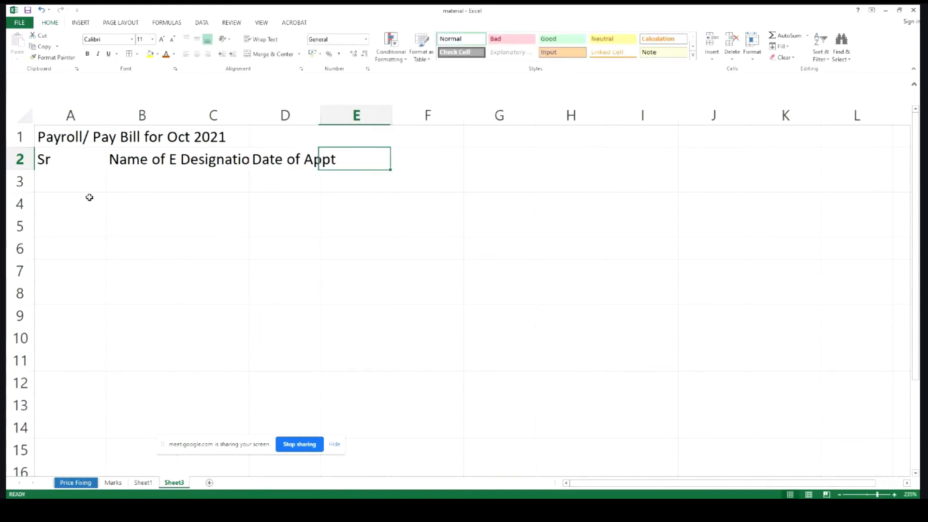
Enter the headings "Increment Date" in E2 and "Basic Pay" in F2
type("In")
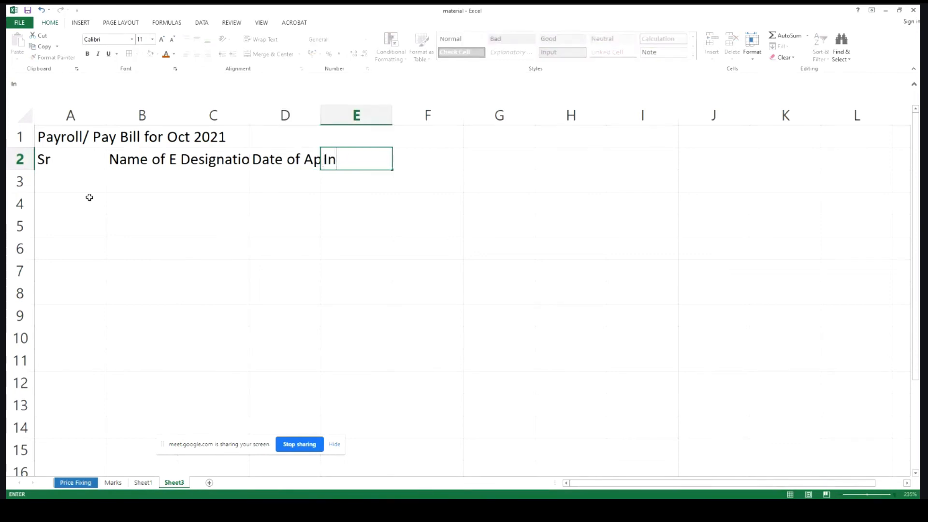
key("BackSpace")
key("BackSpace")
type("Increm")
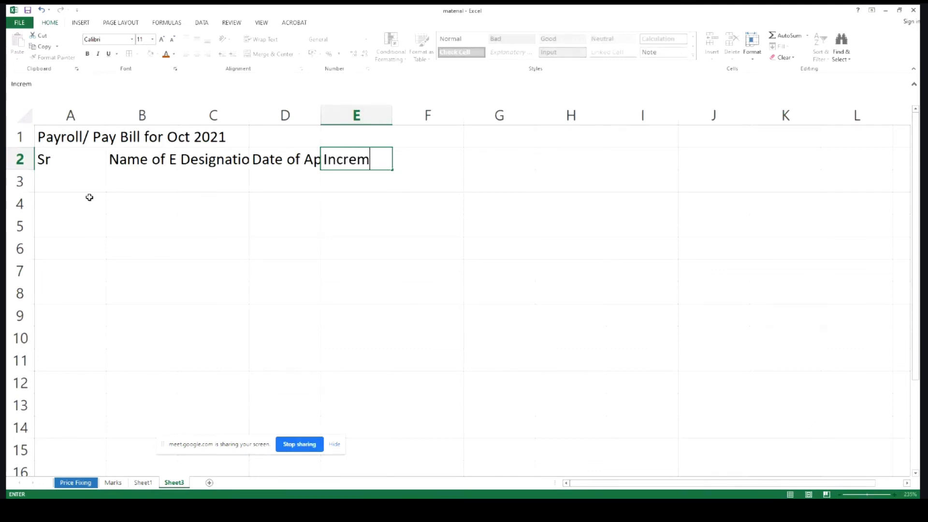
type("ent Date")
key("Tab")
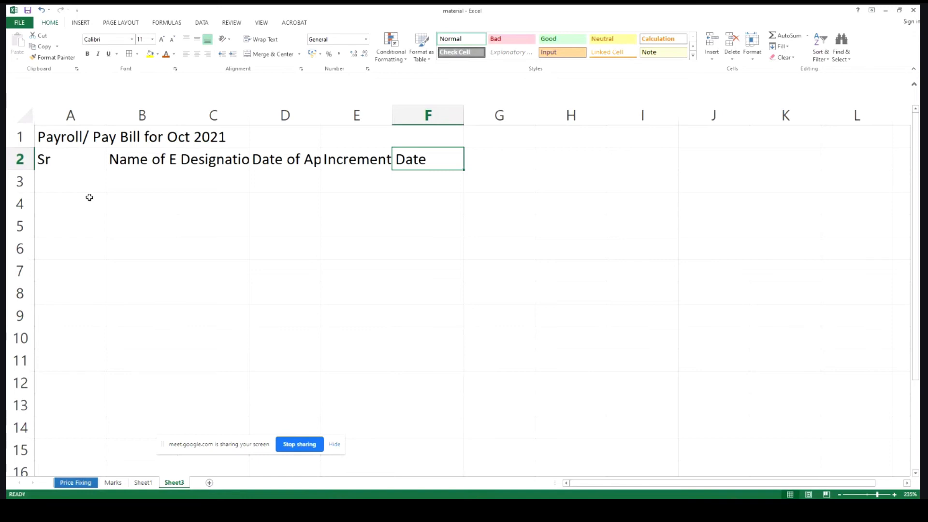
type("Basic ")
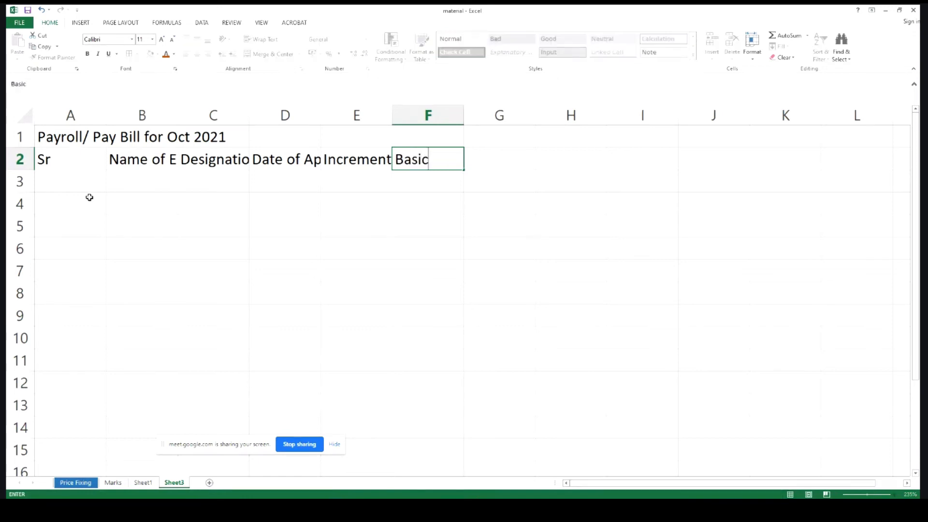
type("Pay")
key("Tab")
type("D")
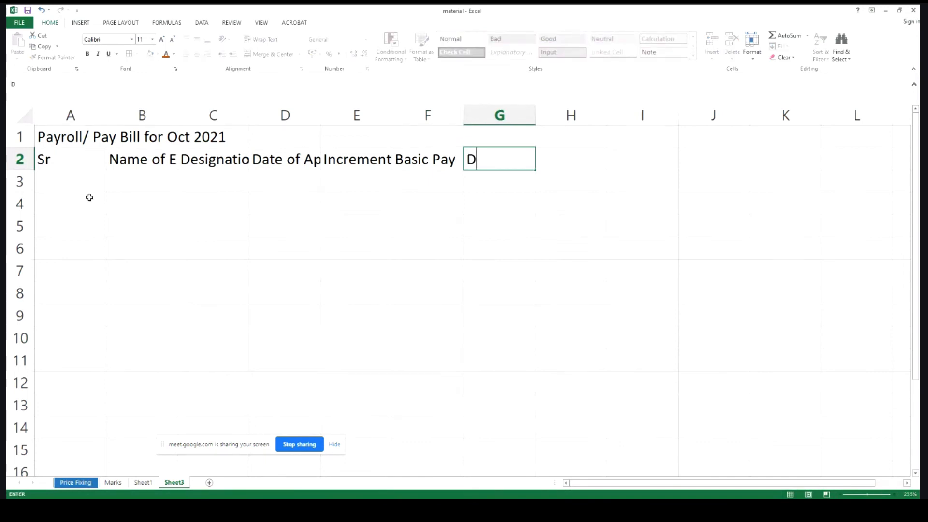
type("A")
key("BackSpace")
key("BackSpace")
type("Allowance @")
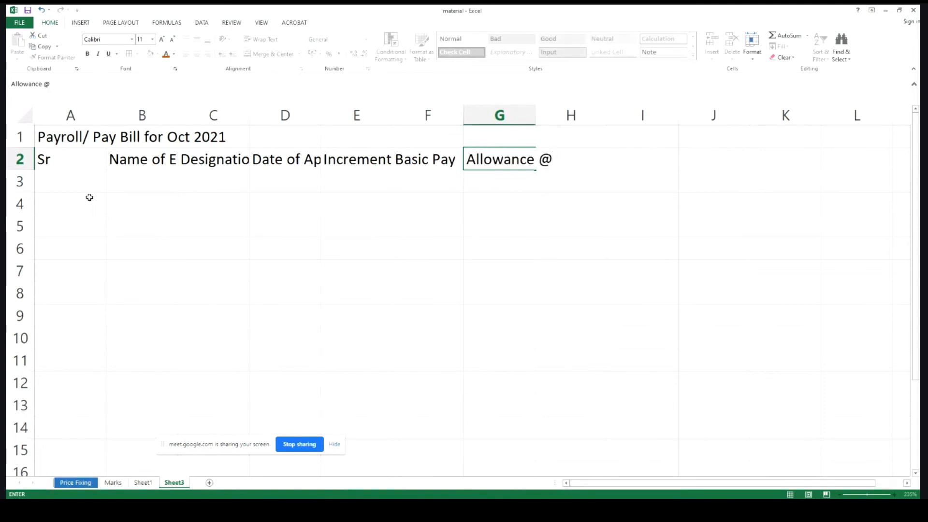
type("15%")
key("Tab")
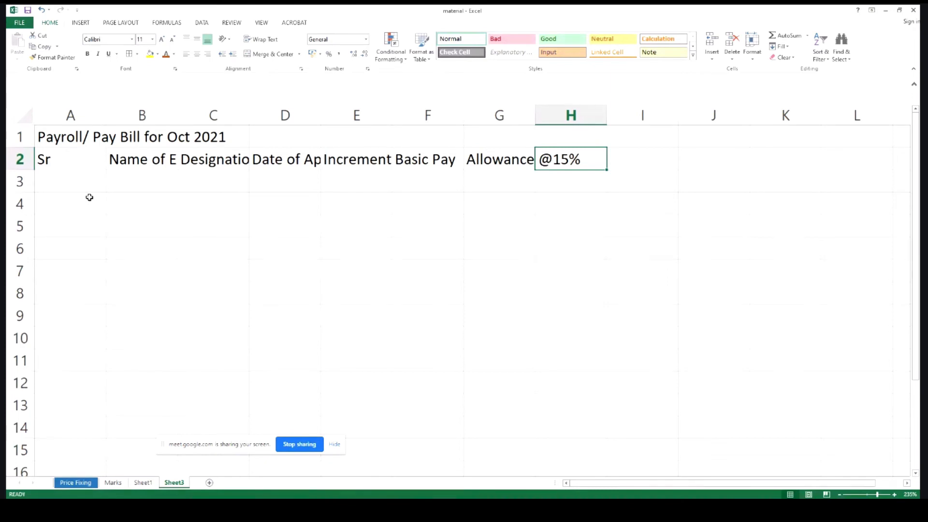
Enter the heading "Annual Increment @2%" in H2
type("Ann")
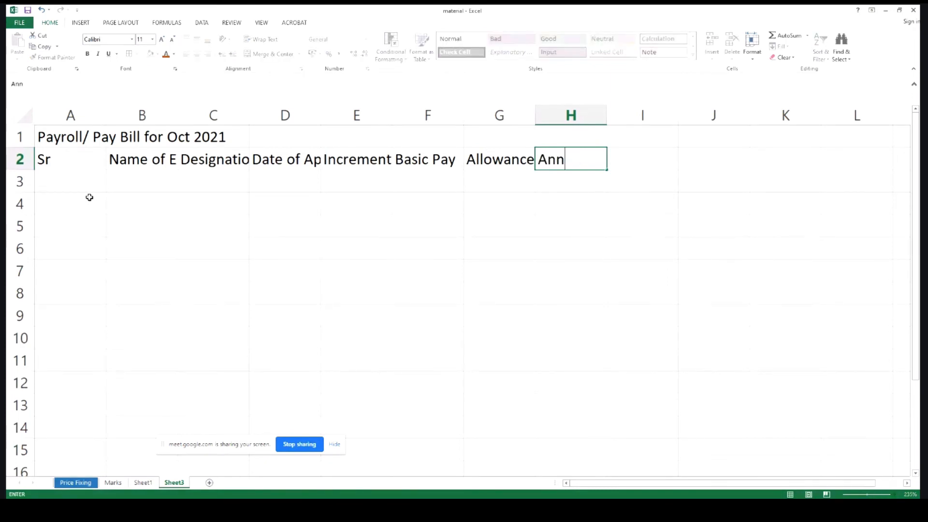
type("ual Incr")
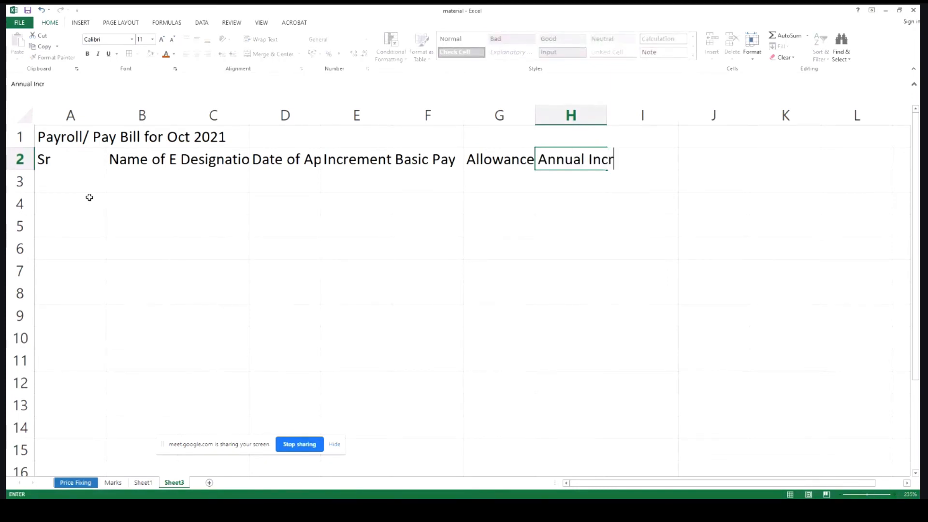
type("ement @2")
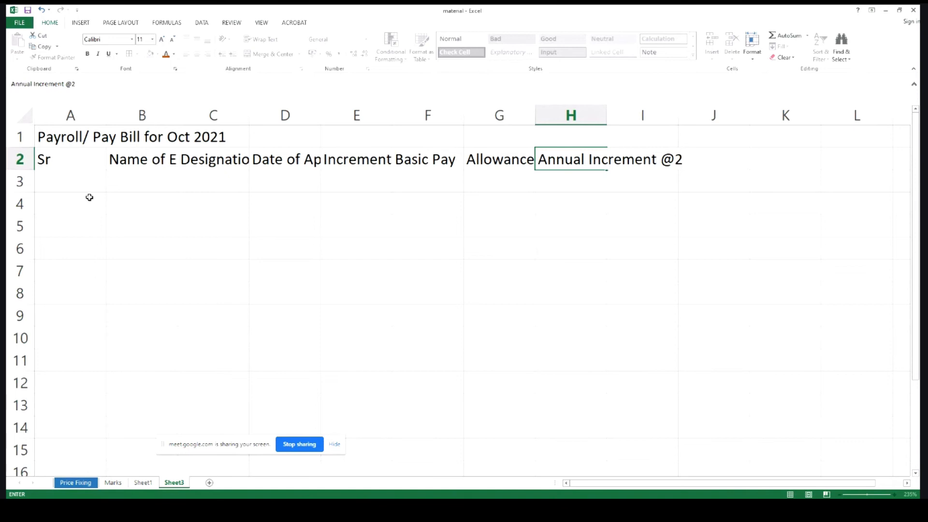
type("%")
key("Tab")
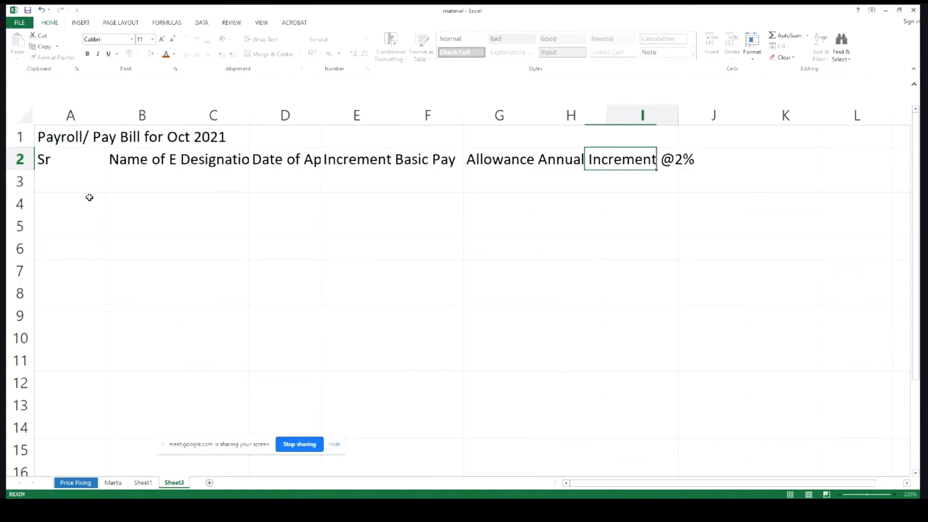
Enter the headings "Incentive" in I2 and "Gross/Total" in J2
type("Incentive")
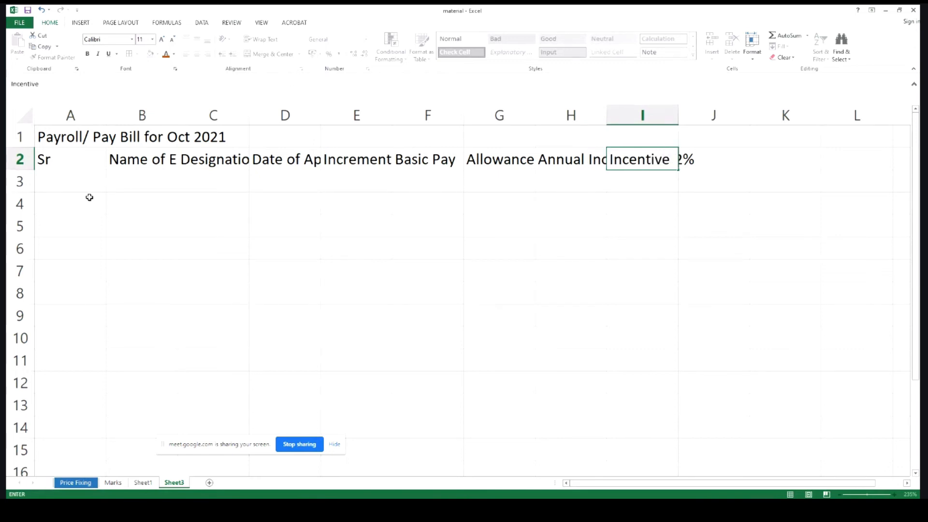
key("Tab")
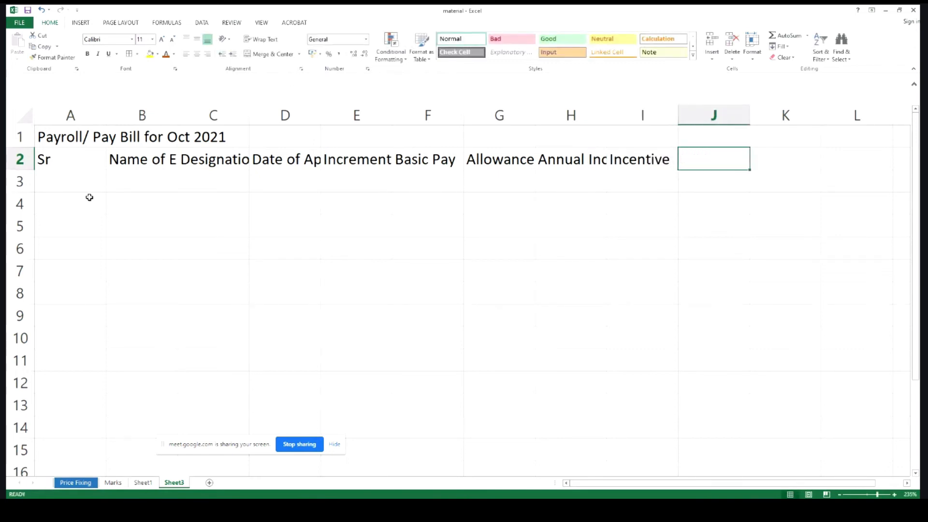
type("Gr")
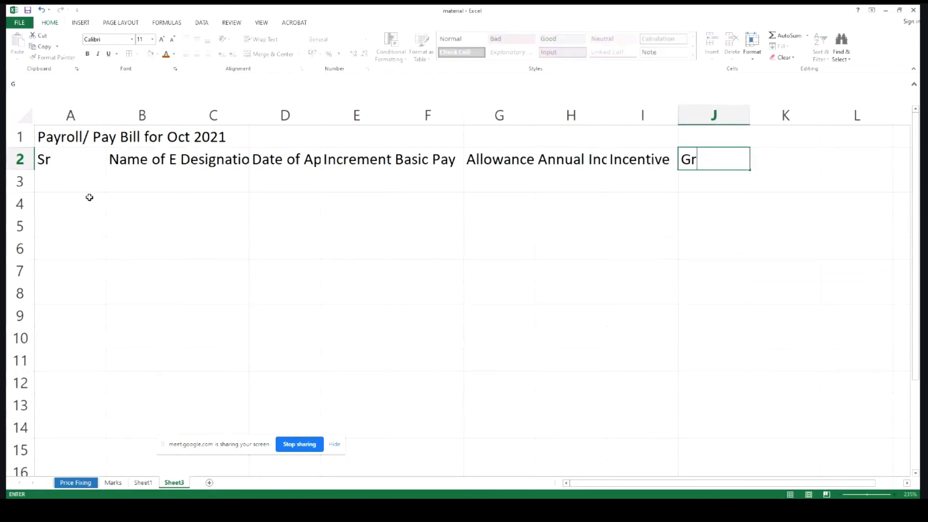
type("oss/Total")
key("Tab")
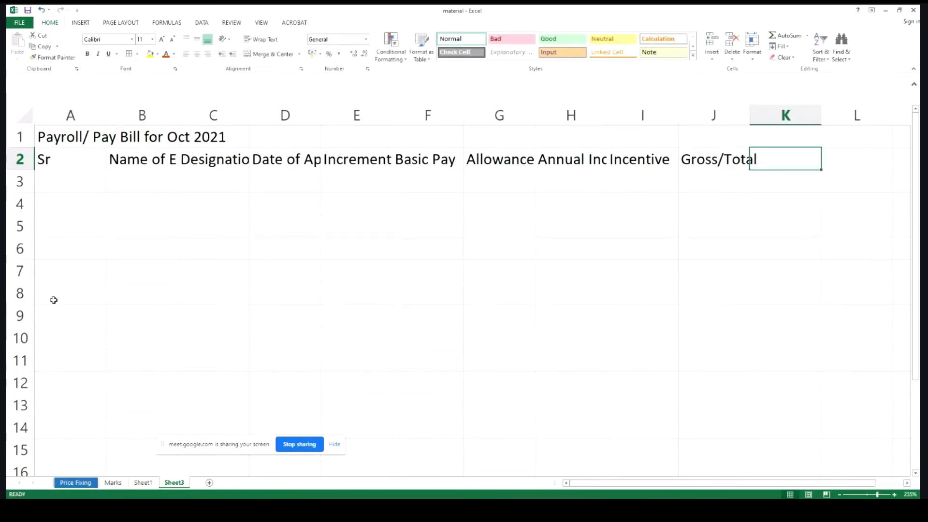
Narrow column A to about half its width around the Sr heading
left_click(445, 184)
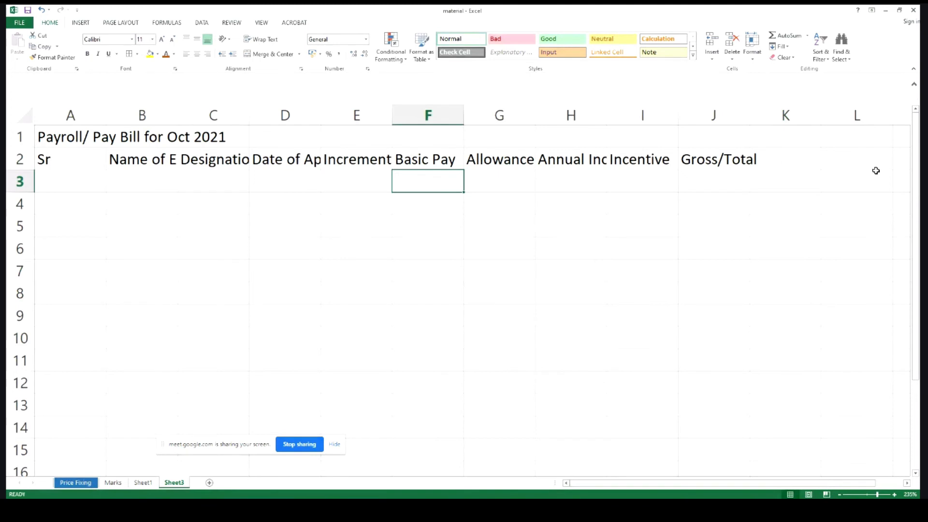
left_click(768, 158)
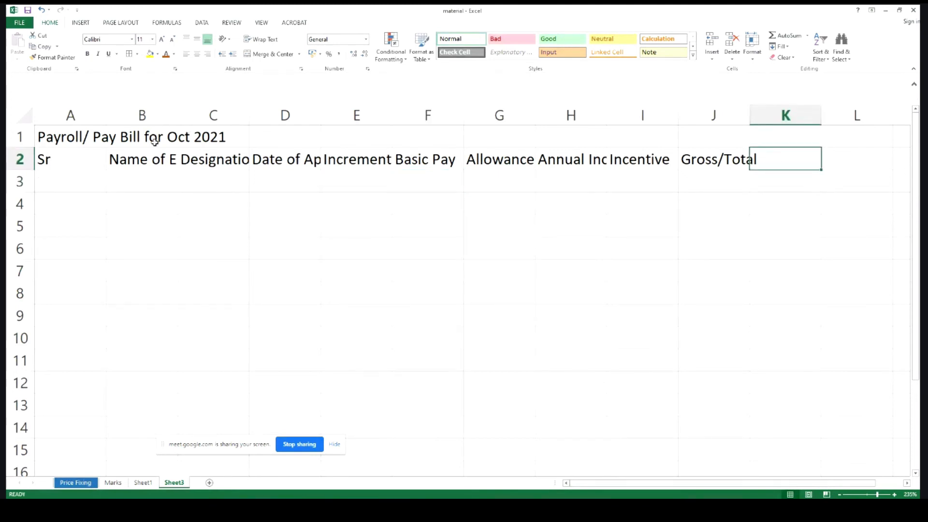
left_click_drag(106, 116, 73, 118)
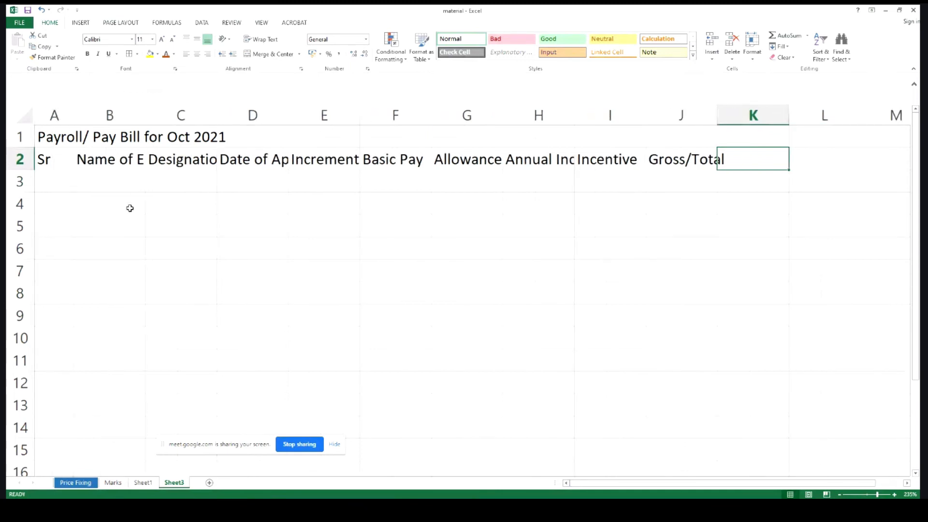
Enter the first employee's name in B3 under the Name of Employee heading
left_click(95, 179)
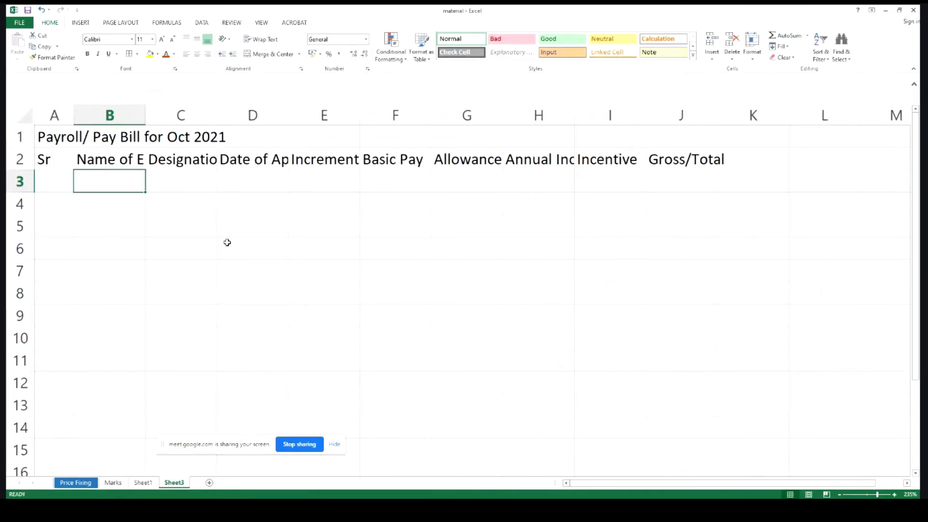
type("MNga")
key("BackSpace")
key("BackSpace")
key("BackSpace")
type("gam")
key("BackSpace")
key("BackSpace")
key("BackSpace")
key("BackSpace")
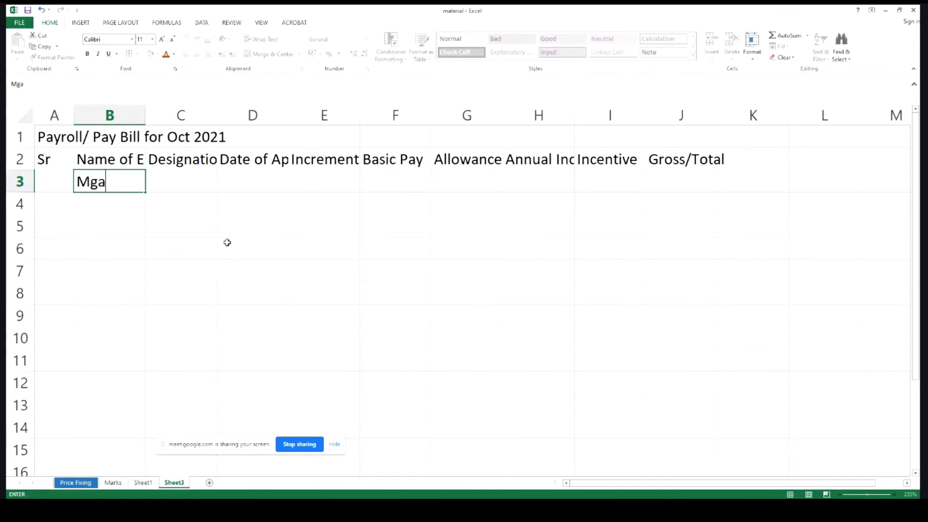
type("N")
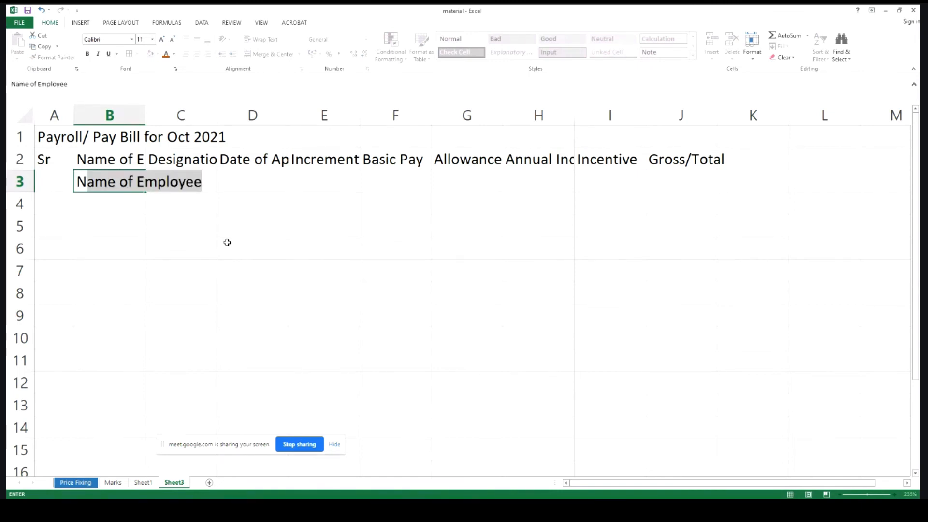
type("gambawl")
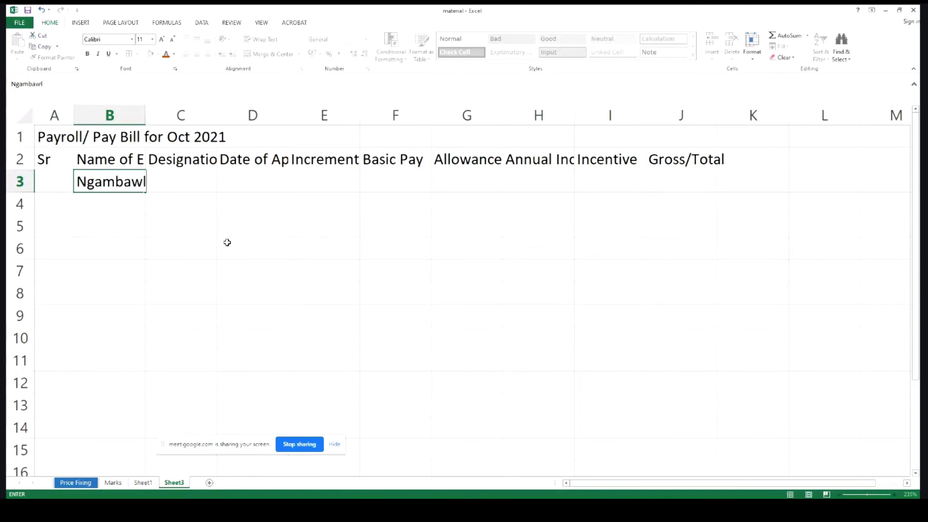
key("BackSpace")
type("m")
key("Return")
Fill B4:B7 with the names of four more employees
type("Khupching")
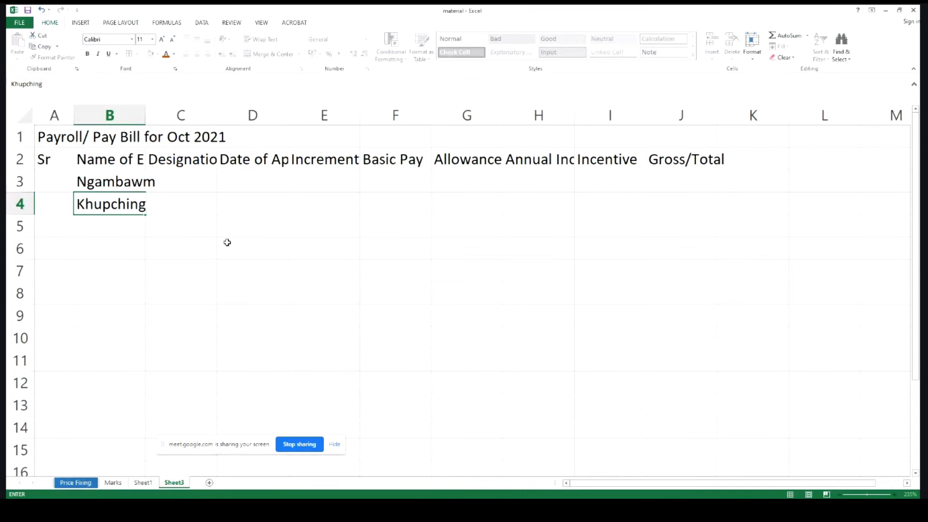
key("Return")
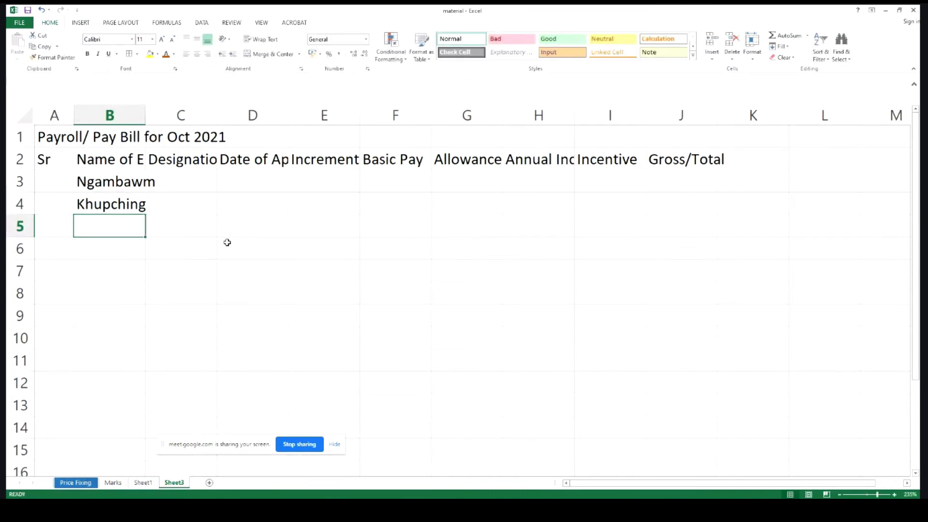
type("Keuhthang")
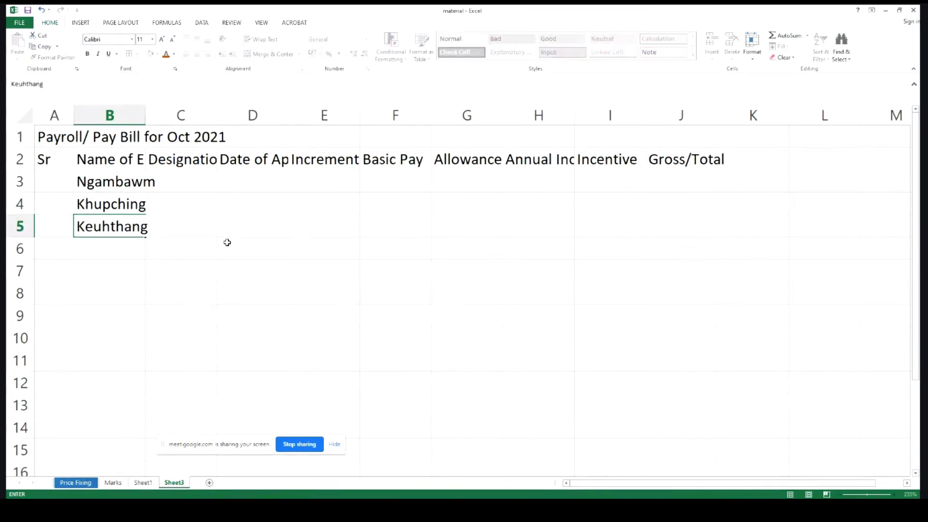
key("Return")
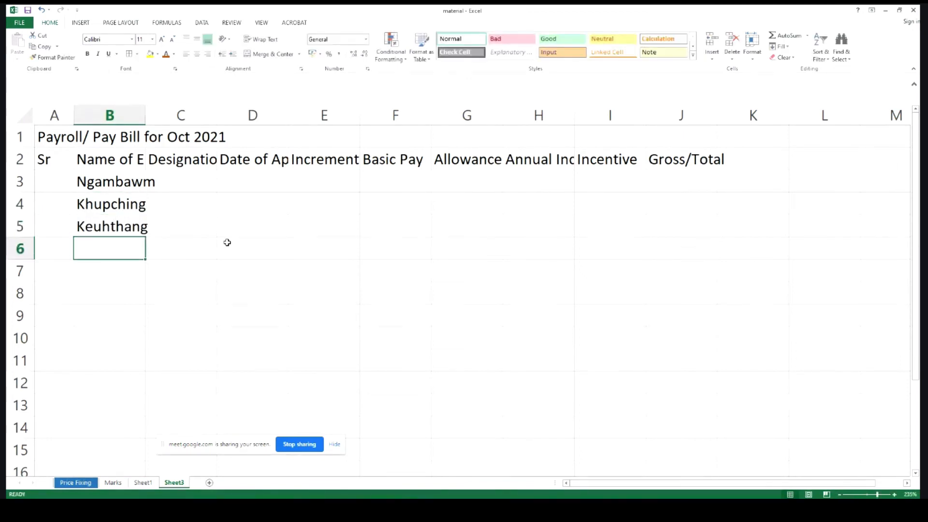
type("Liandou")
key("Return")
type("Thanghou")
key("Tab")
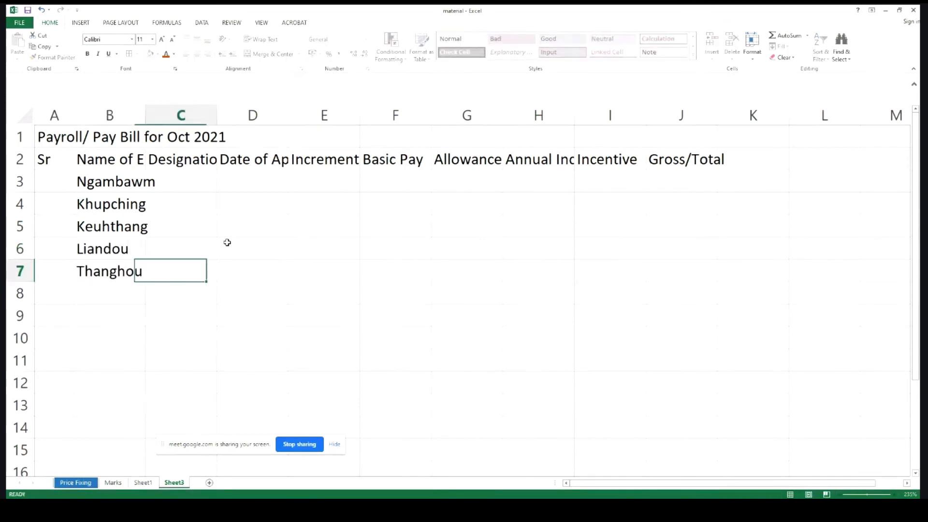
left_click(179, 182)
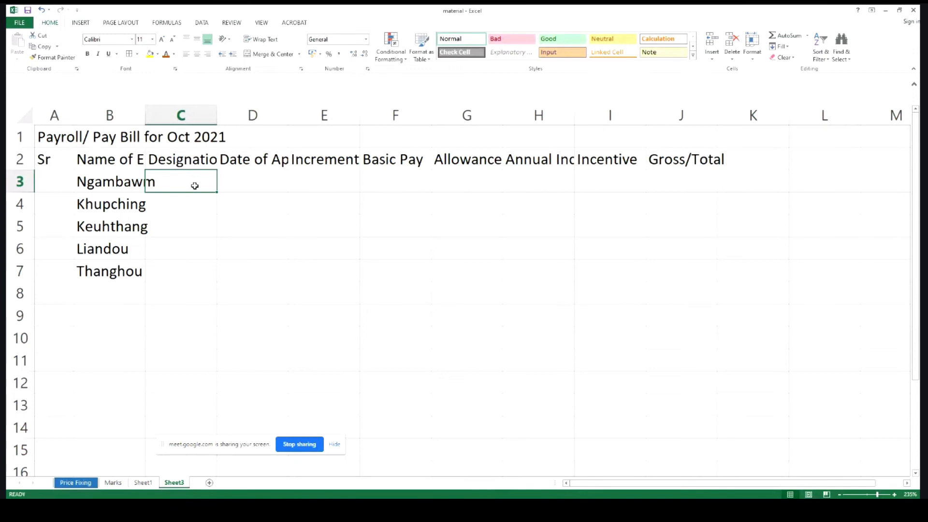
Enter the designations "Dy Manager" in C3 and "Manager" in C4
type("D")
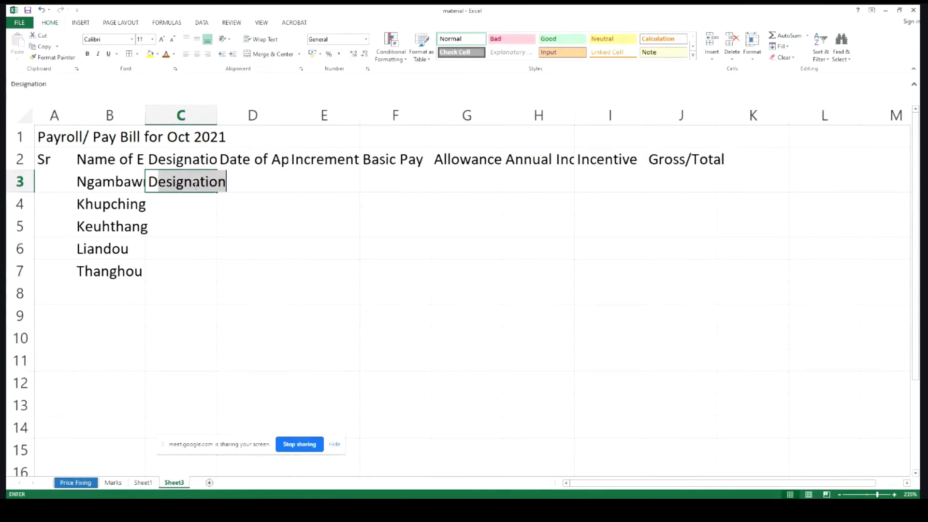
type("y Man")
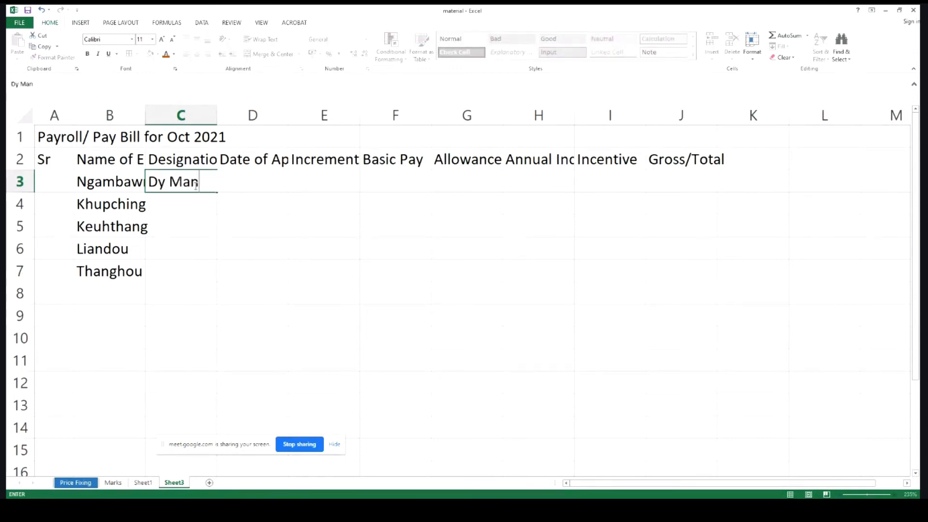
type("ager")
key("BackSpace")
type("r")
key("Return")
type("Manager")
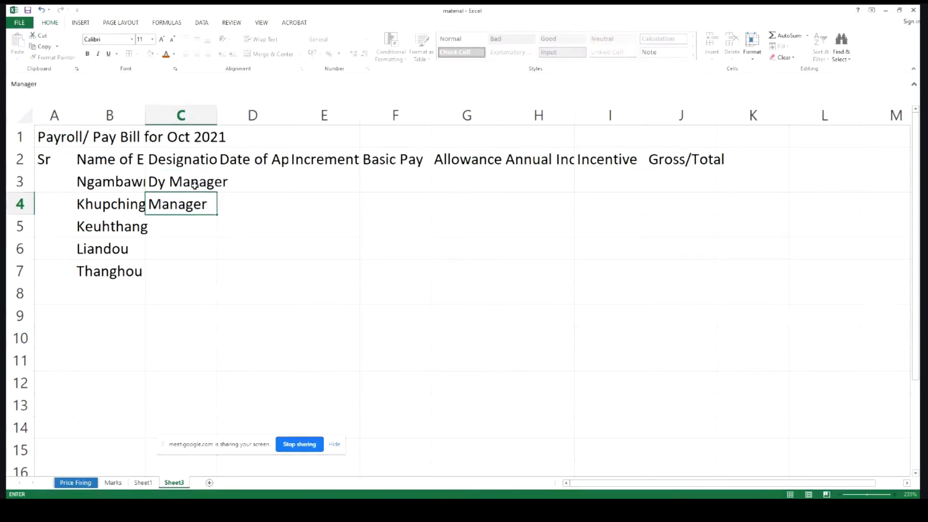
key("Return")
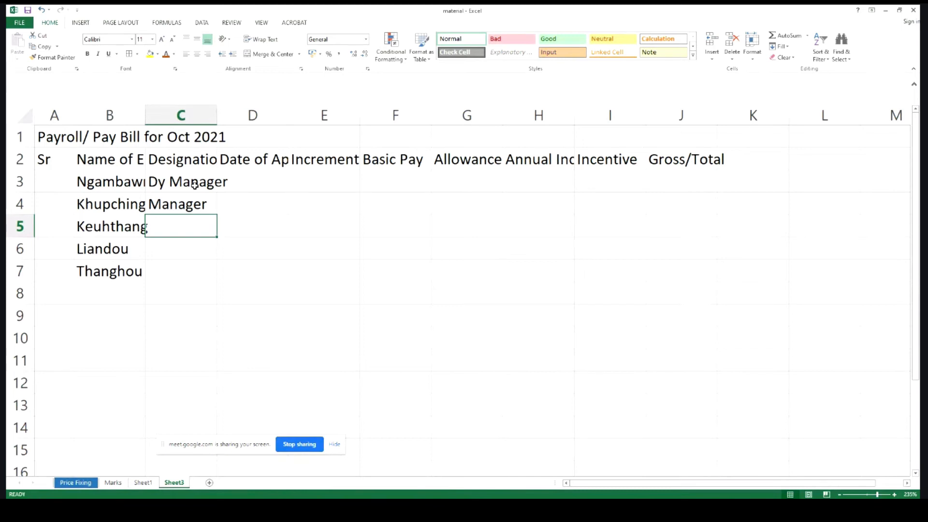
Fill C5:C7 with the designations "Tech Asst", "Sweeper" and "DEO"
type("Tech Asst")
key("Return")
type("Sweeper")
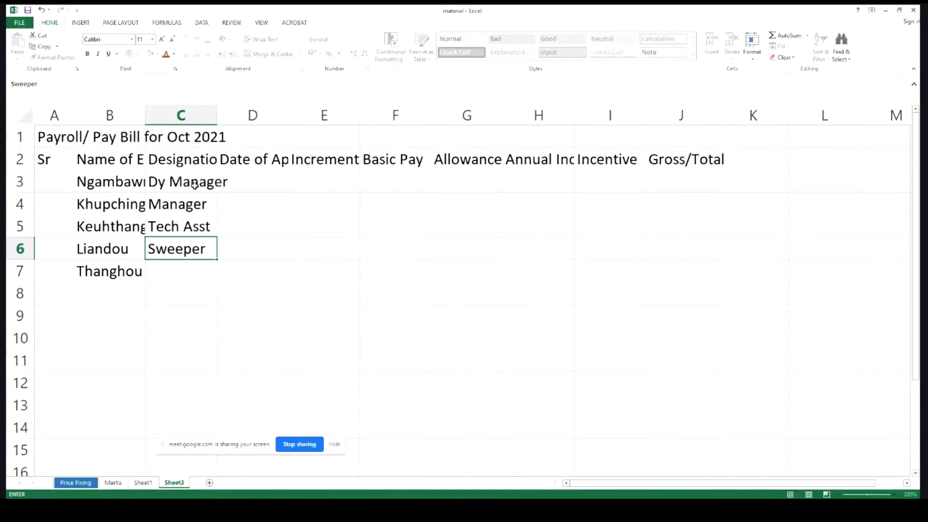
key("Return")
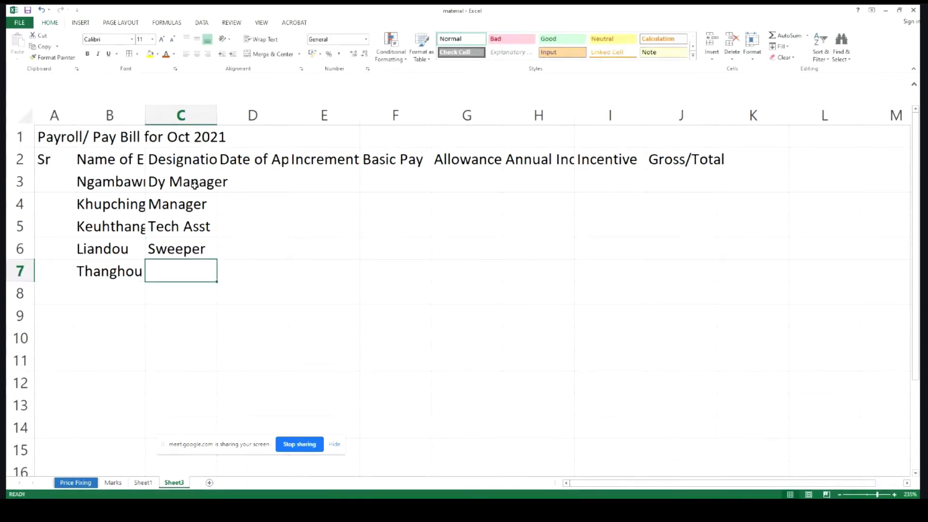
type("DE")
type("O")
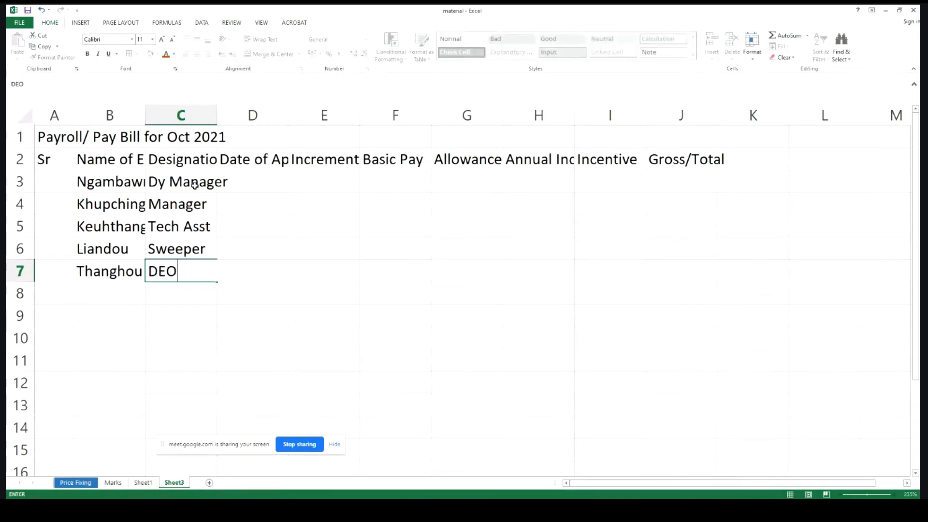
key("Tab")
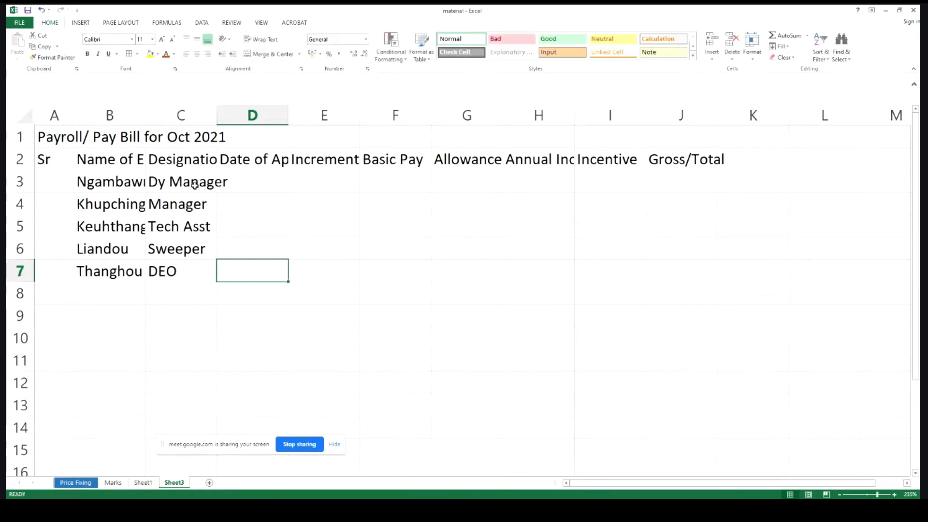
AutoFit columns B, C and D to the width of their contents
double_click(146, 108)
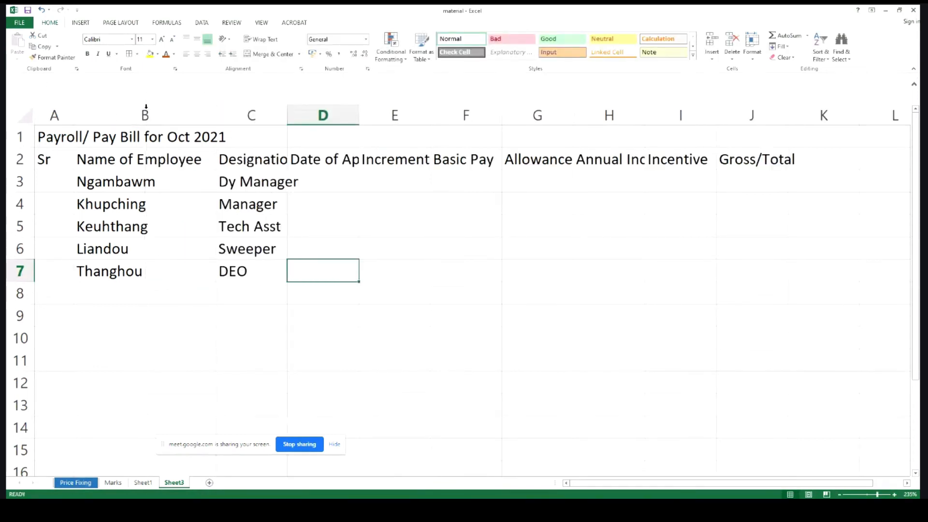
double_click(287, 109)
left_click(334, 191)
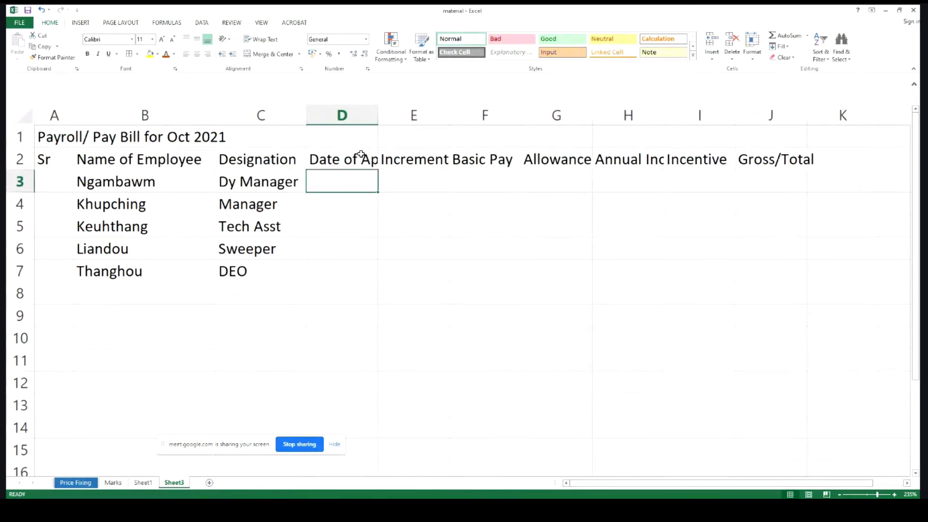
double_click(378, 108)
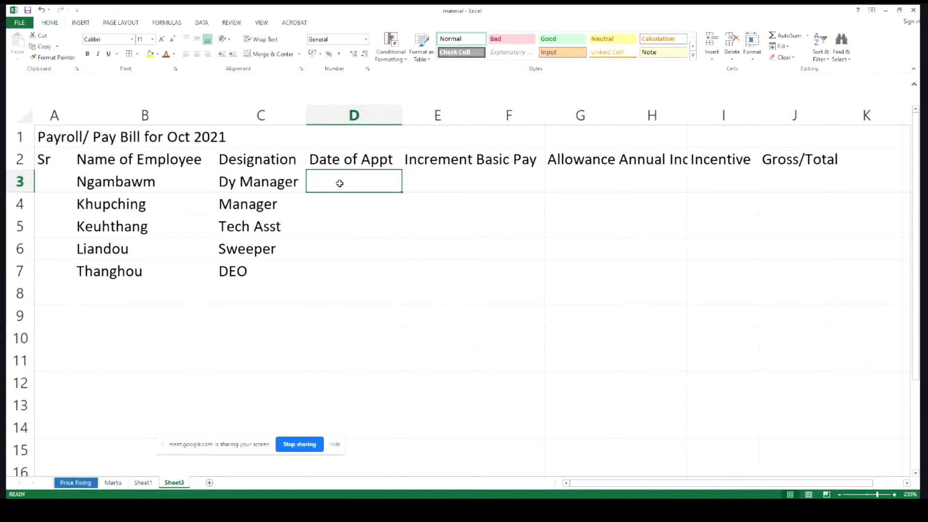
Enter the appointment dates 25 Feb 2014 in D3 and 22 Jul 2020 in D4
type("25 Feb 2012")
key("BackSpace")
type("4")
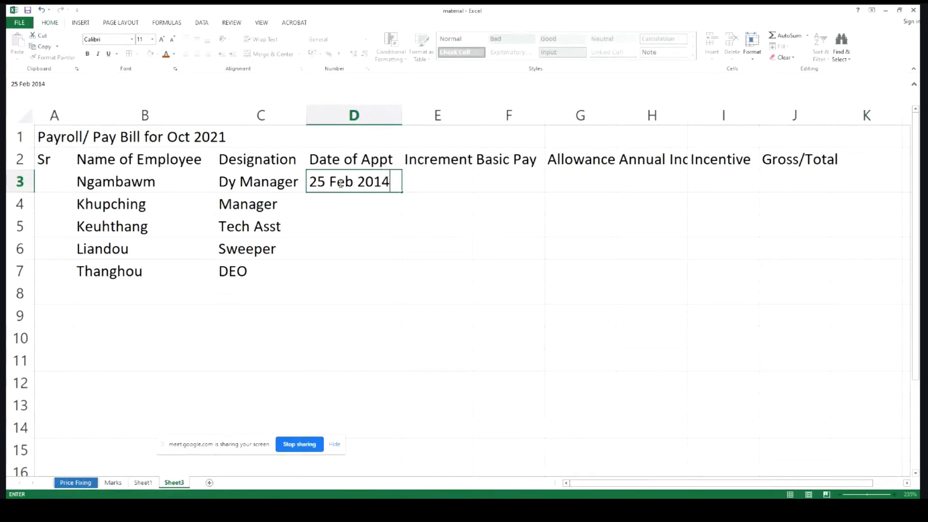
key("Return")
type("22 Jul 20")
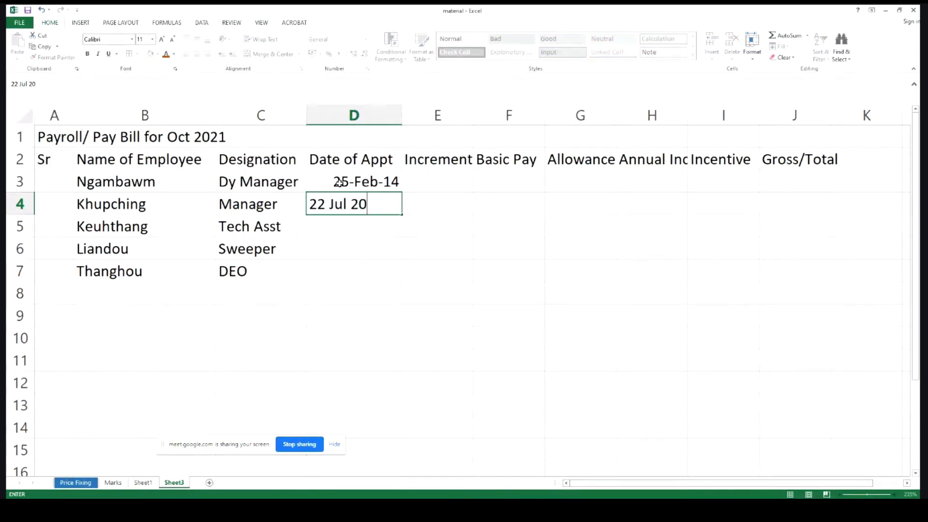
type("20")
key("Return")
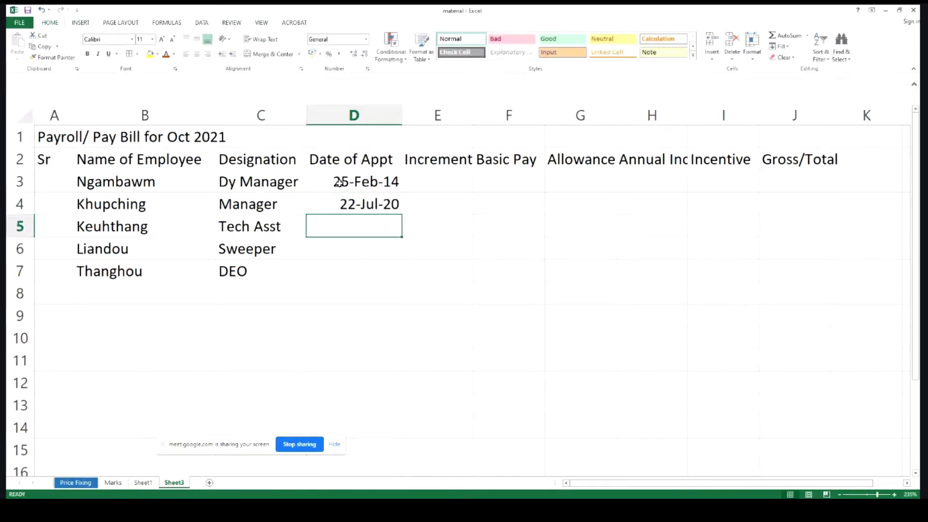
Fill D5:D7 with the appointment dates 01 Mar 2015, 07 Sep 2017 and 01 Jan 2019
type("01 Mart")
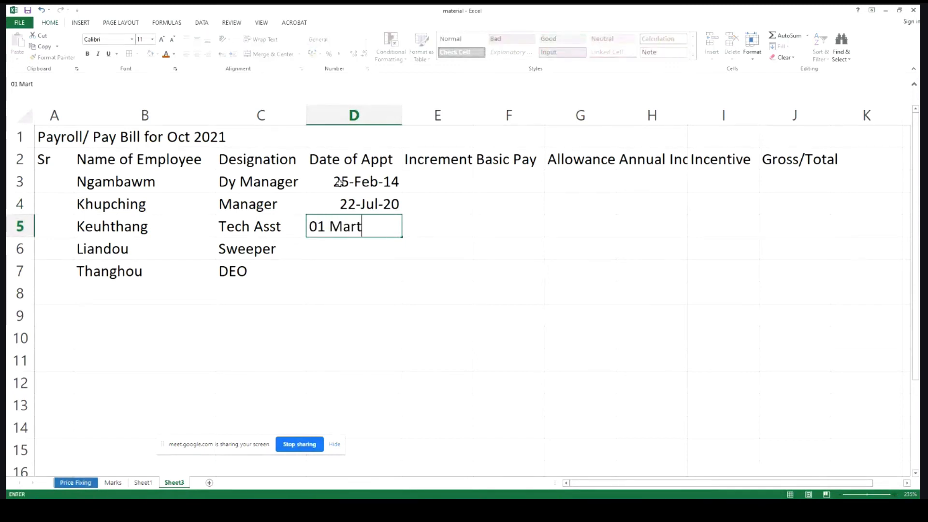
key("BackSpace")
type("2015")
key("Return")
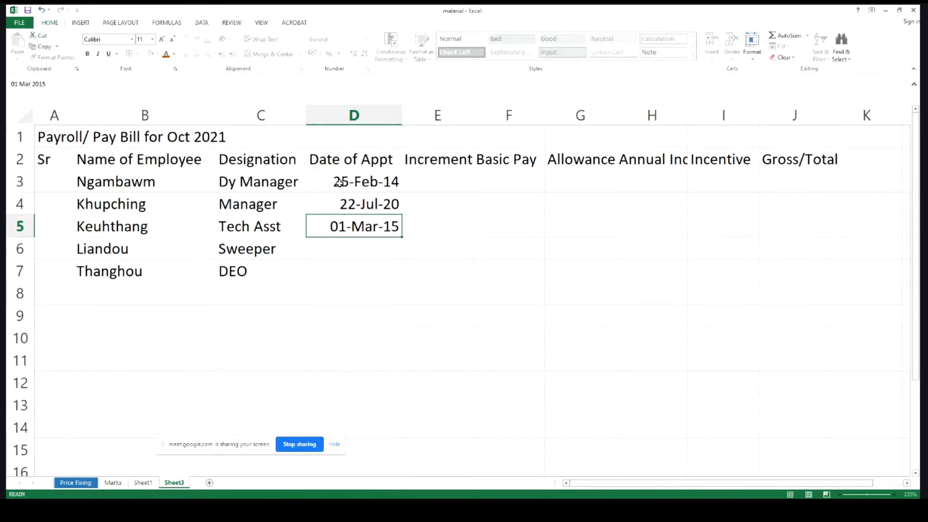
type("07 S")
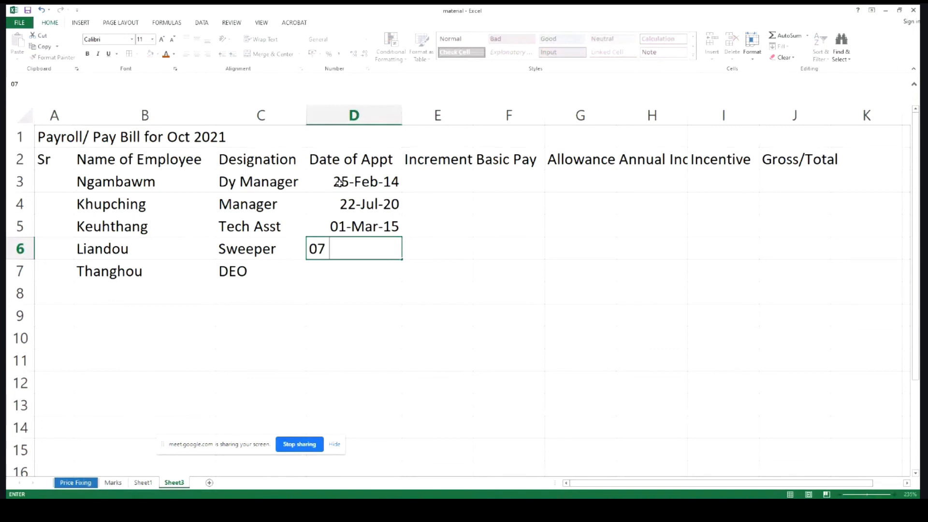
type("ep 2017")
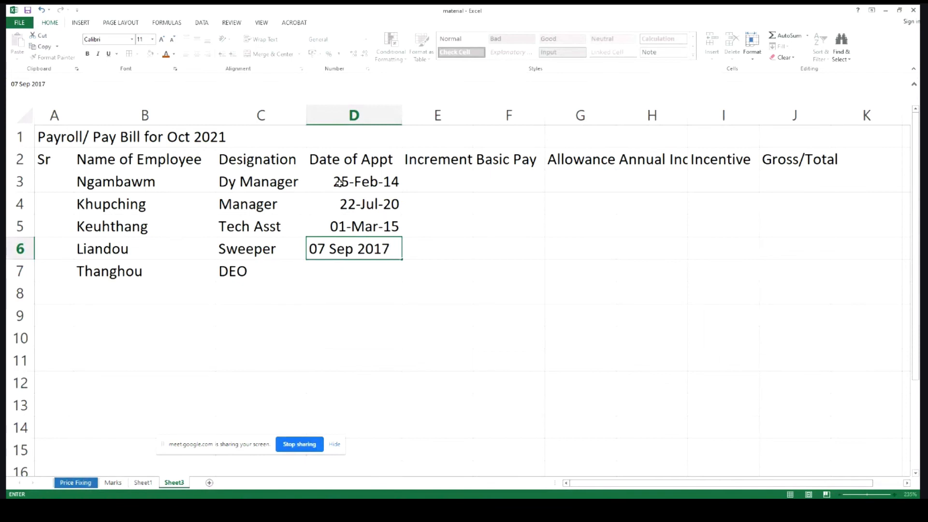
key("Return")
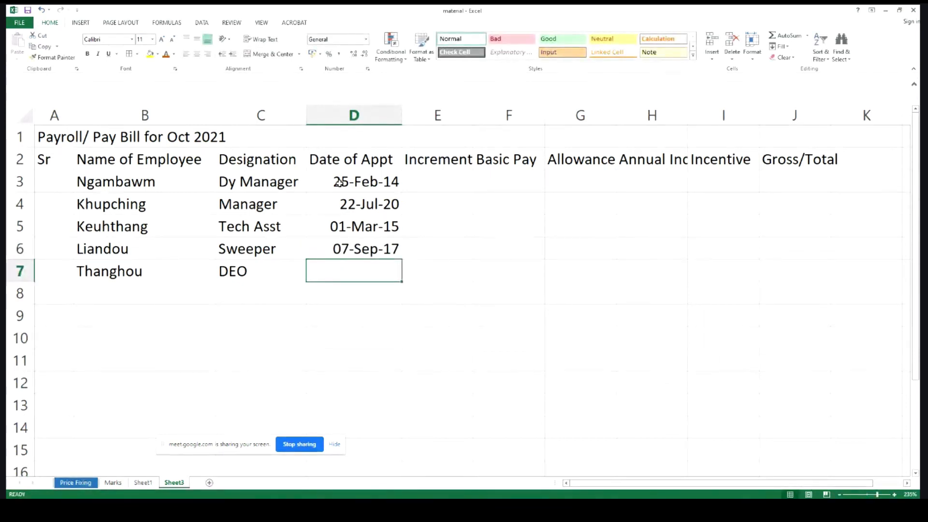
type("01 Jan 2")
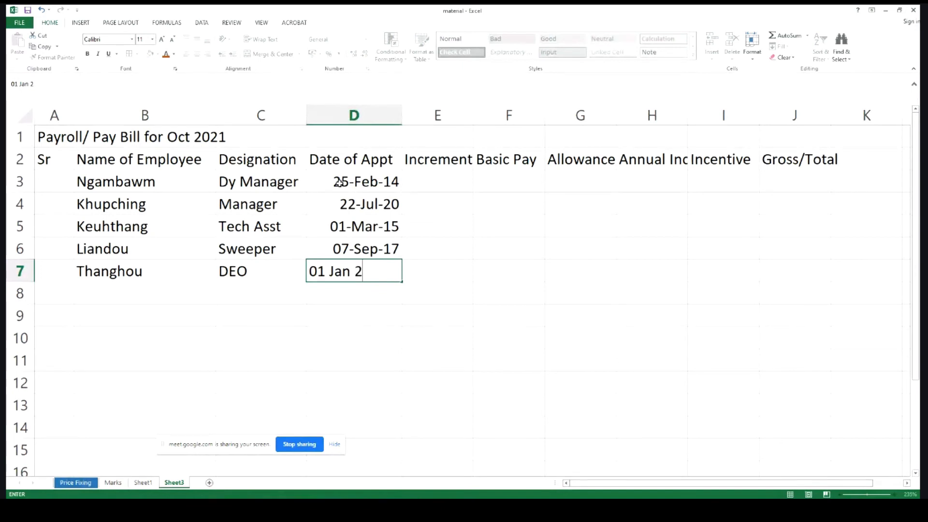
type("019")
left_click(411, 187)
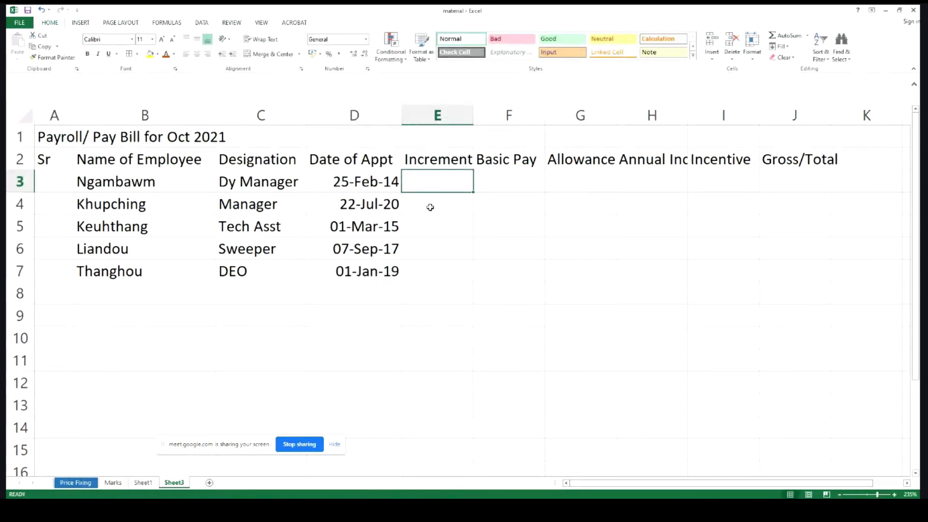
AutoFit column E to its Increment Date heading and enter 01 March 2021 in E3
double_click(472, 115)
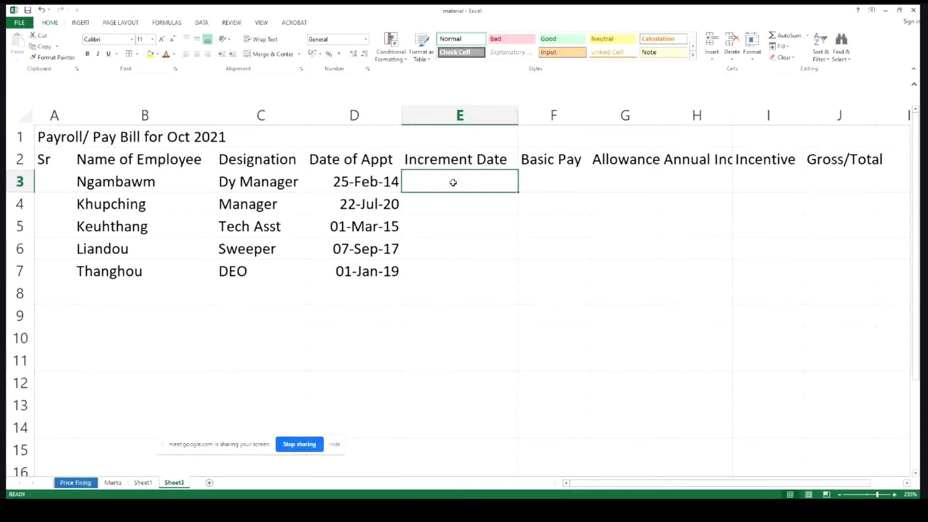
type("01 M")
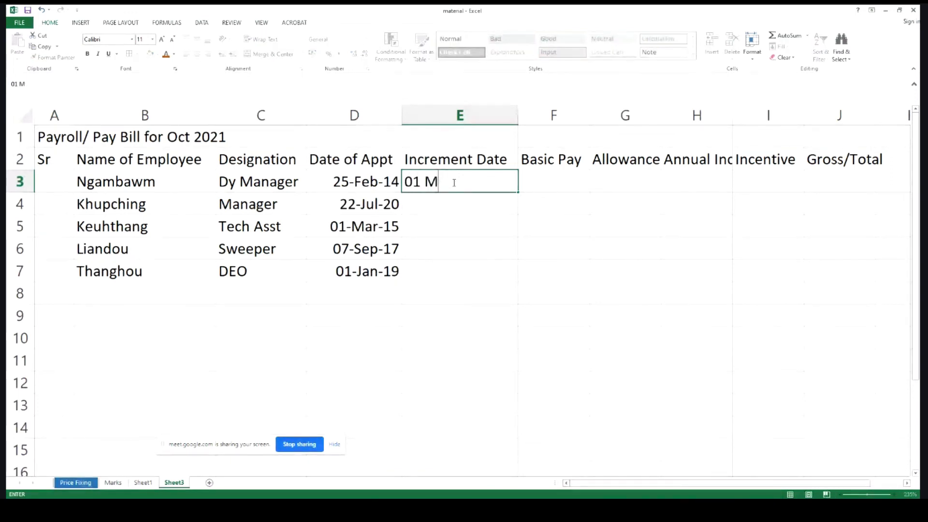
type("arc")
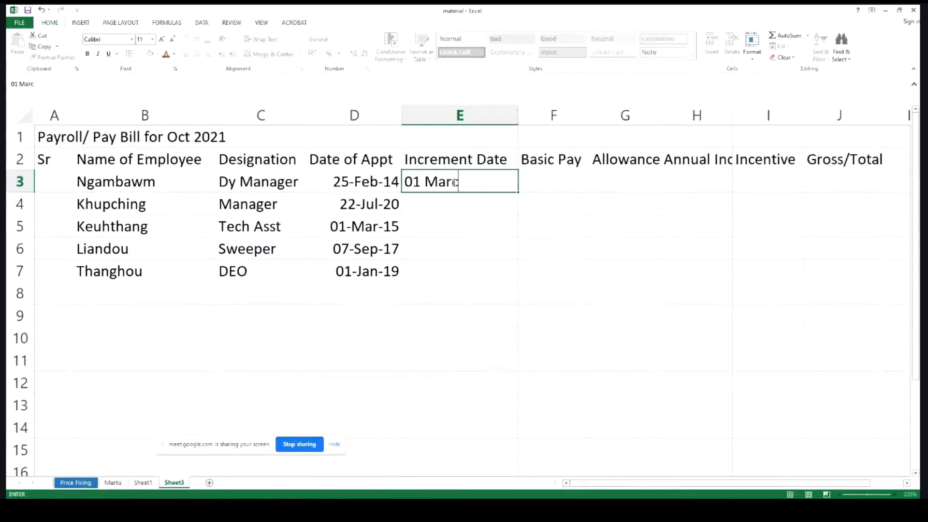
type("h 2015")
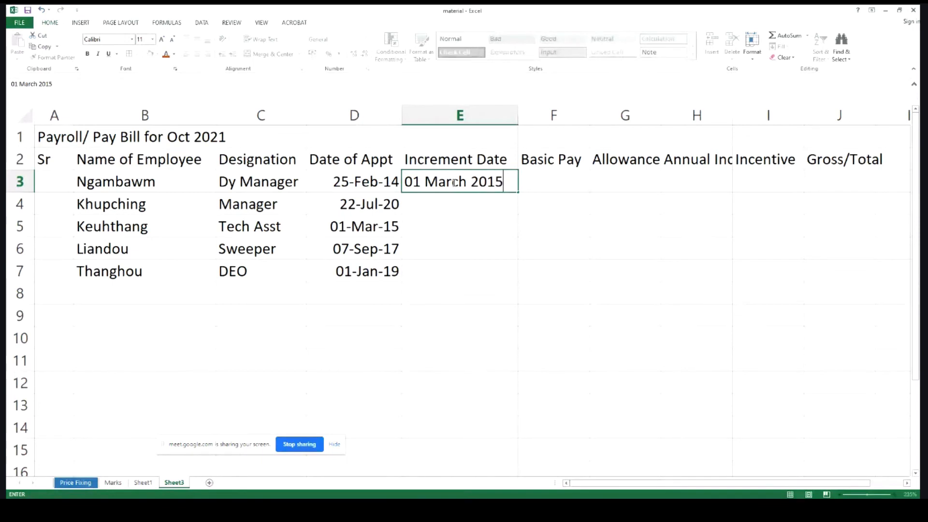
key("BackSpace")
key("BackSpace")
key("BackSpace")
key("BackSpace")
key("BackSpace")
type("2012")
type("1")
key("BackSpace")
key("BackSpace")
key("BackSpace")
type("21")
key("Return")
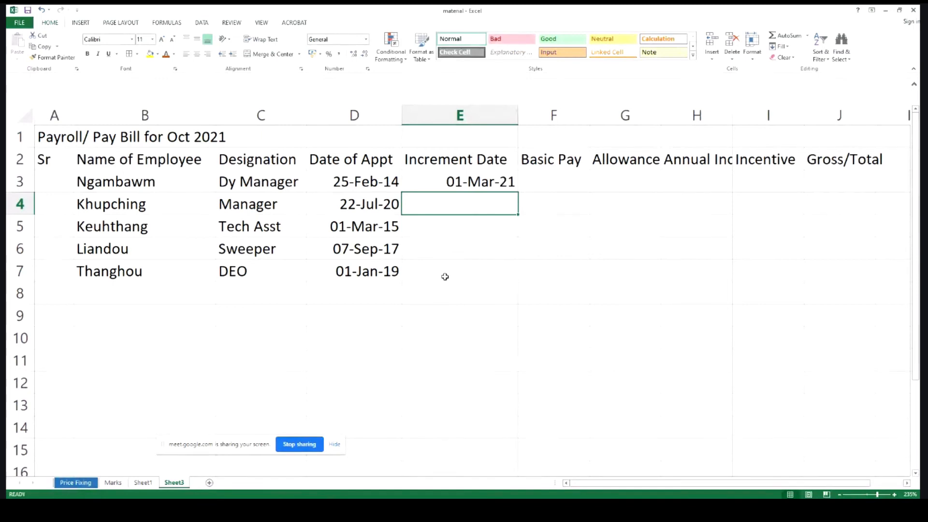
Enter the increment date 01 Aug 2021 in E4
type("01 Aufg")
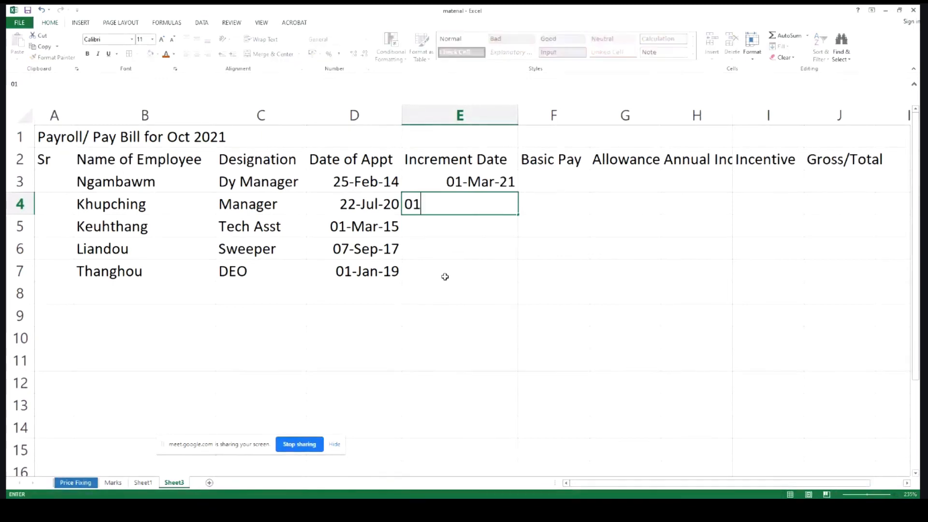
key("BackSpace")
key("BackSpace")
type("g 2")
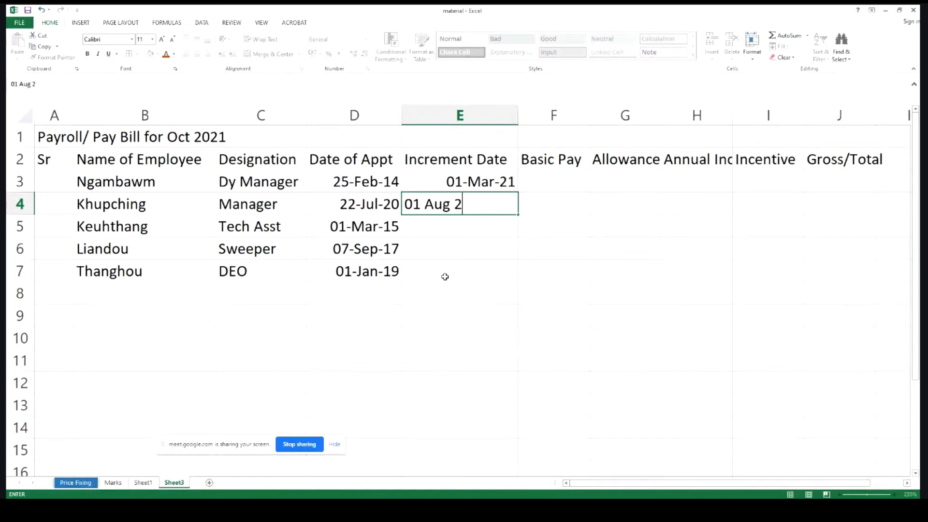
type("20")
key("BackSpace")
key("BackSpace")
type("021")
key("Return")
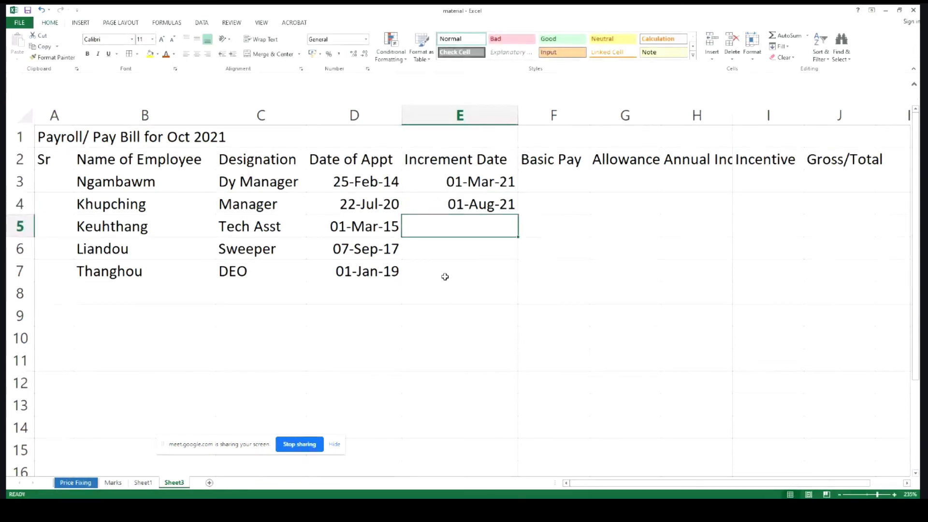
Fill E5:E7 with the increment dates 01 Apr 2021, 01 Oct 2021 and 01 Feb 2021
type("01 ")
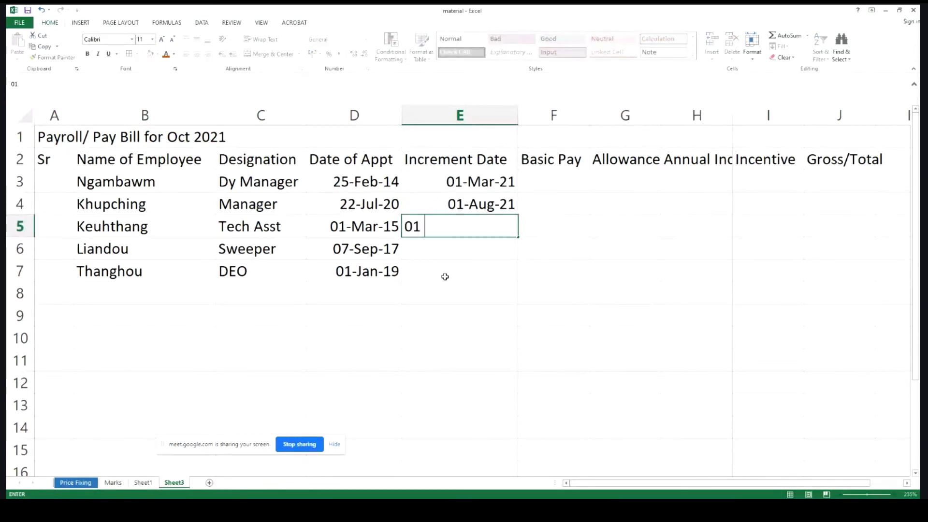
type("Apr ")
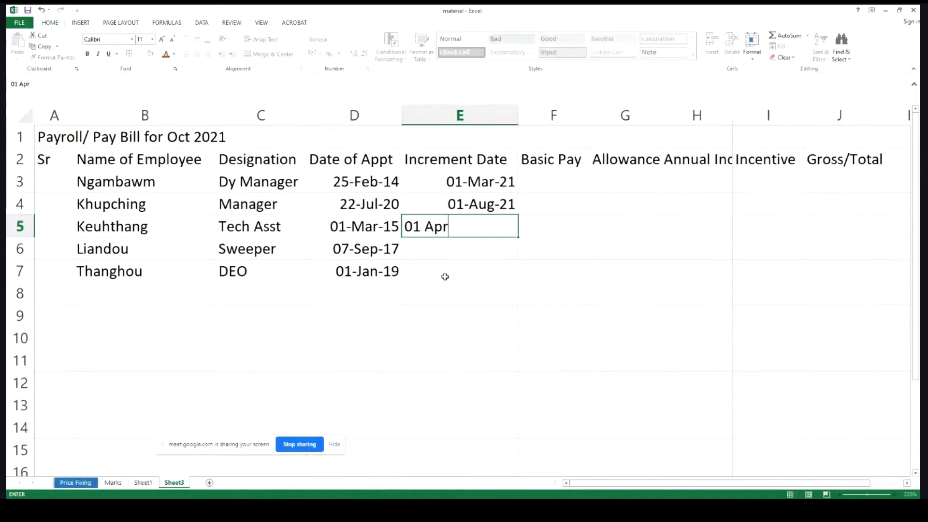
type("2021")
key("Return")
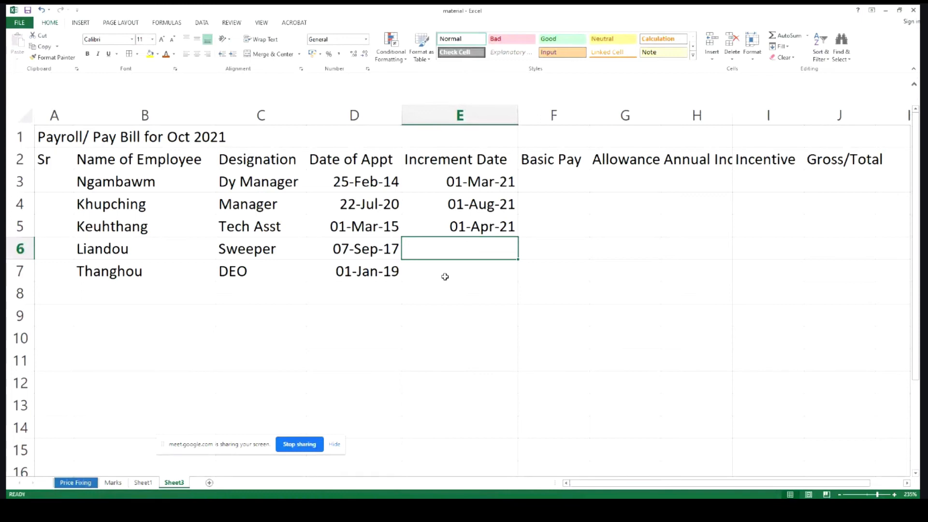
type("01 Oct 2021")
key("Return")
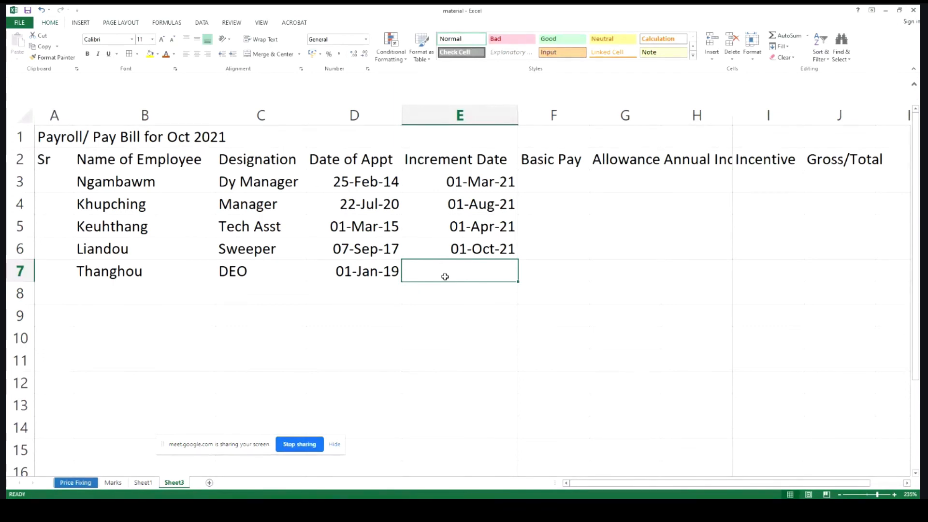
type("01 Fen")
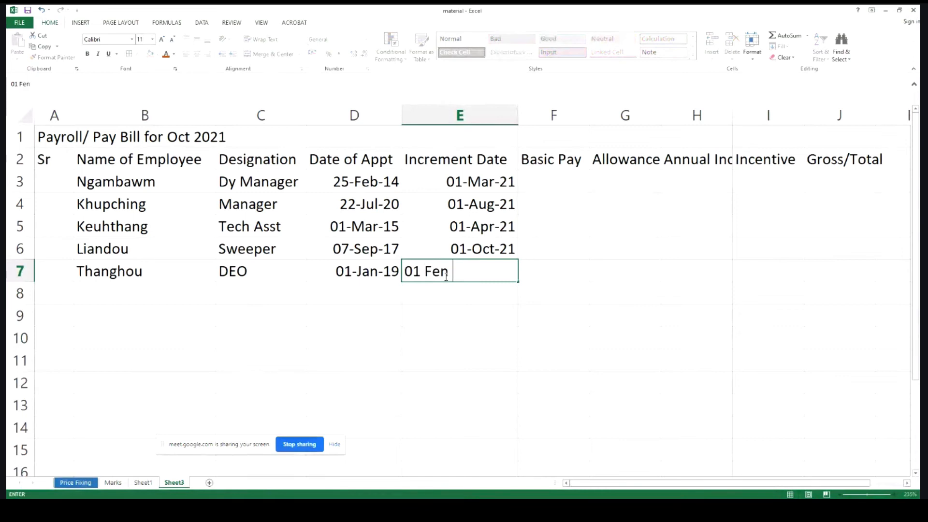
key("BackSpace")
type("b 2021")
key("Tab")
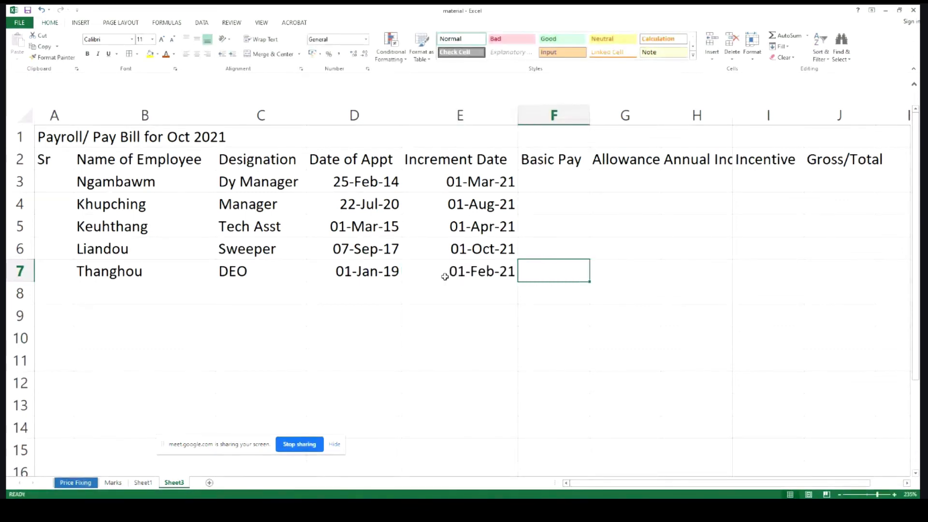
Enter the basic pay amounts 30000 in F3 and 40000 in F4
left_click(551, 164)
left_click(559, 188)
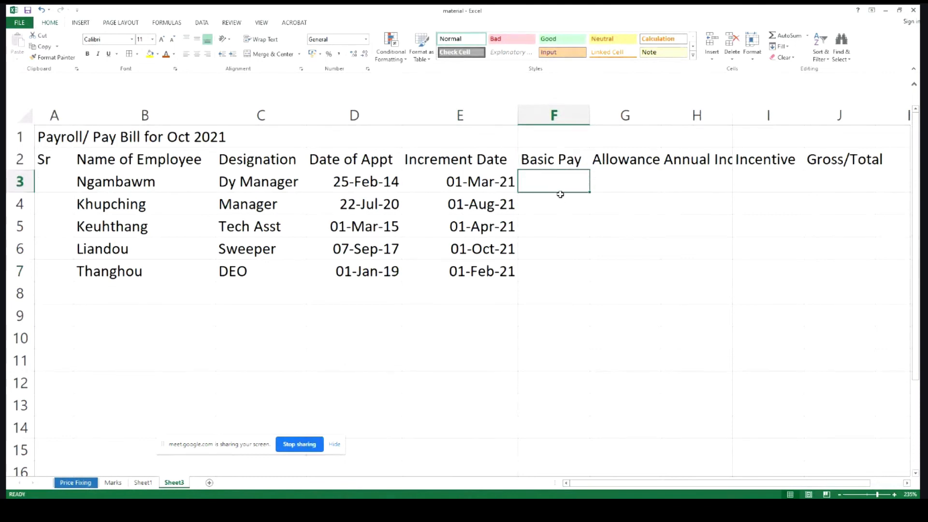
type("30000")
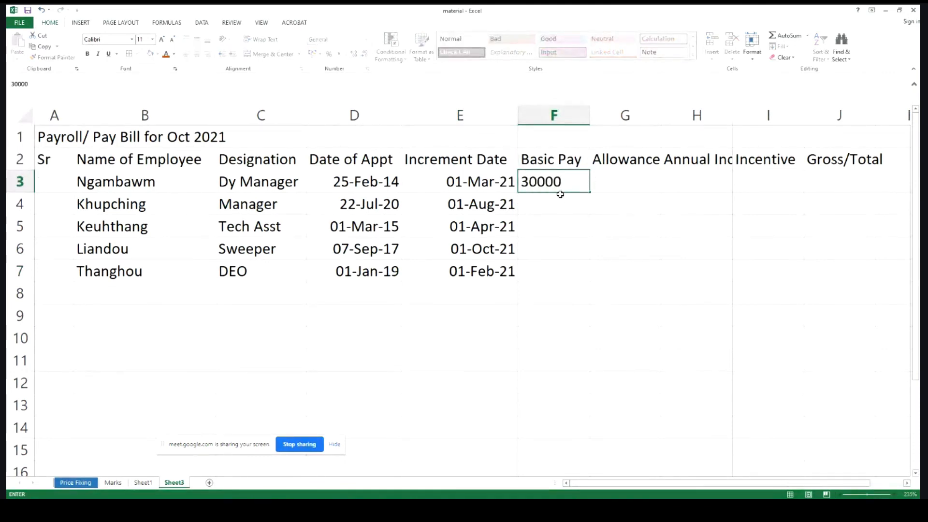
left_click(560, 194)
type("400")
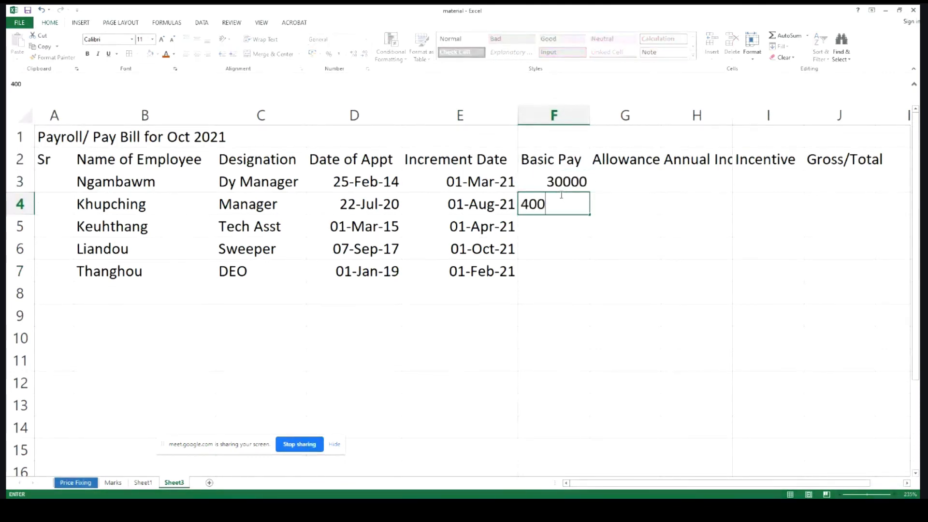
type("00")
key("Return")
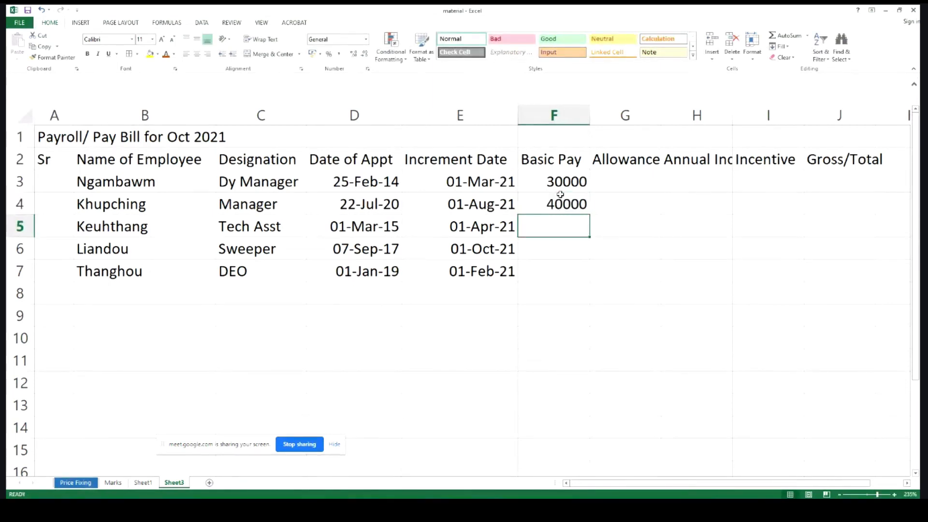
Fill F5:F7 with the basic pay amounts 20000, 15000 and 25000
type("20000")
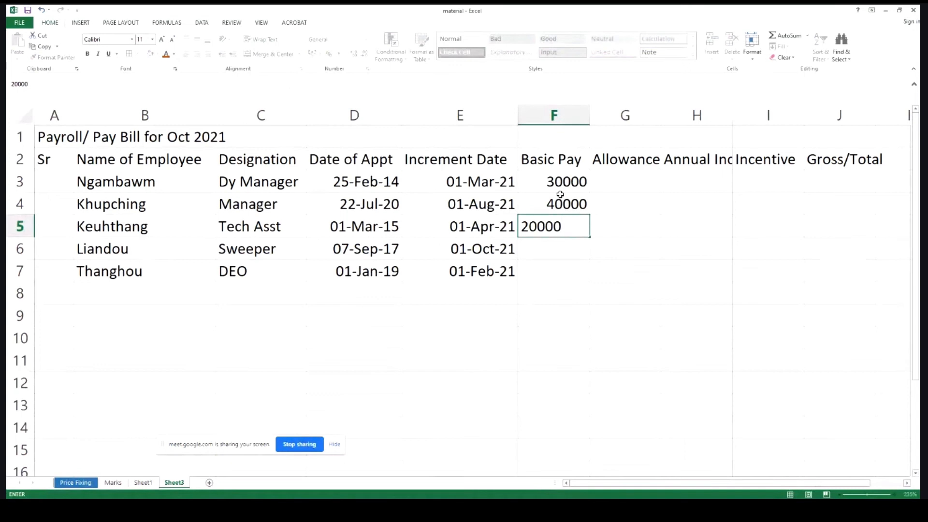
key("Return")
type("15")
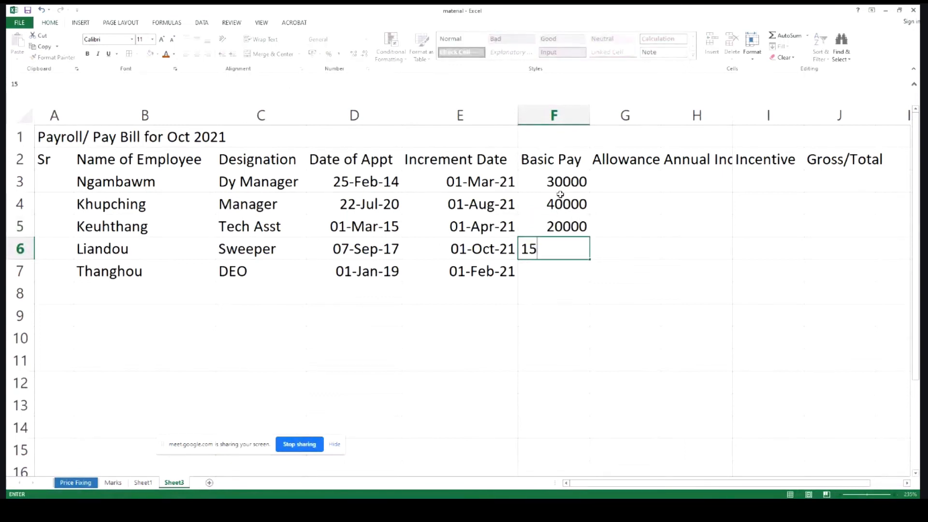
type("000")
key("Return")
type("25")
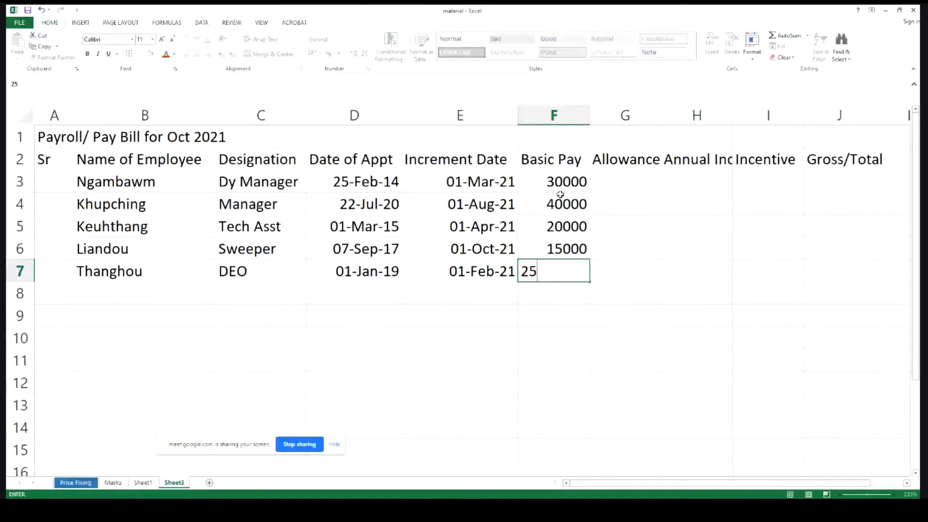
type("000")
key("Tab")
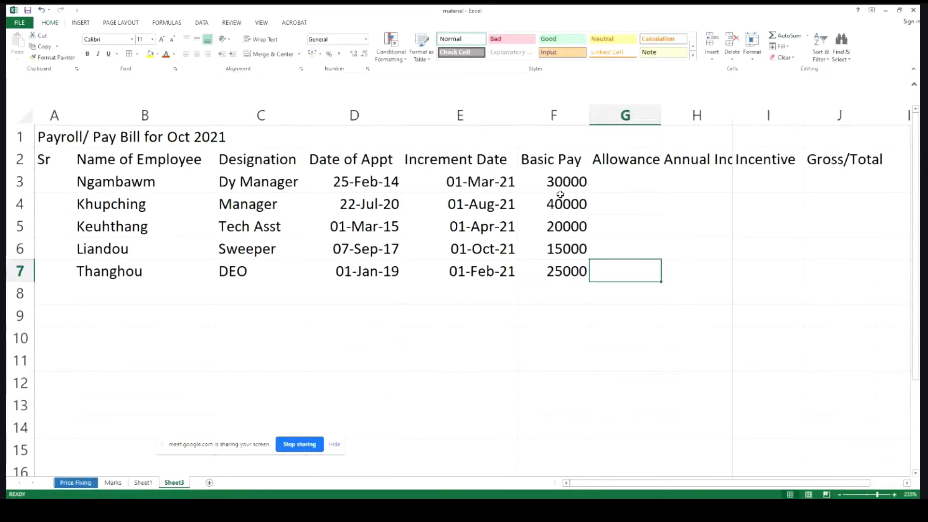
left_click(623, 185)
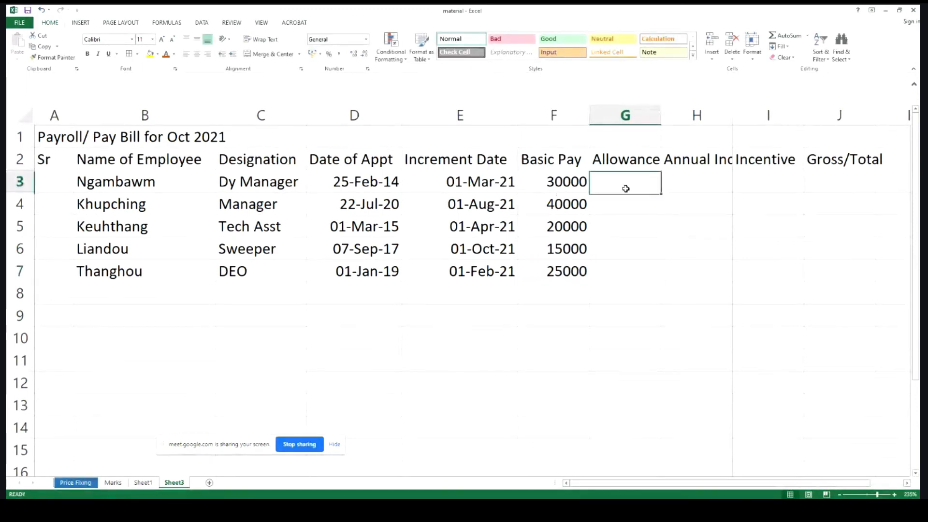
double_click(661, 116)
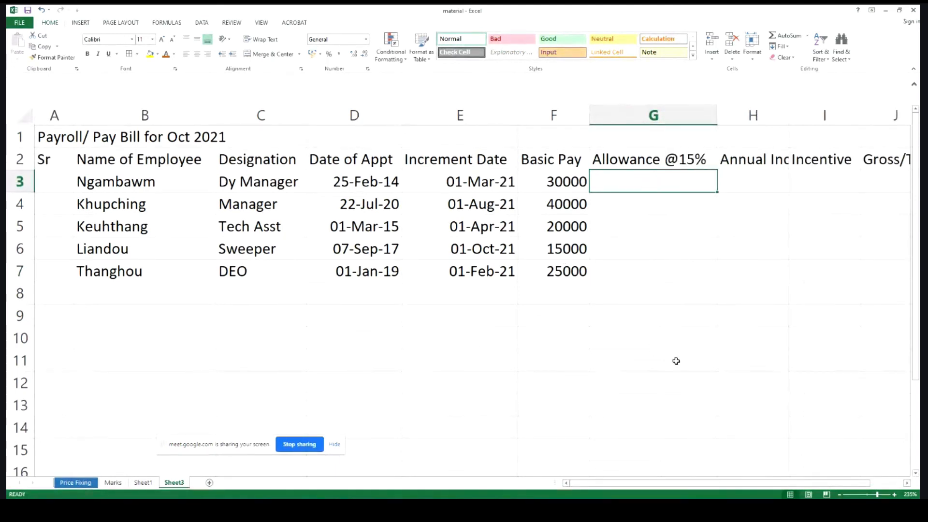
double_click(790, 112)
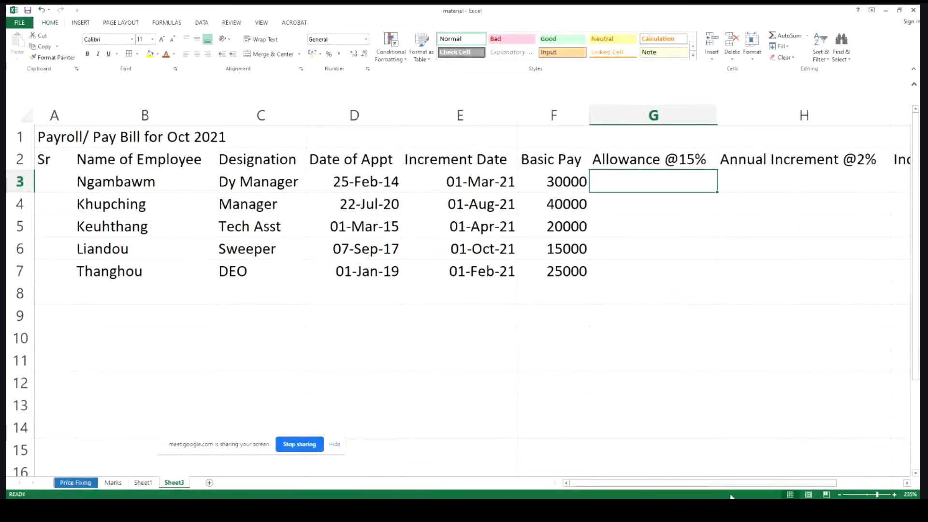
Calculate the allowance in G3 with =15%*F3 and fill the formula down to G7
left_click_drag(727, 483, 757, 486)
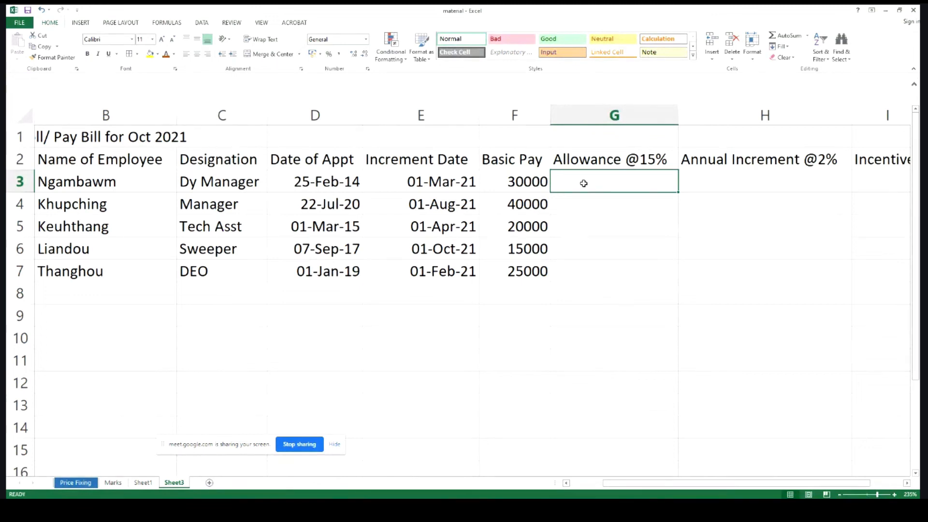
type("=")
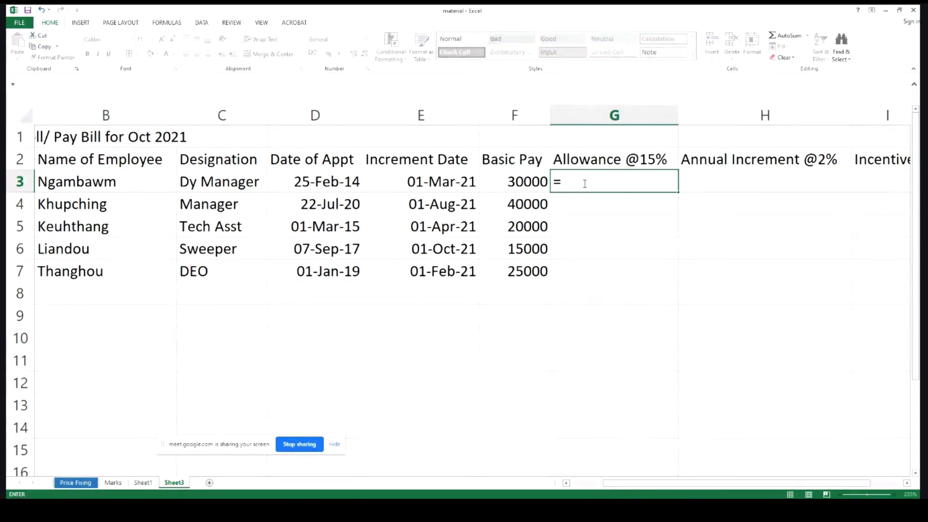
type("15%*")
left_click(525, 182)
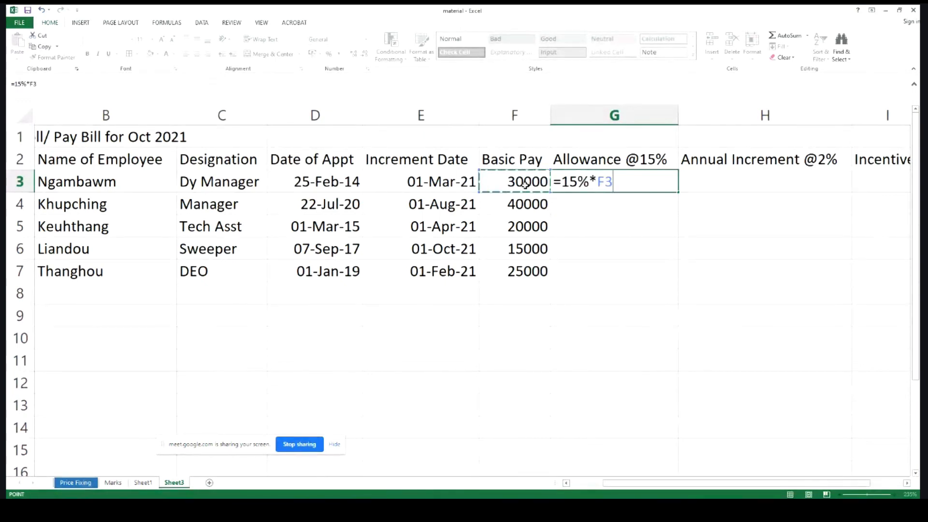
key("Return")
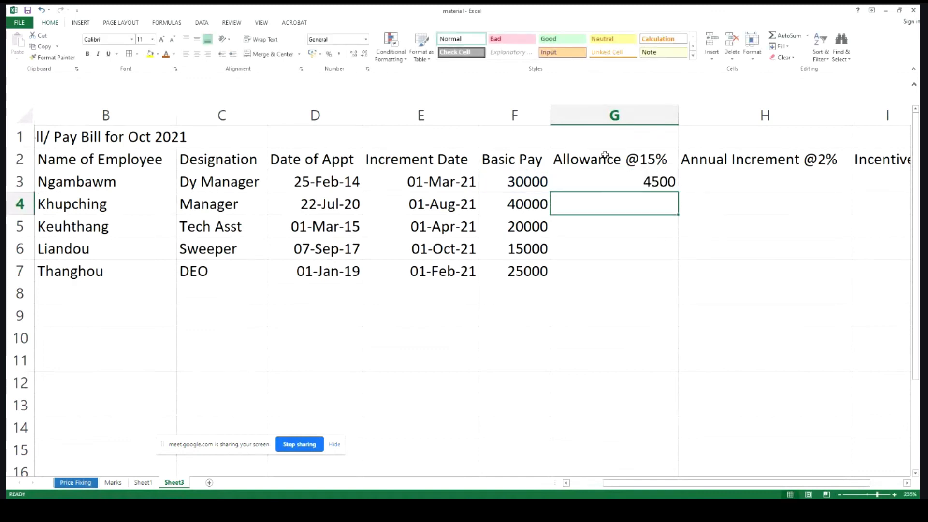
left_click(589, 181)
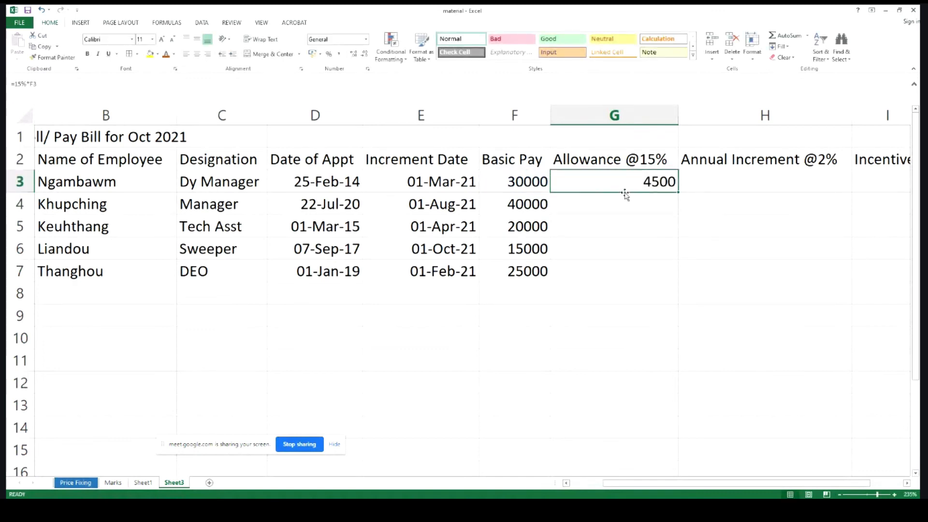
left_click_drag(678, 192, 700, 279)
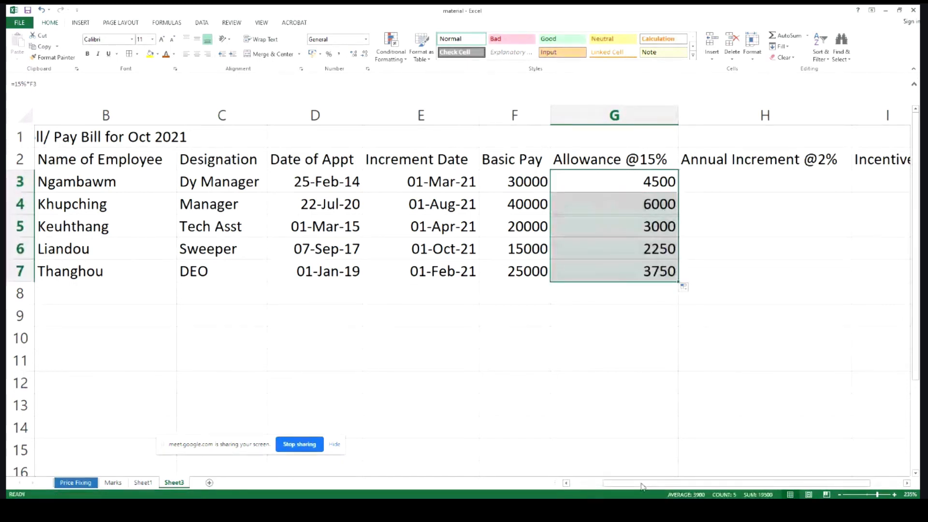
Begin an IFERROR formula in H3 for the annual increment
left_click_drag(642, 485, 701, 470)
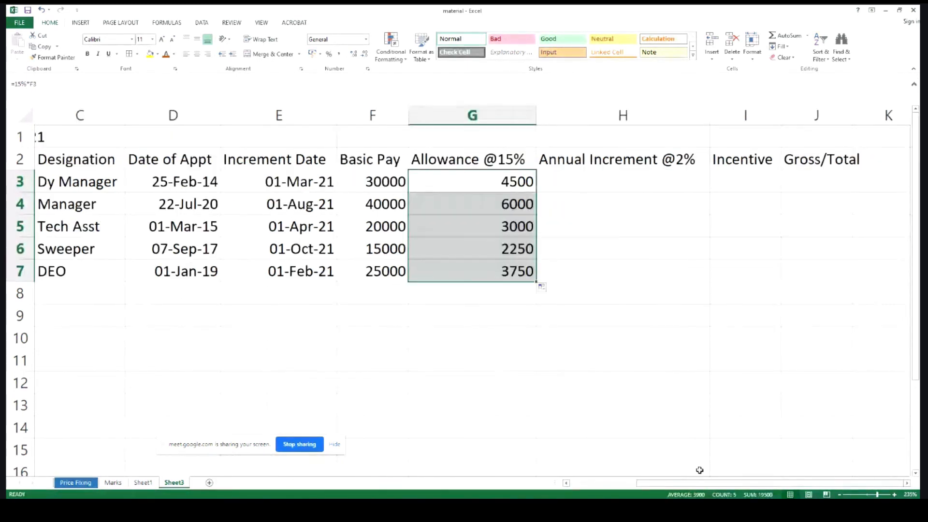
left_click(548, 187)
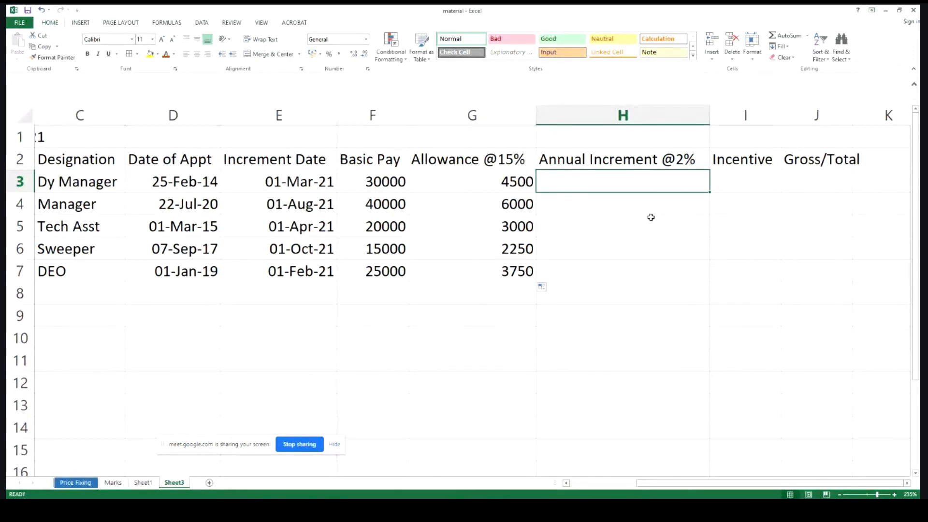
type("=")
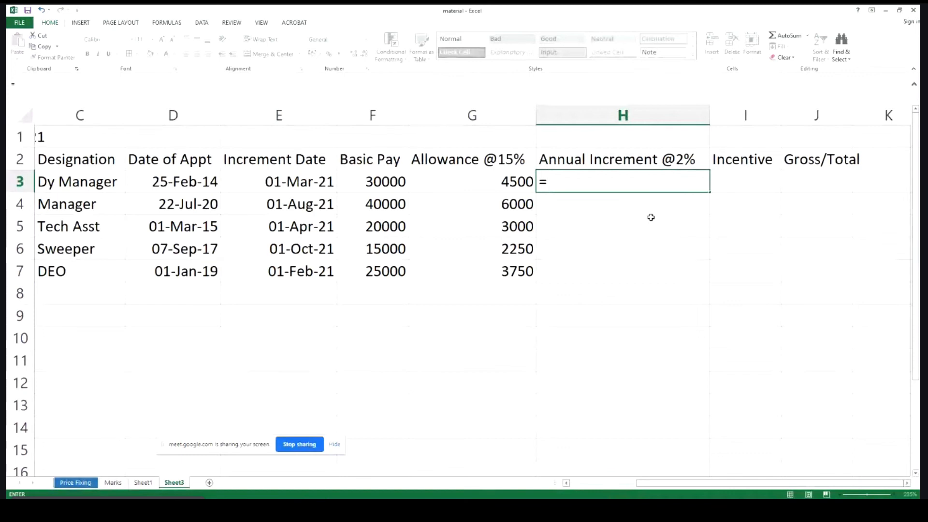
type("i")
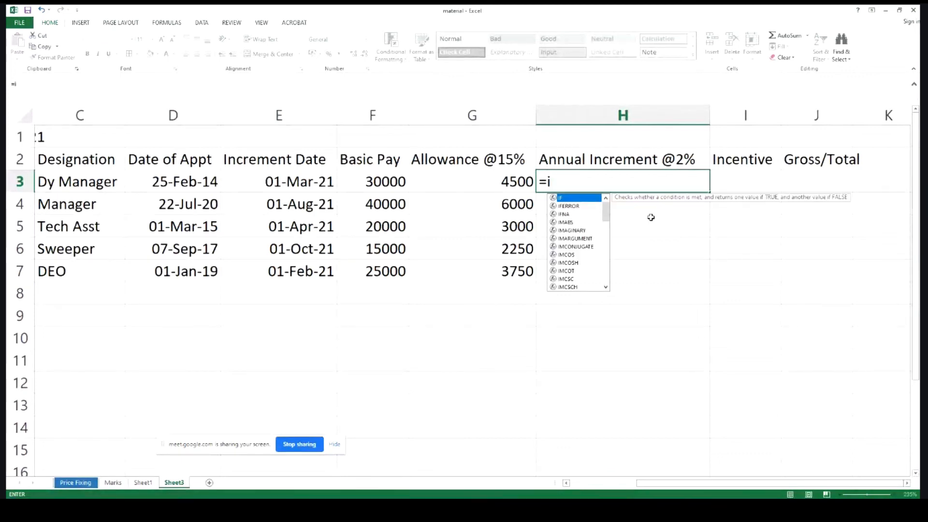
key("BackSpace")
type("if")
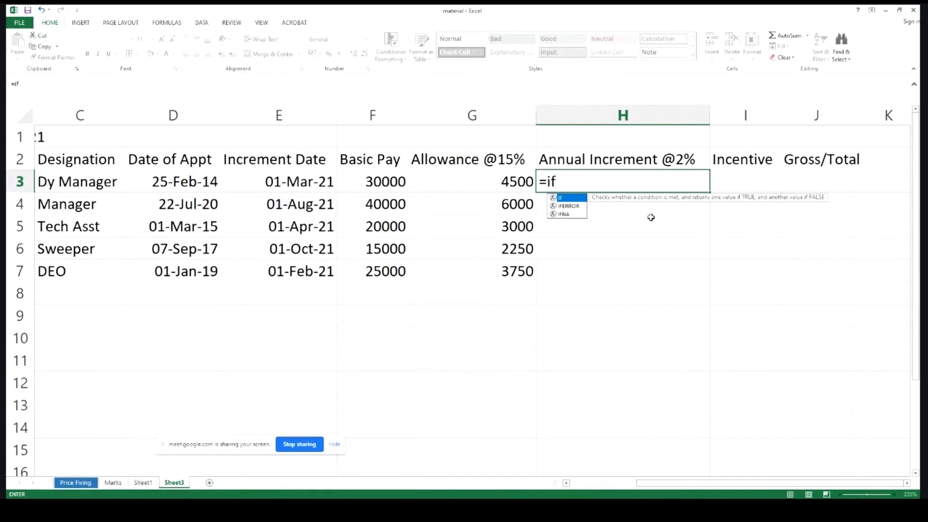
double_click(569, 206)
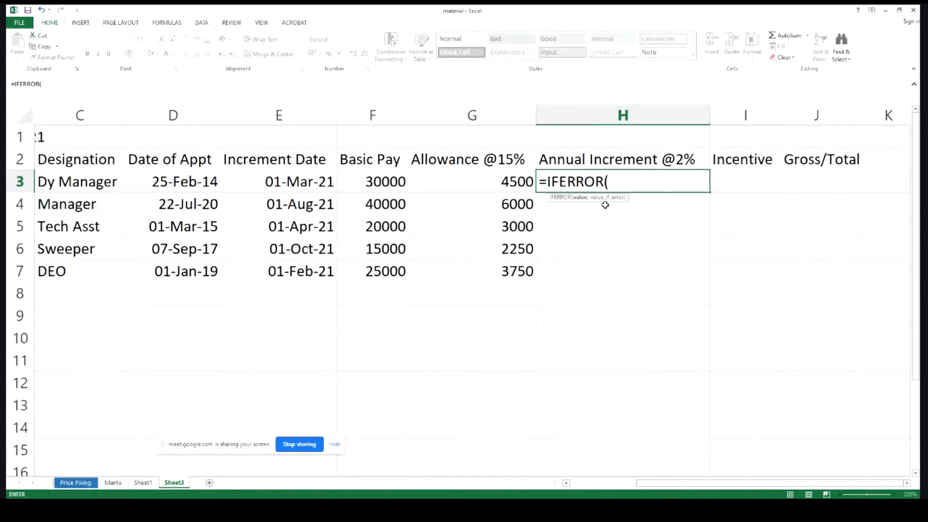
Nest an opening DATEDIF function as the value argument of the IFERROR formula in H3
type("dated")
key("BackSpace")
key("BackSpace")
key("BackSpace")
key("BackSpace")
key("BackSpace")
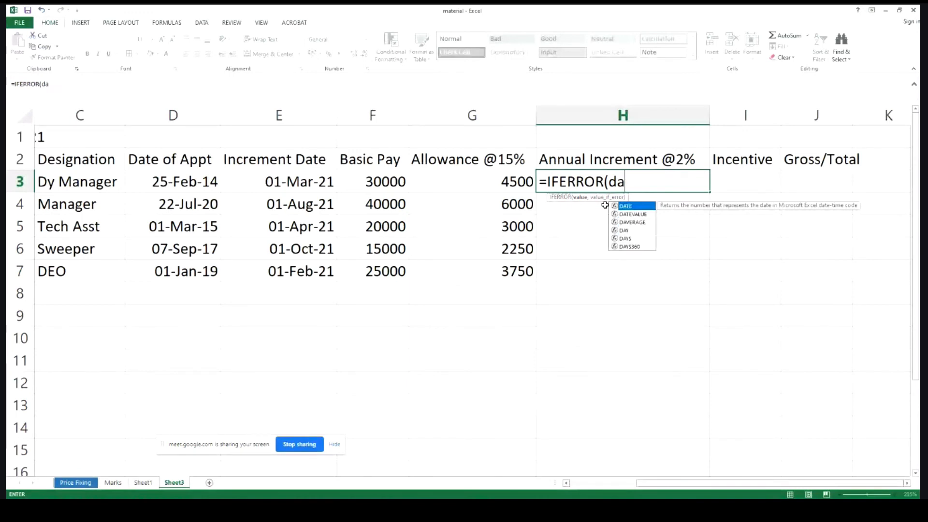
type("DAT")
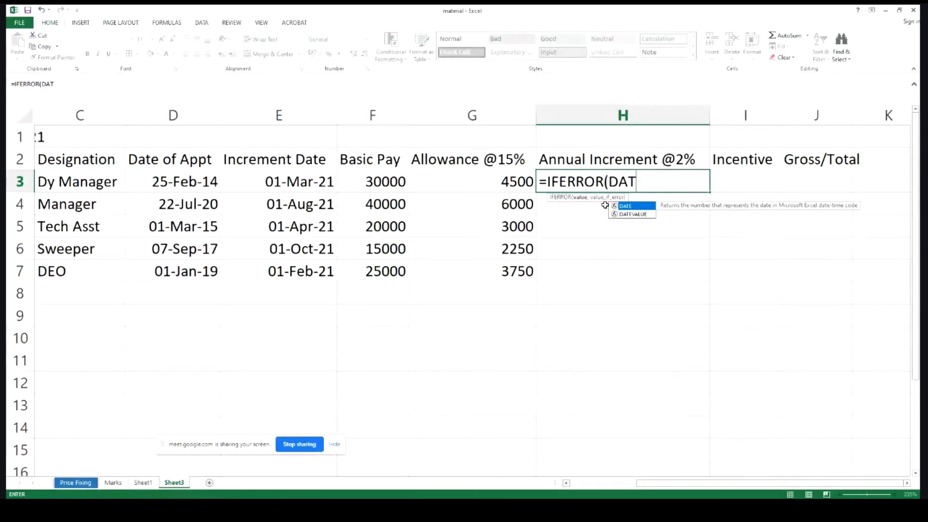
type("EDIF")
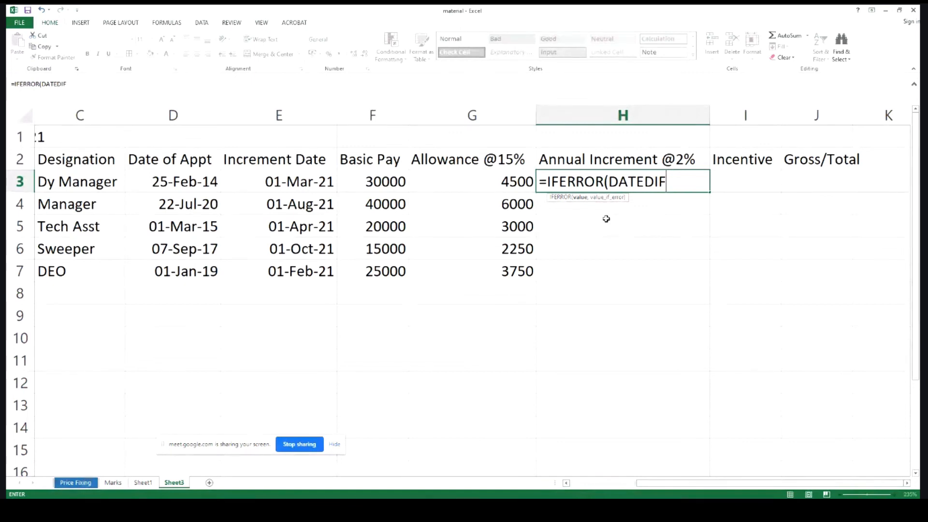
type("(")
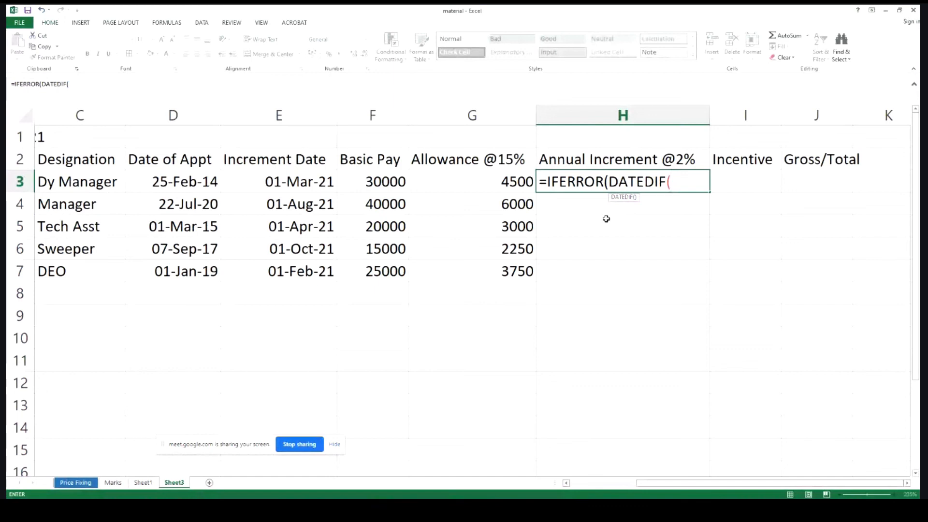
Complete the DATEDIF part of the H3 formula with the arguments D3, E3 and "Y"
left_click(166, 183)
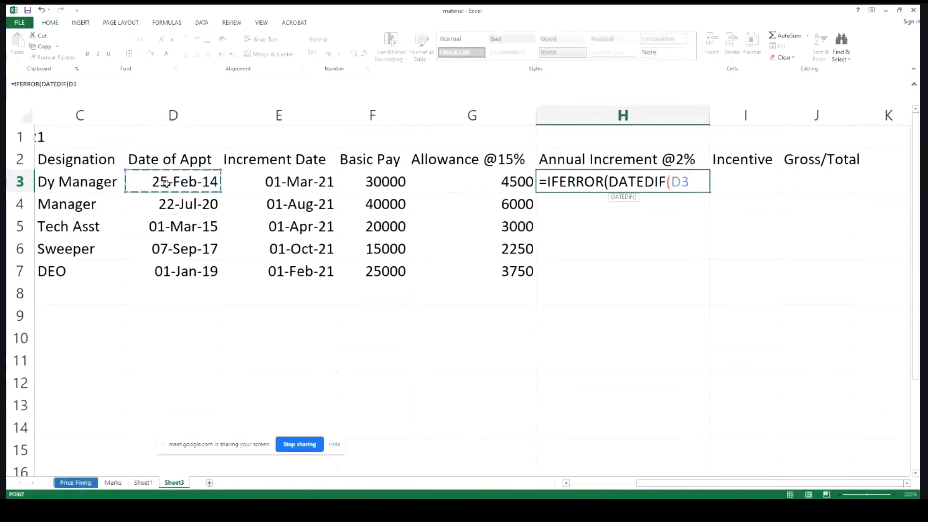
type(",")
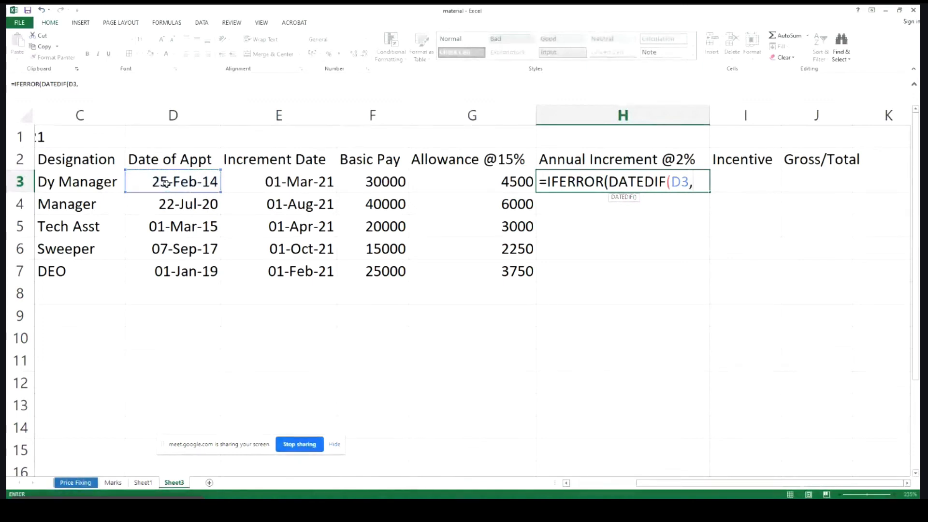
left_click(286, 182)
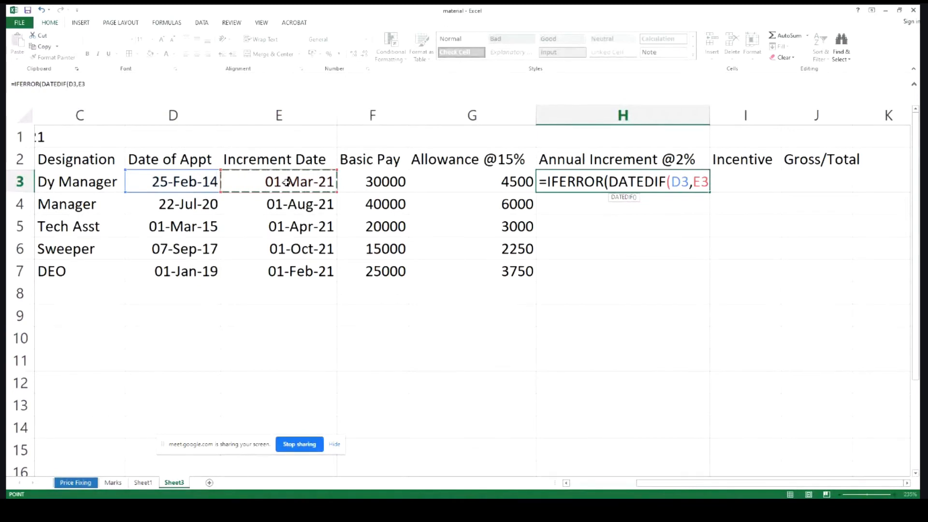
type(",")
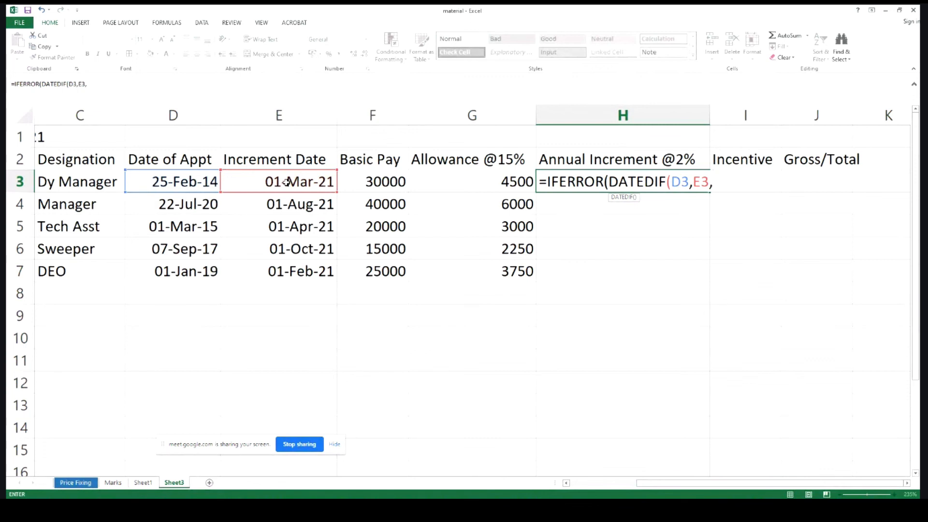
type("\"y")
key("BackSpace")
type("Y\")")
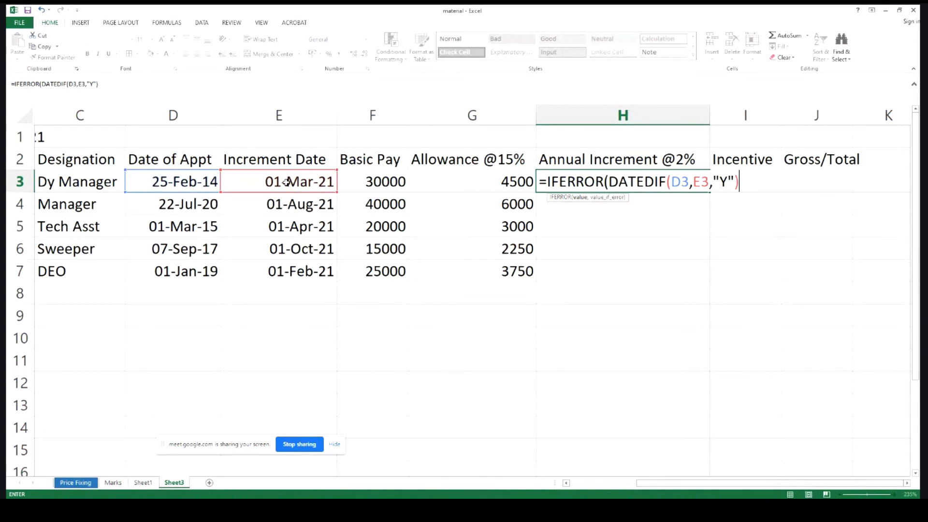
Multiply the DATEDIF part in H3 by 2%*F3, close the IFERROR bracket and try to enter the formula
type("*2")
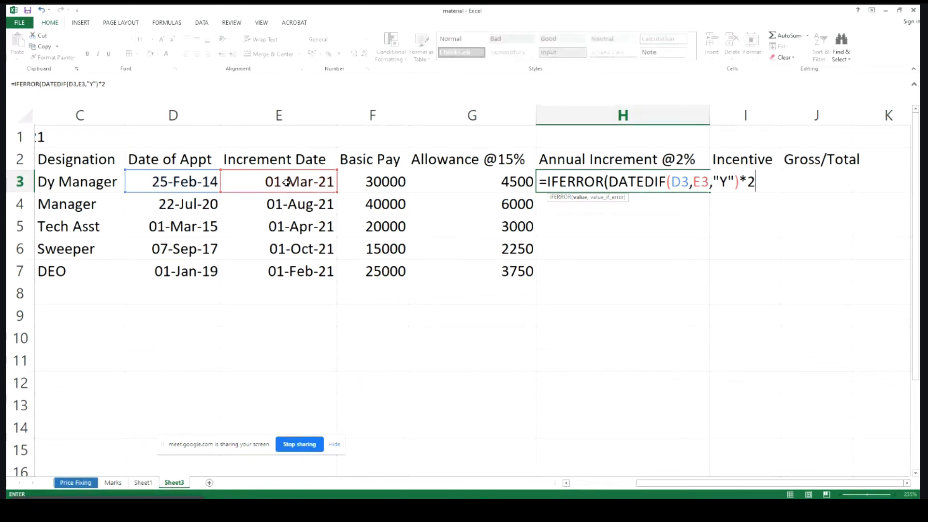
type("%*")
left_click(384, 180)
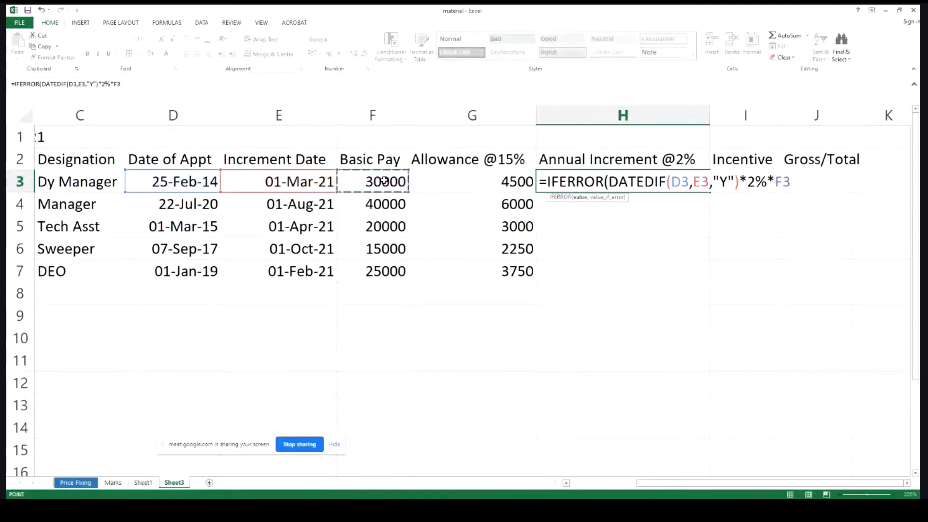
type(")")
key("Return")
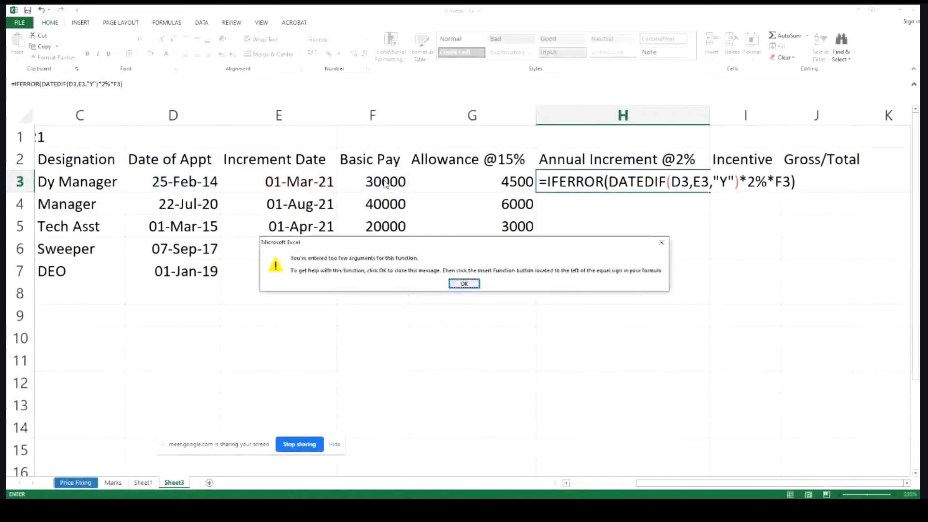
Retry entering the incomplete IFERROR formula in H3, and discard the entry
left_click(459, 284)
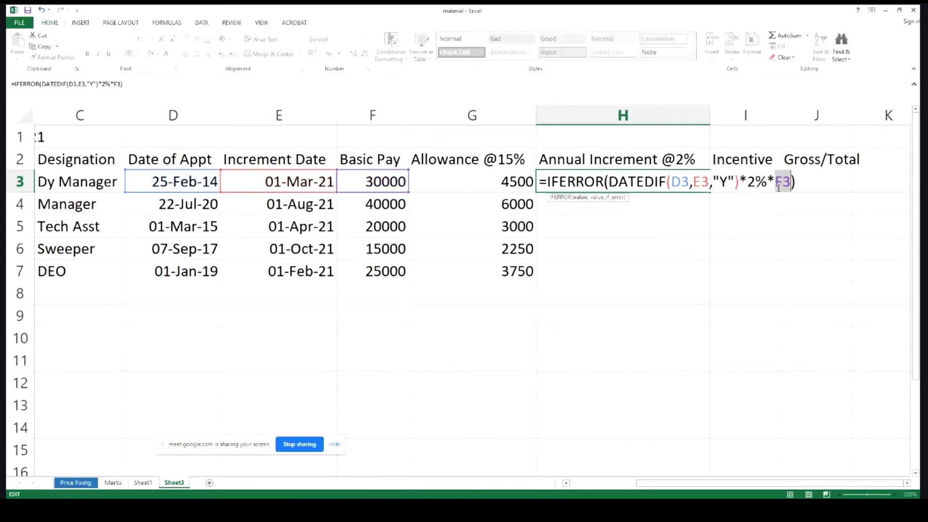
key("Return")
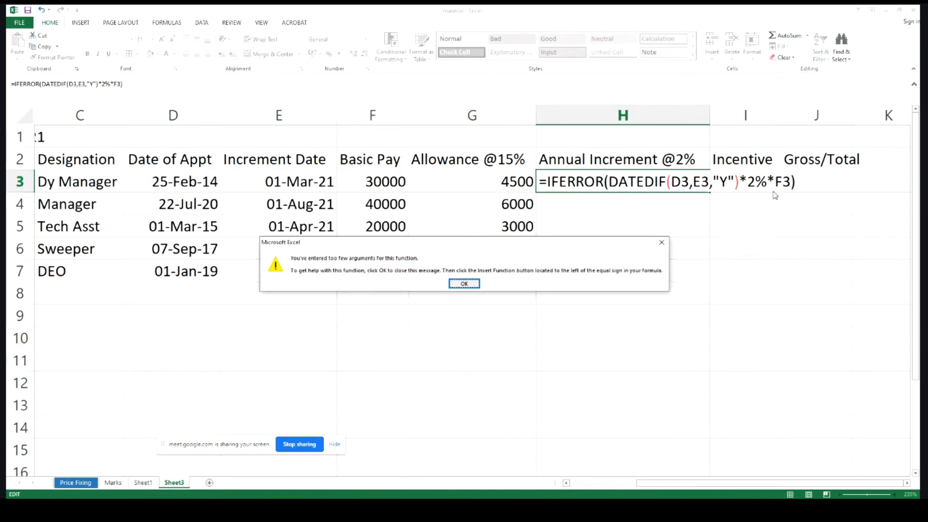
left_click(463, 284)
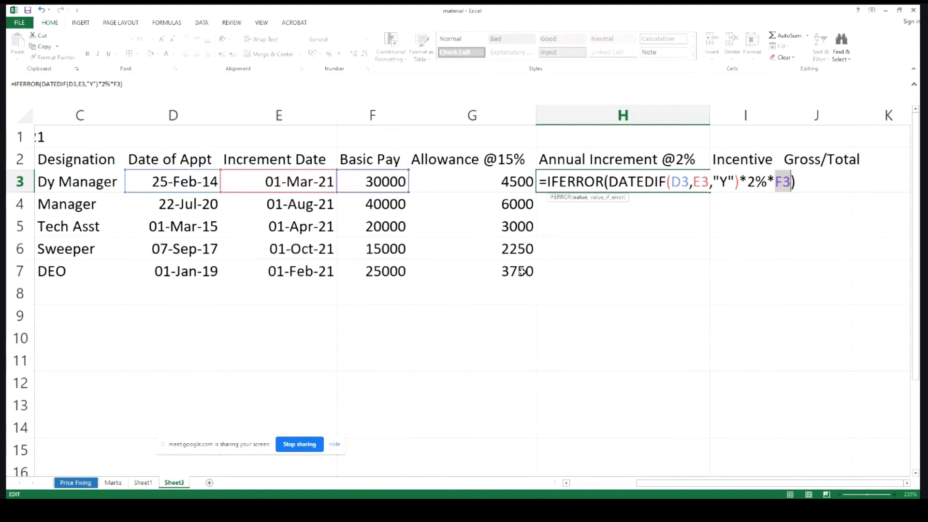
left_click(673, 182)
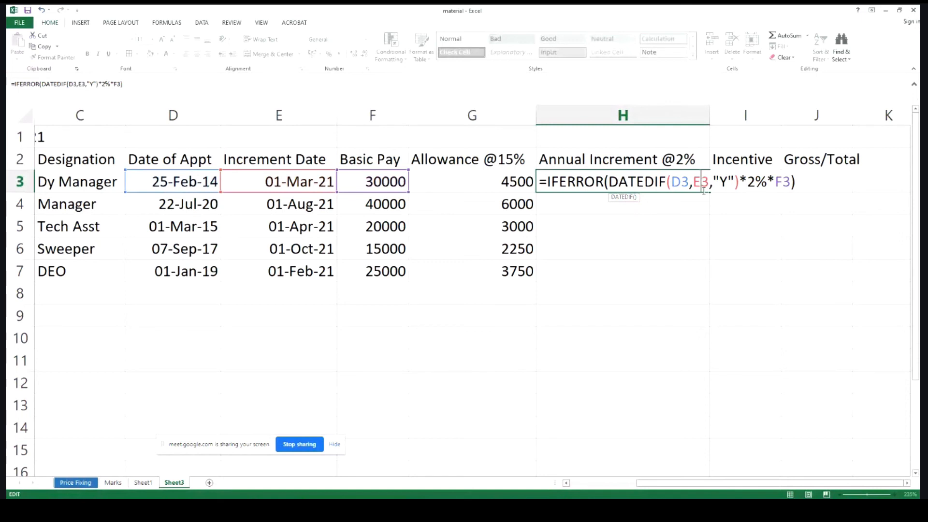
left_click(802, 182)
key("Return")
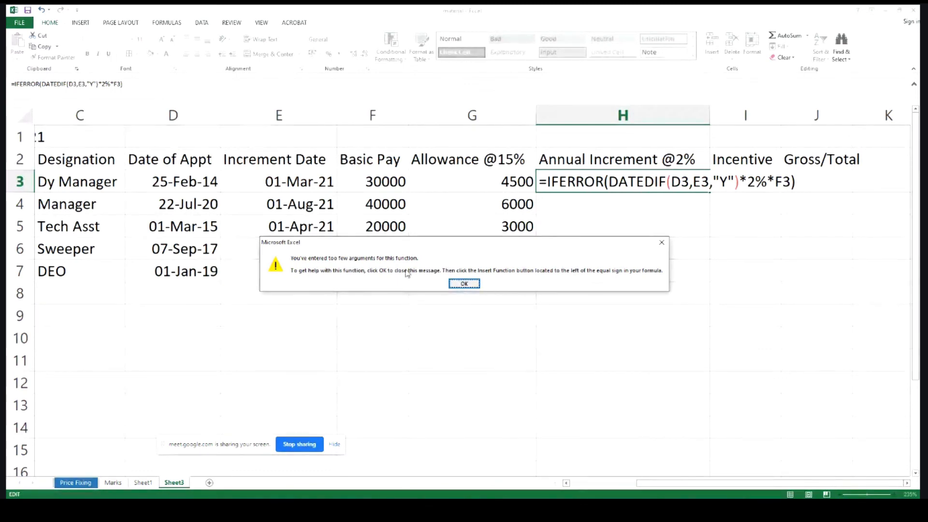
left_click(464, 284)
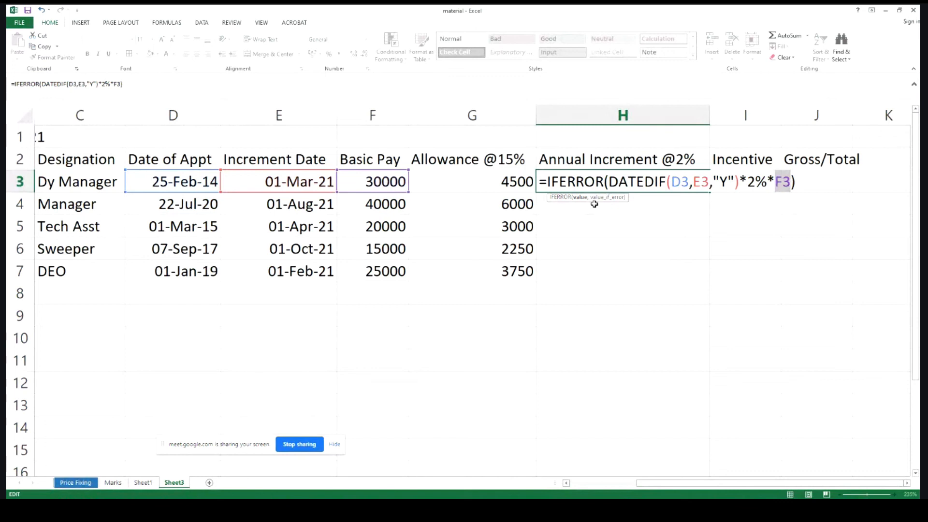
key("BackSpace")
left_click(593, 241)
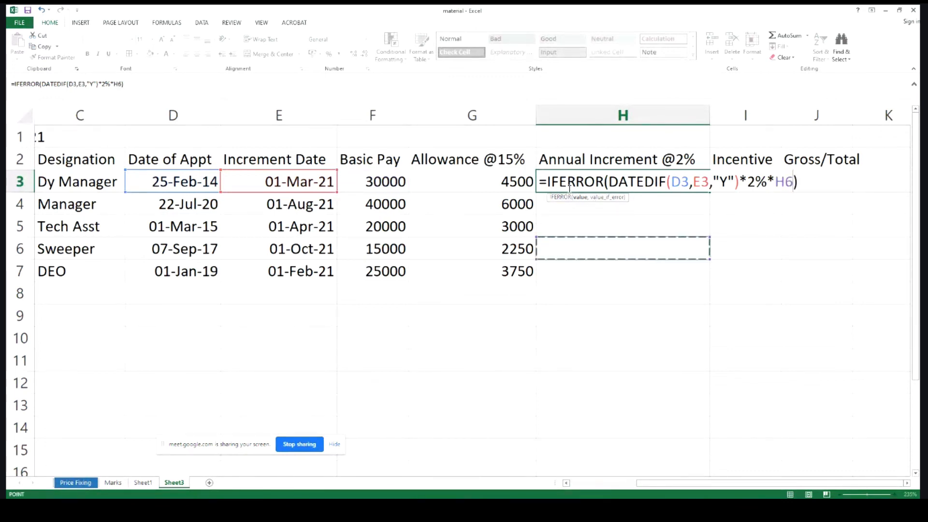
key("Escape")
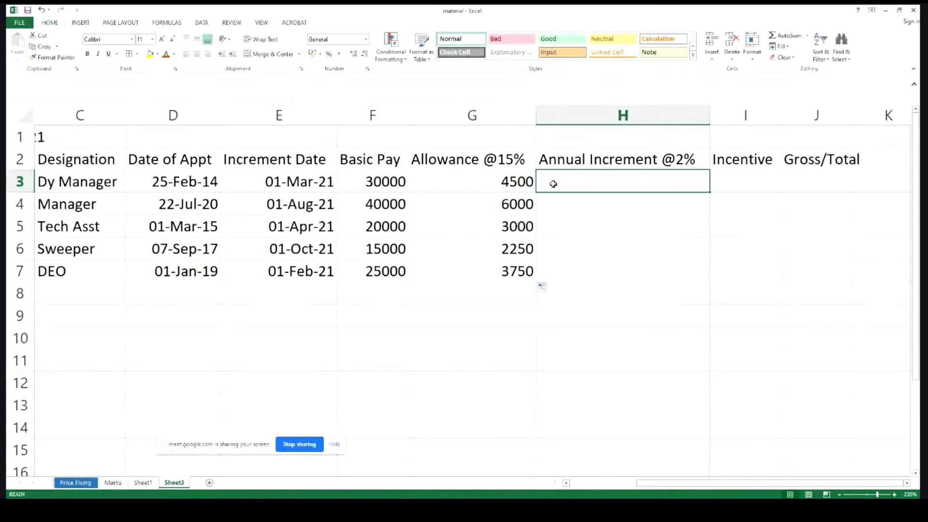
Start the H3 formula afresh as IFERROR with a nested DATEDIF function using the arguments D3, E3 and "Y"
type("+IF")
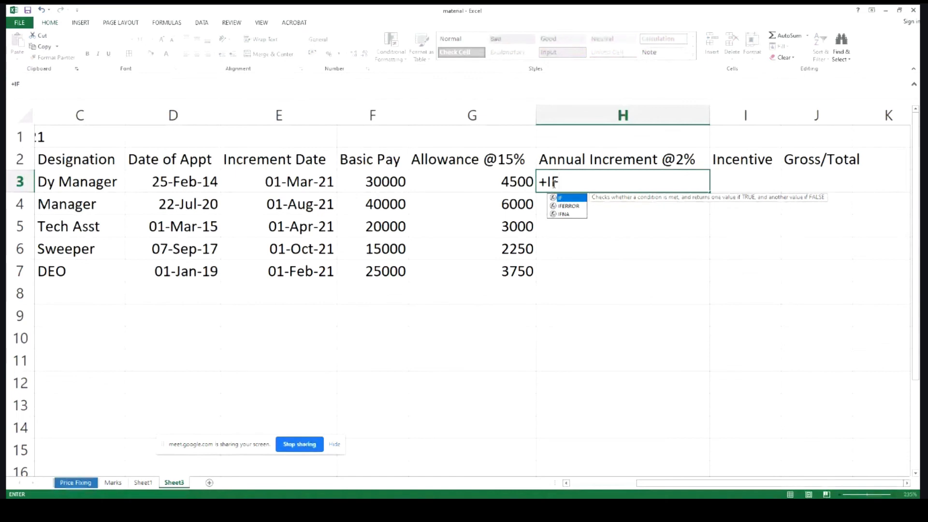
type("ERROR(")
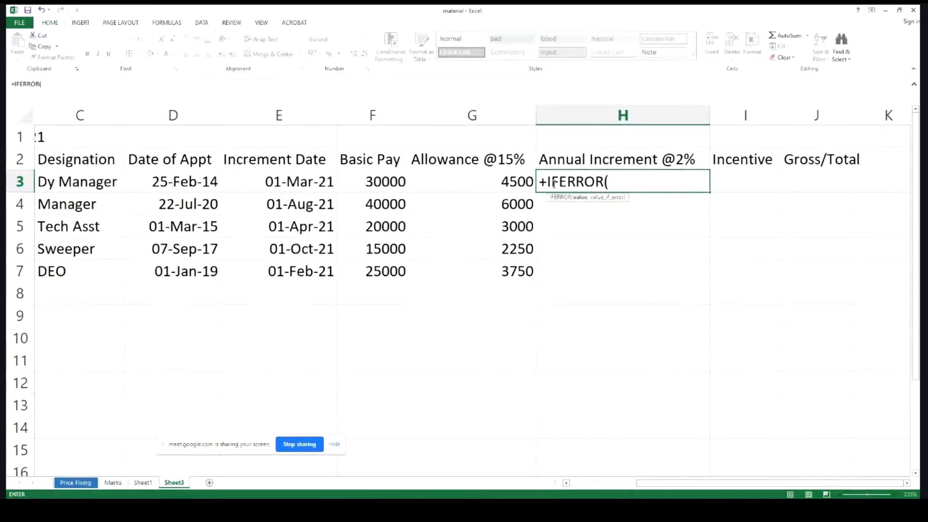
type("DATED")
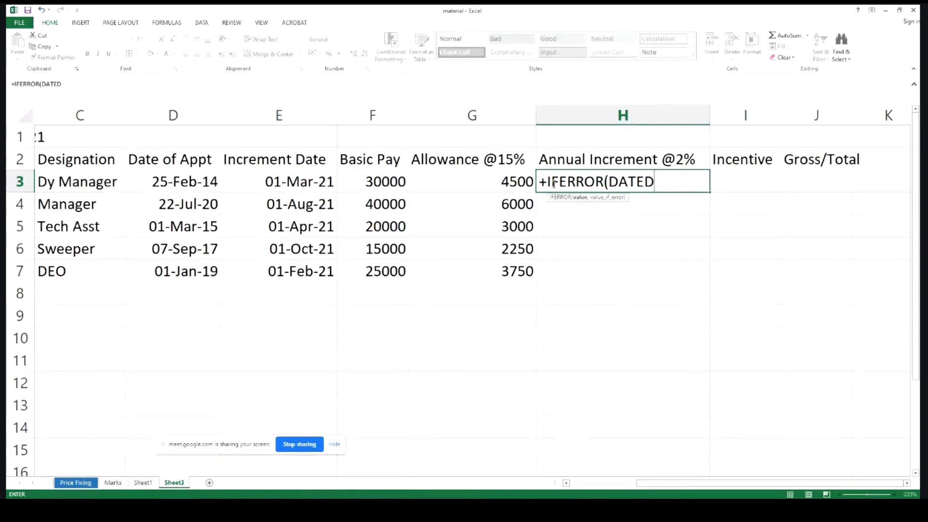
type("IF(")
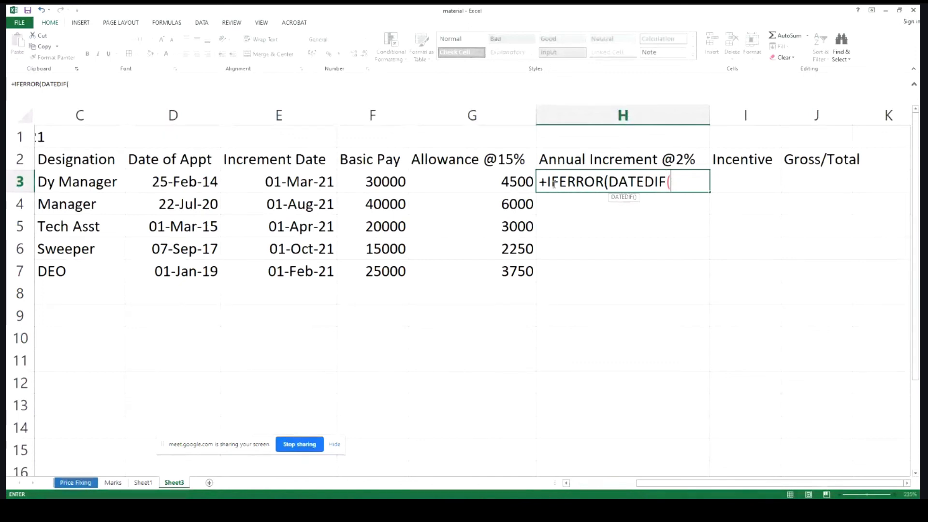
left_click(175, 182)
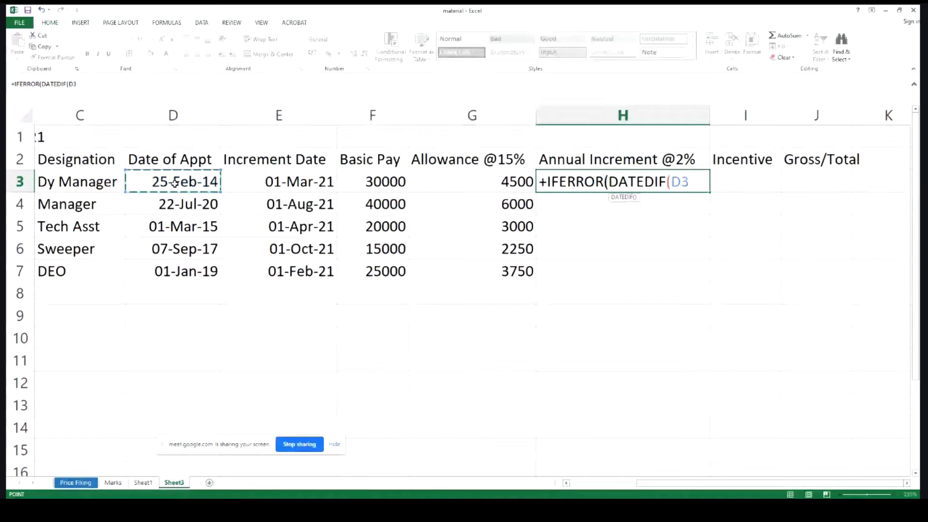
type(",")
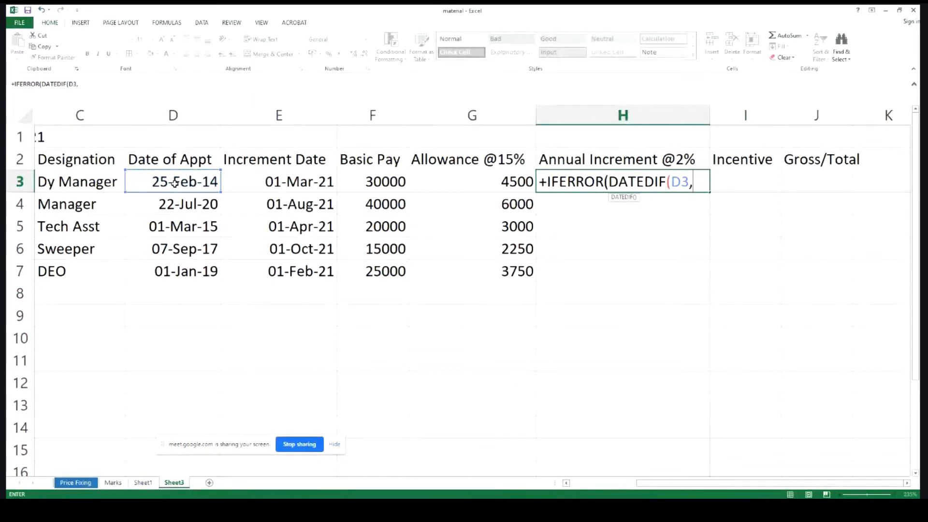
left_click(299, 183)
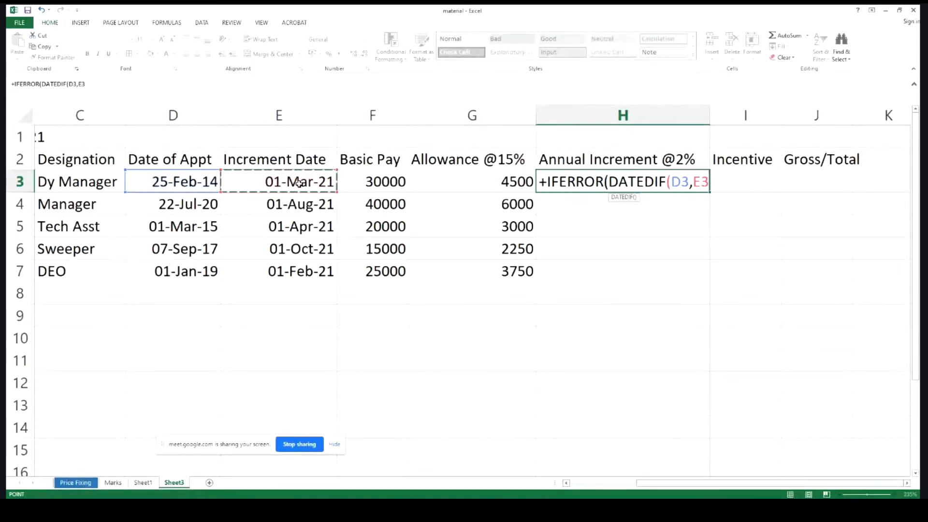
type(",")
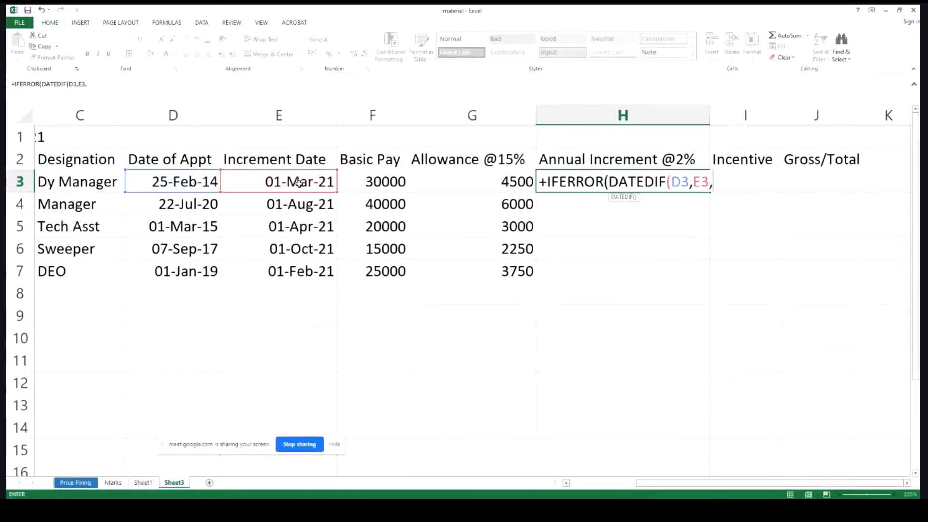
type("\"Y\")")
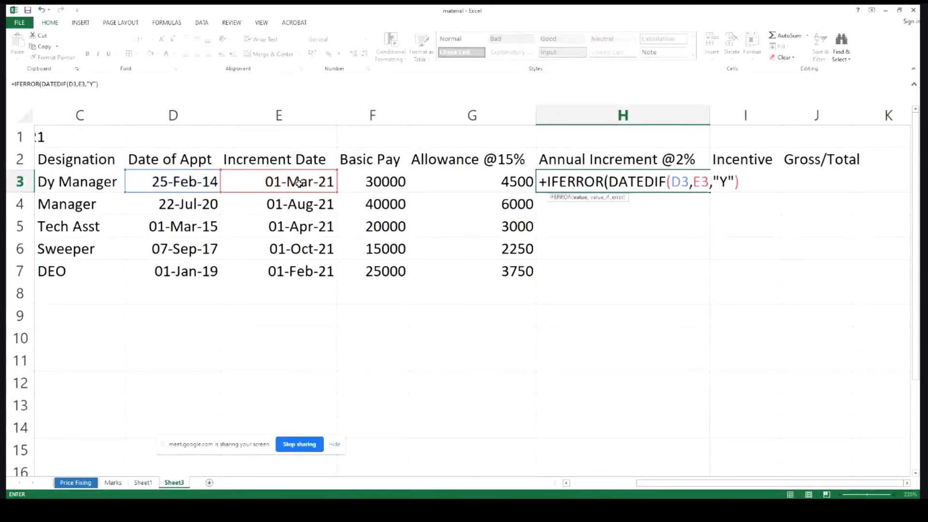
Multiply the DATEDIF part in H3 by 2%*F3, add empty text "" as the error value, and enter the formula
type("*2%*")
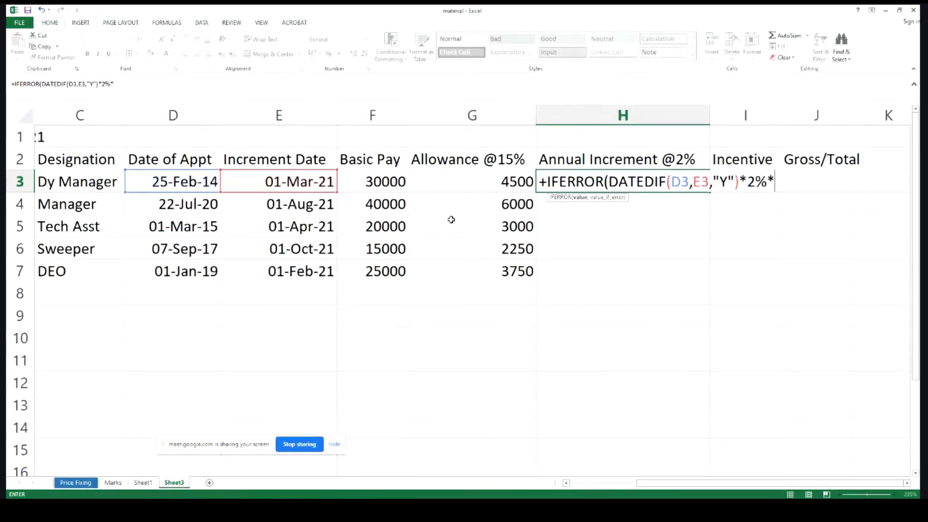
left_click(384, 179)
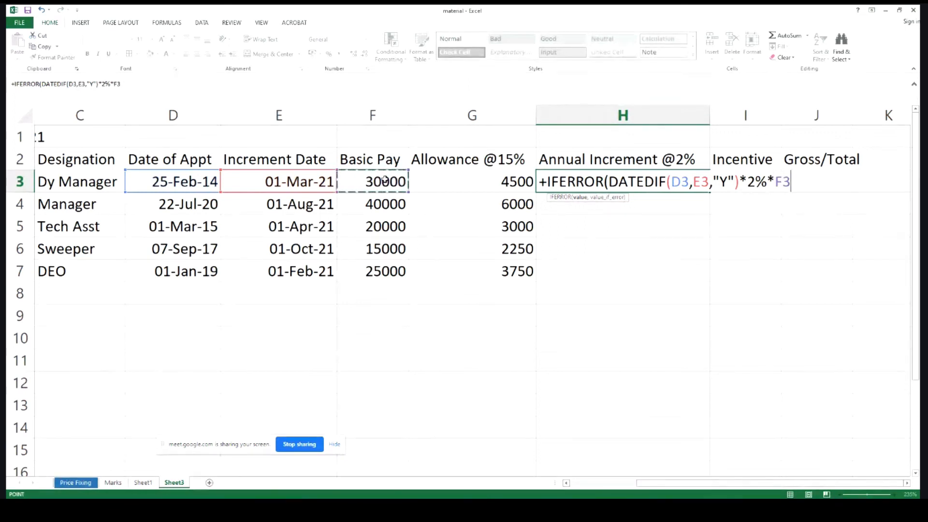
type(",")
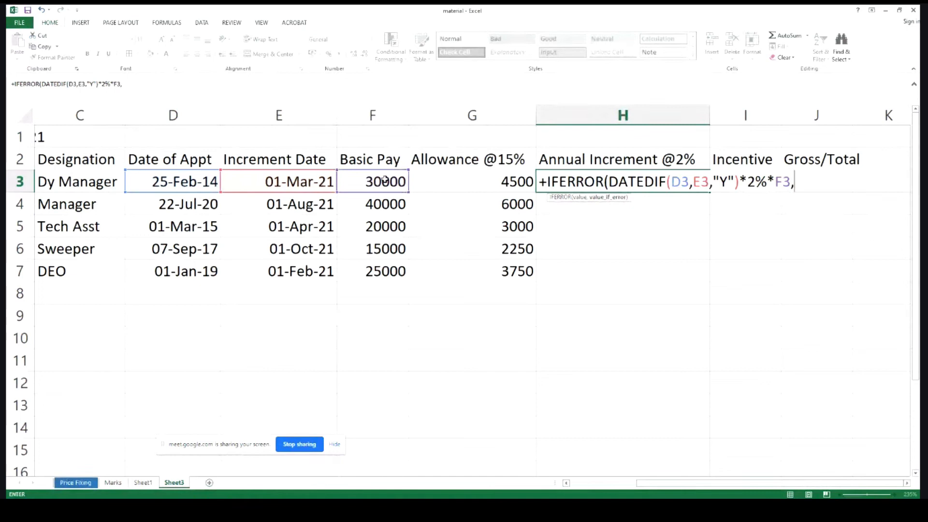
type("\"\")")
key("Return")
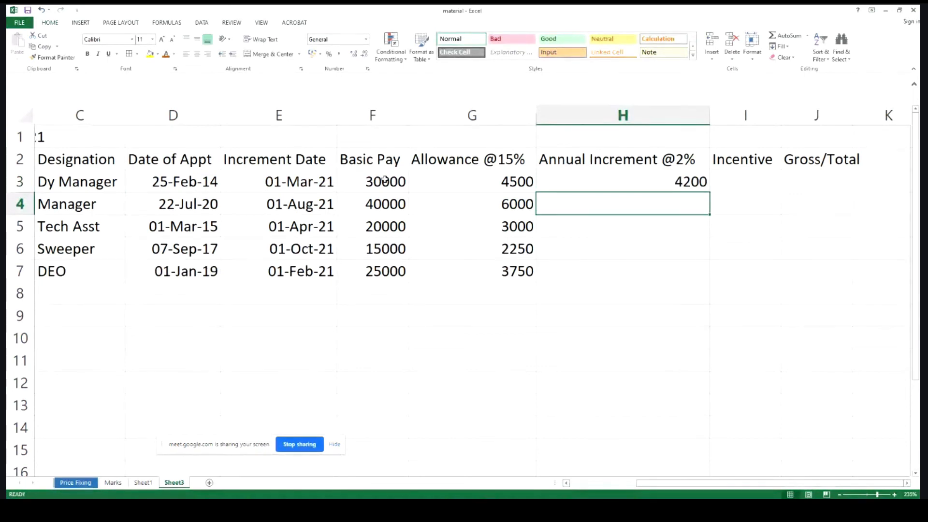
Fill the annual increment formula from H3 down to H7
left_click(648, 180)
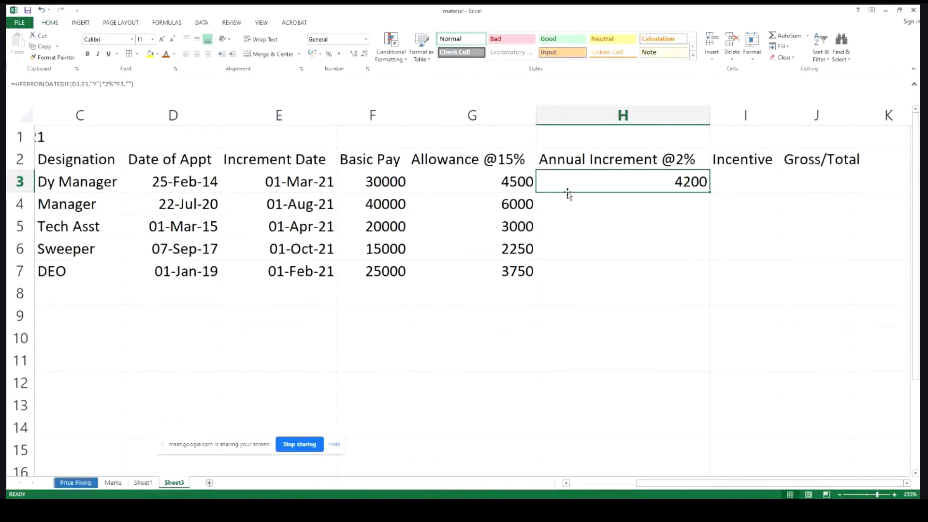
left_click_drag(709, 192, 710, 281)
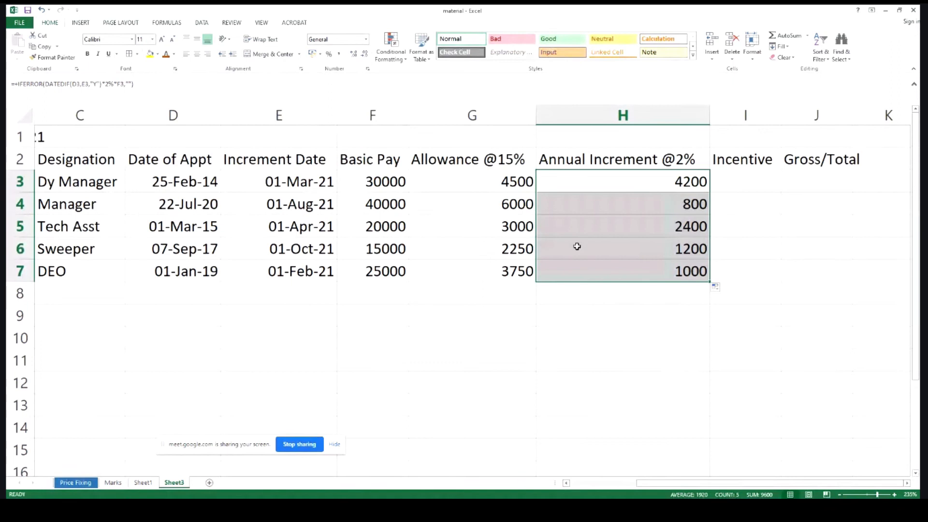
left_click(588, 181)
left_click(739, 188)
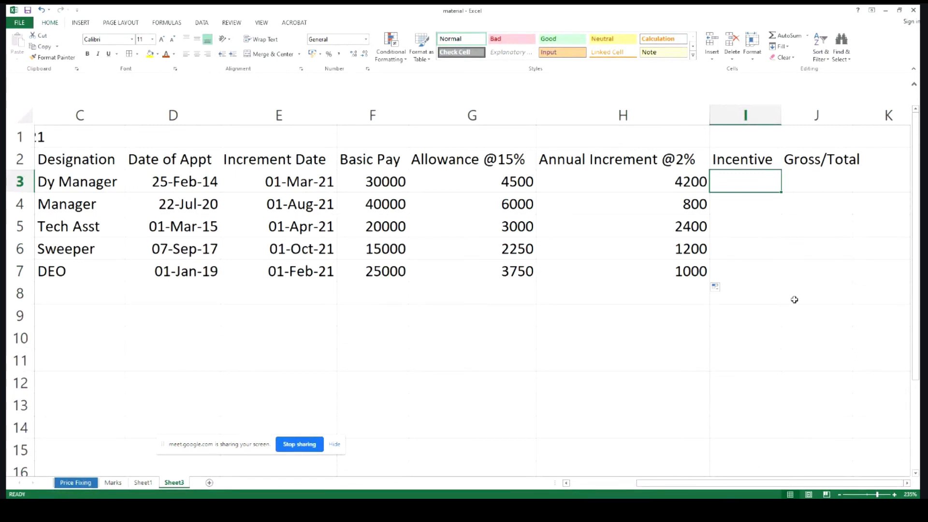
left_click(605, 192)
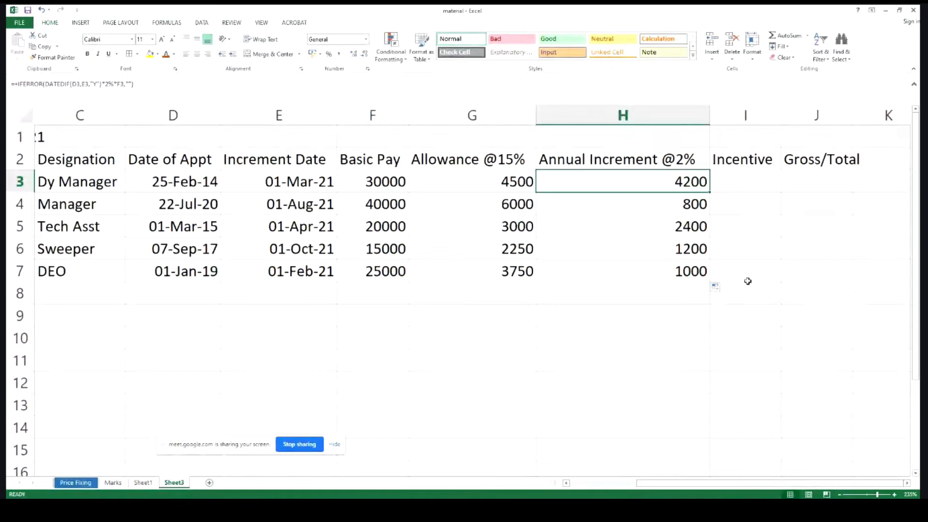
Enter an incentive of 200 in I3 for the Dy Manager
left_click(744, 176)
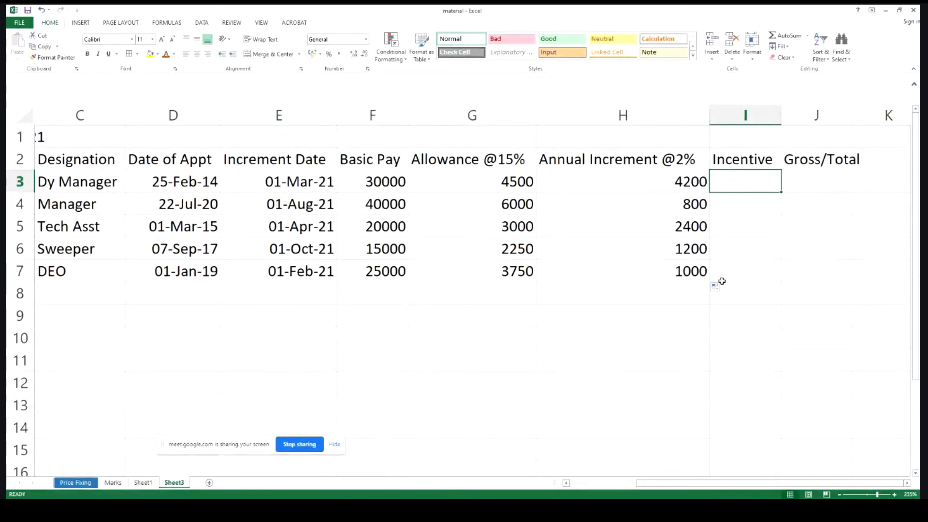
type("200")
key("Tab")
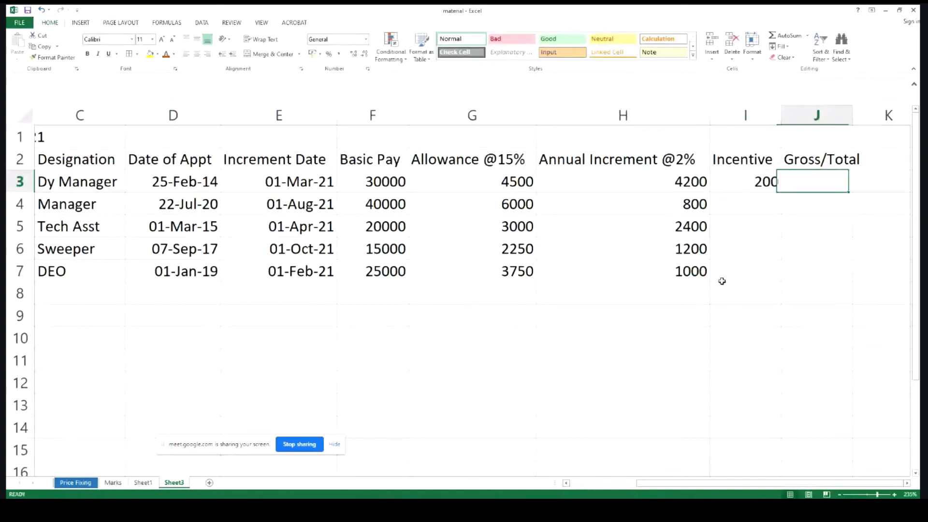
key("Return")
Calculate the gross total in J3 with AutoSum over F3:I3, and fill it down to J7
left_click(817, 187)
left_click_drag(391, 183, 826, 182)
left_click(785, 35)
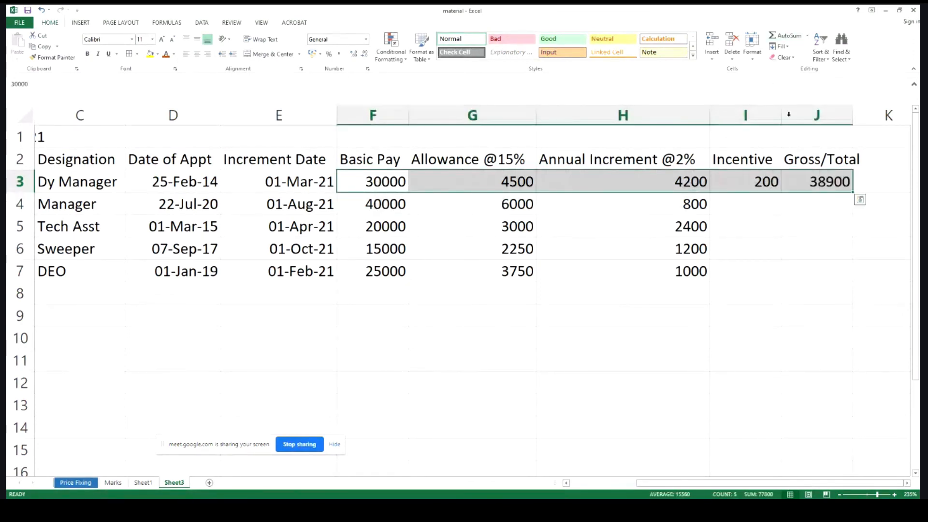
left_click(815, 179)
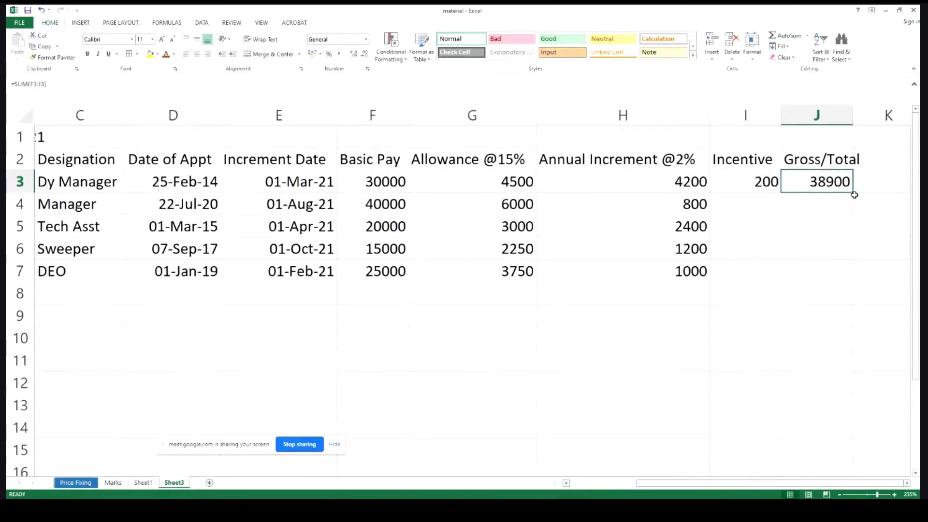
left_click_drag(853, 194, 841, 282)
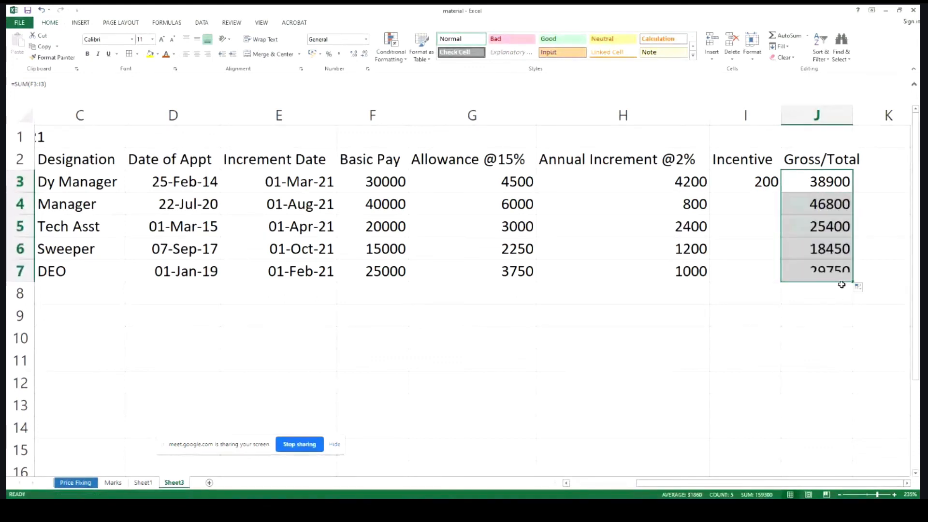
left_click(731, 213)
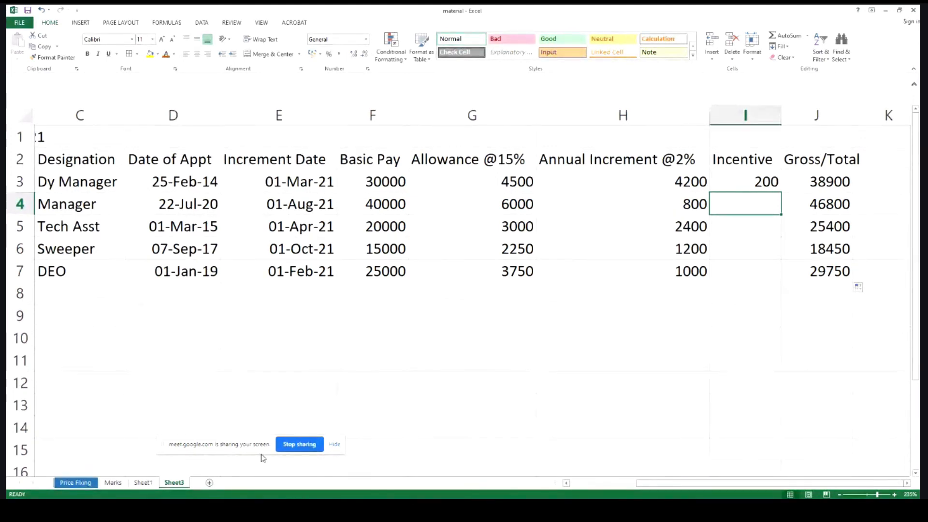
left_click(137, 484)
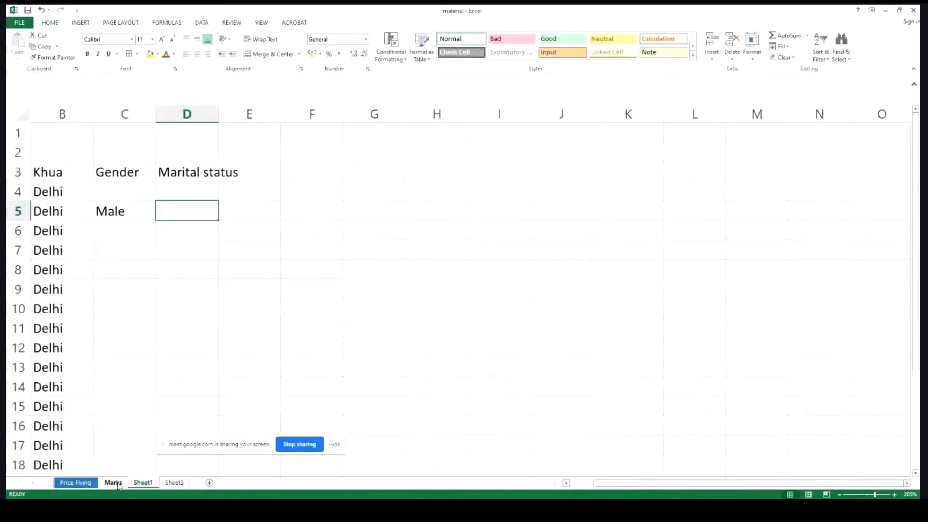
left_click(76, 485)
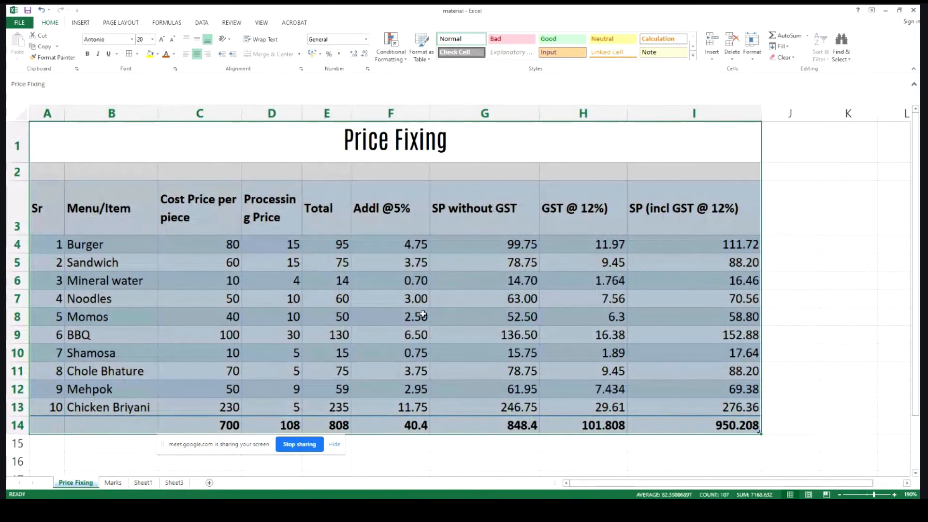
left_click(149, 485)
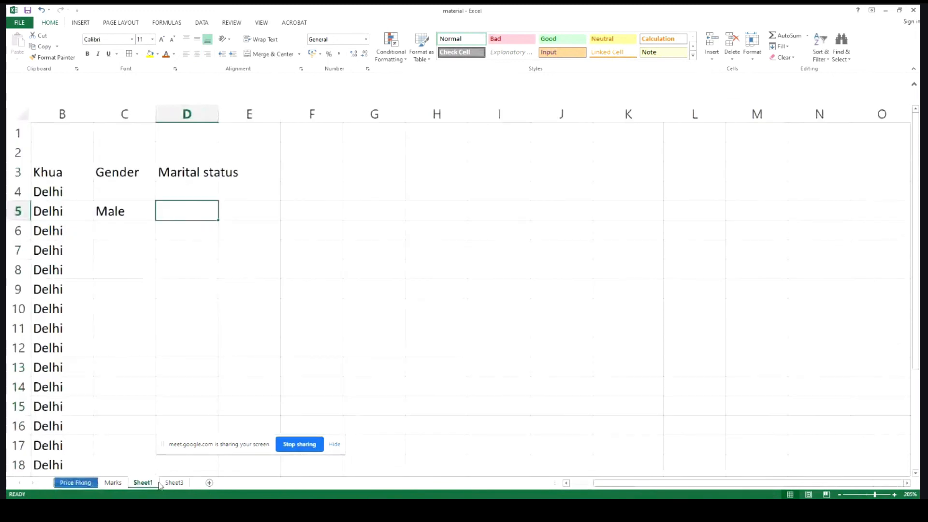